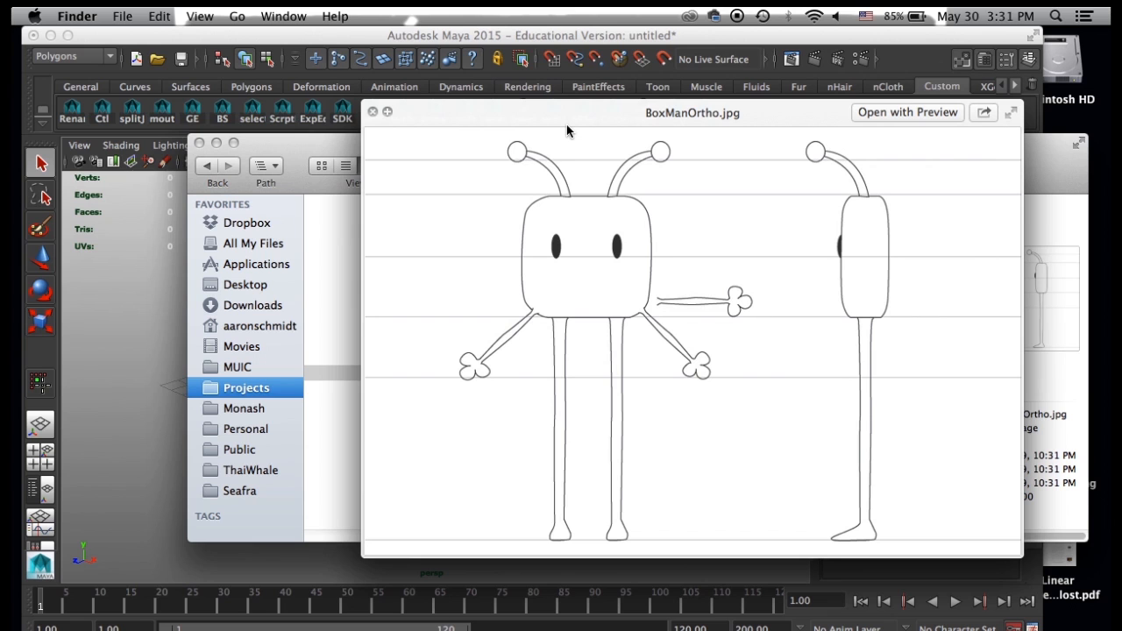
# Preview the reference images BoxmanFront.jpg and BoxmanSide.jpg, and close the preview.
pyautogui.press('Up')
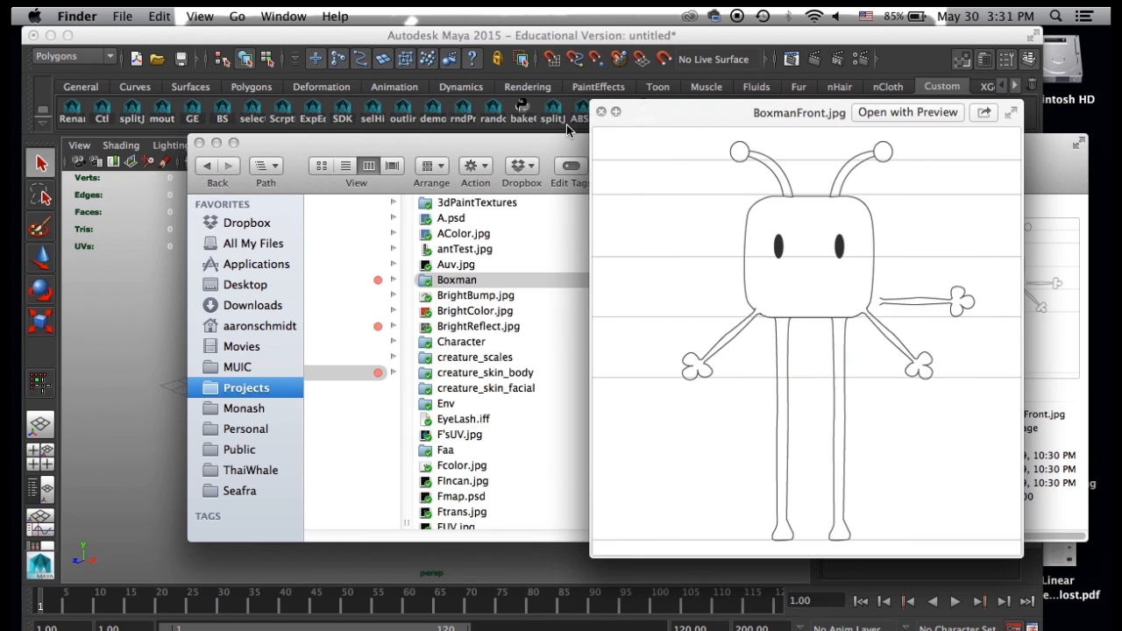
pyautogui.moveTo(648, 112); pyautogui.dragTo(314, 125)
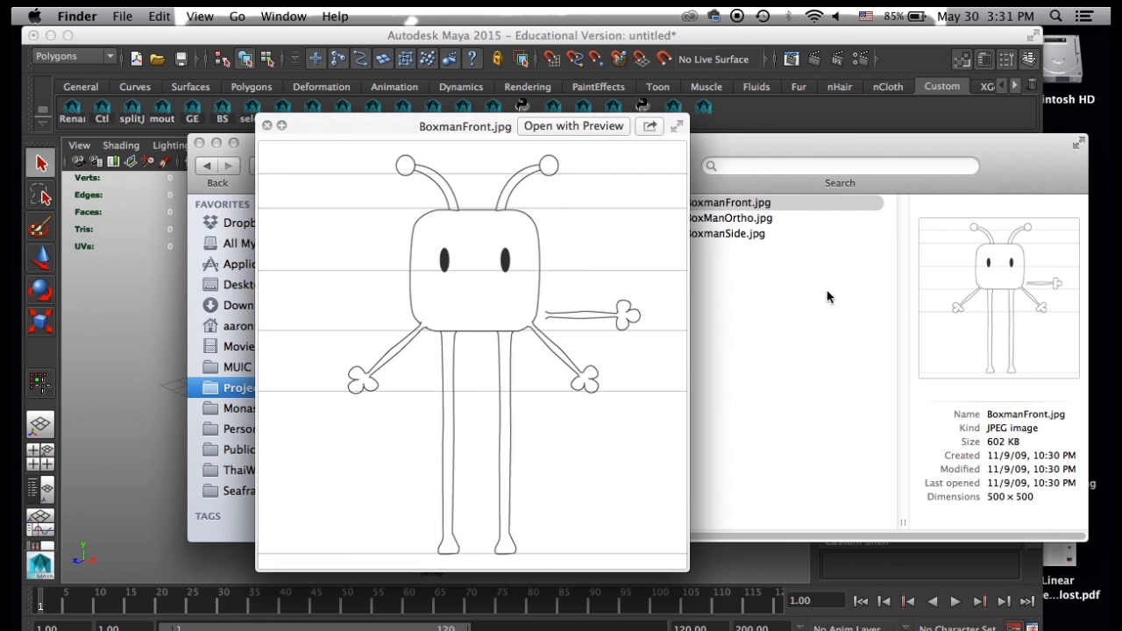
pyautogui.click(727, 234)
pyautogui.click(741, 234)
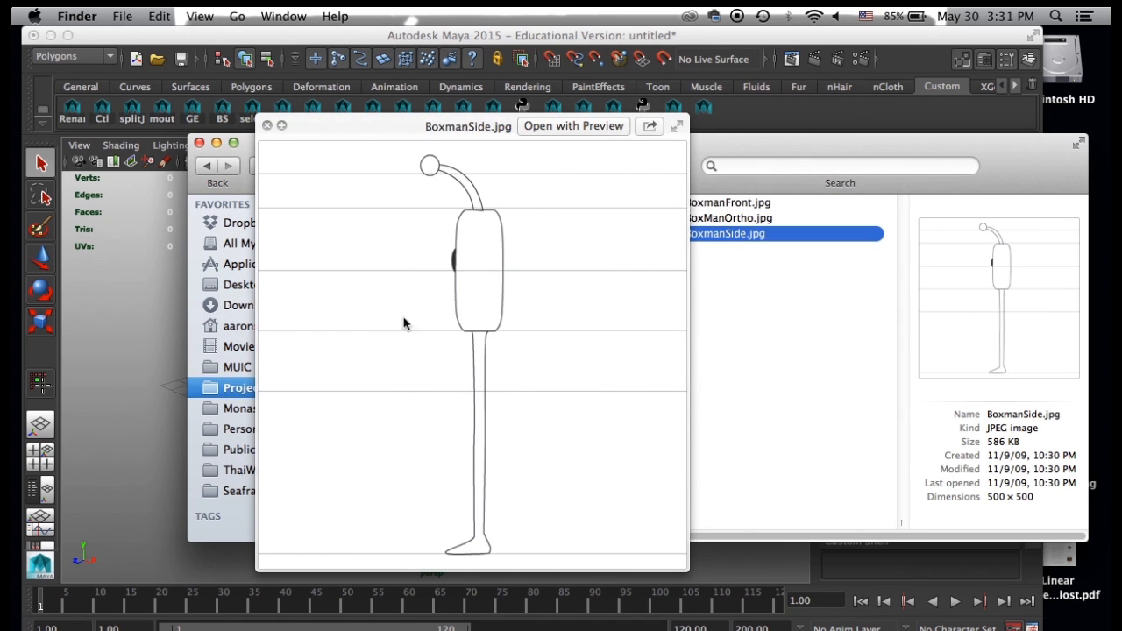
pyautogui.click(267, 127)
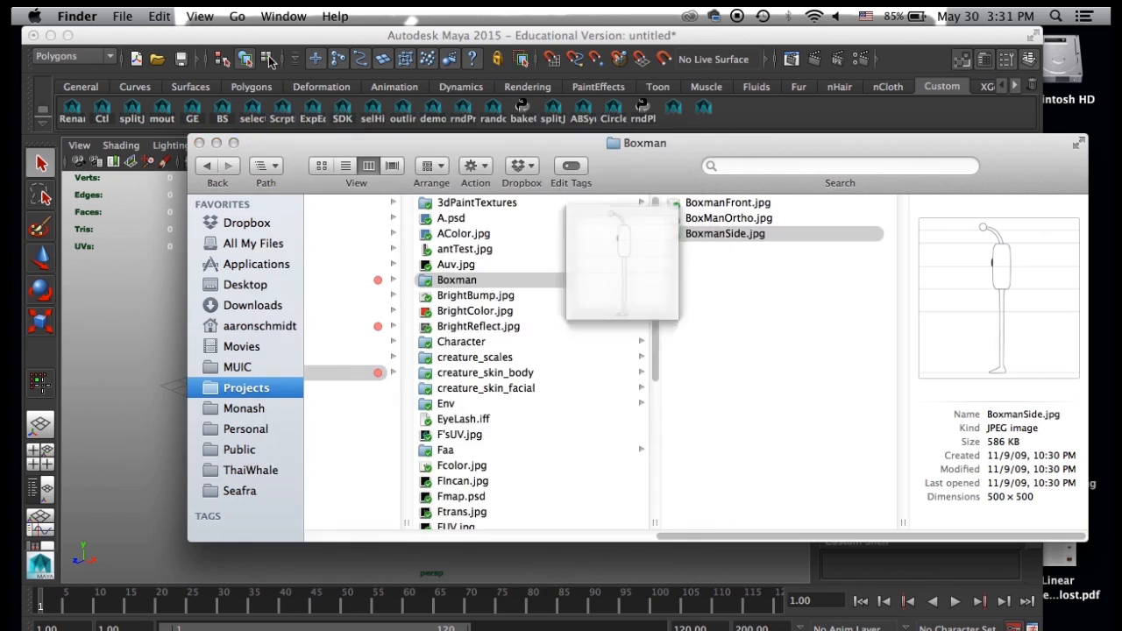
# Switch to Maya and open the general Settings category of the Preferences, keeping its window clear of the edge.
pyautogui.click(271, 52)
pyautogui.keyDown('alt'); pyautogui.moveTo(361, 388); pyautogui.dragTo(361, 402); pyautogui.keyUp('alt')
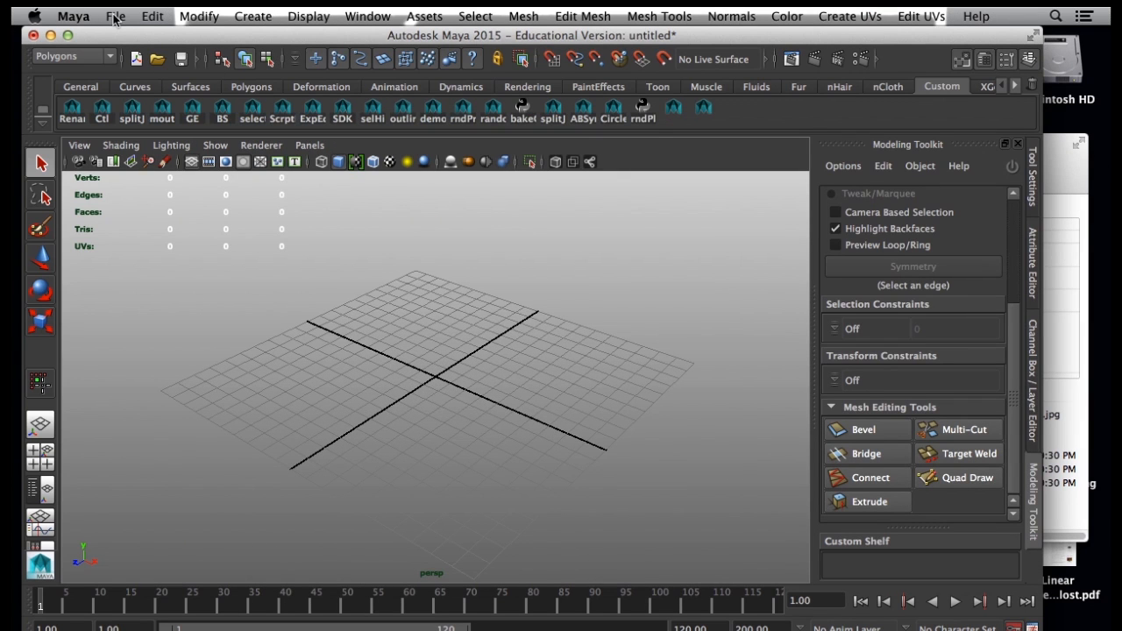
pyautogui.click(368, 16)
pyautogui.moveTo(473, 111)
pyautogui.click(622, 117)
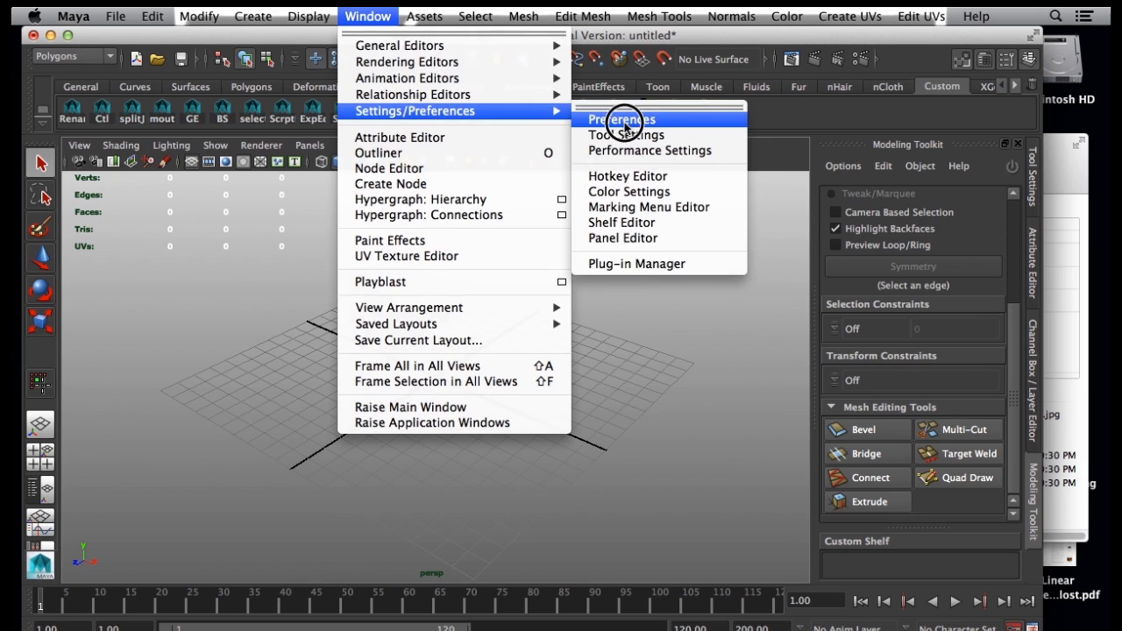
pyautogui.click(536, 263)
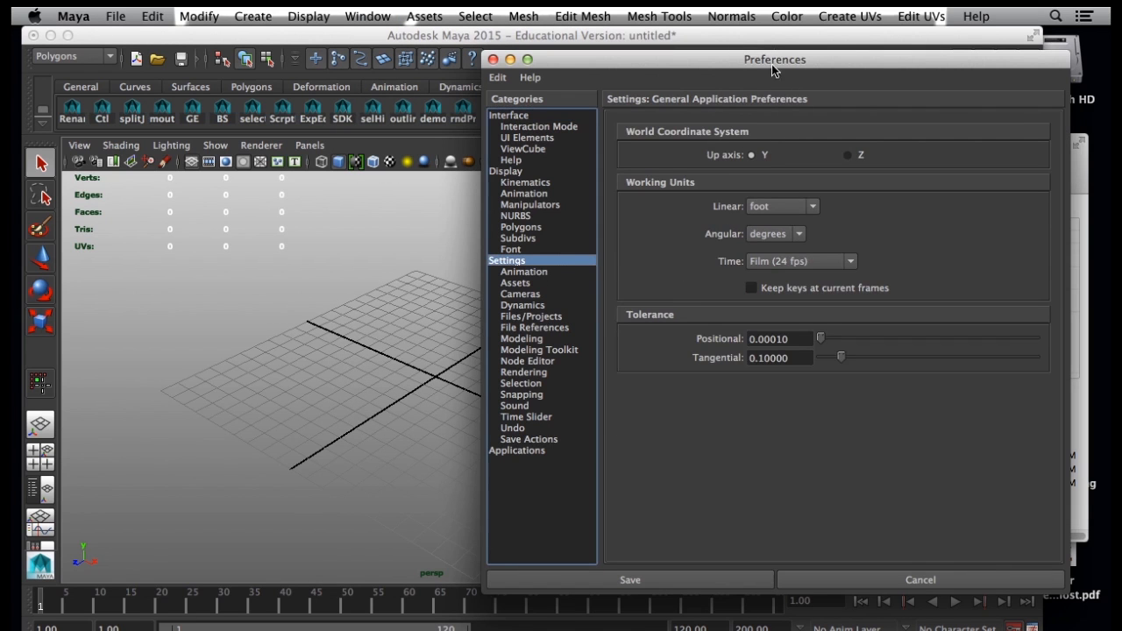
pyautogui.moveTo(760, 66); pyautogui.dragTo(611, 66)
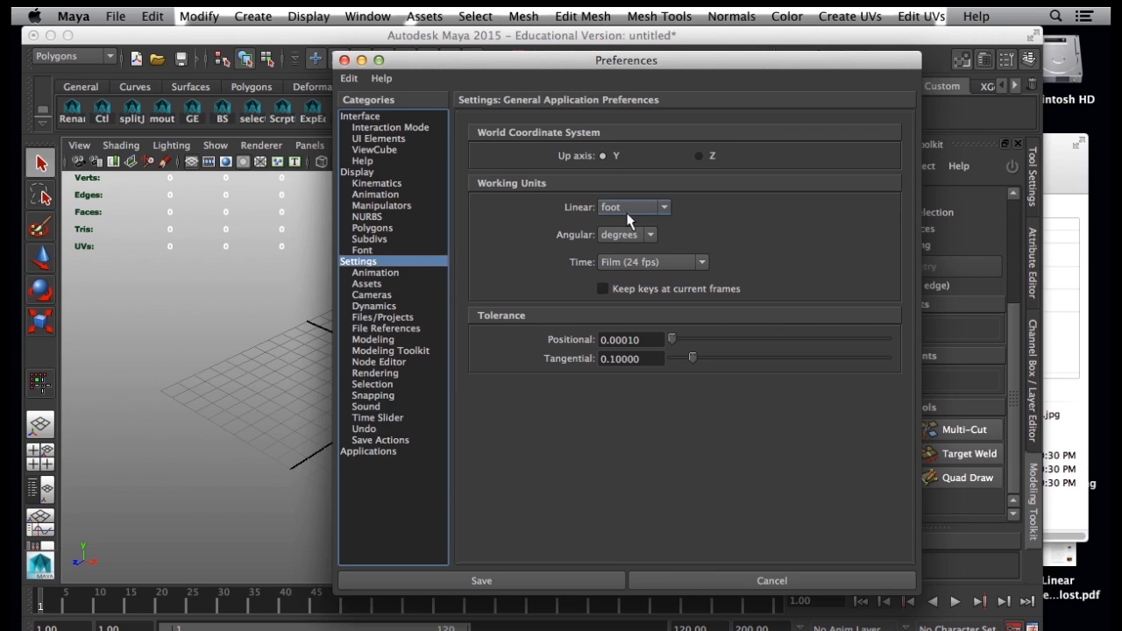
# Try meter, centimeter and inch as the linear working unit and compare their effect on the perspective grid.
pyautogui.click(629, 210)
pyautogui.click(613, 244)
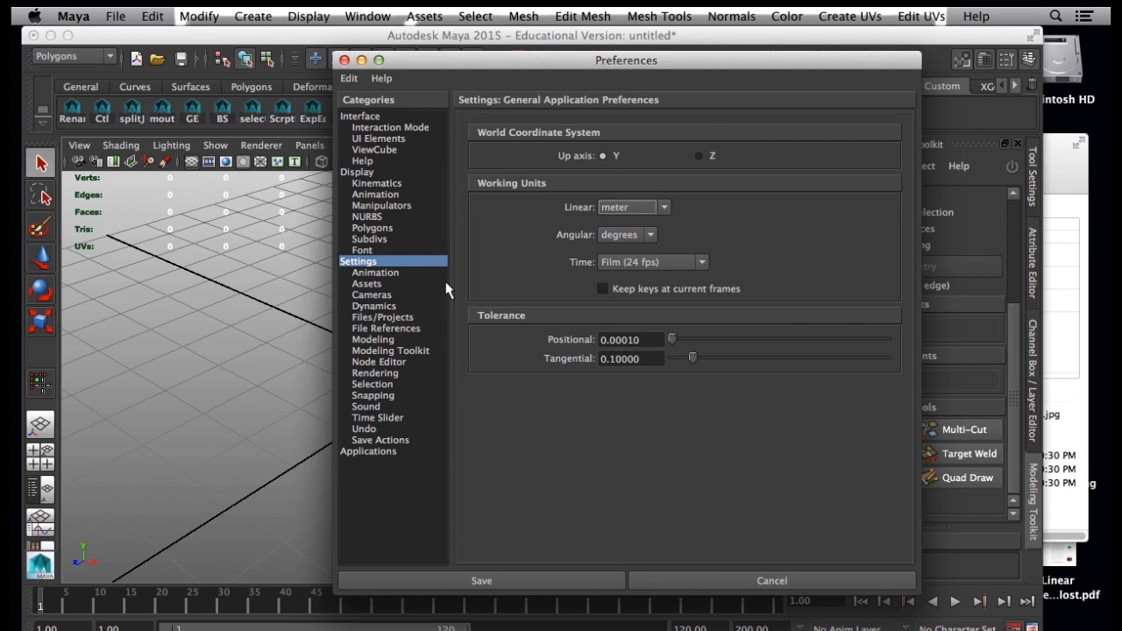
pyautogui.moveTo(509, 52); pyautogui.dragTo(761, 67)
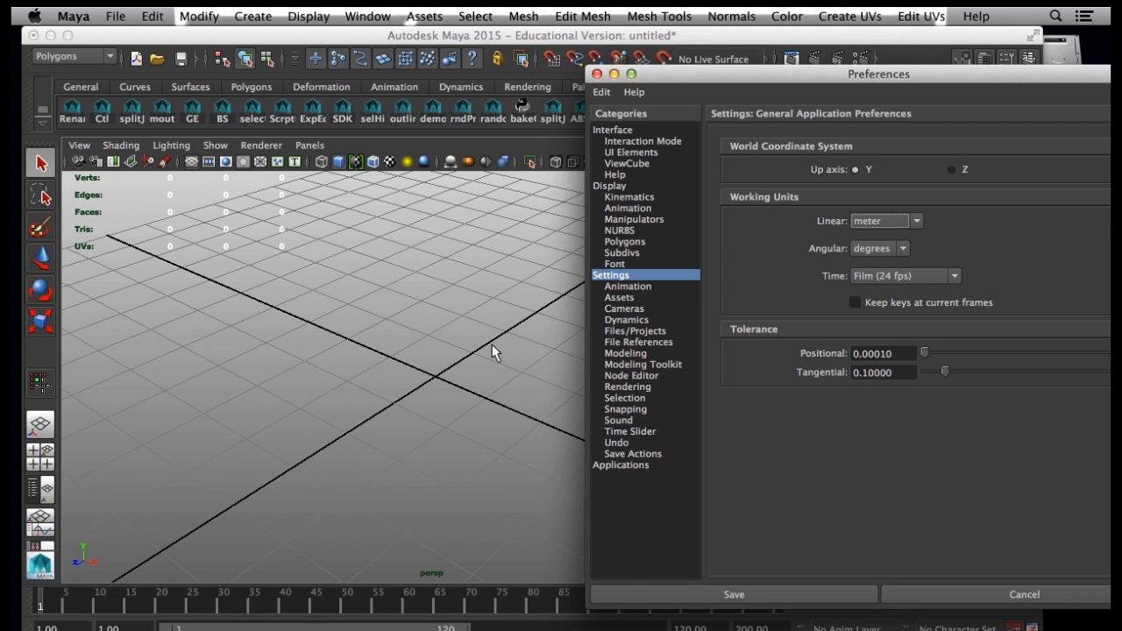
pyautogui.click(893, 221)
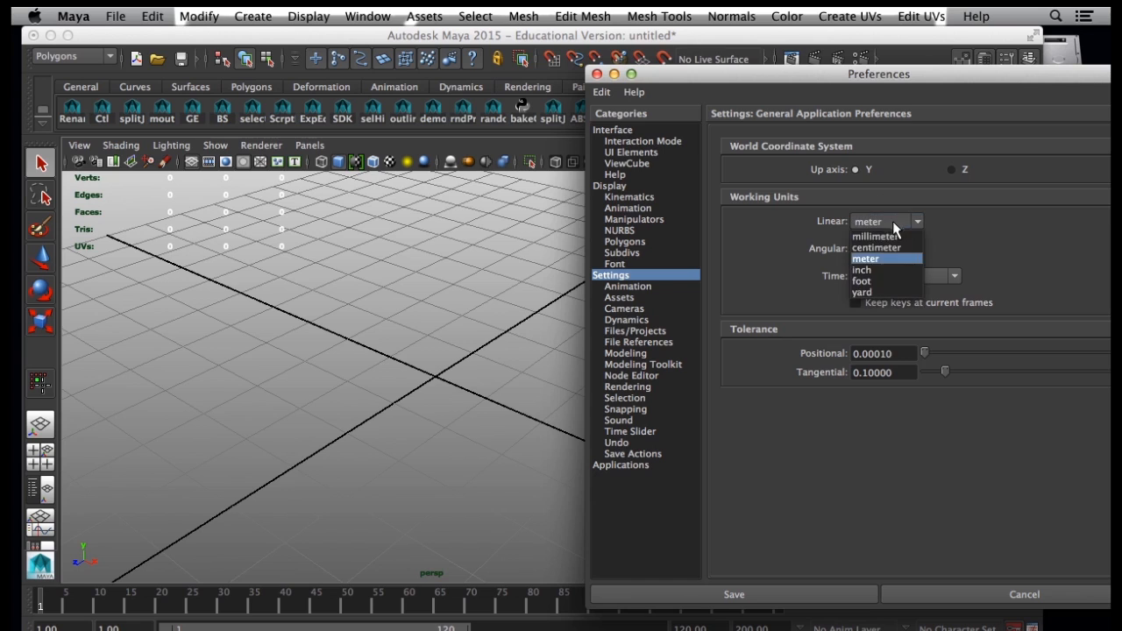
pyautogui.click(888, 248)
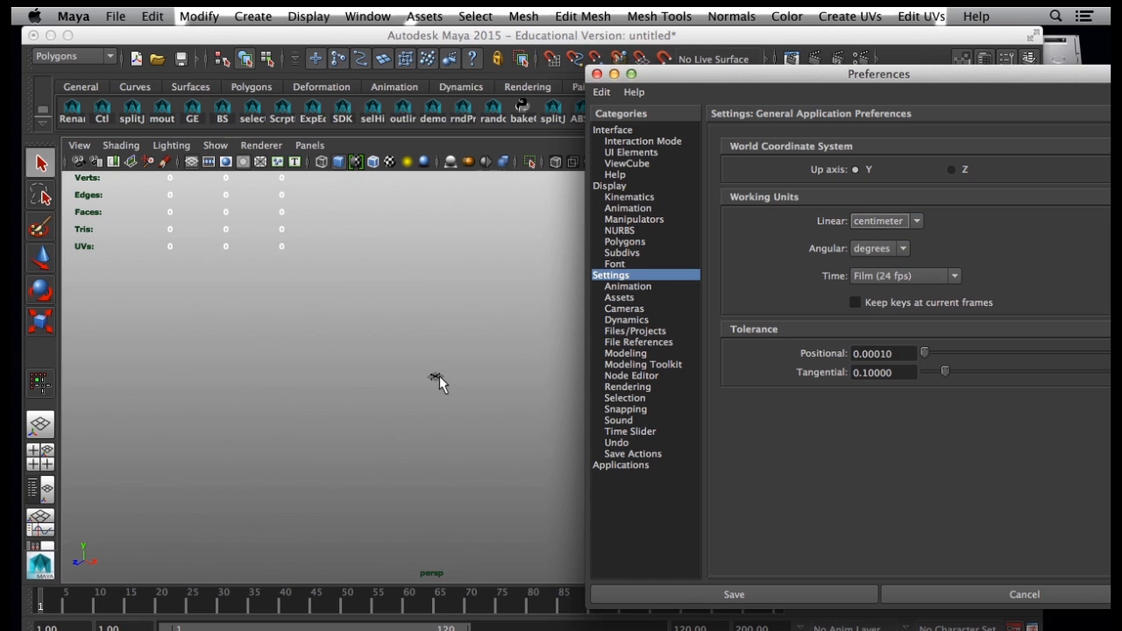
pyautogui.click(916, 221)
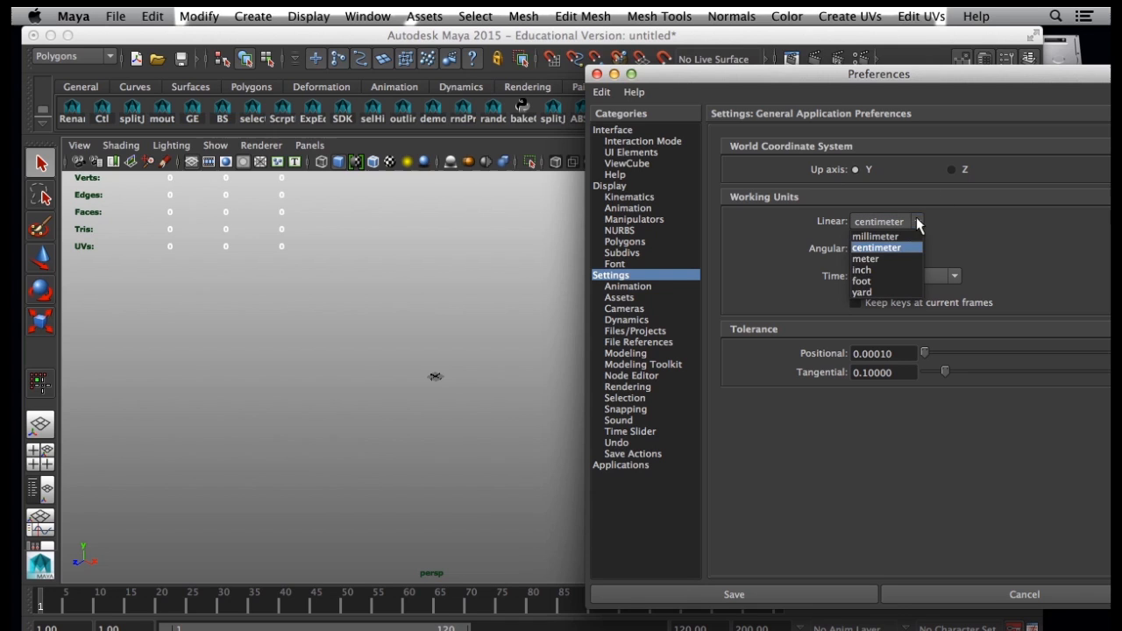
pyautogui.click(877, 273)
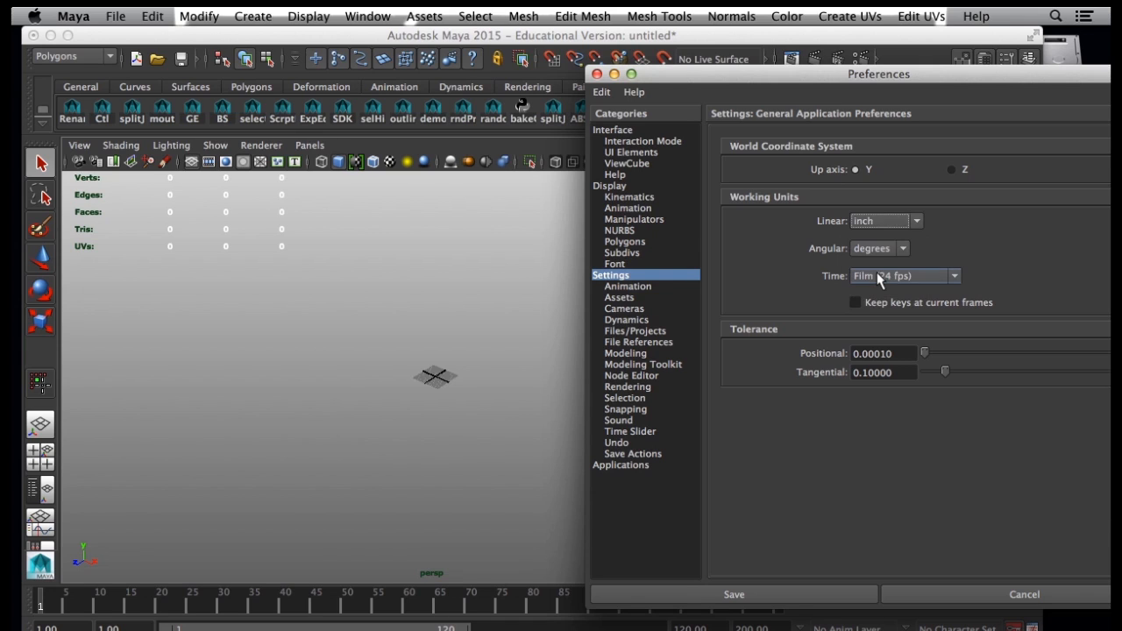
# Set the linear working unit to foot and save the preferences.
pyautogui.click(870, 219)
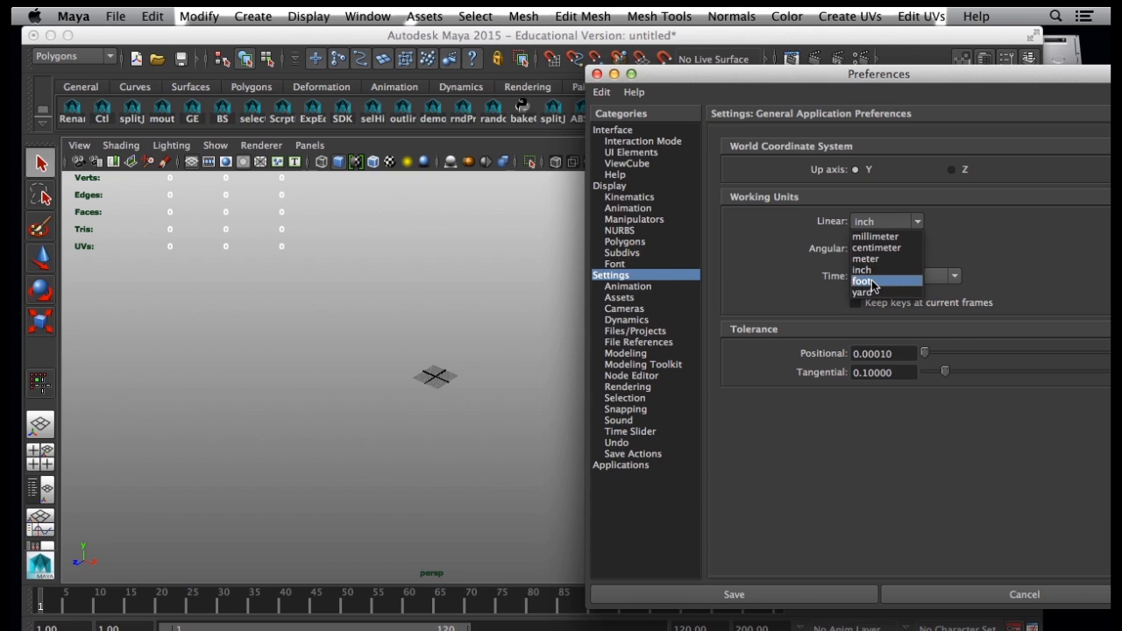
pyautogui.click(871, 281)
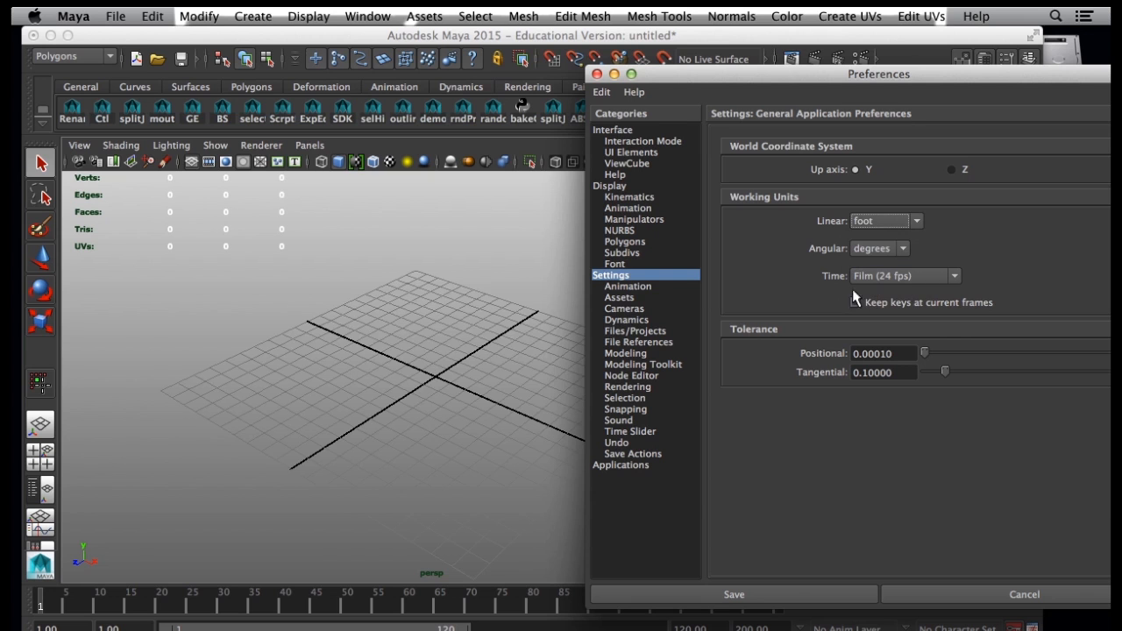
pyautogui.click(734, 595)
# Import BoxmanFront.jpg from the Boxman folder in sourceimages as an image plane in the front view.
pyautogui.scroll(-3, 371, 382)
pyautogui.scroll(6, 441, 373)
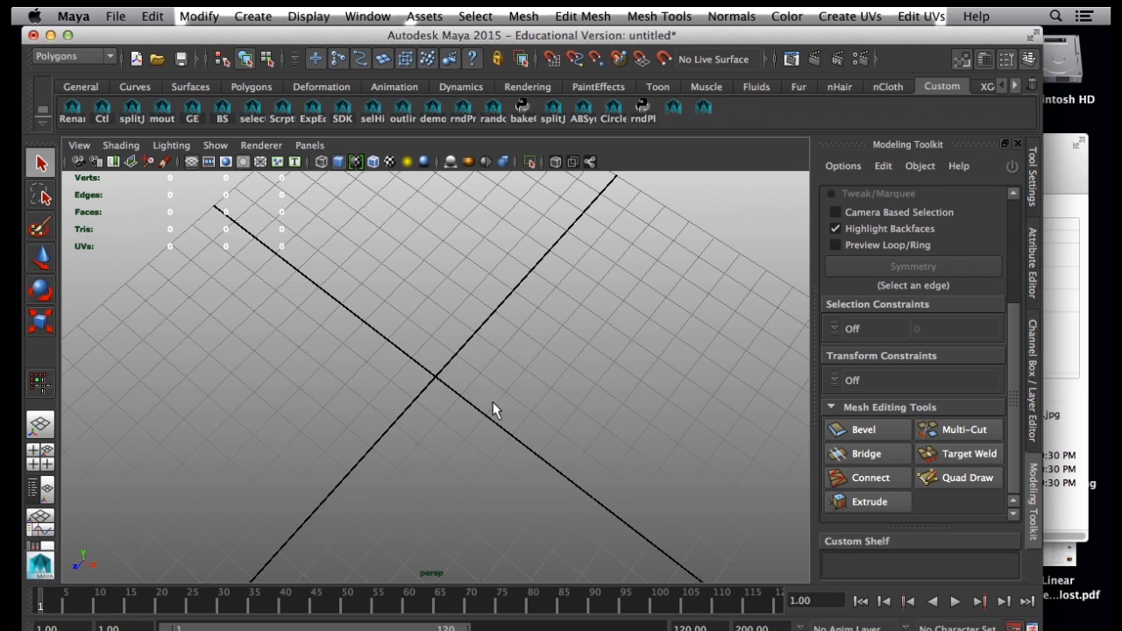
pyautogui.press('space')
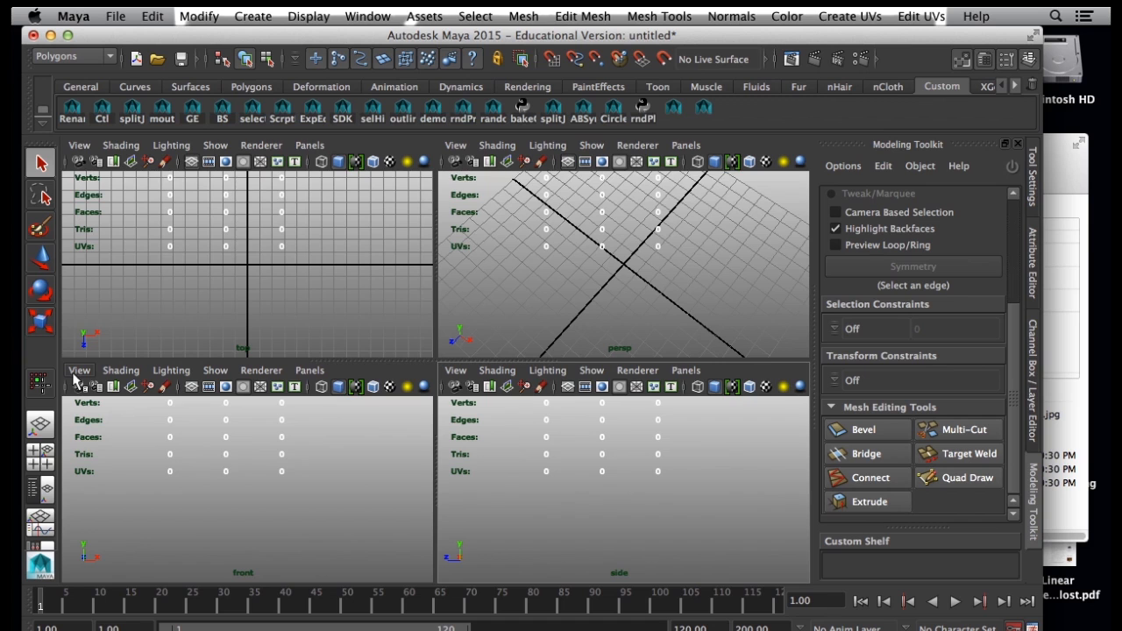
pyautogui.press('space')
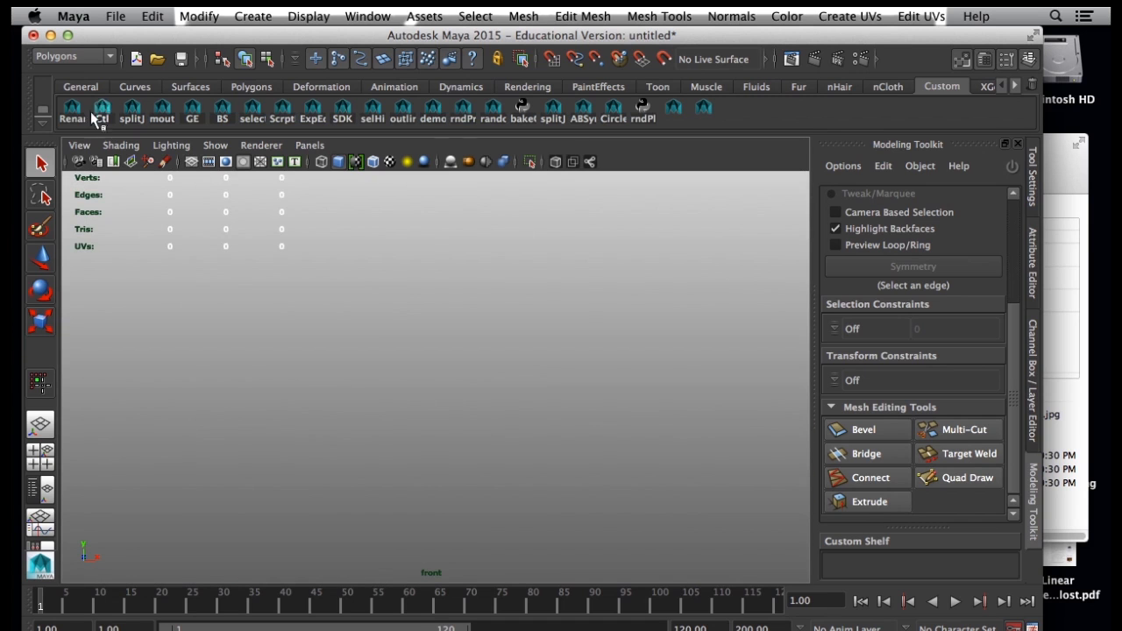
pyautogui.click(78, 145)
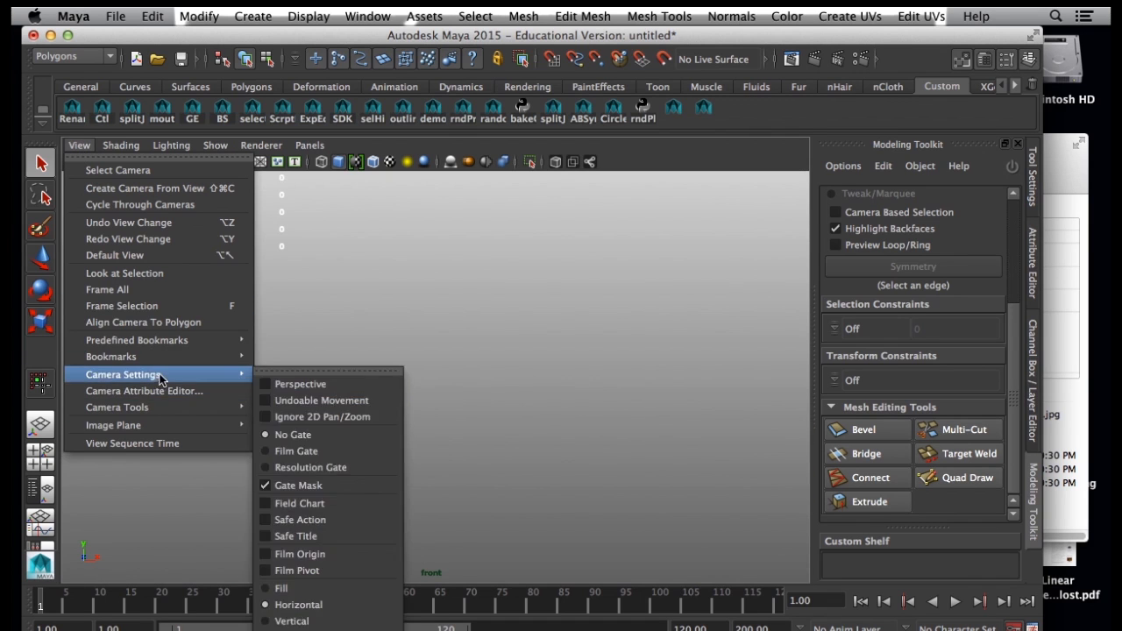
pyautogui.moveTo(176, 425)
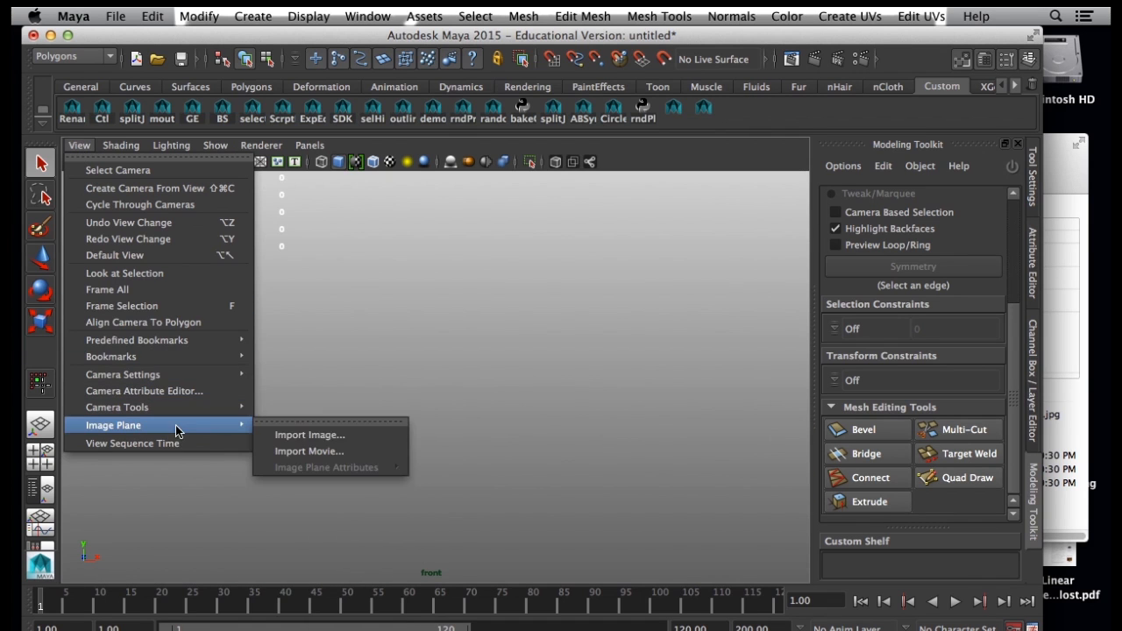
pyautogui.click(301, 436)
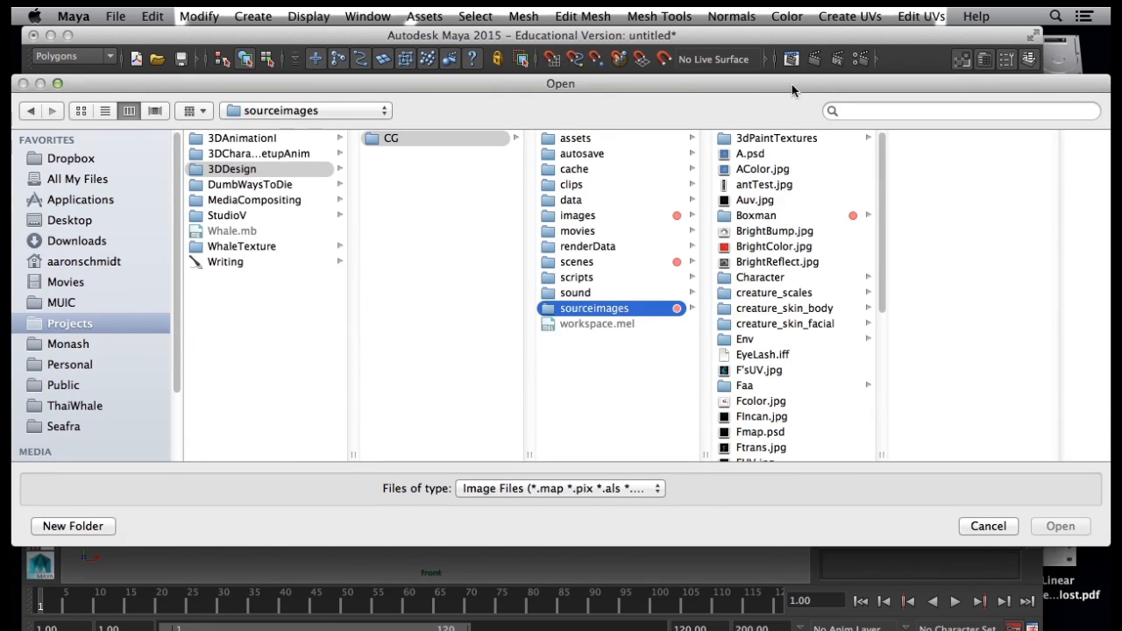
pyautogui.moveTo(791, 84); pyautogui.dragTo(751, 72)
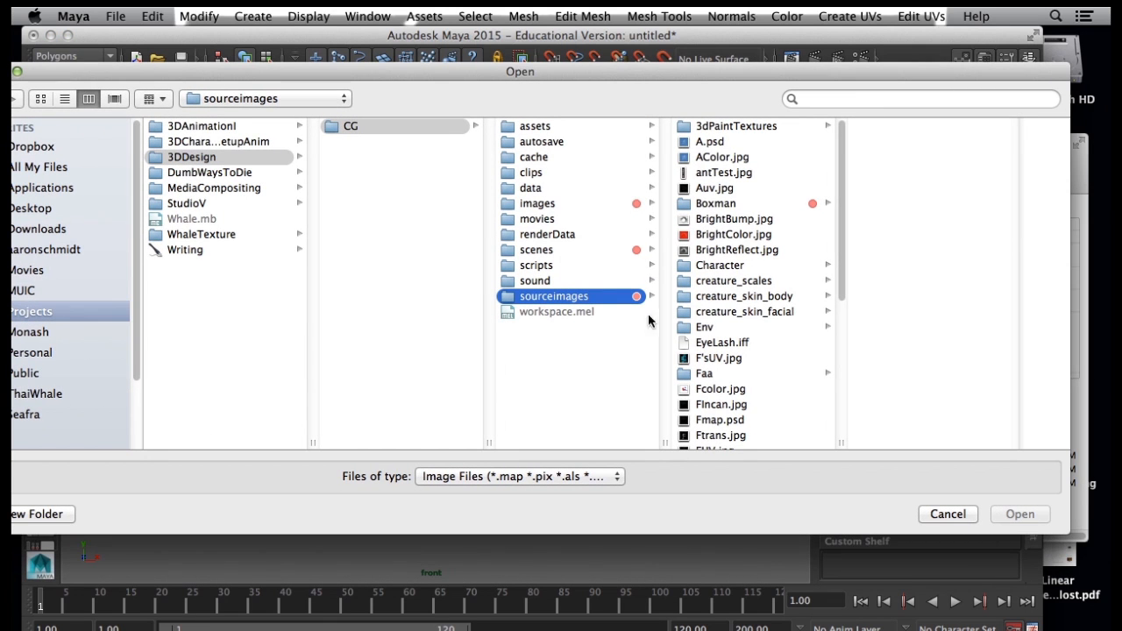
pyautogui.click(731, 204)
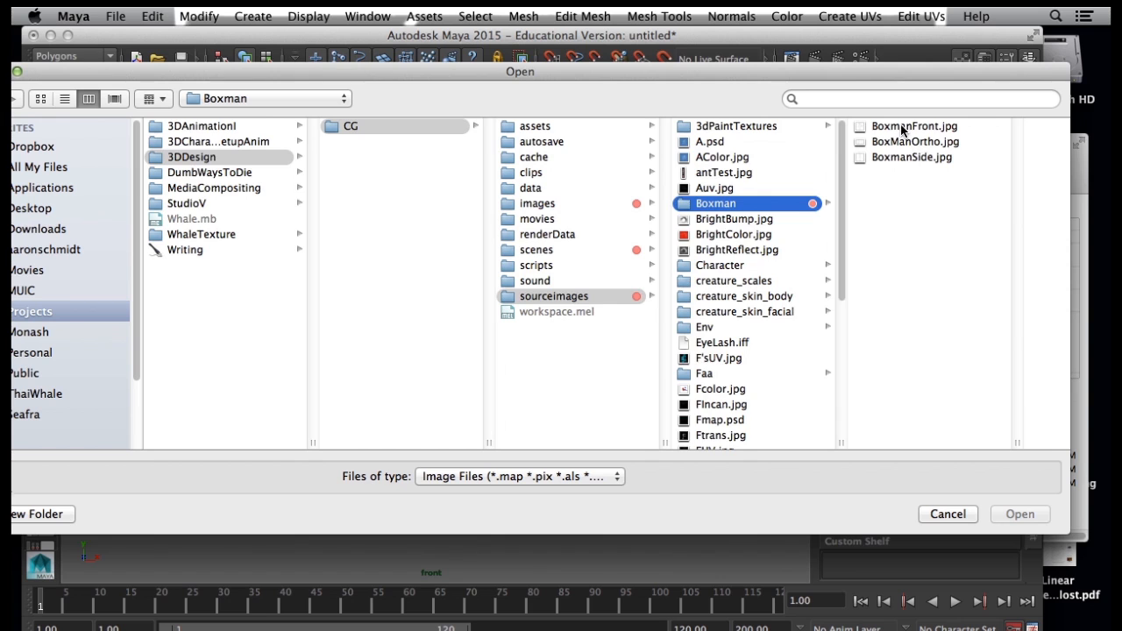
pyautogui.click(901, 129)
pyautogui.click(1019, 515)
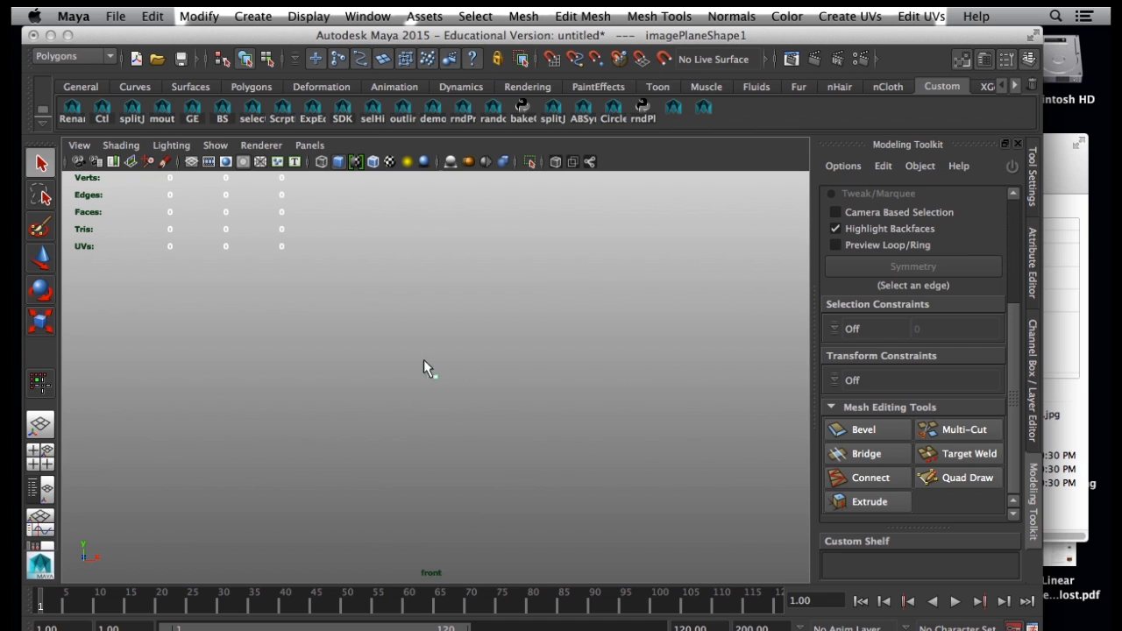
# Show the grid in the front view and set the image plane's width to 10 with its aspect ratio maintained.
pyautogui.click(191, 161)
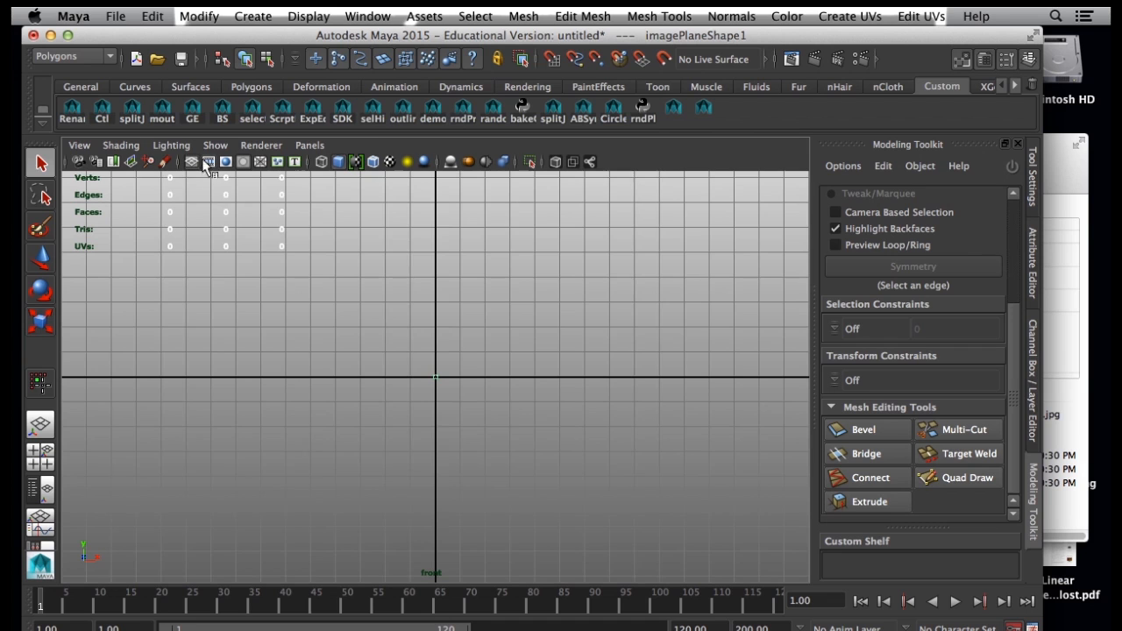
pyautogui.click(1035, 230)
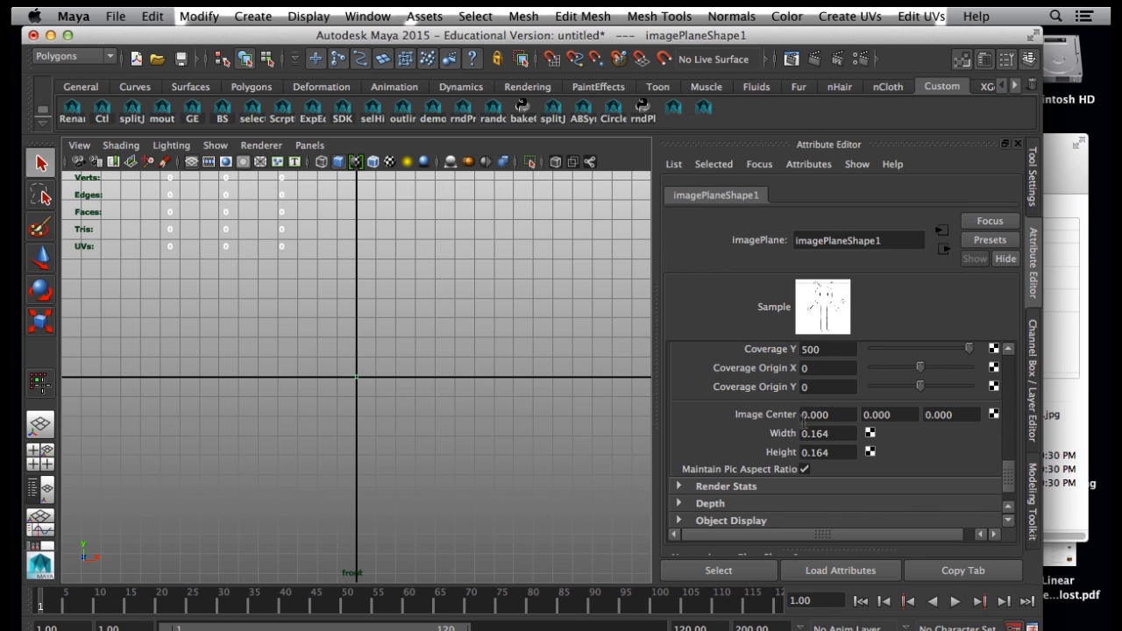
pyautogui.moveTo(840, 433); pyautogui.dragTo(782, 435)
pyautogui.write('10')
pyautogui.press('Return')
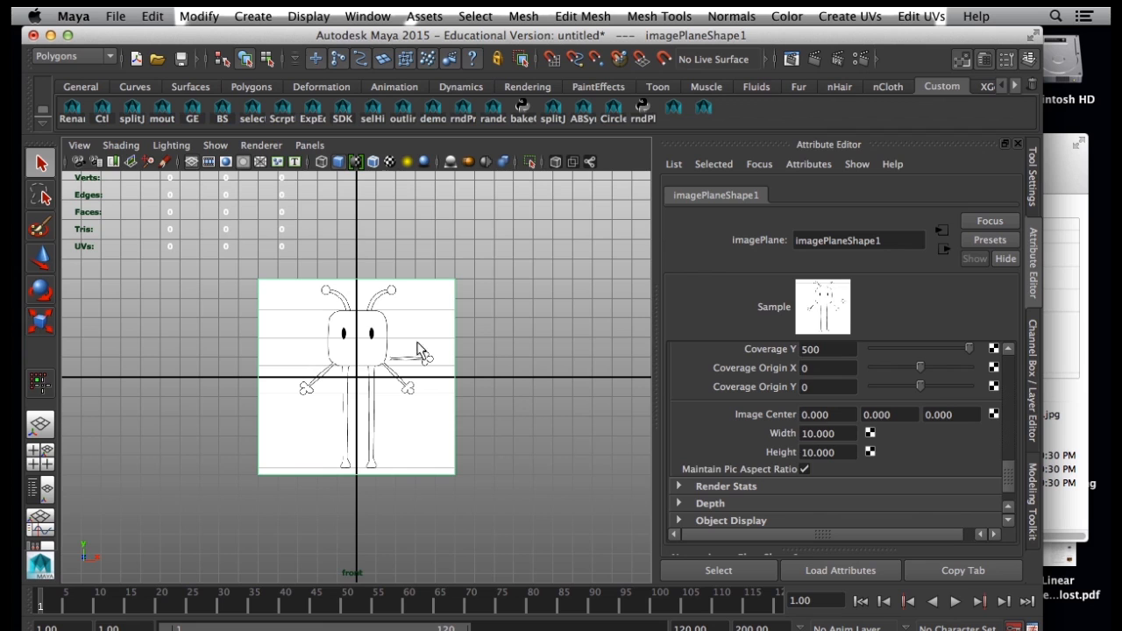
# Set the image plane's width to 6, keeping its aspect ratio.
pyautogui.moveTo(840, 432); pyautogui.dragTo(792, 438)
pyautogui.write('6')
pyautogui.press('Tab')
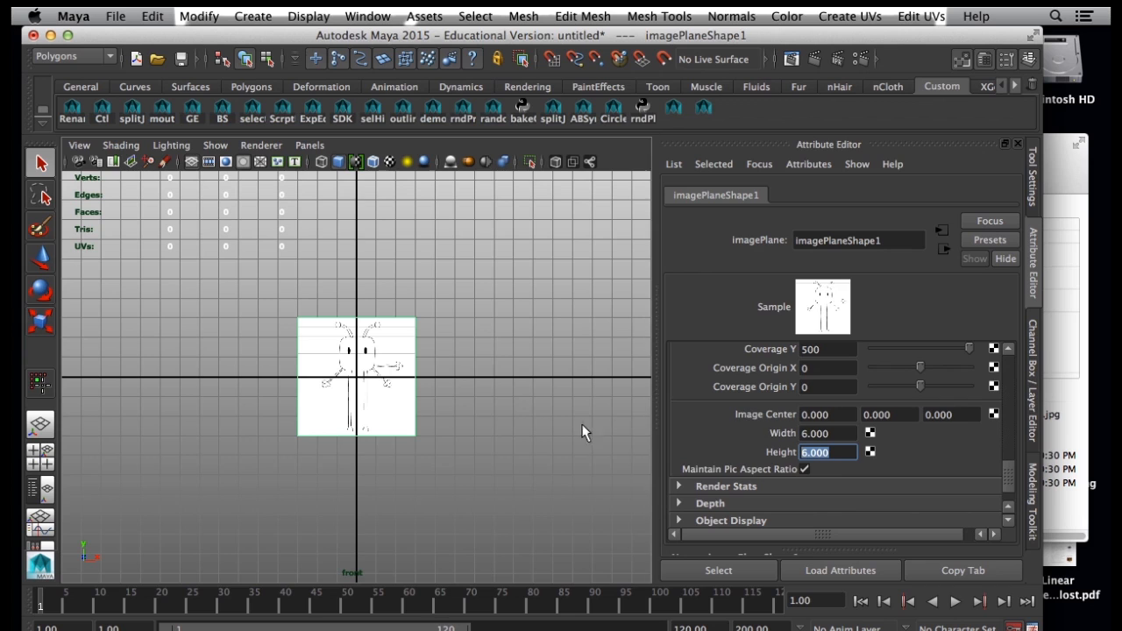
# Raise the front image plane by setting its Image Center Y to 3.
pyautogui.click(907, 414)
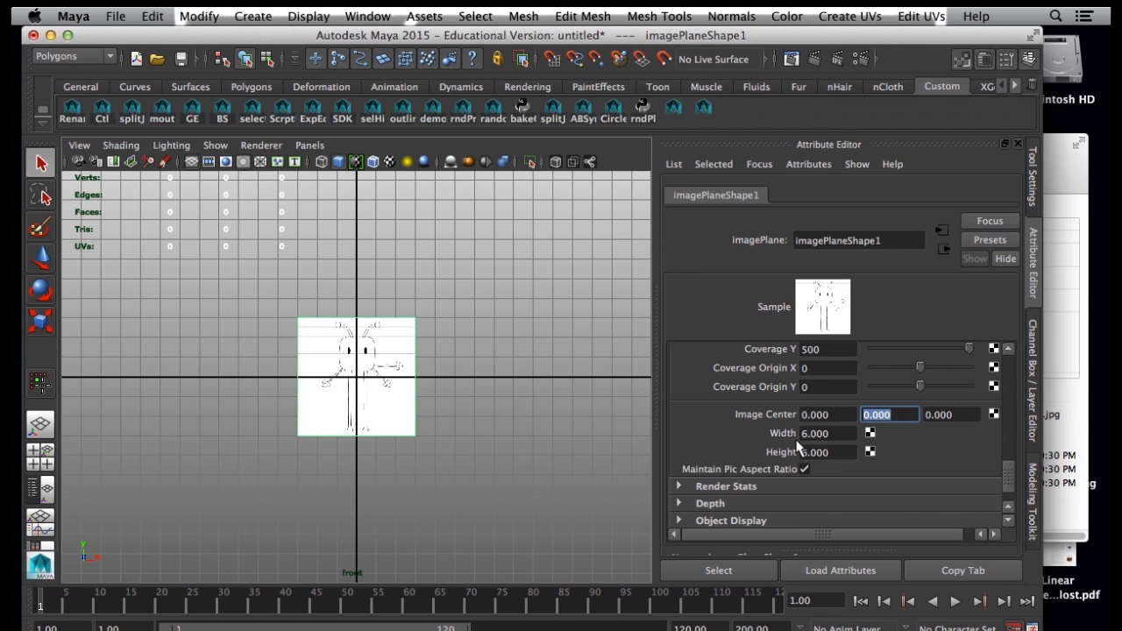
pyautogui.write('3')
pyautogui.press('Return')
pyautogui.keyDown('alt'); pyautogui.moveTo(359, 429); pyautogui.dragTo(415, 490, button='right'); pyautogui.keyUp('alt')
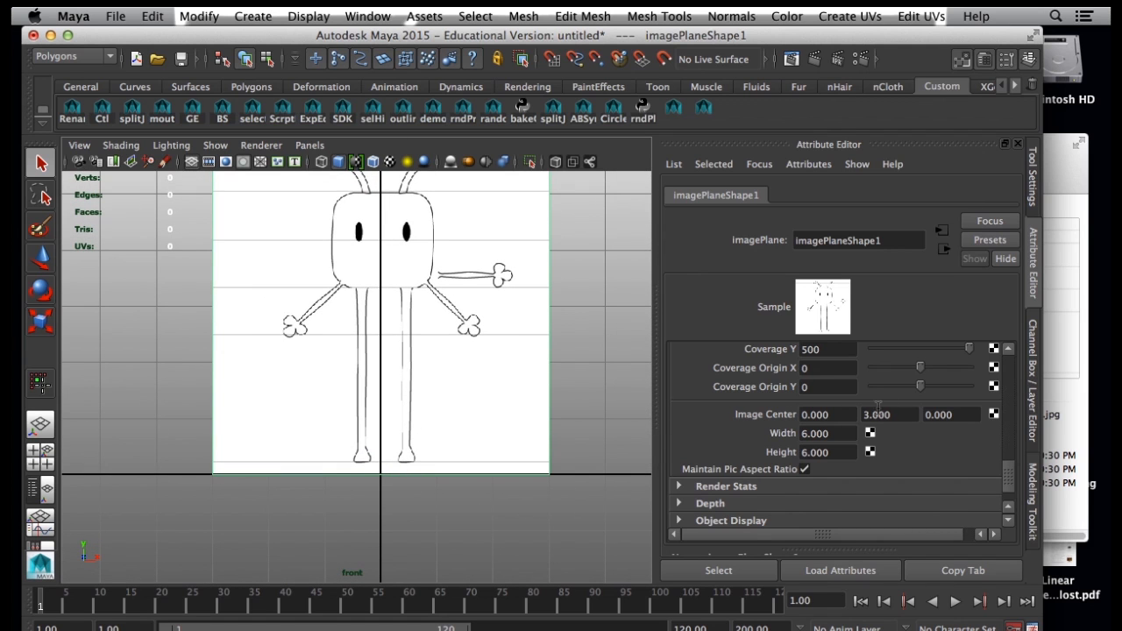
# Try Image Center Y values of 2.75 and 2.7 to align the character's feet with the ground line.
pyautogui.moveTo(899, 415); pyautogui.dragTo(848, 419)
pyautogui.write('2.75')
pyautogui.press('Return')
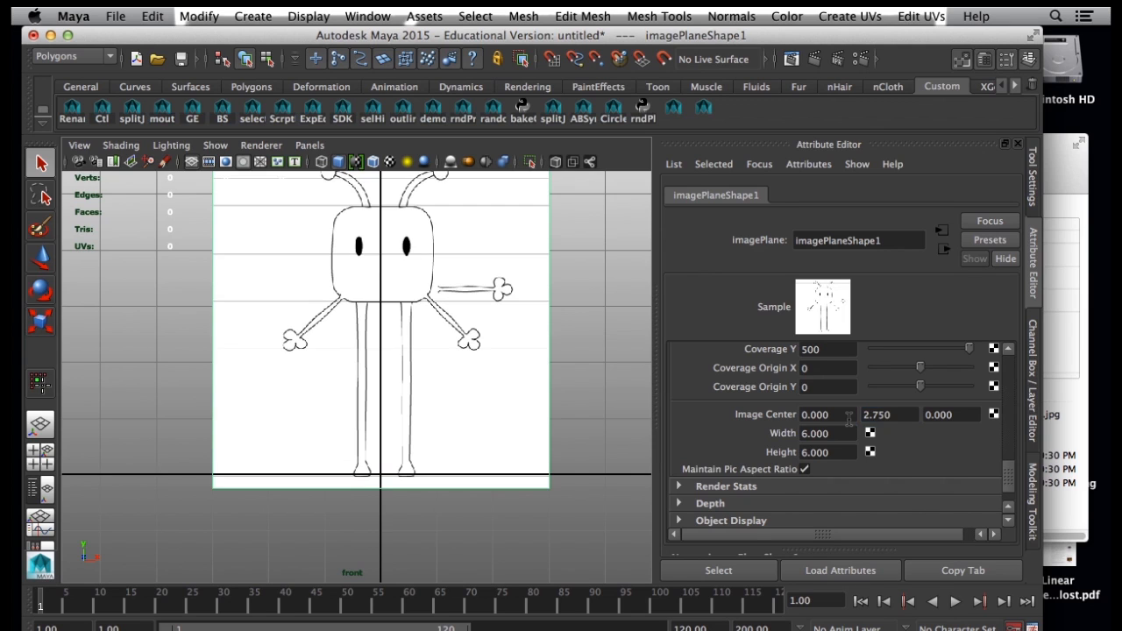
pyautogui.click(880, 415)
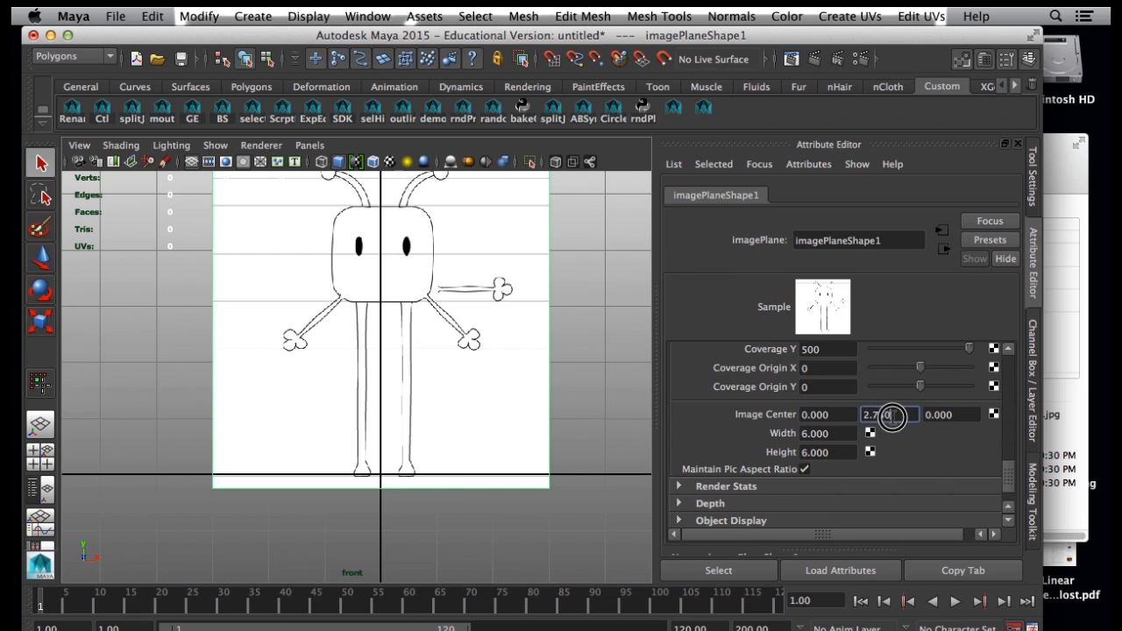
pyautogui.write('2.7')
pyautogui.press('Return')
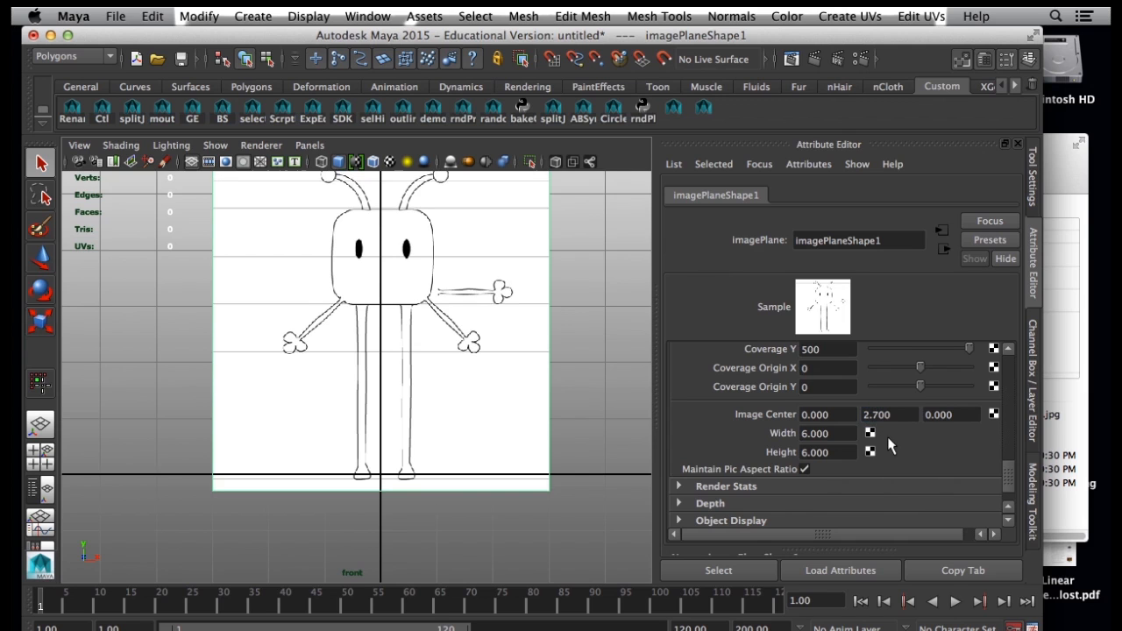
# Set the front image plane's Image Center Y to 2.8 so the feet rest on the ground line.
pyautogui.click(880, 416)
pyautogui.write('2.8')
pyautogui.press('Return')
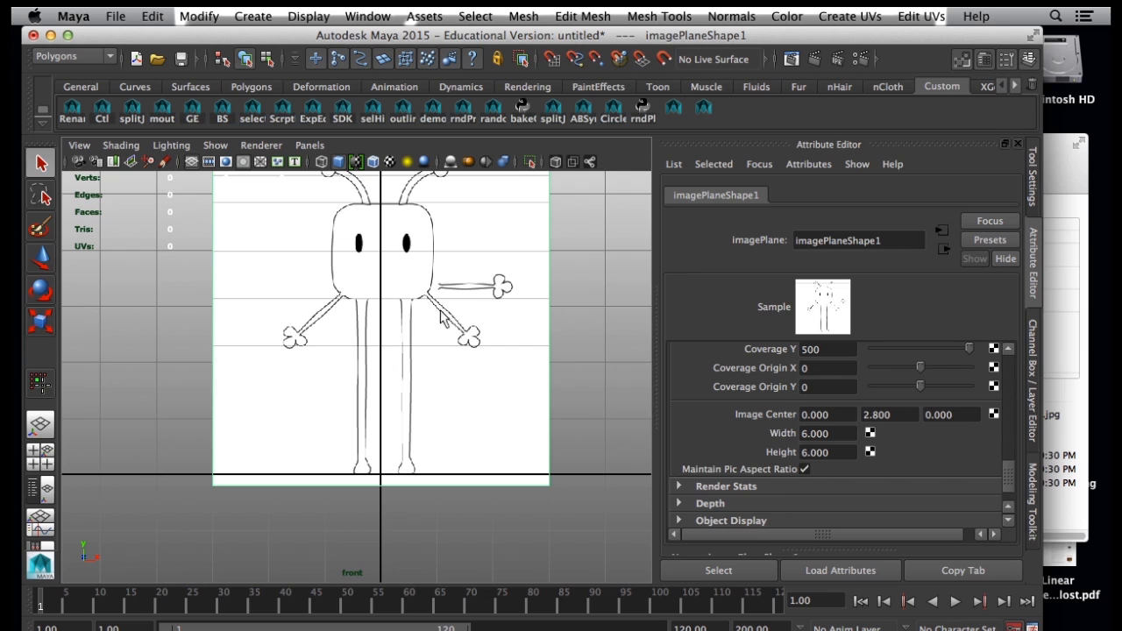
# Try an Image Center Z of 6 for the front image plane, then set it to -6 to place it behind the origin.
pyautogui.press('space')
pyautogui.keyDown('alt'); pyautogui.moveTo(482, 278); pyautogui.dragTo(456, 279); pyautogui.keyUp('alt')
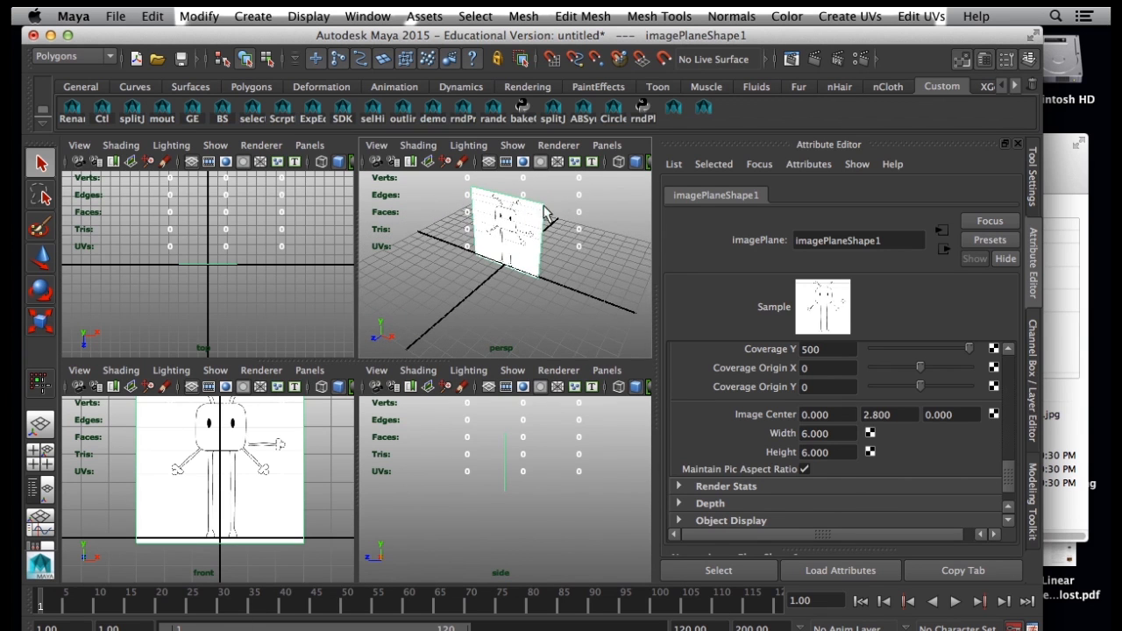
pyautogui.click(959, 414)
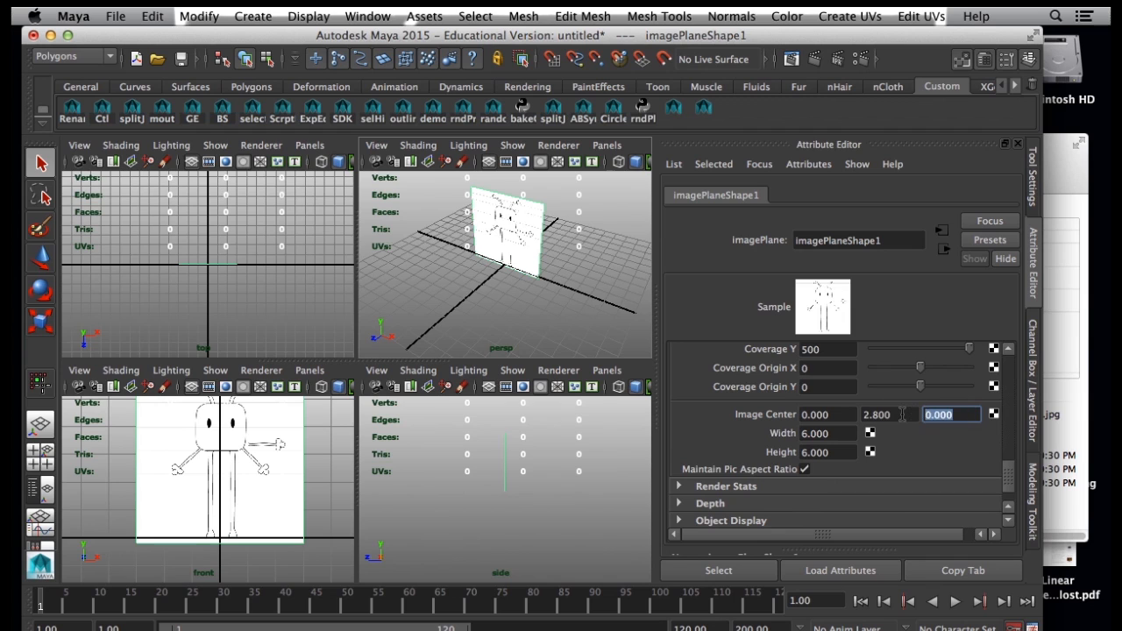
pyautogui.write('6')
pyautogui.press('Return')
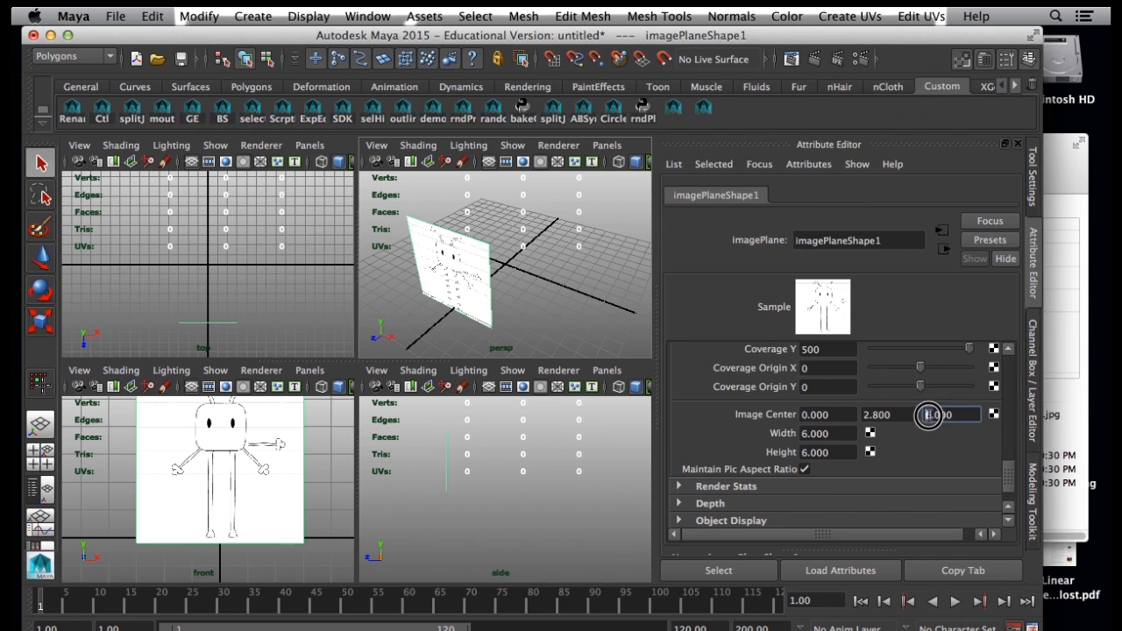
pyautogui.write('-')
pyautogui.press('Return')
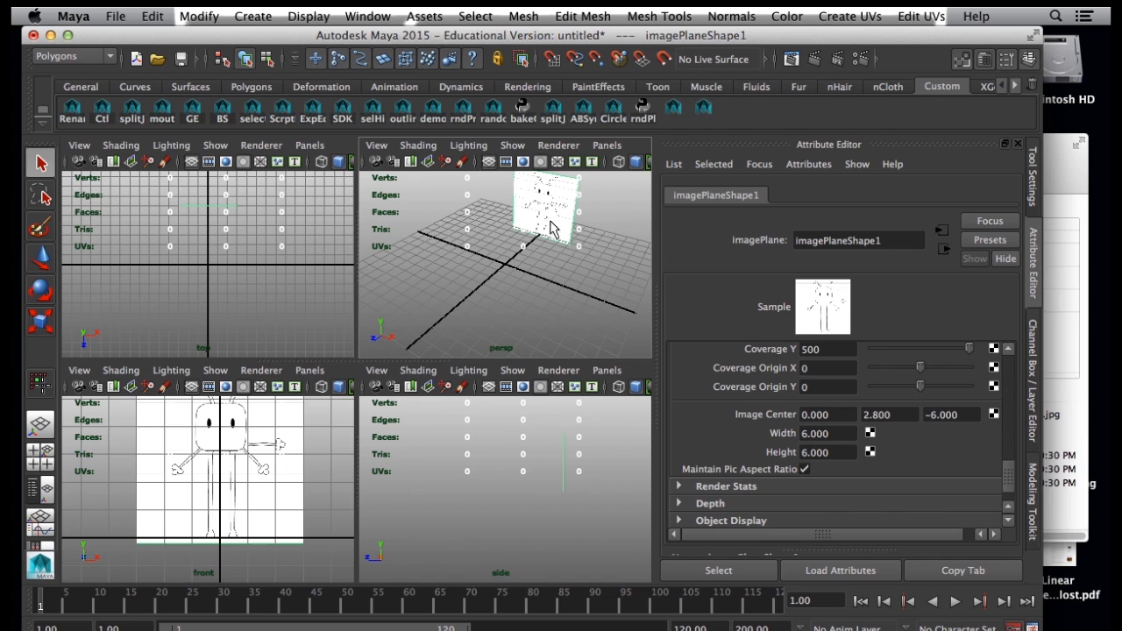
# Import BoxmanSide.jpg from the Boxman folder as the side view's image plane.
pyautogui.keyDown('alt'); pyautogui.moveTo(482, 319); pyautogui.dragTo(534, 309); pyautogui.keyUp('alt')
pyautogui.click(422, 406)
pyautogui.click(376, 370)
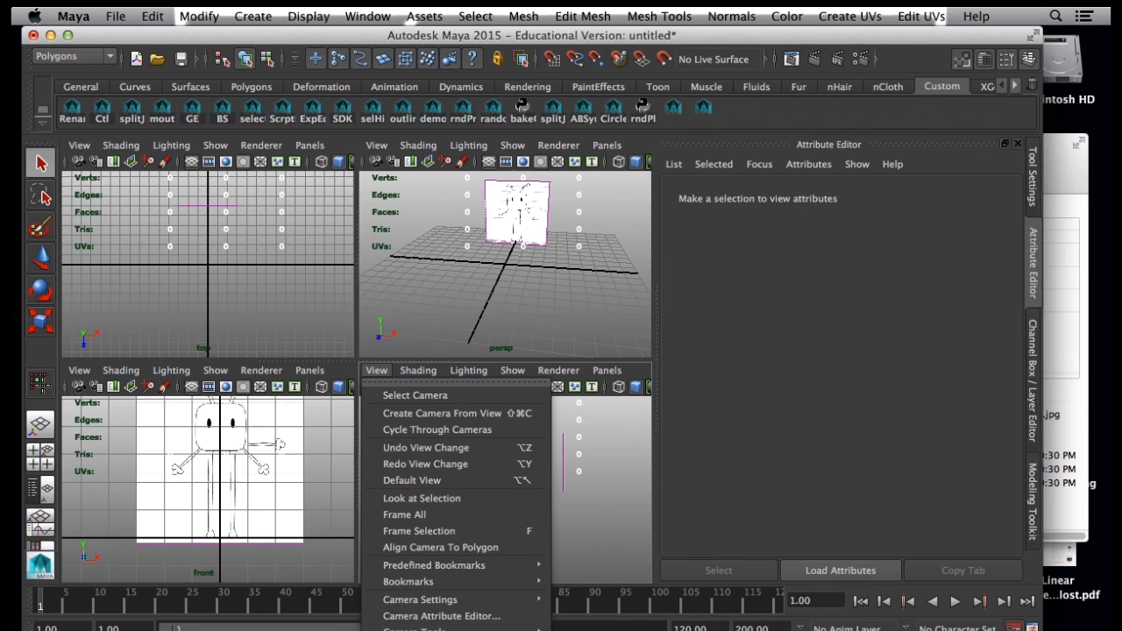
pyautogui.click(596, 630)
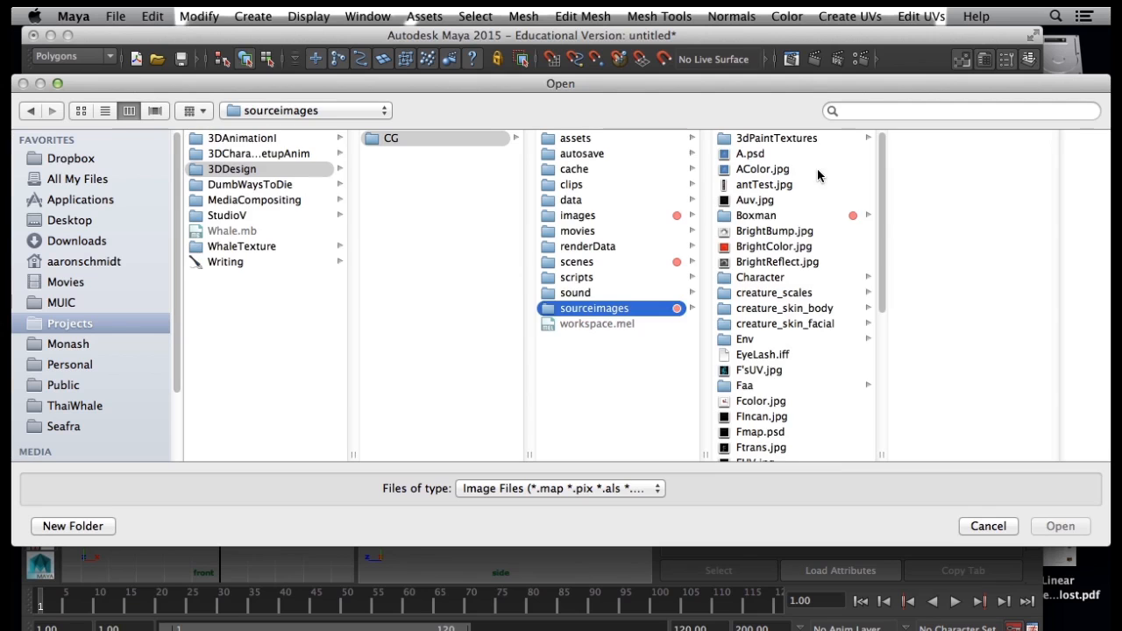
pyautogui.click(769, 217)
pyautogui.click(918, 169)
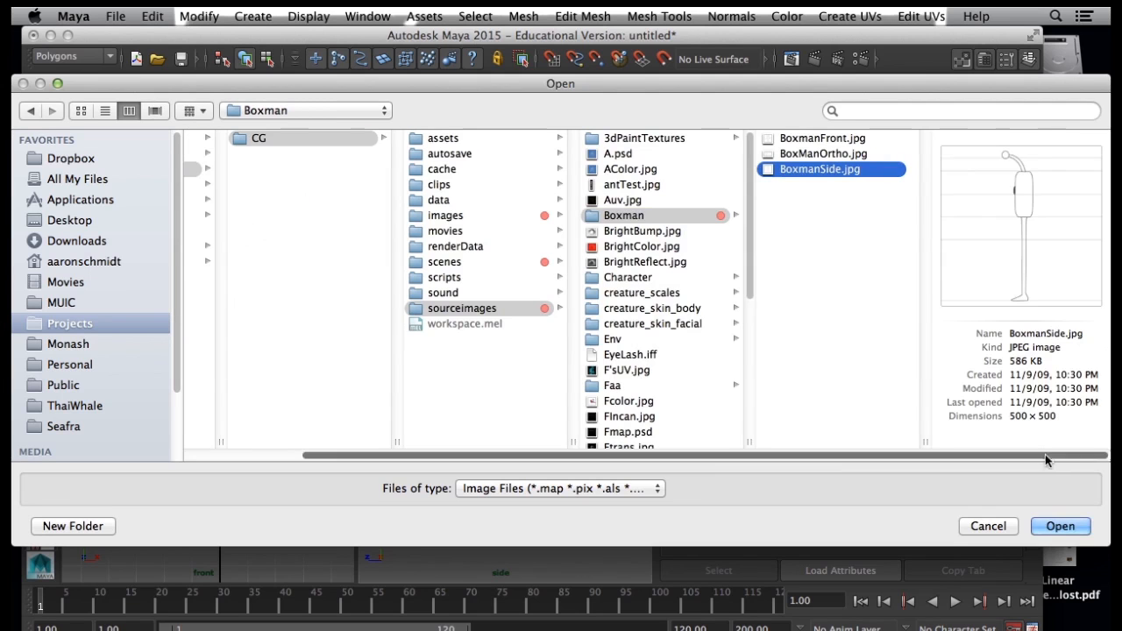
pyautogui.click(1078, 526)
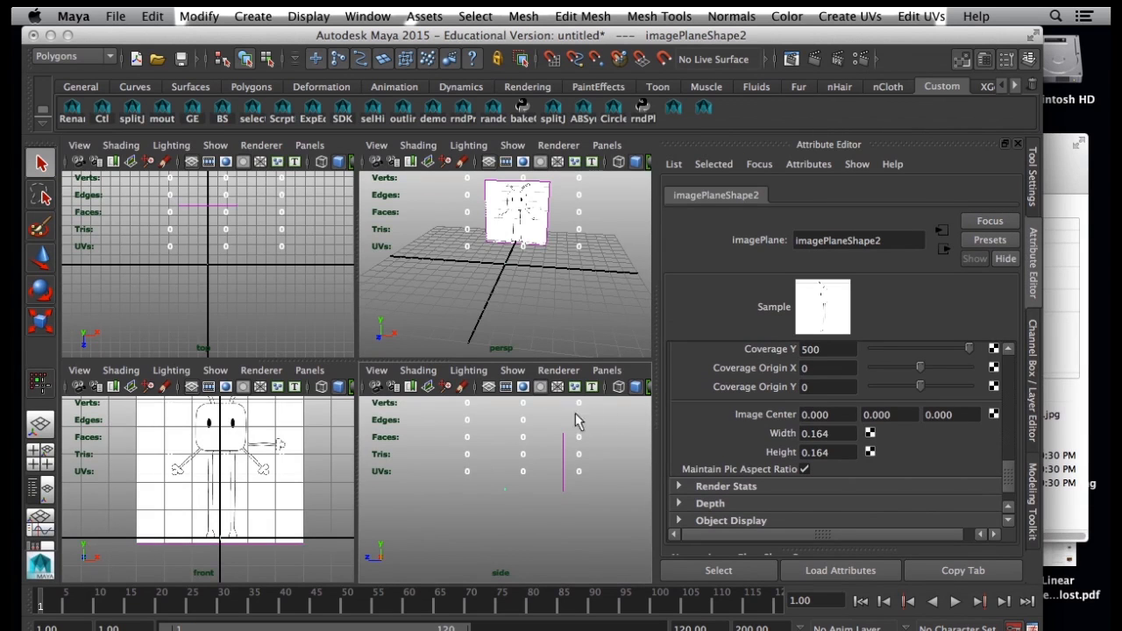
# Set the side image plane's width to 6, keeping its aspect ratio.
pyautogui.moveTo(850, 433); pyautogui.dragTo(725, 438)
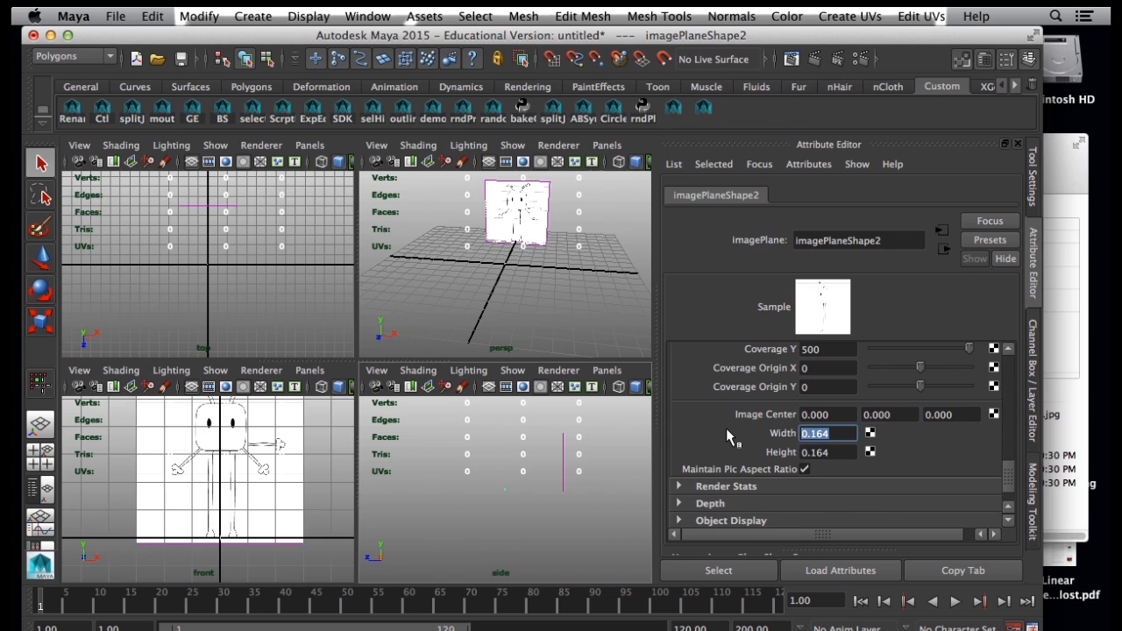
pyautogui.write('6')
pyautogui.press('Return')
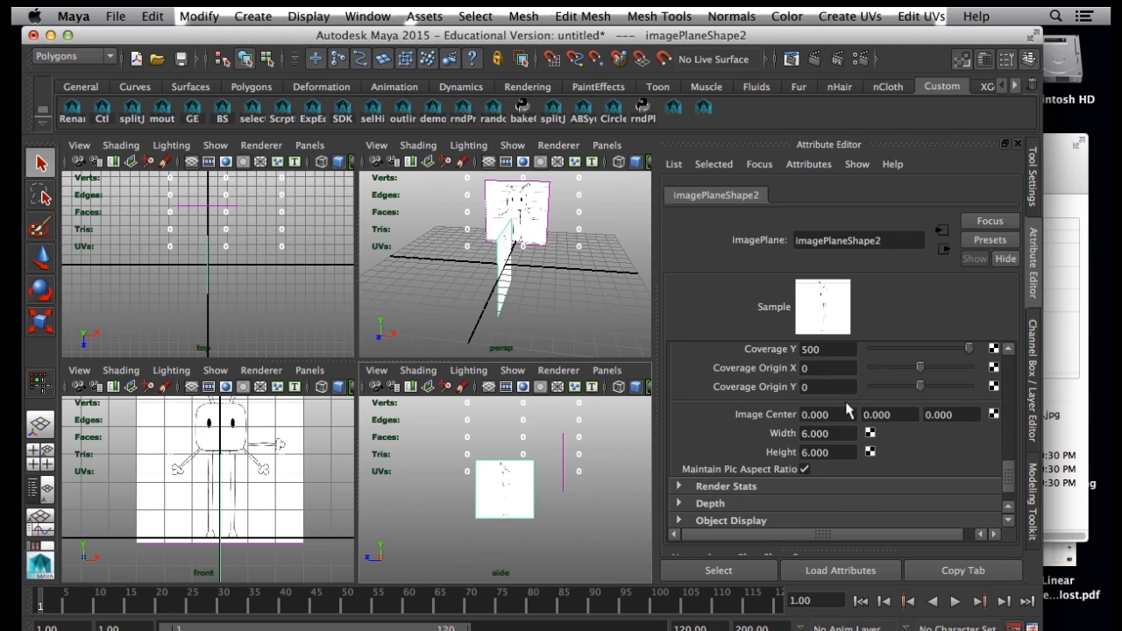
# Raise the side image plane to match the front one by setting its Image Center Y to 2.8.
pyautogui.moveTo(896, 414); pyautogui.dragTo(815, 415)
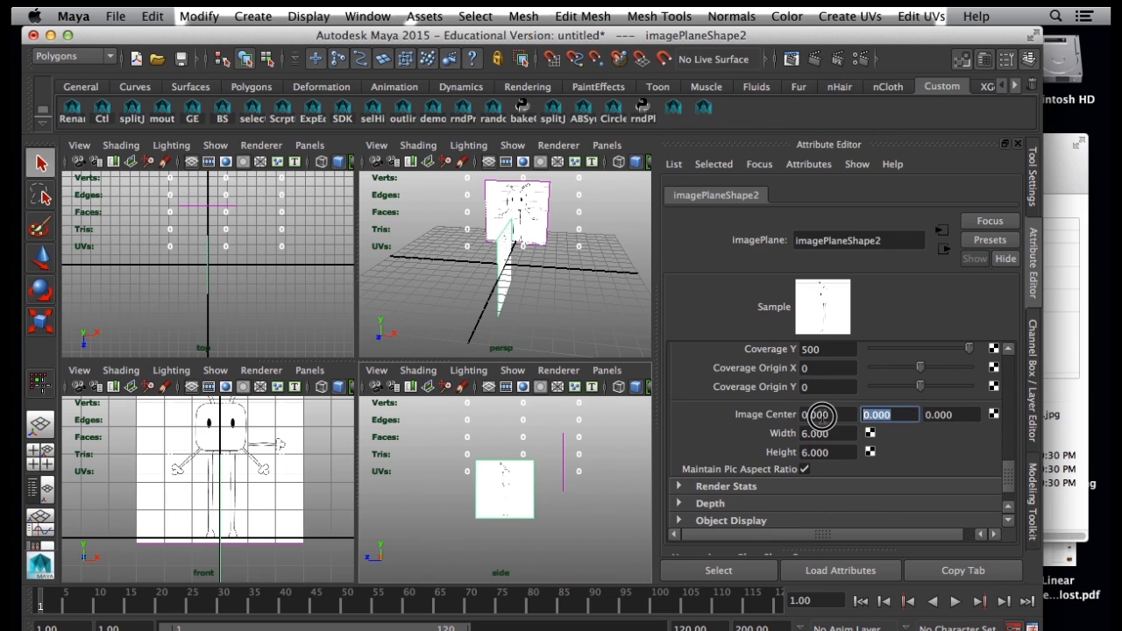
pyautogui.click(295, 488)
pyautogui.click(460, 318)
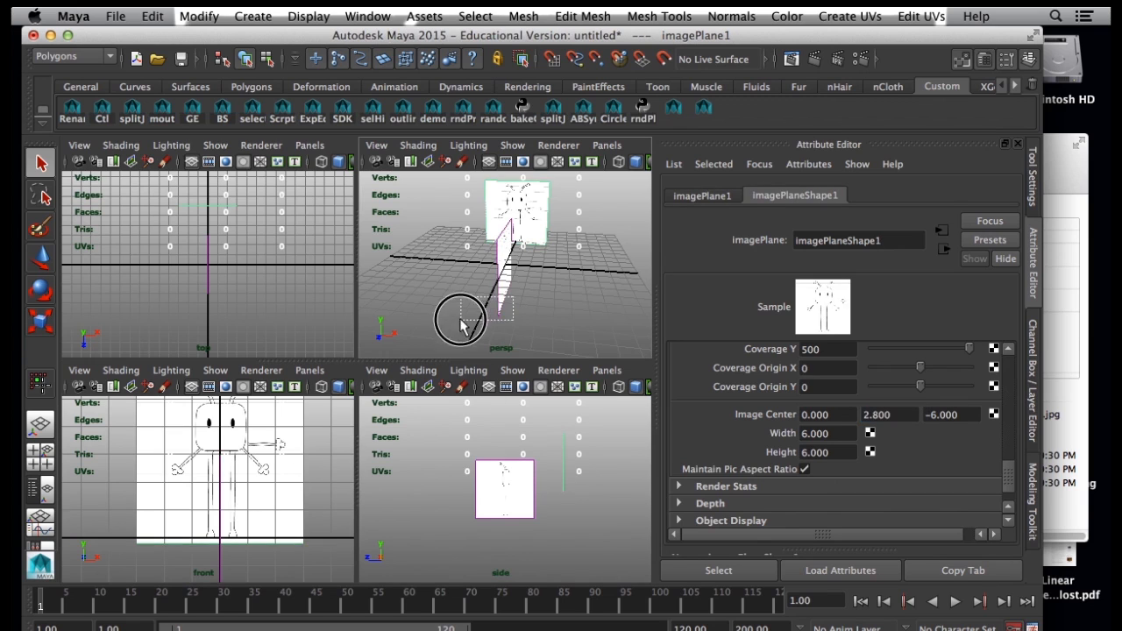
pyautogui.moveTo(894, 413); pyautogui.dragTo(824, 418)
pyautogui.write('2')
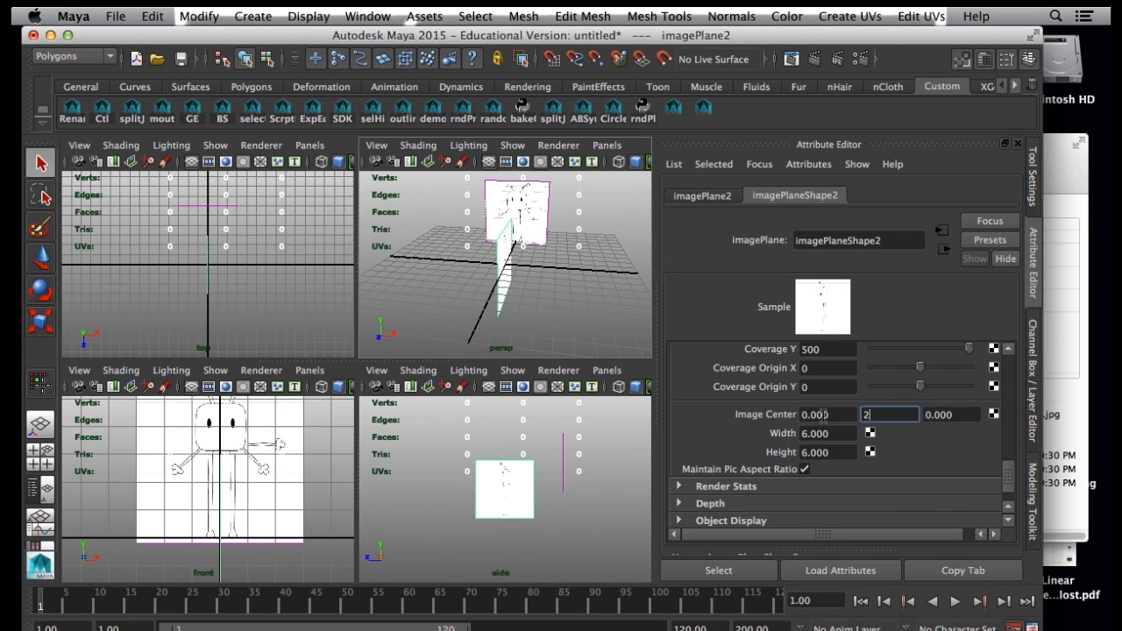
pyautogui.write('.8')
pyautogui.press('Return')
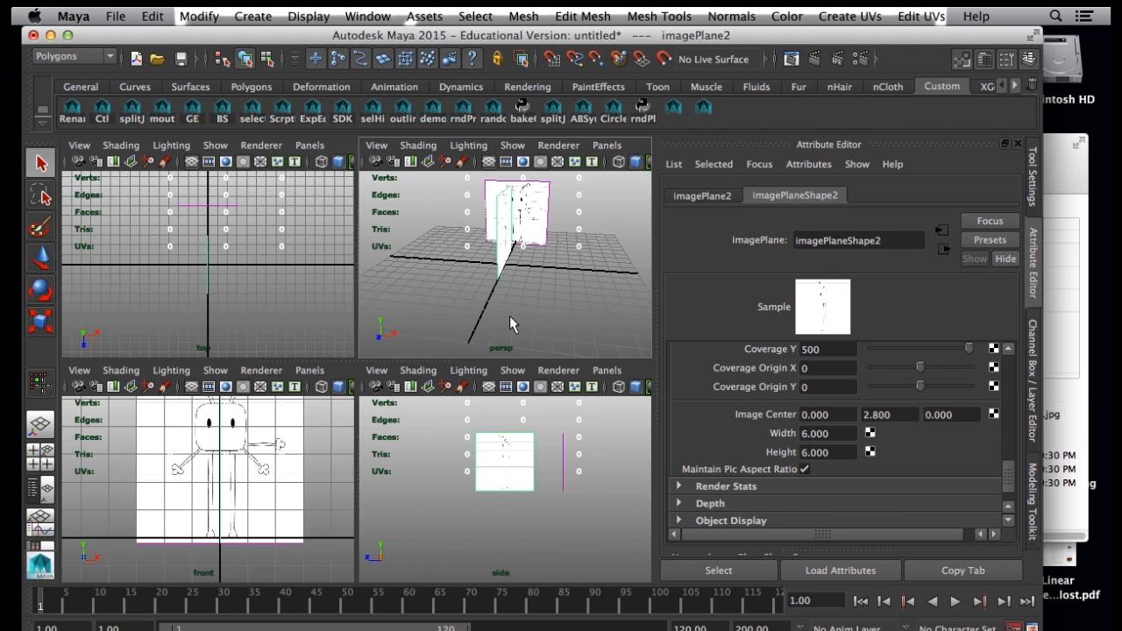
# Move the side image plane away from the origin by setting its Image Center X to -6.
pyautogui.keyDown('alt'); pyautogui.moveTo(510, 317); pyautogui.dragTo(420, 307); pyautogui.keyUp('alt')
pyautogui.keyDown('alt'); pyautogui.moveTo(420, 307); pyautogui.dragTo(511, 268, button='right'); pyautogui.keyUp('alt')
pyautogui.keyDown('alt'); pyautogui.moveTo(511, 268); pyautogui.dragTo(528, 309, button='middle'); pyautogui.keyUp('alt')
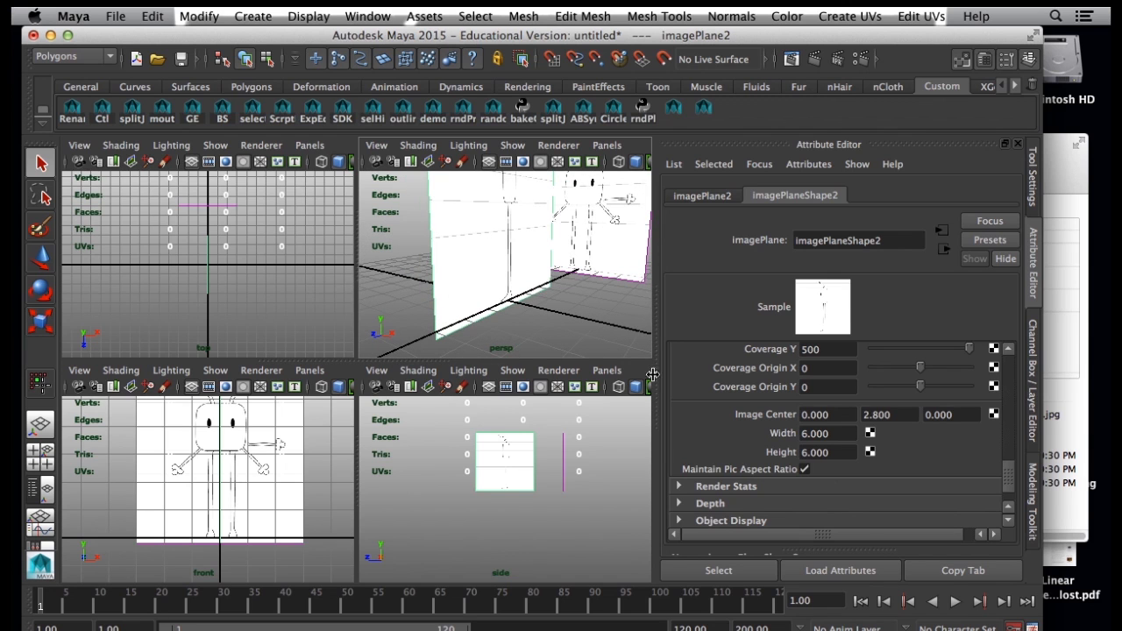
pyautogui.click(815, 416)
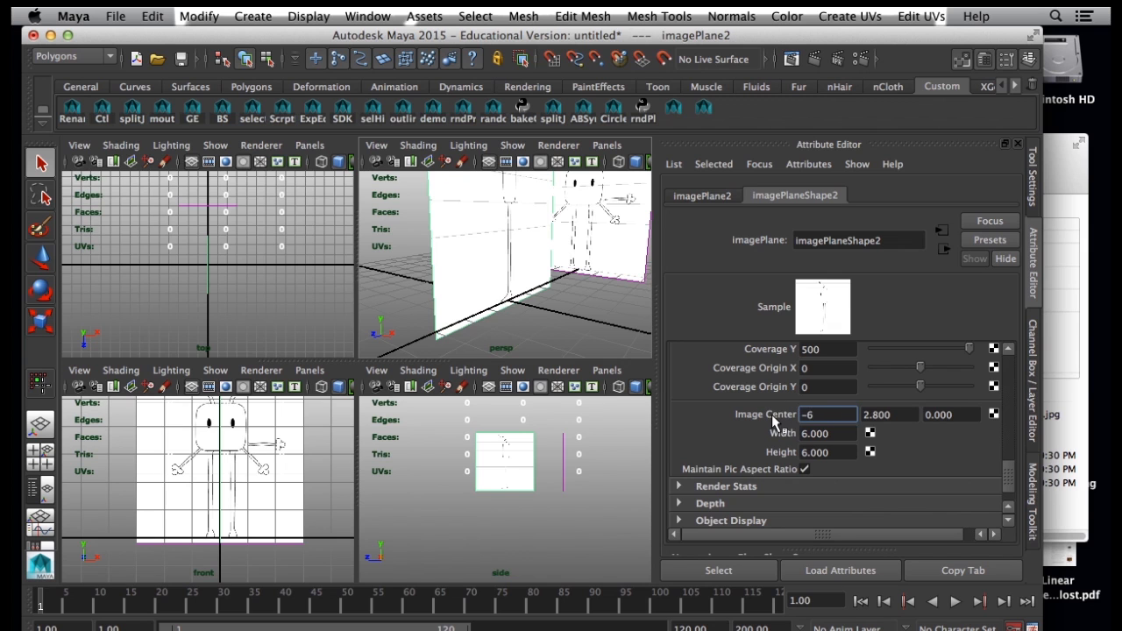
pyautogui.press('Return')
pyautogui.keyDown('alt'); pyautogui.moveTo(556, 336); pyautogui.dragTo(590, 253); pyautogui.keyUp('alt')
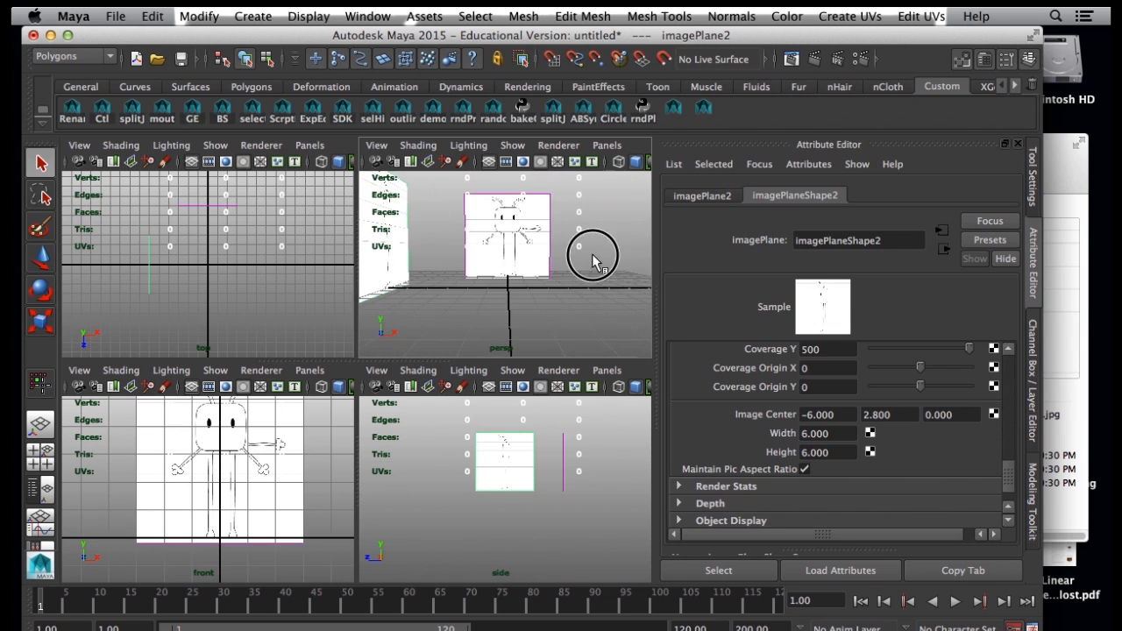
# Show the grid in the side view and frame the Boxman drawings in the side and front views.
pyautogui.keyDown('alt'); pyautogui.moveTo(463, 515); pyautogui.dragTo(512, 501, button='right'); pyautogui.keyUp('alt')
pyautogui.keyDown('alt'); pyautogui.moveTo(513, 501); pyautogui.dragTo(515, 545, button='middle'); pyautogui.keyUp('alt')
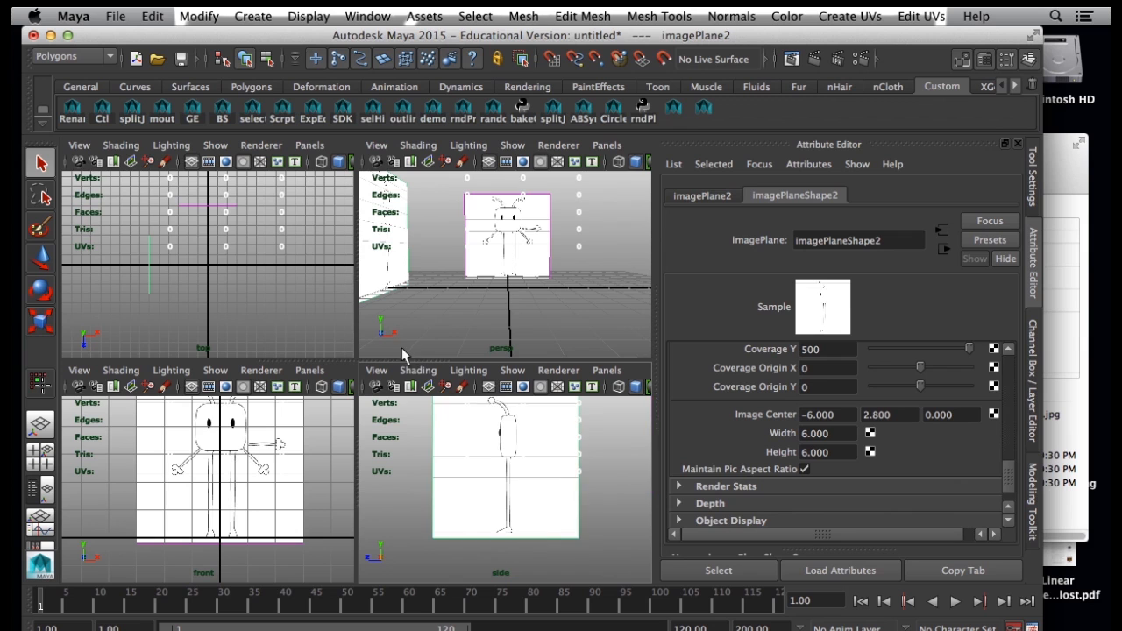
pyautogui.click(488, 385)
pyautogui.keyDown('alt'); pyautogui.moveTo(465, 458); pyautogui.dragTo(506, 470, button='right'); pyautogui.keyUp('alt')
pyautogui.keyDown('alt'); pyautogui.moveTo(504, 467); pyautogui.dragTo(499, 493, button='middle'); pyautogui.keyUp('alt')
pyautogui.keyDown('alt'); pyautogui.moveTo(498, 493); pyautogui.dragTo(486, 495, button='right'); pyautogui.keyUp('alt')
pyautogui.keyDown('alt'); pyautogui.moveTo(488, 499); pyautogui.dragTo(492, 489, button='middle'); pyautogui.keyUp('alt')
pyautogui.keyDown('alt'); pyautogui.moveTo(201, 420); pyautogui.dragTo(201, 455, button='middle'); pyautogui.keyUp('alt')
pyautogui.keyDown('alt'); pyautogui.moveTo(200, 455); pyautogui.dragTo(218, 461, button='right'); pyautogui.keyUp('alt')
pyautogui.keyDown('alt'); pyautogui.moveTo(217, 461); pyautogui.dragTo(215, 445, button='middle'); pyautogui.keyUp('alt')
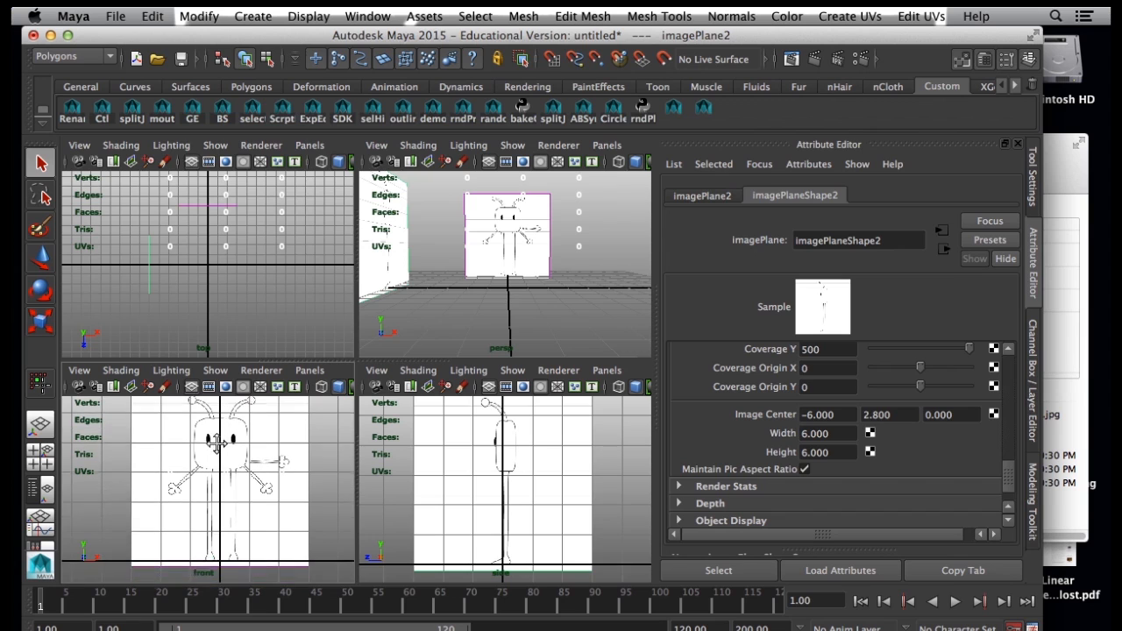
pyautogui.keyDown('alt'); pyautogui.moveTo(223, 451); pyautogui.dragTo(213, 455, button='right'); pyautogui.keyUp('alt')
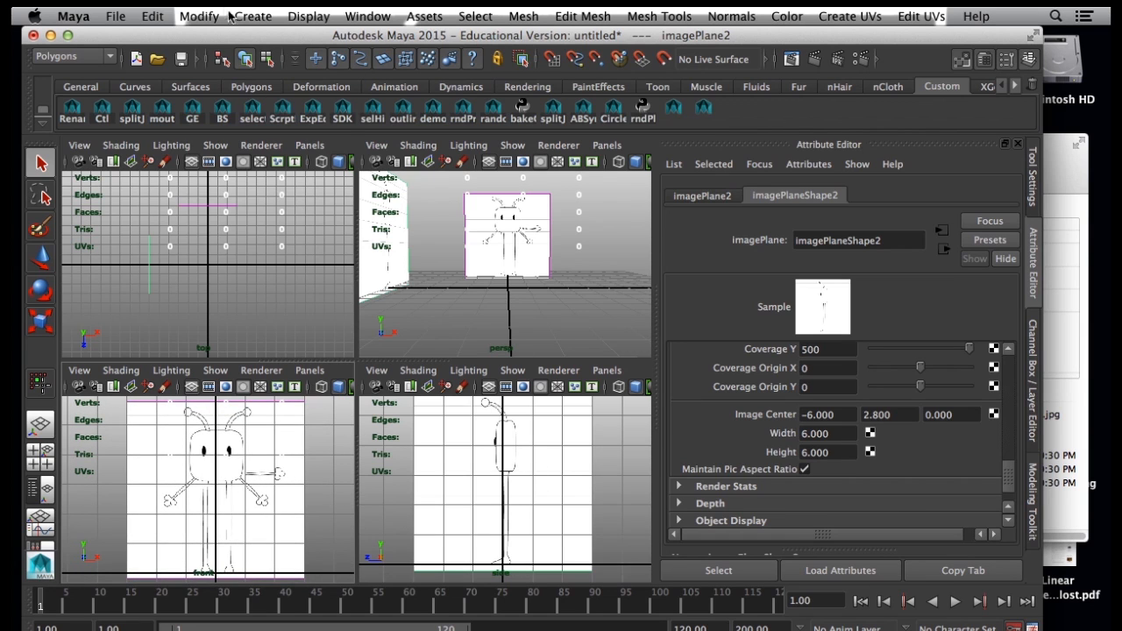
# Create a polygon cube at the origin for the character's head.
pyautogui.press('space')
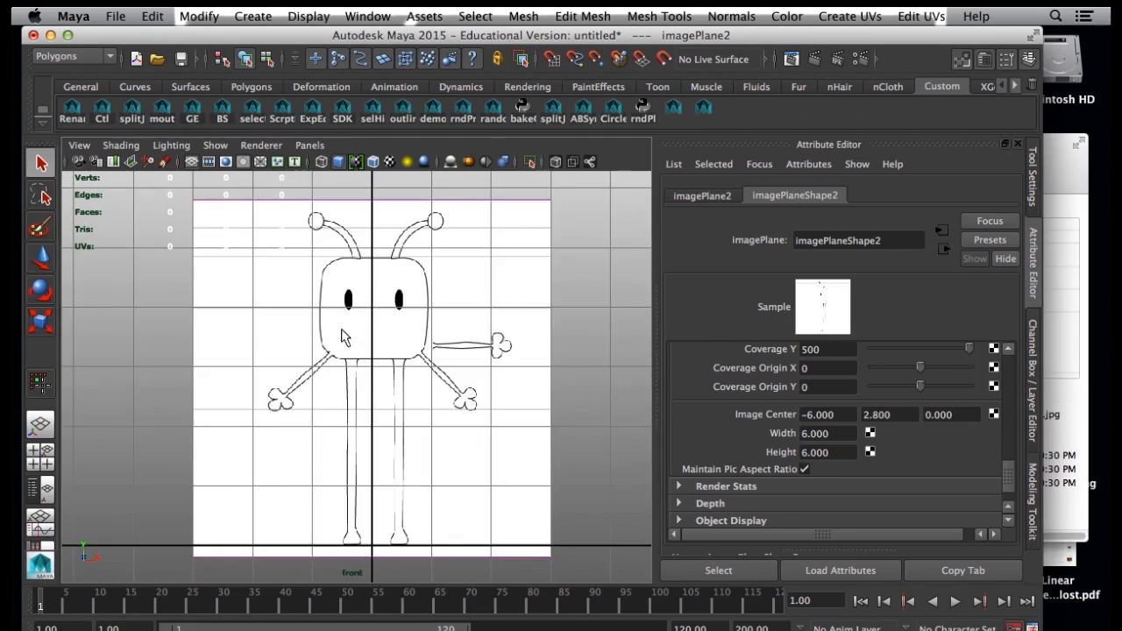
pyautogui.keyDown('alt'); pyautogui.moveTo(473, 386); pyautogui.dragTo(502, 392, button='right'); pyautogui.keyUp('alt')
pyautogui.keyDown('alt'); pyautogui.moveTo(478, 356); pyautogui.dragTo(493, 468, button='middle'); pyautogui.keyUp('alt')
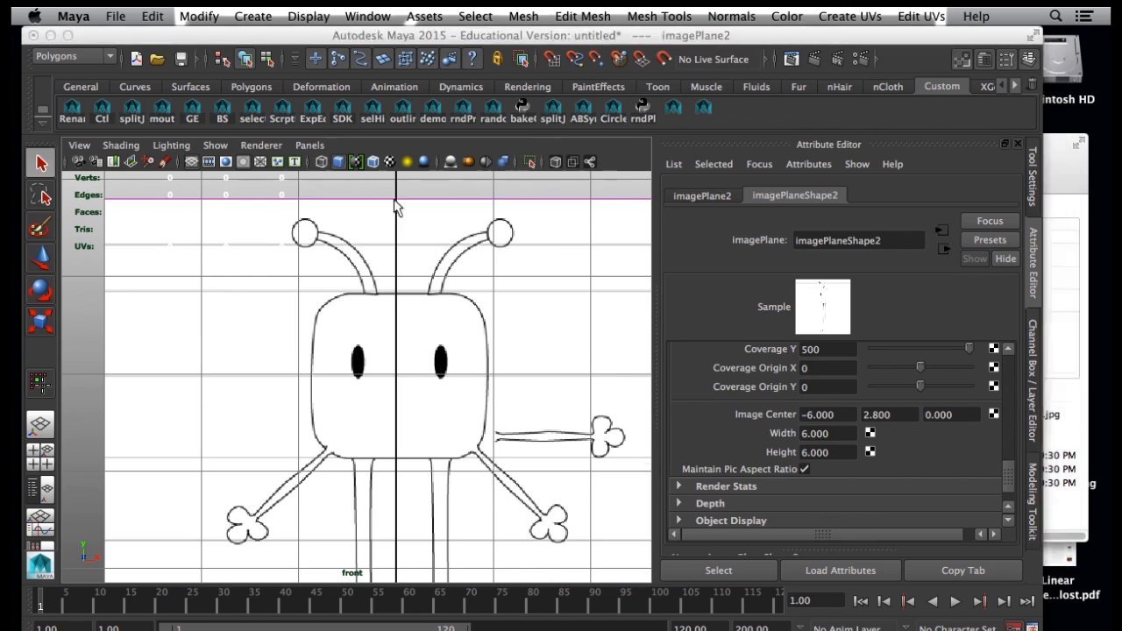
pyautogui.press('space')
pyautogui.click(238, 18)
pyautogui.moveTo(265, 66)
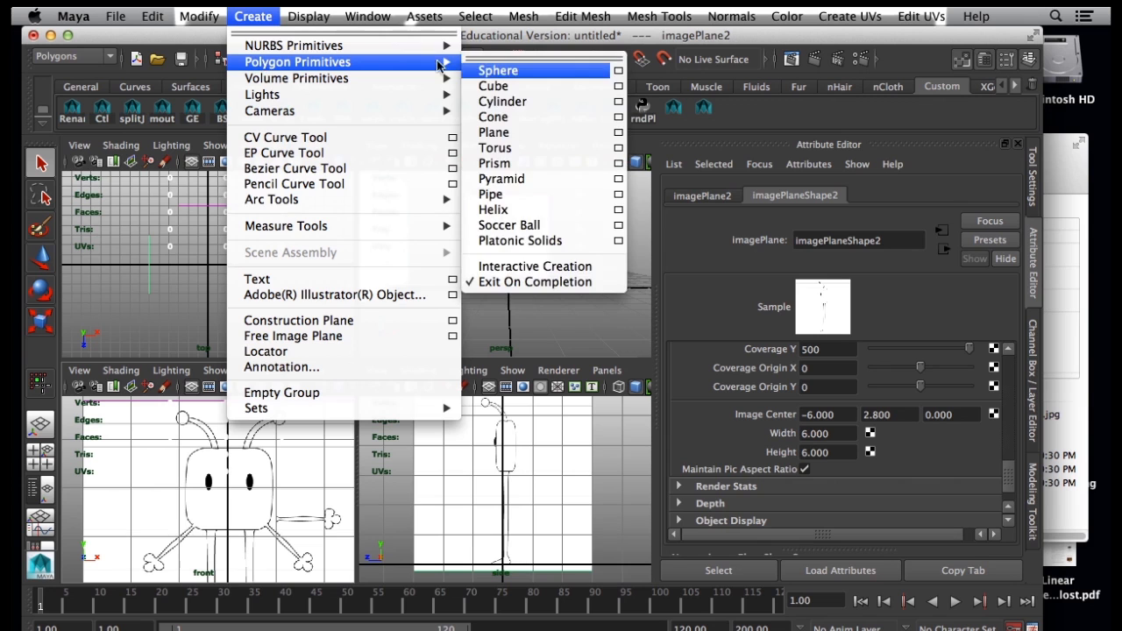
pyautogui.click(508, 82)
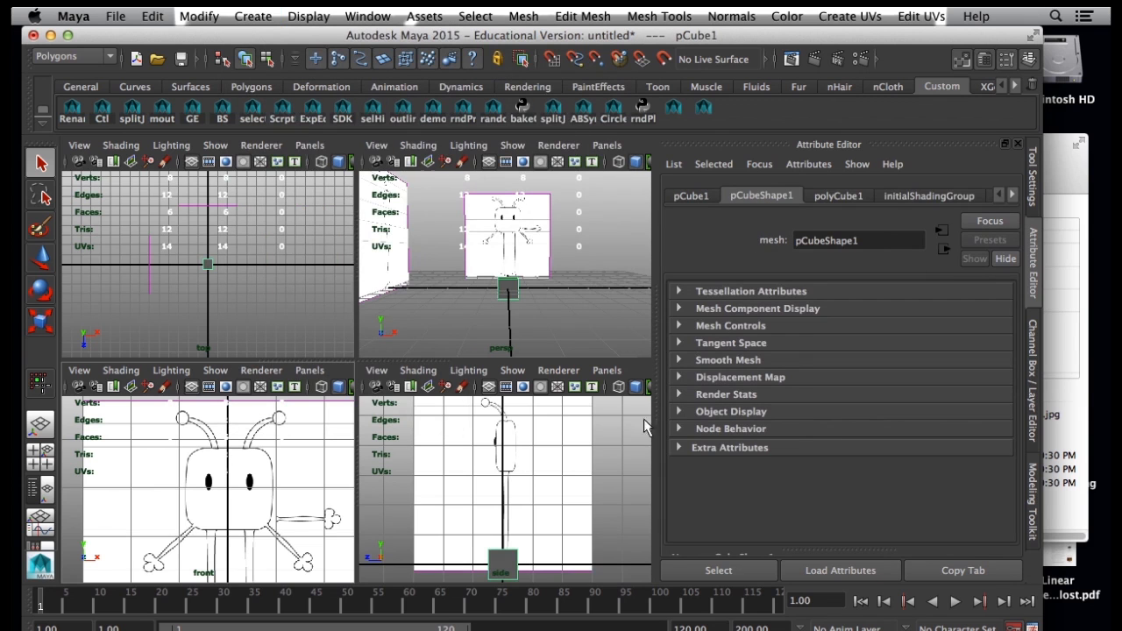
# Move the cube straight up in the front view until it sits inside the drawn head.
pyautogui.press('space')
pyautogui.scroll(3, 325, 508)
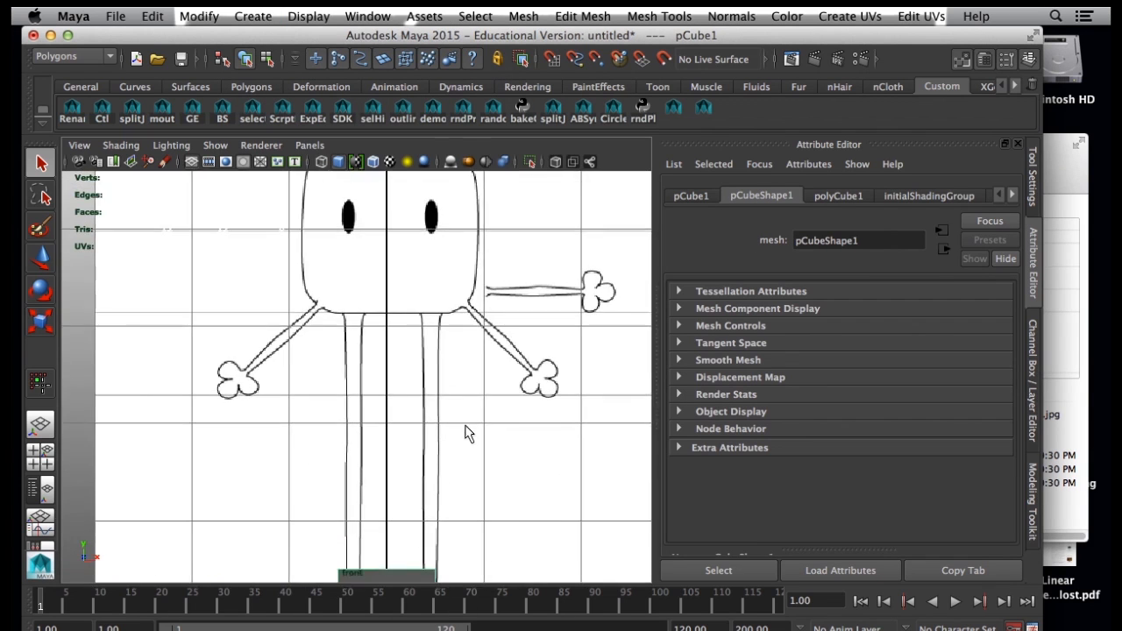
pyautogui.scroll(-5, 350, 456)
pyautogui.press('w')
pyautogui.moveTo(372, 421); pyautogui.dragTo(351, 266)
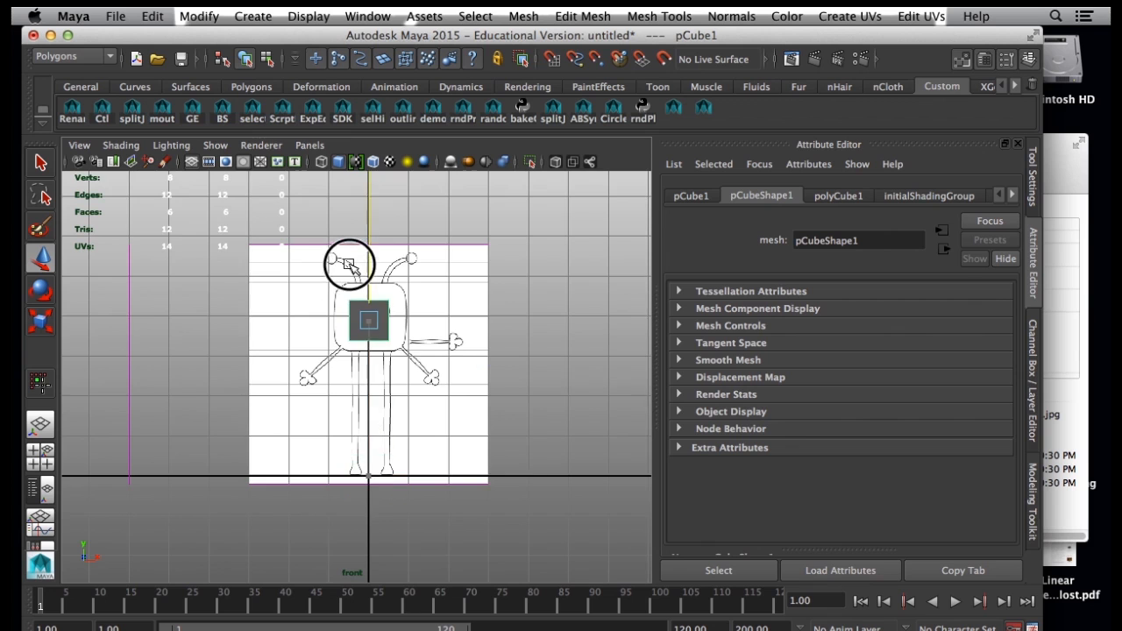
pyautogui.scroll(4, 356, 370)
pyautogui.keyDown('alt'); pyautogui.moveTo(433, 358); pyautogui.dragTo(434, 427, button='middle'); pyautogui.keyUp('alt')
pyautogui.keyDown('alt'); pyautogui.moveTo(433, 427); pyautogui.dragTo(474, 441, button='right'); pyautogui.keyUp('alt')
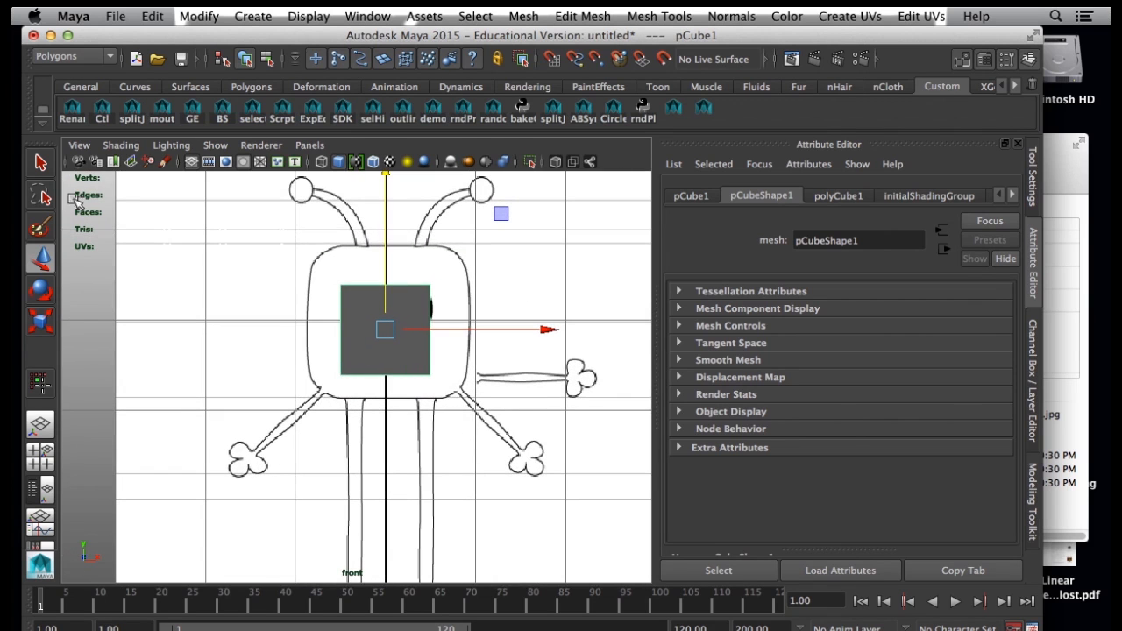
# Enable Wireframe on Shaded and X-Ray display in the front view so the drawing shows through the cube.
pyautogui.click(122, 149)
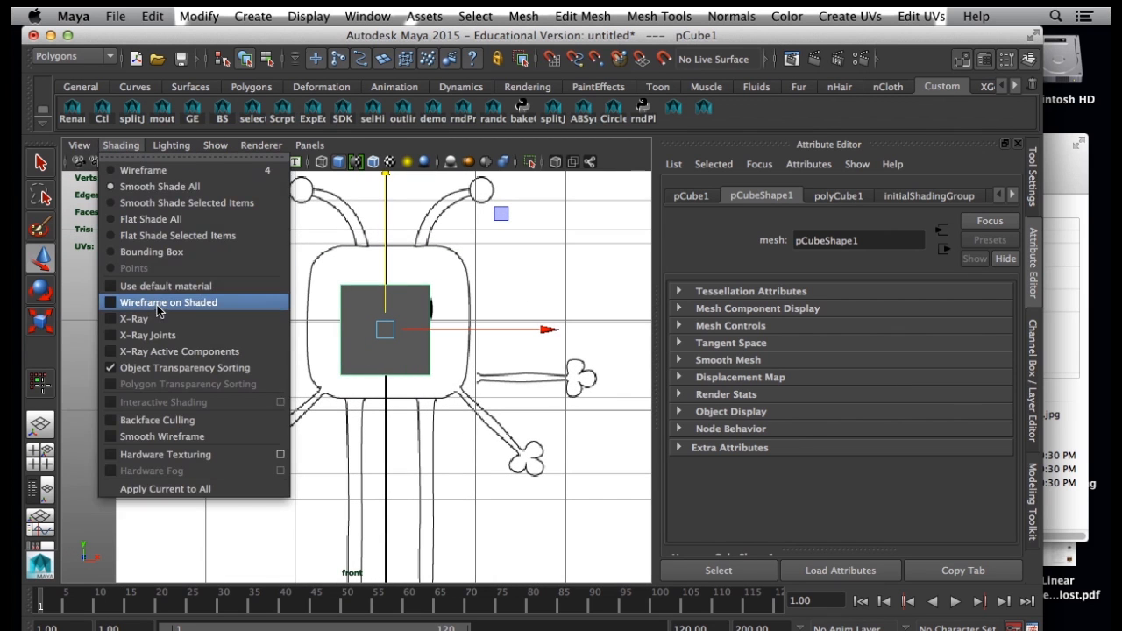
pyautogui.click(150, 295)
pyautogui.click(122, 146)
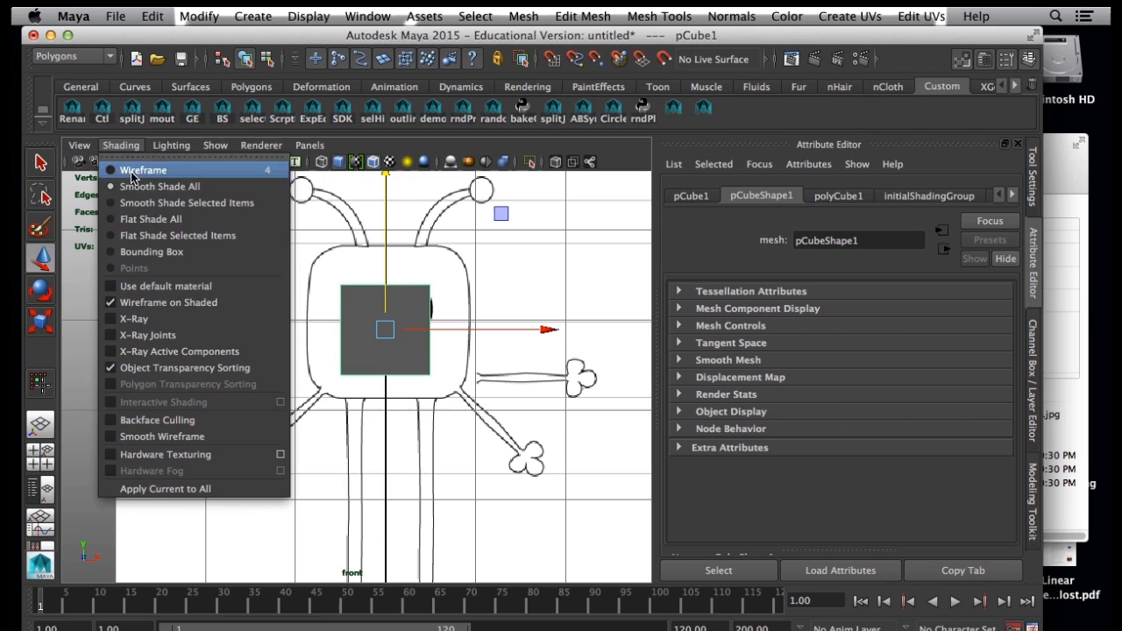
pyautogui.click(151, 319)
# Scale the cube in X and Y together until its width matches the drawn head.
pyautogui.press('r')
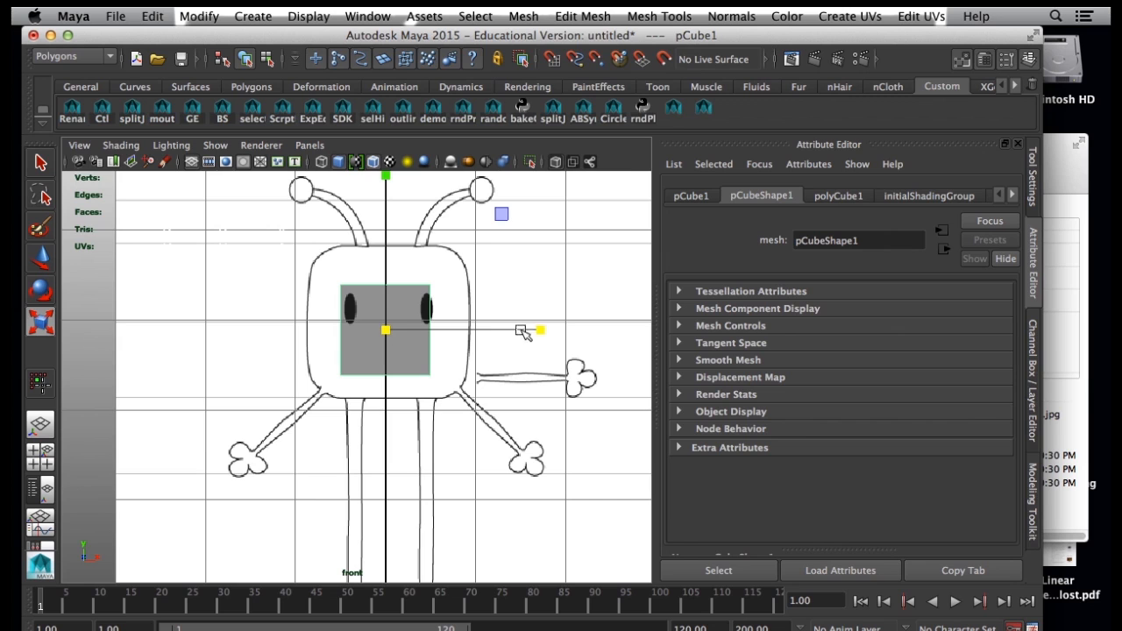
pyautogui.moveTo(500, 216); pyautogui.dragTo(568, 198)
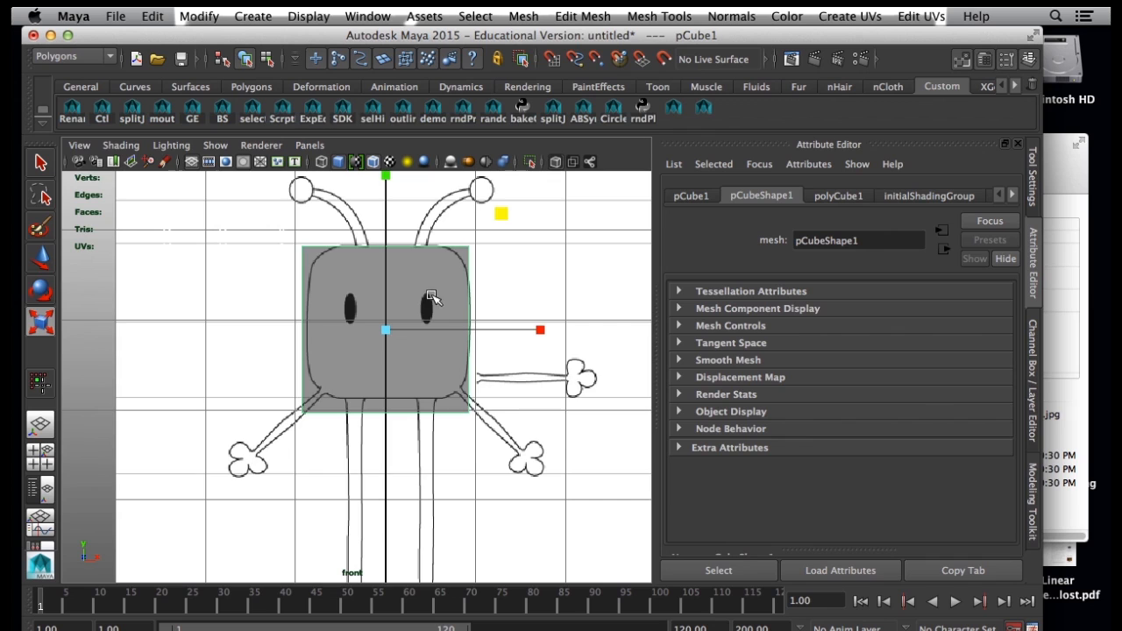
pyautogui.click(501, 215)
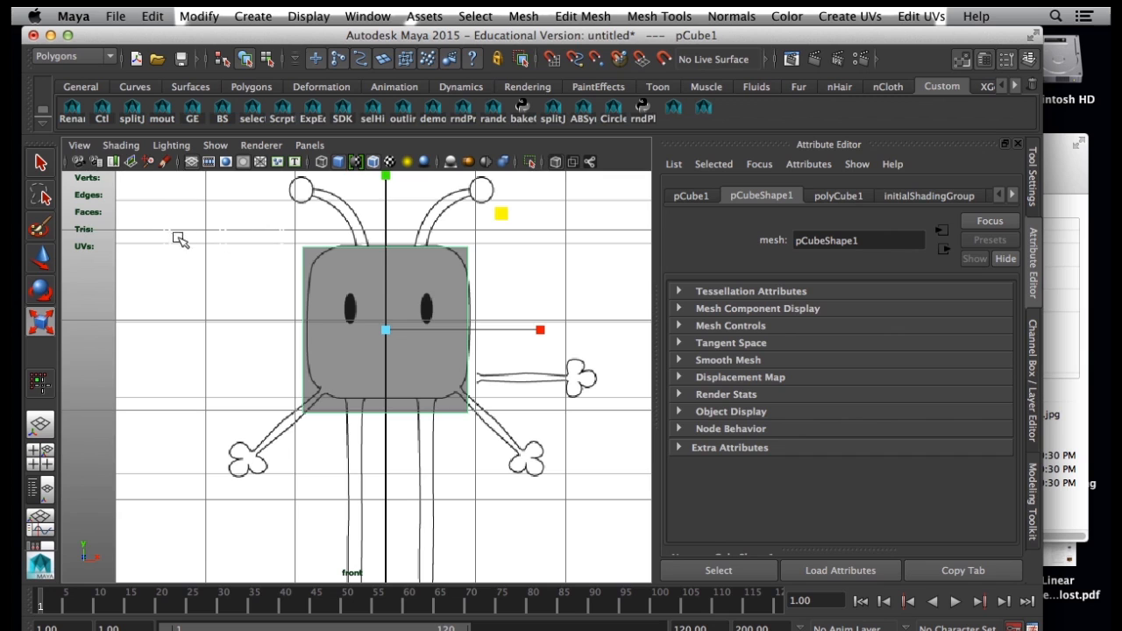
# Shift the front image plane sideways by setting its Image Center X to -2.
pyautogui.click(131, 271)
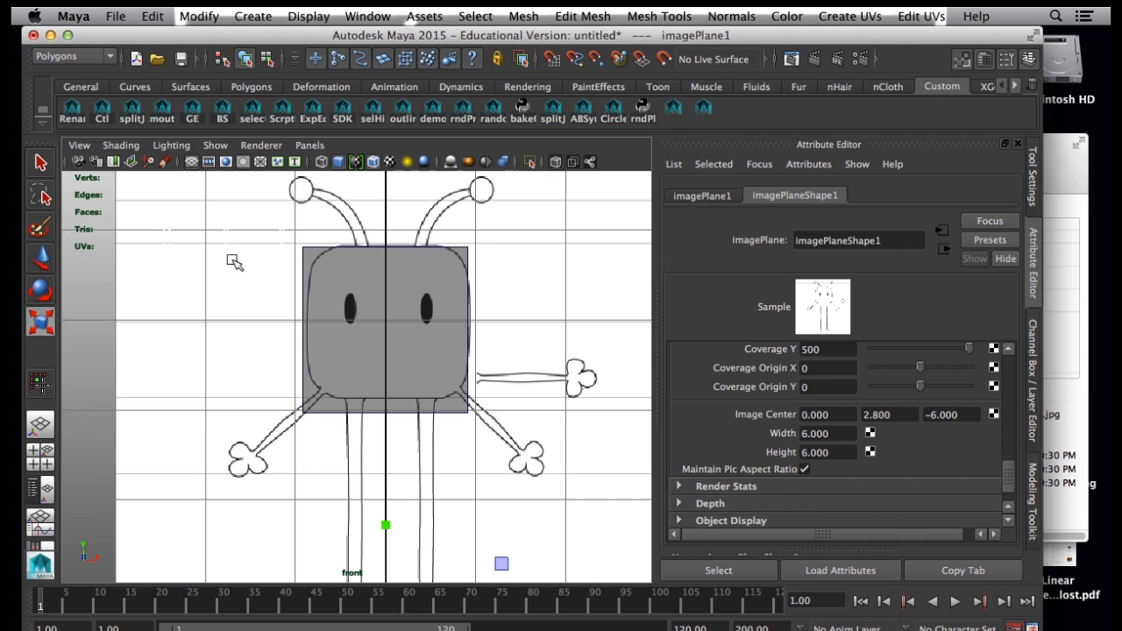
pyautogui.click(683, 196)
pyautogui.click(772, 195)
pyautogui.click(815, 414)
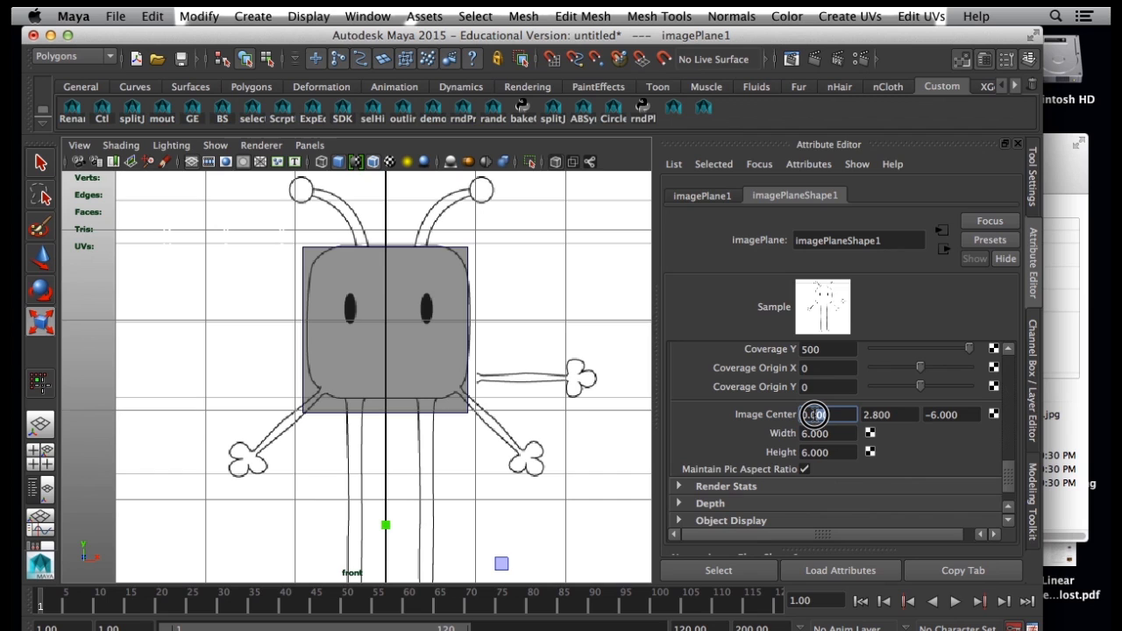
pyautogui.moveTo(815, 415); pyautogui.dragTo(794, 415)
pyautogui.write('-2')
pyautogui.press('Return')
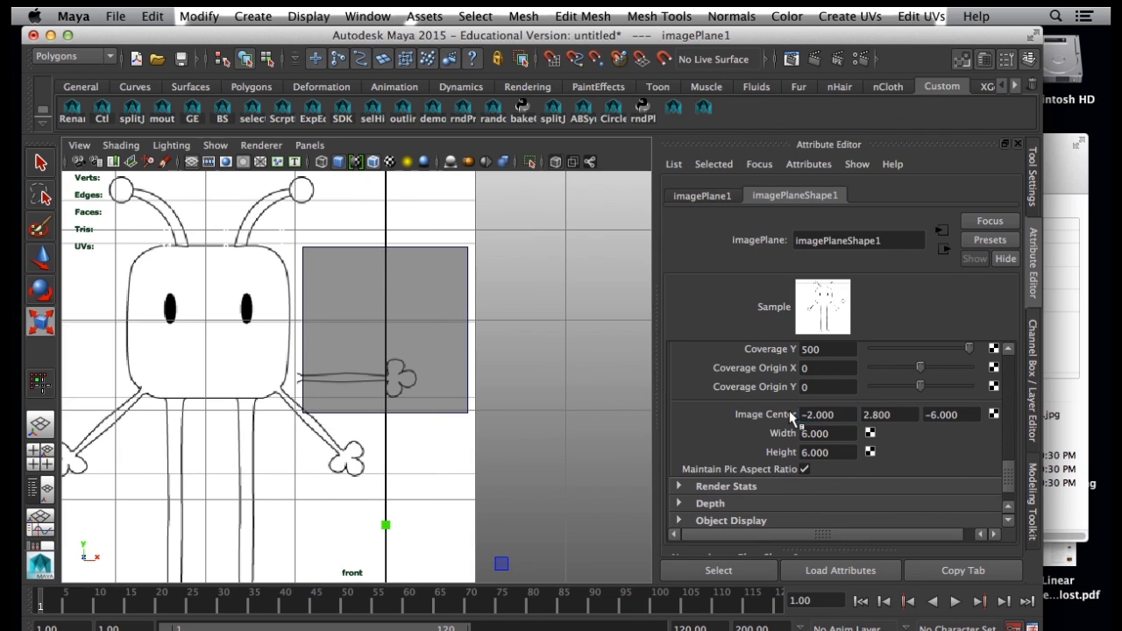
# Refine the front image plane's Image Center X to -0.2, then -0.05 and finally -0.04, centring the drawn head on the cube.
pyautogui.moveTo(843, 416); pyautogui.dragTo(804, 416)
pyautogui.press('BackSpace')
pyautogui.write('-.2')
pyautogui.press('Return')
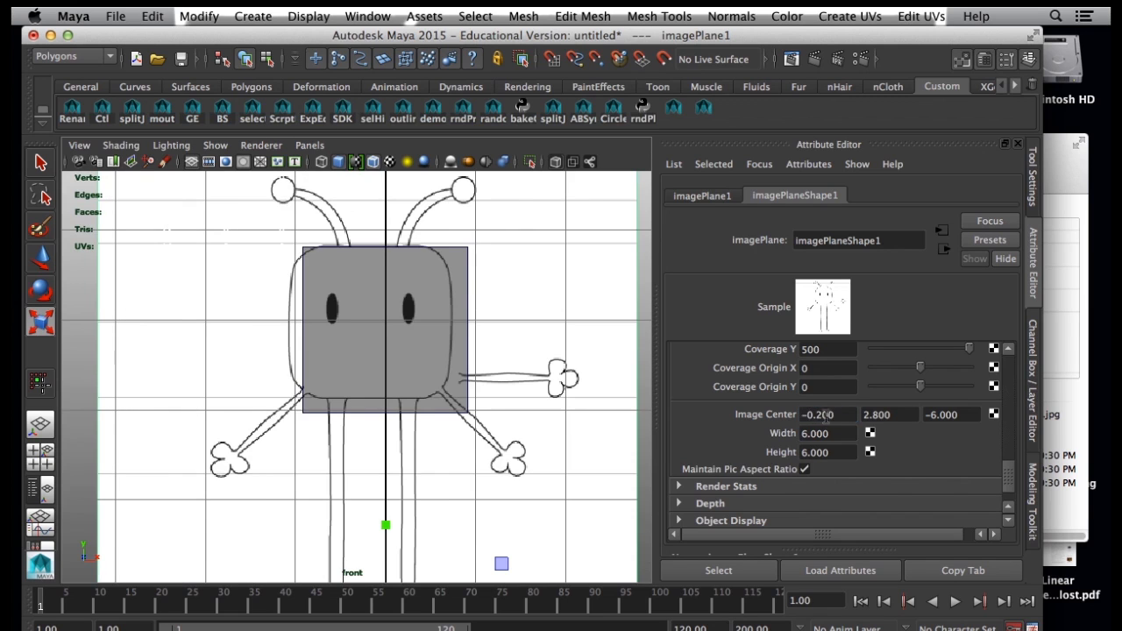
pyautogui.moveTo(817, 415); pyautogui.dragTo(827, 413)
pyautogui.press('Return')
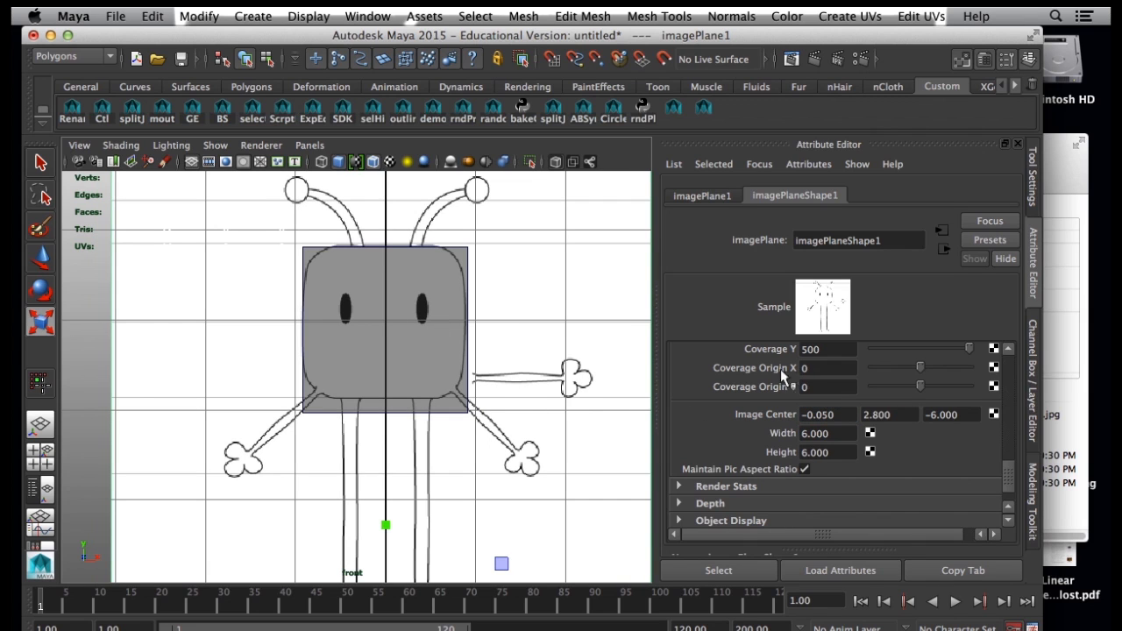
pyautogui.moveTo(837, 415); pyautogui.dragTo(822, 419)
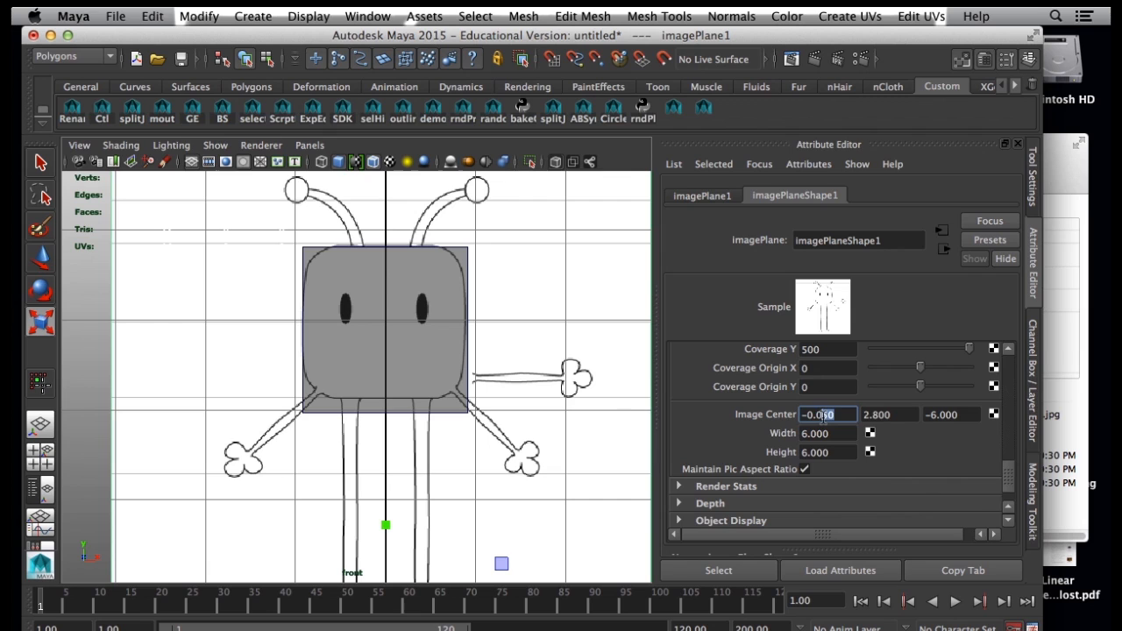
pyautogui.press('Return')
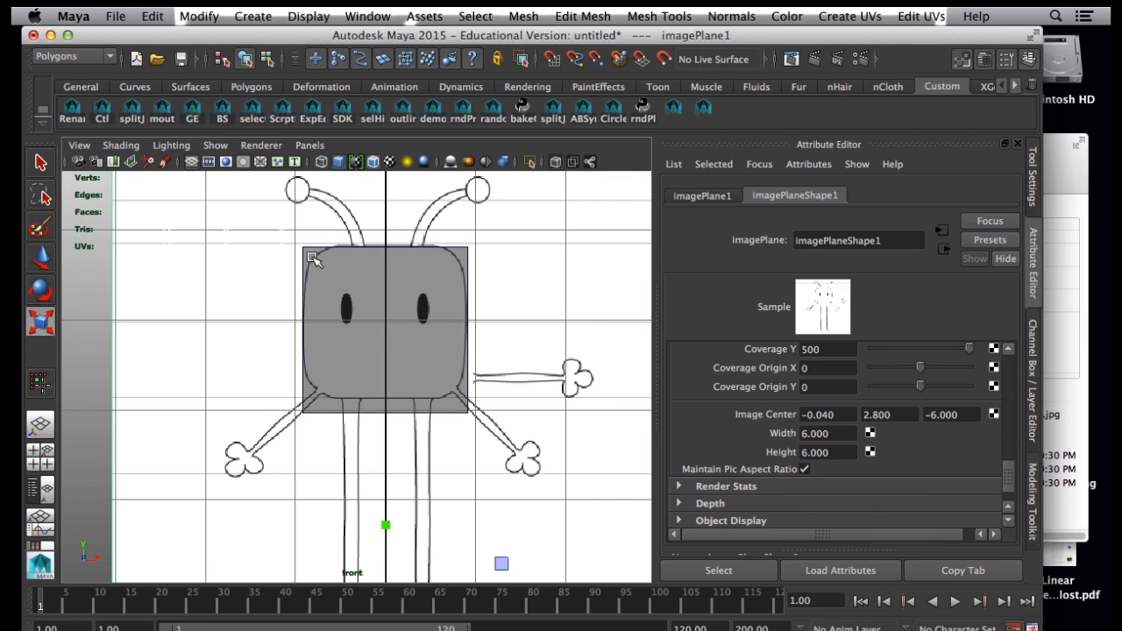
# Nudge the cube up in the front view and scale it in Y to match the drawn head's height.
pyautogui.click(433, 284)
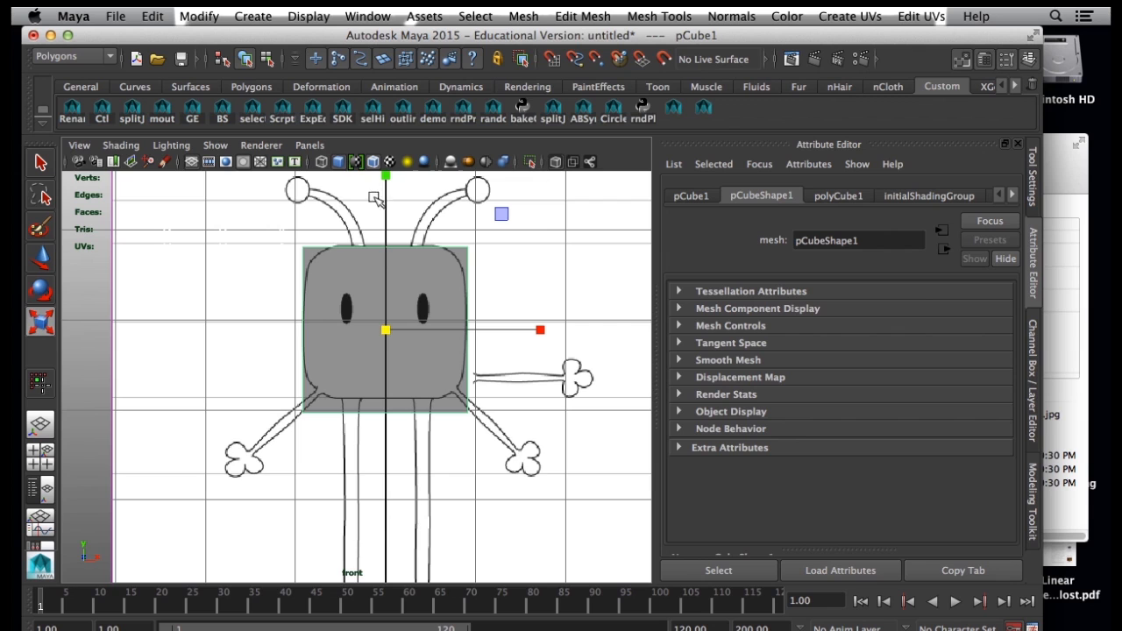
pyautogui.press('w')
pyautogui.moveTo(388, 220); pyautogui.dragTo(388, 210)
pyautogui.press('r')
pyautogui.keyDown('alt'); pyautogui.moveTo(400, 235); pyautogui.dragTo(403, 256, button='middle'); pyautogui.keyUp('alt')
pyautogui.moveTo(390, 192); pyautogui.dragTo(390, 200)
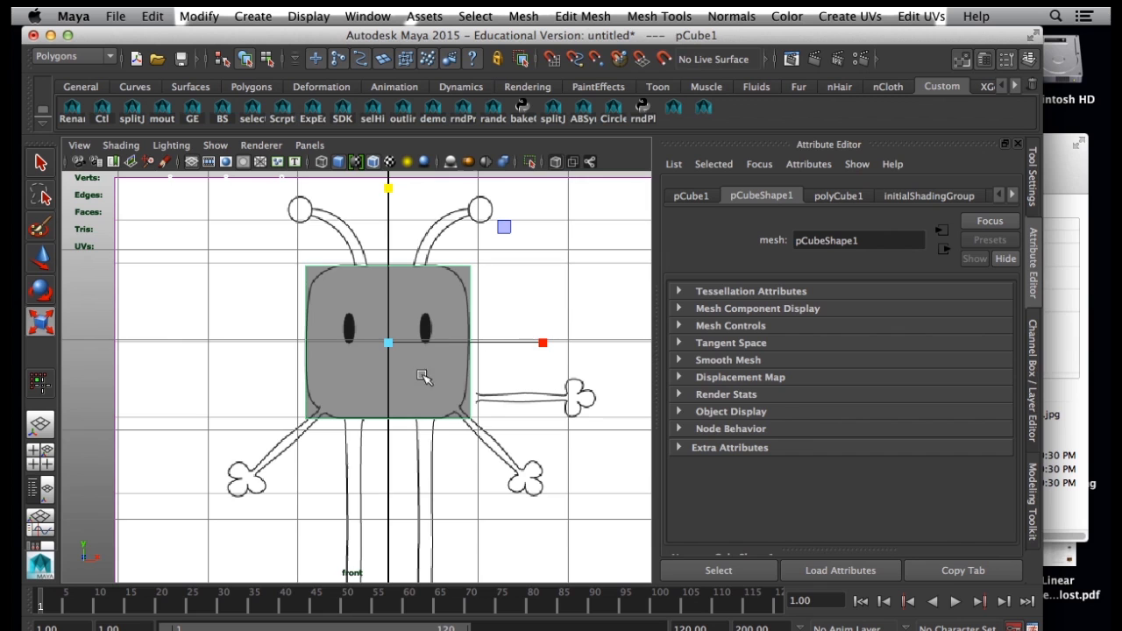
# Enable Wireframe on Shaded and X-Ray display in the side view so the drawing shows through the cube.
pyautogui.press('space')
pyautogui.press('space')
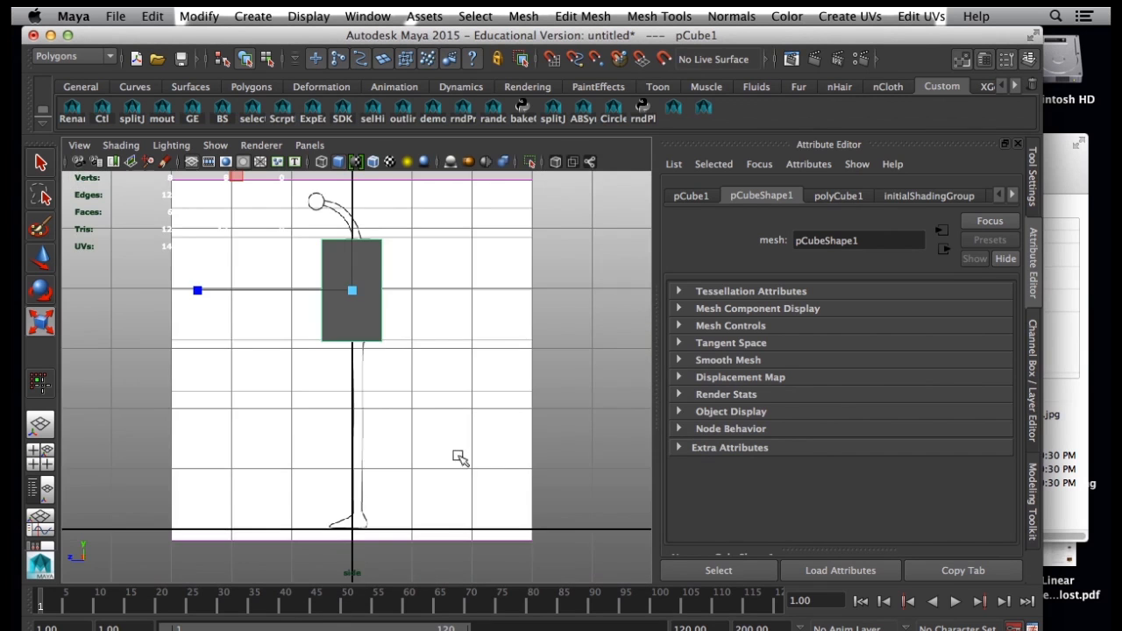
pyautogui.click(122, 145)
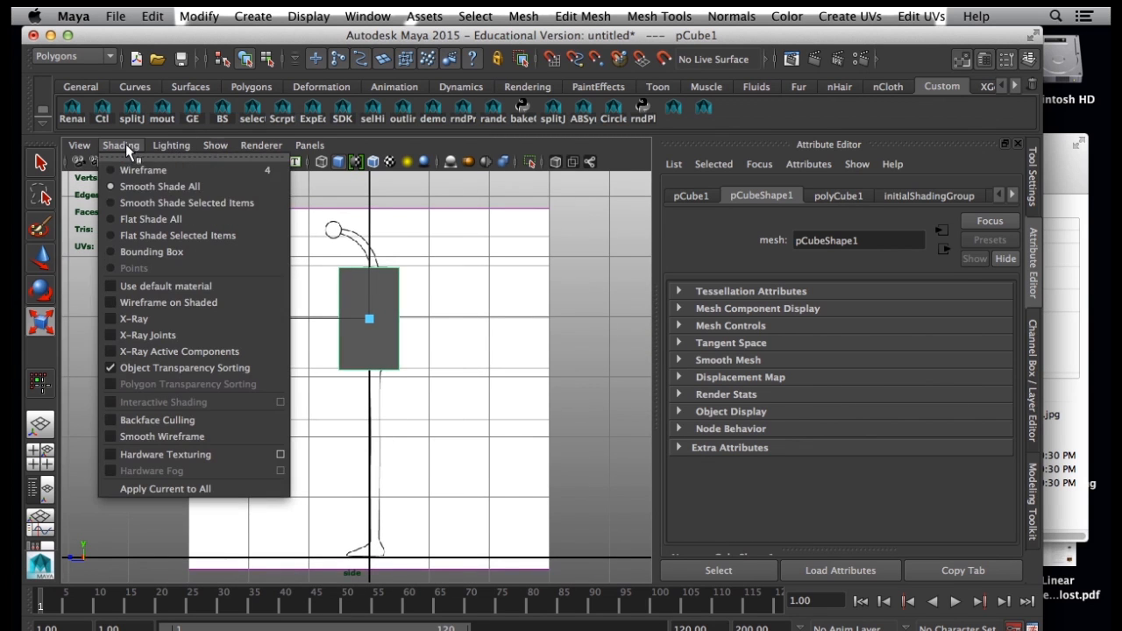
pyautogui.click(159, 302)
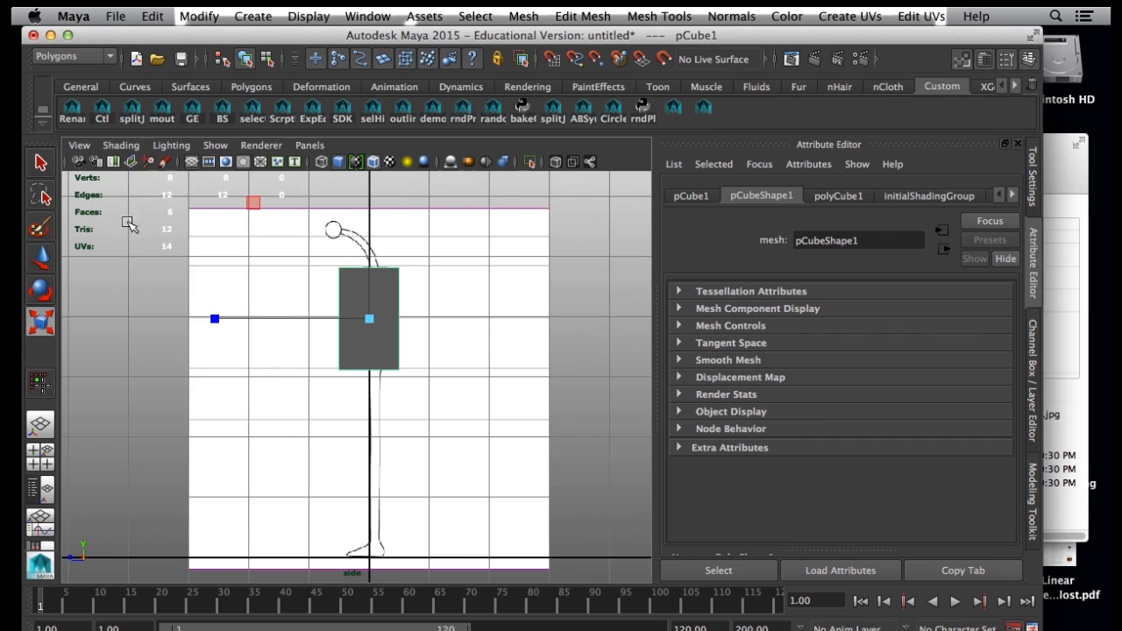
pyautogui.click(121, 145)
pyautogui.click(151, 319)
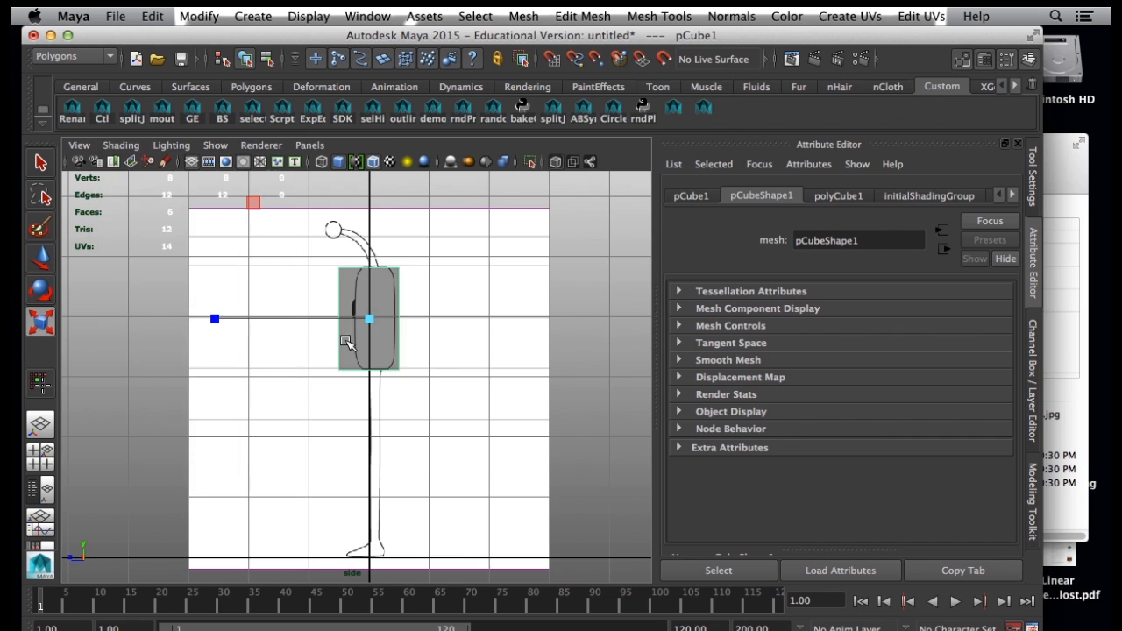
# Shift the side image plane through its Image Center Z to centre the head, and scale the cube narrower in Z.
pyautogui.scroll(3, 532, 401)
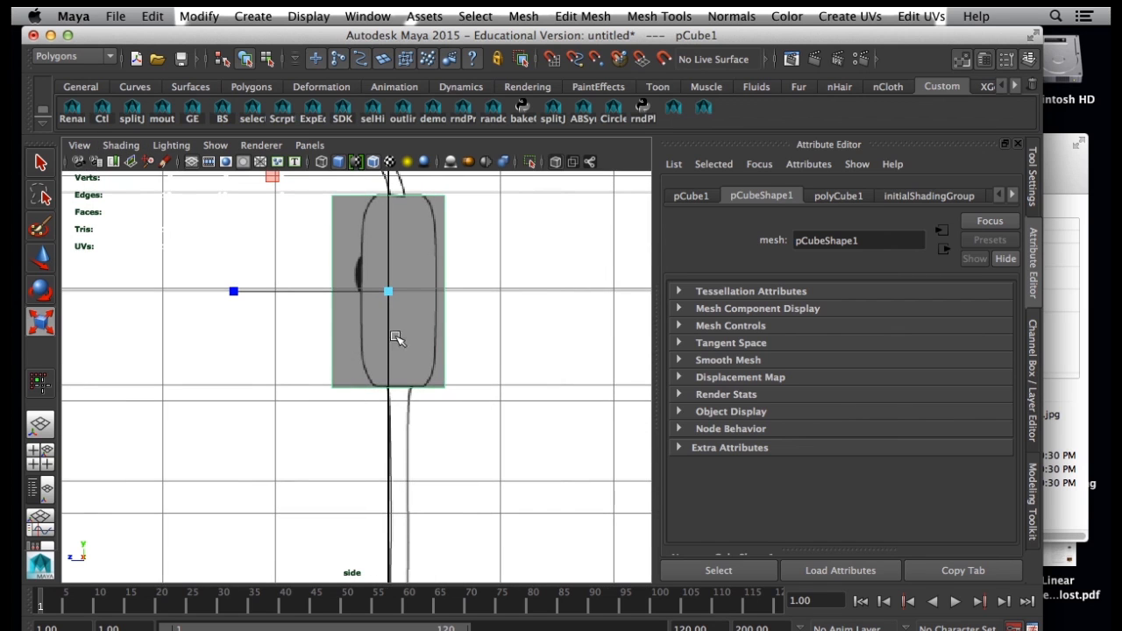
pyautogui.scroll(-3, 407, 345)
pyautogui.scroll(2, 408, 344)
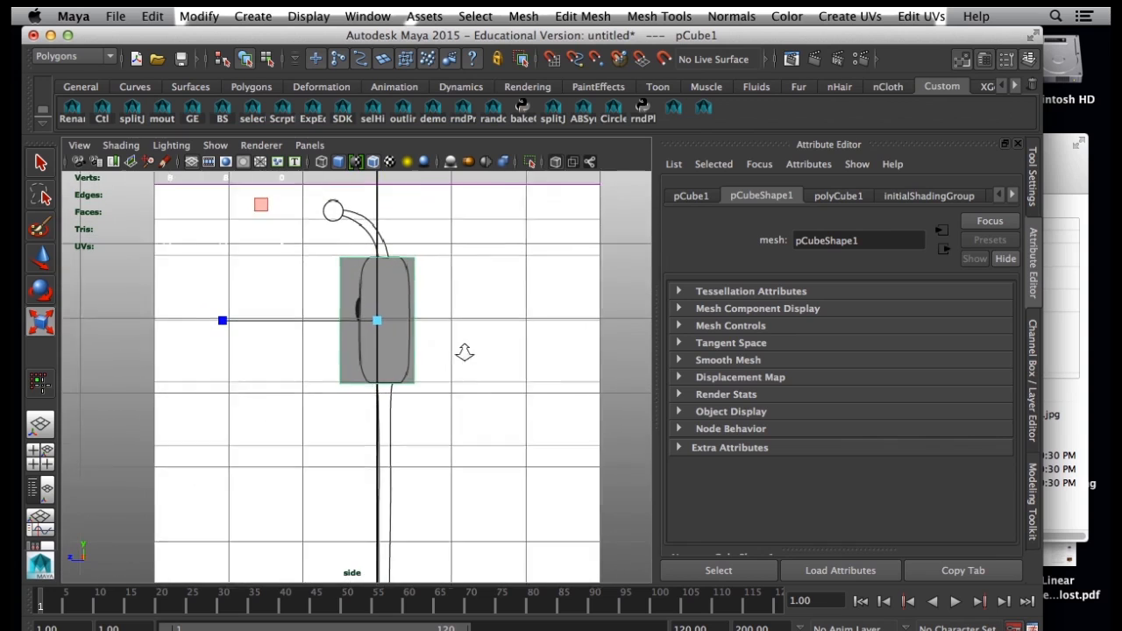
pyautogui.click(628, 350)
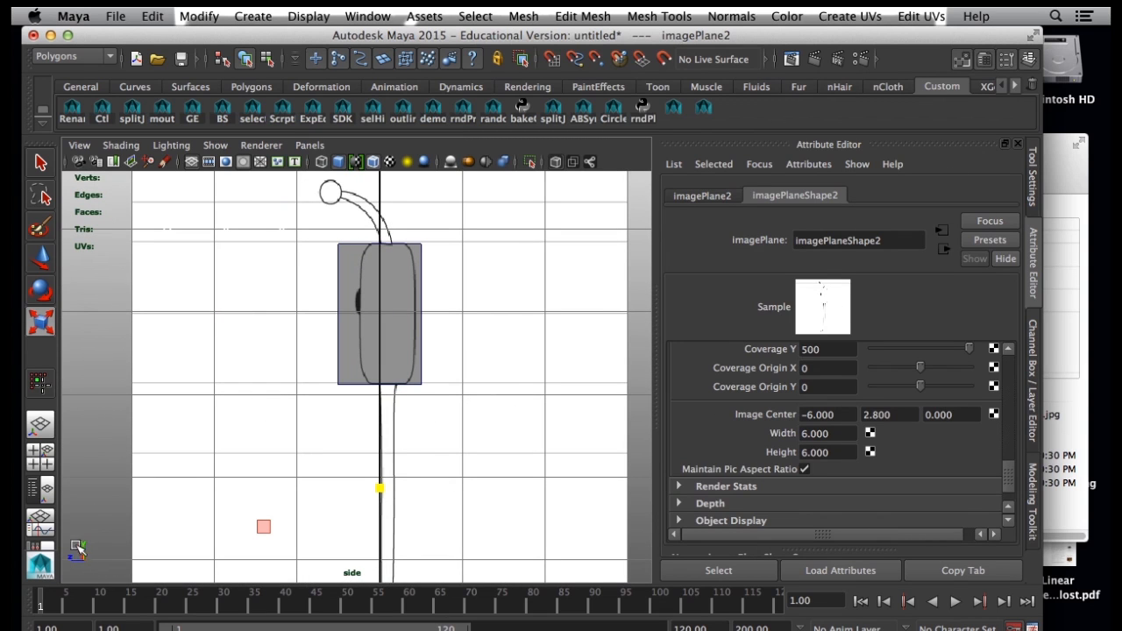
pyautogui.moveTo(952, 414); pyautogui.dragTo(935, 419)
pyautogui.press('Return')
pyautogui.click(420, 365)
pyautogui.moveTo(226, 316); pyautogui.dragTo(270, 323)
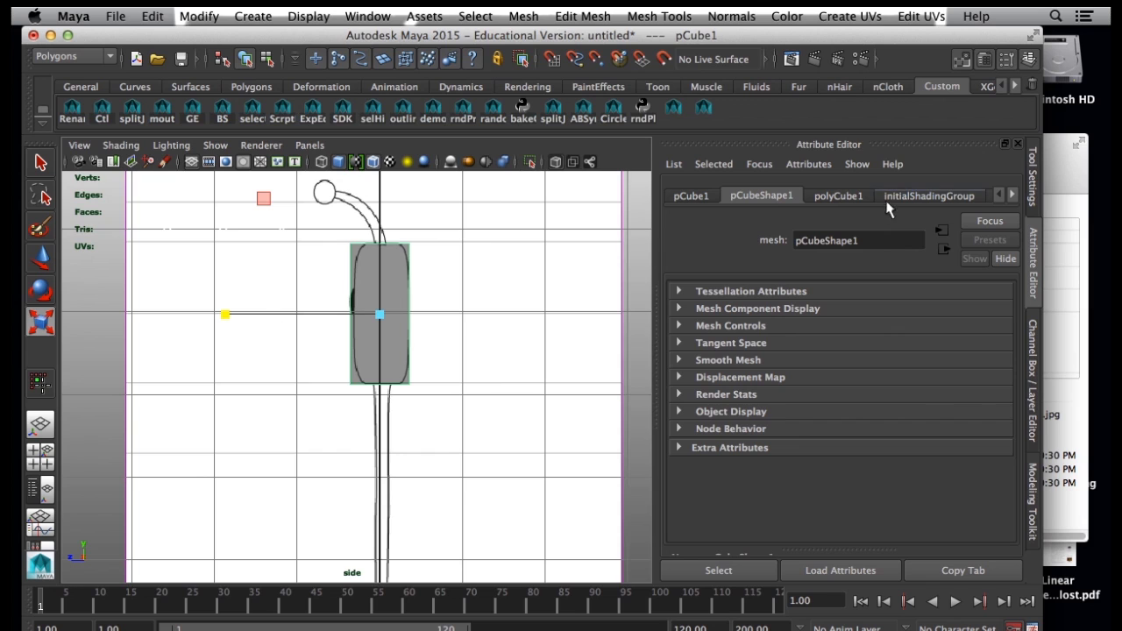
# Refine the side image plane's Image Center Z to 0.075, then 0.085, and scale the cube's depth to the drawn head.
pyautogui.click(112, 275)
pyautogui.click(947, 416)
pyautogui.write('5')
pyautogui.press('Return')
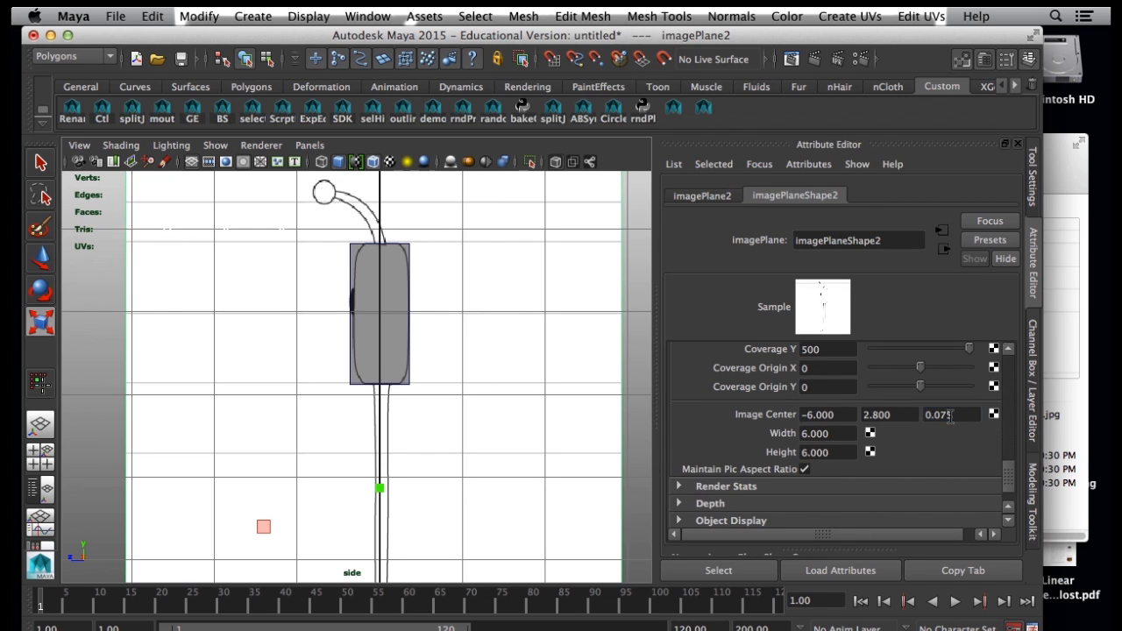
pyautogui.moveTo(953, 416); pyautogui.dragTo(939, 417)
pyautogui.write('85')
pyautogui.press('Return')
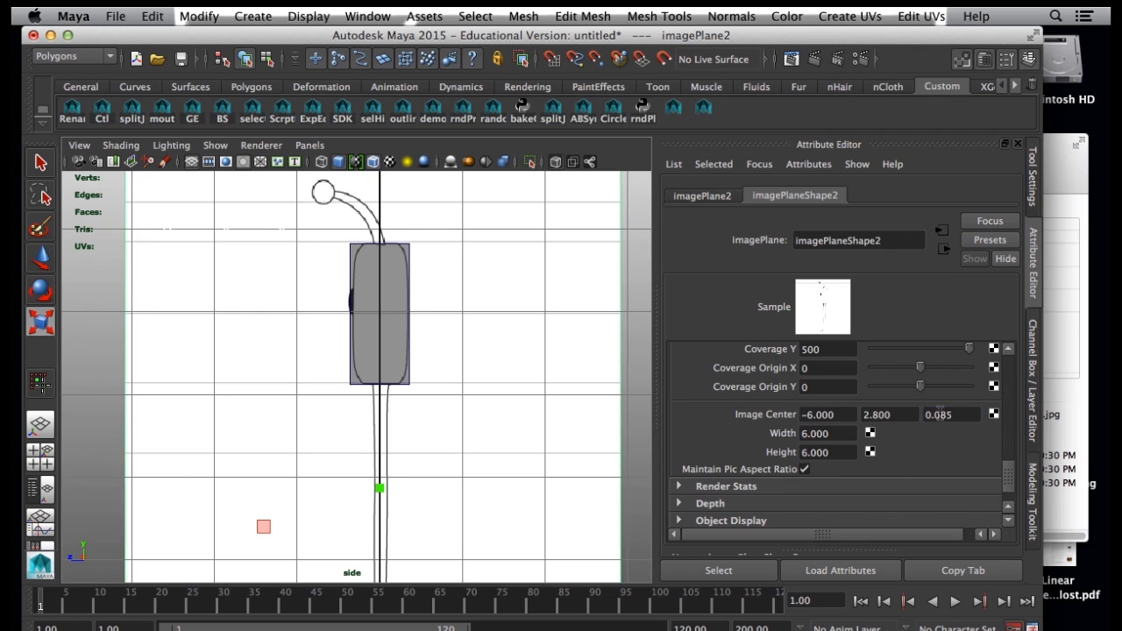
pyautogui.click(394, 355)
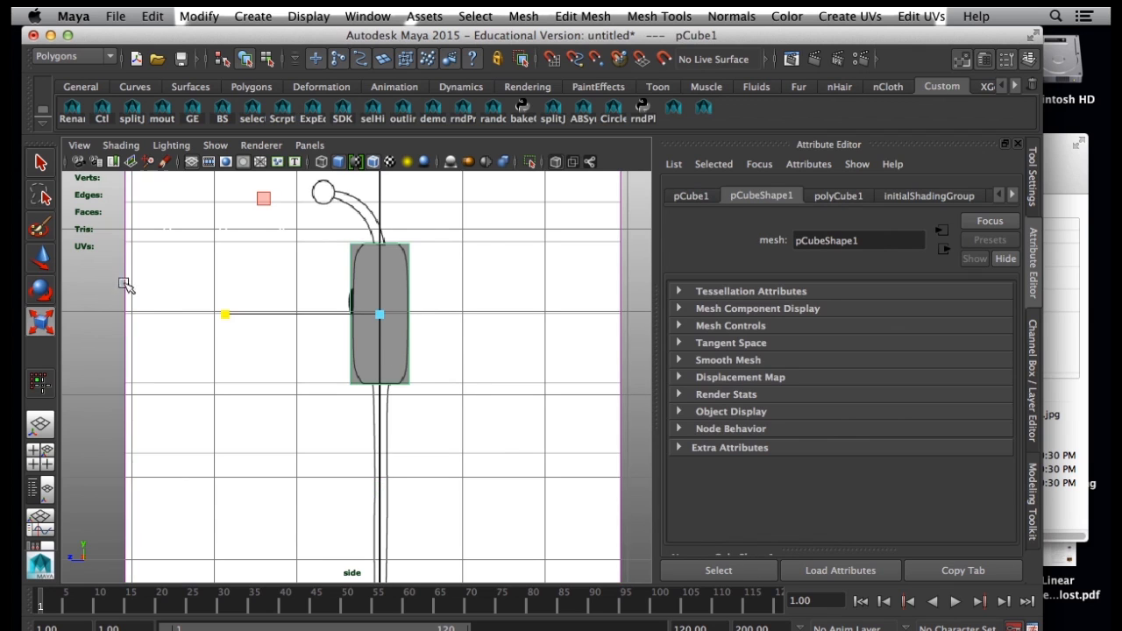
pyautogui.moveTo(225, 319); pyautogui.dragTo(234, 319)
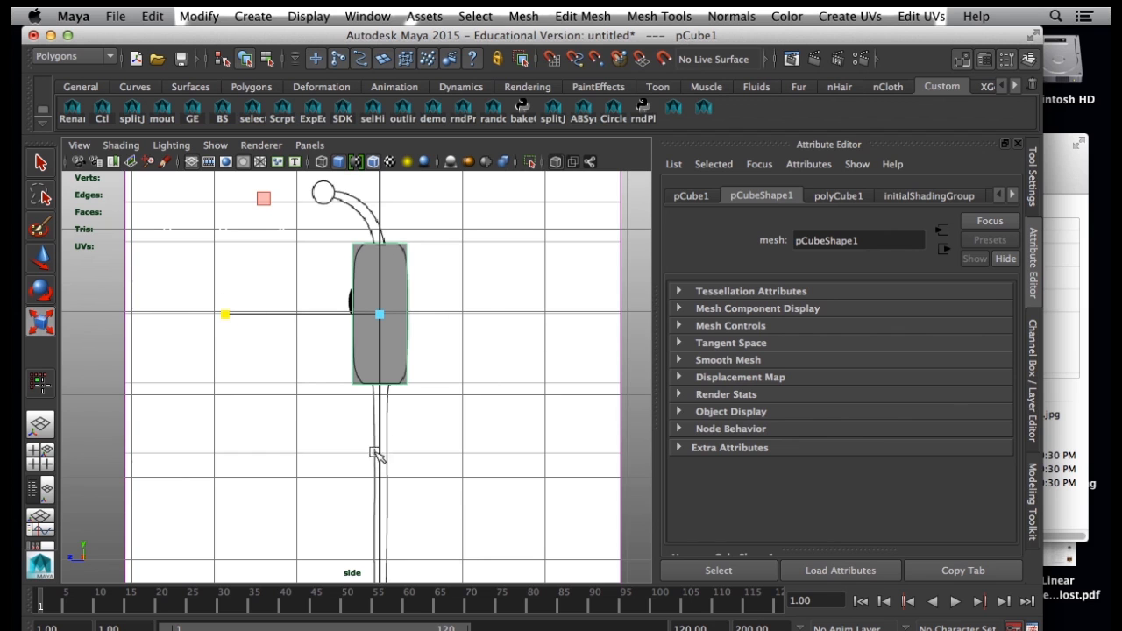
# Insert a vertical edge loop down the middle of the cube in the front view with Multi-Cut.
pyautogui.press('space')
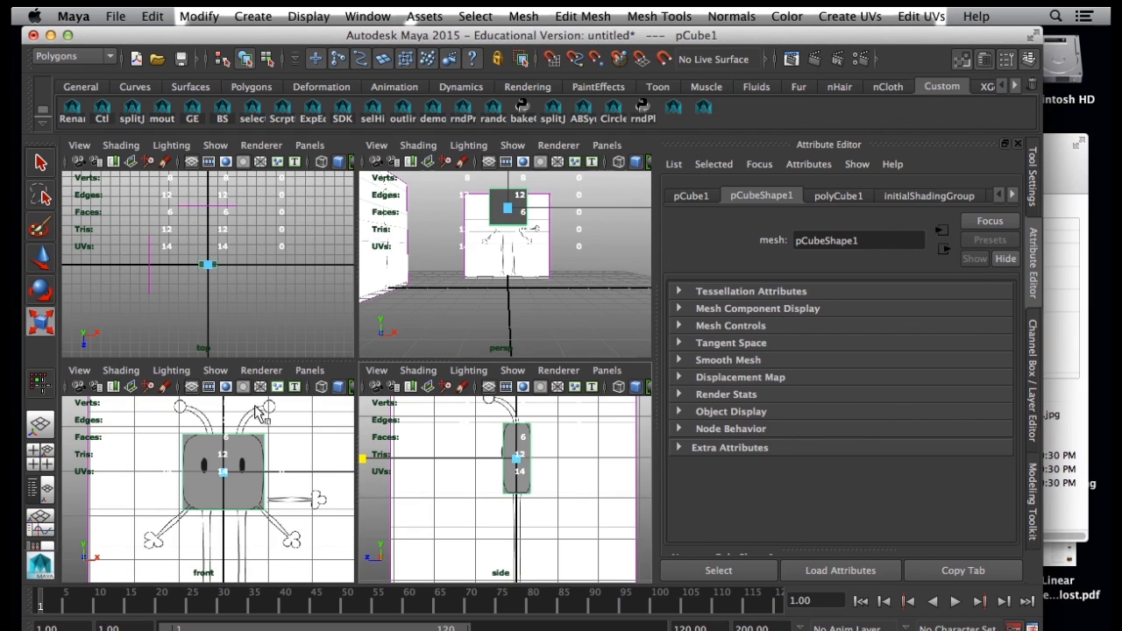
pyautogui.moveTo(517, 283)
pyautogui.keyDown('alt'); pyautogui.mouseDown()
pyautogui.moveTo(421, 283)
pyautogui.moveTo(451, 315)
pyautogui.moveTo(465, 283)
pyautogui.moveTo(526, 289)
pyautogui.mouseUp(); pyautogui.keyUp('alt')
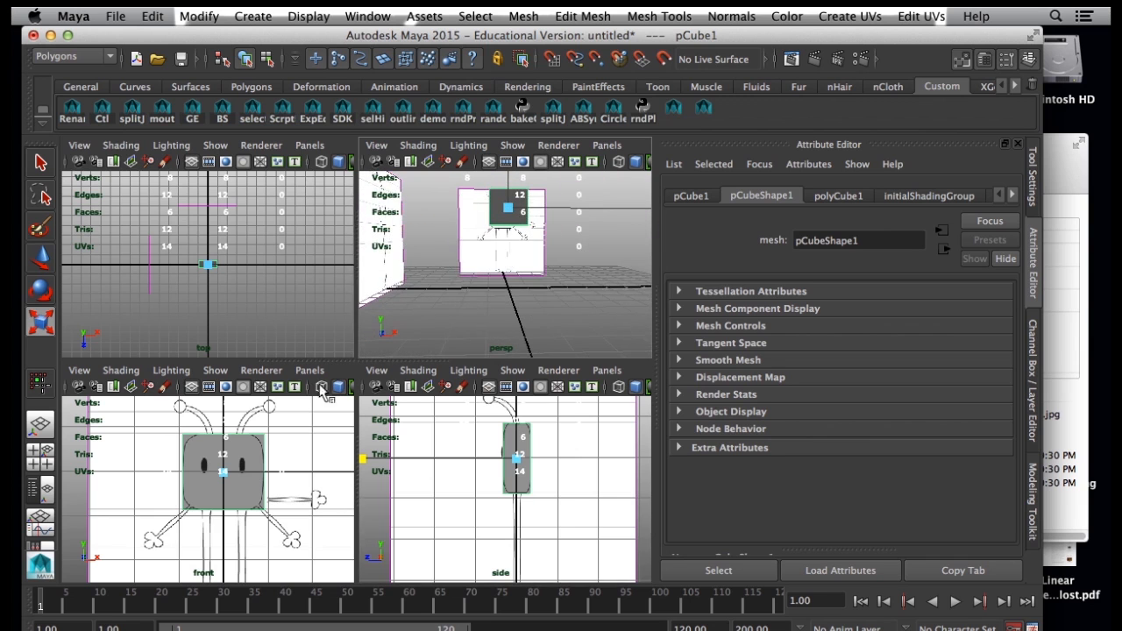
pyautogui.press('space')
pyautogui.keyDown('alt'); pyautogui.moveTo(324, 401); pyautogui.dragTo(329, 380, button='middle'); pyautogui.keyUp('alt')
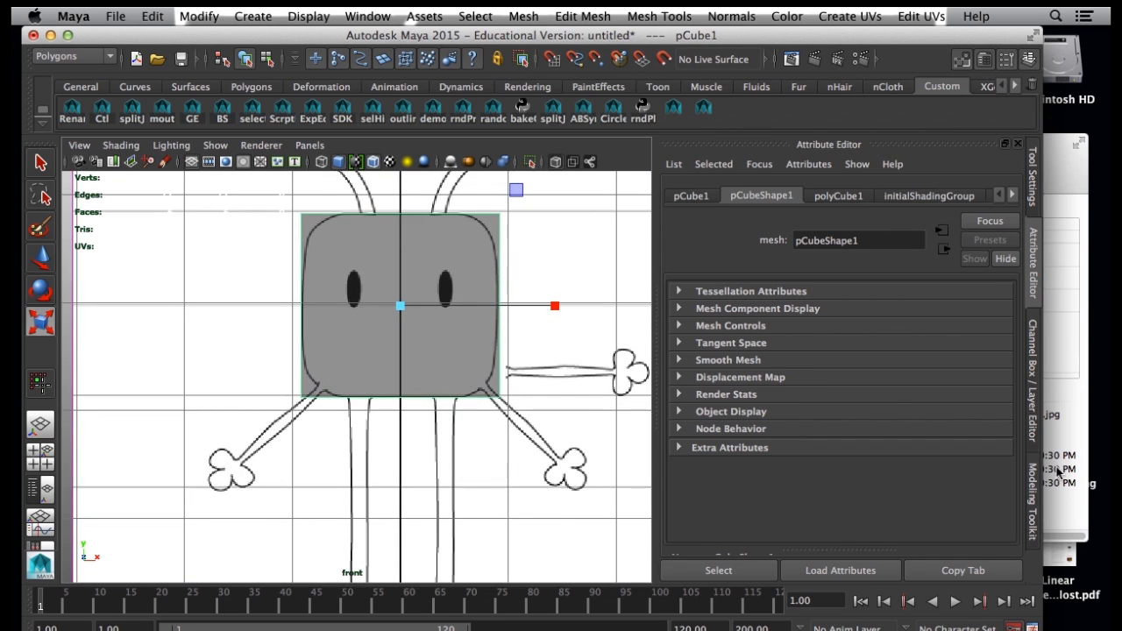
pyautogui.click(1038, 487)
pyautogui.keyDown('alt'); pyautogui.moveTo(576, 300); pyautogui.dragTo(566, 388, button='middle'); pyautogui.keyUp('alt')
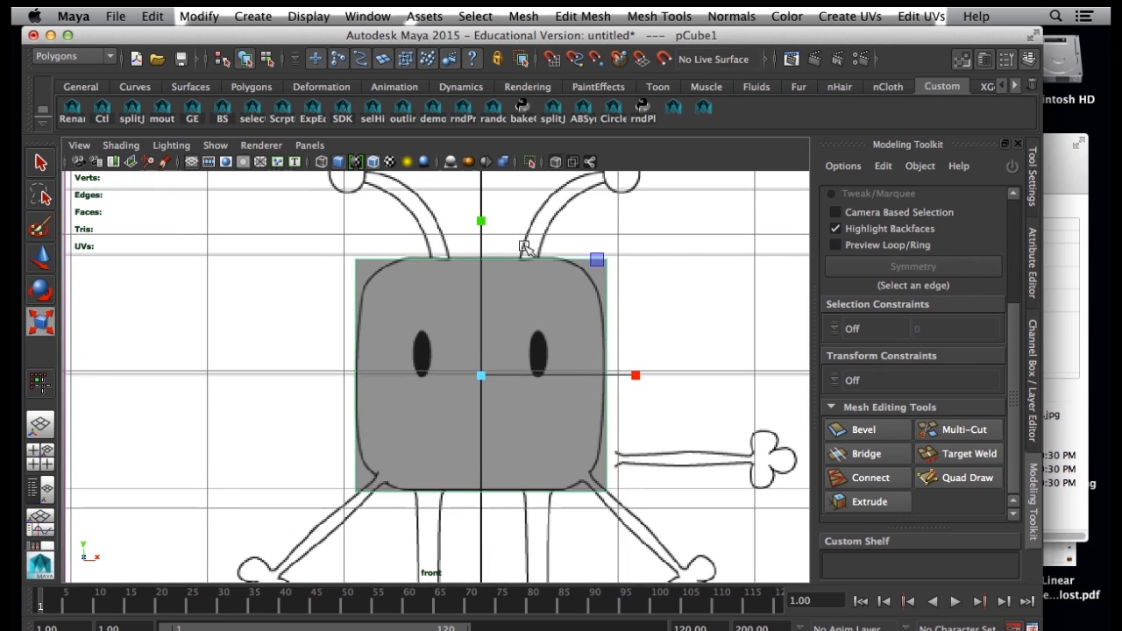
pyautogui.click(946, 429)
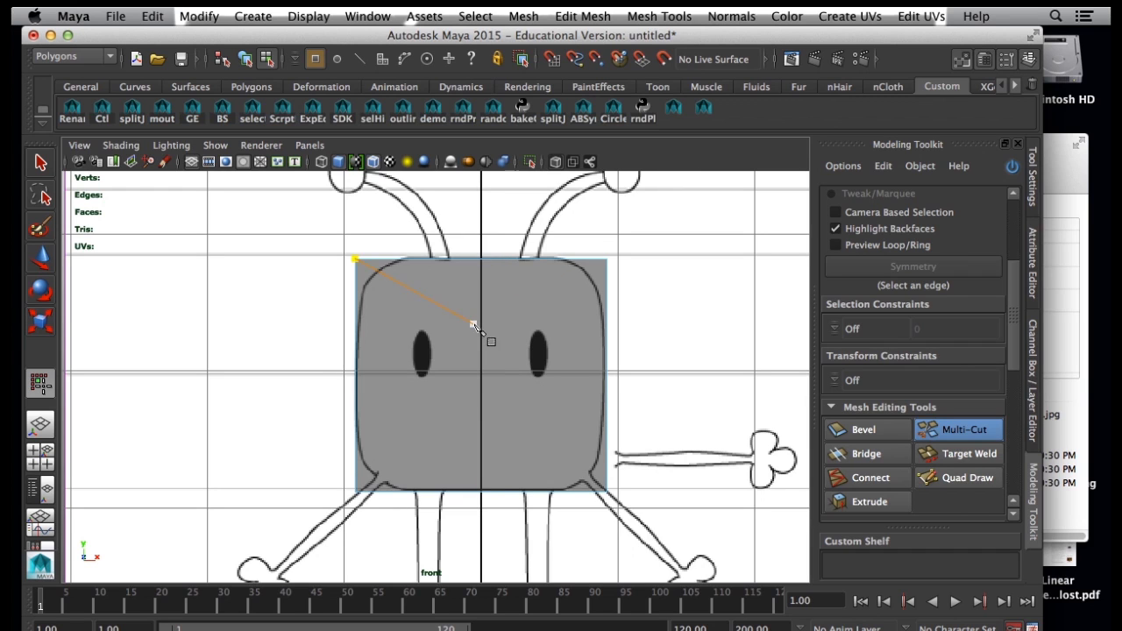
pyautogui.keyDown('ctrl'); pyautogui.click(482, 267); pyautogui.keyUp('ctrl')
# Delete all faces on the negative X half of the cube, keeping only the half on the positive X side.
pyautogui.press('q')
pyautogui.moveTo(364, 317); pyautogui.dragTo(361, 344, button='right')
pyautogui.moveTo(293, 216); pyautogui.dragTo(435, 541)
pyautogui.press('Delete')
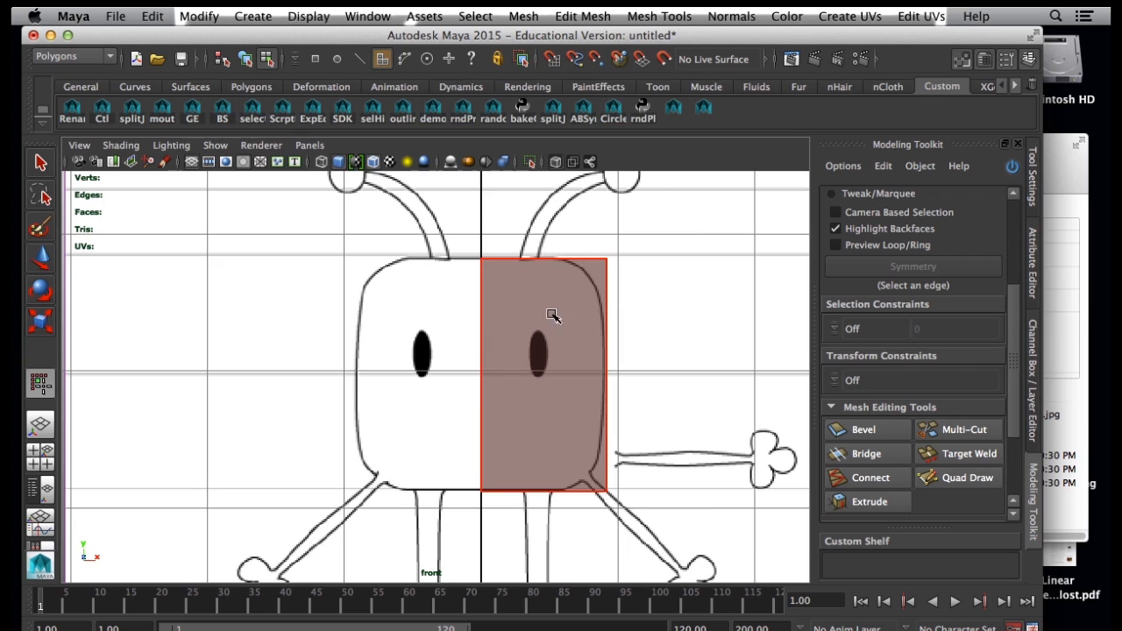
# Multi-Cut the half head with one vertical edge loop near its middle and two horizontal loops near the lower and upper corners.
pyautogui.click(983, 433)
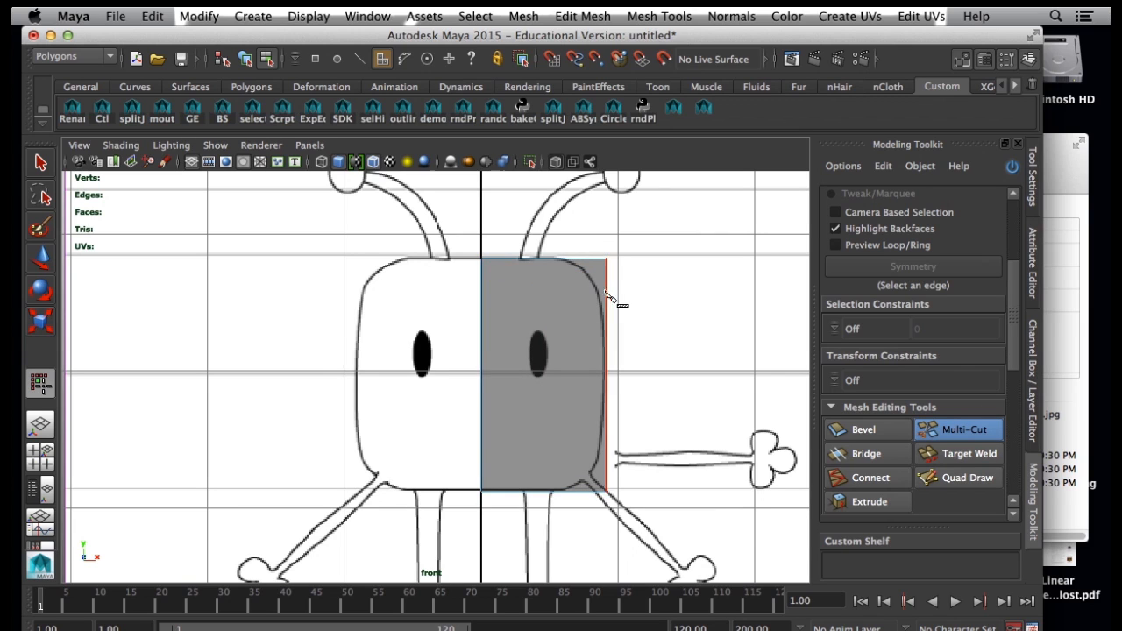
pyautogui.keyDown('ctrl'); pyautogui.click(551, 258); pyautogui.keyUp('ctrl')
pyautogui.keyDown('ctrl'); pyautogui.click(601, 444); pyautogui.keyUp('ctrl')
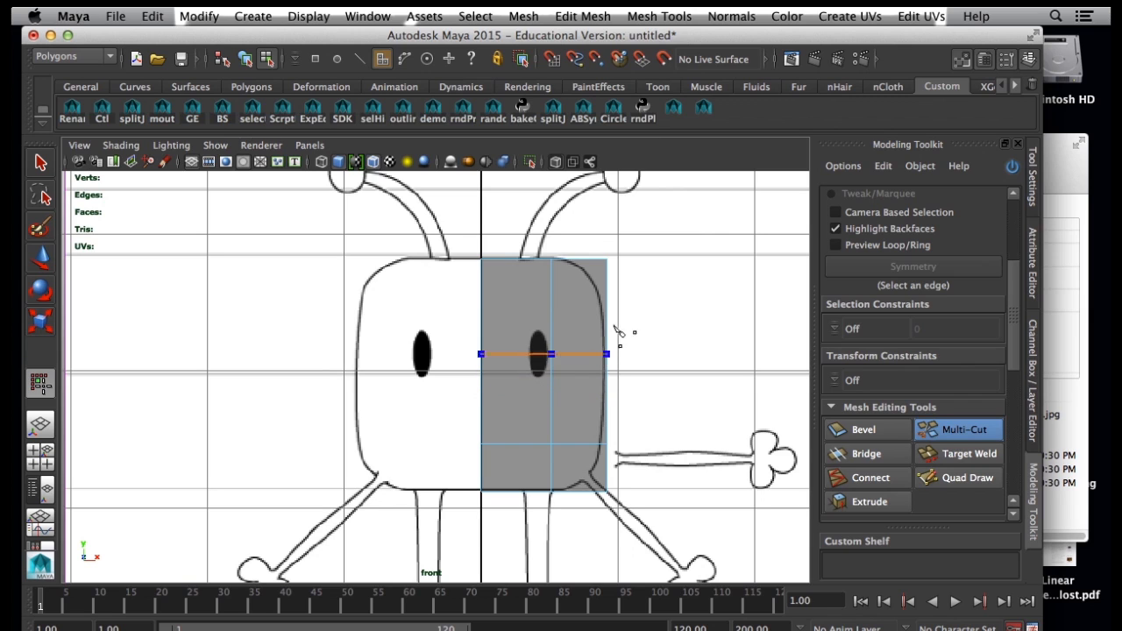
pyautogui.keyDown('ctrl'); pyautogui.click(606, 311); pyautogui.keyUp('ctrl')
# Move the outer corner and side vertices inward in the front view to follow the drawn head's rounded outline.
pyautogui.press('q')
pyautogui.moveTo(570, 275); pyautogui.dragTo(514, 268, button='right')
pyautogui.moveTo(624, 245); pyautogui.dragTo(588, 271)
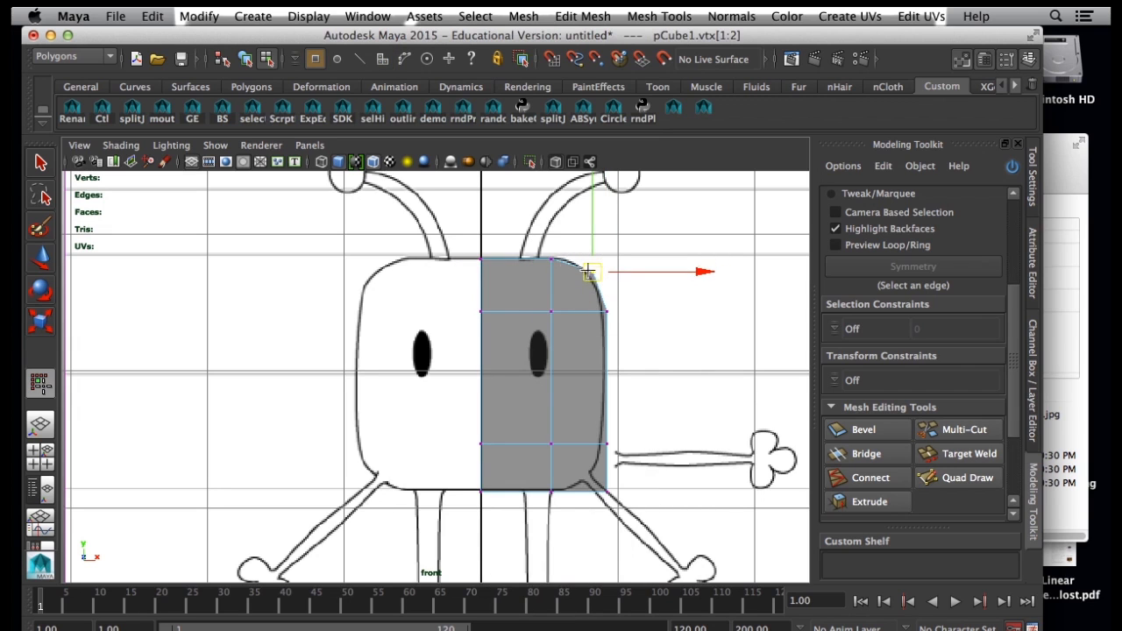
pyautogui.moveTo(627, 480); pyautogui.dragTo(586, 485)
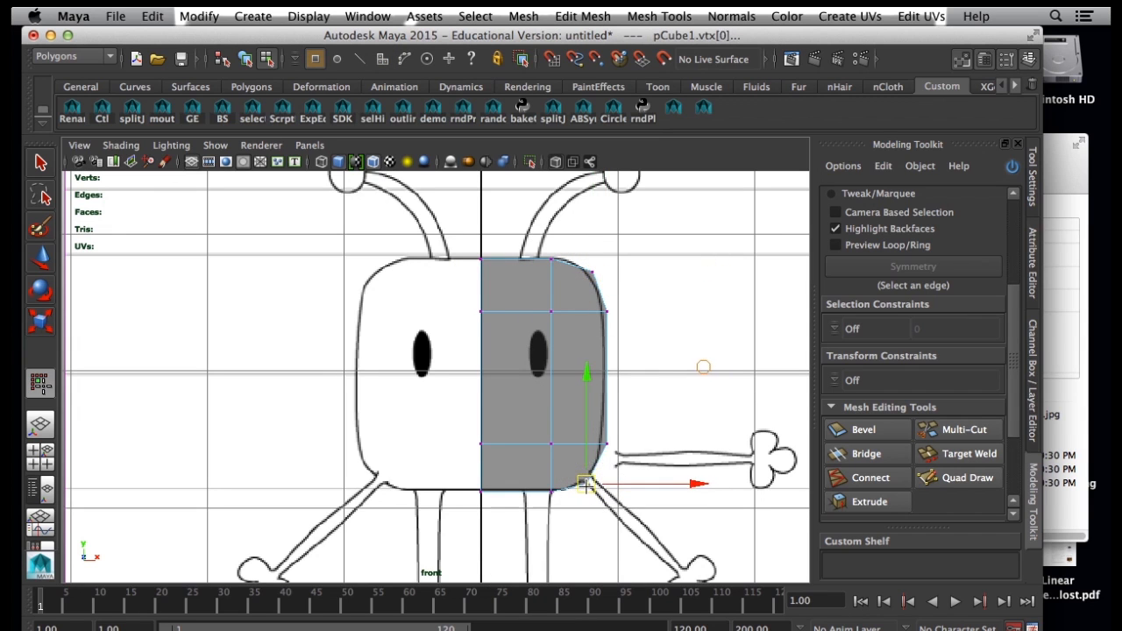
pyautogui.moveTo(628, 439)
pyautogui.mouseDown()
pyautogui.moveTo(600, 451)
pyautogui.moveTo(638, 448)
pyautogui.mouseUp()
pyautogui.moveTo(618, 303); pyautogui.dragTo(654, 312)
pyautogui.moveTo(580, 259)
pyautogui.mouseDown()
pyautogui.moveTo(605, 284)
pyautogui.moveTo(588, 277)
pyautogui.mouseUp()
# Preview the half head smoothed and compare its shape with the reference drawings.
pyautogui.press('3')
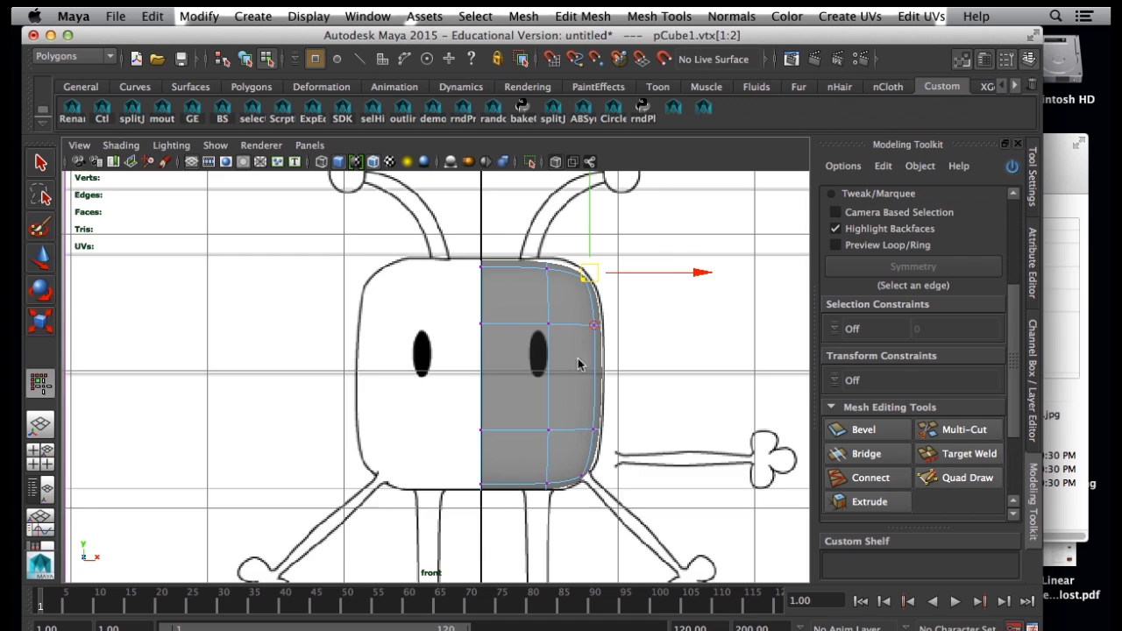
pyautogui.press('space')
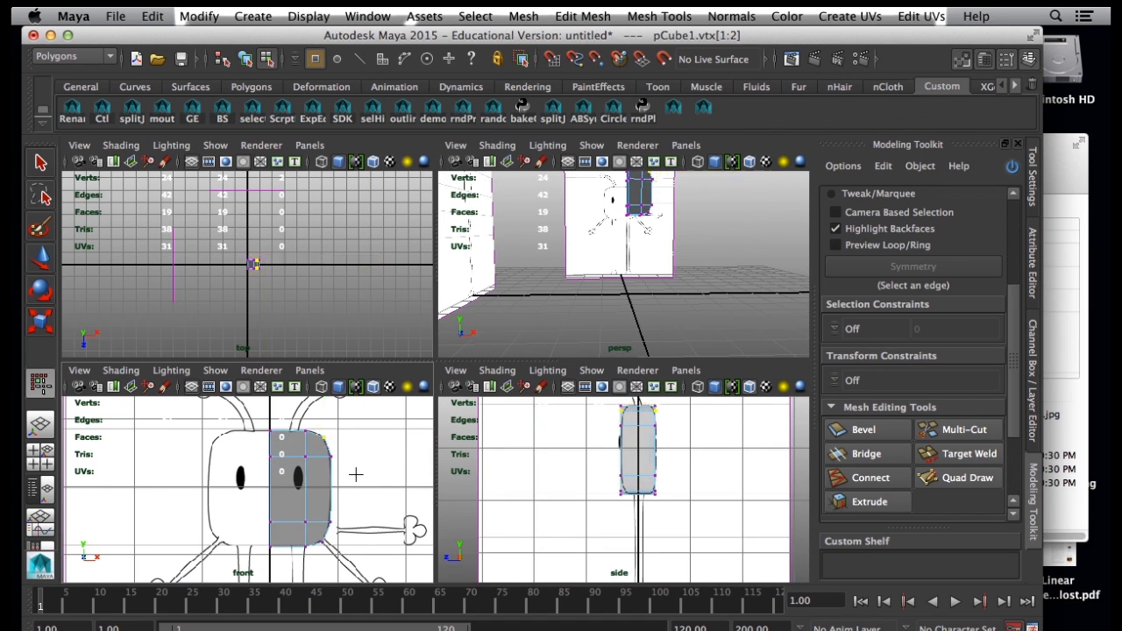
pyautogui.press('space')
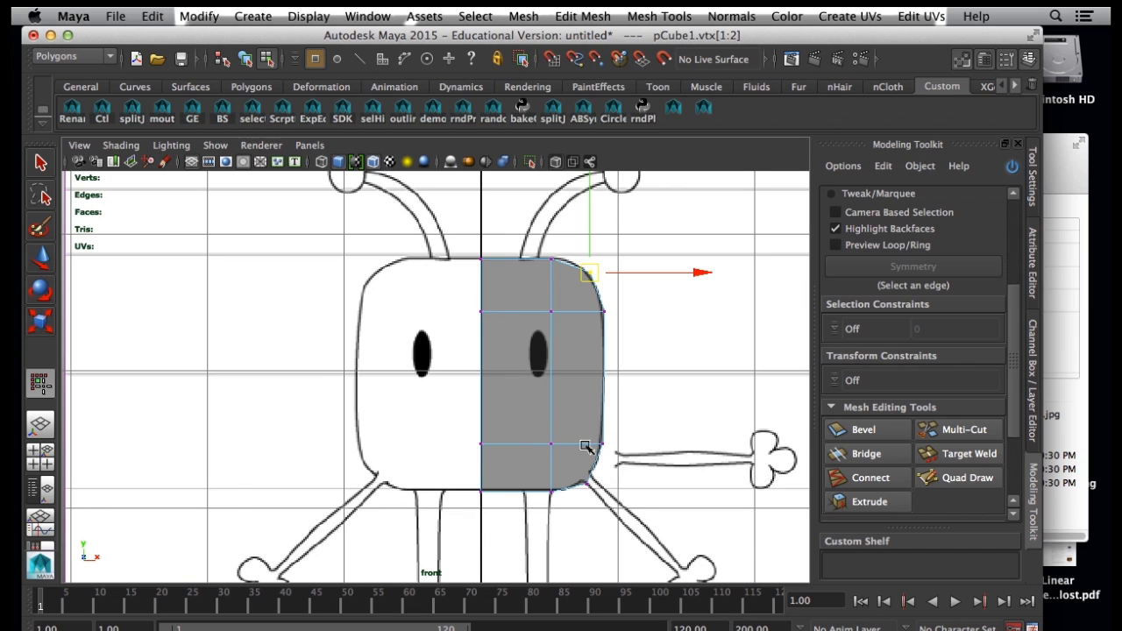
# Multi-Cut one vertical edge loop near the centre line and two horizontal loops, at eye height and below the eye.
pyautogui.click(948, 430)
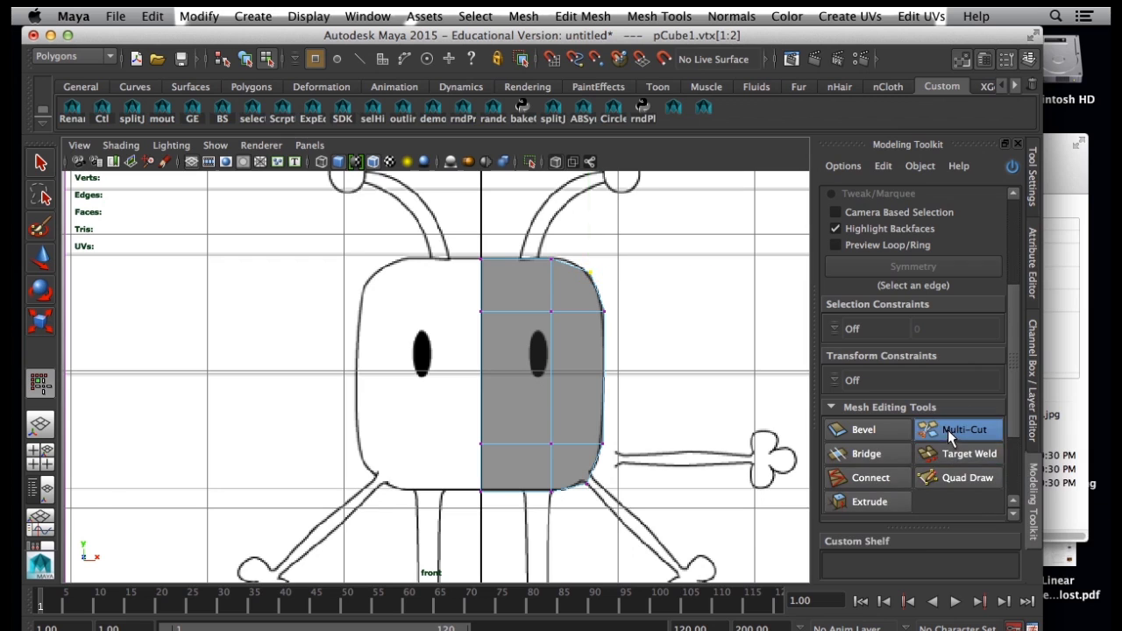
pyautogui.keyDown('ctrl'); pyautogui.click(514, 444); pyautogui.keyUp('ctrl')
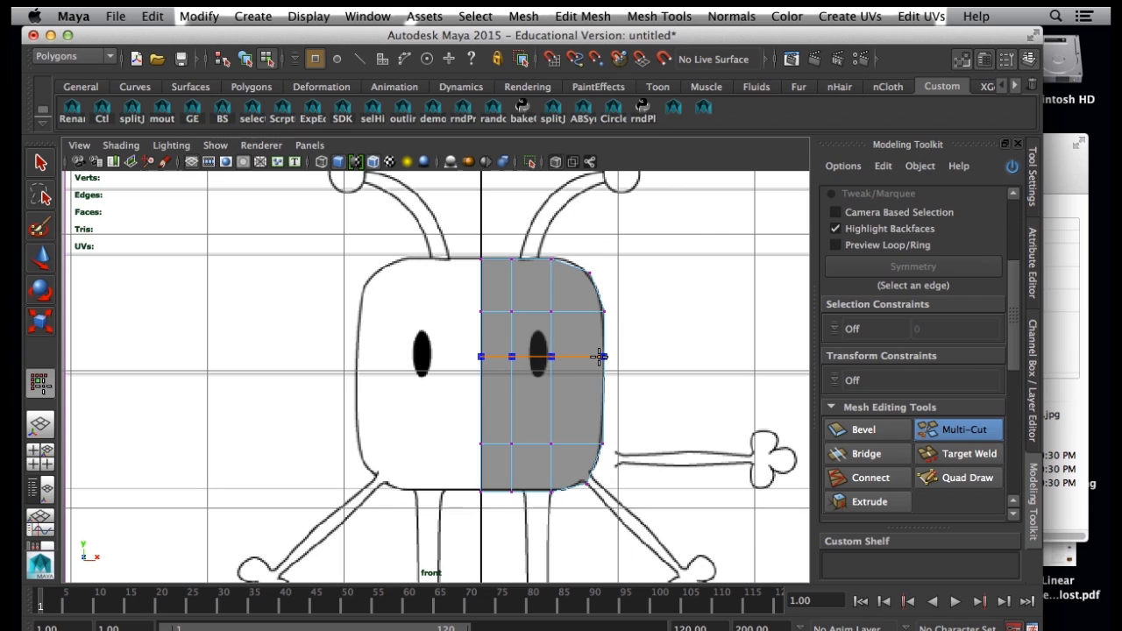
pyautogui.click(586, 353)
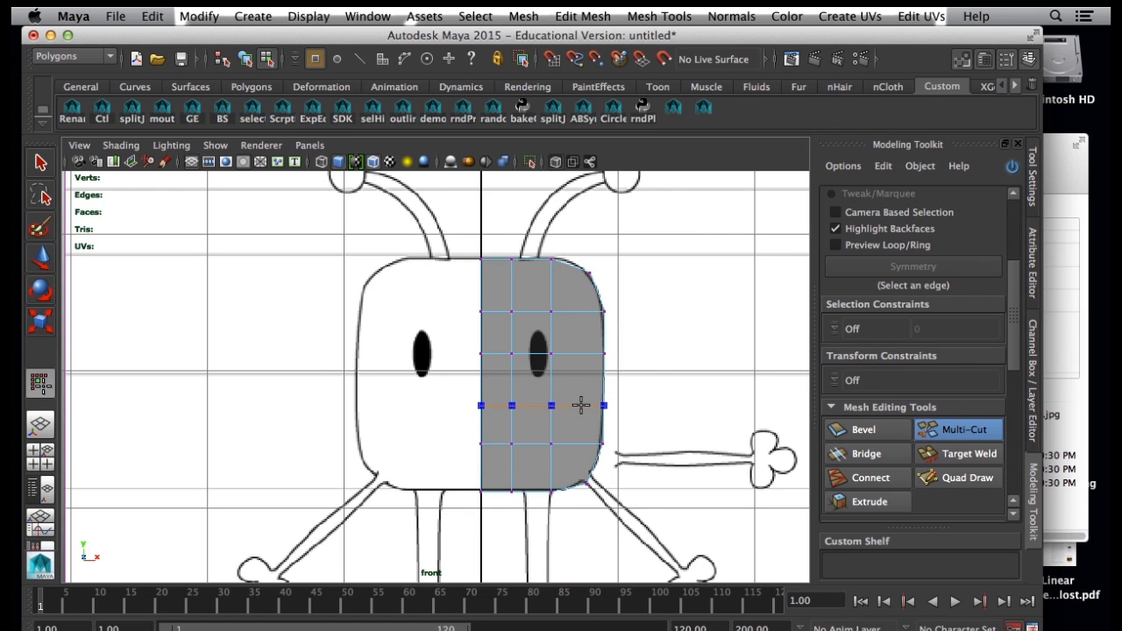
pyautogui.click(577, 404)
pyautogui.press('space')
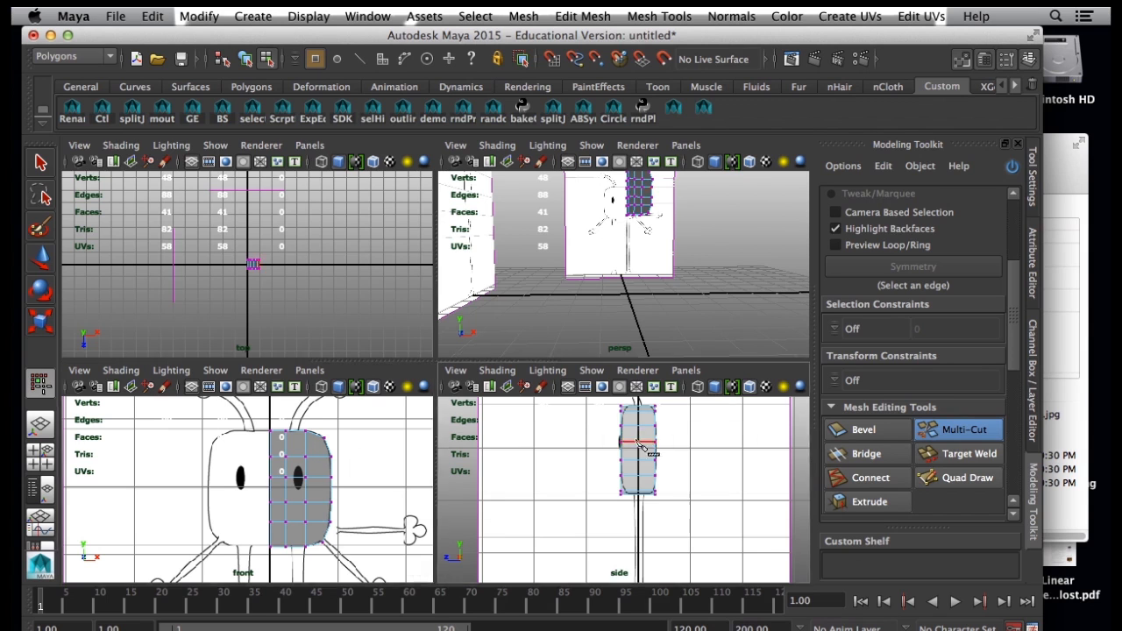
# Multi-Cut two vertical edge loops in the side view, one near the head's front and one near its back.
pyautogui.press('space')
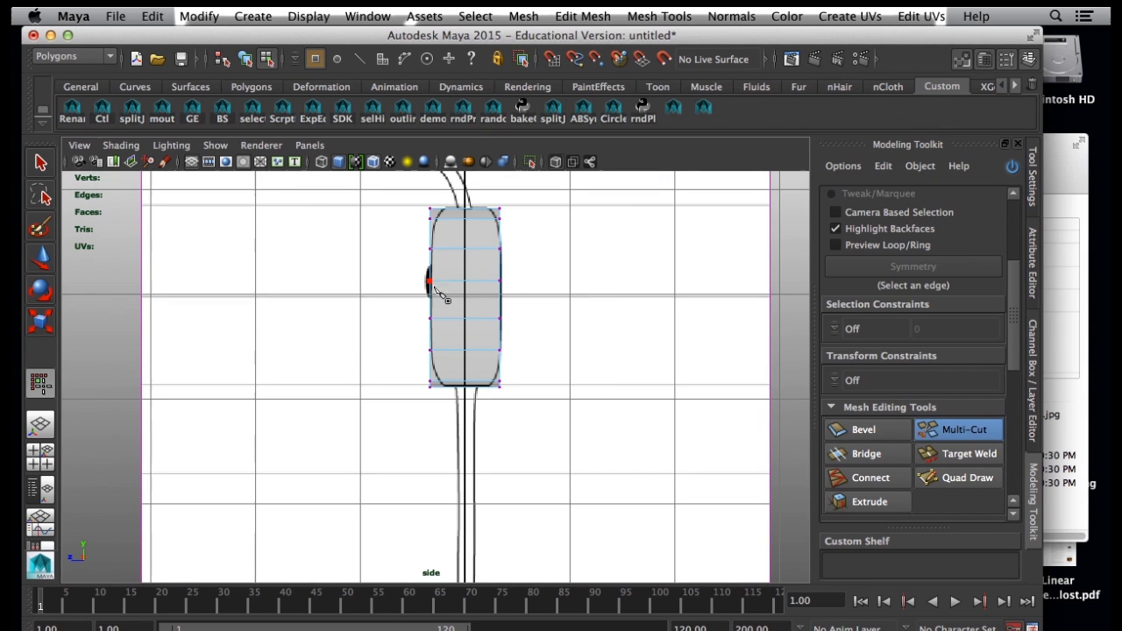
pyautogui.keyDown('ctrl'); pyautogui.click(444, 212); pyautogui.keyUp('ctrl')
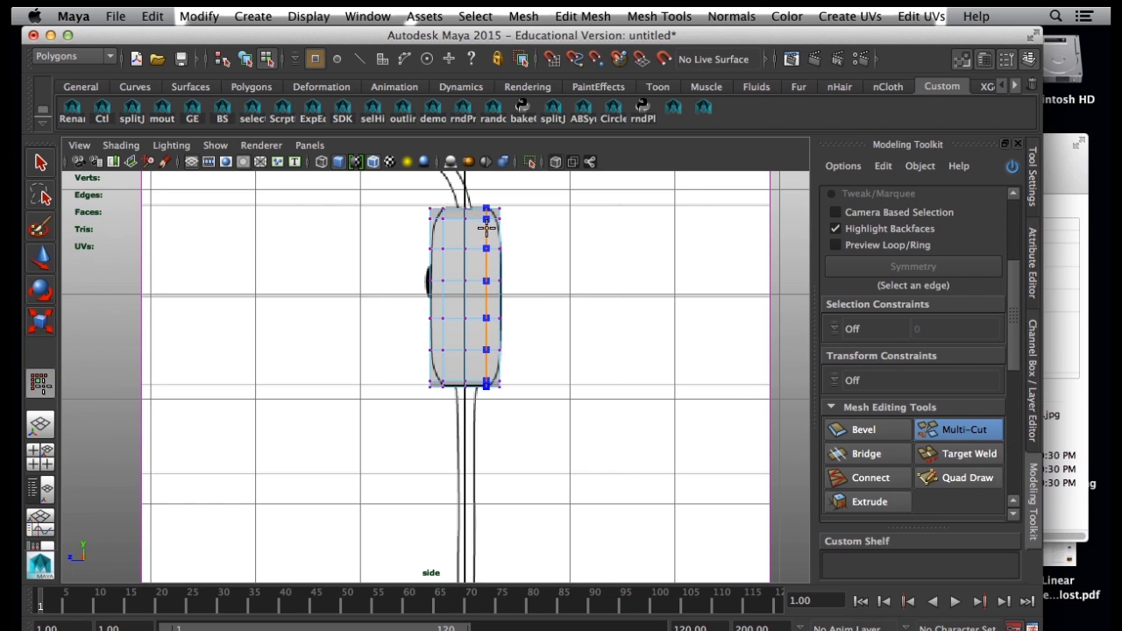
pyautogui.click(485, 228)
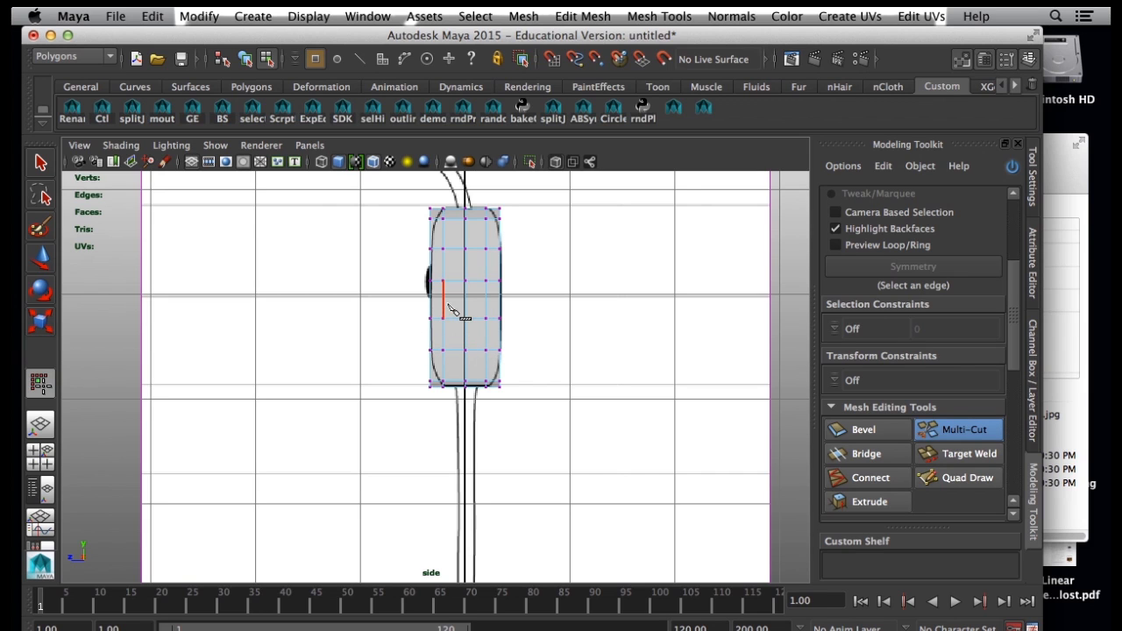
pyautogui.press('space')
# Select the outer border edge loops around both the front and back faces of the half head.
pyautogui.press('space')
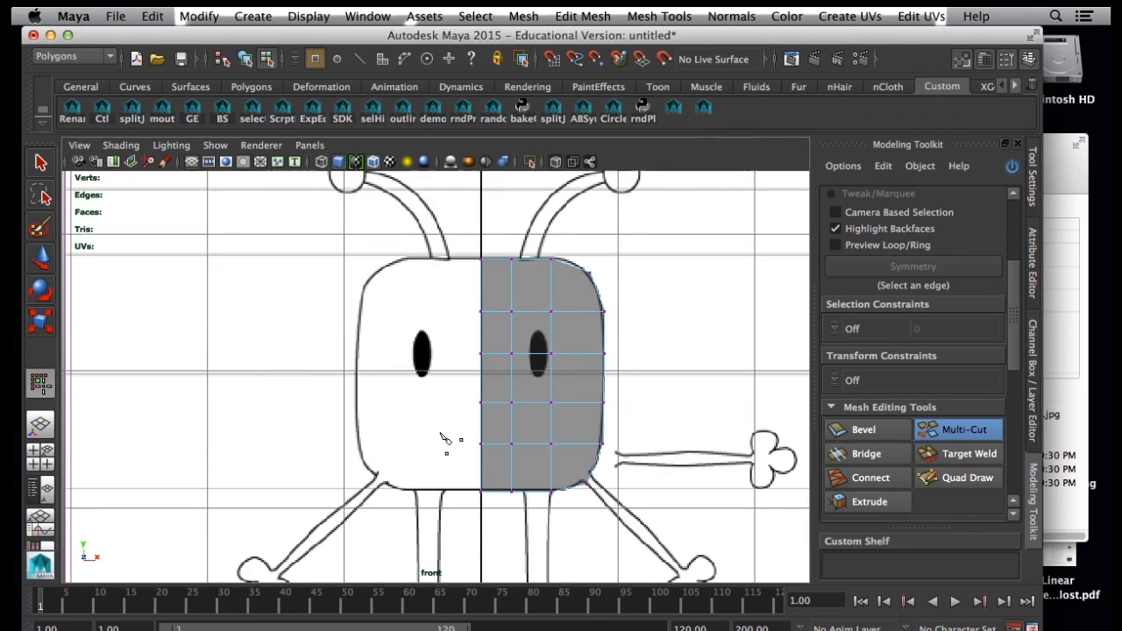
pyautogui.press('q')
pyautogui.rightClick(548, 278)
pyautogui.moveTo(547, 277); pyautogui.dragTo(545, 259, button='right')
pyautogui.click(536, 263)
pyautogui.click(603, 341)
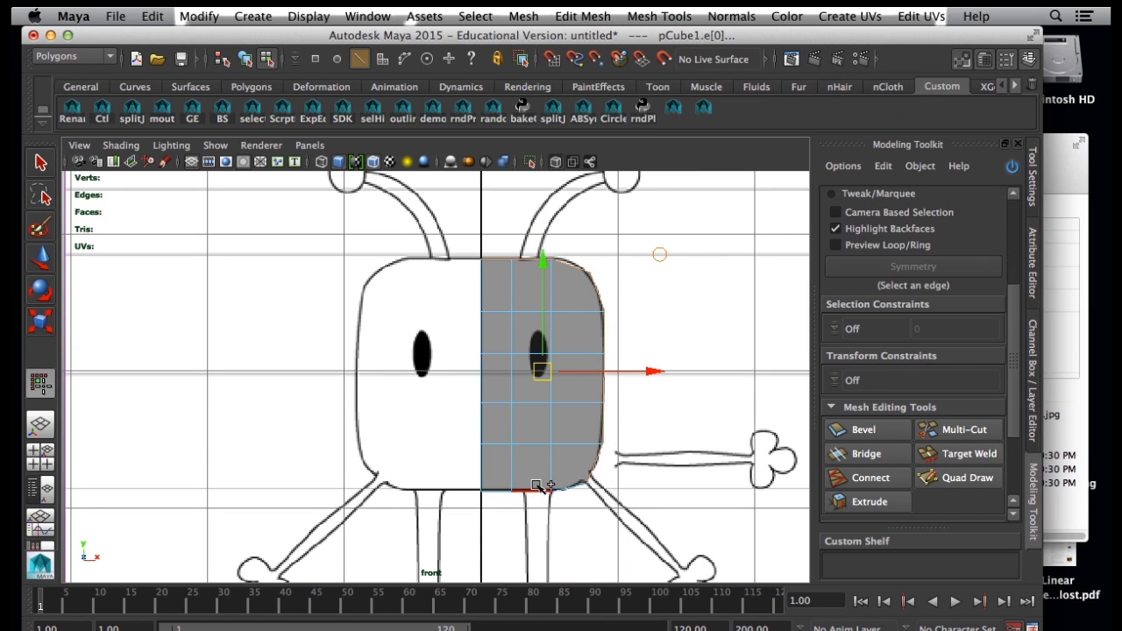
pyautogui.keyDown('shift'); pyautogui.doubleClick(499, 489); pyautogui.keyUp('shift')
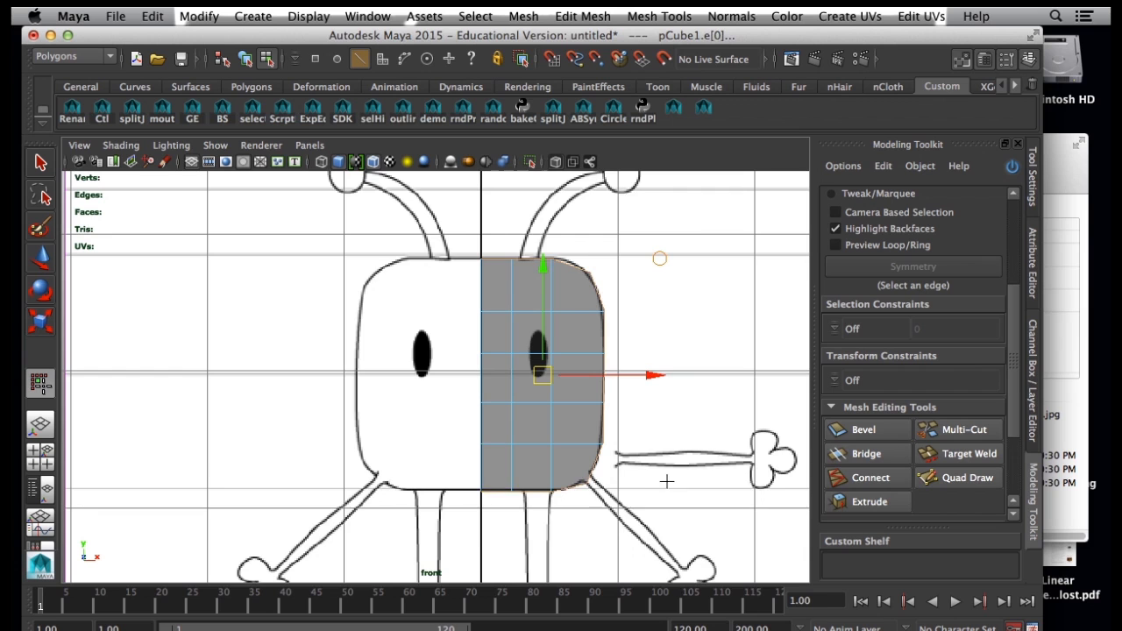
pyautogui.press('space')
pyautogui.keyDown('alt'); pyautogui.moveTo(656, 449); pyautogui.dragTo(581, 456); pyautogui.keyUp('alt')
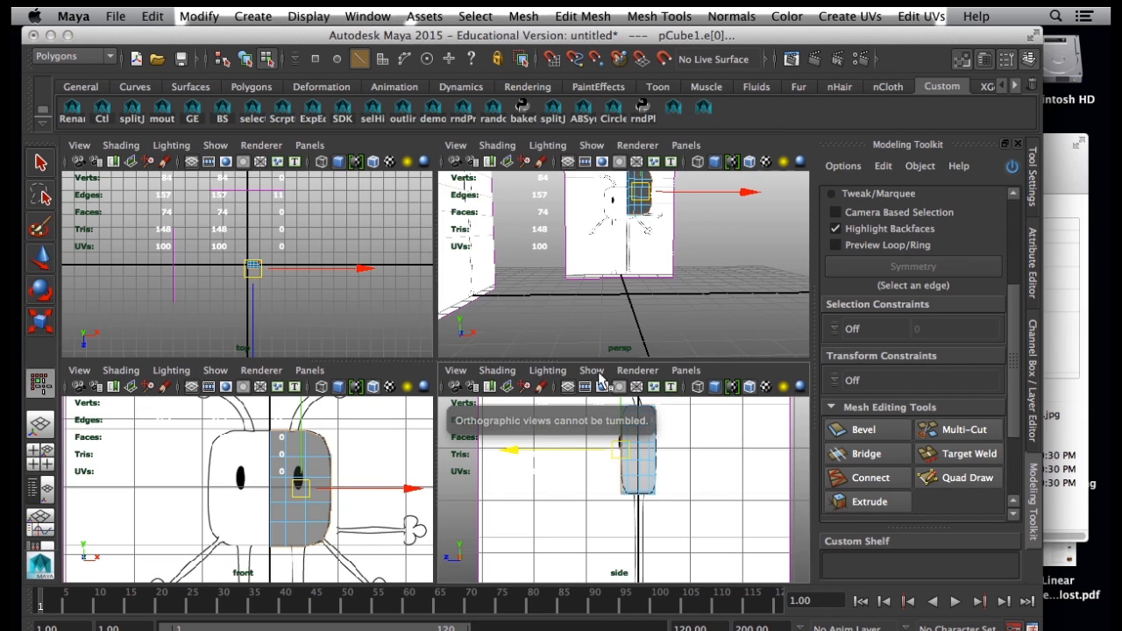
pyautogui.press('space')
pyautogui.keyDown('alt'); pyautogui.moveTo(571, 305); pyautogui.dragTo(408, 394); pyautogui.keyUp('alt')
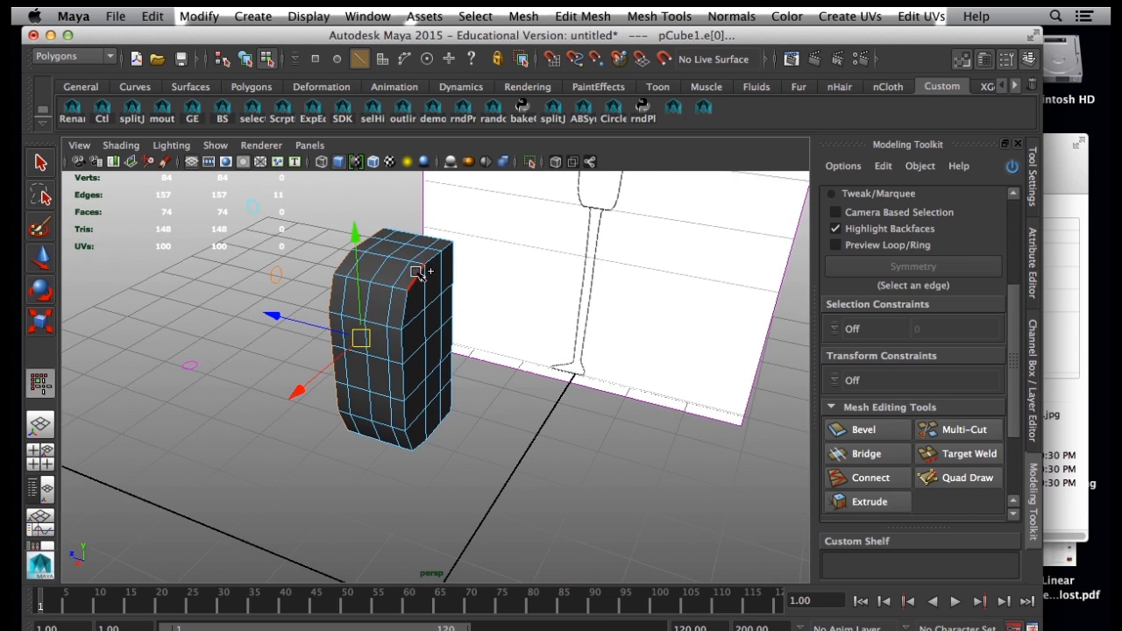
# Scale the selected front and back border loops inward and shift them slightly toward the centre line in the front view.
pyautogui.click(41, 321)
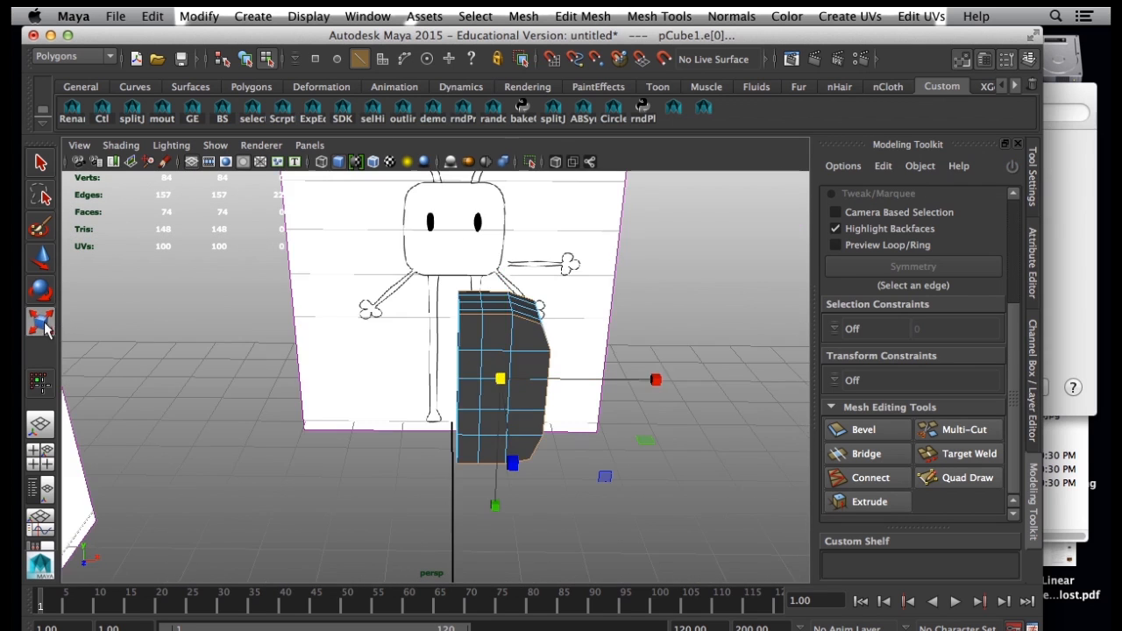
pyautogui.moveTo(355, 391)
pyautogui.keyDown('alt'); pyautogui.mouseDown()
pyautogui.moveTo(368, 395)
pyautogui.moveTo(351, 376)
pyautogui.moveTo(414, 466)
pyautogui.mouseUp(); pyautogui.keyUp('alt')
pyautogui.moveTo(595, 507)
pyautogui.mouseDown()
pyautogui.moveTo(580, 446)
pyautogui.moveTo(595, 506)
pyautogui.mouseUp()
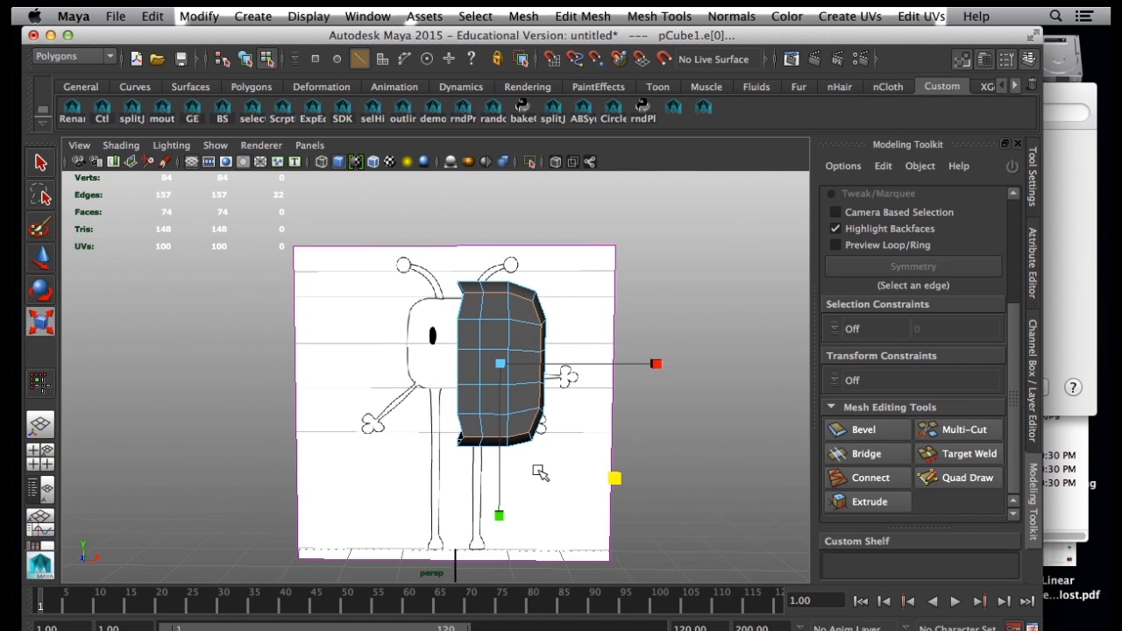
pyautogui.press('w')
pyautogui.press('space')
pyautogui.press('space')
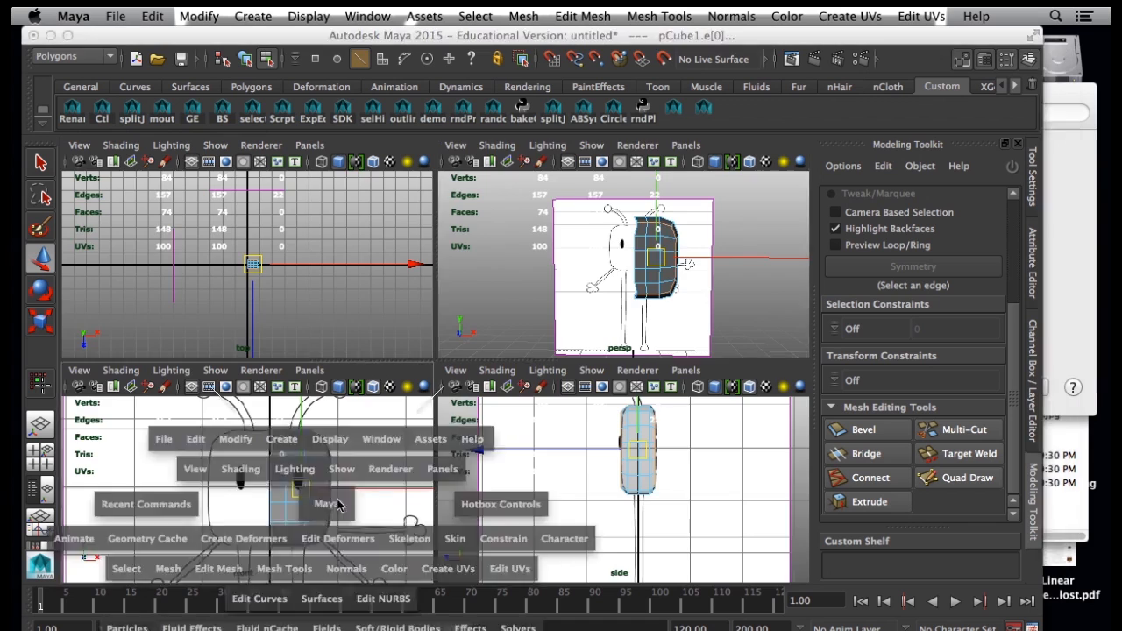
pyautogui.moveTo(708, 374); pyautogui.dragTo(696, 376)
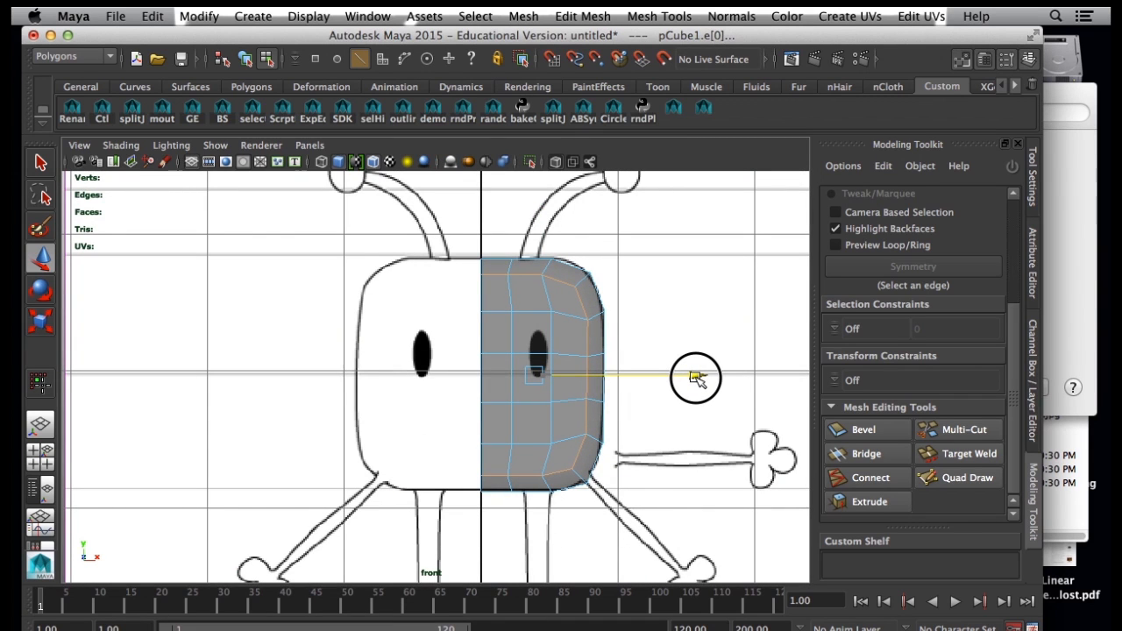
pyautogui.moveTo(697, 376); pyautogui.dragTo(699, 376)
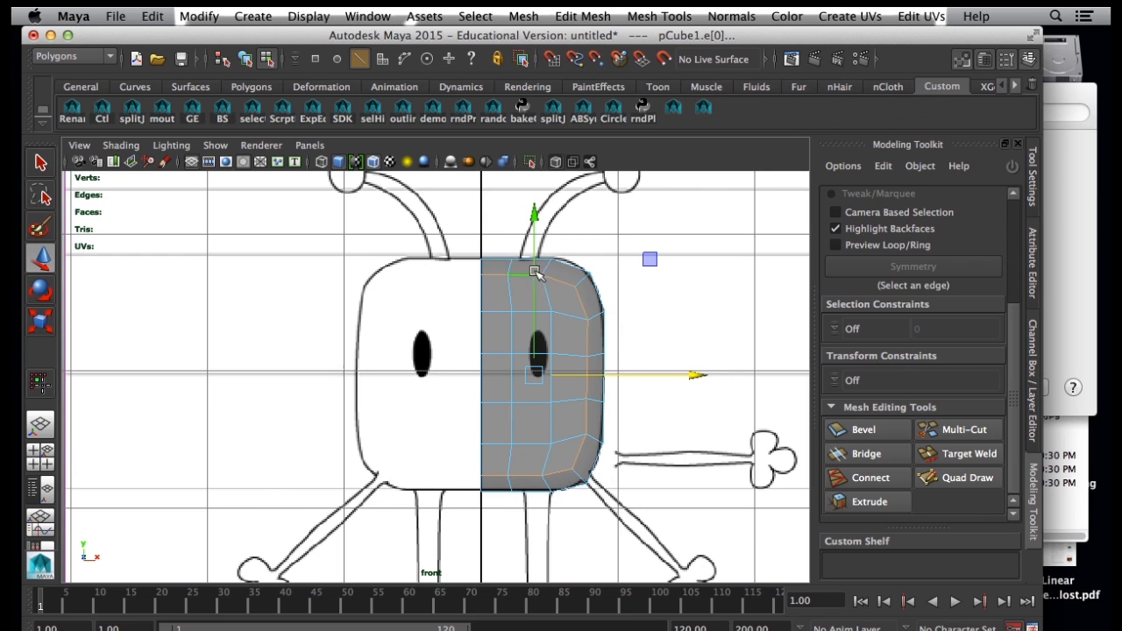
# Scale the border loops down vertically to round the head's upper and lower corners to match the side drawing.
pyautogui.press('space')
pyautogui.press('space')
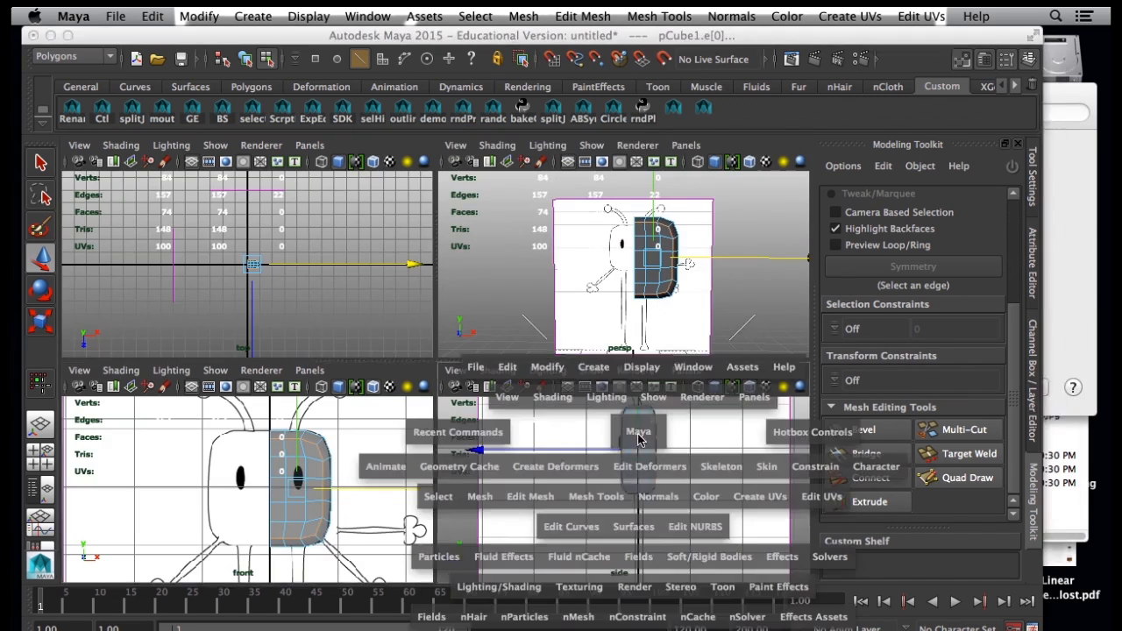
pyautogui.keyDown('alt'); pyautogui.moveTo(549, 392); pyautogui.dragTo(555, 372, button='right'); pyautogui.keyUp('alt')
pyautogui.keyDown('alt'); pyautogui.moveTo(556, 372); pyautogui.dragTo(597, 472, button='middle'); pyautogui.keyUp('alt')
pyautogui.keyDown('alt'); pyautogui.moveTo(597, 471); pyautogui.dragTo(666, 479, button='right'); pyautogui.keyUp('alt')
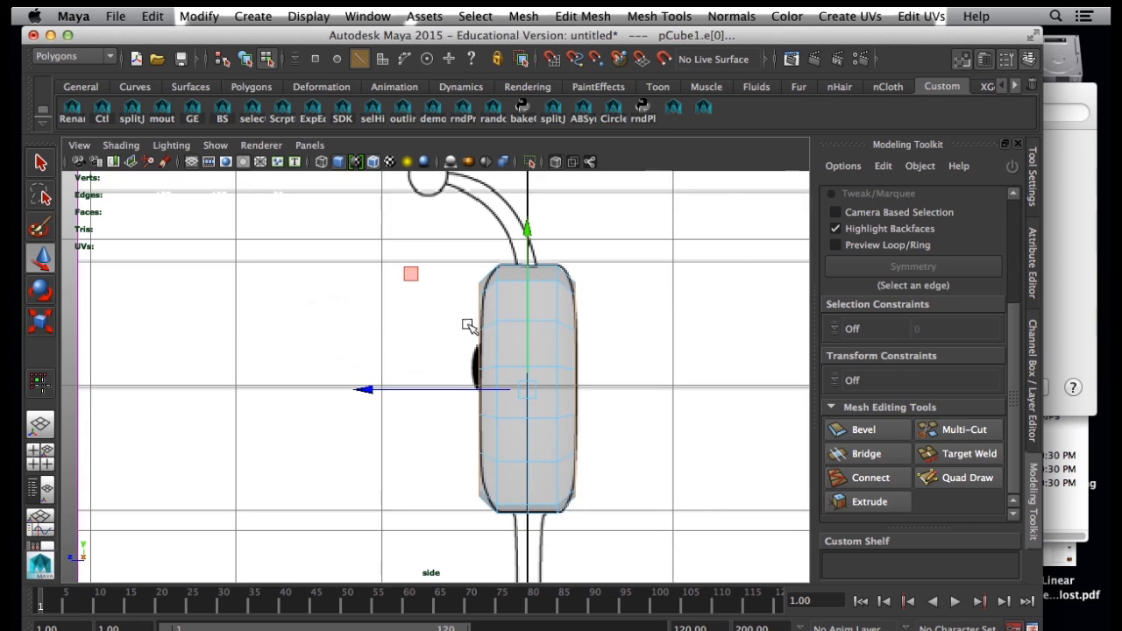
pyautogui.keyDown('alt'); pyautogui.moveTo(537, 351); pyautogui.dragTo(668, 396); pyautogui.keyUp('alt')
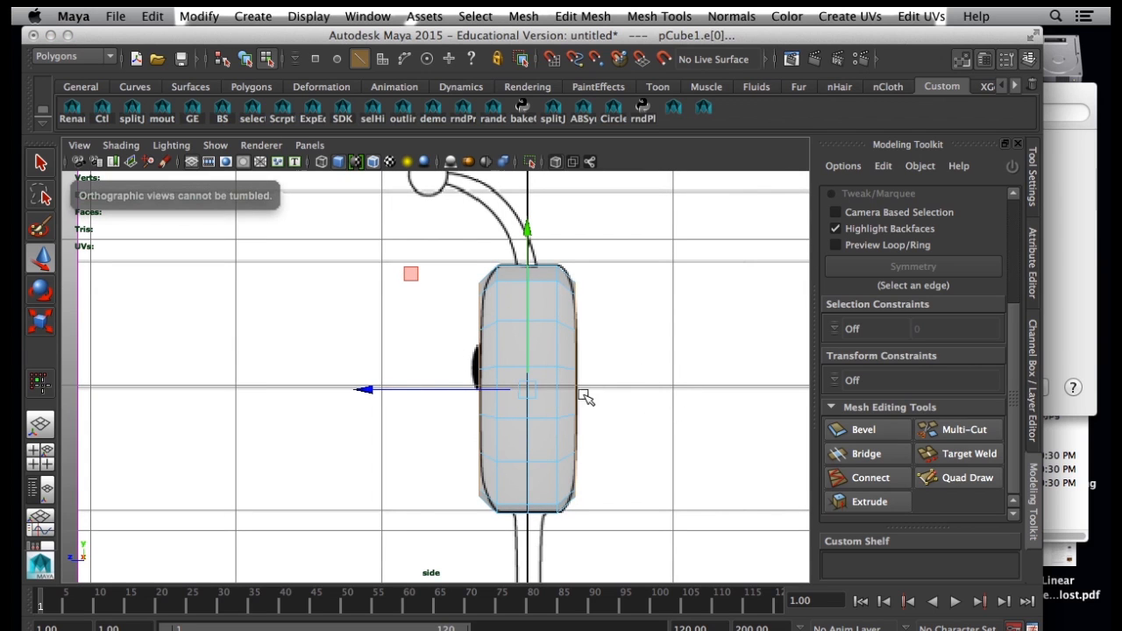
pyautogui.press('r')
pyautogui.moveTo(529, 550); pyautogui.dragTo(530, 535)
pyautogui.press('space')
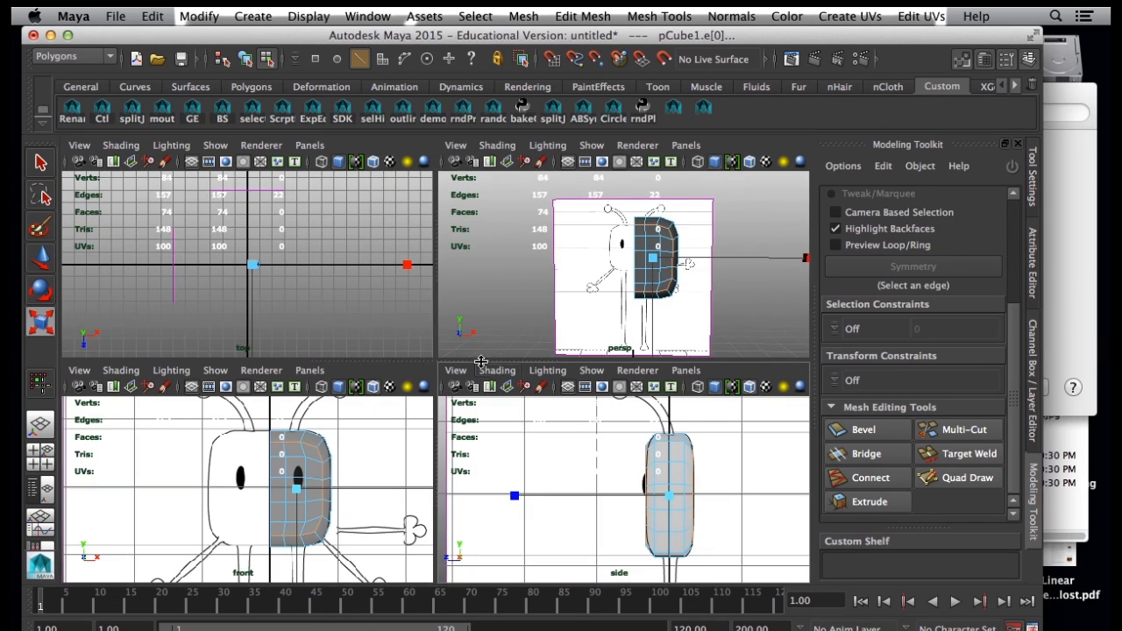
# Straighten the vertical edge loop nearest the head's centre line by scaling it flat along X.
pyautogui.middleClick(592, 281)
pyautogui.keyDown('alt'); pyautogui.moveTo(593, 280); pyautogui.dragTo(590, 279); pyautogui.keyUp('alt')
pyautogui.press('space')
pyautogui.moveTo(438, 398)
pyautogui.keyDown('alt'); pyautogui.mouseDown()
pyautogui.moveTo(458, 395)
pyautogui.moveTo(447, 396)
pyautogui.mouseUp(); pyautogui.keyUp('alt')
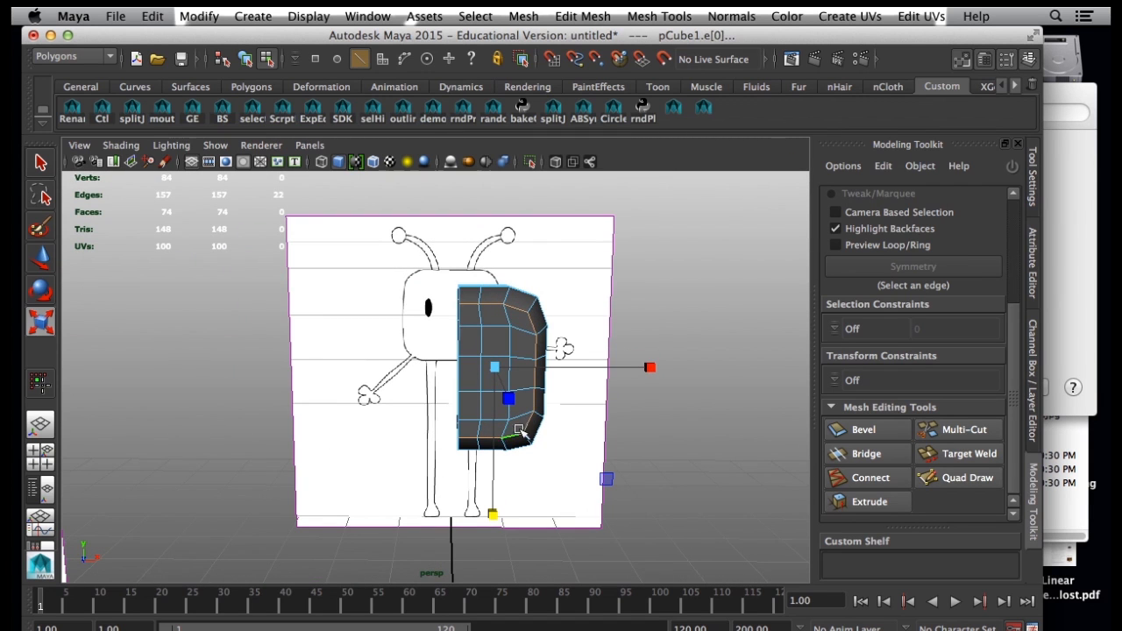
pyautogui.keyDown('alt'); pyautogui.moveTo(505, 361); pyautogui.dragTo(500, 359); pyautogui.keyUp('alt')
pyautogui.moveTo(495, 355); pyautogui.dragTo(486, 320, button='right')
pyautogui.click(478, 337)
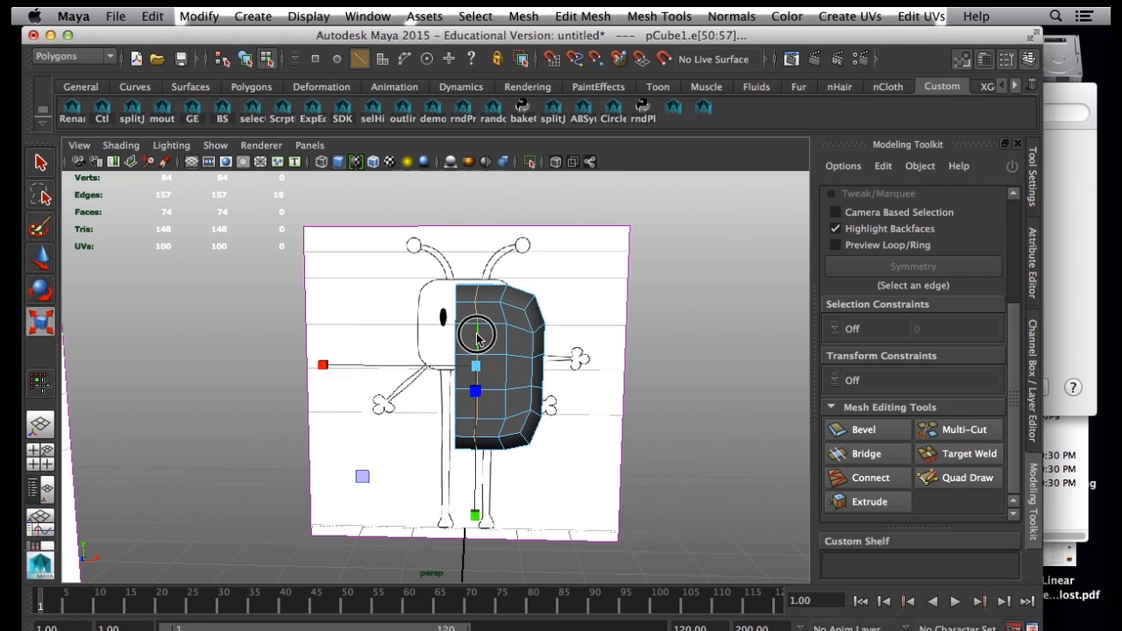
pyautogui.doubleClick(478, 386)
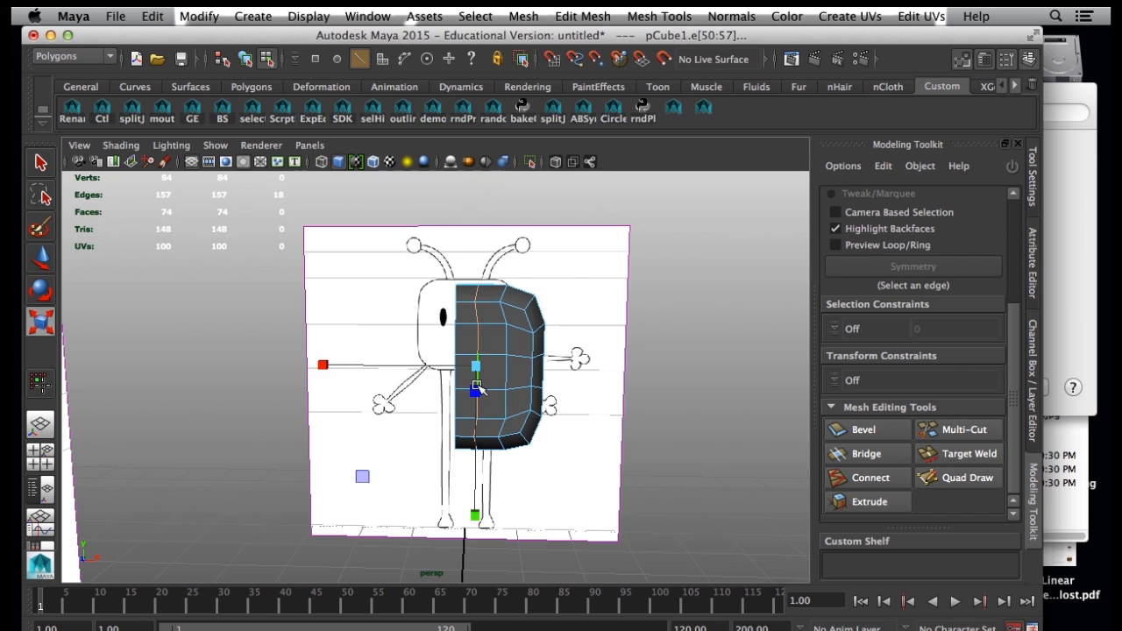
pyautogui.keyDown('alt'); pyautogui.moveTo(431, 422); pyautogui.dragTo(468, 412); pyautogui.keyUp('alt')
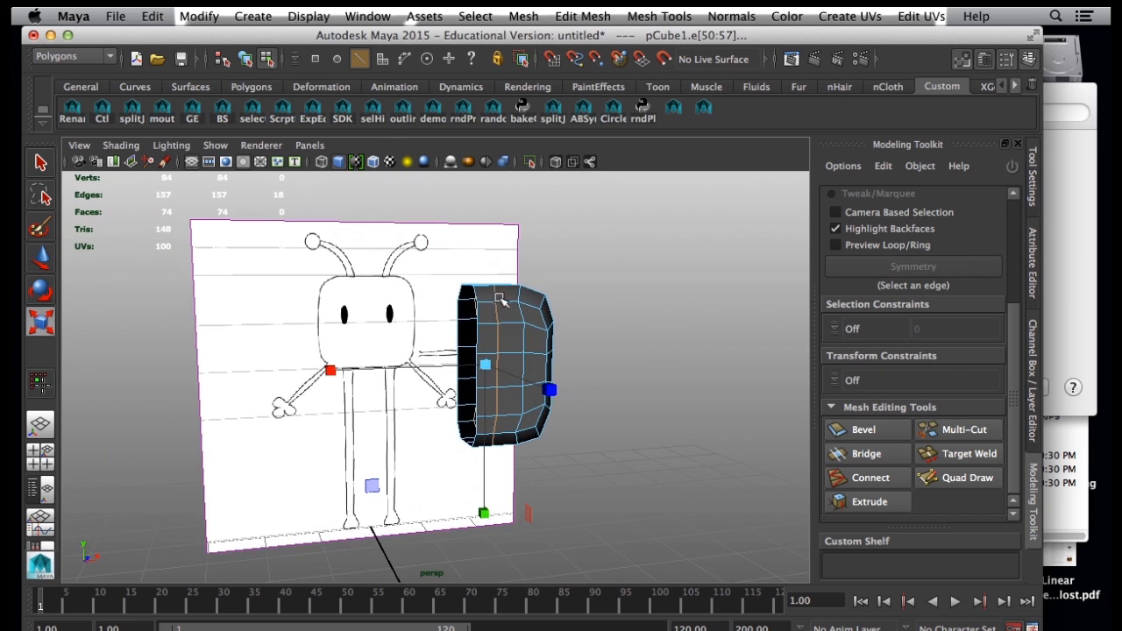
pyautogui.keyDown('alt'); pyautogui.moveTo(533, 393); pyautogui.dragTo(460, 254); pyautogui.keyUp('alt')
pyautogui.keyDown('alt'); pyautogui.moveTo(467, 325); pyautogui.dragTo(480, 295); pyautogui.keyUp('alt')
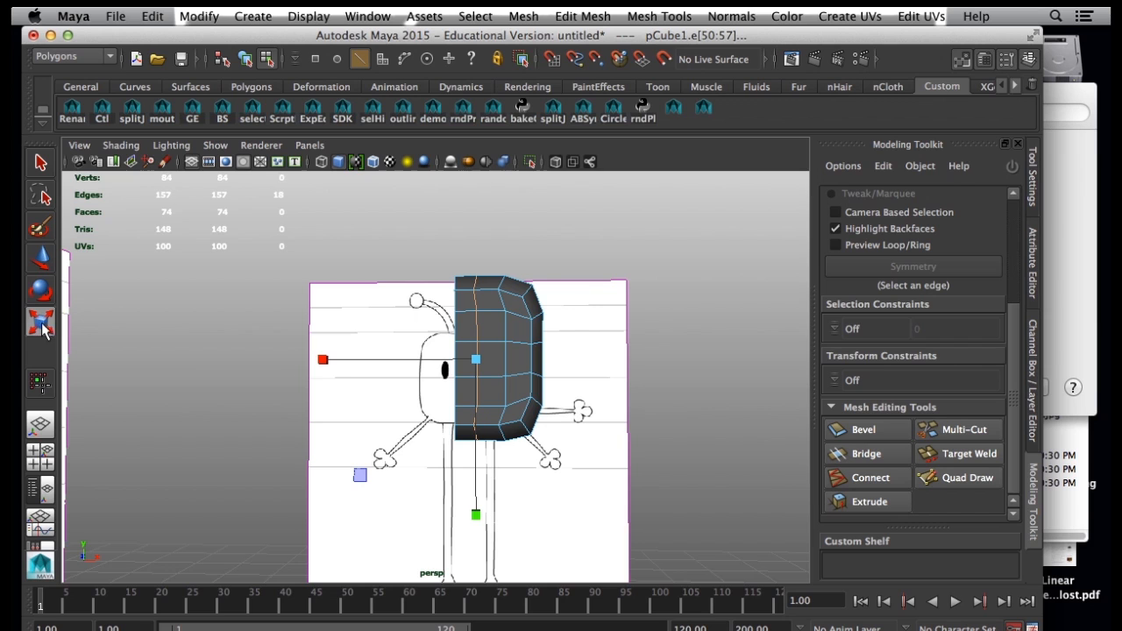
pyautogui.moveTo(323, 360); pyautogui.dragTo(410, 360)
pyautogui.moveTo(323, 361); pyautogui.dragTo(436, 362)
# Flatten the second vertical edge loop, the one farther from the centre line, along X.
pyautogui.doubleClick(514, 321)
pyautogui.moveTo(347, 359); pyautogui.dragTo(453, 360)
pyautogui.moveTo(351, 360); pyautogui.dragTo(451, 366)
# Flatten the uppermost and lowermost inner horizontal edge loops of the half head along Y.
pyautogui.doubleClick(496, 312)
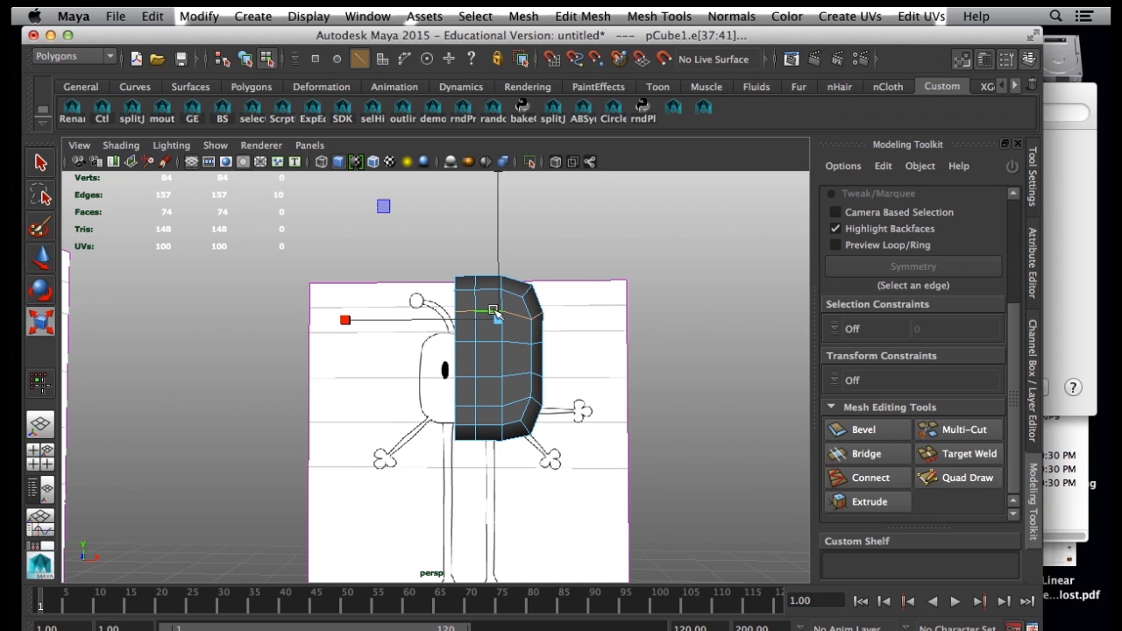
pyautogui.keyDown('alt'); pyautogui.moveTo(500, 261); pyautogui.dragTo(498, 318, button='middle'); pyautogui.keyUp('alt')
pyautogui.moveTo(496, 223); pyautogui.dragTo(495, 347)
pyautogui.doubleClick(483, 463)
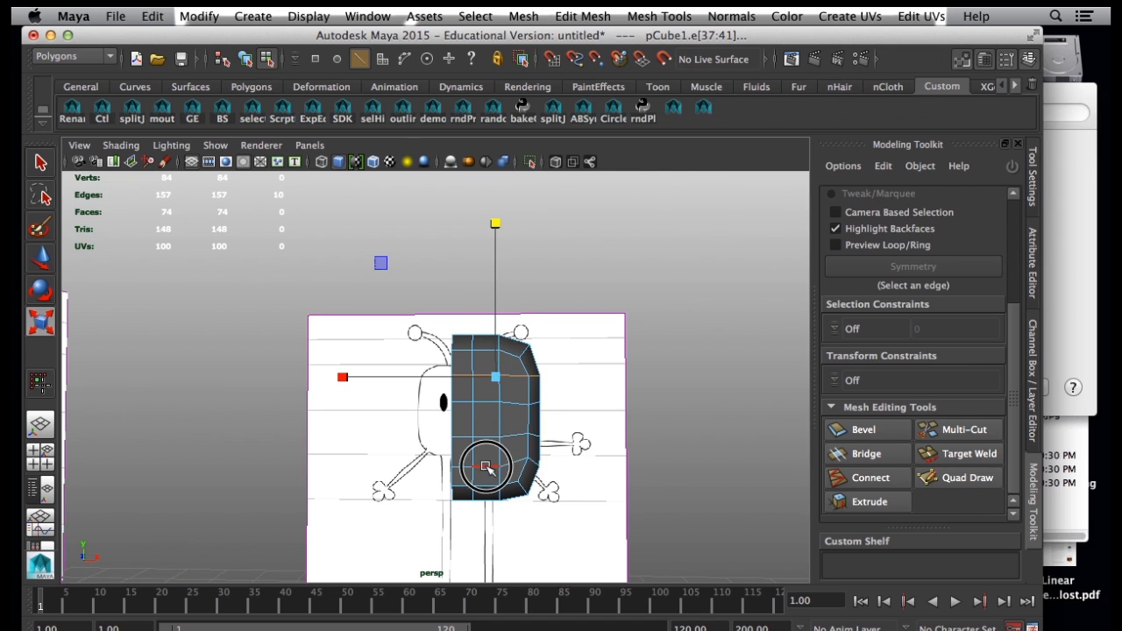
pyautogui.keyDown('alt'); pyautogui.moveTo(502, 509); pyautogui.dragTo(500, 444, button='middle'); pyautogui.keyUp('alt')
pyautogui.moveTo(496, 552); pyautogui.dragTo(499, 436)
pyautogui.moveTo(495, 551); pyautogui.dragTo(497, 392)
# Flatten the two middle horizontal edge loops of the half head along Y.
pyautogui.doubleClick(485, 369)
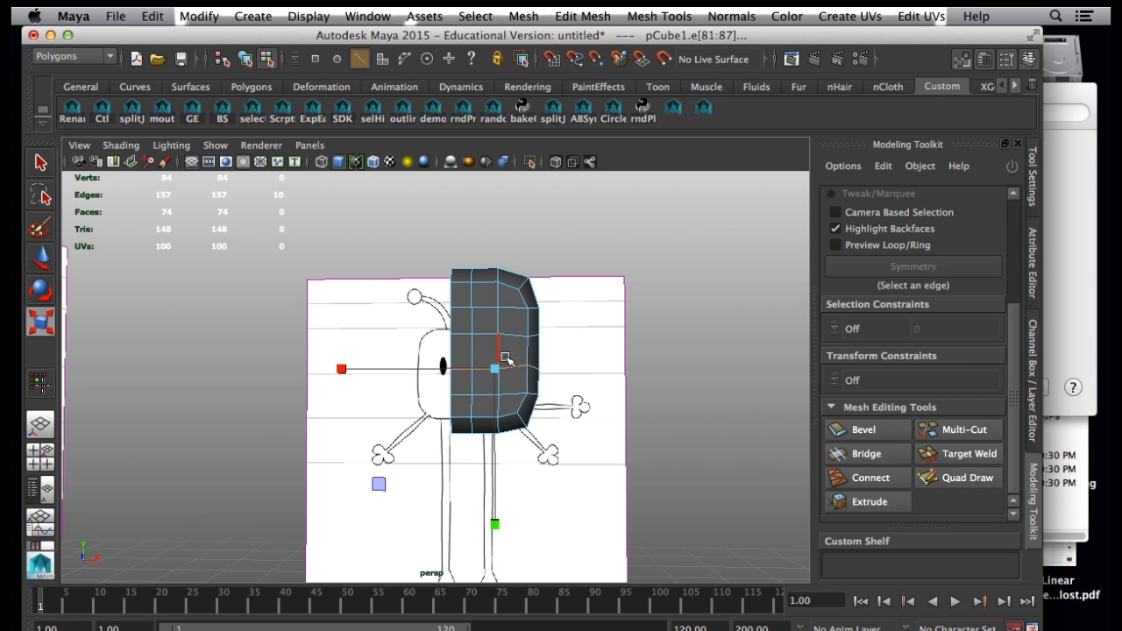
pyautogui.moveTo(497, 524); pyautogui.dragTo(498, 454)
pyautogui.doubleClick(514, 339)
pyautogui.moveTo(494, 186); pyautogui.dragTo(522, 351)
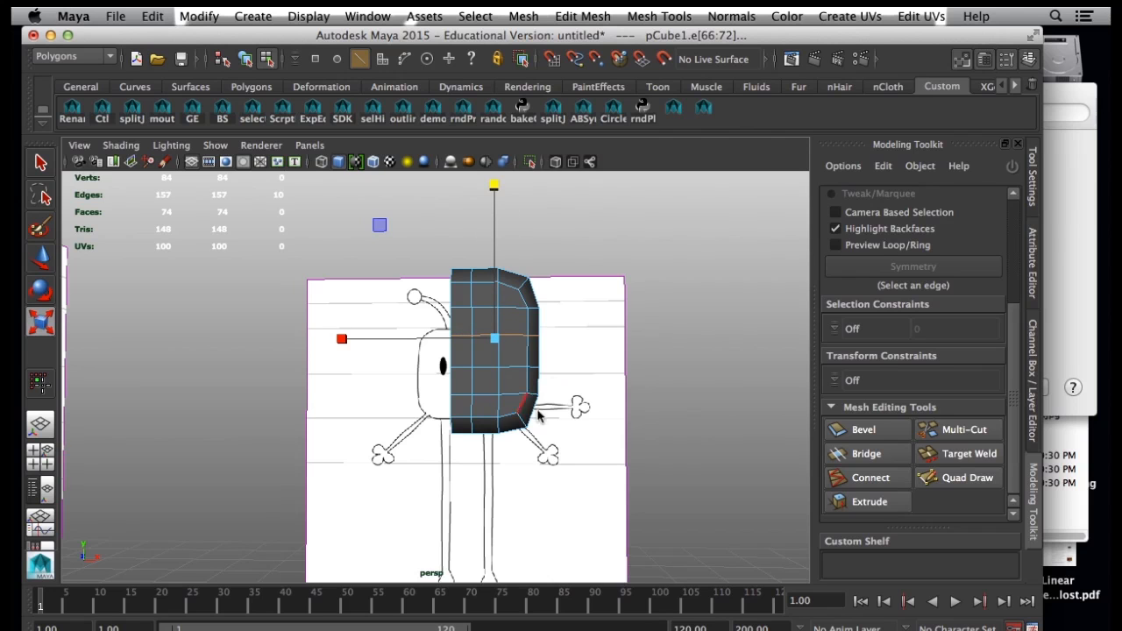
# Turn on the smooth preview for the half head and return it to object mode.
pyautogui.press('3')
pyautogui.keyDown('alt'); pyautogui.moveTo(521, 368); pyautogui.dragTo(462, 331); pyautogui.keyUp('alt')
pyautogui.moveTo(501, 352); pyautogui.dragTo(585, 284, button='right')
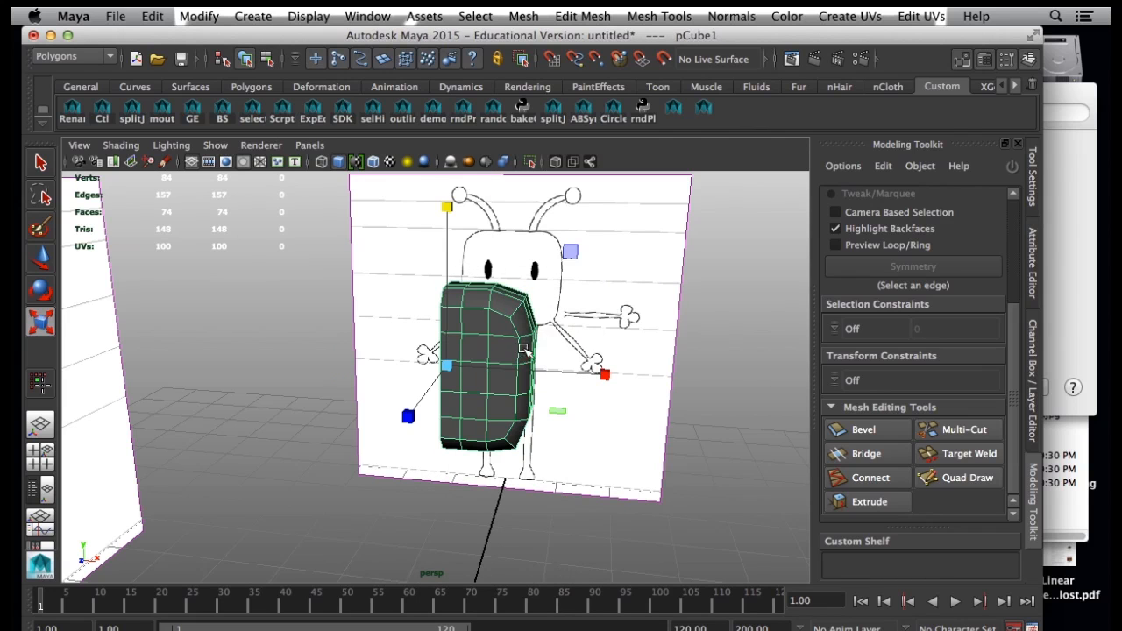
# Create a polygon cylinder with radius 1, height 2, 8 axis divisions and 2 height divisions.
pyautogui.click(307, 22)
pyautogui.moveTo(260, 24)
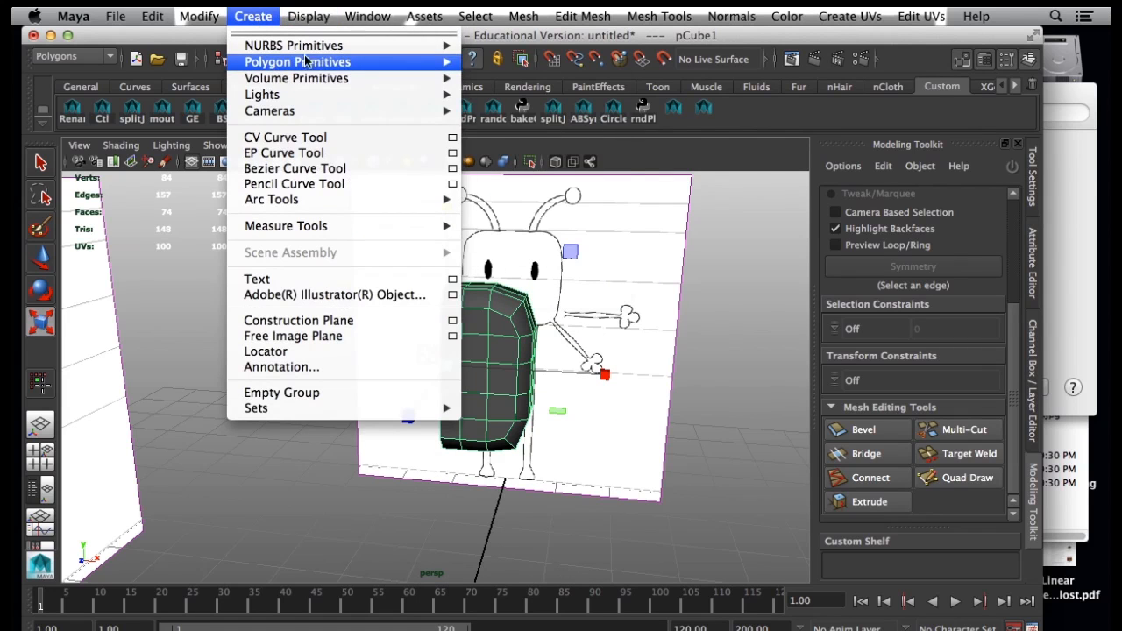
pyautogui.moveTo(431, 66)
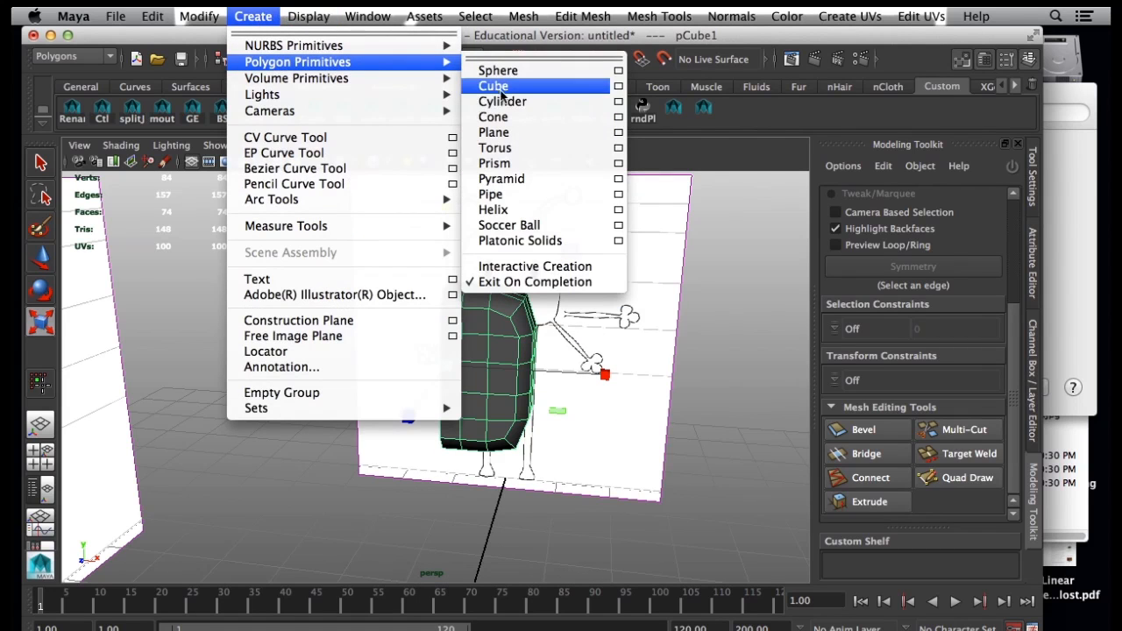
pyautogui.click(619, 102)
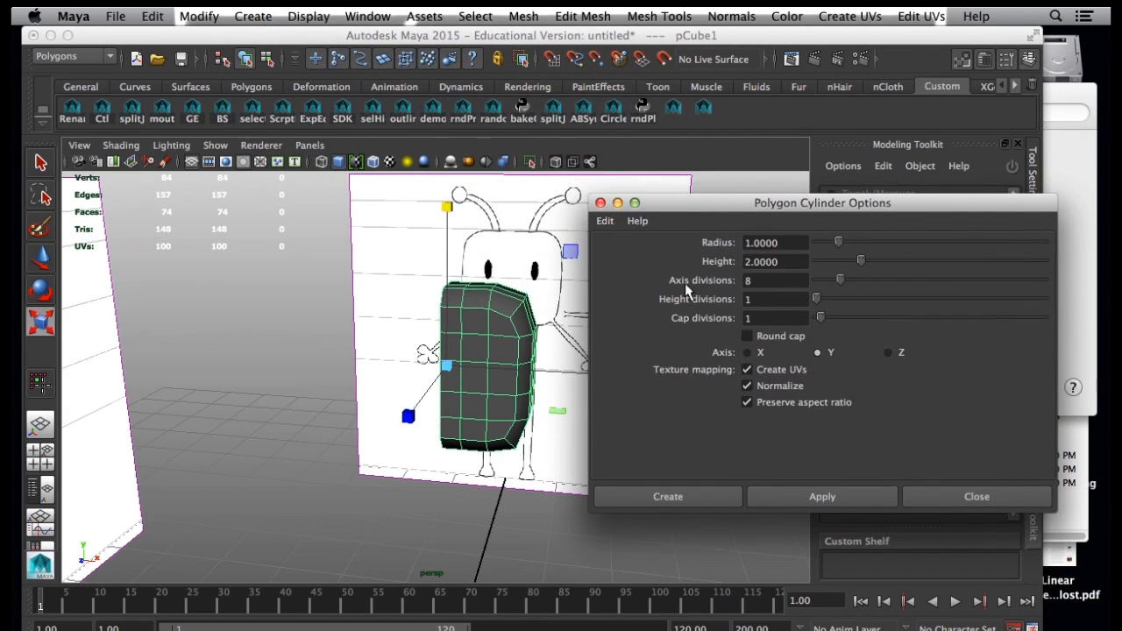
pyautogui.click(763, 301)
pyautogui.click(676, 494)
# Scale the new cylinder down uniformly to a thin limb size and stretch it taller along Y.
pyautogui.keyDown('alt'); pyautogui.moveTo(615, 522); pyautogui.dragTo(463, 527, button='right'); pyautogui.keyUp('alt')
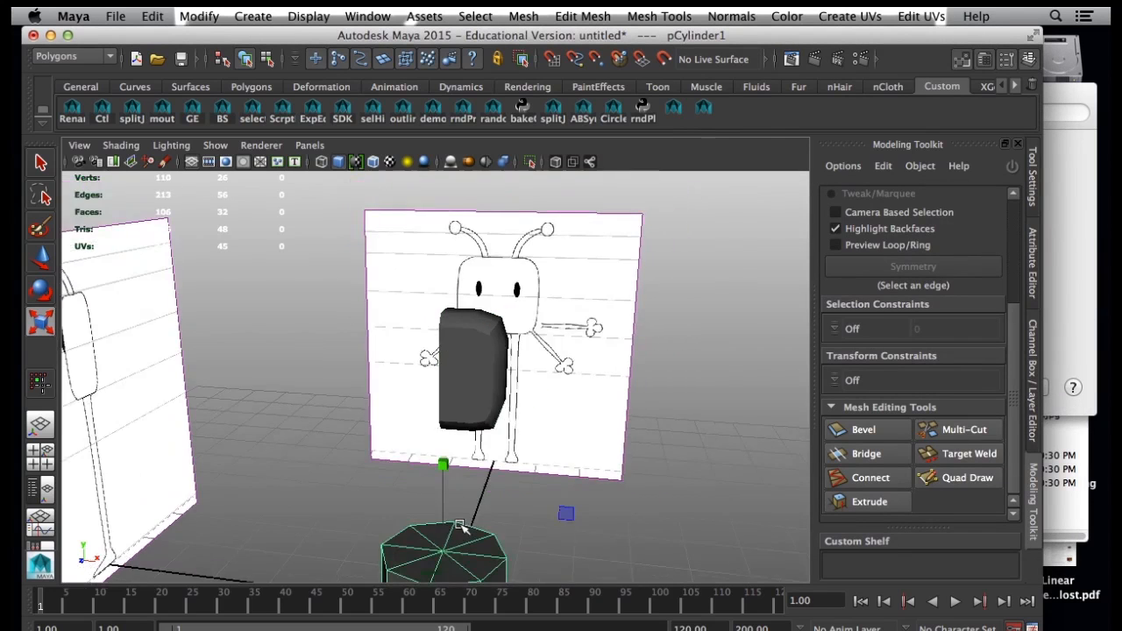
pyautogui.keyDown('alt'); pyautogui.moveTo(462, 529); pyautogui.dragTo(493, 368, button='middle'); pyautogui.keyUp('alt')
pyautogui.keyDown('alt'); pyautogui.moveTo(492, 368); pyautogui.dragTo(514, 406); pyautogui.keyUp('alt')
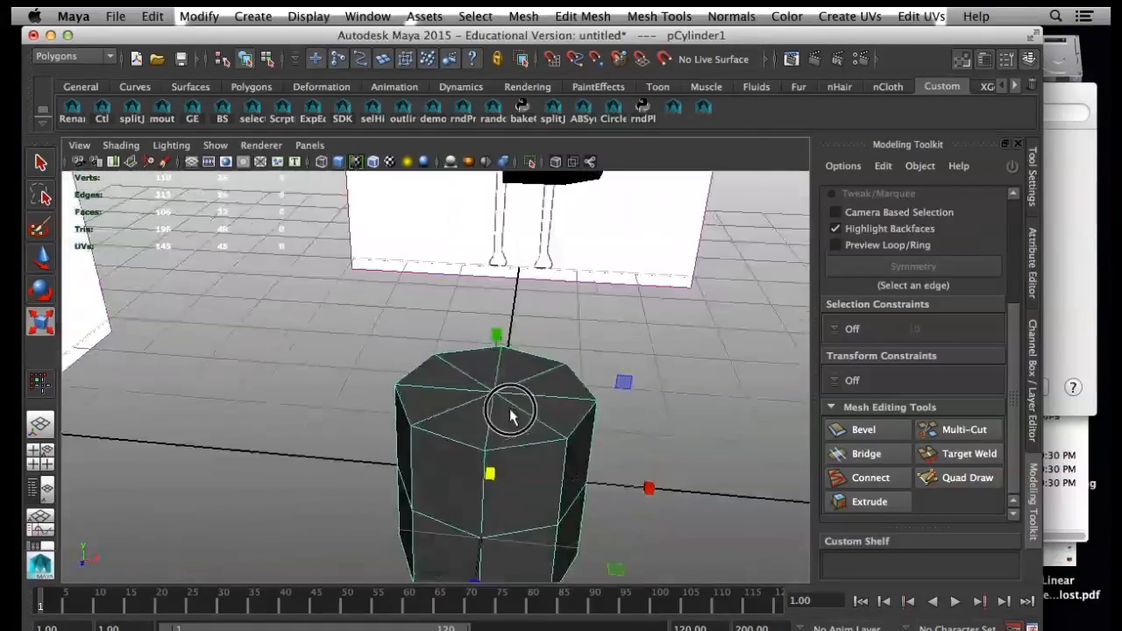
pyautogui.moveTo(491, 473); pyautogui.dragTo(345, 483)
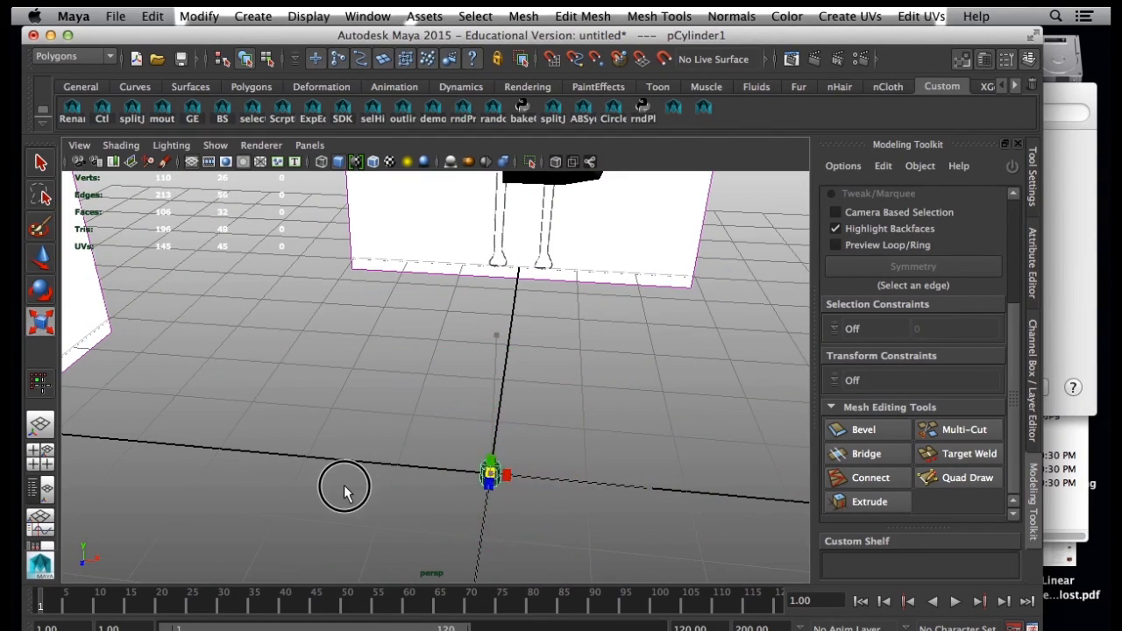
pyautogui.click(498, 337)
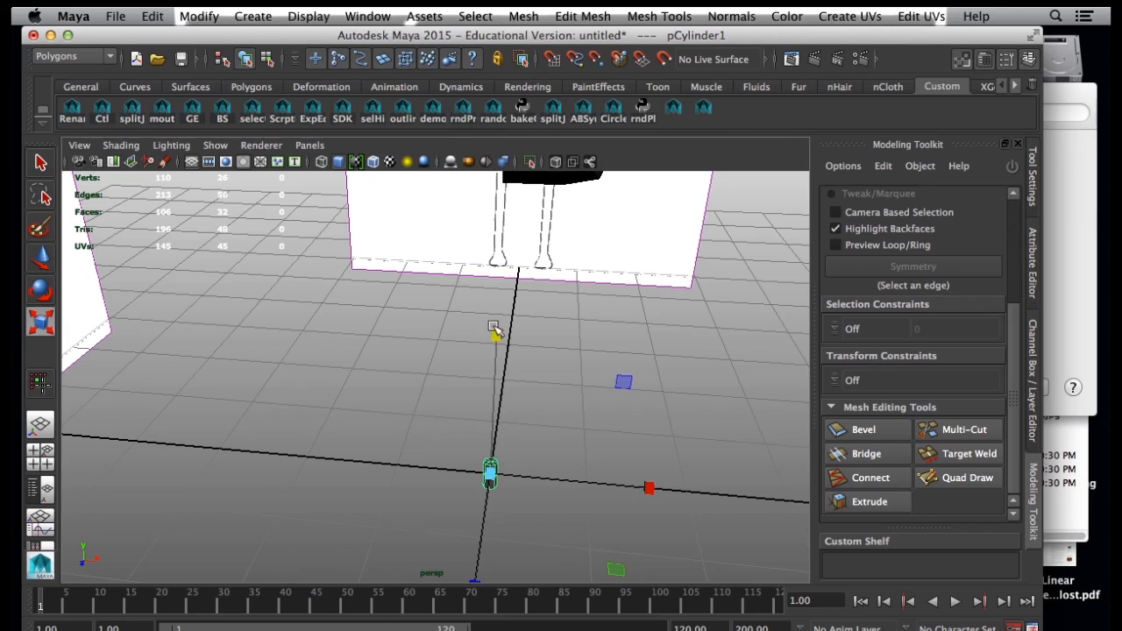
pyautogui.moveTo(496, 334); pyautogui.dragTo(475, 198)
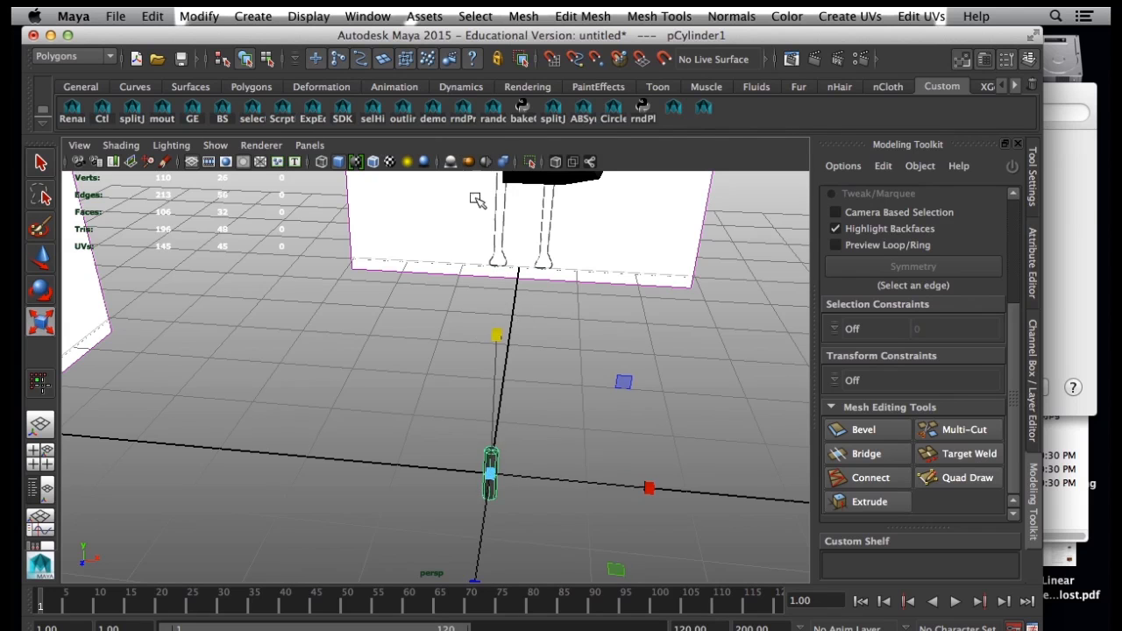
# Move the thin cylinder in the front view onto the drawn leg beneath the half head.
pyautogui.press('w')
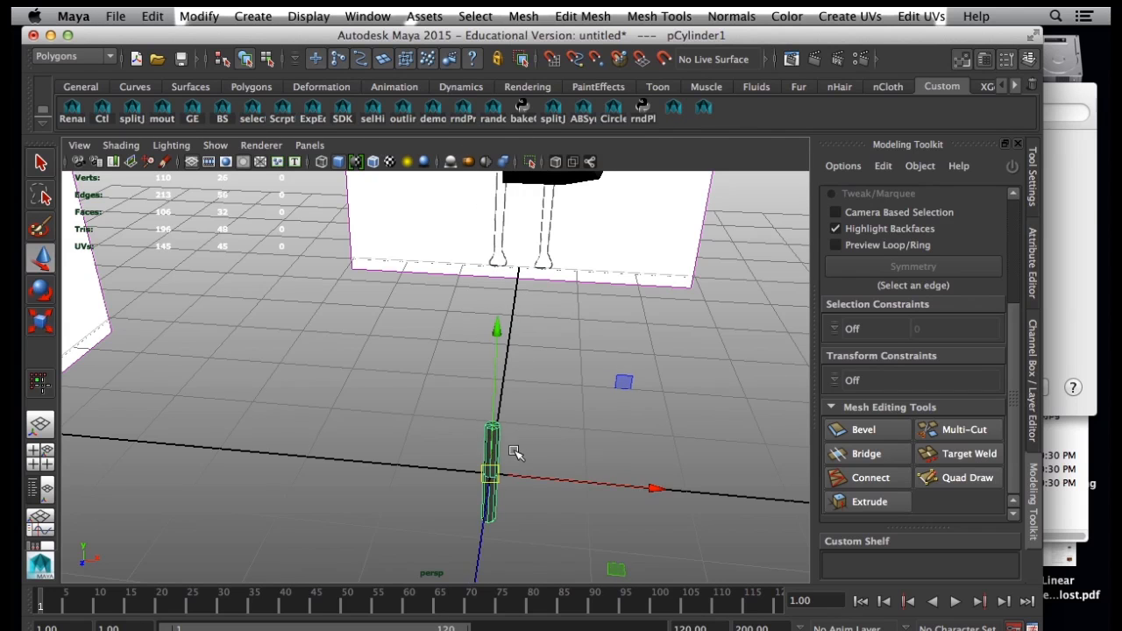
pyautogui.press('space')
pyautogui.press('space')
pyautogui.keyDown('alt'); pyautogui.moveTo(456, 476); pyautogui.dragTo(506, 190, button='middle'); pyautogui.keyUp('alt')
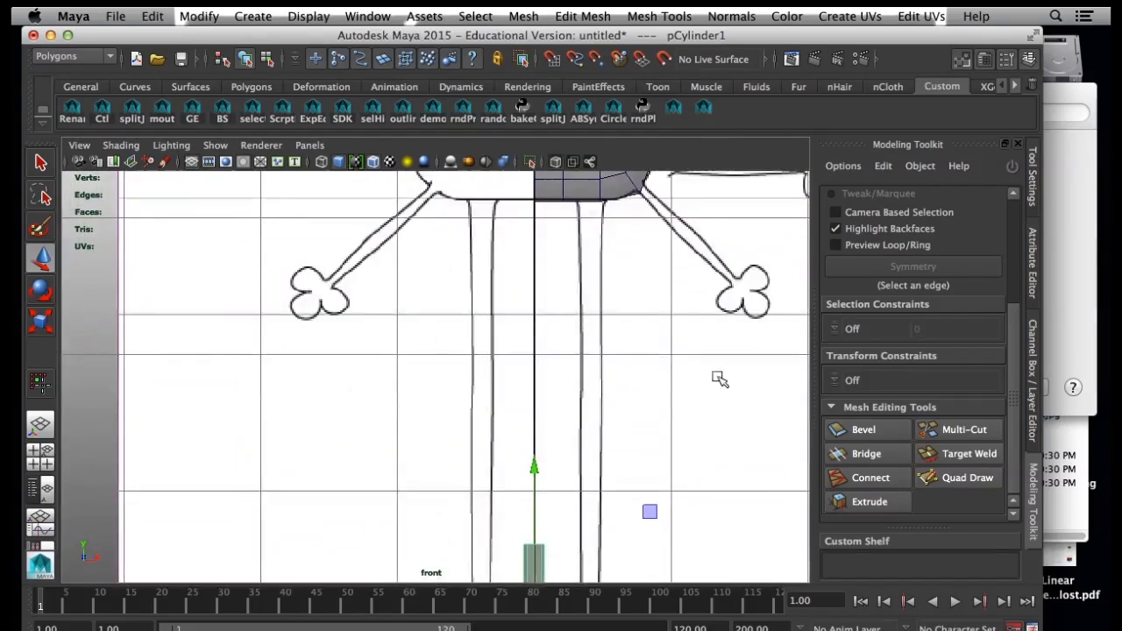
pyautogui.keyDown('alt'); pyautogui.moveTo(716, 378); pyautogui.dragTo(519, 432, button='right'); pyautogui.keyUp('alt')
pyautogui.moveTo(471, 463); pyautogui.dragTo(490, 387)
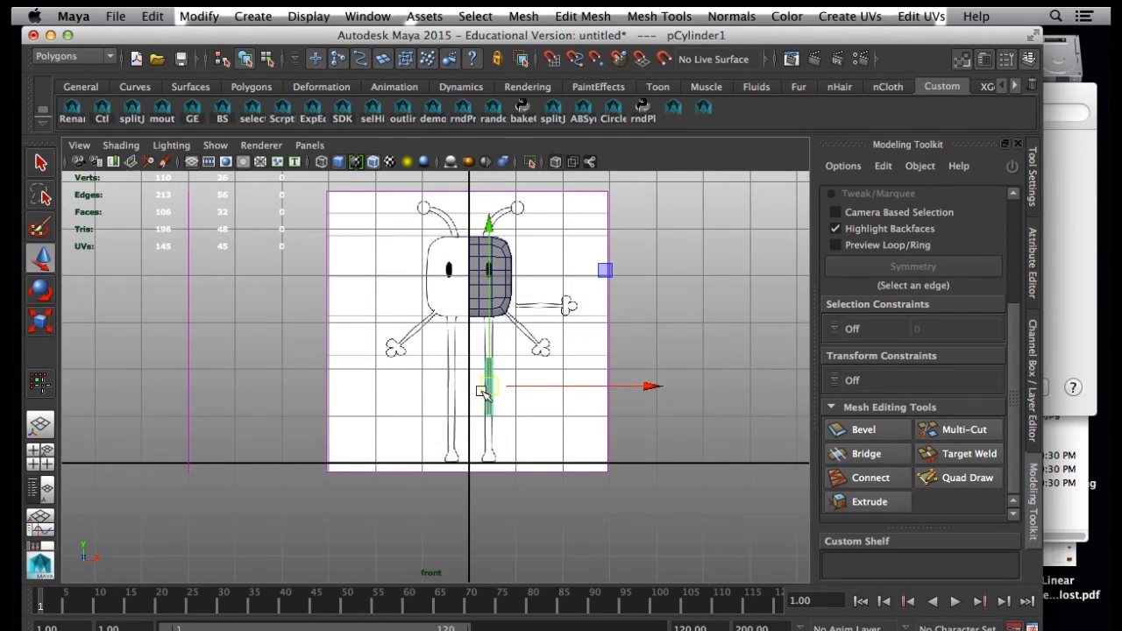
# Stretch the cylinder along Y in the front view until it spans the drawn leg from the head's underside to the ground.
pyautogui.keyDown('alt'); pyautogui.moveTo(482, 392); pyautogui.dragTo(538, 414, button='right'); pyautogui.keyUp('alt')
pyautogui.press('r')
pyautogui.moveTo(538, 240)
pyautogui.mouseDown()
pyautogui.moveTo(538, 99)
pyautogui.moveTo(538, 242)
pyautogui.mouseUp()
pyautogui.press('w')
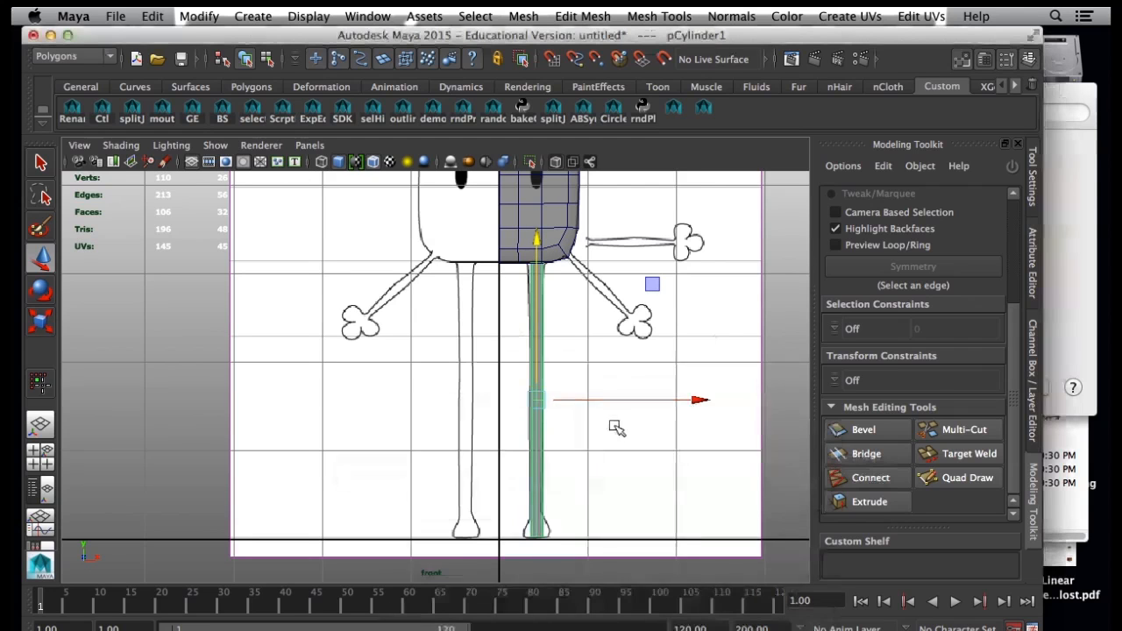
# Select the leg's middle ring of vertices in the side view and shift it slightly forward along Z to match the drawing.
pyautogui.press('space')
pyautogui.press('space')
pyautogui.keyDown('alt'); pyautogui.moveTo(534, 460); pyautogui.dragTo(535, 301, button='middle'); pyautogui.keyUp('alt')
pyautogui.scroll(1, 535, 300)
pyautogui.keyDown('alt'); pyautogui.moveTo(547, 421); pyautogui.dragTo(554, 172, button='middle'); pyautogui.keyUp('alt')
pyautogui.keyDown('alt'); pyautogui.moveTo(559, 331); pyautogui.dragTo(659, 354, button='right'); pyautogui.keyUp('alt')
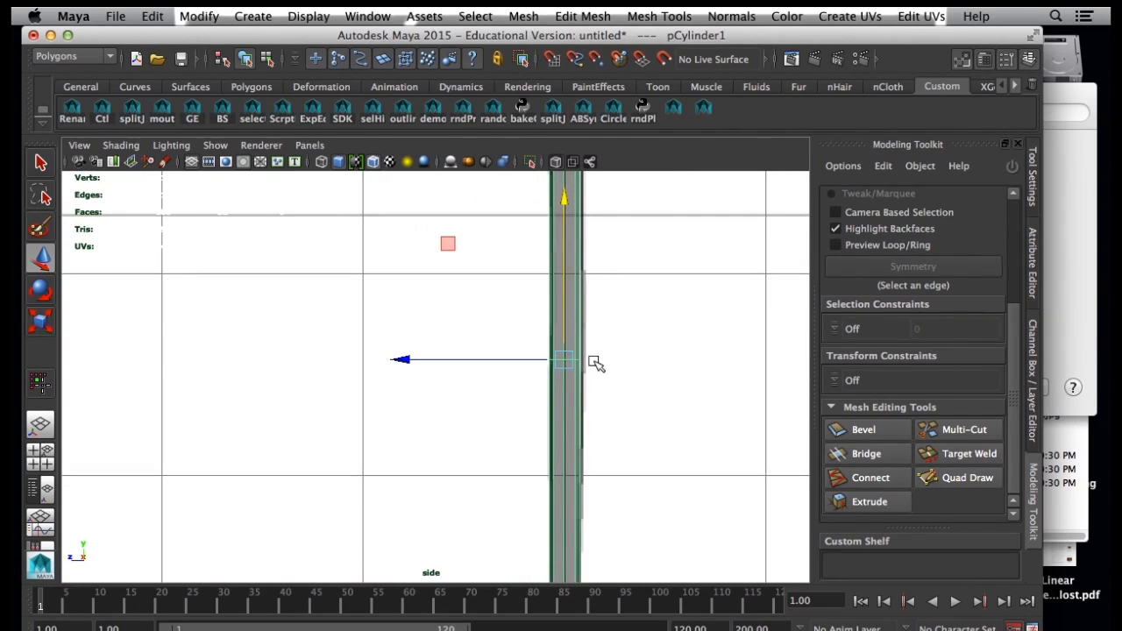
pyautogui.moveTo(559, 342); pyautogui.dragTo(499, 300, button='right')
pyautogui.moveTo(594, 337); pyautogui.dragTo(531, 371)
pyautogui.keyDown('alt'); pyautogui.moveTo(724, 370); pyautogui.dragTo(514, 276, button='right'); pyautogui.keyUp('alt')
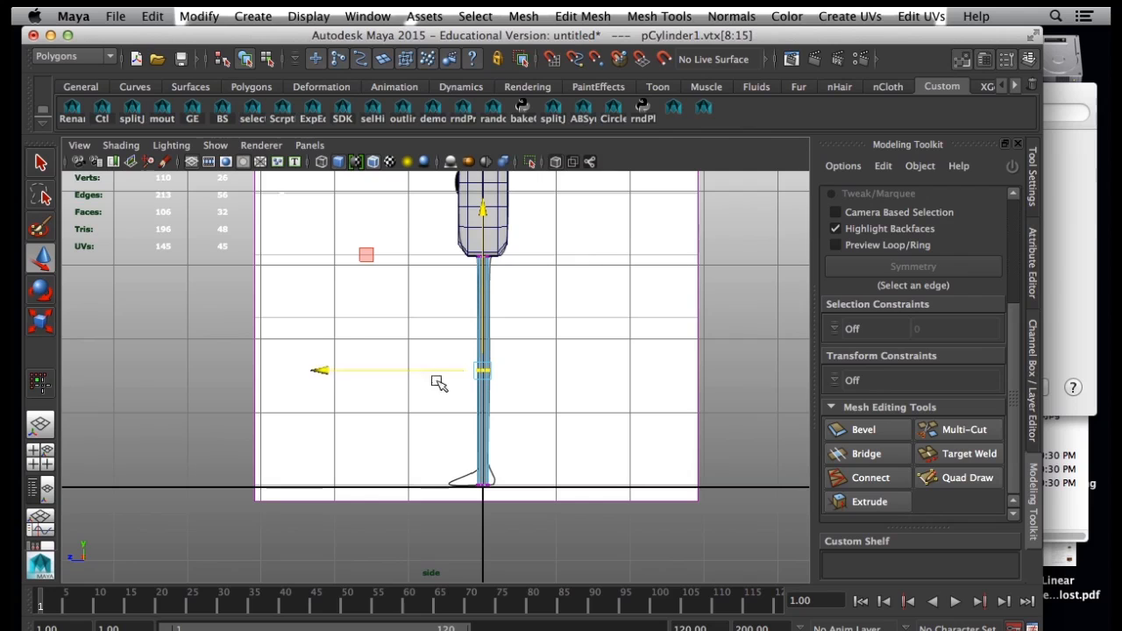
pyautogui.moveTo(322, 372); pyautogui.dragTo(318, 370)
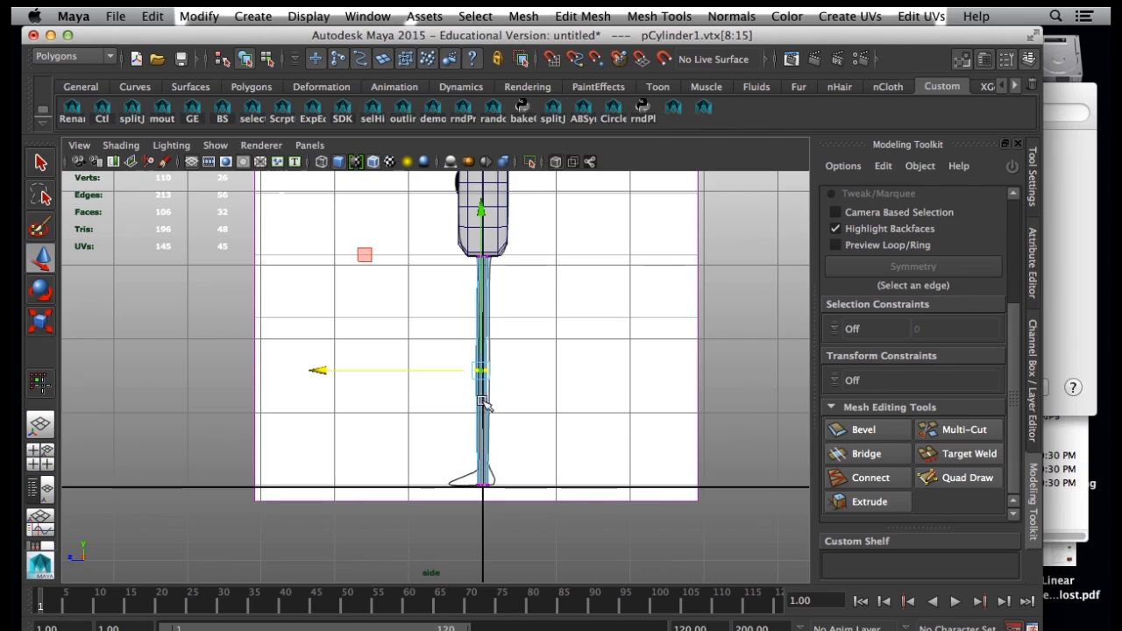
# Cut two edge loops into the lower leg with Multi-Cut, one at the ankle and one midway down to the ground.
pyautogui.keyDown('alt'); pyautogui.moveTo(463, 426); pyautogui.dragTo(453, 351, button='middle'); pyautogui.keyUp('alt')
pyautogui.keyDown('alt'); pyautogui.moveTo(452, 351); pyautogui.dragTo(611, 464, button='right'); pyautogui.keyUp('alt')
pyautogui.keyDown('alt'); pyautogui.moveTo(611, 465); pyautogui.dragTo(688, 480, button='middle'); pyautogui.keyUp('alt')
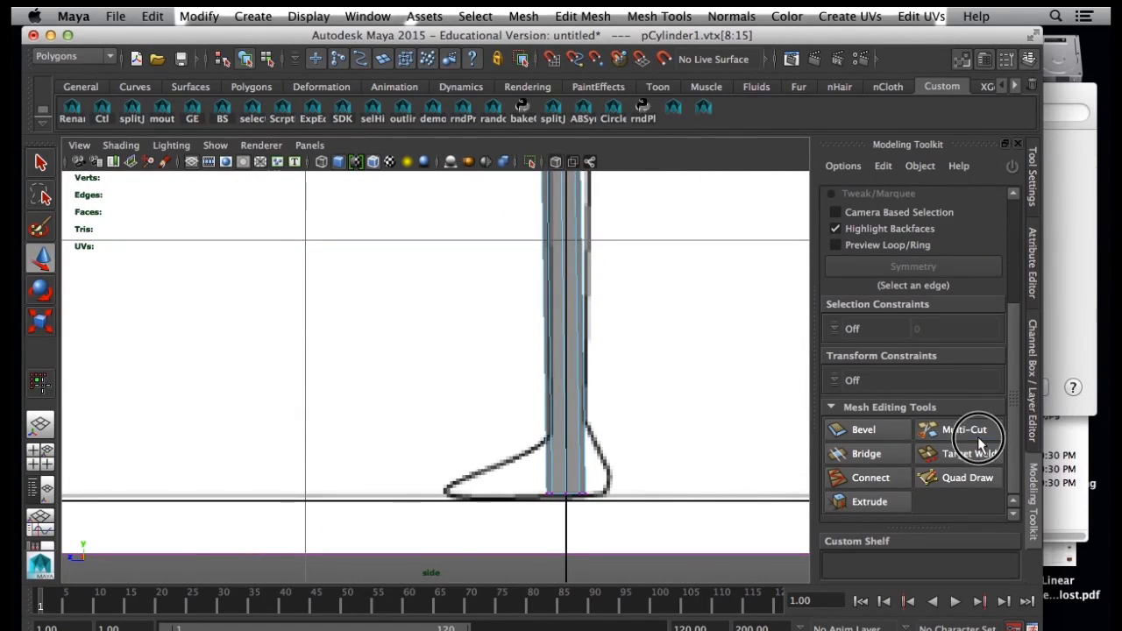
pyautogui.click(964, 429)
pyautogui.keyDown('ctrl'); pyautogui.click(581, 418); pyautogui.keyUp('ctrl')
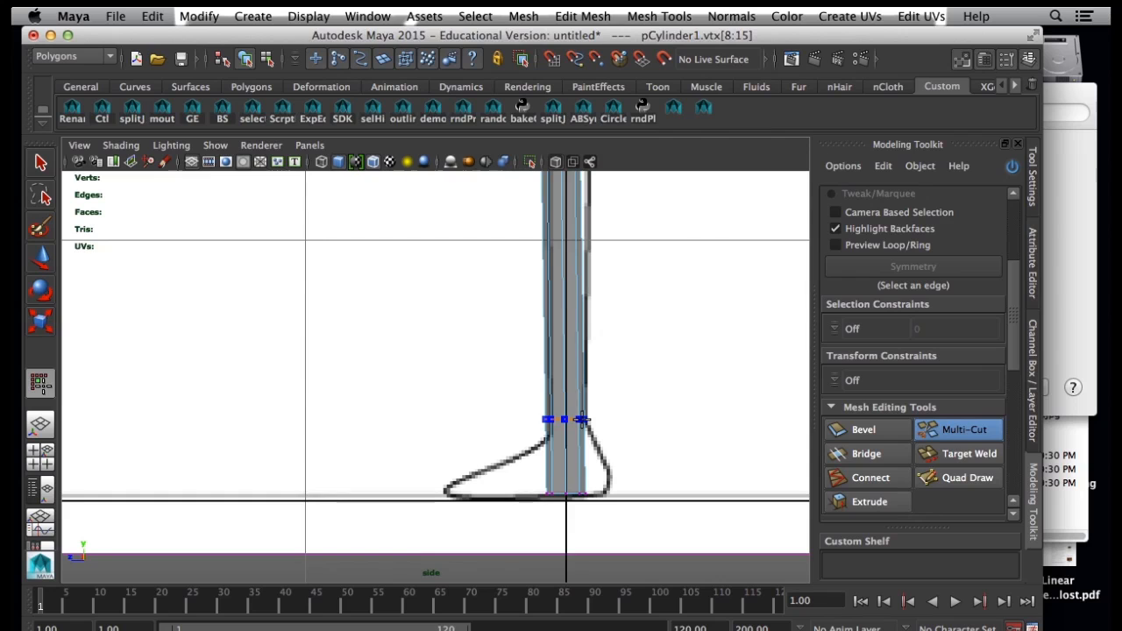
pyautogui.keyDown('ctrl'); pyautogui.click(581, 424); pyautogui.keyUp('ctrl')
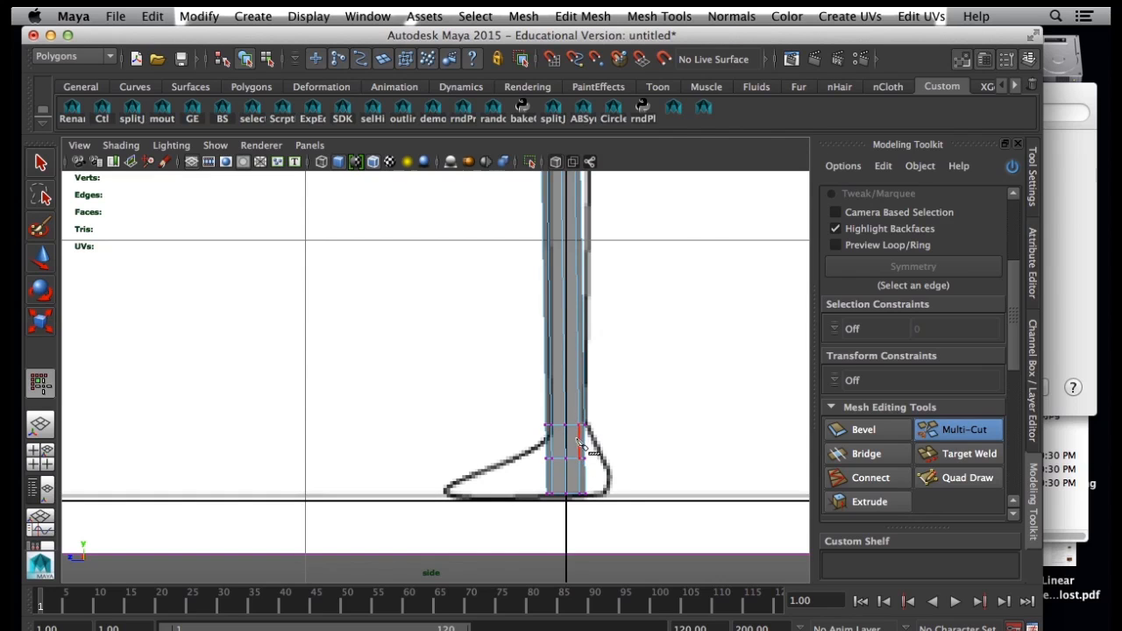
# Select the front vertices of the ankle loop in the side view and nudge them slightly backward along Z.
pyautogui.press('q')
pyautogui.moveTo(545, 300); pyautogui.dragTo(470, 303, button='right')
pyautogui.moveTo(524, 408); pyautogui.dragTo(555, 435)
pyautogui.moveTo(438, 431); pyautogui.dragTo(445, 430)
pyautogui.moveTo(539, 289)
pyautogui.keyDown('alt'); pyautogui.mouseDown(button='middle')
pyautogui.moveTo(556, 371)
pyautogui.moveTo(550, 441)
pyautogui.mouseUp(button='middle'); pyautogui.keyUp('alt')
pyautogui.keyDown('alt'); pyautogui.moveTo(543, 341); pyautogui.dragTo(543, 450, button='middle'); pyautogui.keyUp('alt')
pyautogui.moveTo(535, 330)
pyautogui.keyDown('alt'); pyautogui.mouseDown(button='middle')
pyautogui.moveTo(510, 310)
pyautogui.moveTo(507, 366)
pyautogui.mouseUp(button='middle'); pyautogui.keyUp('alt')
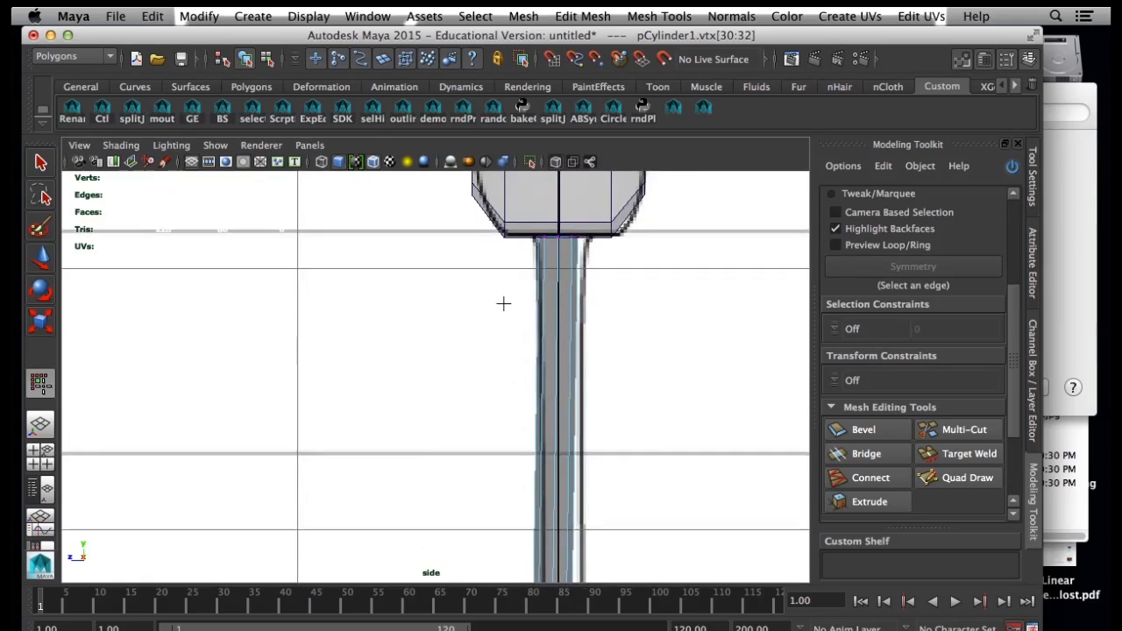
pyautogui.keyDown('alt'); pyautogui.moveTo(503, 303); pyautogui.dragTo(513, 330, button='middle'); pyautogui.keyUp('alt')
pyautogui.click(599, 280)
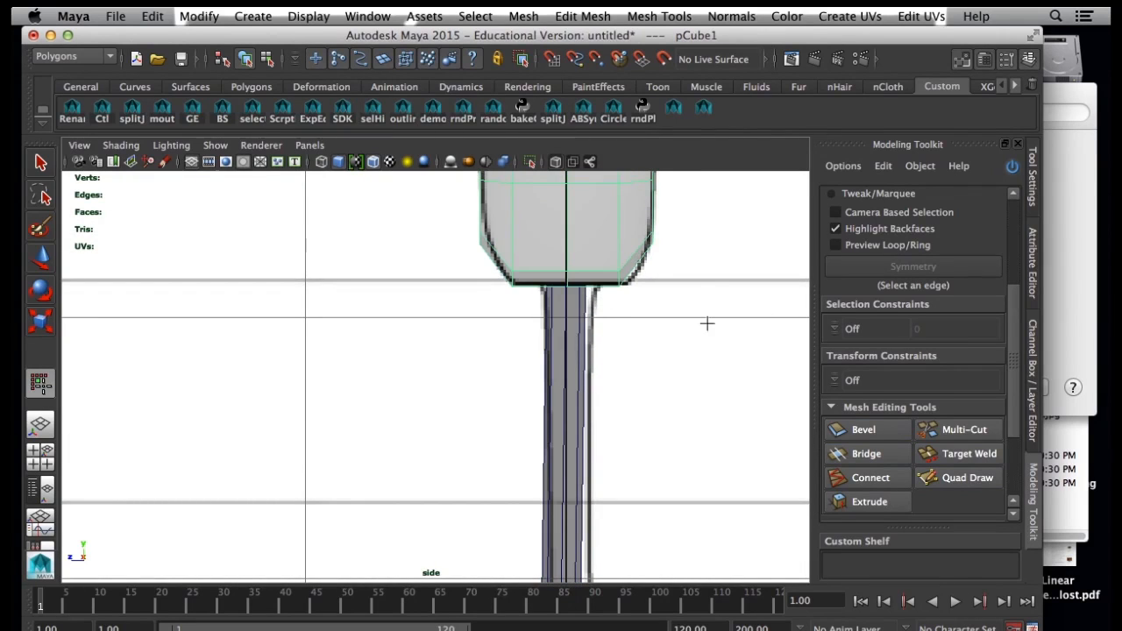
pyautogui.keyDown('alt'); pyautogui.moveTo(592, 341); pyautogui.dragTo(663, 331, button='right'); pyautogui.keyUp('alt')
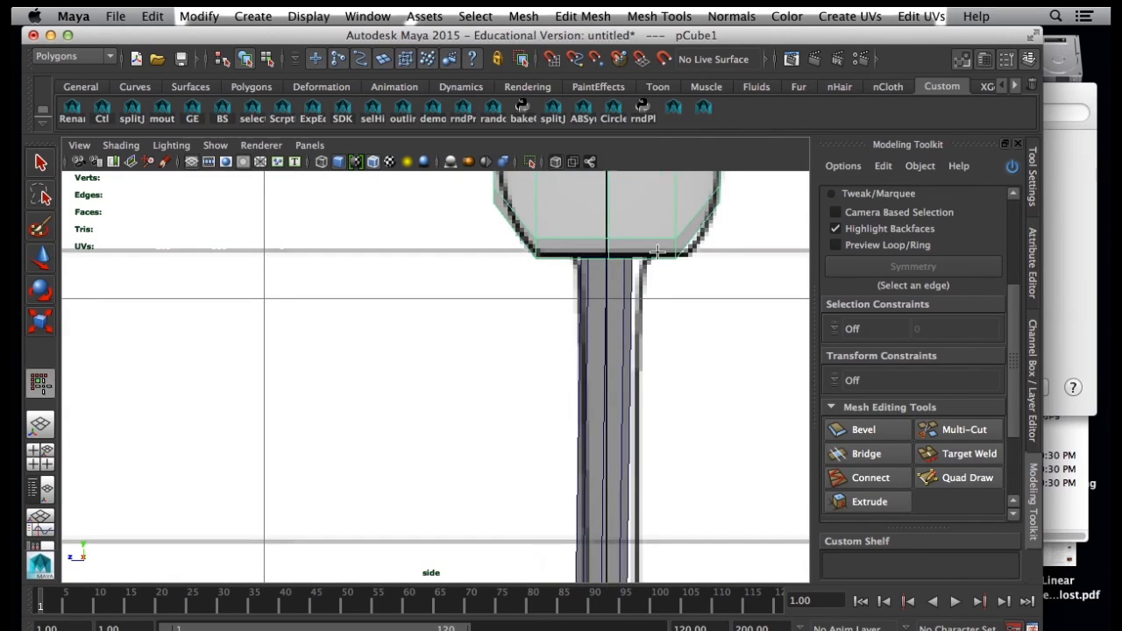
pyautogui.click(980, 436)
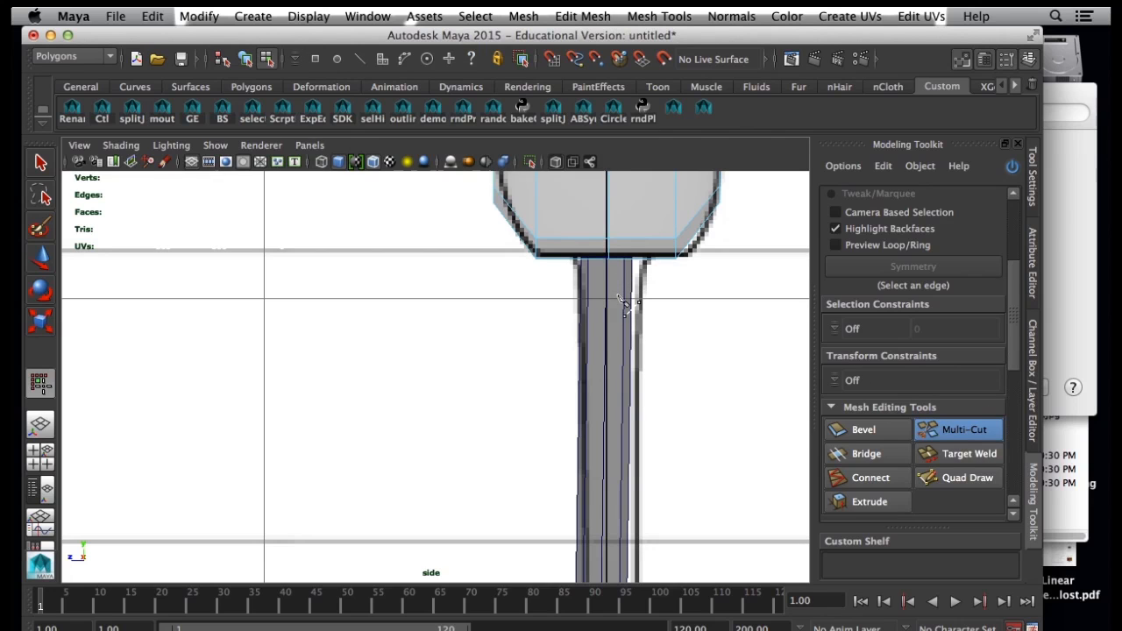
pyautogui.press('w')
pyautogui.click(643, 350)
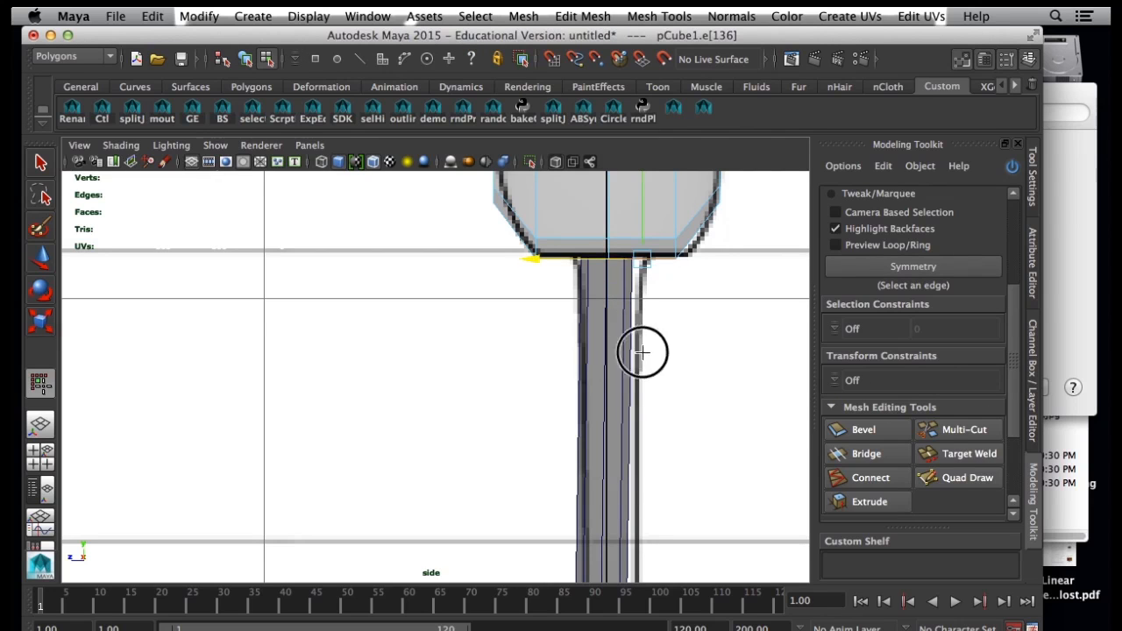
# Cut an edge loop around the leg just below the head with Multi-Cut and select the leg's topmost edge loop.
pyautogui.click(964, 429)
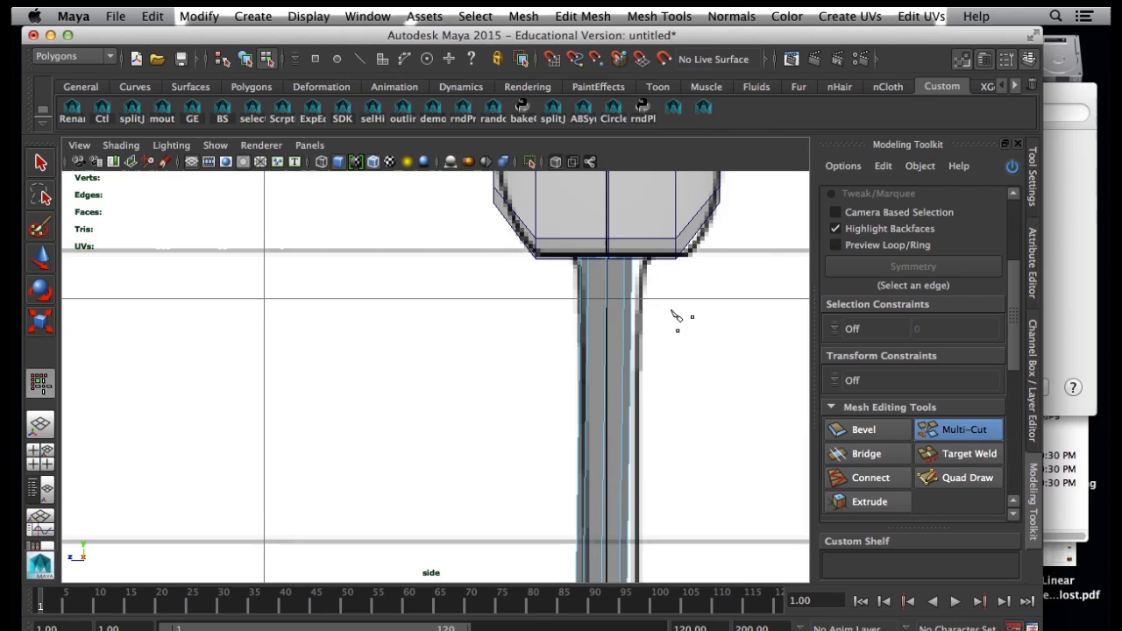
pyautogui.keyDown('ctrl'); pyautogui.click(623, 282); pyautogui.keyUp('ctrl')
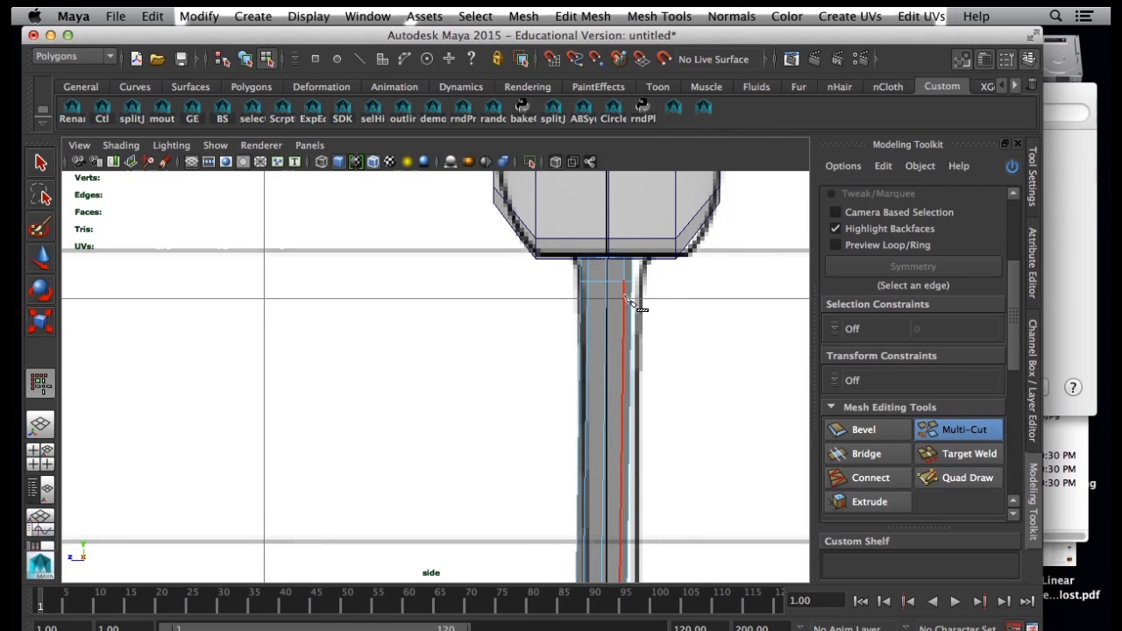
pyautogui.press('w')
pyautogui.doubleClick(618, 281)
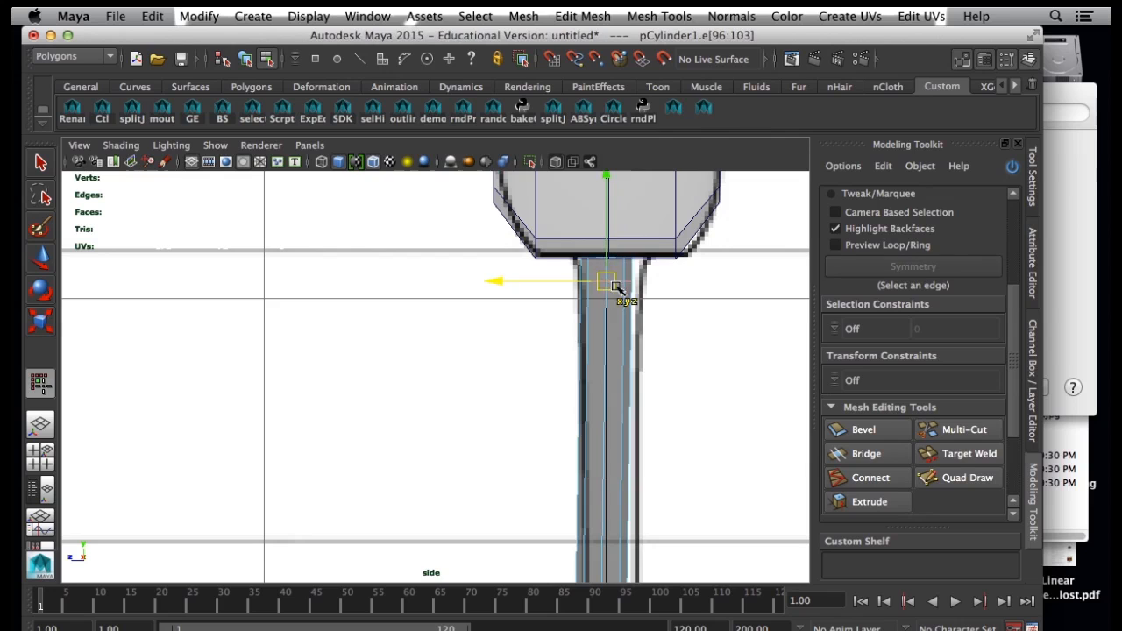
pyautogui.moveTo(606, 281); pyautogui.dragTo(612, 259)
pyautogui.doubleClick(613, 259)
# Select the leg's whole ankle edge loop in the side view and adjust its depth and position to follow the drawn ankle.
pyautogui.keyDown('alt'); pyautogui.moveTo(636, 429); pyautogui.dragTo(619, 335, button='middle'); pyautogui.keyUp('alt')
pyautogui.keyDown('alt'); pyautogui.moveTo(635, 561); pyautogui.dragTo(635, 294, button='middle'); pyautogui.keyUp('alt')
pyautogui.keyDown('alt'); pyautogui.moveTo(649, 561); pyautogui.dragTo(652, 211, button='middle'); pyautogui.keyUp('alt')
pyautogui.keyDown('alt'); pyautogui.moveTo(682, 423); pyautogui.dragTo(609, 466, button='right'); pyautogui.keyUp('alt')
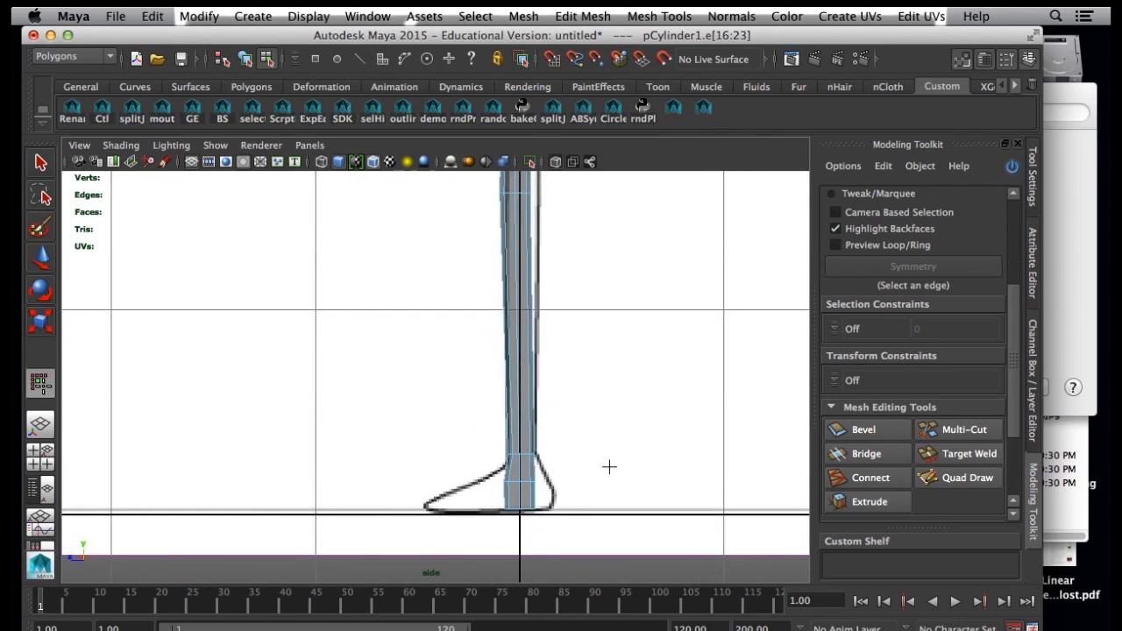
pyautogui.keyDown('alt'); pyautogui.moveTo(528, 466); pyautogui.dragTo(551, 366, button='middle'); pyautogui.keyUp('alt')
pyautogui.keyDown('alt'); pyautogui.moveTo(552, 366); pyautogui.dragTo(724, 440, button='right'); pyautogui.keyUp('alt')
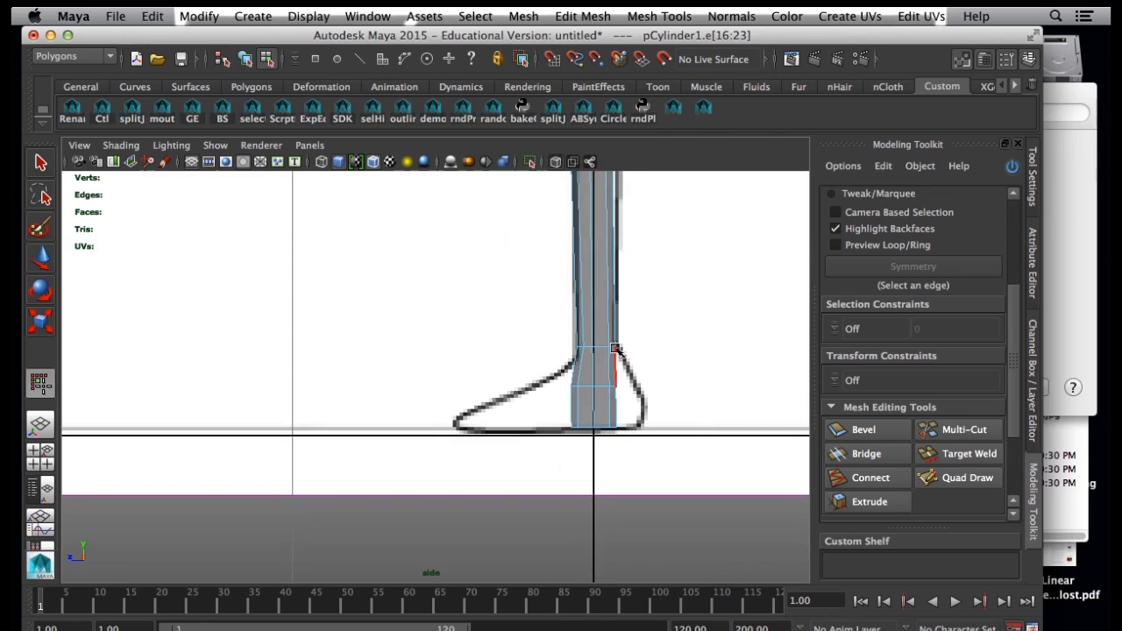
pyautogui.click(601, 350)
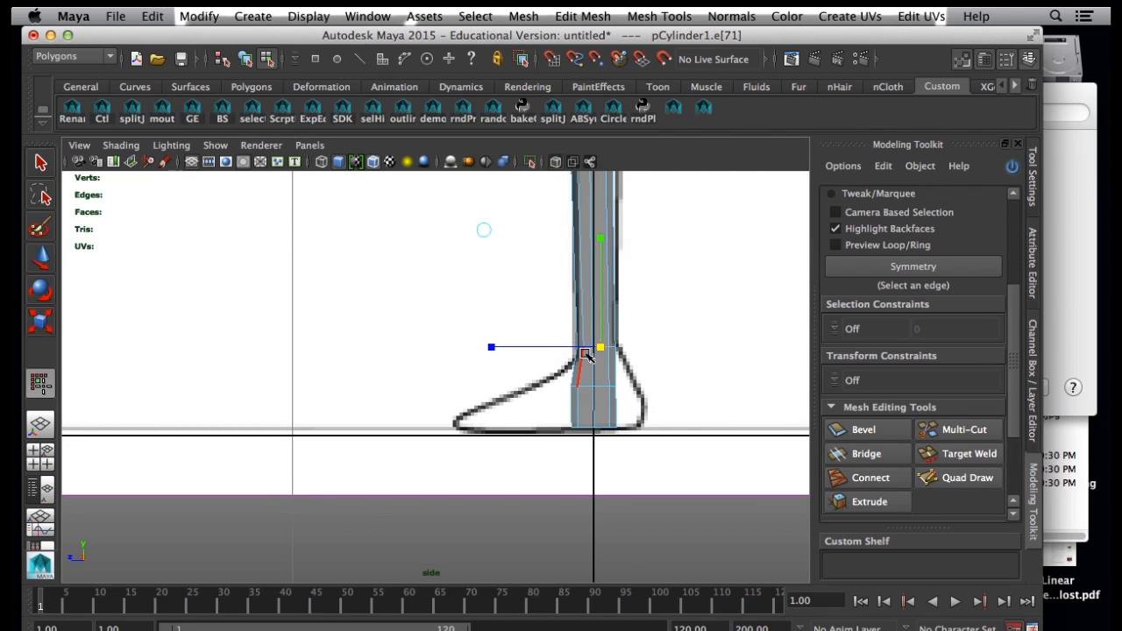
pyautogui.moveTo(601, 347); pyautogui.dragTo(598, 347)
pyautogui.click(648, 348)
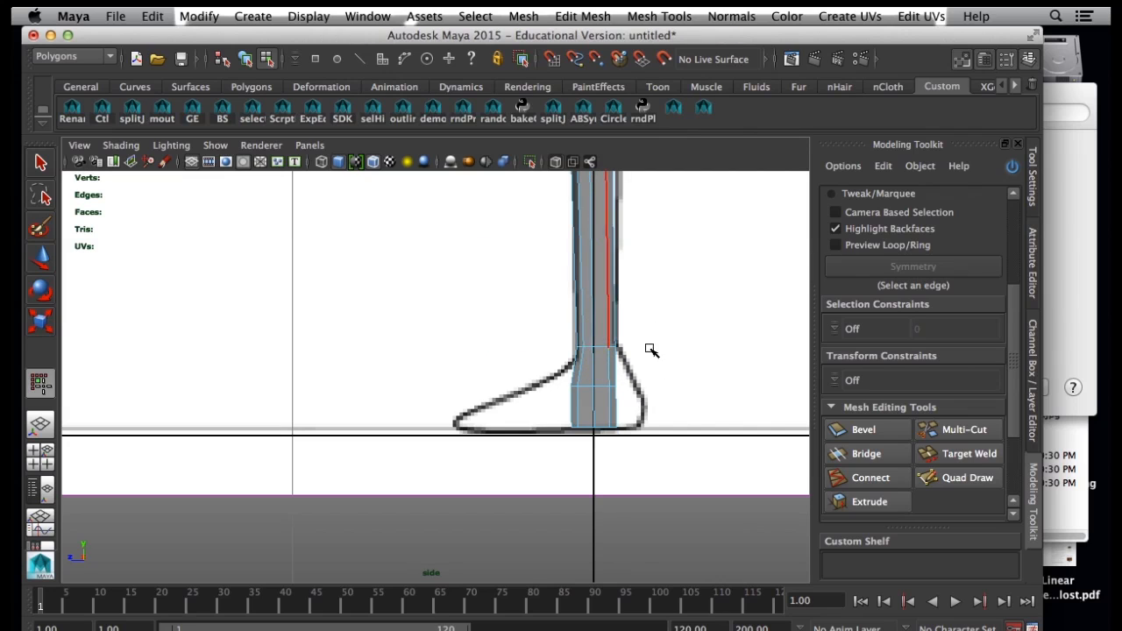
pyautogui.doubleClick(600, 348)
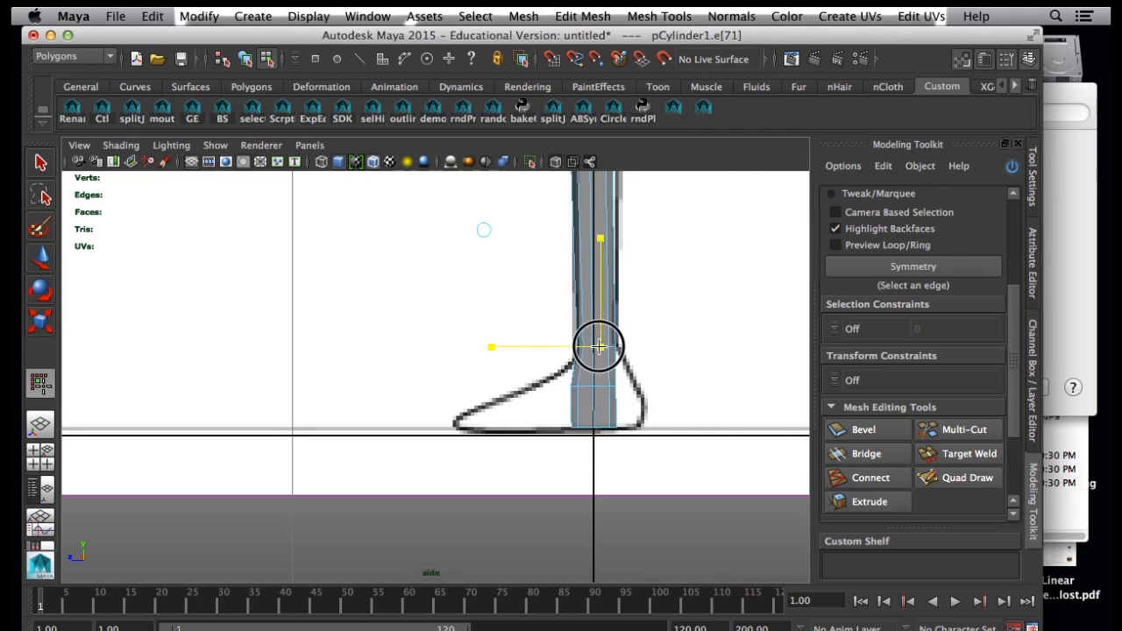
pyautogui.moveTo(596, 348)
pyautogui.mouseDown()
pyautogui.moveTo(554, 346)
pyautogui.moveTo(598, 348)
pyautogui.mouseUp()
pyautogui.press('r')
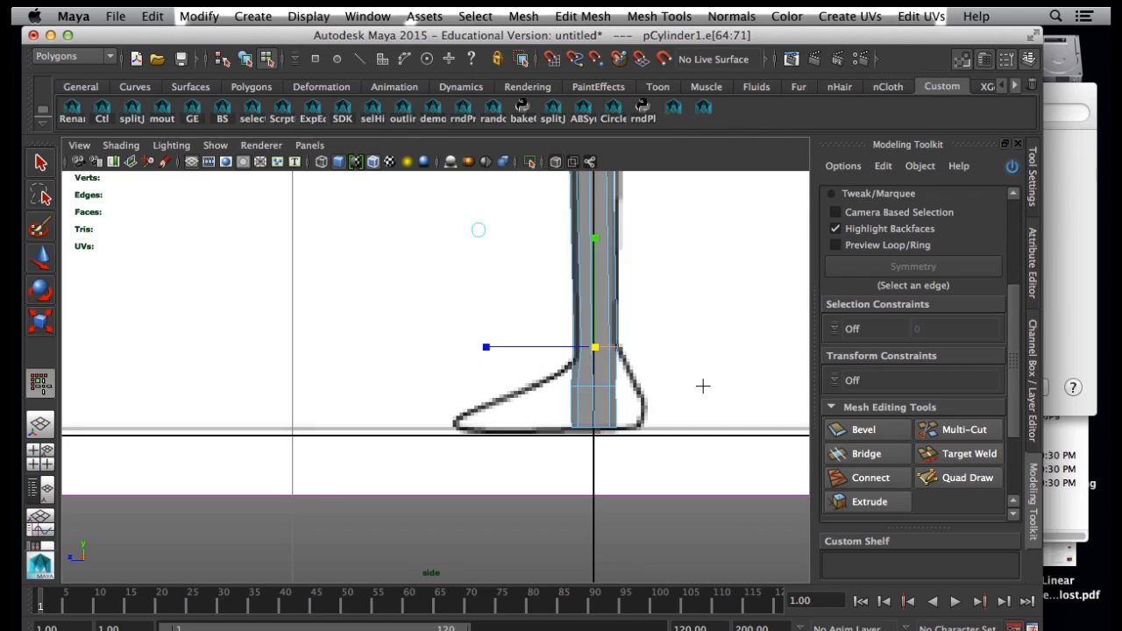
# Go back to the perspective view and return the leg to object mode.
pyautogui.scroll(-5, 526, 368)
pyautogui.press('space')
pyautogui.keyDown('alt'); pyautogui.moveTo(594, 311); pyautogui.dragTo(607, 238); pyautogui.keyUp('alt')
pyautogui.press('space')
pyautogui.keyDown('alt'); pyautogui.moveTo(635, 237); pyautogui.dragTo(550, 307, button='middle'); pyautogui.keyUp('alt')
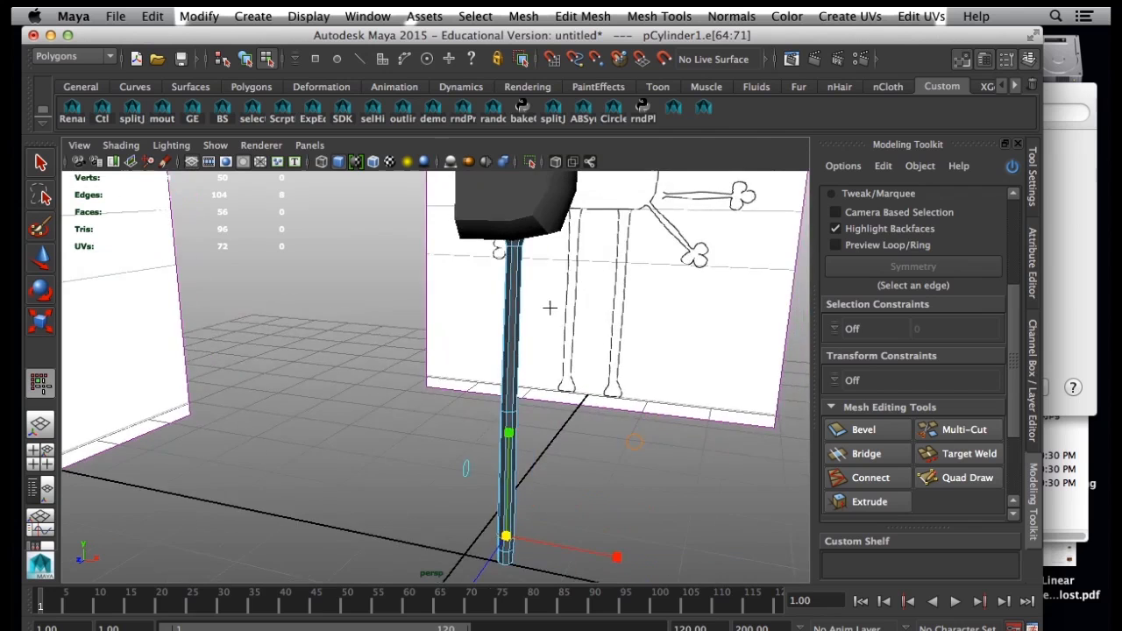
pyautogui.keyDown('alt'); pyautogui.moveTo(550, 307); pyautogui.dragTo(519, 300); pyautogui.keyUp('alt')
pyautogui.moveTo(515, 296); pyautogui.dragTo(552, 270, button='right')
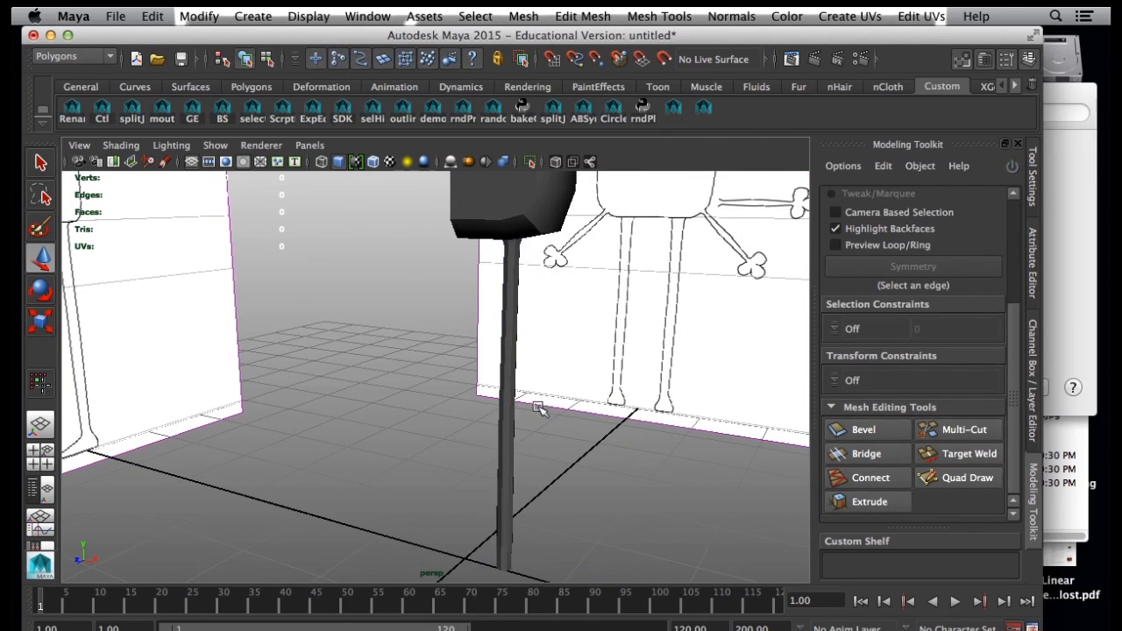
# Show the leg with smooth preview and check its shape from another angle.
pyautogui.click(508, 408)
pyautogui.press('3')
pyautogui.click(573, 459)
pyautogui.keyDown('alt'); pyautogui.moveTo(573, 458); pyautogui.dragTo(502, 434); pyautogui.keyUp('alt')
pyautogui.click(511, 441)
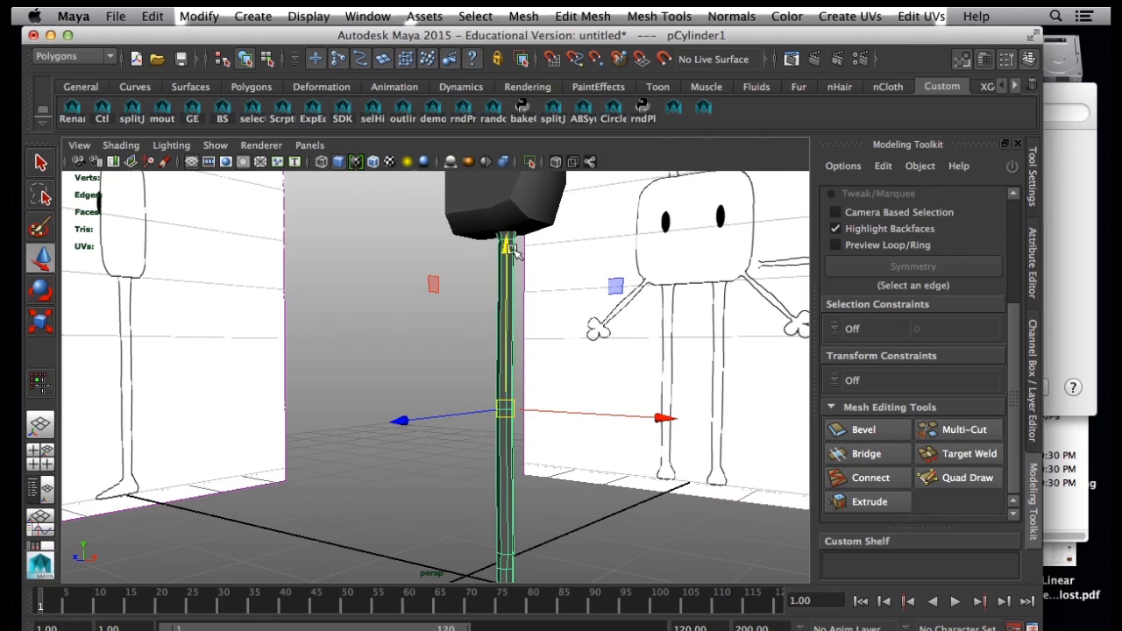
pyautogui.click(561, 483)
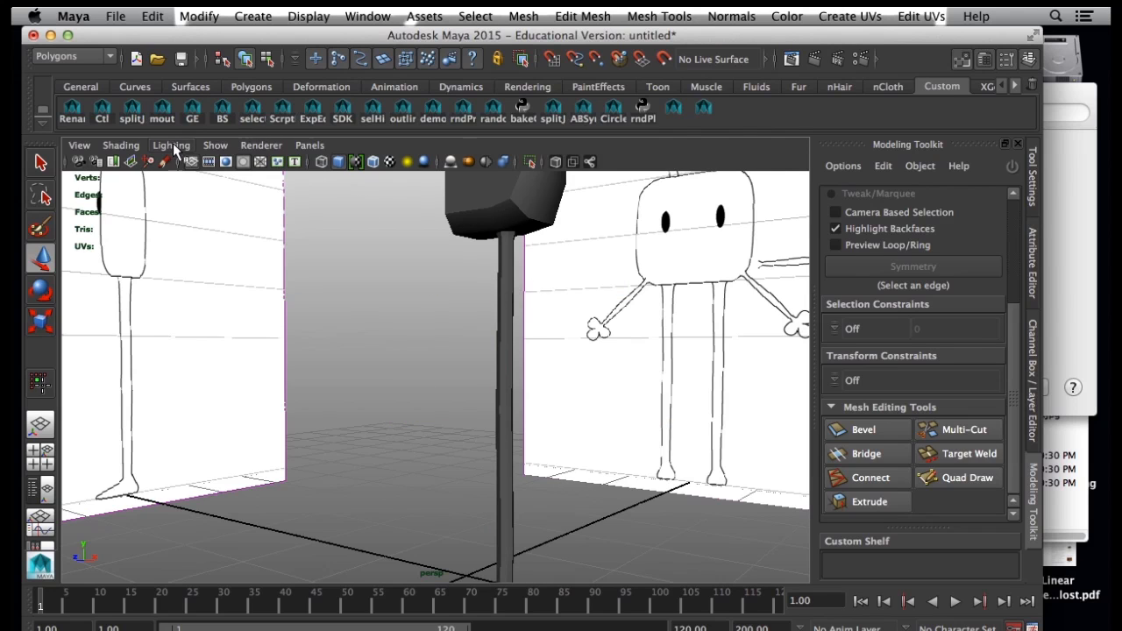
# Turn on Wireframe on Shaded in the perspective view and inspect the edges of the head and leg.
pyautogui.click(121, 146)
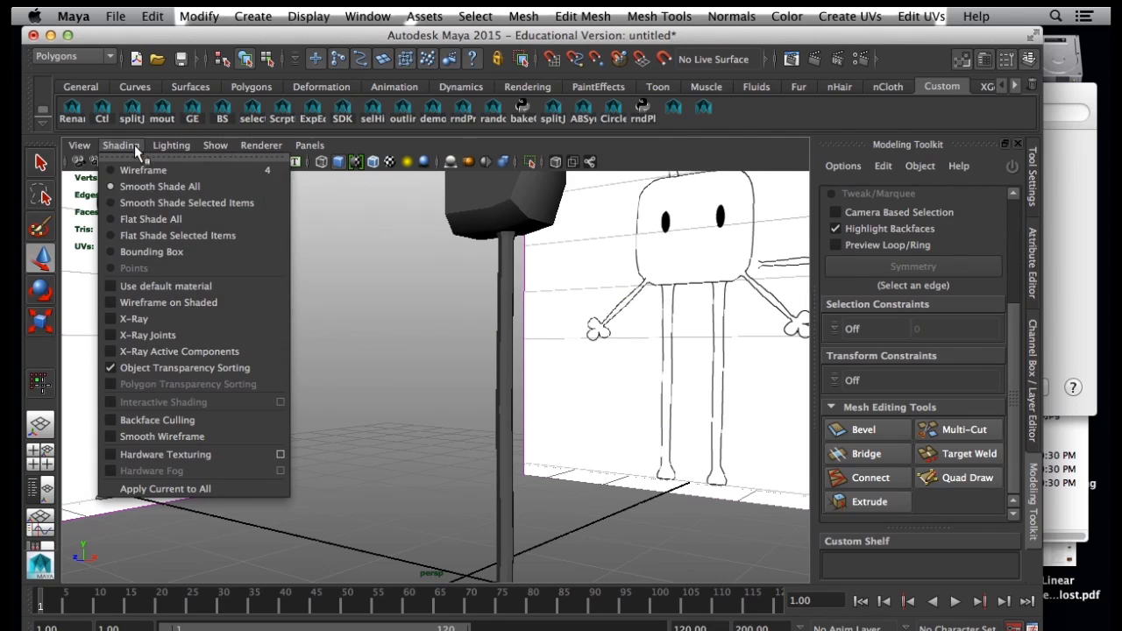
pyautogui.click(150, 302)
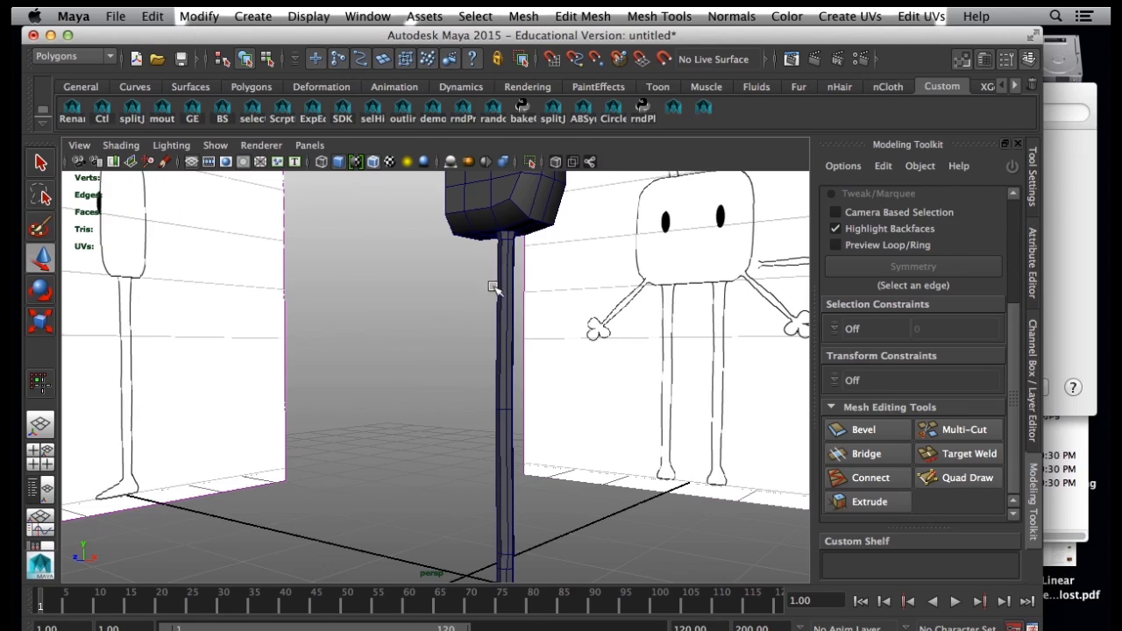
pyautogui.keyDown('alt'); pyautogui.moveTo(497, 310); pyautogui.dragTo(500, 305, button='middle'); pyautogui.keyUp('alt')
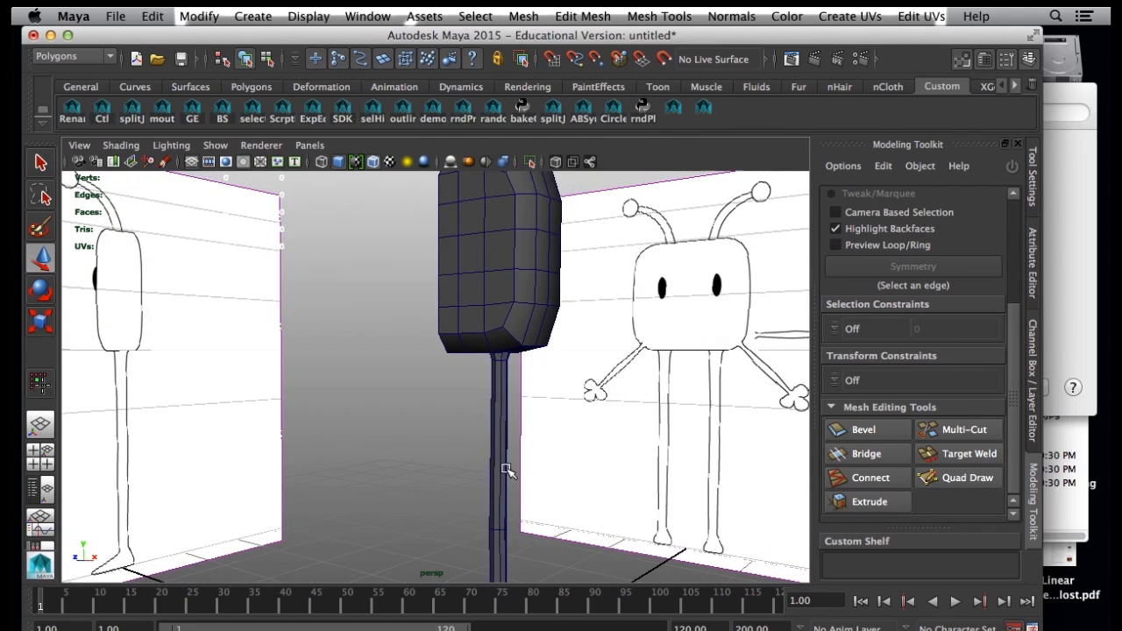
pyautogui.keyDown('alt'); pyautogui.moveTo(507, 470); pyautogui.dragTo(489, 362, button='middle'); pyautogui.keyUp('alt')
pyautogui.keyDown('alt'); pyautogui.moveTo(688, 439); pyautogui.dragTo(672, 300, button='middle'); pyautogui.keyUp('alt')
pyautogui.keyDown('alt'); pyautogui.moveTo(559, 289); pyautogui.dragTo(476, 318); pyautogui.keyUp('alt')
# Insert 4 evenly spaced edge loops into both the upper and lower sections of the leg with the Insert Edge Loop Tool.
pyautogui.click(475, 318)
pyautogui.click(655, 15)
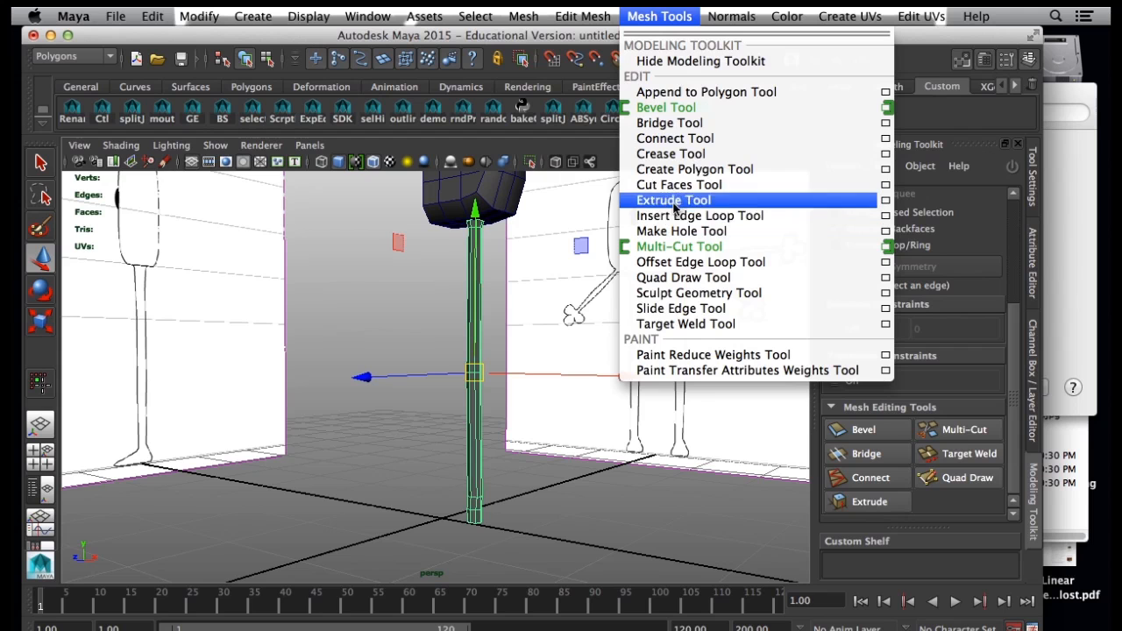
pyautogui.click(886, 216)
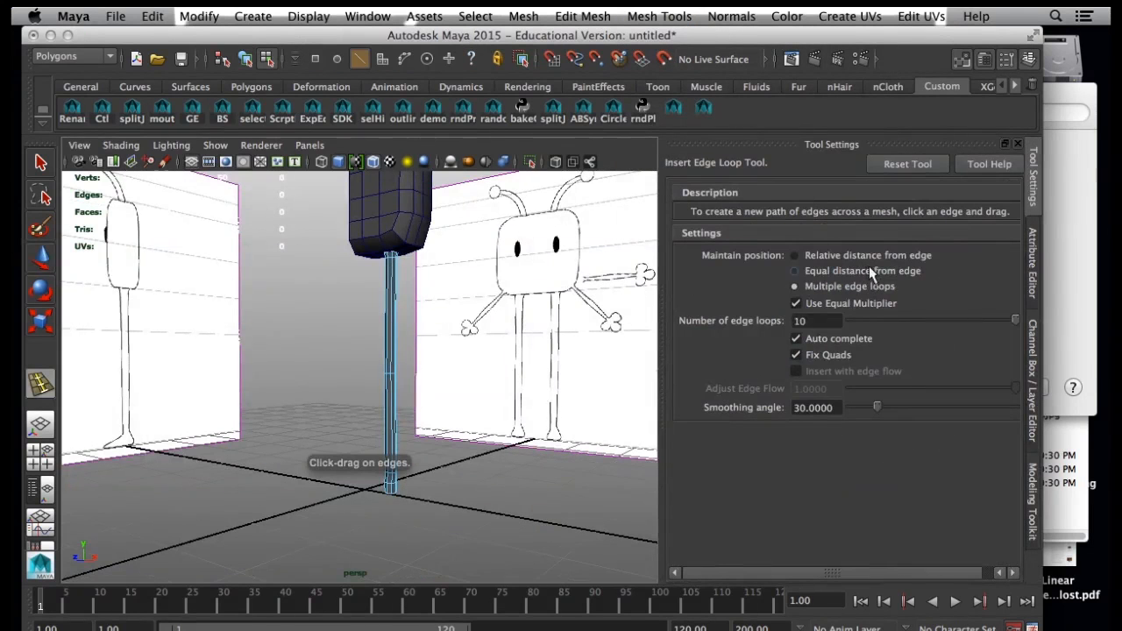
pyautogui.doubleClick(815, 320)
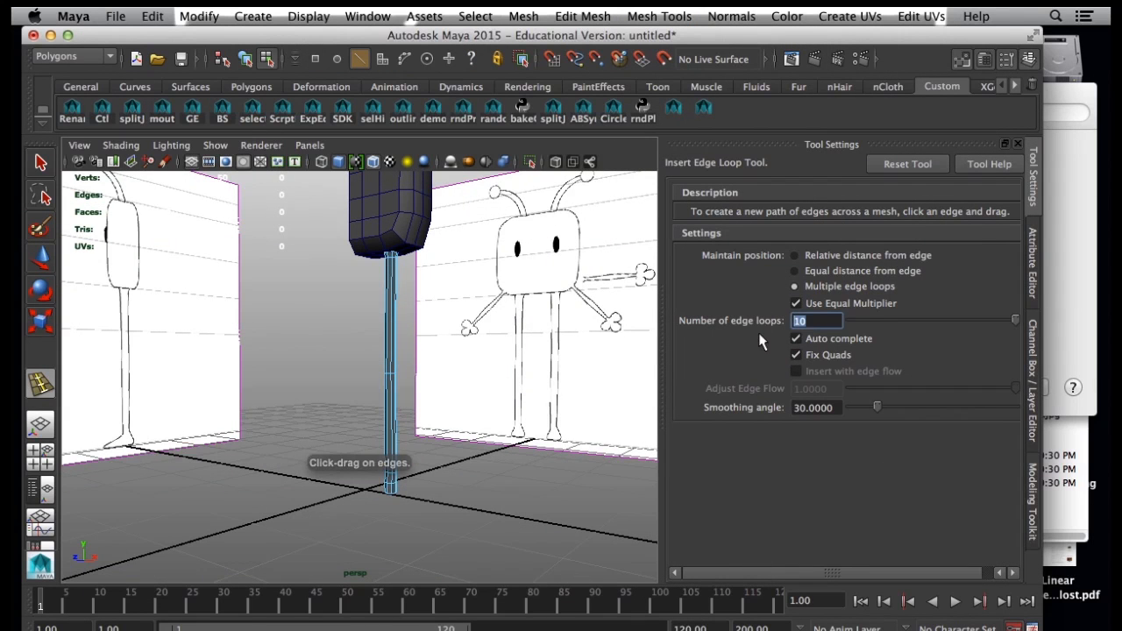
pyautogui.click(392, 318)
pyautogui.click(393, 410)
pyautogui.moveTo(367, 333)
pyautogui.keyDown('alt'); pyautogui.mouseDown()
pyautogui.moveTo(455, 328)
pyautogui.moveTo(386, 333)
pyautogui.mouseUp(); pyautogui.keyUp('alt')
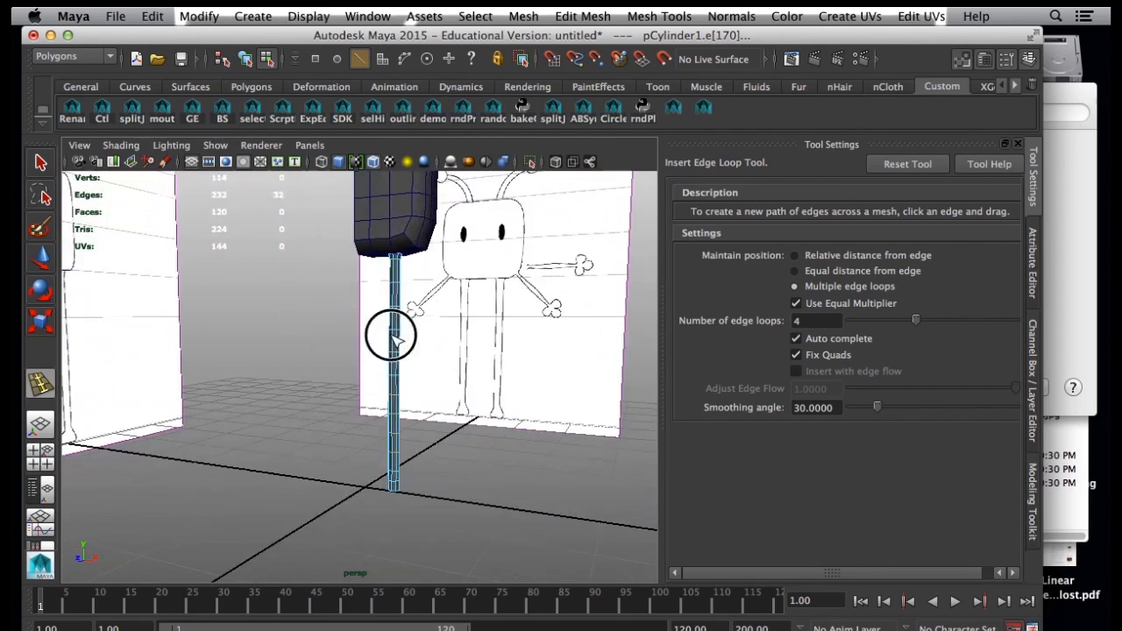
# Return the leg to object mode, select it and frame its bottom end over the foot drawing in the side view.
pyautogui.moveTo(419, 384)
pyautogui.keyDown('alt'); pyautogui.mouseDown()
pyautogui.moveTo(310, 371)
pyautogui.moveTo(424, 386)
pyautogui.mouseUp(); pyautogui.keyUp('alt')
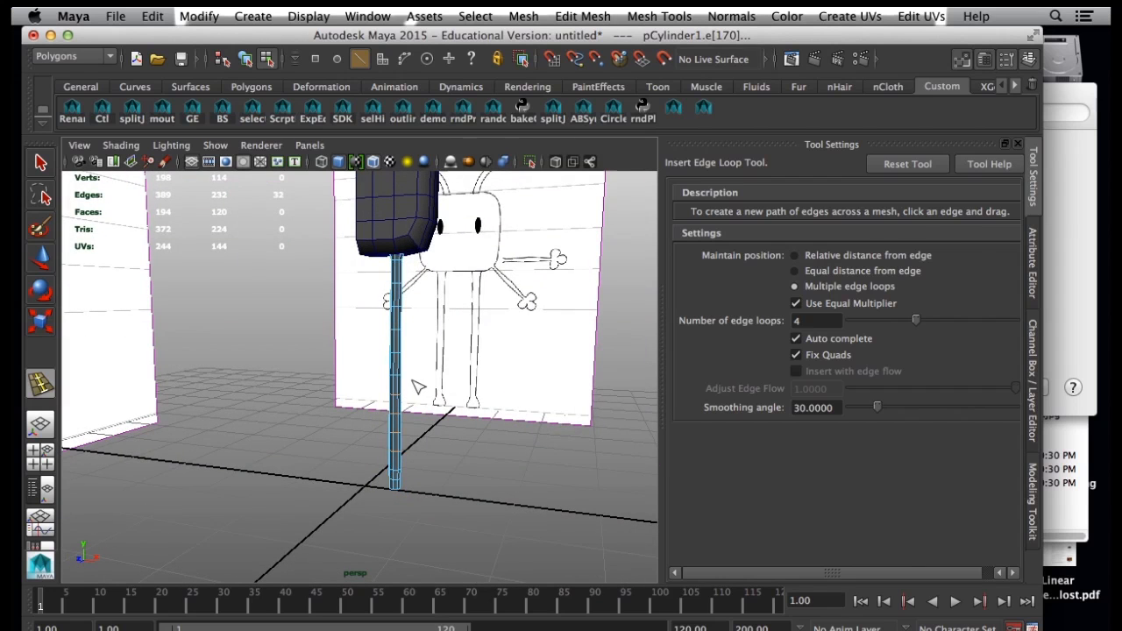
pyautogui.press('w')
pyautogui.moveTo(388, 298); pyautogui.dragTo(465, 278, button='right')
pyautogui.click(396, 449)
pyautogui.press('space')
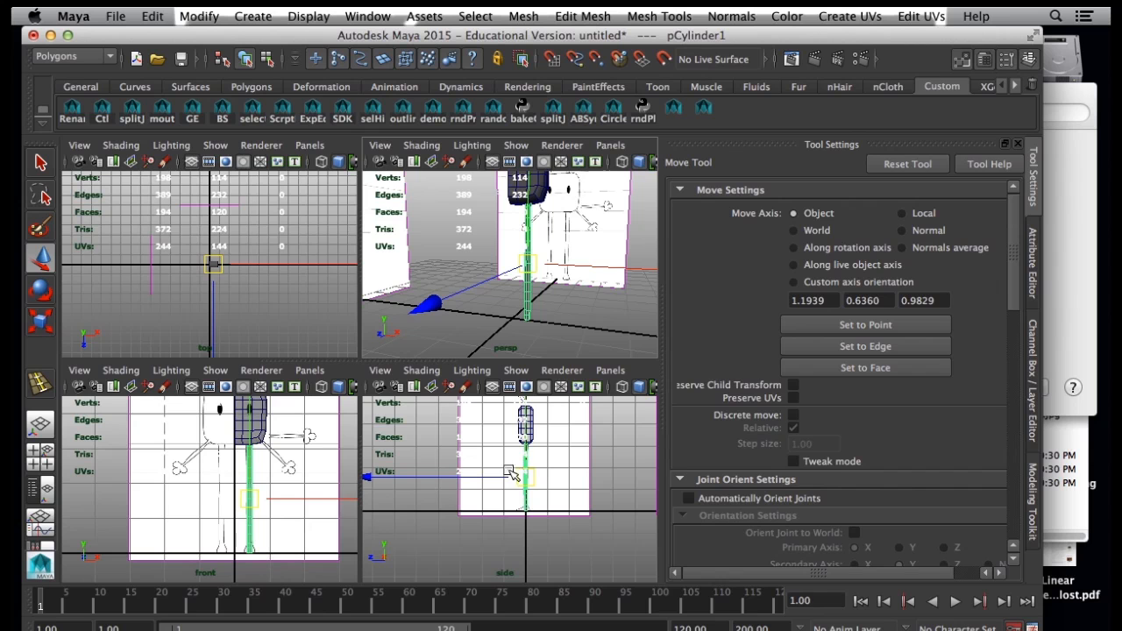
pyautogui.press('space')
pyautogui.scroll(6, 355, 425)
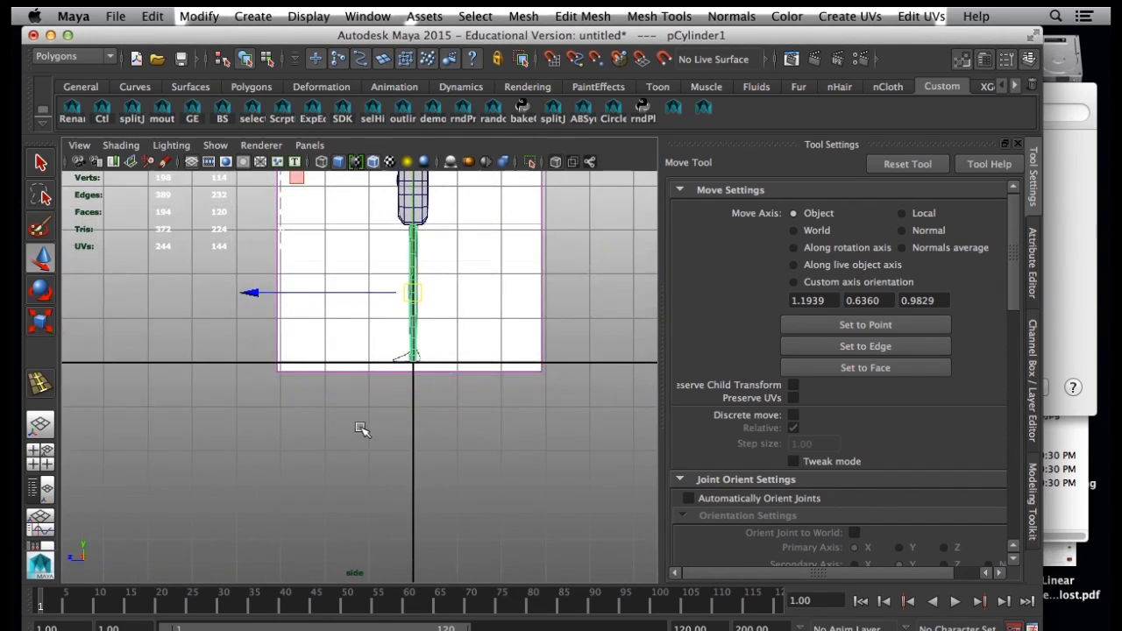
pyautogui.keyDown('alt'); pyautogui.moveTo(450, 375); pyautogui.dragTo(365, 460, button='middle'); pyautogui.keyUp('alt')
pyautogui.keyDown('alt'); pyautogui.moveTo(366, 460); pyautogui.dragTo(518, 494, button='right'); pyautogui.keyUp('alt')
pyautogui.keyDown('alt'); pyautogui.moveTo(408, 465); pyautogui.dragTo(424, 466); pyautogui.keyUp('alt')
pyautogui.keyDown('alt'); pyautogui.moveTo(437, 460); pyautogui.dragTo(376, 397, button='middle'); pyautogui.keyUp('alt')
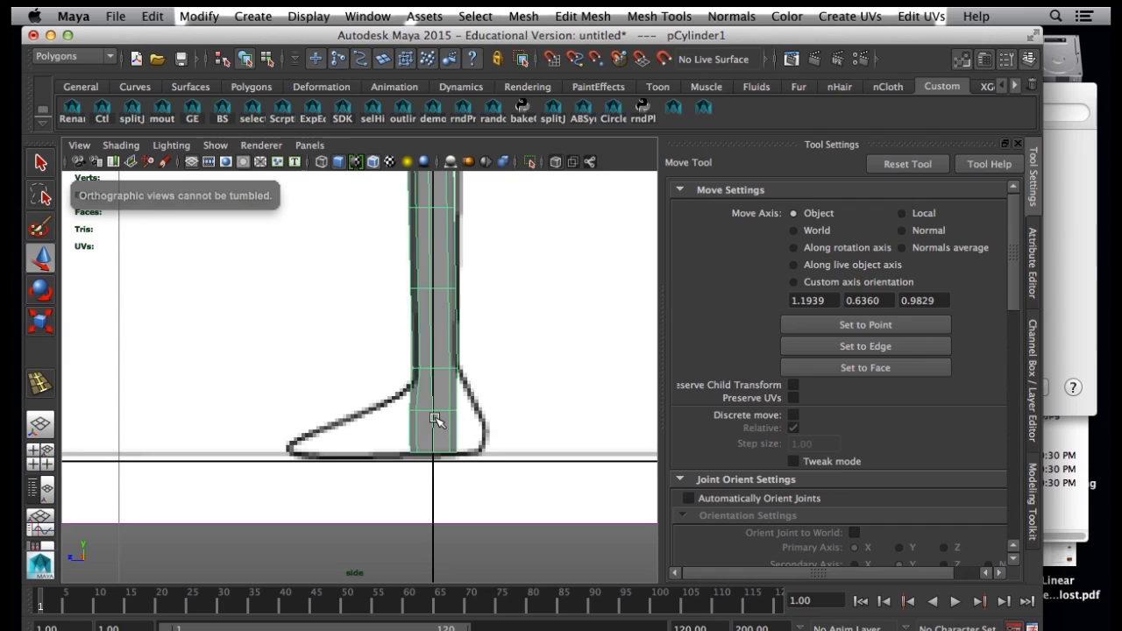
# Pull the back vertices at the leg's bottom out to the heel outline and lower the second-lowest vertex row.
pyautogui.moveTo(434, 299); pyautogui.dragTo(435, 340, button='right')
pyautogui.click(464, 427)
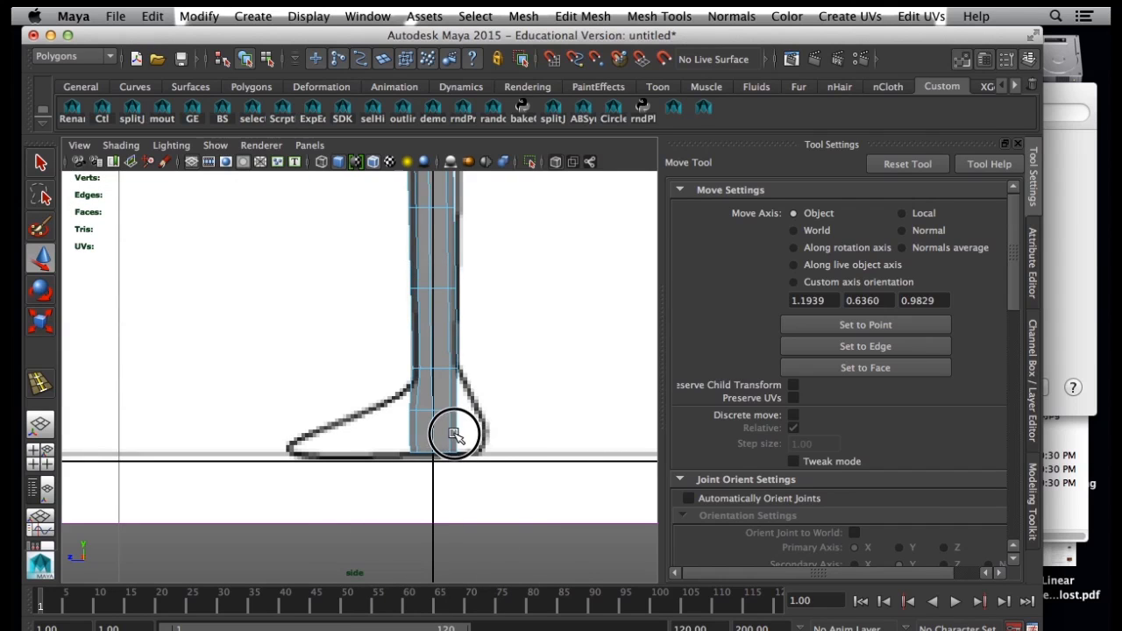
pyautogui.moveTo(290, 431); pyautogui.dragTo(321, 431)
pyautogui.moveTo(454, 299); pyautogui.dragTo(377, 302, button='right')
pyautogui.moveTo(505, 396); pyautogui.dragTo(390, 438)
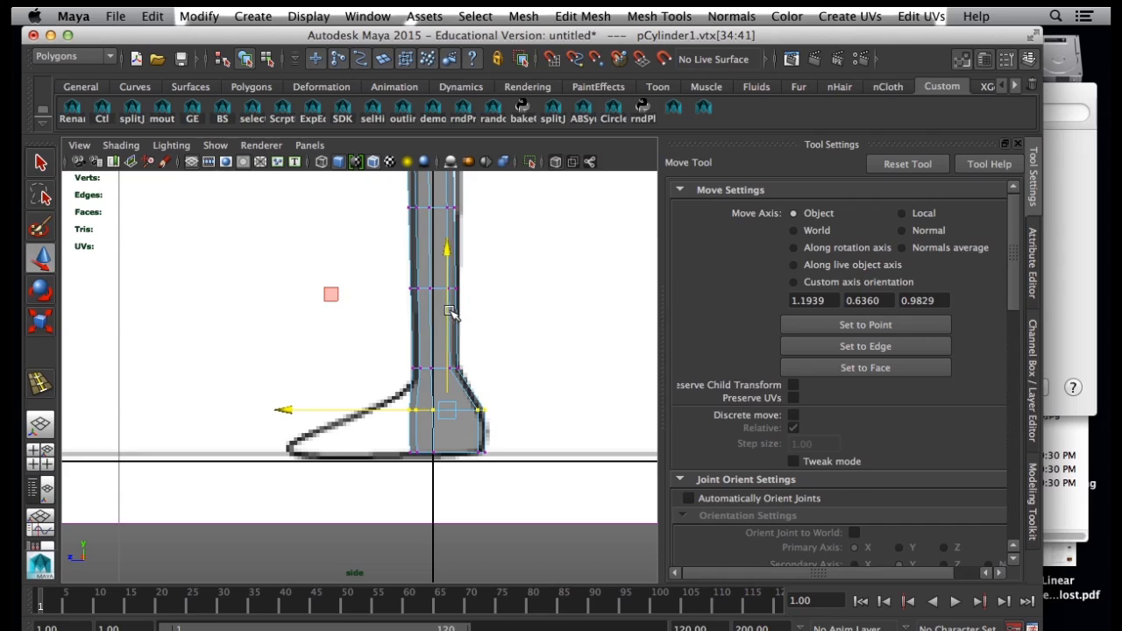
pyautogui.moveTo(448, 311); pyautogui.dragTo(448, 335)
# Select the four front faces at the leg's bottom end and check the selection in the perspective view.
pyautogui.moveTo(411, 301); pyautogui.dragTo(410, 350, button='right')
pyautogui.moveTo(395, 408)
pyautogui.mouseDown()
pyautogui.moveTo(410, 443)
pyautogui.moveTo(413, 405)
pyautogui.mouseUp()
pyautogui.press('space')
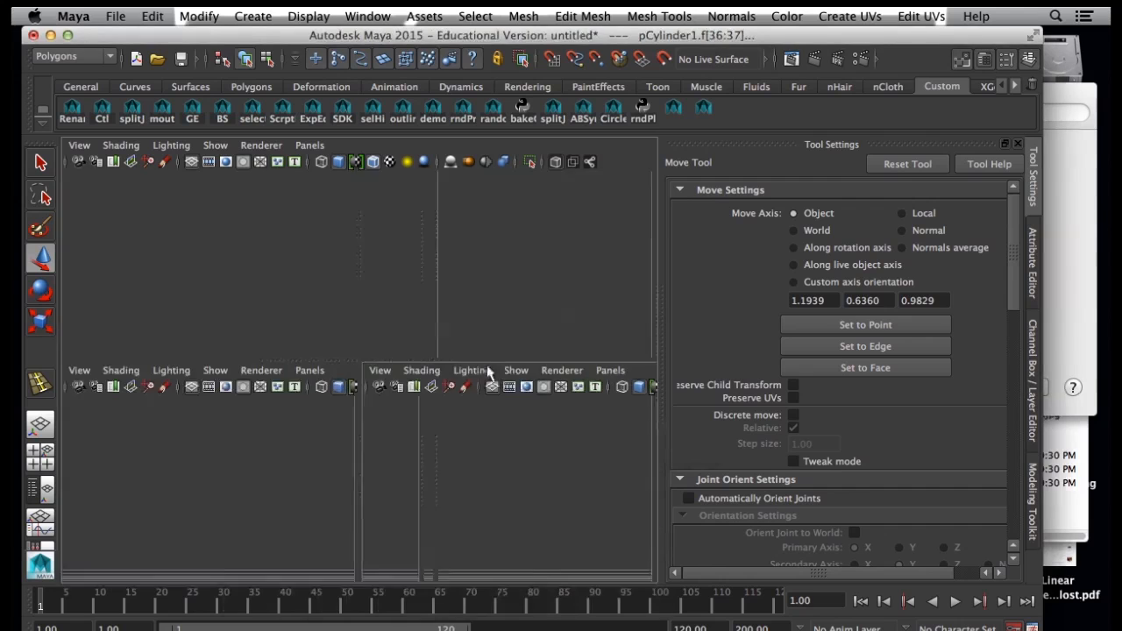
pyautogui.press('space')
pyautogui.scroll(5, 495, 390)
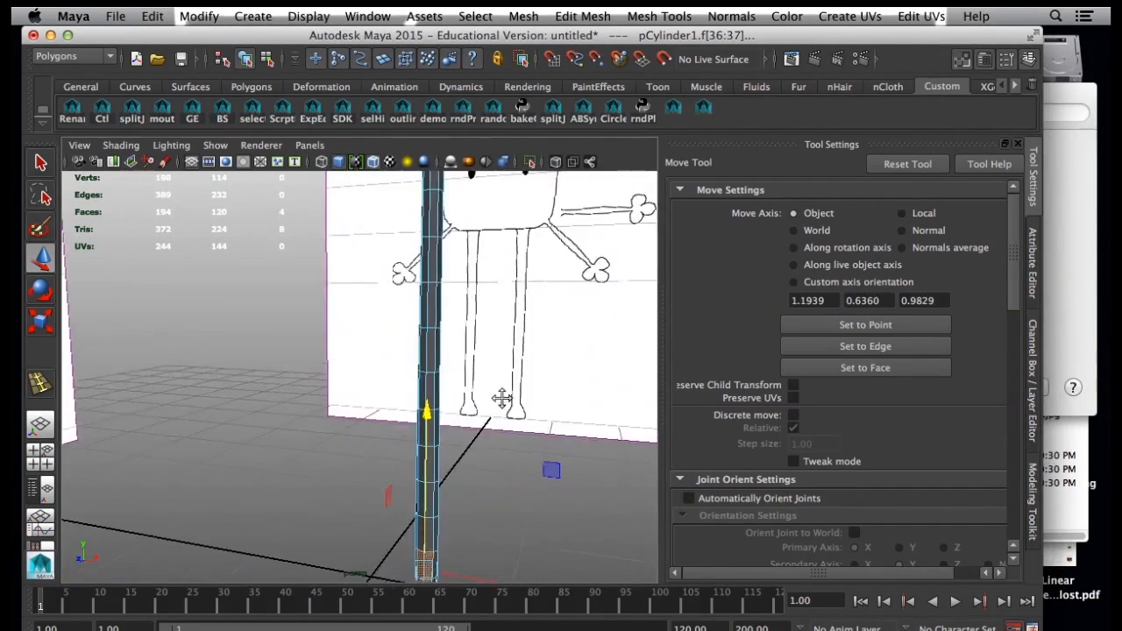
pyautogui.keyDown('alt'); pyautogui.moveTo(500, 400); pyautogui.dragTo(528, 302, button='middle'); pyautogui.keyUp('alt')
pyautogui.keyDown('alt'); pyautogui.moveTo(465, 449); pyautogui.dragTo(527, 426); pyautogui.keyUp('alt')
# In the front view, widen the lowest ring of leg faces with the Scale Tool to match the foot outline.
pyautogui.press('space')
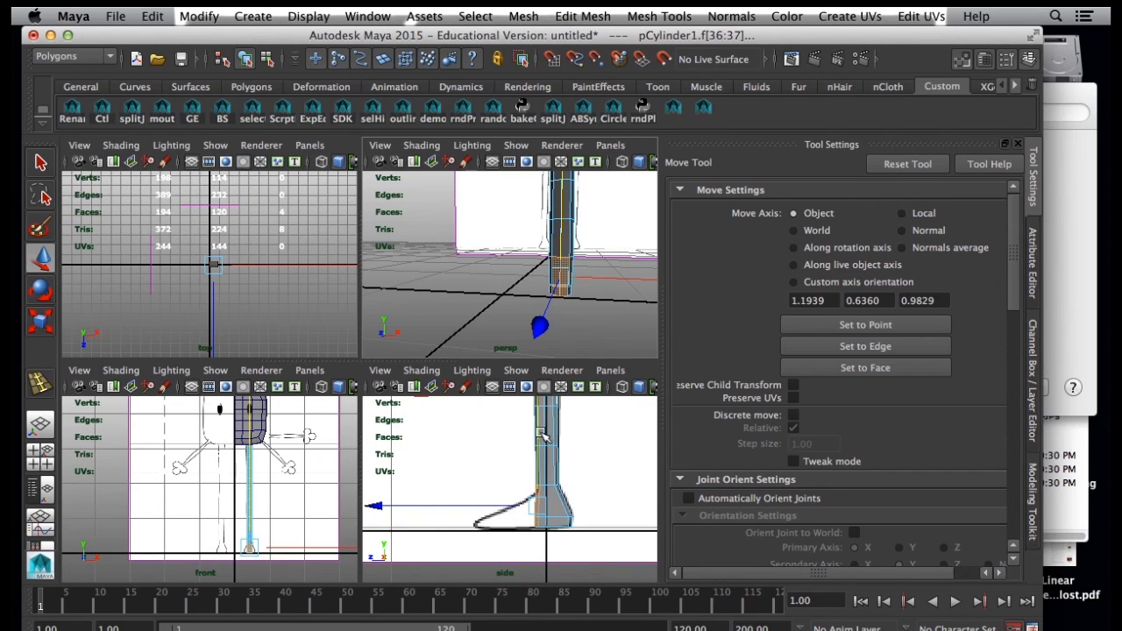
pyautogui.press('space')
pyautogui.scroll(5, 628, 484)
pyautogui.keyDown('alt'); pyautogui.moveTo(628, 482); pyautogui.dragTo(473, 404, button='middle'); pyautogui.keyUp('alt')
pyautogui.scroll(3, 445, 457)
pyautogui.moveTo(456, 442); pyautogui.dragTo(388, 440)
pyautogui.press('r')
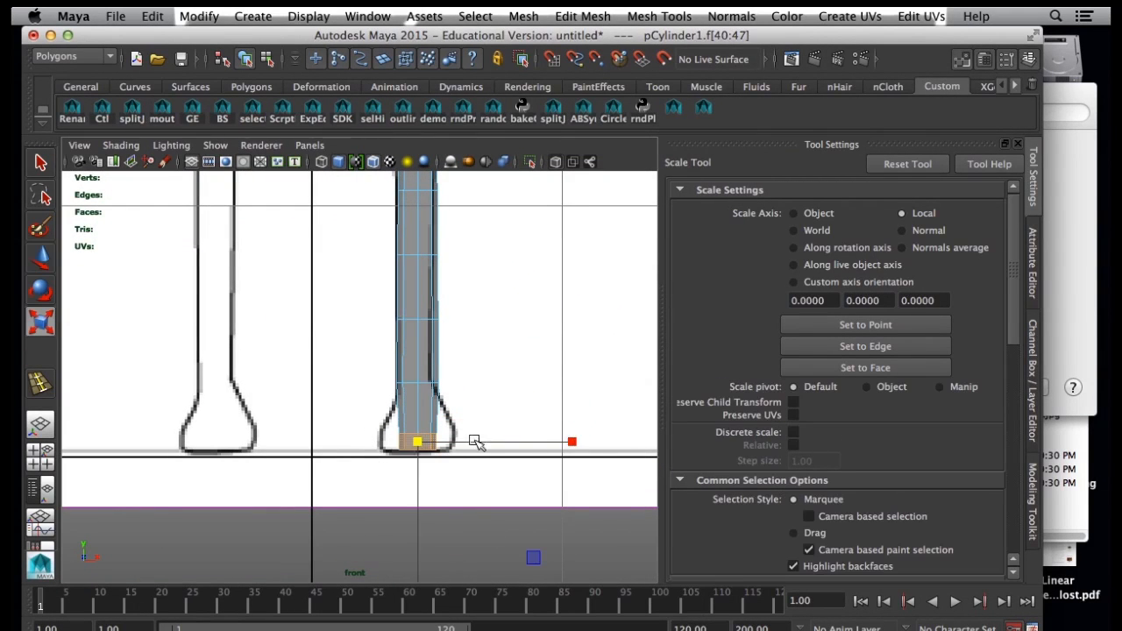
pyautogui.moveTo(575, 444); pyautogui.dragTo(727, 441)
# Select the four front faces of the flared foot and extrude them forward to the toe with a Local Z of 11.37.
pyautogui.click(428, 412)
pyautogui.keyDown('shift'); pyautogui.click(408, 421); pyautogui.keyUp('shift')
pyautogui.keyDown('shift'); pyautogui.click(433, 442); pyautogui.keyUp('shift')
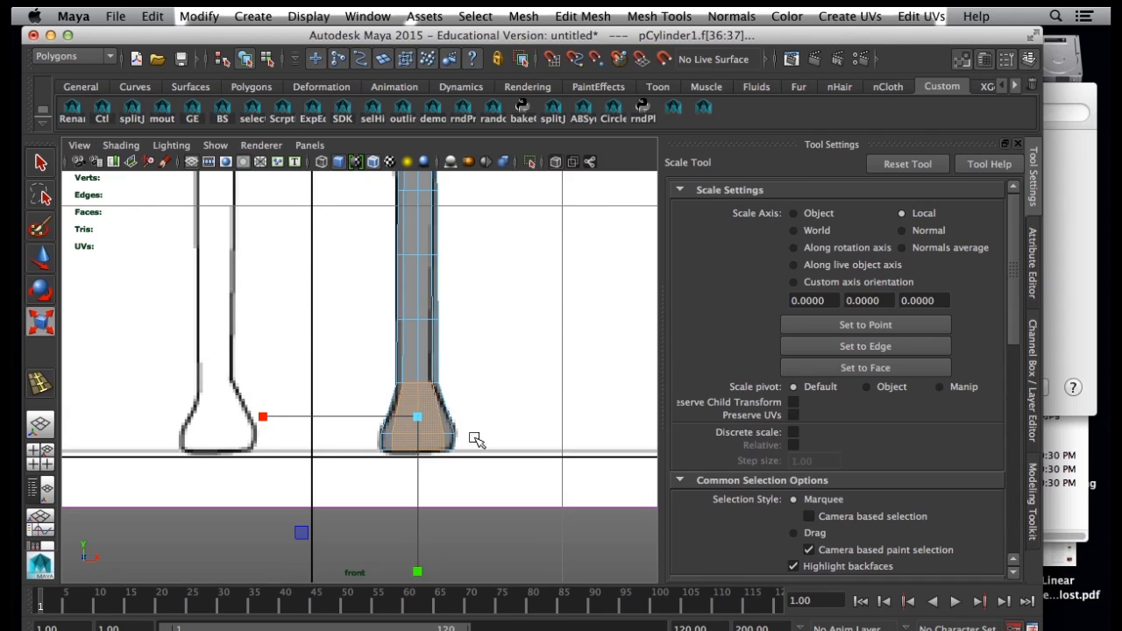
pyautogui.press('space')
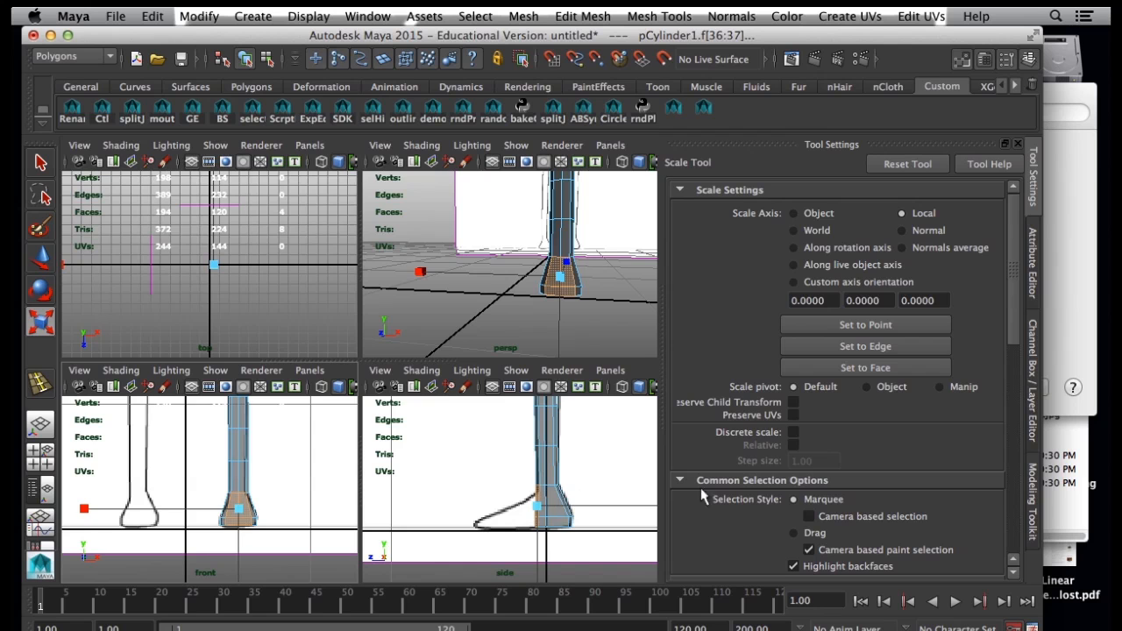
pyautogui.click(1035, 491)
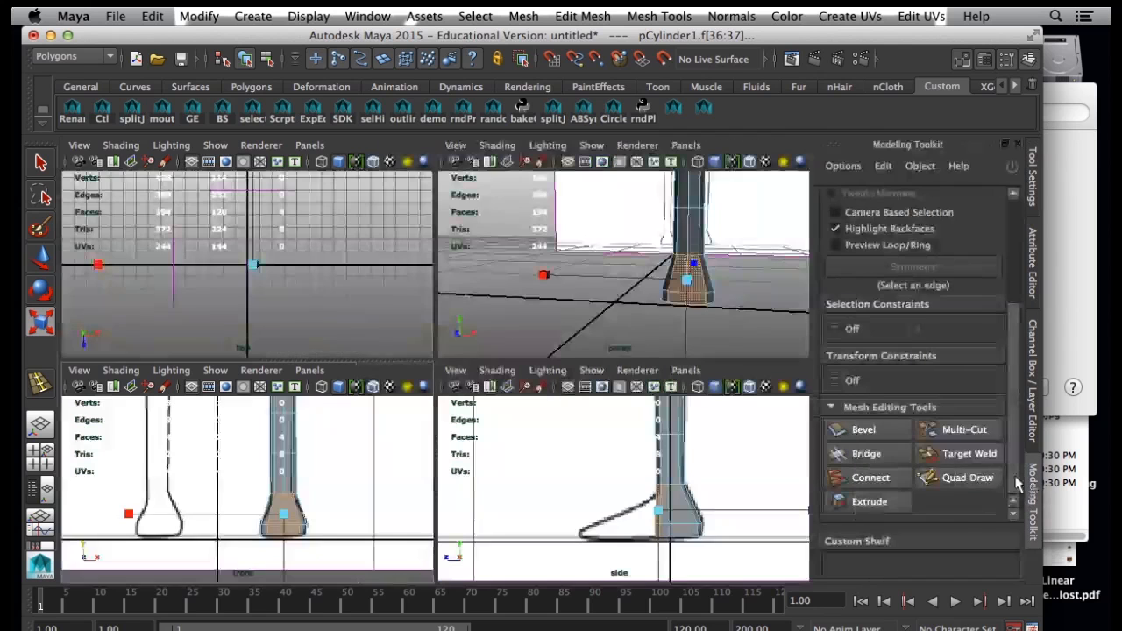
pyautogui.click(866, 501)
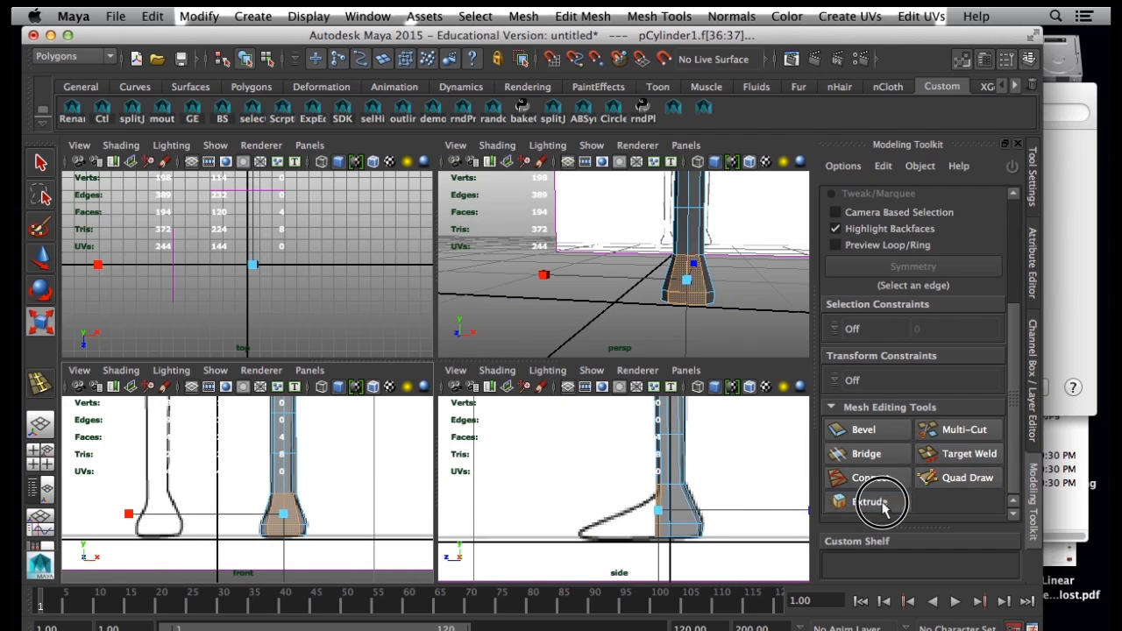
pyautogui.moveTo(1014, 420); pyautogui.dragTo(1014, 473)
pyautogui.click(893, 510)
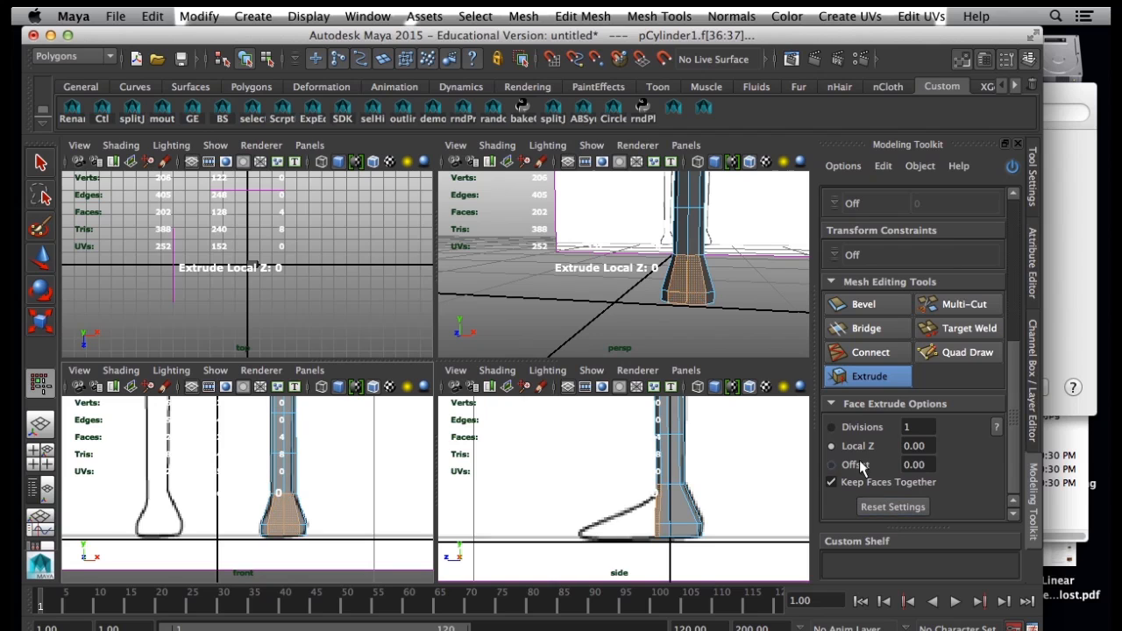
pyautogui.moveTo(652, 518); pyautogui.dragTo(724, 517)
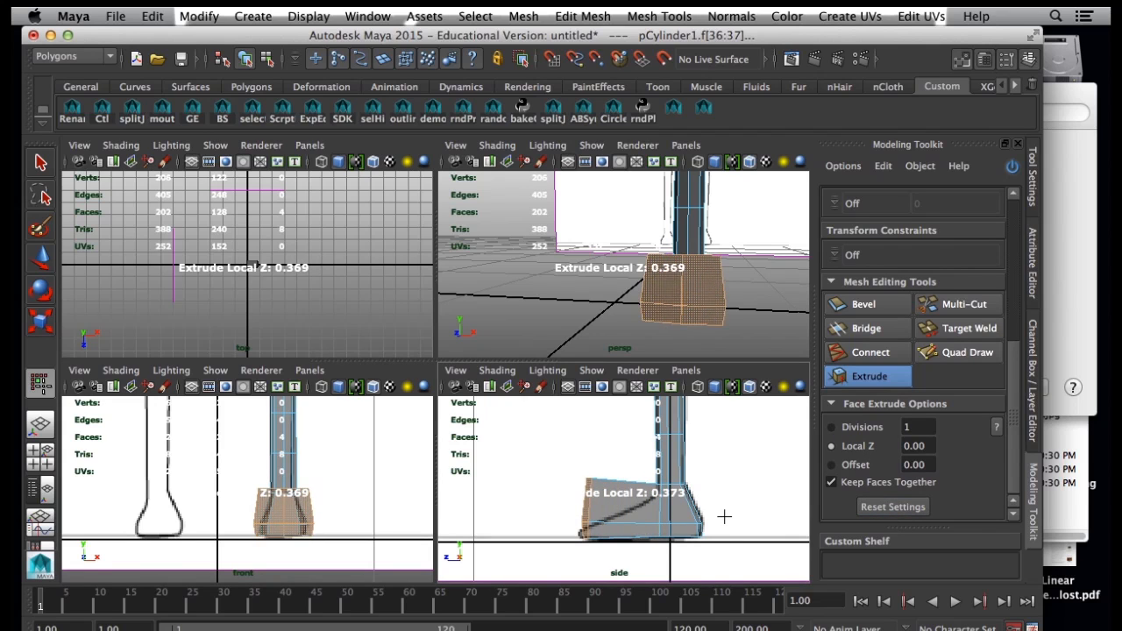
# Set the toe extrusion to 3 divisions with an offset of 0.61.
pyautogui.click(830, 427)
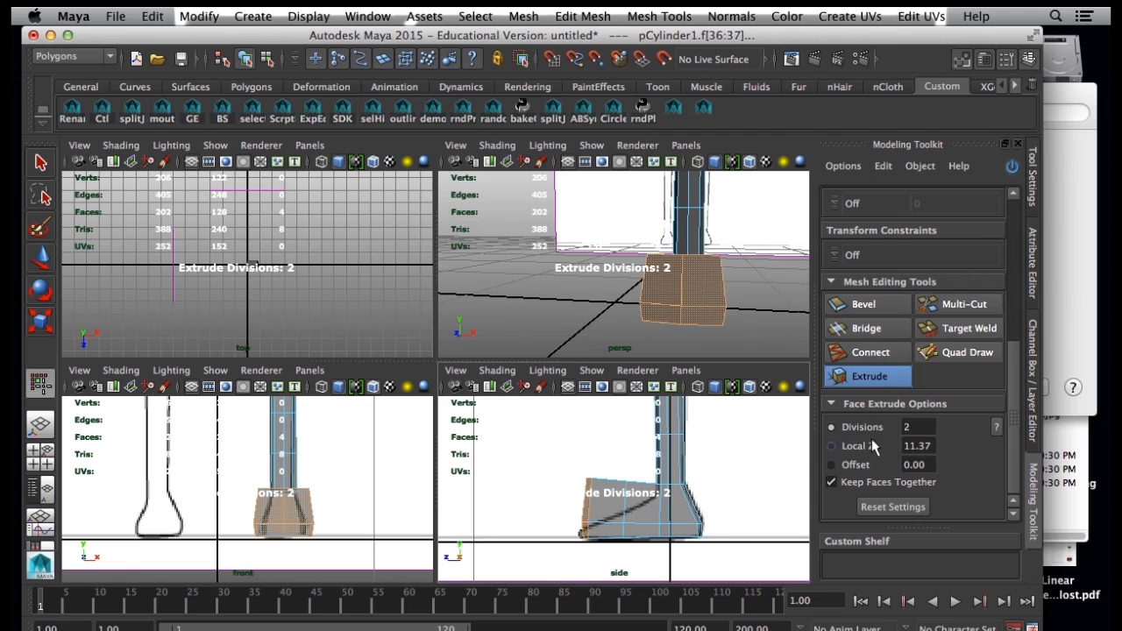
pyautogui.click(906, 428)
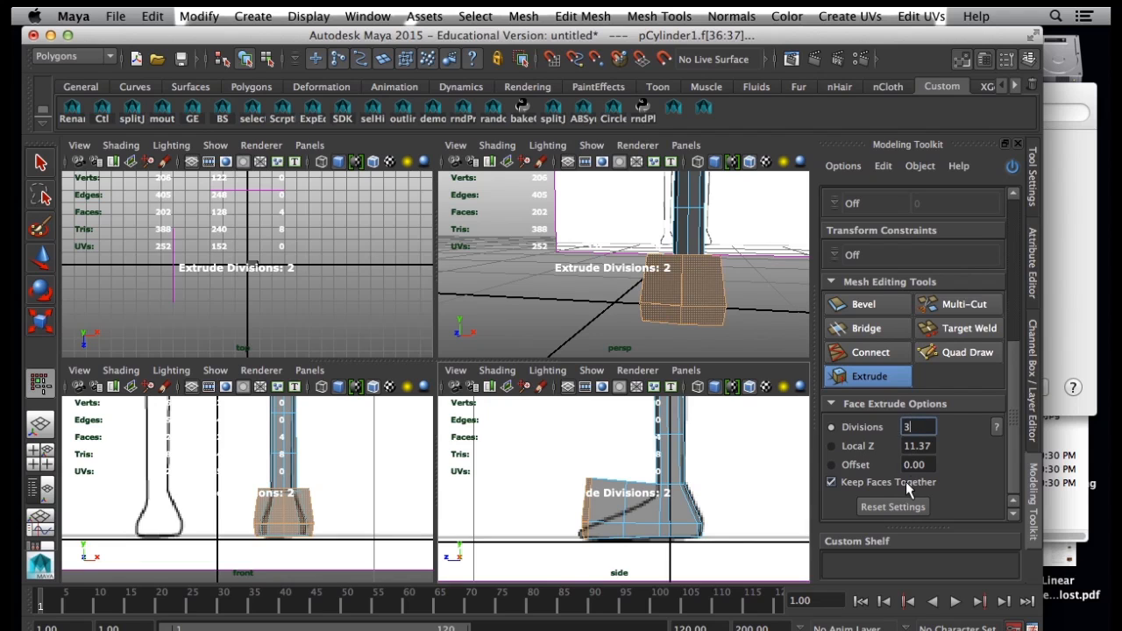
pyautogui.click(864, 469)
pyautogui.moveTo(687, 488); pyautogui.dragTo(764, 488)
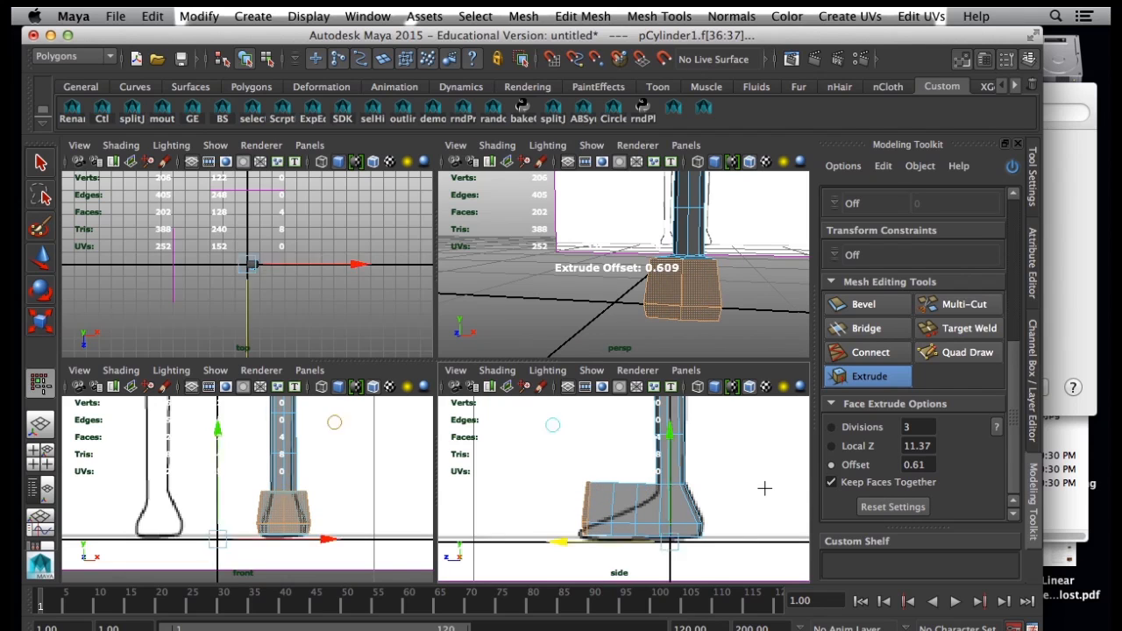
# Move the extruded end faces to the tip of the toe outline in the side view.
pyautogui.press('w')
pyautogui.moveTo(585, 435); pyautogui.dragTo(586, 441)
pyautogui.click(474, 514)
pyautogui.moveTo(481, 514); pyautogui.dragTo(476, 513)
pyautogui.press('space')
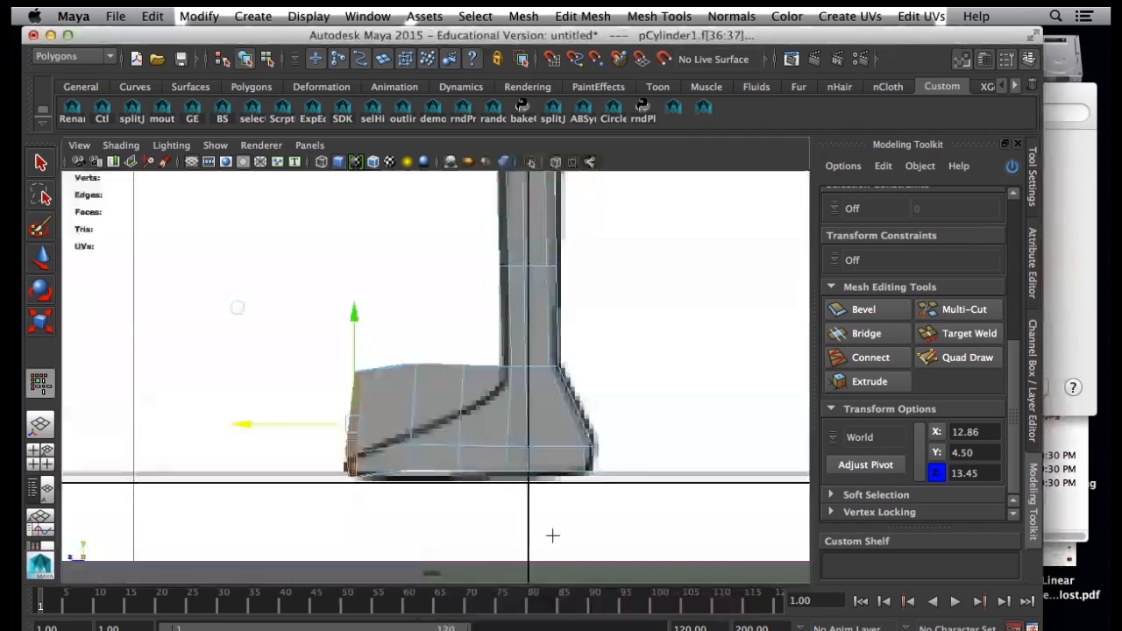
pyautogui.scroll(2, 534, 526)
# Lower the bottom row of vertices from the heel to the front of the ankle onto the sole line.
pyautogui.moveTo(488, 303); pyautogui.dragTo(438, 298, button='right')
pyautogui.moveTo(651, 485); pyautogui.dragTo(378, 517)
pyautogui.moveTo(512, 388); pyautogui.dragTo(514, 395)
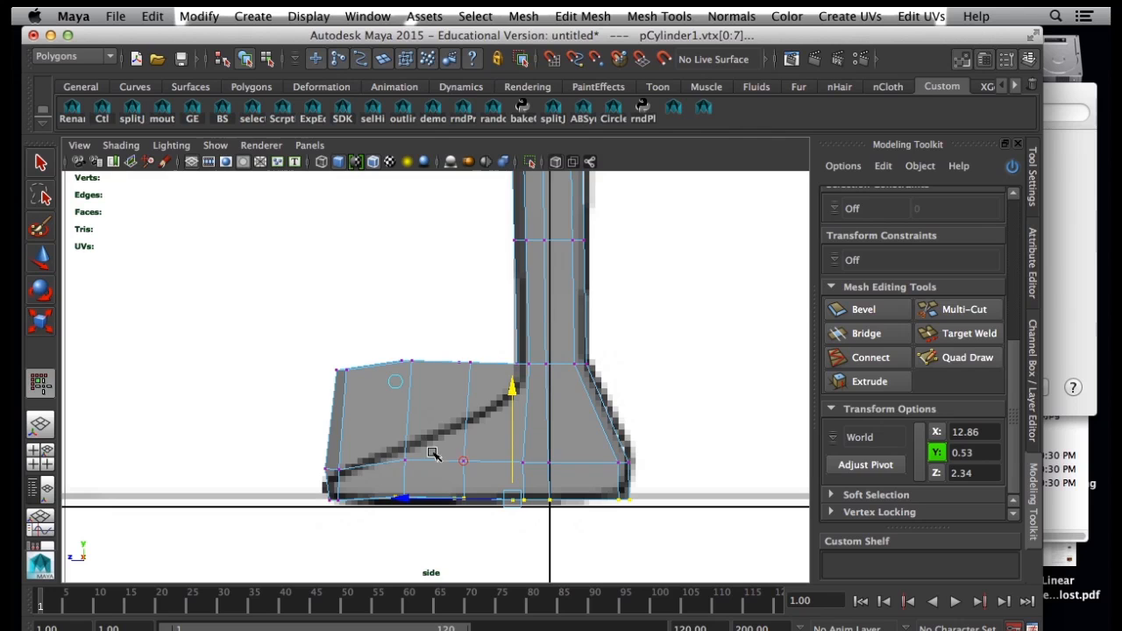
# Lower the second vertex row above the sole from the toe tip back so it slopes toward the toe.
pyautogui.moveTo(307, 457); pyautogui.dragTo(372, 506)
pyautogui.moveTo(332, 363); pyautogui.dragTo(333, 384)
pyautogui.click(402, 457)
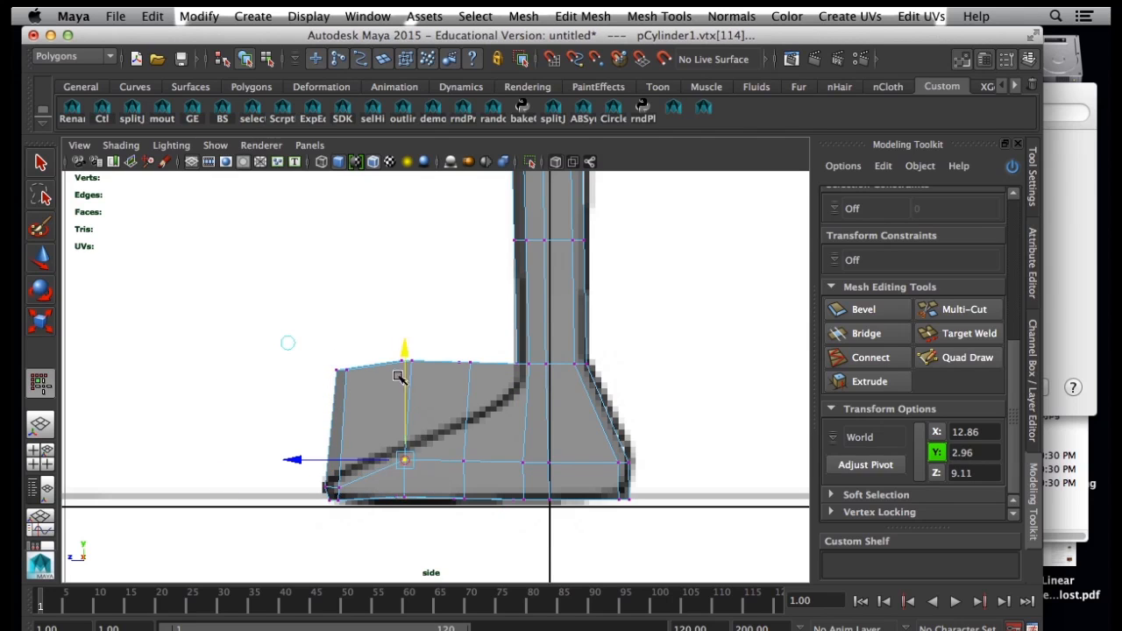
pyautogui.moveTo(405, 357); pyautogui.dragTo(406, 371)
pyautogui.click(469, 464)
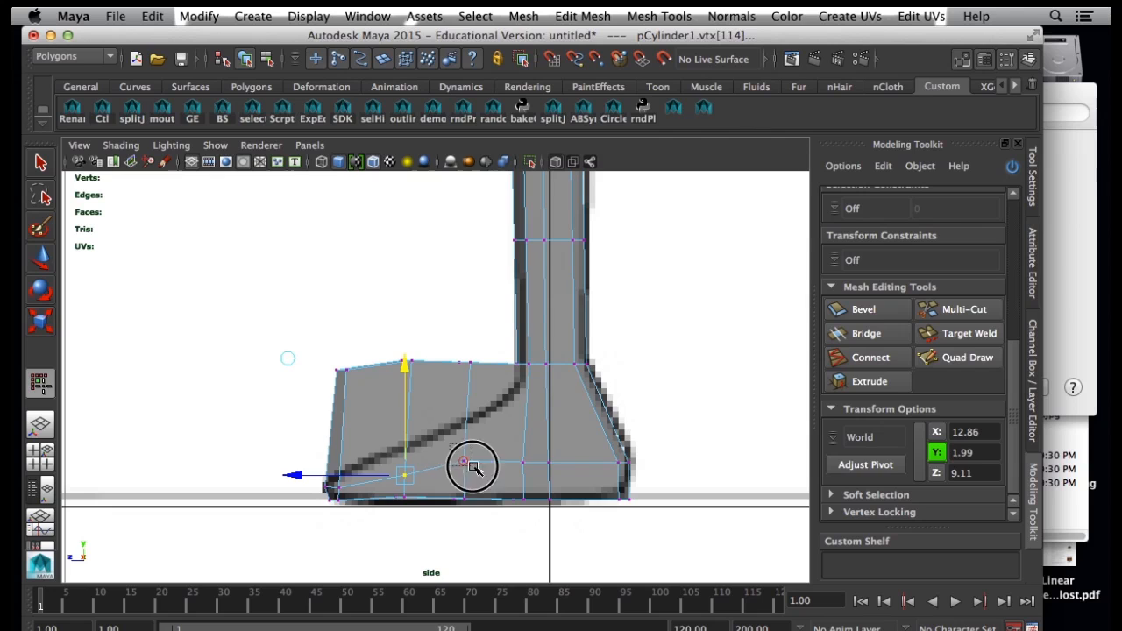
pyautogui.moveTo(471, 360); pyautogui.dragTo(449, 399)
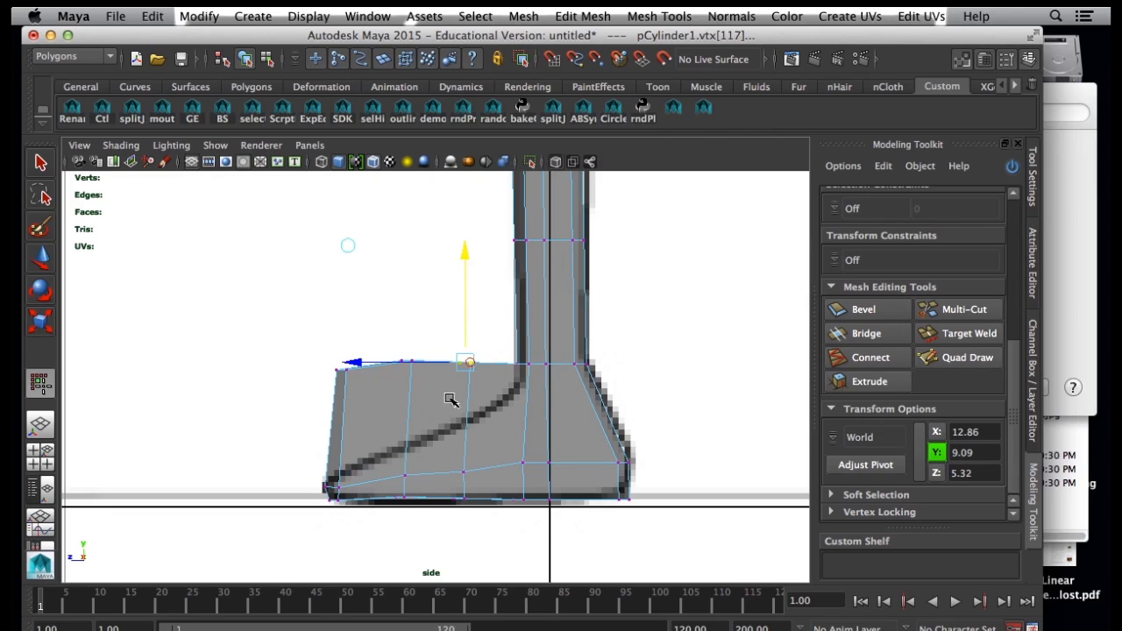
# Lower the upper vertices of the foot onto the sloping instep outline, from near the ankle to the toe tip.
pyautogui.moveTo(466, 279); pyautogui.dragTo(399, 385)
pyautogui.moveTo(406, 255); pyautogui.dragTo(322, 419)
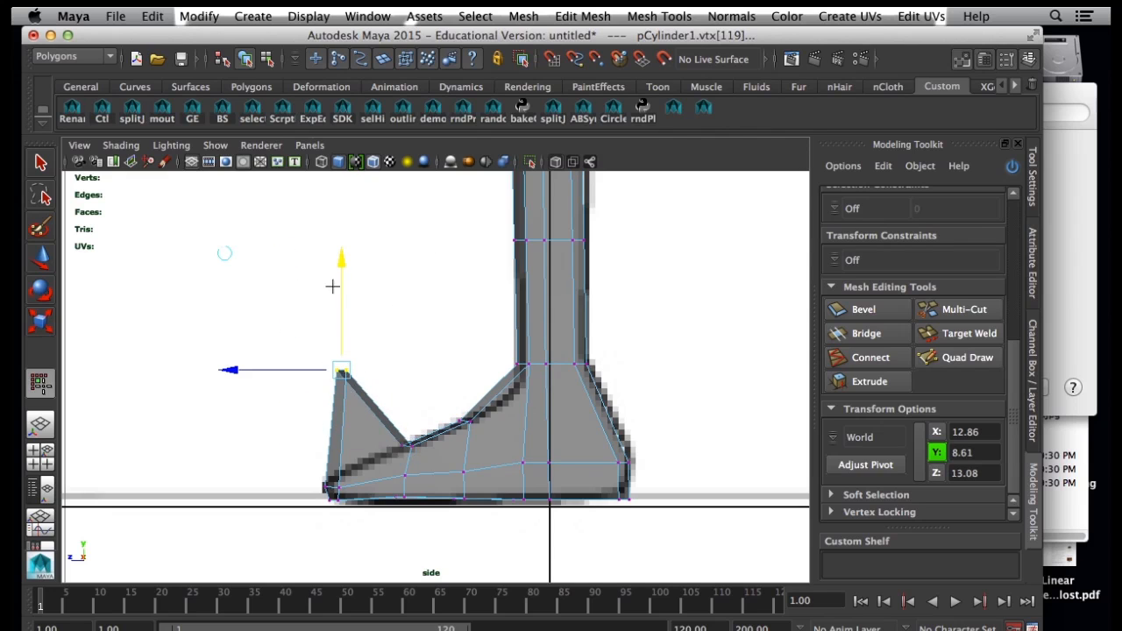
pyautogui.moveTo(343, 260); pyautogui.dragTo(337, 361)
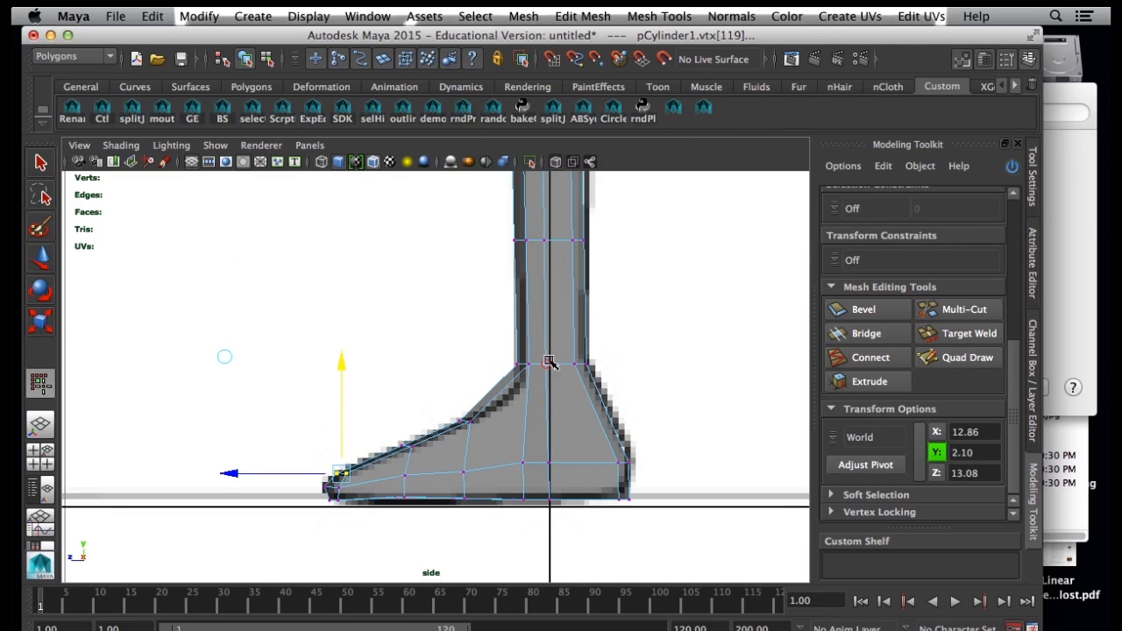
# Lower the front and middle ankle vertices slightly to follow the bend where the leg meets the foot.
pyautogui.moveTo(508, 358); pyautogui.dragTo(532, 377)
pyautogui.moveTo(523, 260); pyautogui.dragTo(535, 394)
pyautogui.click(542, 359)
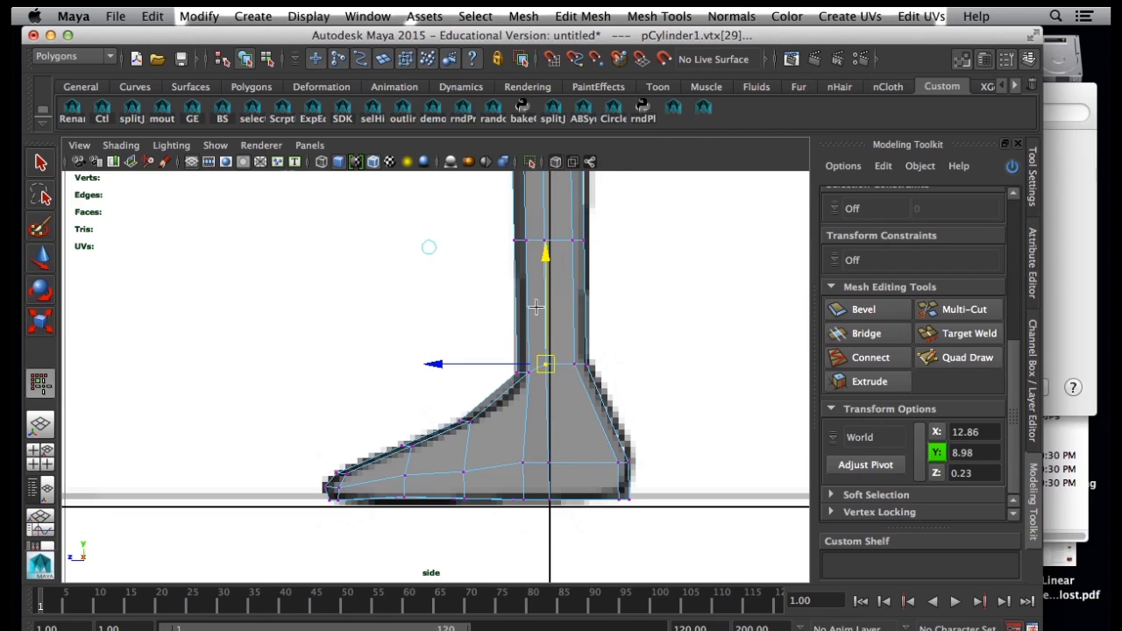
pyautogui.moveTo(542, 260); pyautogui.dragTo(516, 326)
pyautogui.click(518, 376)
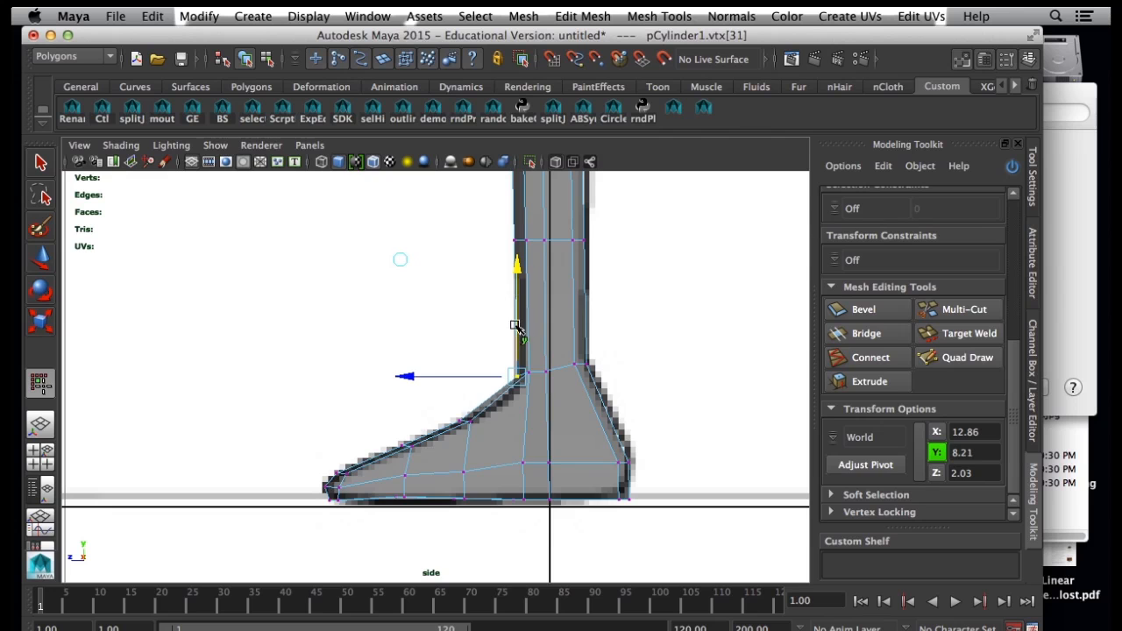
# Show the leg with smooth preview in object mode and check the foot from underneath in perspective.
pyautogui.press('3')
pyautogui.moveTo(567, 299); pyautogui.dragTo(643, 292, button='right')
pyautogui.moveTo(567, 396); pyautogui.dragTo(601, 280, button='right')
pyautogui.press('space')
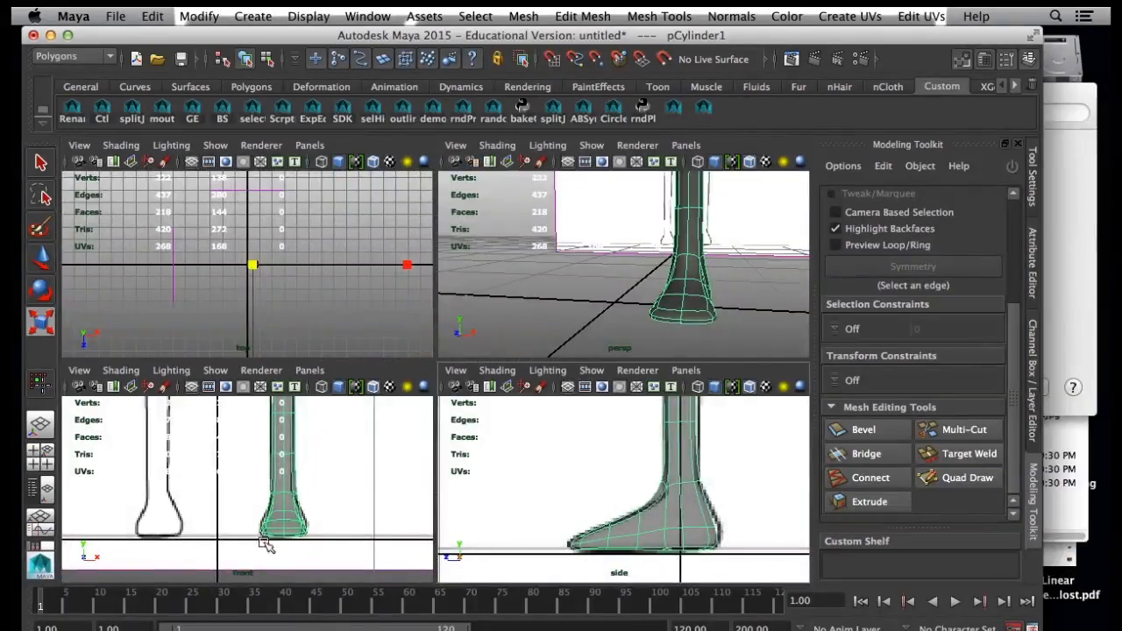
pyautogui.press('space')
pyautogui.keyDown('alt'); pyautogui.moveTo(626, 280); pyautogui.dragTo(456, 260); pyautogui.keyUp('alt')
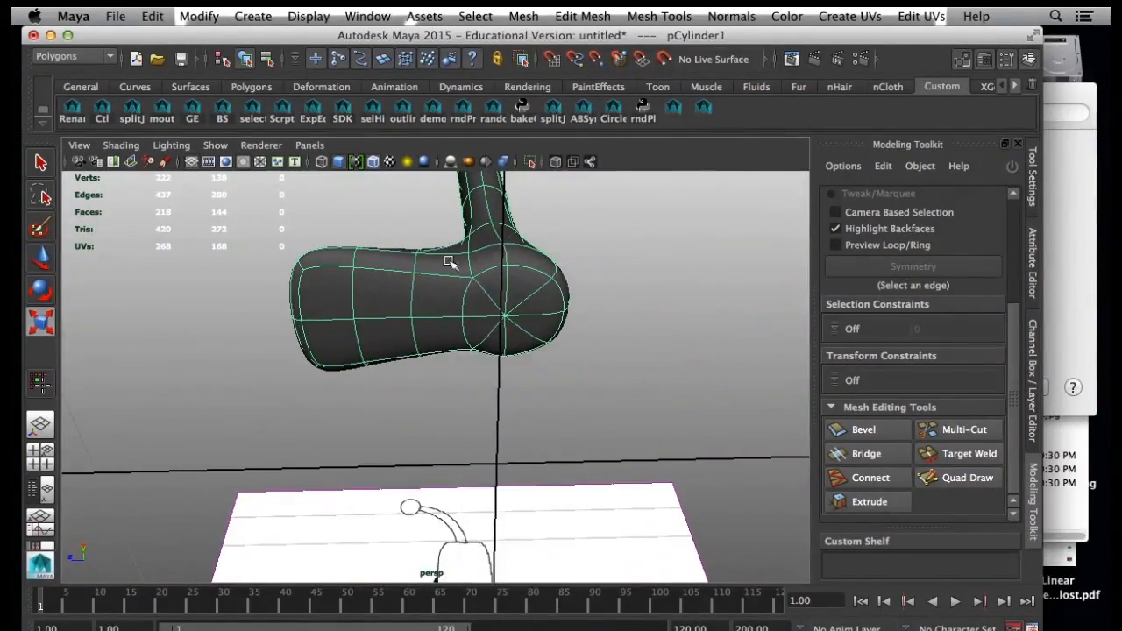
# Delete four alternate edges radiating from the centre of the heel's underside.
pyautogui.rightClick(481, 290)
pyautogui.click(473, 247)
pyautogui.click(528, 315)
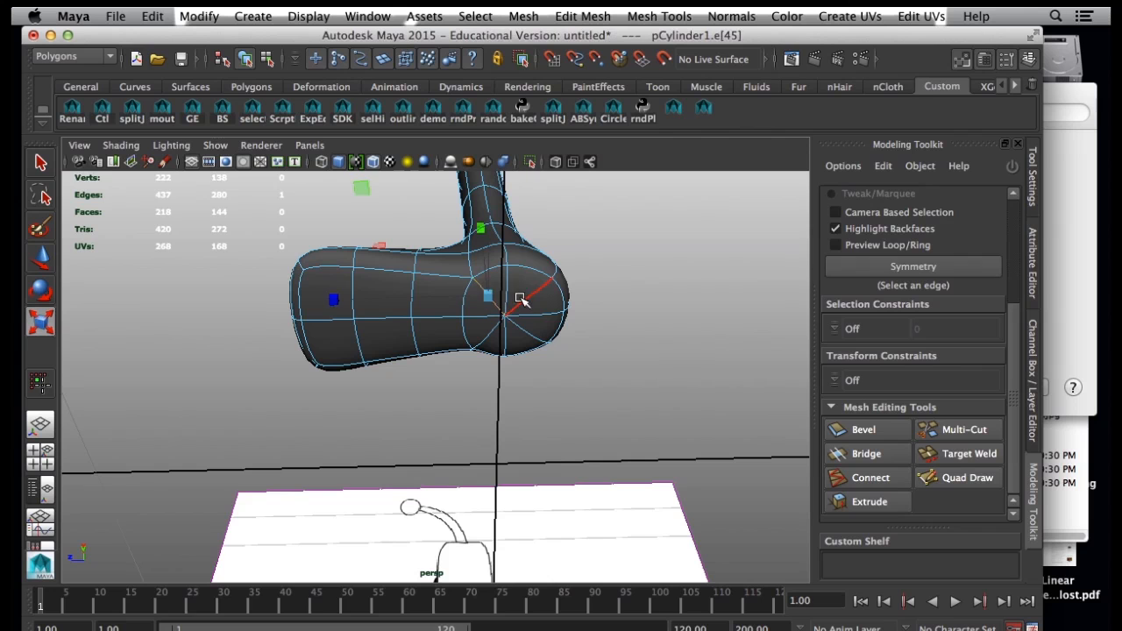
pyautogui.keyDown('shift'); pyautogui.click(487, 337); pyautogui.keyUp('shift')
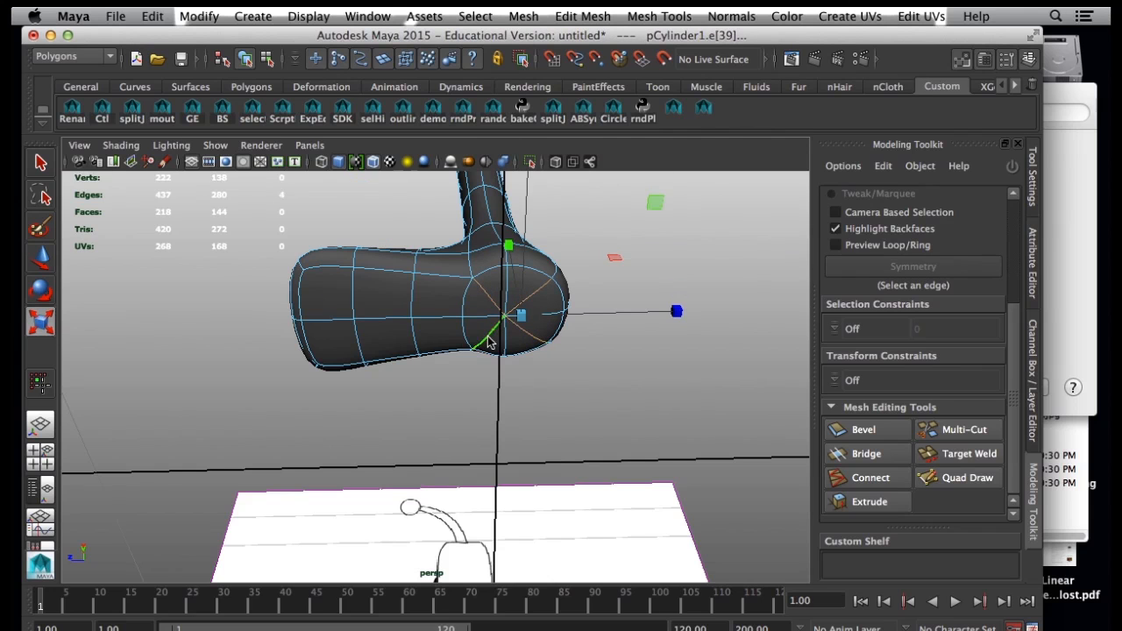
pyautogui.press('Delete')
# Return the leg to object mode and check it in perspective from the sole up to the head.
pyautogui.keyDown('alt'); pyautogui.moveTo(494, 333); pyautogui.dragTo(504, 412); pyautogui.keyUp('alt')
pyautogui.keyDown('alt'); pyautogui.moveTo(504, 411); pyautogui.dragTo(426, 289, button='right'); pyautogui.keyUp('alt')
pyautogui.keyDown('alt'); pyautogui.moveTo(426, 289); pyautogui.dragTo(394, 418, button='middle'); pyautogui.keyUp('alt')
pyautogui.keyDown('alt'); pyautogui.moveTo(393, 418); pyautogui.dragTo(450, 421); pyautogui.keyUp('alt')
pyautogui.keyDown('alt'); pyautogui.moveTo(450, 420); pyautogui.dragTo(440, 510, button='middle'); pyautogui.keyUp('alt')
pyautogui.keyDown('alt'); pyautogui.moveTo(538, 415); pyautogui.dragTo(363, 379, button='right'); pyautogui.keyUp('alt')
pyautogui.moveTo(465, 302); pyautogui.dragTo(502, 278, button='right')
pyautogui.keyDown('alt'); pyautogui.moveTo(517, 329); pyautogui.dragTo(425, 296); pyautogui.keyUp('alt')
pyautogui.keyDown('alt'); pyautogui.moveTo(425, 297); pyautogui.dragTo(465, 456, button='middle'); pyautogui.keyUp('alt')
pyautogui.keyDown('alt'); pyautogui.moveTo(464, 456); pyautogui.dragTo(460, 381); pyautogui.keyUp('alt')
pyautogui.keyDown('alt'); pyautogui.moveTo(460, 381); pyautogui.dragTo(581, 423, button='right'); pyautogui.keyUp('alt')
pyautogui.click(543, 300)
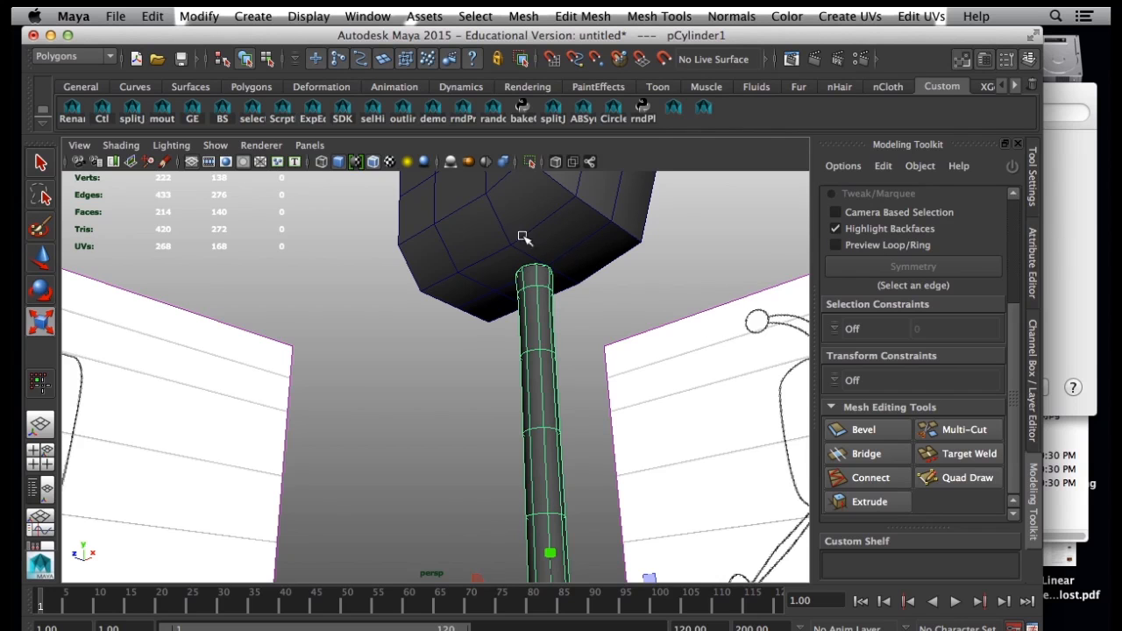
# Freeze the leg's transformations so its current position and scale become the zeroed defaults.
pyautogui.keyDown('alt'); pyautogui.moveTo(658, 340); pyautogui.dragTo(465, 341, button='right'); pyautogui.keyUp('alt')
pyautogui.keyDown('alt'); pyautogui.moveTo(465, 341); pyautogui.dragTo(500, 418); pyautogui.keyUp('alt')
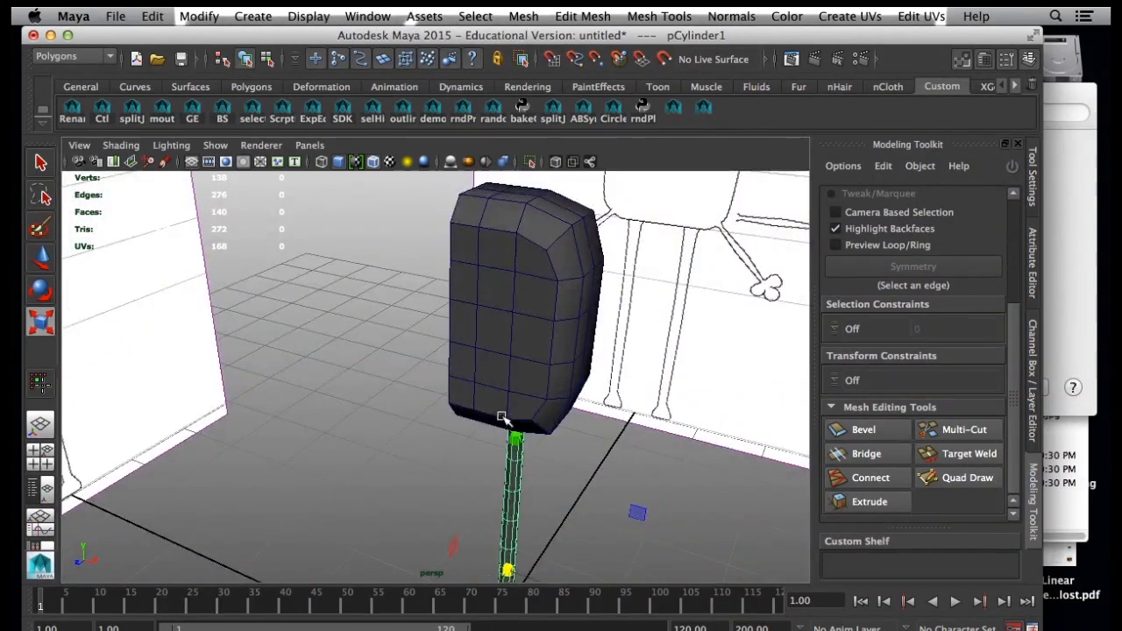
pyautogui.keyDown('alt'); pyautogui.moveTo(501, 418); pyautogui.dragTo(477, 337, button='middle'); pyautogui.keyUp('alt')
pyautogui.keyDown('alt'); pyautogui.moveTo(388, 273); pyautogui.dragTo(335, 191); pyautogui.keyUp('alt')
pyautogui.click(184, 17)
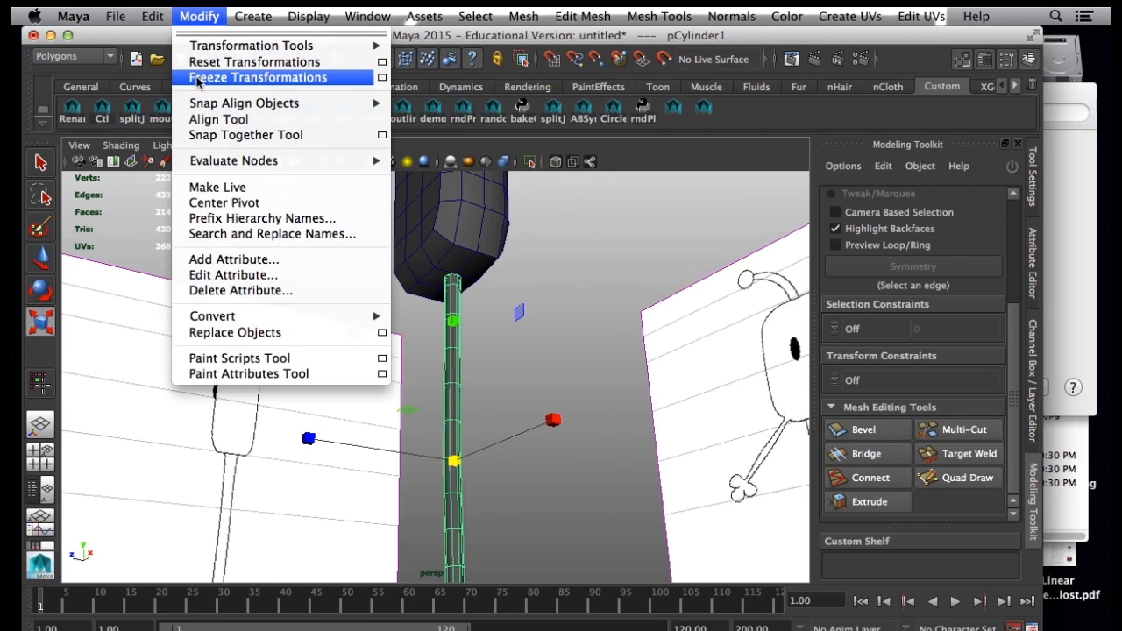
pyautogui.click(1038, 323)
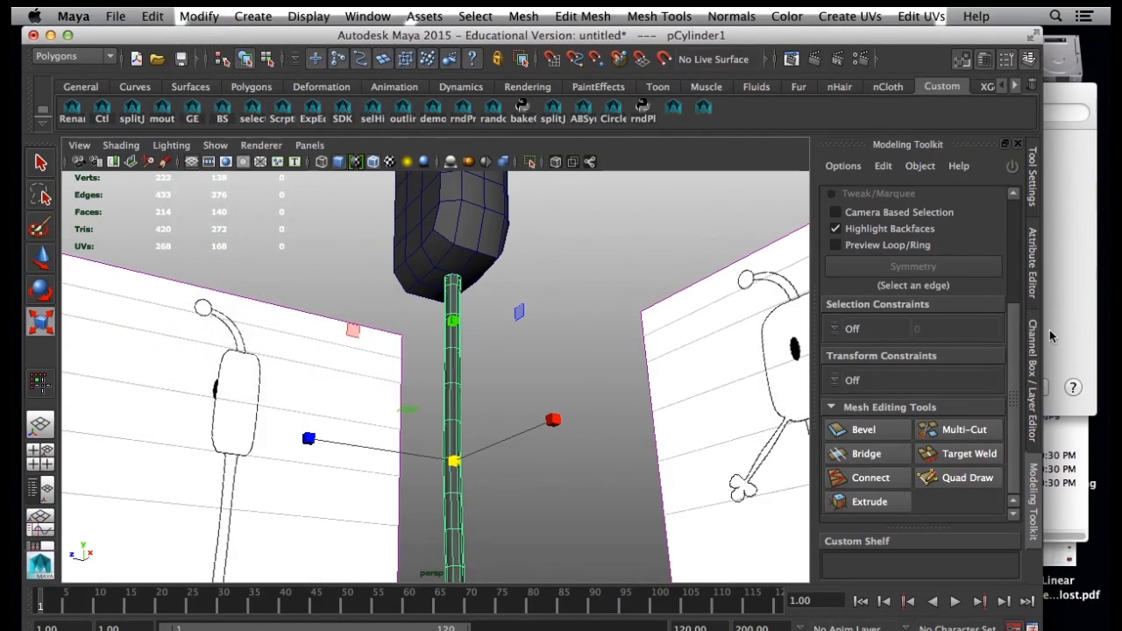
pyautogui.click(1033, 355)
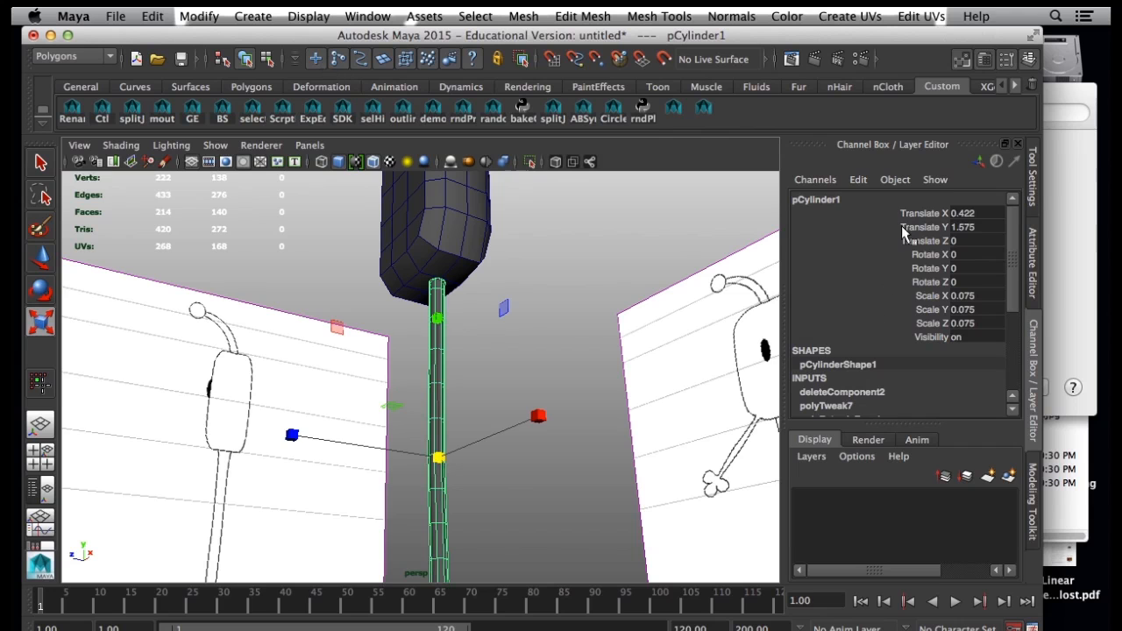
pyautogui.click(200, 17)
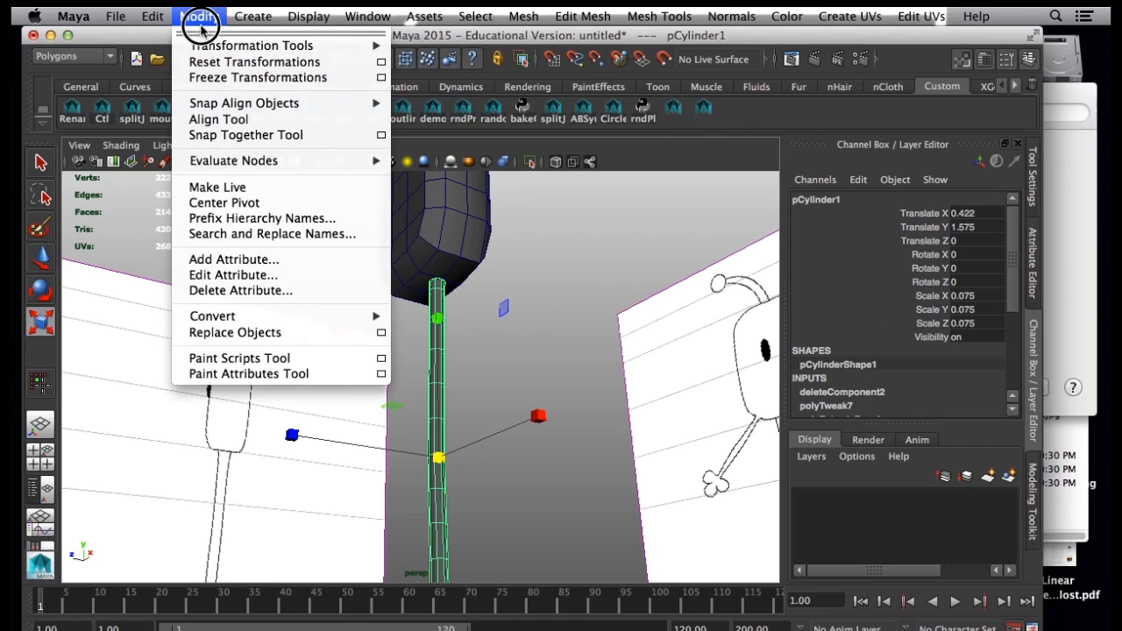
pyautogui.click(209, 78)
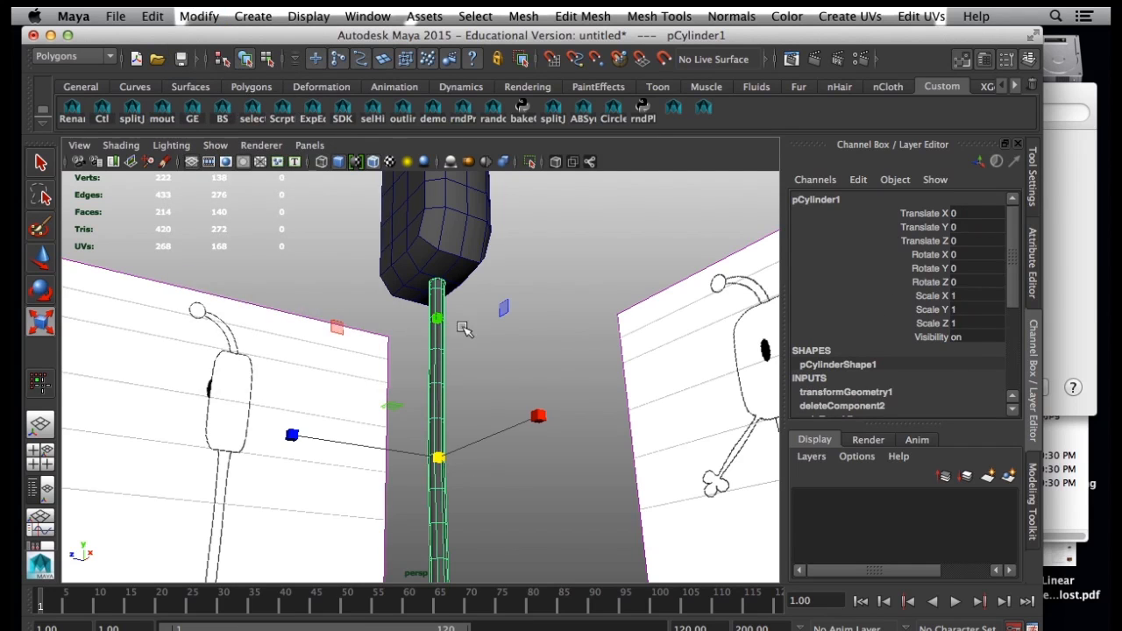
# Lower the leg, reset its Translate Y to 0, and lower it again to about -0.72, clear of the head.
pyautogui.keyDown('alt'); pyautogui.moveTo(530, 422); pyautogui.dragTo(434, 396); pyautogui.keyUp('alt')
pyautogui.press('w')
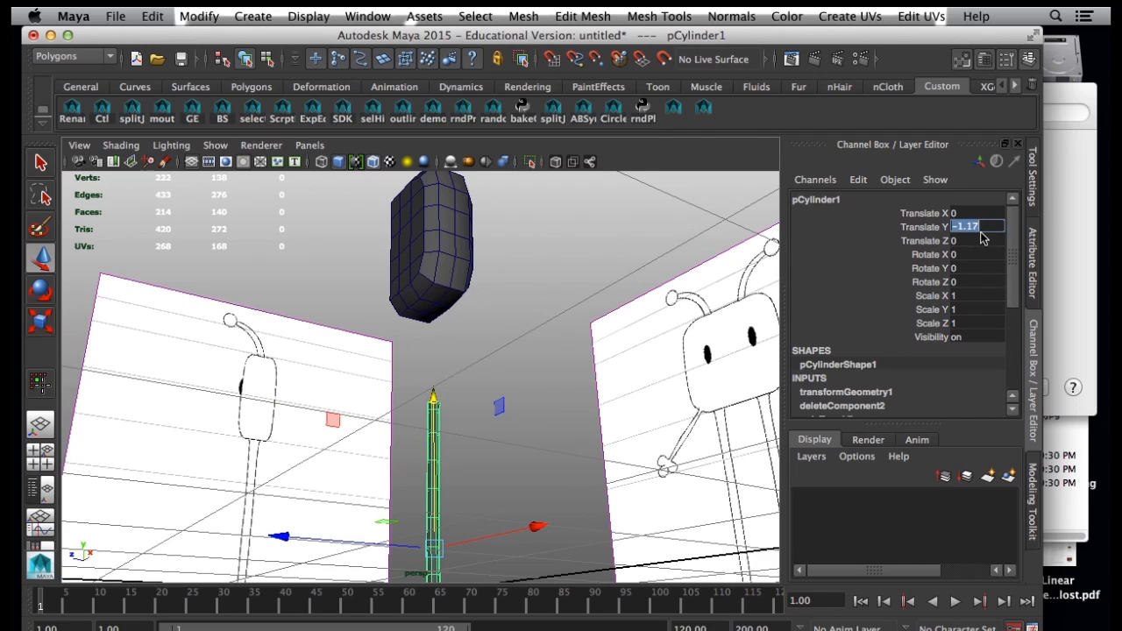
pyautogui.click(981, 230)
pyautogui.write('0')
pyautogui.press('Return')
pyautogui.moveTo(435, 296); pyautogui.dragTo(437, 351)
pyautogui.click(500, 394)
# Save the scene as Boxman01.mb in the Boxman folder inside scenes.
pyautogui.click(180, 56)
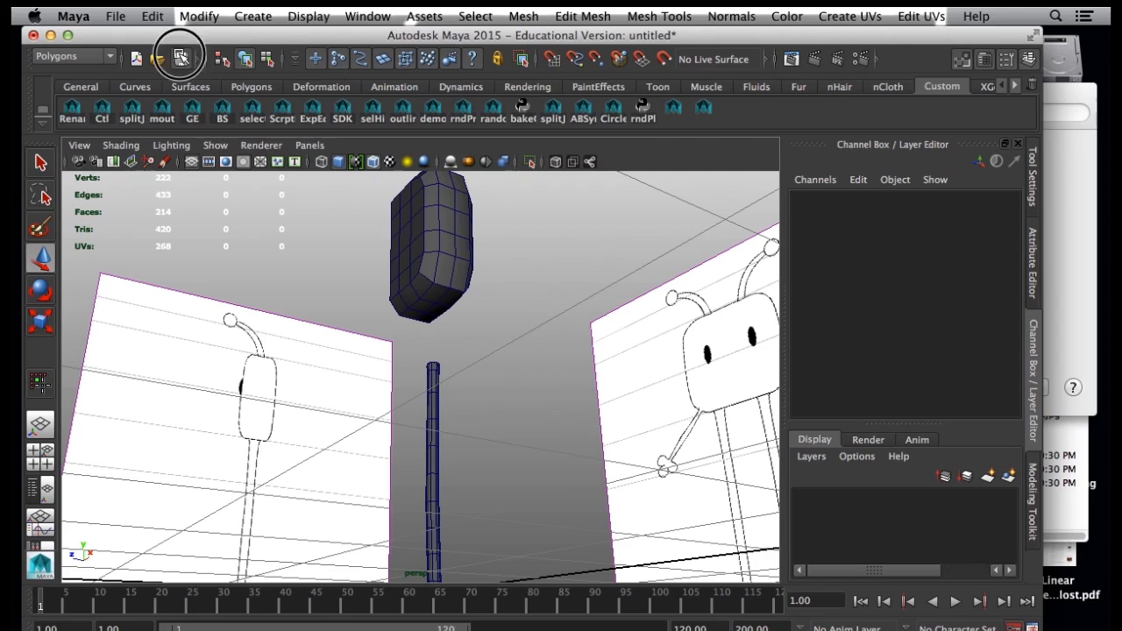
pyautogui.write('BaOXMAN')
pyautogui.press('BackSpace')
pyautogui.press('BackSpace')
pyautogui.press('BackSpace')
pyautogui.press('BackSpace')
pyautogui.press('BackSpace')
pyautogui.press('BackSpace')
pyautogui.write('o')
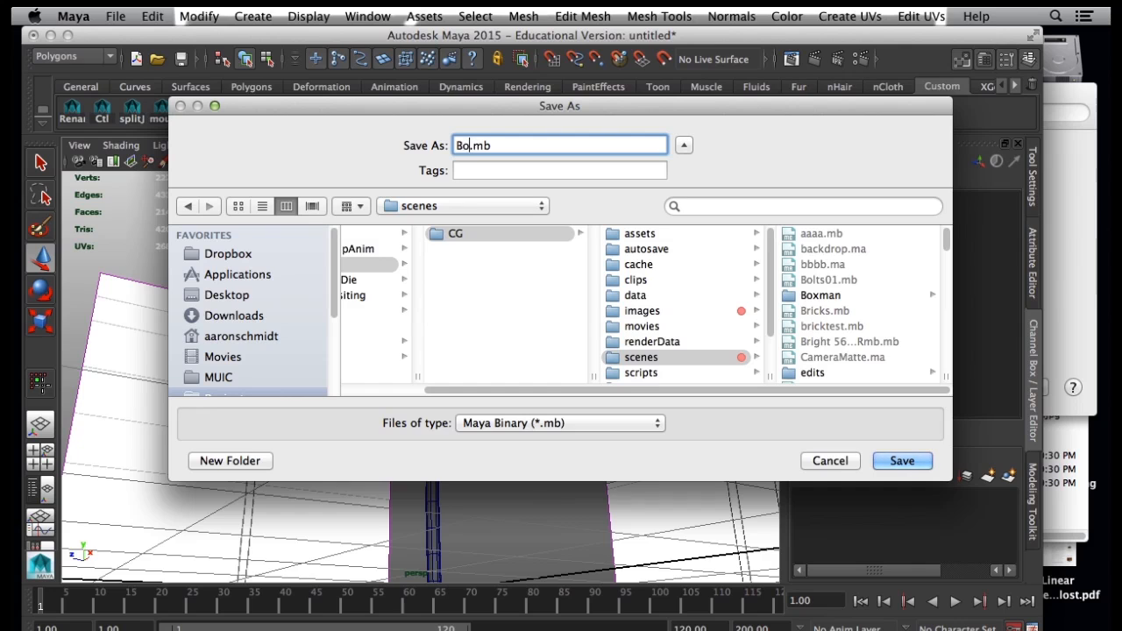
pyautogui.write('xman01')
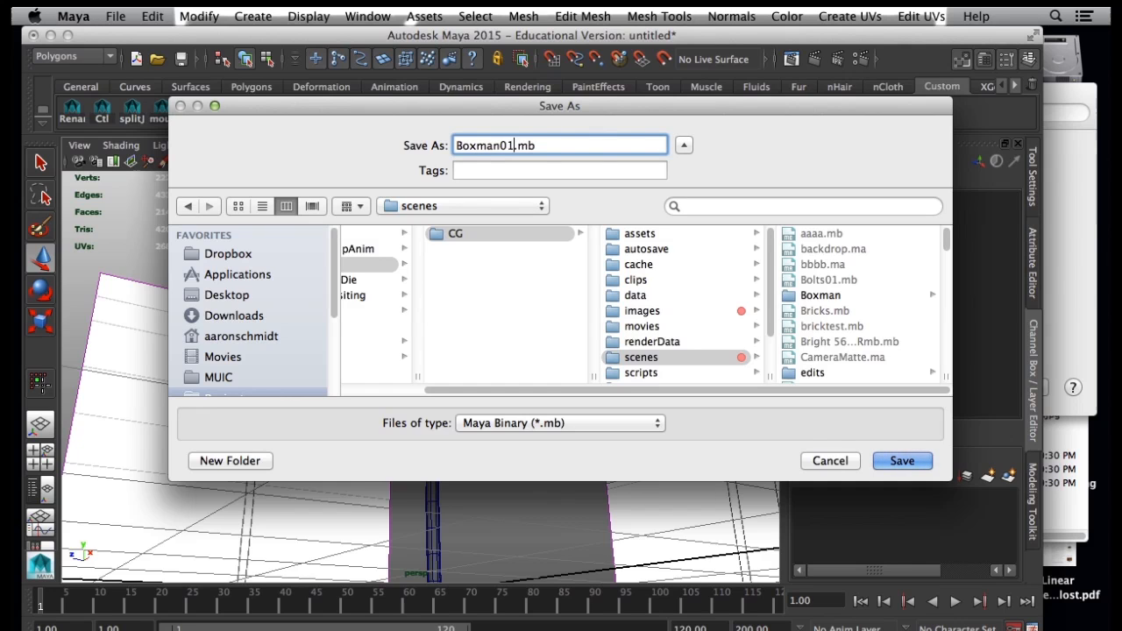
pyautogui.click(806, 295)
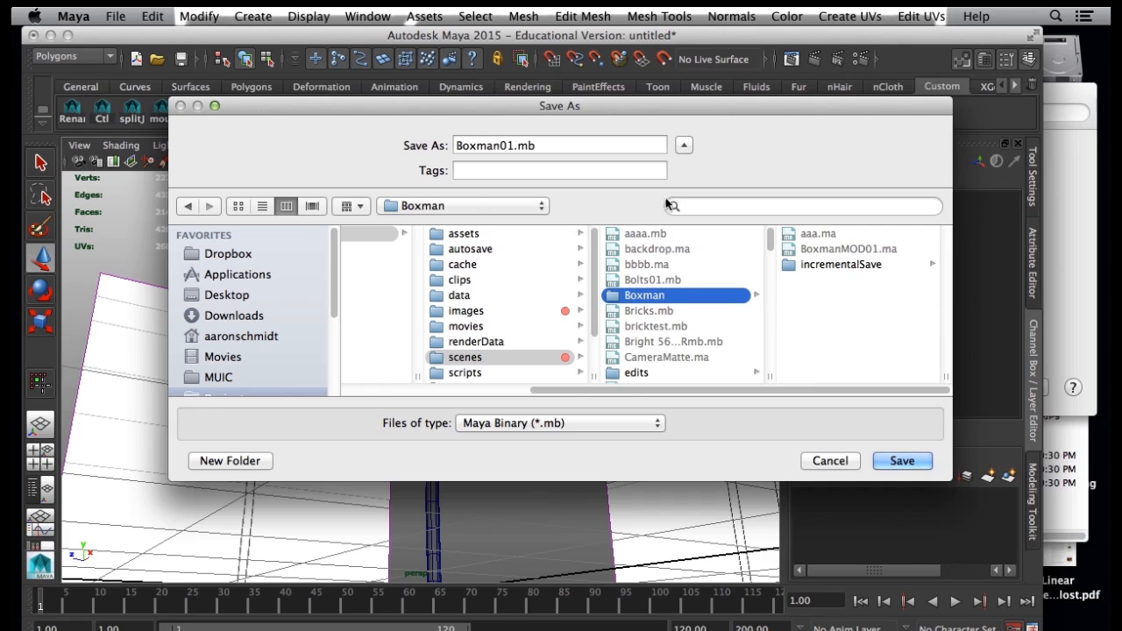
pyautogui.click(899, 460)
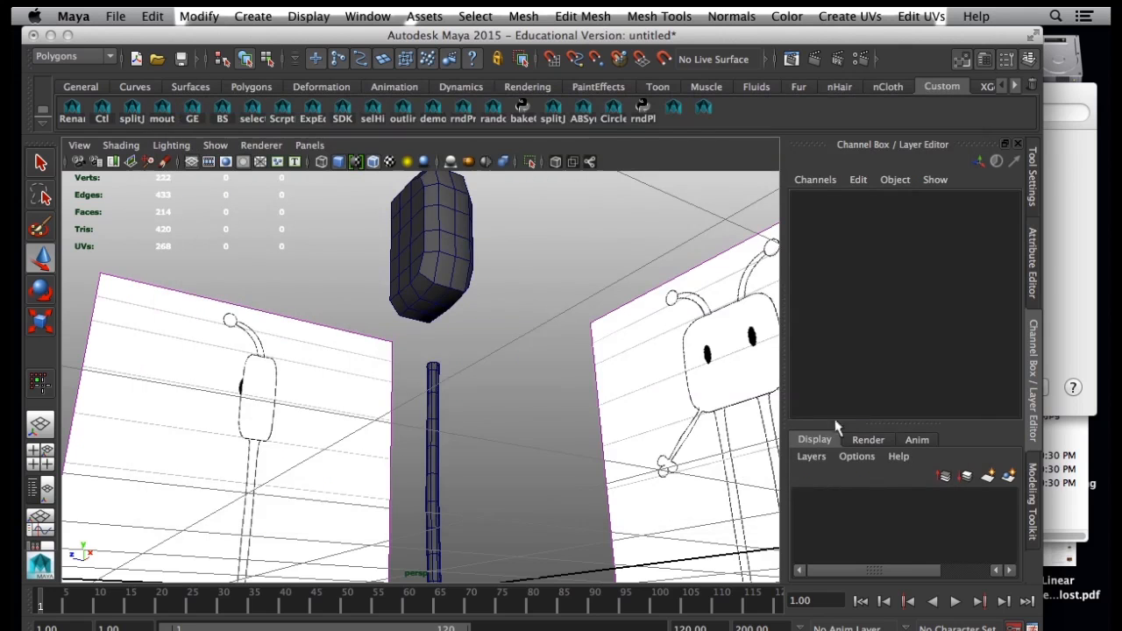
# Delete the triangular cap faces on top of the leg cylinder and return it to object mode.
pyautogui.click(437, 394)
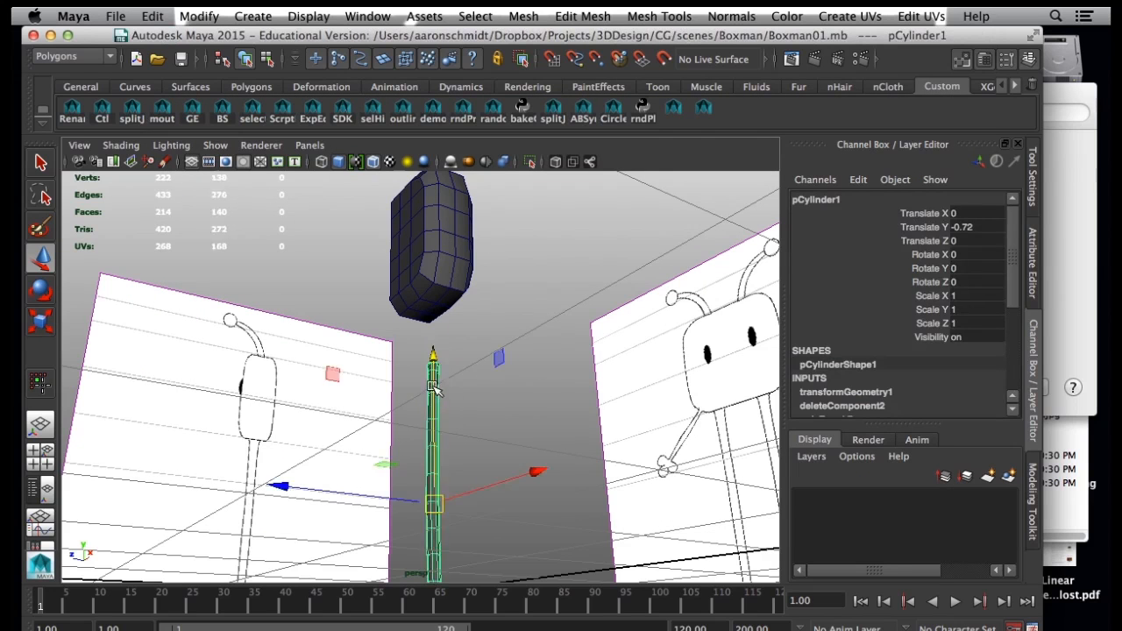
pyautogui.keyDown('alt'); pyautogui.moveTo(434, 388); pyautogui.dragTo(553, 466); pyautogui.keyUp('alt')
pyautogui.keyDown('alt'); pyautogui.moveTo(553, 466); pyautogui.dragTo(726, 529, button='right'); pyautogui.keyUp('alt')
pyautogui.keyDown('alt'); pyautogui.moveTo(603, 524); pyautogui.dragTo(616, 374, button='middle'); pyautogui.keyUp('alt')
pyautogui.press('1')
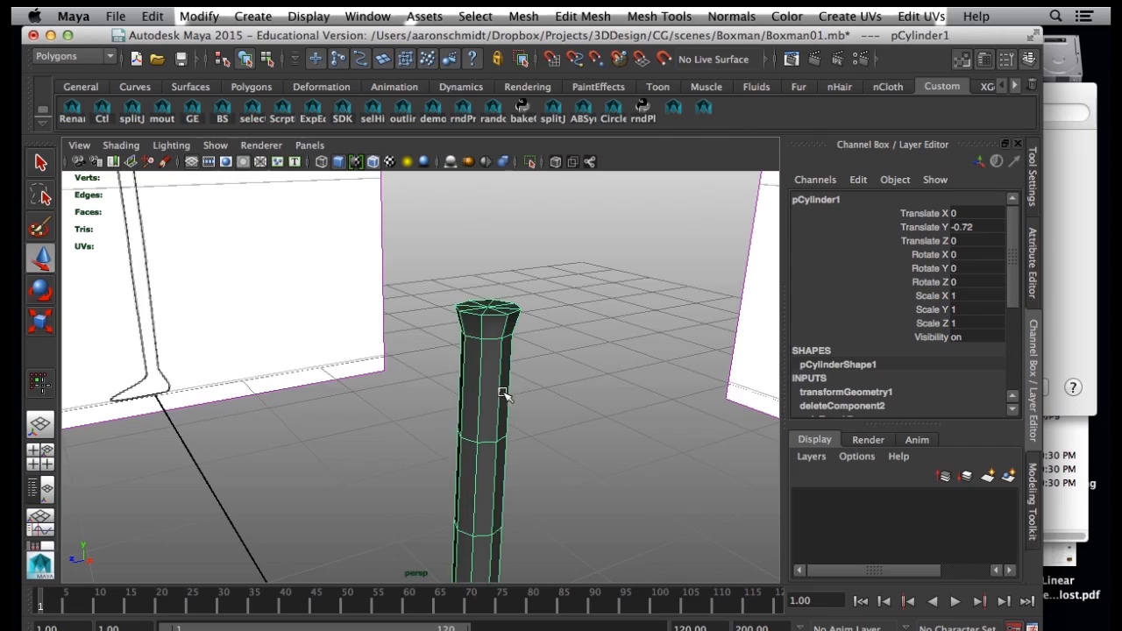
pyautogui.keyDown('alt'); pyautogui.moveTo(503, 393); pyautogui.dragTo(505, 438); pyautogui.keyUp('alt')
pyautogui.moveTo(502, 399); pyautogui.dragTo(510, 346, button='right')
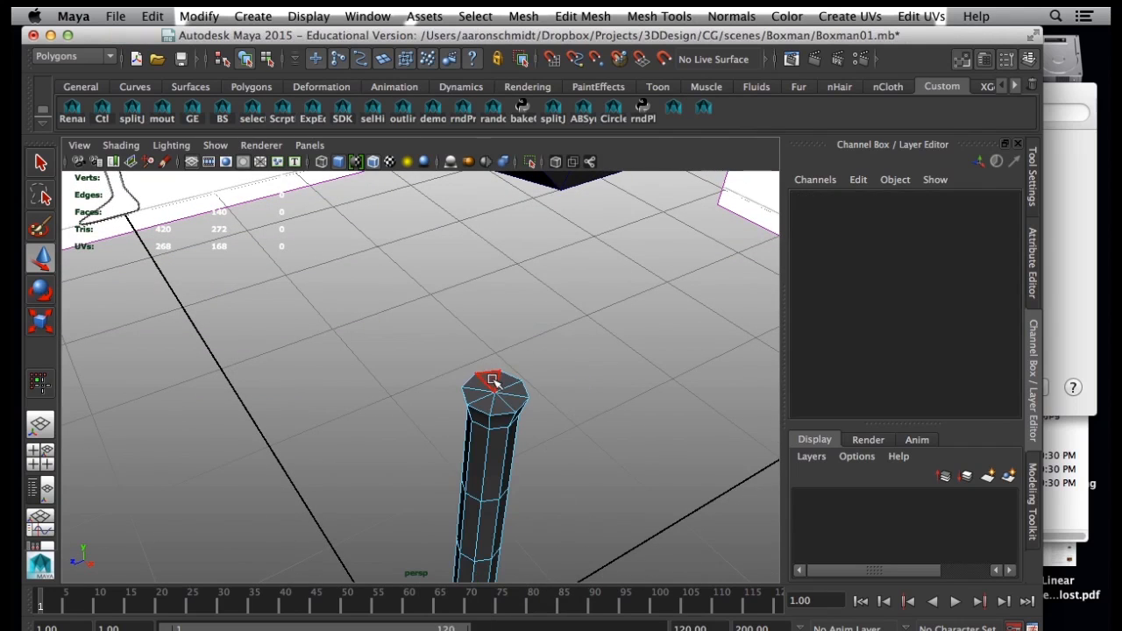
pyautogui.click(509, 384)
pyautogui.press('q')
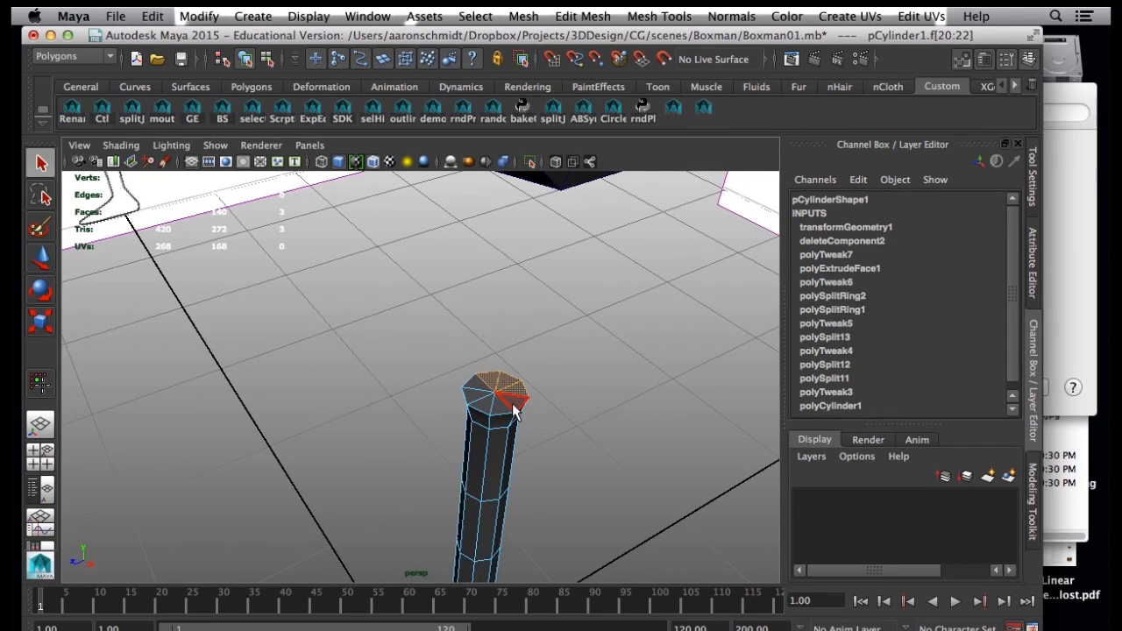
pyautogui.keyDown('shift'); pyautogui.click(504, 412); pyautogui.keyUp('shift')
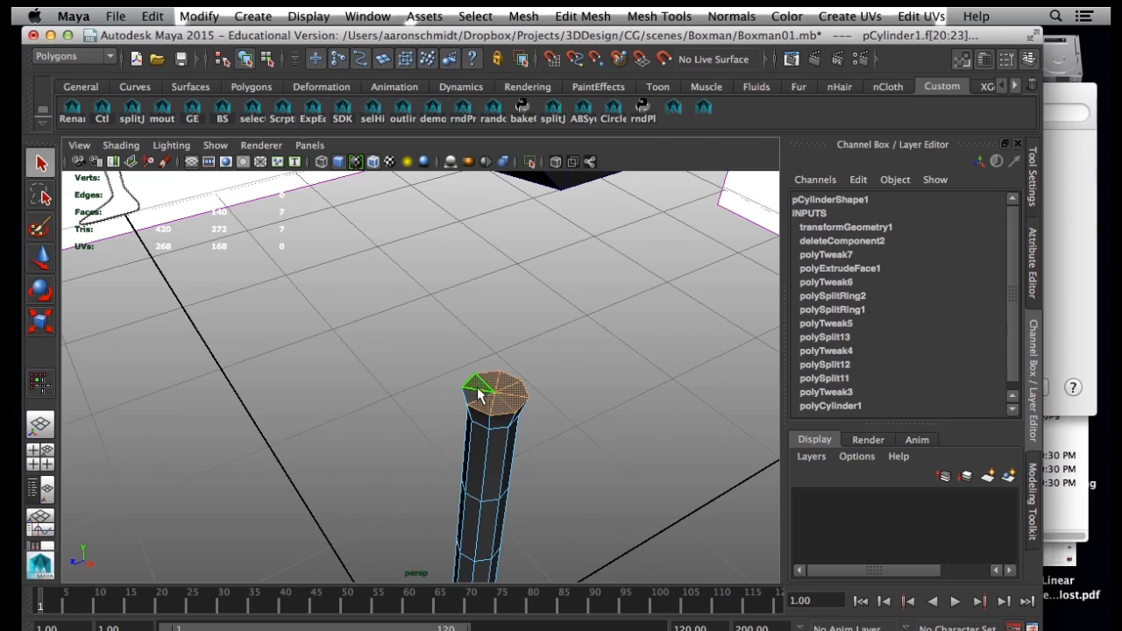
pyautogui.keyDown('shift'); pyautogui.click(478, 396); pyautogui.keyUp('shift')
pyautogui.keyDown('alt'); pyautogui.moveTo(488, 400); pyautogui.dragTo(573, 418); pyautogui.keyUp('alt')
pyautogui.click(574, 407)
pyautogui.moveTo(574, 299); pyautogui.dragTo(626, 281, button='right')
pyautogui.click(582, 369)
# Examine the leg's open top and the head's underside against the front reference in perspective.
pyautogui.keyDown('alt'); pyautogui.moveTo(549, 421); pyautogui.dragTo(593, 369); pyautogui.keyUp('alt')
pyautogui.keyDown('alt'); pyautogui.moveTo(593, 368); pyautogui.dragTo(490, 370, button='right'); pyautogui.keyUp('alt')
pyautogui.keyDown('alt'); pyautogui.moveTo(490, 370); pyautogui.dragTo(482, 422, button='middle'); pyautogui.keyUp('alt')
pyautogui.keyDown('alt'); pyautogui.moveTo(483, 423); pyautogui.dragTo(456, 417, button='right'); pyautogui.keyUp('alt')
pyautogui.click(526, 279)
pyautogui.keyDown('alt'); pyautogui.moveTo(507, 314); pyautogui.dragTo(489, 283); pyautogui.keyUp('alt')
pyautogui.keyDown('alt'); pyautogui.moveTo(518, 253); pyautogui.dragTo(508, 363, button='middle'); pyautogui.keyUp('alt')
pyautogui.keyDown('alt'); pyautogui.moveTo(615, 400); pyautogui.dragTo(473, 420, button='right'); pyautogui.keyUp('alt')
pyautogui.keyDown('alt'); pyautogui.moveTo(466, 424); pyautogui.dragTo(473, 333, button='middle'); pyautogui.keyUp('alt')
pyautogui.keyDown('alt'); pyautogui.moveTo(491, 368); pyautogui.dragTo(644, 469, button='right'); pyautogui.keyUp('alt')
pyautogui.keyDown('alt'); pyautogui.moveTo(586, 358); pyautogui.dragTo(574, 425, button='middle'); pyautogui.keyUp('alt')
pyautogui.keyDown('alt'); pyautogui.moveTo(488, 371); pyautogui.dragTo(488, 445); pyautogui.keyUp('alt')
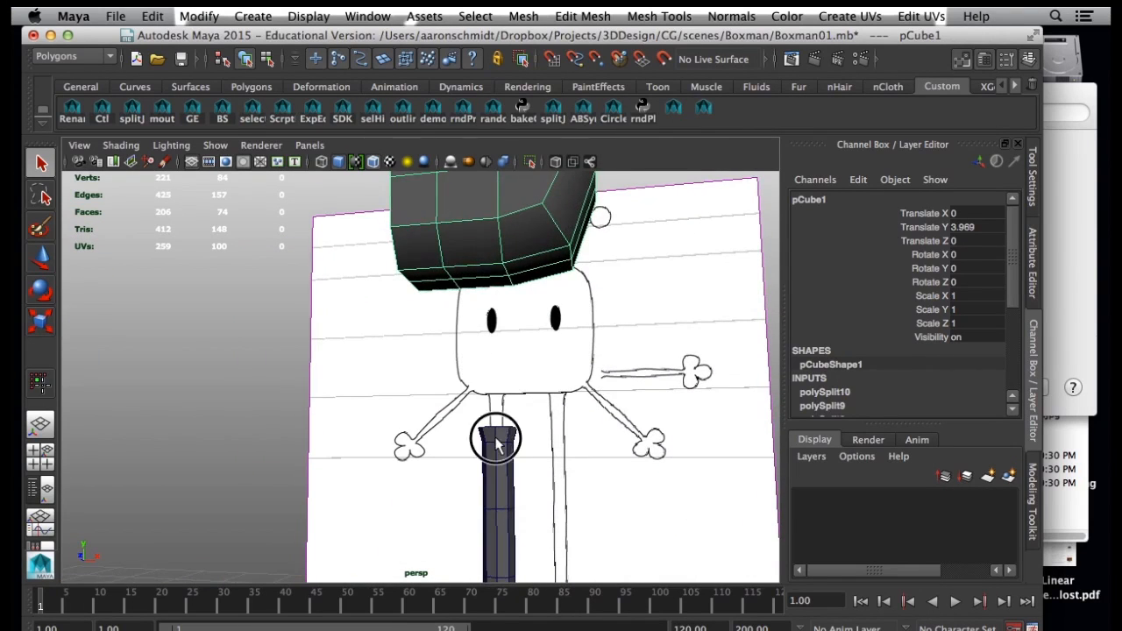
# Try the leg at Translate Y 1, and set it back to 0 under the head.
pyautogui.click(492, 447)
pyautogui.doubleClick(983, 228)
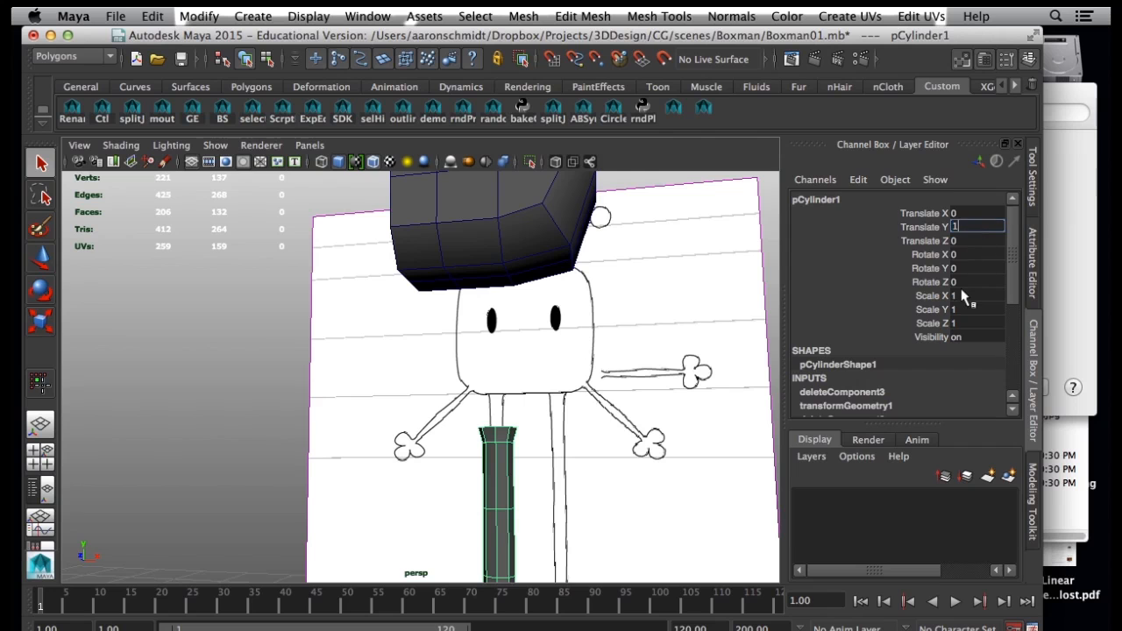
pyautogui.write('1')
pyautogui.press('Return')
pyautogui.keyDown('alt'); pyautogui.moveTo(522, 386); pyautogui.dragTo(692, 447); pyautogui.keyUp('alt')
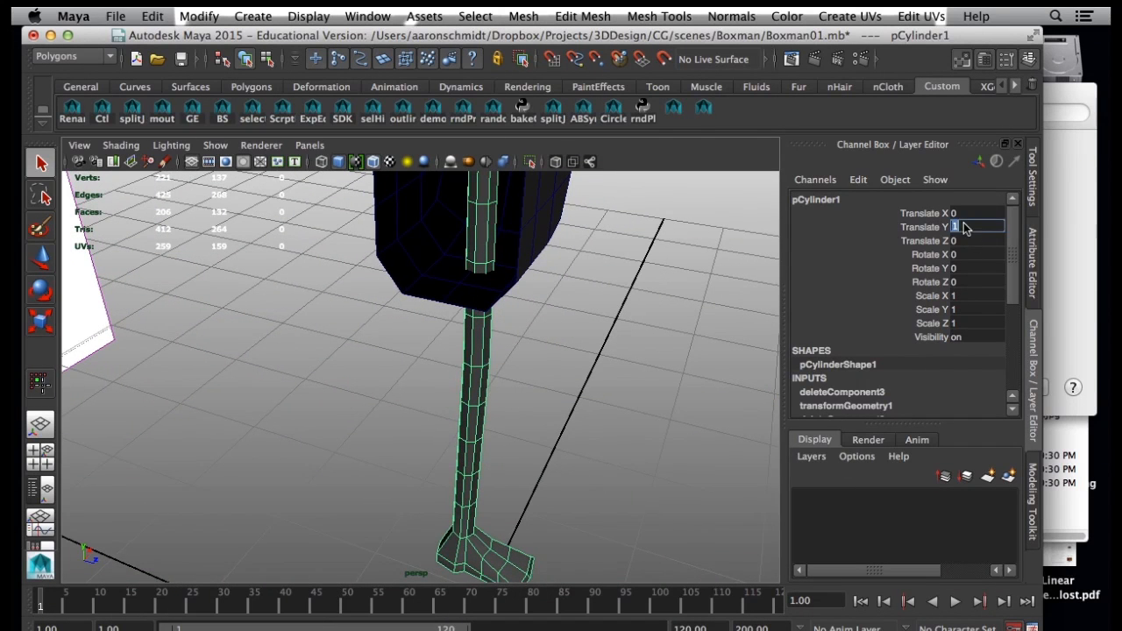
pyautogui.write('0')
pyautogui.press('Return')
# Select the ring of vertices around the leg's top opening to examine where it meets the head.
pyautogui.keyDown('alt'); pyautogui.moveTo(538, 392); pyautogui.dragTo(533, 366); pyautogui.keyUp('alt')
pyautogui.keyDown('alt'); pyautogui.moveTo(413, 295); pyautogui.dragTo(547, 335, button='right'); pyautogui.keyUp('alt')
pyautogui.rightClick(517, 230)
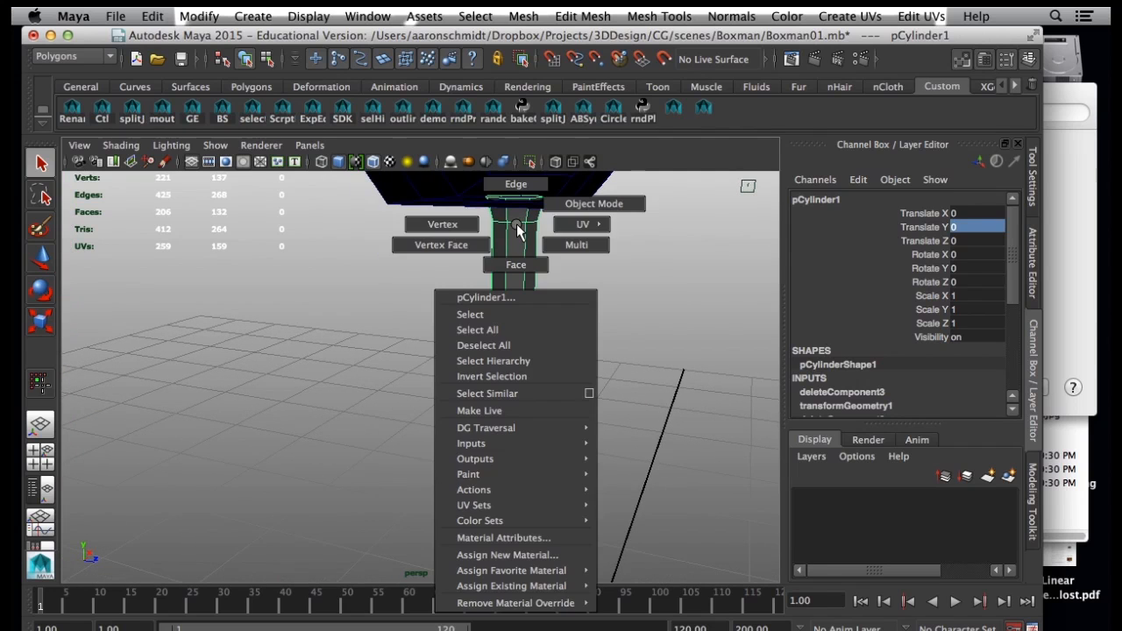
pyautogui.click(464, 226)
pyautogui.moveTo(521, 200); pyautogui.dragTo(561, 212)
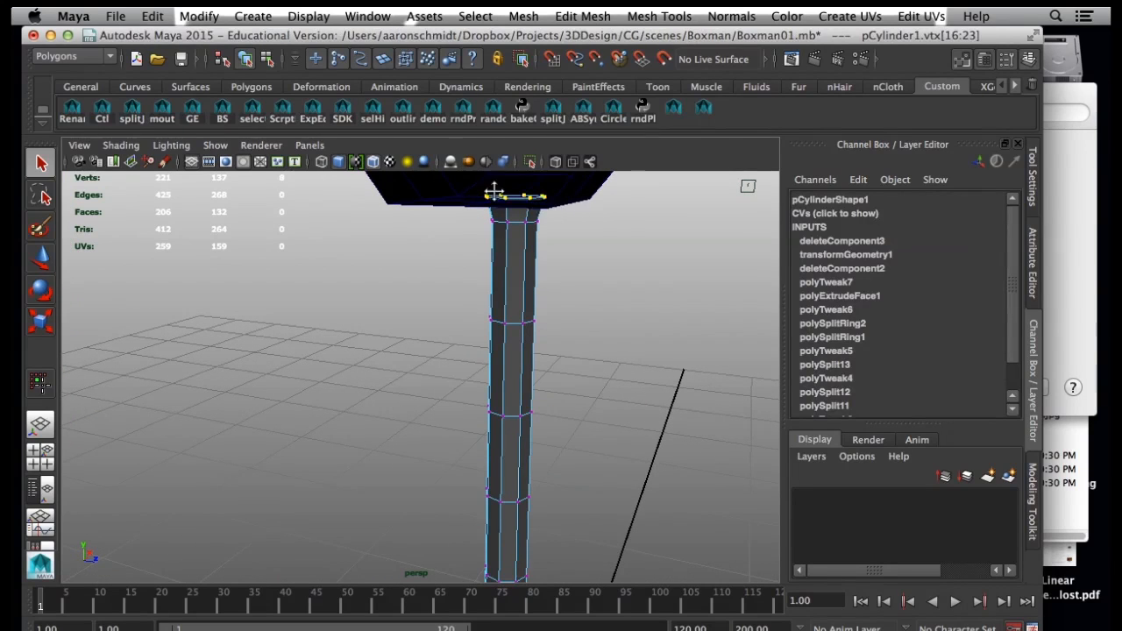
pyautogui.scroll(1, 511, 234)
pyautogui.press('w')
pyautogui.keyDown('alt'); pyautogui.moveTo(613, 300); pyautogui.dragTo(465, 336); pyautogui.keyUp('alt')
# Move the head's lower edges beside the leg outward so the middle underside faces span the leg's top.
pyautogui.click(494, 239)
pyautogui.keyDown('alt'); pyautogui.moveTo(482, 329); pyautogui.dragTo(459, 245, button='middle'); pyautogui.keyUp('alt')
pyautogui.keyDown('alt'); pyautogui.moveTo(460, 245); pyautogui.dragTo(455, 221); pyautogui.keyUp('alt')
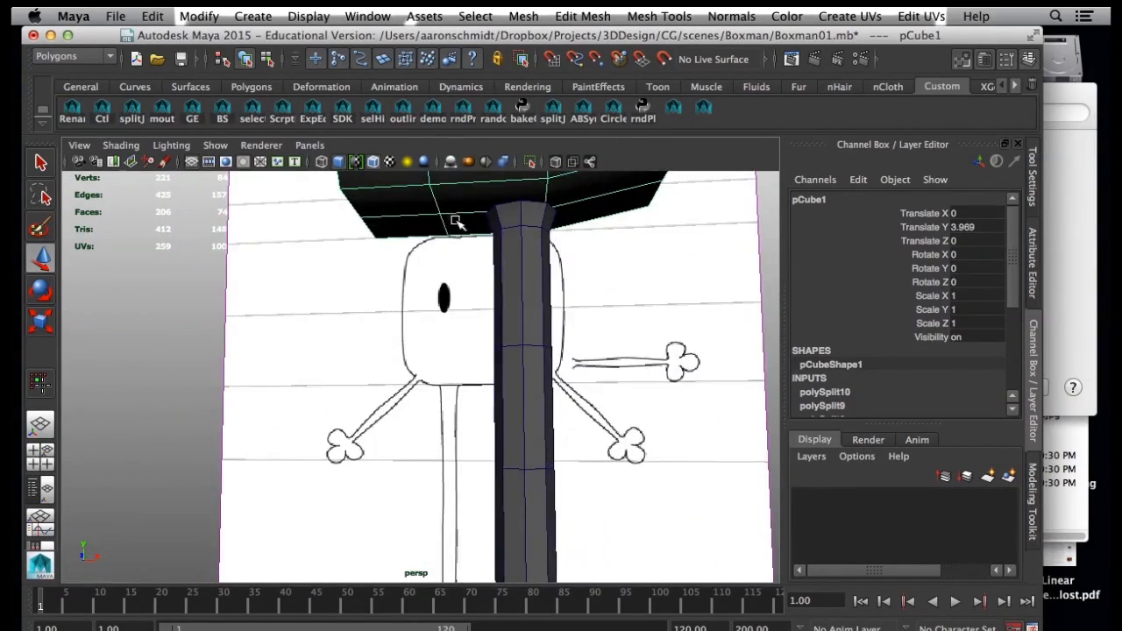
pyautogui.keyDown('alt'); pyautogui.moveTo(454, 220); pyautogui.dragTo(422, 290, button='middle'); pyautogui.keyUp('alt')
pyautogui.moveTo(487, 248); pyautogui.dragTo(479, 205, button='right')
pyautogui.click(512, 262)
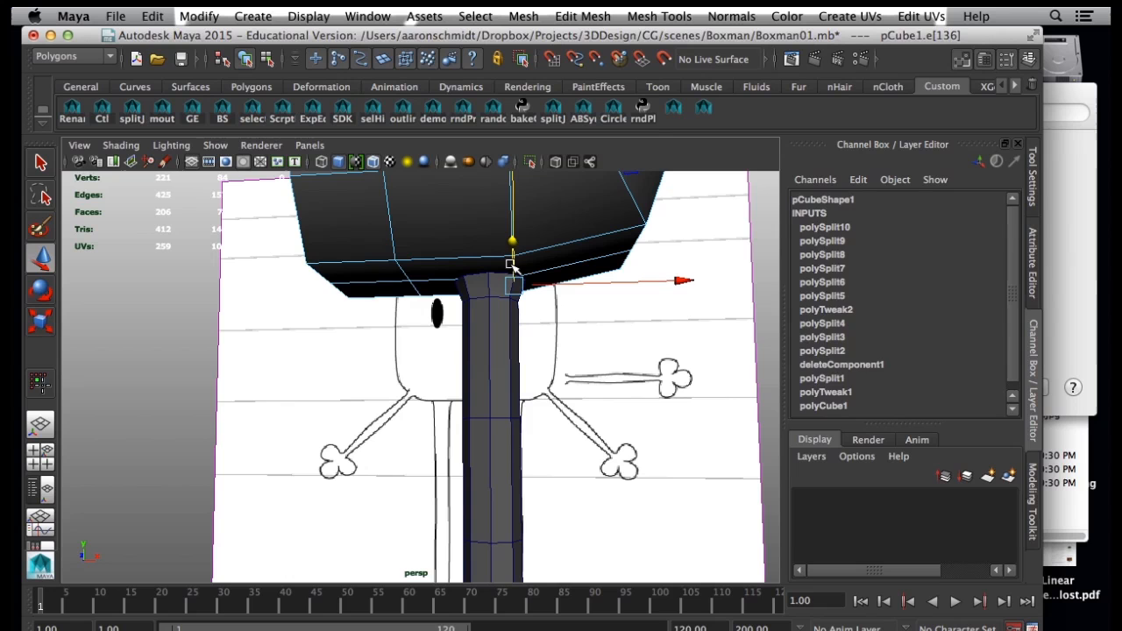
pyautogui.click(602, 365)
pyautogui.click(516, 265)
pyautogui.keyDown('alt'); pyautogui.moveTo(515, 266); pyautogui.dragTo(499, 294); pyautogui.keyUp('alt')
pyautogui.keyDown('shift'); pyautogui.click(470, 268); pyautogui.keyUp('shift')
pyautogui.moveTo(674, 244); pyautogui.dragTo(679, 293)
pyautogui.click(417, 255)
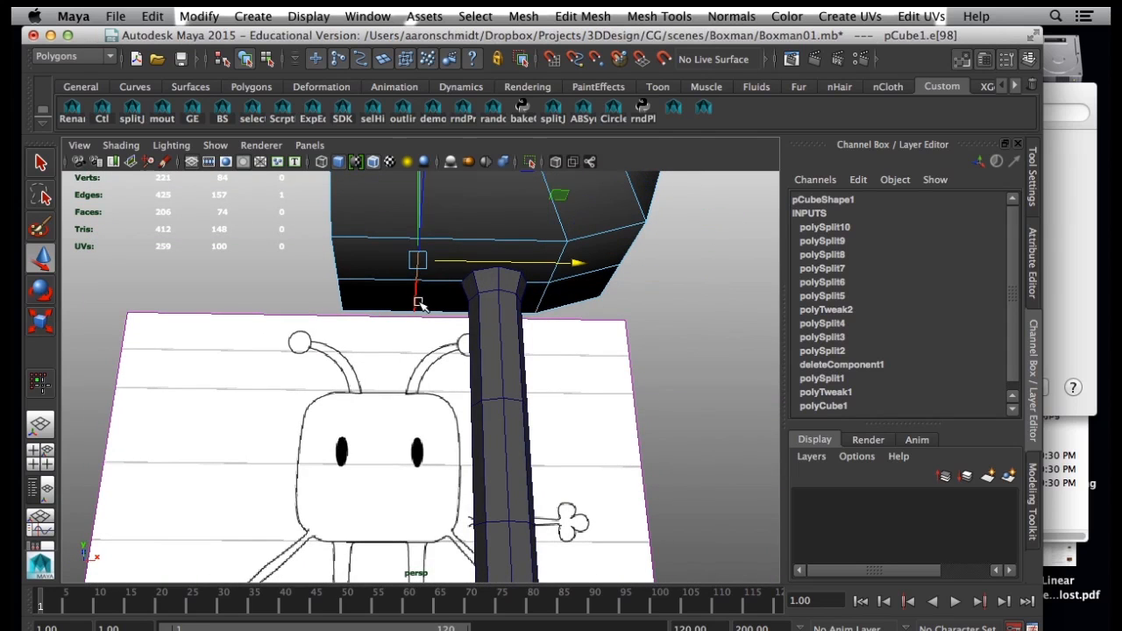
# Select the two adjoining faces on the head's underside directly around the leg's top.
pyautogui.keyDown('alt'); pyautogui.moveTo(571, 280); pyautogui.dragTo(508, 243); pyautogui.keyUp('alt')
pyautogui.moveTo(509, 243); pyautogui.dragTo(511, 280, button='right')
pyautogui.click(516, 246)
pyautogui.keyDown('shift'); pyautogui.click(526, 311); pyautogui.keyUp('shift')
pyautogui.keyDown('alt'); pyautogui.moveTo(488, 340); pyautogui.dragTo(506, 333); pyautogui.keyUp('alt')
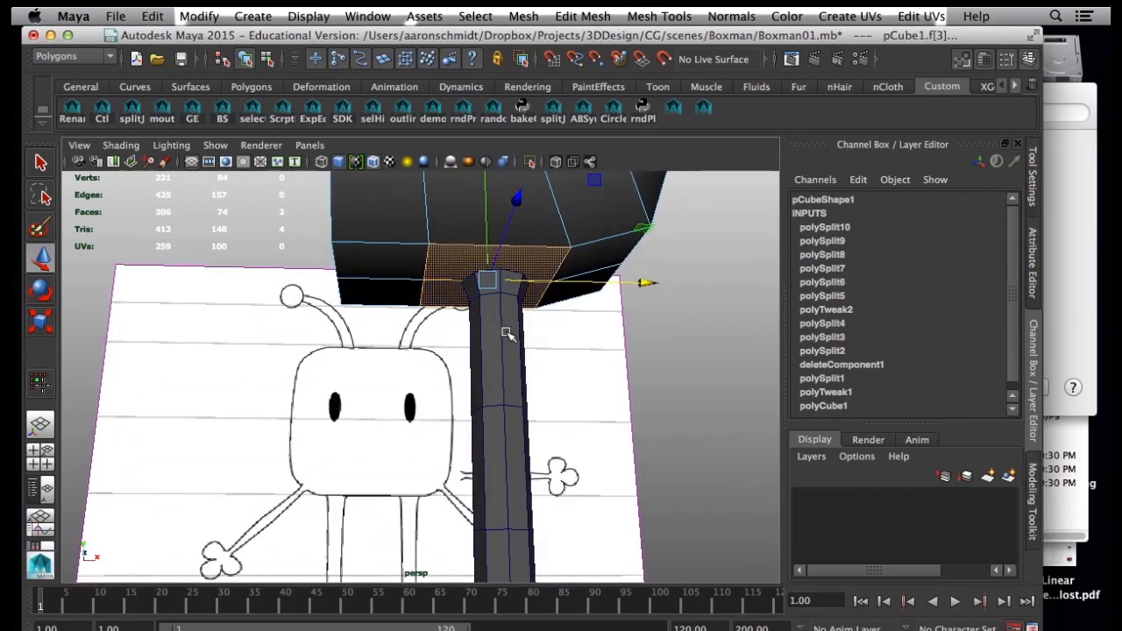
pyautogui.keyDown('alt'); pyautogui.moveTo(471, 257); pyautogui.dragTo(438, 303); pyautogui.keyUp('alt')
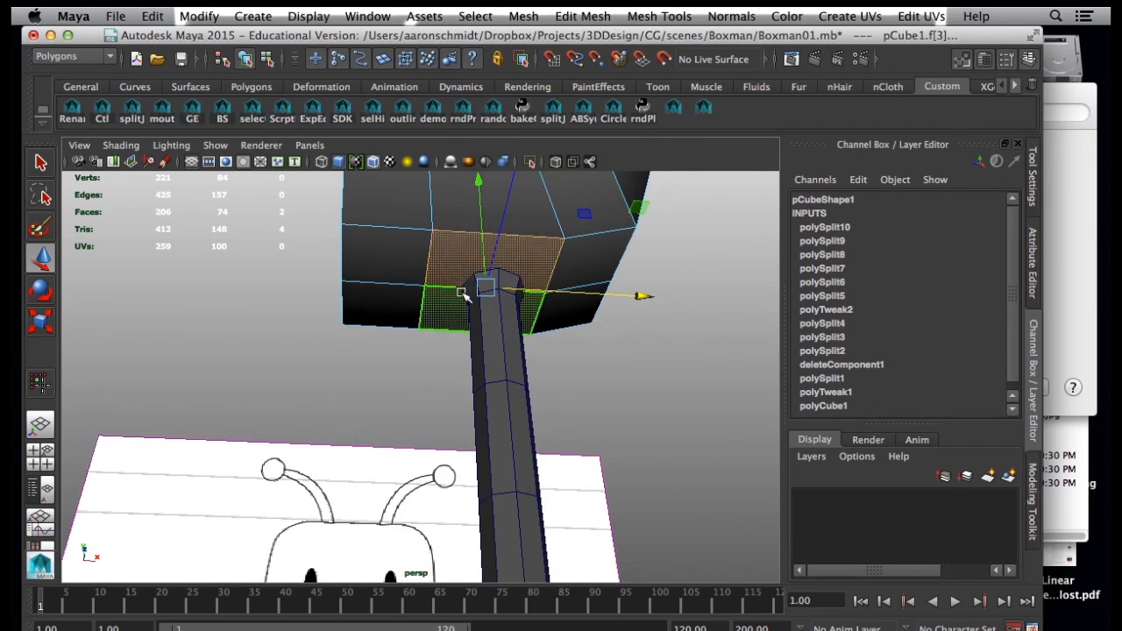
pyautogui.moveTo(504, 401)
pyautogui.keyDown('alt'); pyautogui.mouseDown()
pyautogui.moveTo(538, 388)
pyautogui.moveTo(482, 404)
pyautogui.mouseUp(); pyautogui.keyUp('alt')
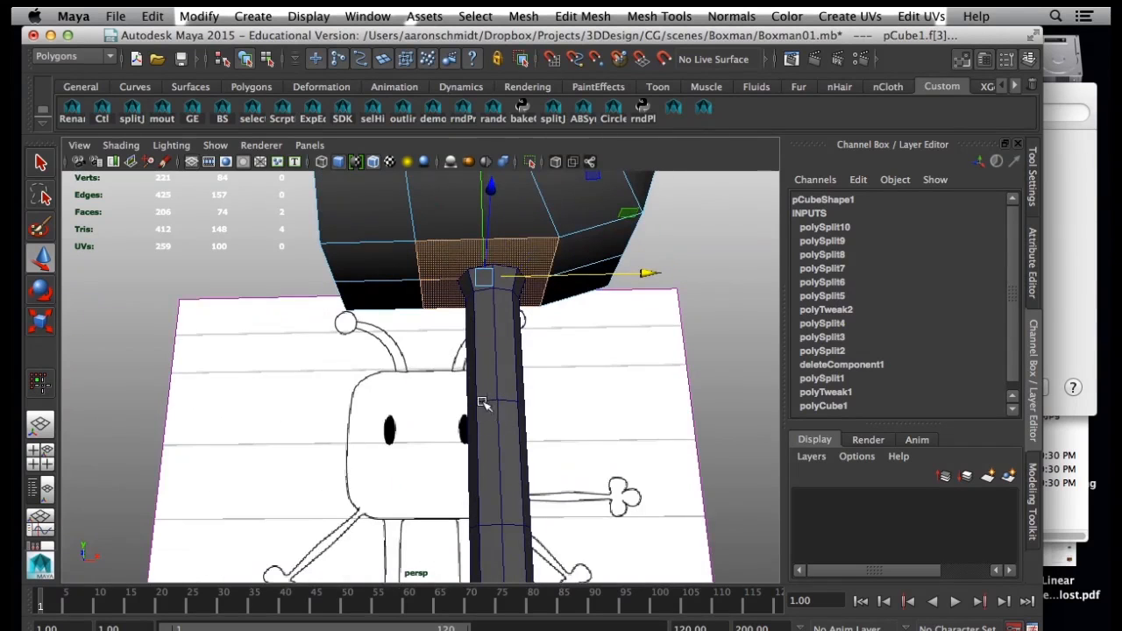
# Extrude the two selected underside faces with reset settings, insetting them by an offset of about 2.03.
pyautogui.click(1033, 480)
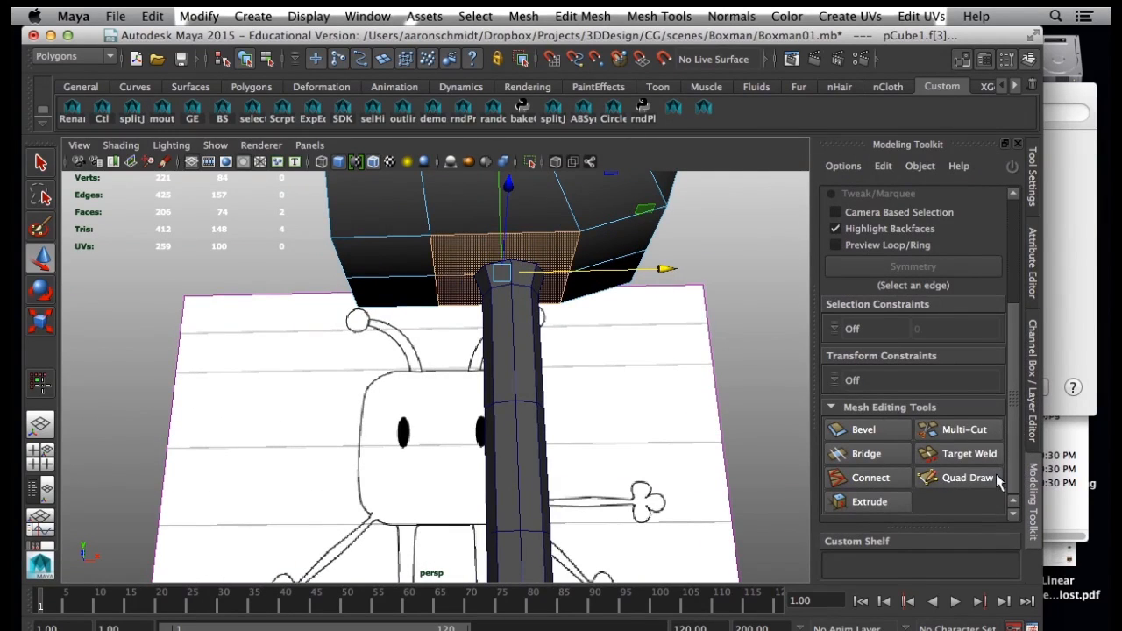
pyautogui.click(870, 502)
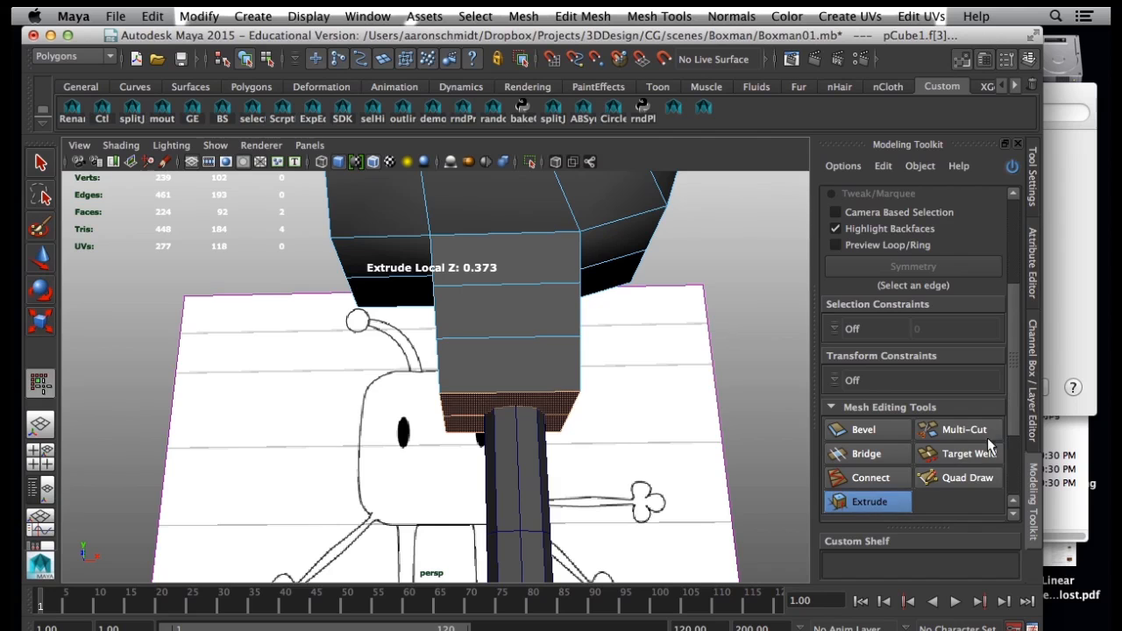
pyautogui.moveTo(1016, 412); pyautogui.dragTo(1014, 493)
pyautogui.click(885, 506)
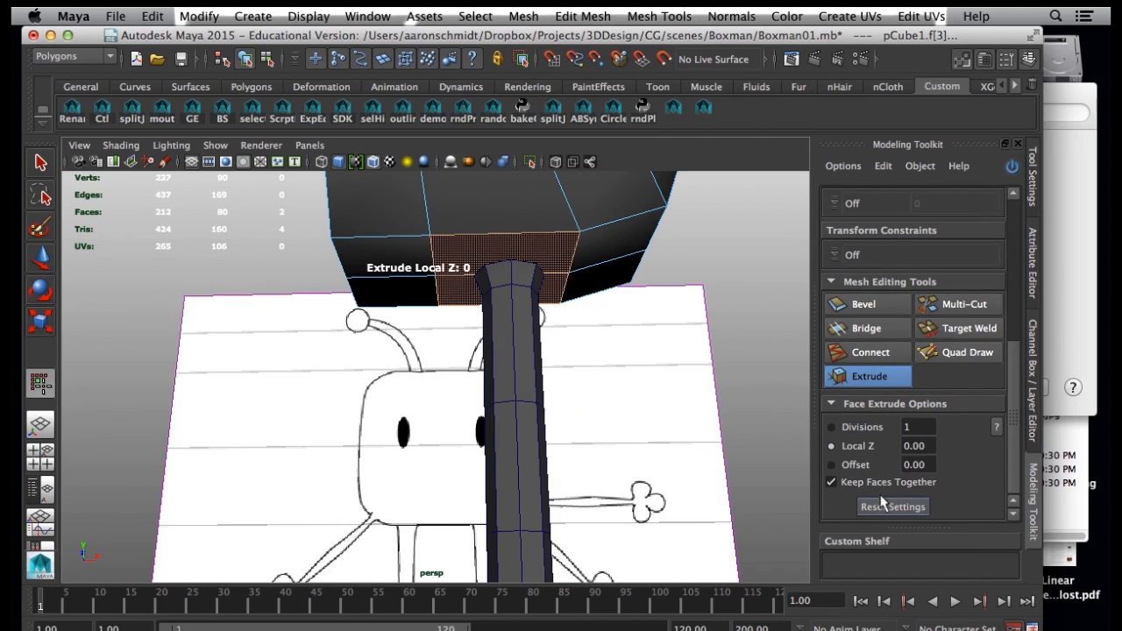
pyautogui.click(857, 466)
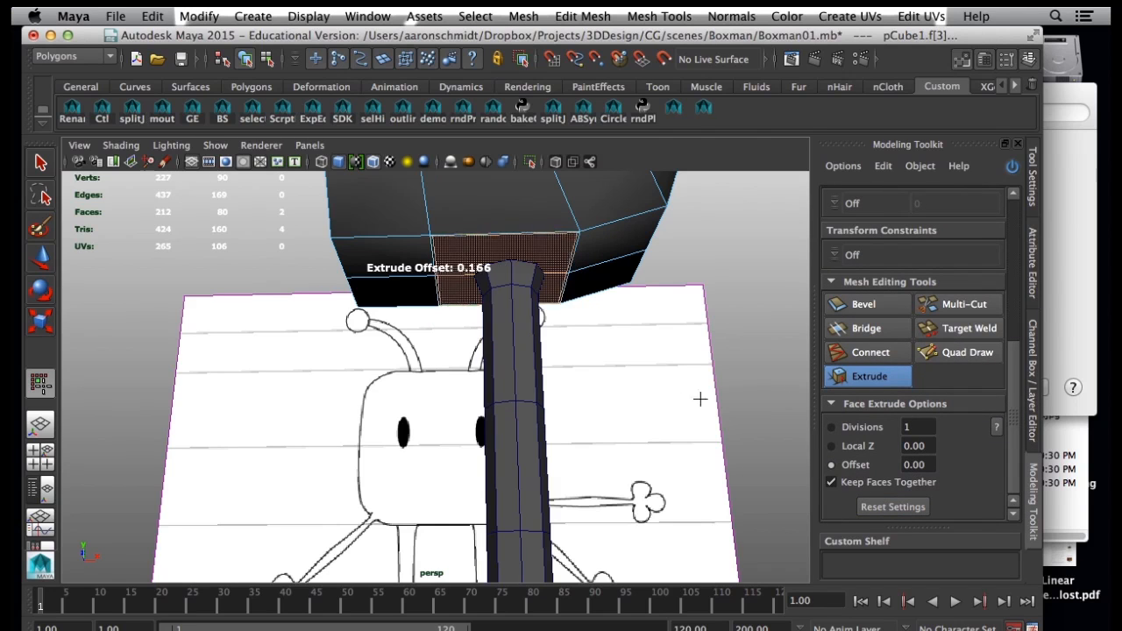
pyautogui.moveTo(700, 399); pyautogui.dragTo(1106, 388)
pyautogui.moveTo(543, 375); pyautogui.dragTo(863, 368)
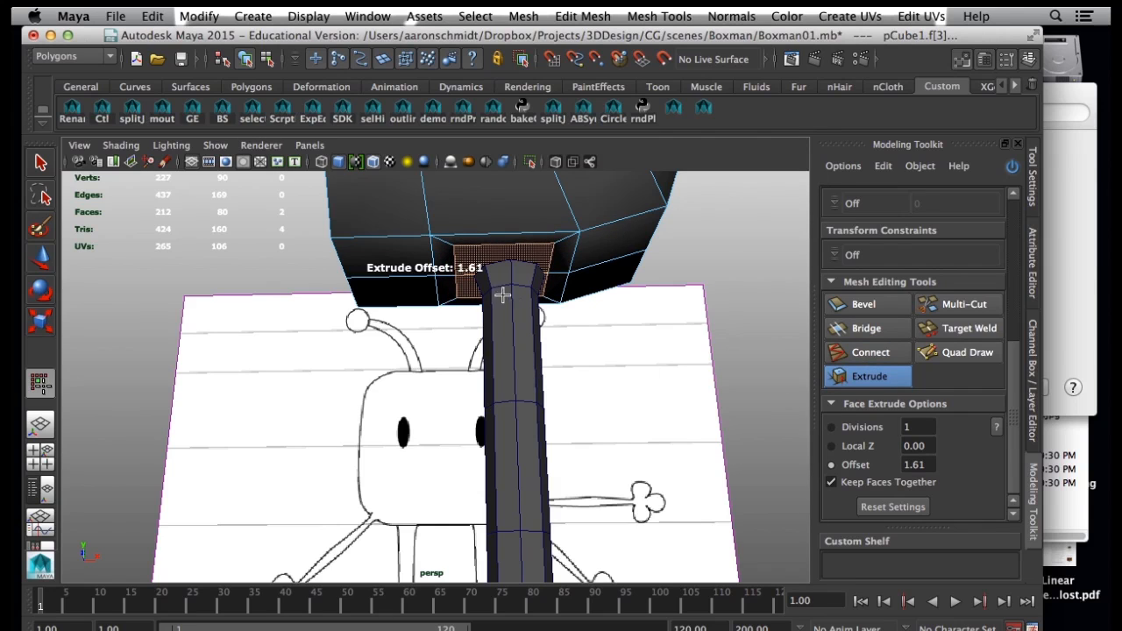
# Nudge the inset faces slightly along X and check how they surround the leg's top from below.
pyautogui.press('w')
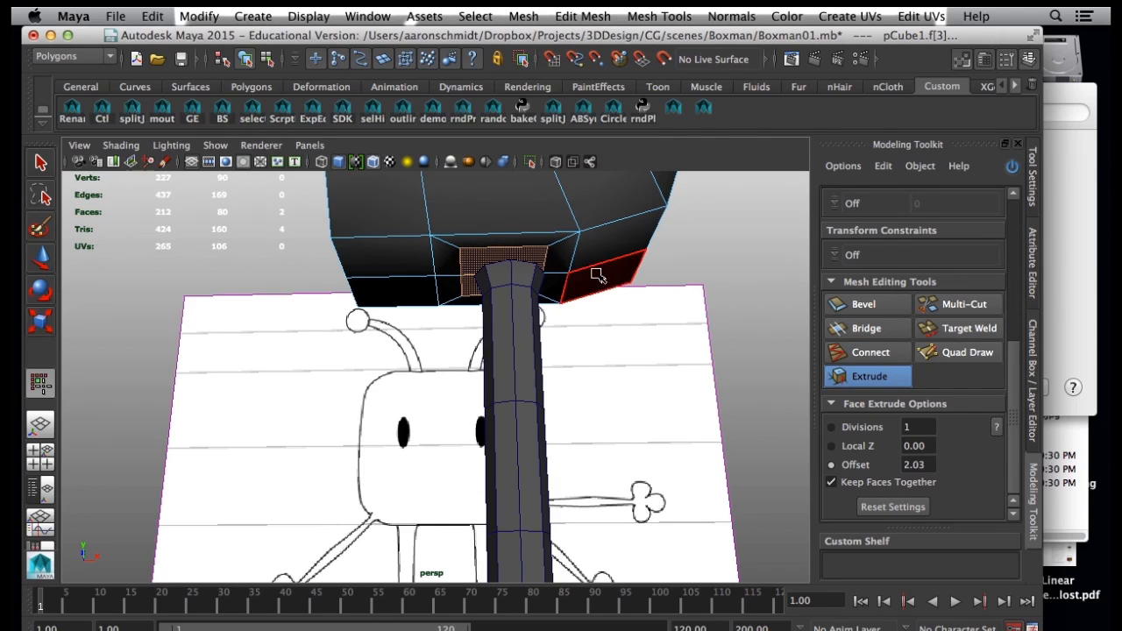
pyautogui.moveTo(614, 270); pyautogui.dragTo(617, 268)
pyautogui.keyDown('alt'); pyautogui.moveTo(501, 336); pyautogui.dragTo(447, 284); pyautogui.keyUp('alt')
pyautogui.keyDown('alt'); pyautogui.moveTo(447, 284); pyautogui.dragTo(588, 353, button='right'); pyautogui.keyUp('alt')
pyautogui.keyDown('alt'); pyautogui.moveTo(533, 267); pyautogui.dragTo(517, 370, button='middle'); pyautogui.keyUp('alt')
pyautogui.moveTo(542, 247)
pyautogui.keyDown('alt'); pyautogui.mouseDown()
pyautogui.moveTo(555, 257)
pyautogui.moveTo(545, 265)
pyautogui.mouseUp(); pyautogui.keyUp('alt')
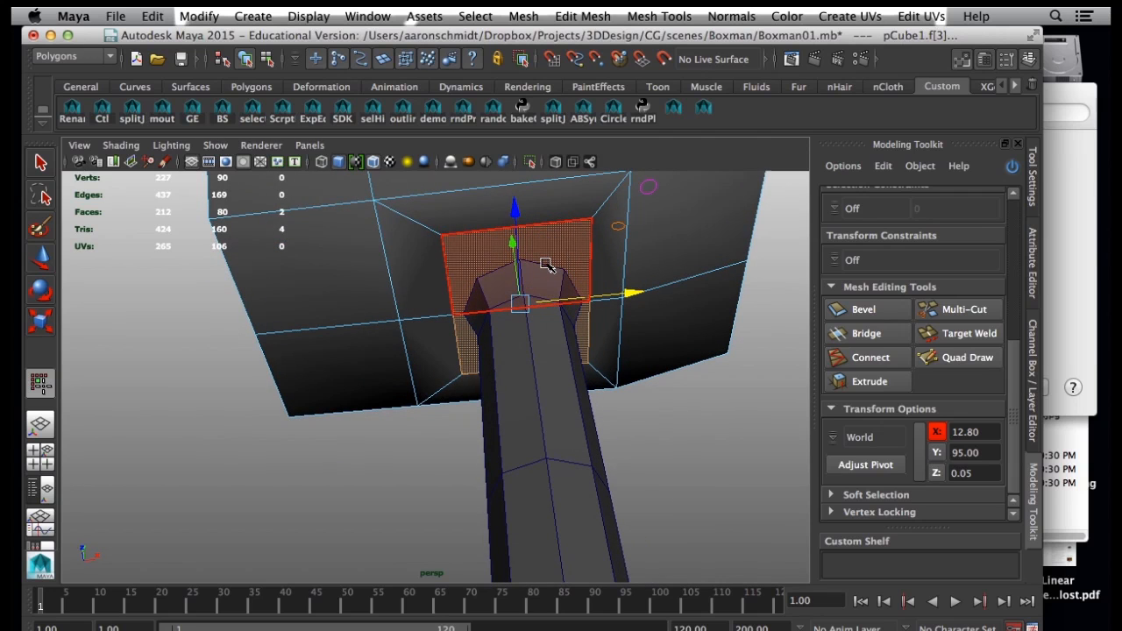
pyautogui.keyDown('alt'); pyautogui.moveTo(545, 265); pyautogui.dragTo(495, 344); pyautogui.keyUp('alt')
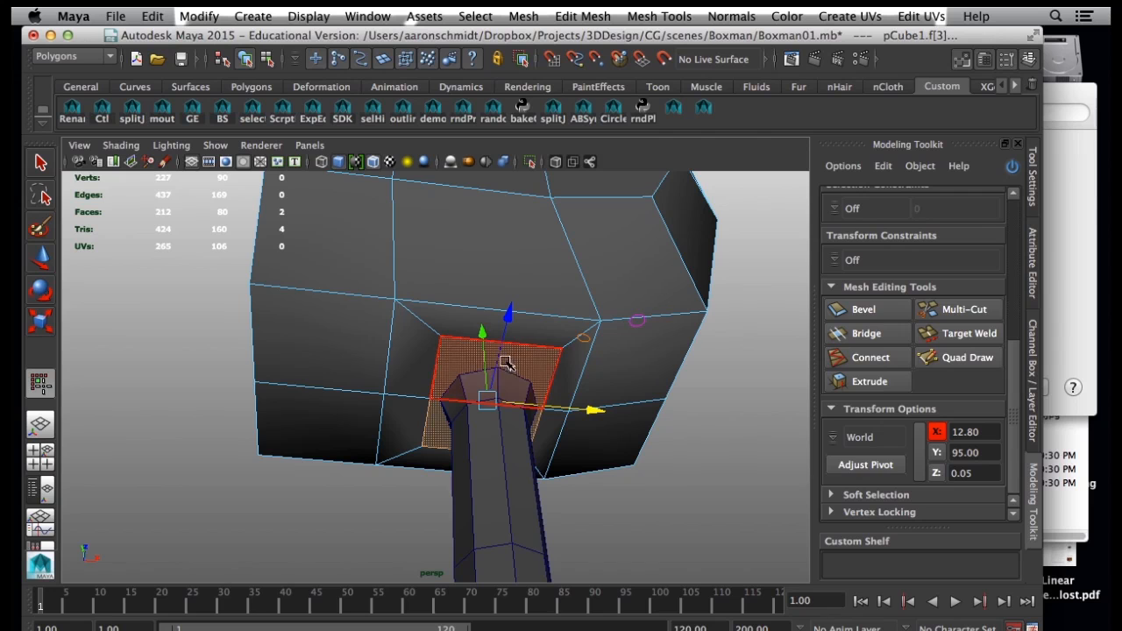
# Insert an edge loop with Multi-Cut down the middle of the inset faces behind the leg on the body's underside.
pyautogui.keyDown('shift'); pyautogui.click(498, 421); pyautogui.keyUp('shift')
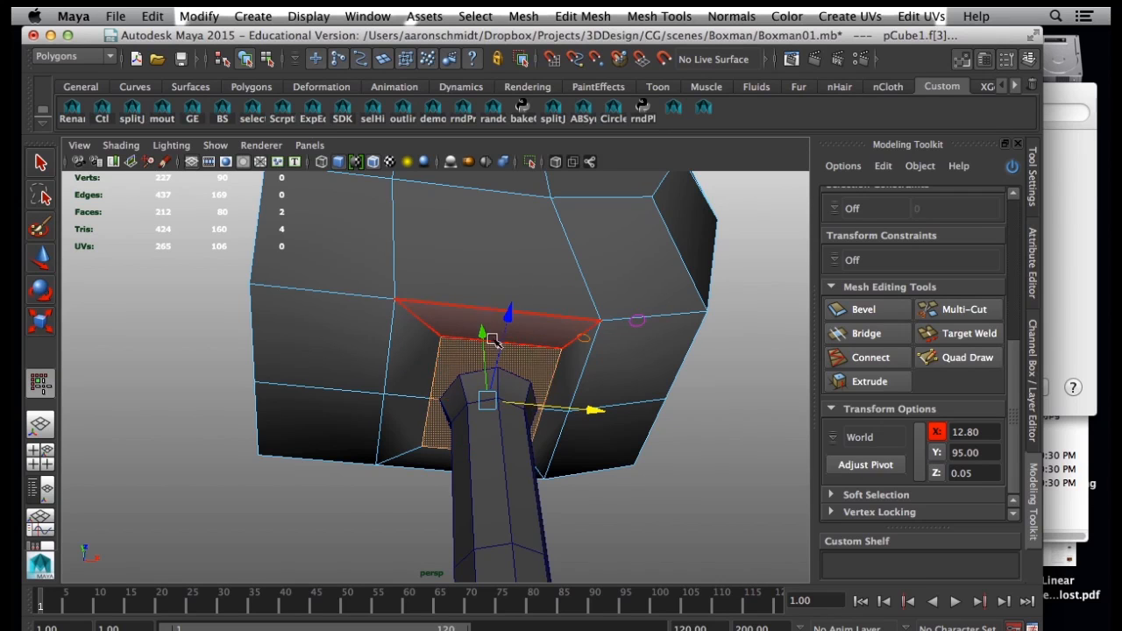
pyautogui.keyDown('alt'); pyautogui.moveTo(451, 400); pyautogui.dragTo(444, 412); pyautogui.keyUp('alt')
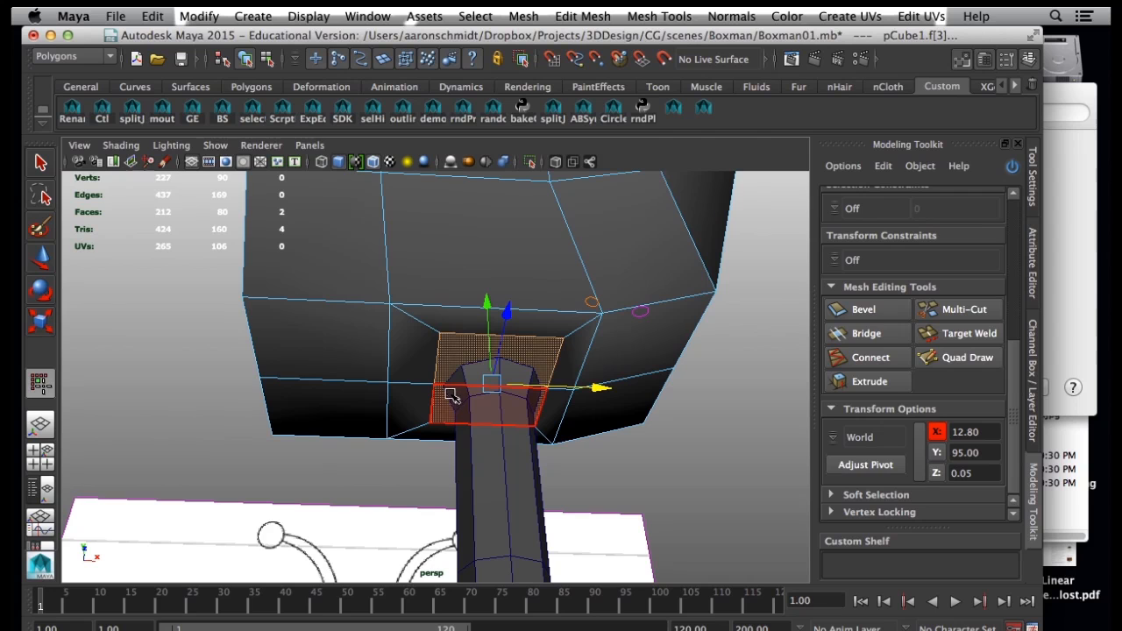
pyautogui.click(955, 310)
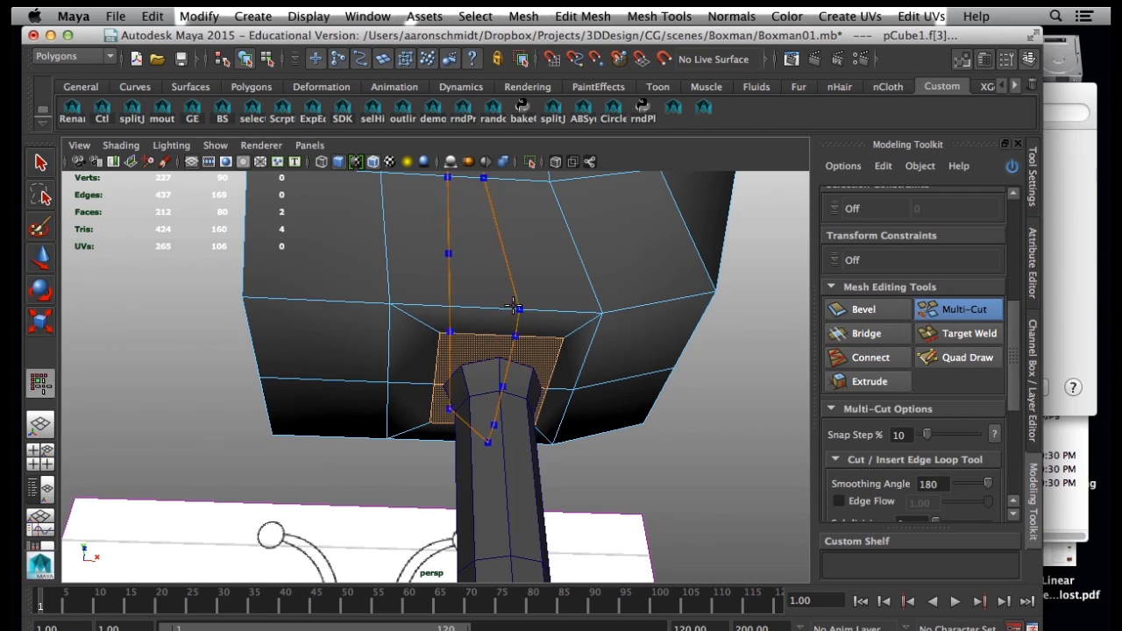
pyautogui.press('Return')
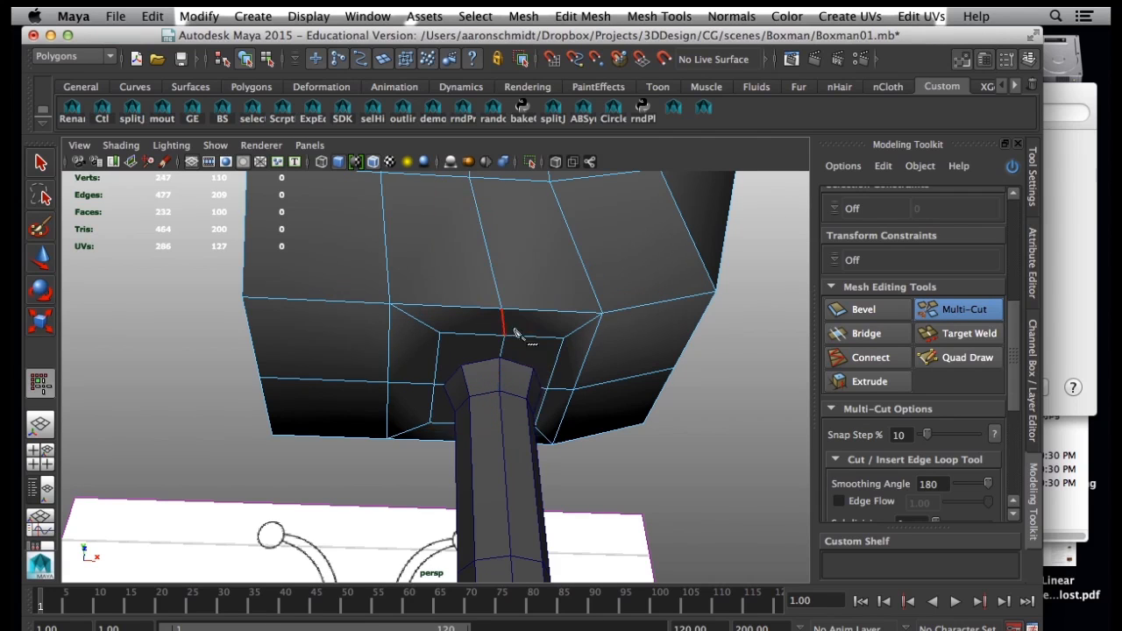
pyautogui.press('q')
# Delete the four inset faces on the body's underside where the leg meets it.
pyautogui.keyDown('alt'); pyautogui.moveTo(554, 392); pyautogui.dragTo(473, 380); pyautogui.keyUp('alt')
pyautogui.keyDown('alt'); pyautogui.moveTo(474, 381); pyautogui.dragTo(546, 400, button='right'); pyautogui.keyUp('alt')
pyautogui.moveTo(496, 299); pyautogui.dragTo(443, 307, button='right')
pyautogui.moveTo(531, 345)
pyautogui.keyDown('alt'); pyautogui.mouseDown()
pyautogui.moveTo(517, 376)
pyautogui.moveTo(532, 353)
pyautogui.mouseUp(); pyautogui.keyUp('alt')
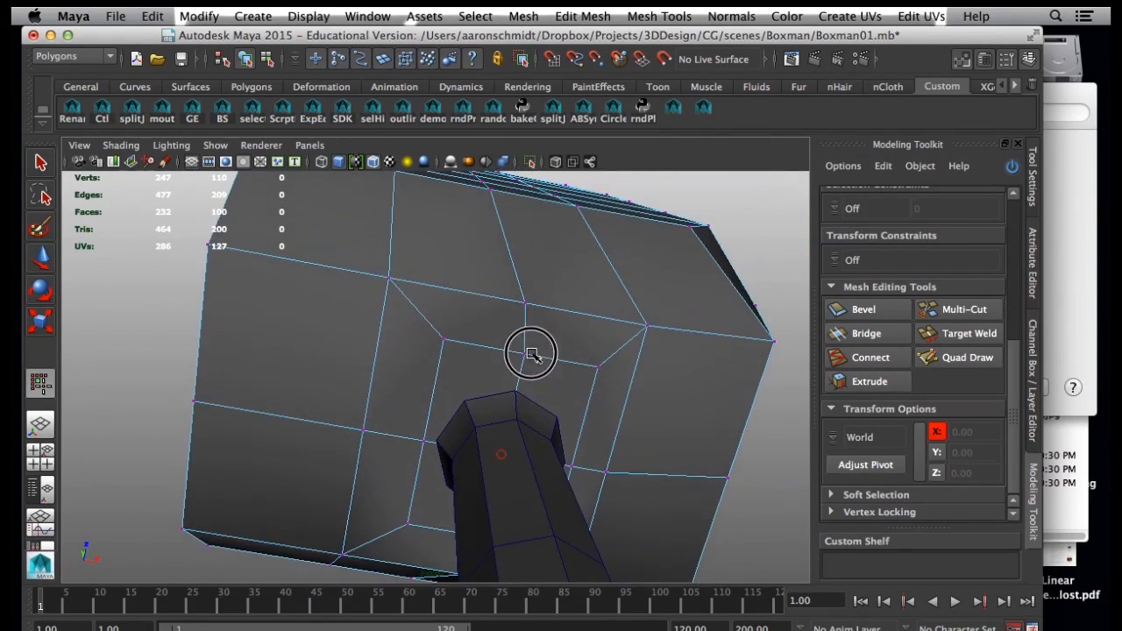
pyautogui.moveTo(480, 387); pyautogui.dragTo(476, 343, button='right')
pyautogui.click(476, 343)
pyautogui.keyDown('shift'); pyautogui.click(561, 391); pyautogui.keyUp('shift')
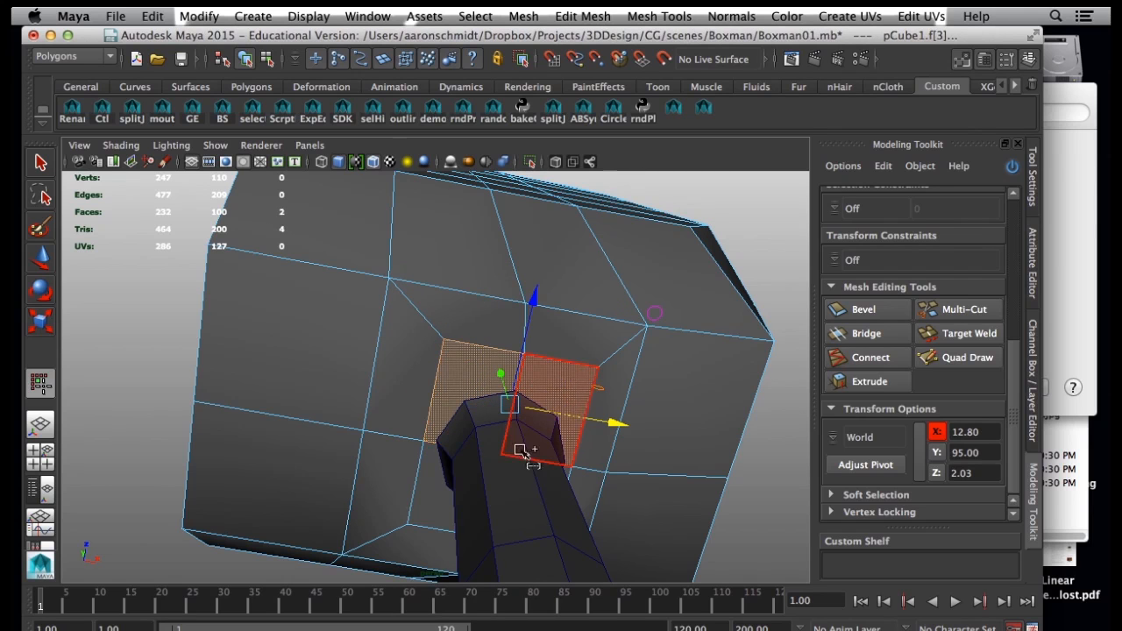
pyautogui.keyDown('shift'); pyautogui.click(476, 470); pyautogui.keyUp('shift')
pyautogui.keyDown('shift'); pyautogui.click(532, 479); pyautogui.keyUp('shift')
pyautogui.keyDown('alt'); pyautogui.moveTo(552, 474); pyautogui.dragTo(405, 473); pyautogui.keyUp('alt')
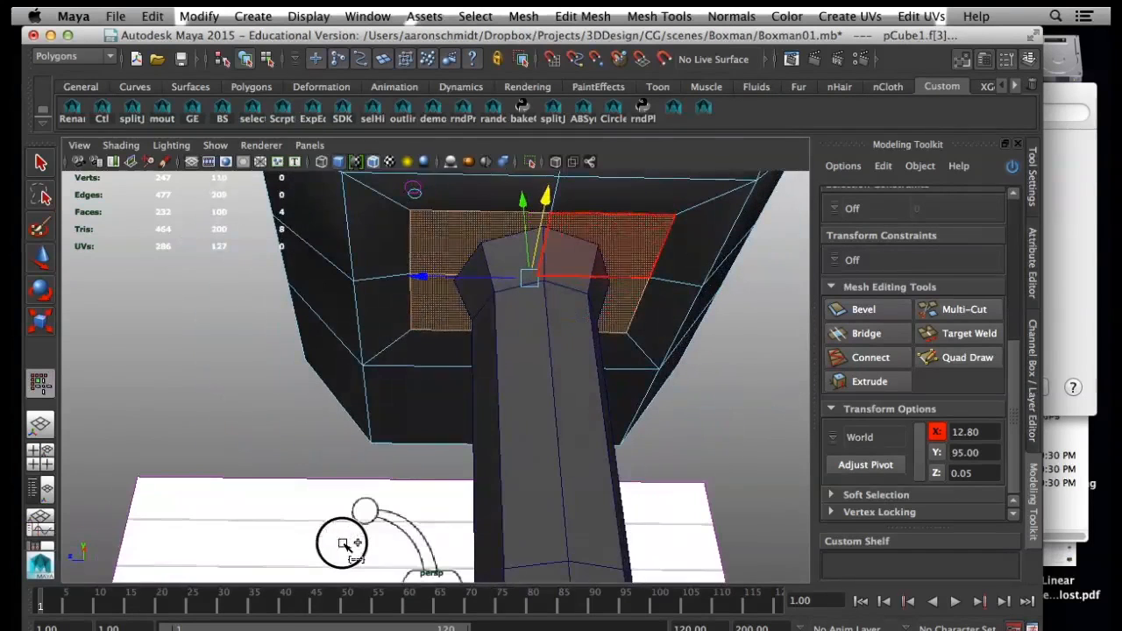
pyautogui.press('4')
pyautogui.moveTo(447, 433)
pyautogui.keyDown('alt'); pyautogui.mouseDown()
pyautogui.moveTo(488, 342)
pyautogui.moveTo(500, 394)
pyautogui.moveTo(546, 426)
pyautogui.moveTo(629, 387)
pyautogui.moveTo(728, 363)
pyautogui.moveTo(739, 508)
pyautogui.moveTo(708, 426)
pyautogui.moveTo(625, 330)
pyautogui.mouseUp(); pyautogui.keyUp('alt')
pyautogui.press('Delete')
pyautogui.click(499, 397)
pyautogui.press('5')
# Snap the hole's front middle vertex and the adjacent front corner vertex to the matching vertices on the leg's top rim.
pyautogui.moveTo(570, 264); pyautogui.dragTo(493, 257, button='right')
pyautogui.keyDown('alt'); pyautogui.moveTo(493, 258); pyautogui.dragTo(518, 338); pyautogui.keyUp('alt')
pyautogui.click(512, 302)
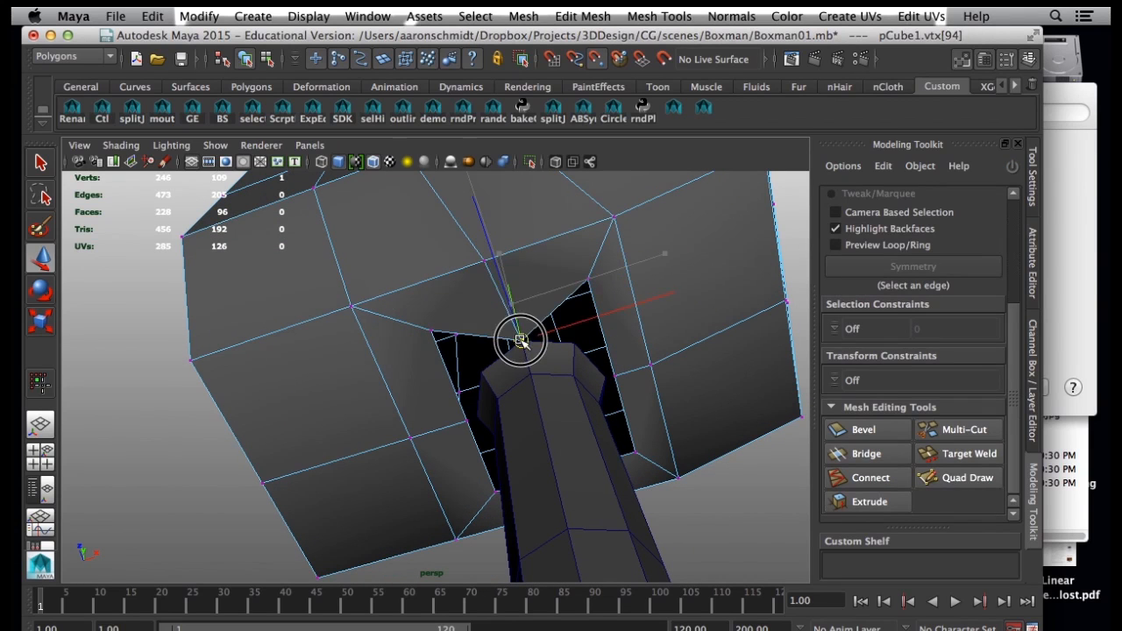
pyautogui.click(429, 329)
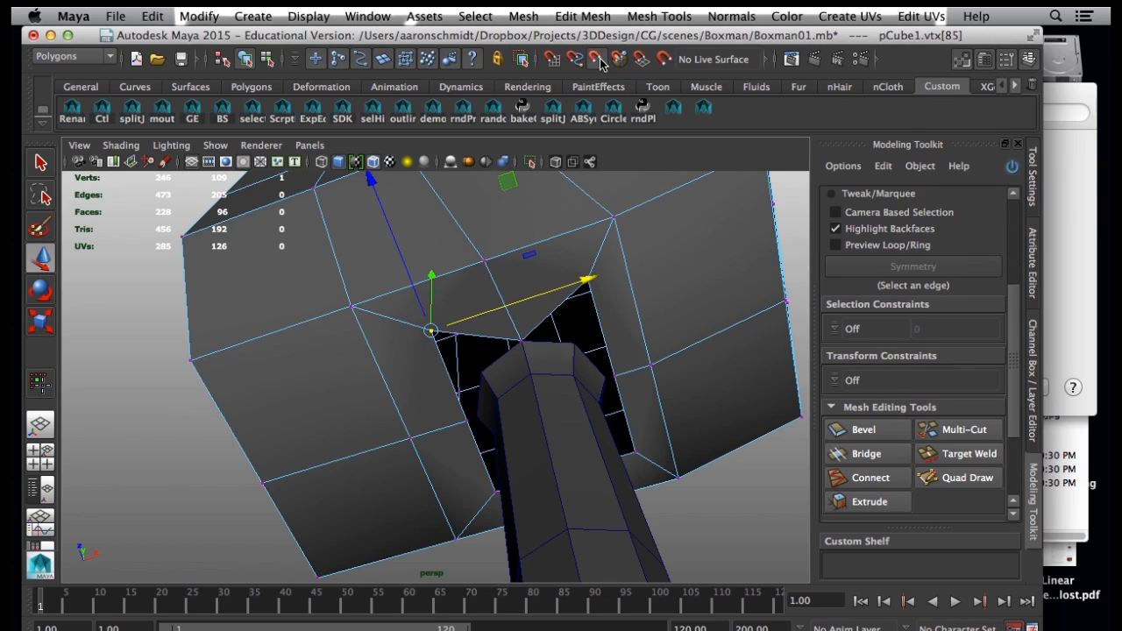
pyautogui.press('w')
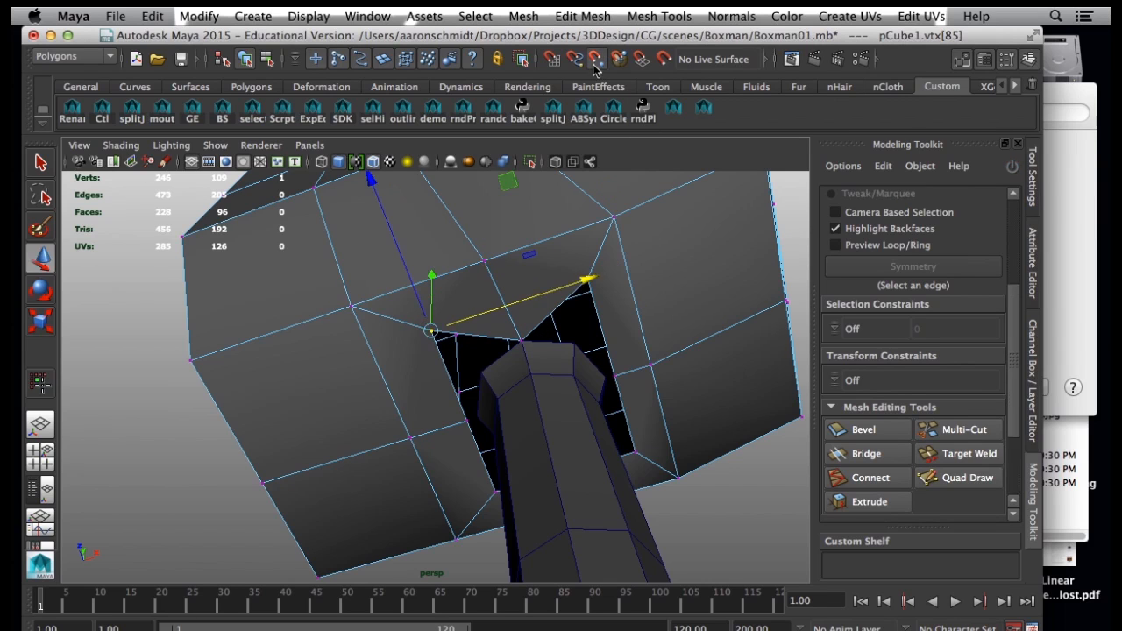
pyautogui.click(432, 333)
pyautogui.moveTo(432, 333); pyautogui.dragTo(481, 372)
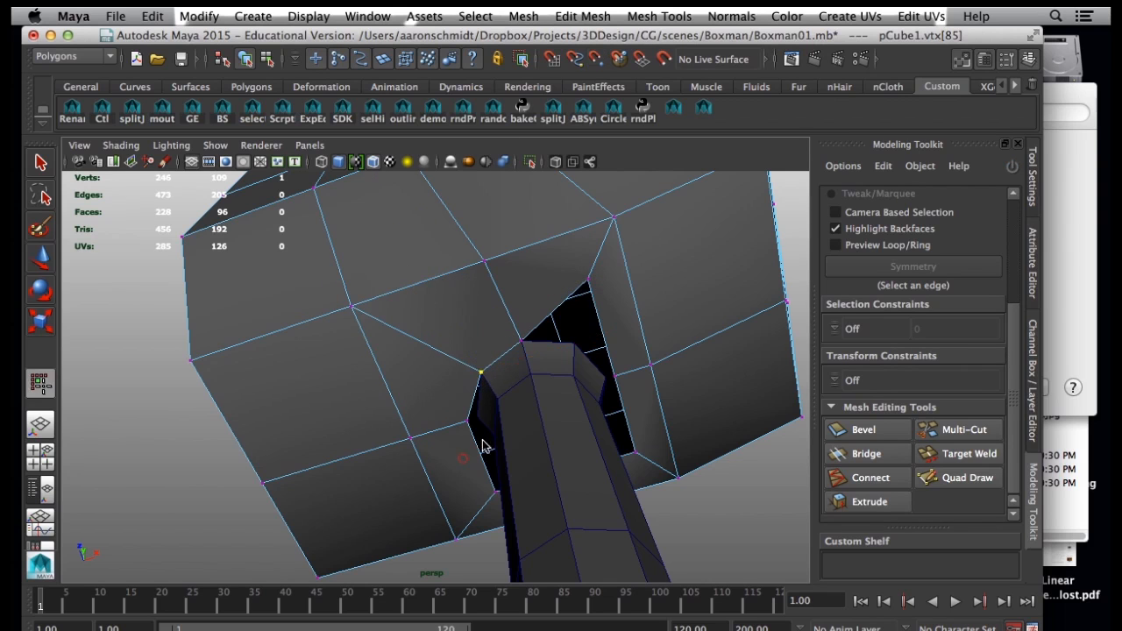
# Snap the hole's side middle vertex and the neighbouring back corner vertex to the leg's top rim.
pyautogui.click(466, 424)
pyautogui.press('v')
pyautogui.press('w')
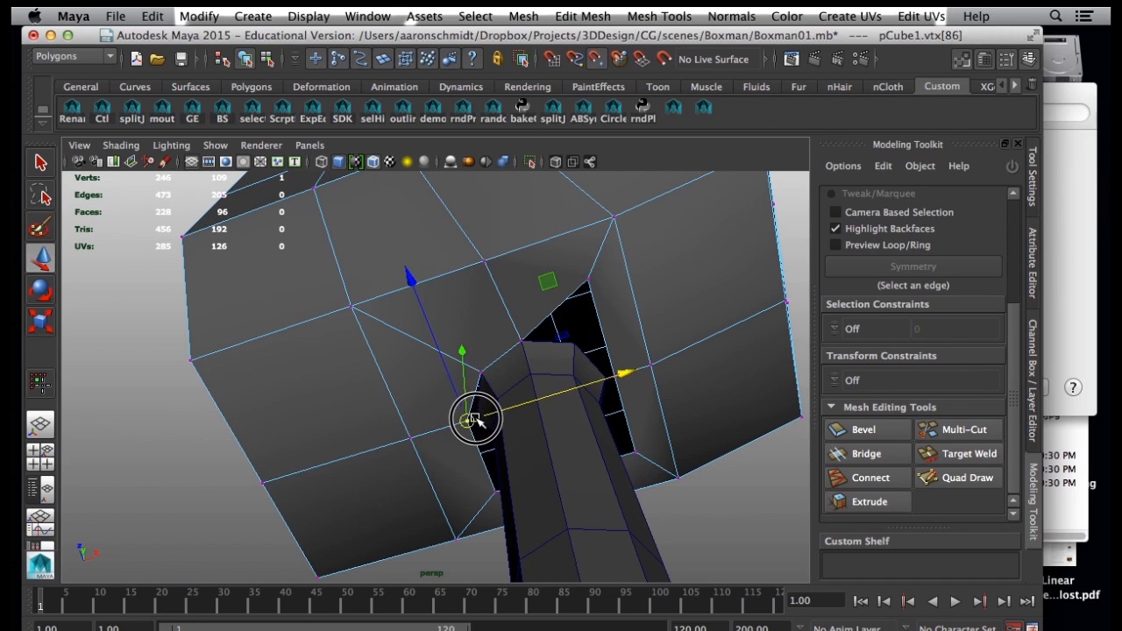
pyautogui.press('y')
pyautogui.keyDown('alt'); pyautogui.moveTo(453, 453); pyautogui.dragTo(651, 459); pyautogui.keyUp('alt')
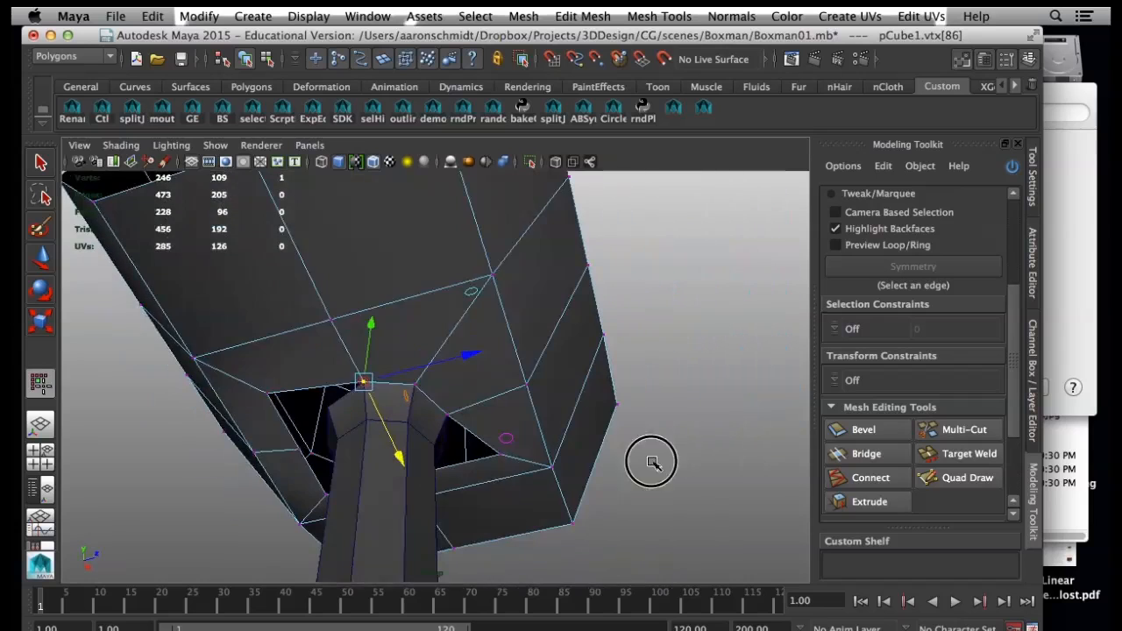
pyautogui.click(267, 393)
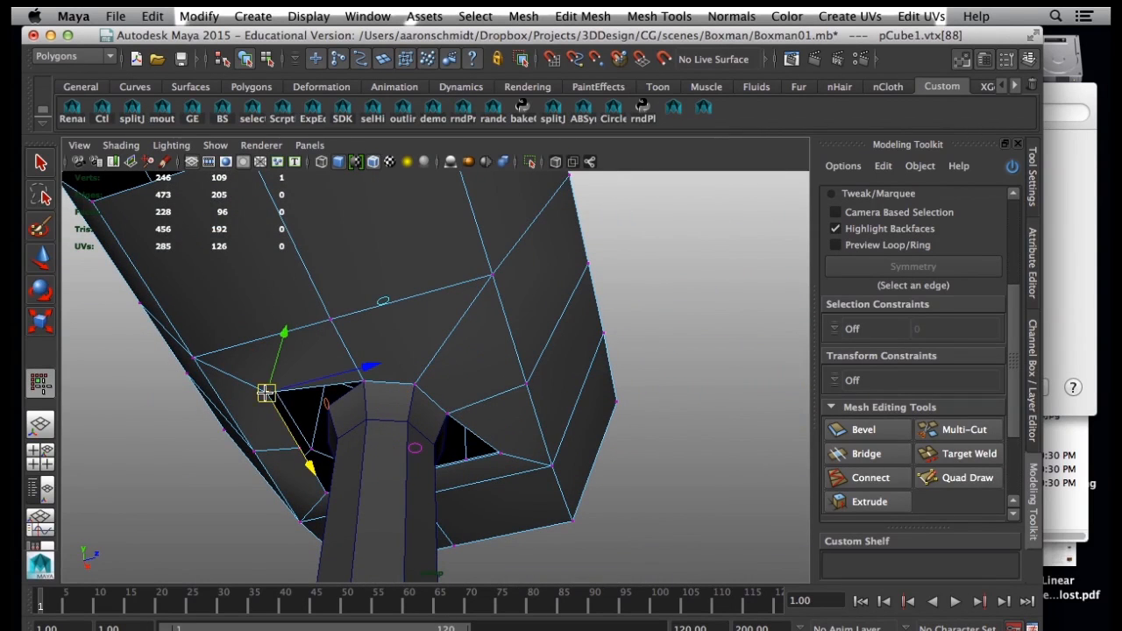
pyautogui.press('w')
pyautogui.moveTo(267, 393); pyautogui.dragTo(328, 406)
pyautogui.press('y')
pyautogui.keyDown('alt'); pyautogui.moveTo(292, 441); pyautogui.dragTo(481, 402); pyautogui.keyUp('alt')
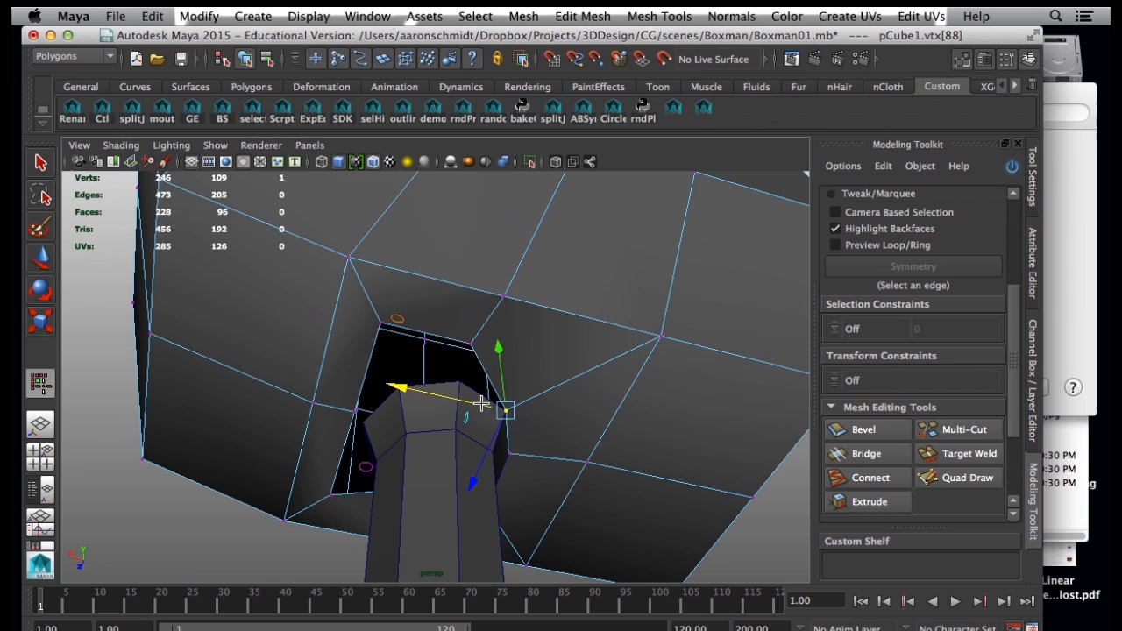
# Snap the hole's back middle vertex and its other back corner vertex to the matching leg rim vertices.
pyautogui.click(470, 344)
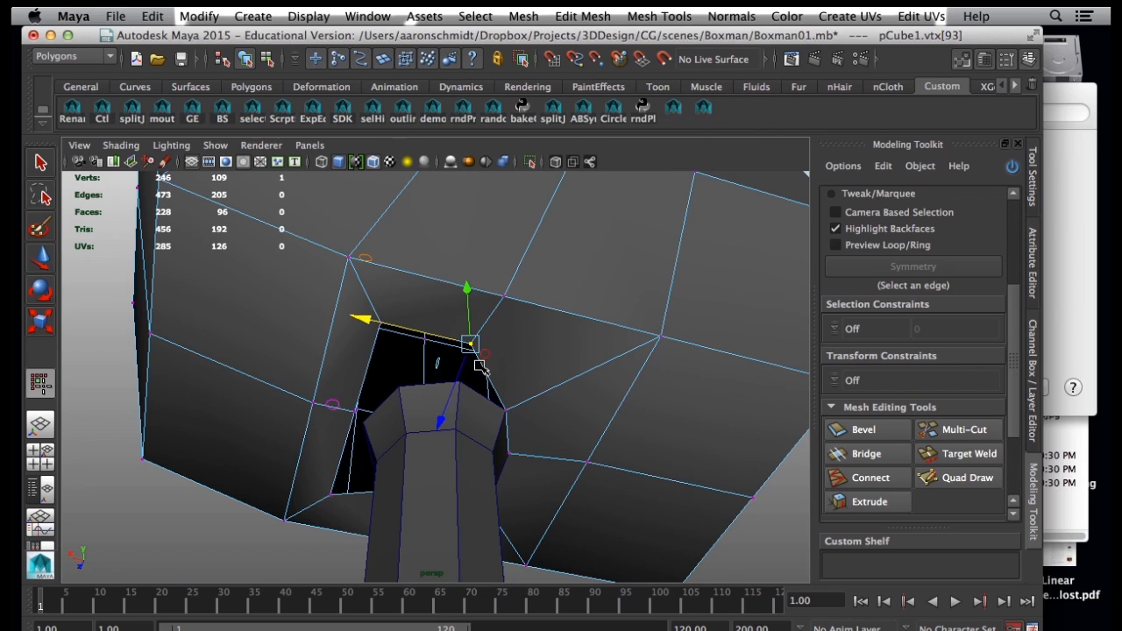
pyautogui.press('w')
pyautogui.press('v')
pyautogui.moveTo(471, 349); pyautogui.dragTo(459, 381)
pyautogui.press('y')
pyautogui.click(381, 323)
pyautogui.press('w')
pyautogui.press('v')
pyautogui.moveTo(380, 324); pyautogui.dragTo(375, 360)
pyautogui.press('y')
# Snap the remaining side middle and front corner vertices of the hole to the leg rim, closing the gap.
pyautogui.press('w')
pyautogui.press('v')
pyautogui.press('y')
pyautogui.keyDown('alt'); pyautogui.moveTo(332, 399); pyautogui.dragTo(466, 412); pyautogui.keyUp('alt')
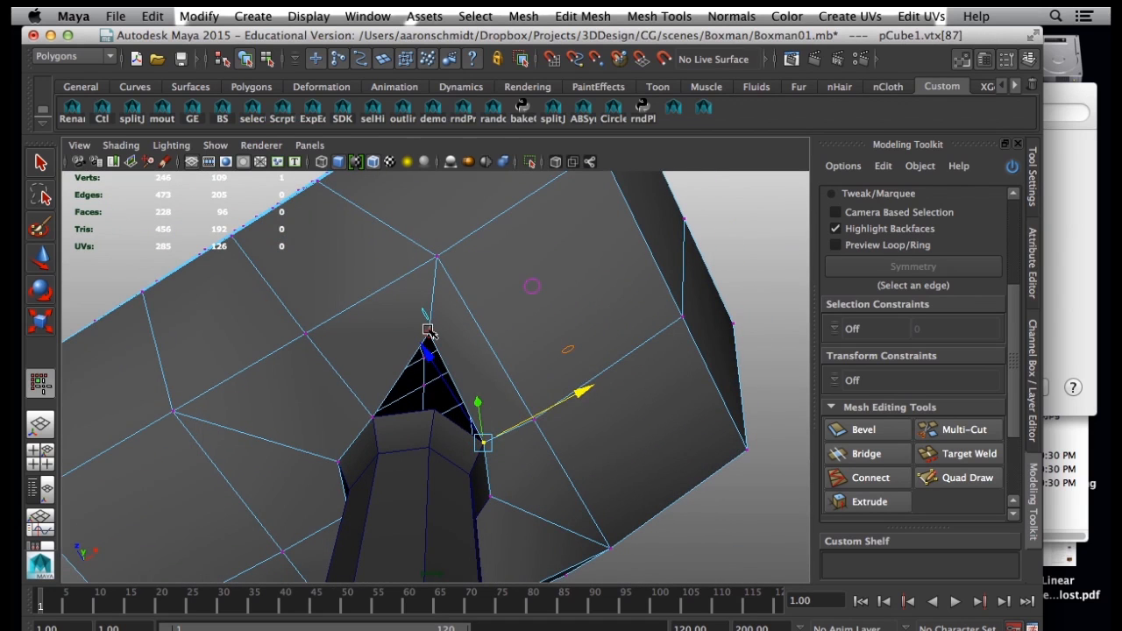
pyautogui.press('w')
pyautogui.press('v')
pyautogui.keyDown('alt'); pyautogui.moveTo(428, 338); pyautogui.dragTo(357, 437); pyautogui.keyUp('alt')
pyautogui.moveTo(390, 342); pyautogui.dragTo(458, 269, button='right')
pyautogui.click(453, 314)
pyautogui.keyDown('shift'); pyautogui.click(432, 427); pyautogui.keyUp('shift')
pyautogui.keyDown('alt'); pyautogui.moveTo(432, 434); pyautogui.dragTo(403, 425); pyautogui.keyUp('alt')
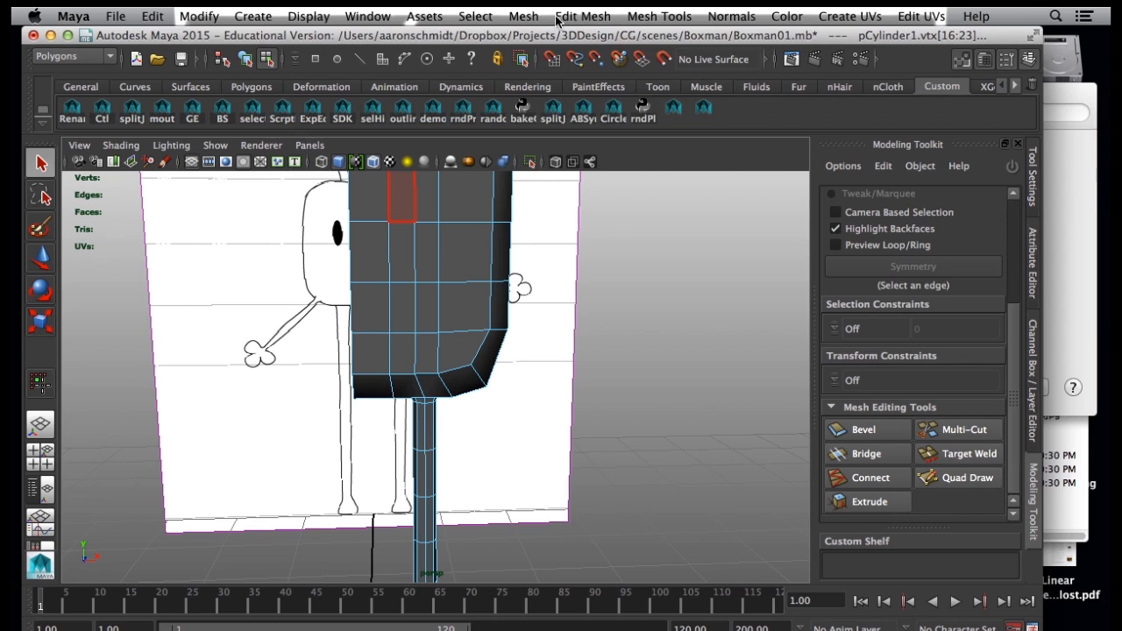
pyautogui.click(556, 17)
pyautogui.moveTo(528, 20)
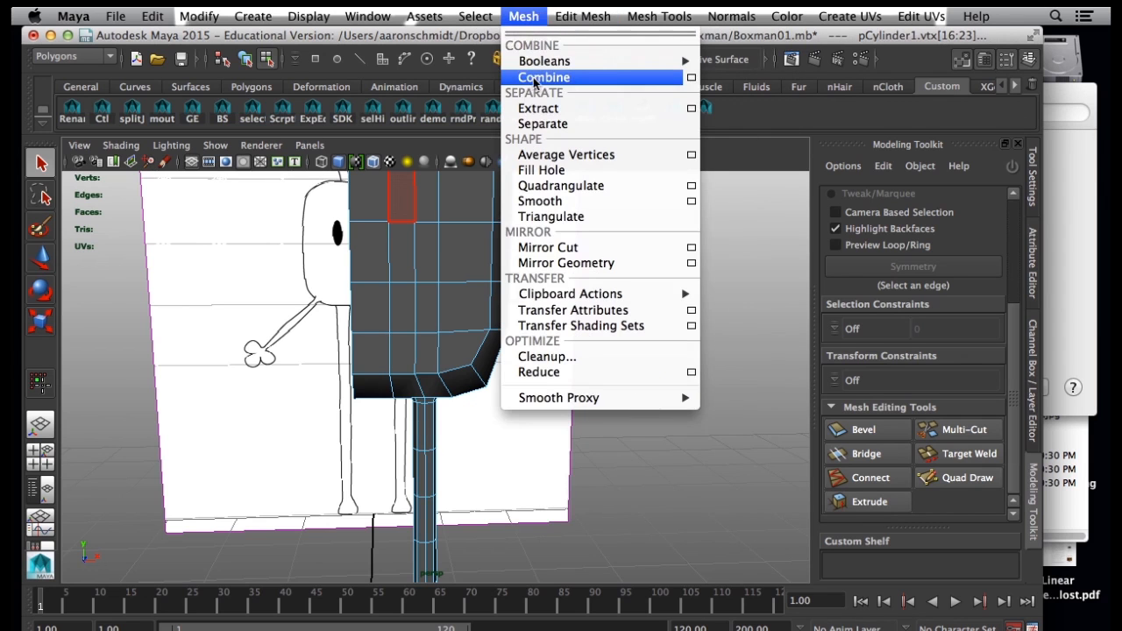
pyautogui.click(482, 202)
# Select the body and leg objects and combine them into one mesh.
pyautogui.keyDown('alt'); pyautogui.moveTo(409, 456); pyautogui.dragTo(392, 410); pyautogui.keyUp('alt')
pyautogui.keyDown('alt'); pyautogui.moveTo(388, 409); pyautogui.dragTo(545, 279, button='right'); pyautogui.keyUp('alt')
pyautogui.moveTo(404, 370); pyautogui.dragTo(428, 427)
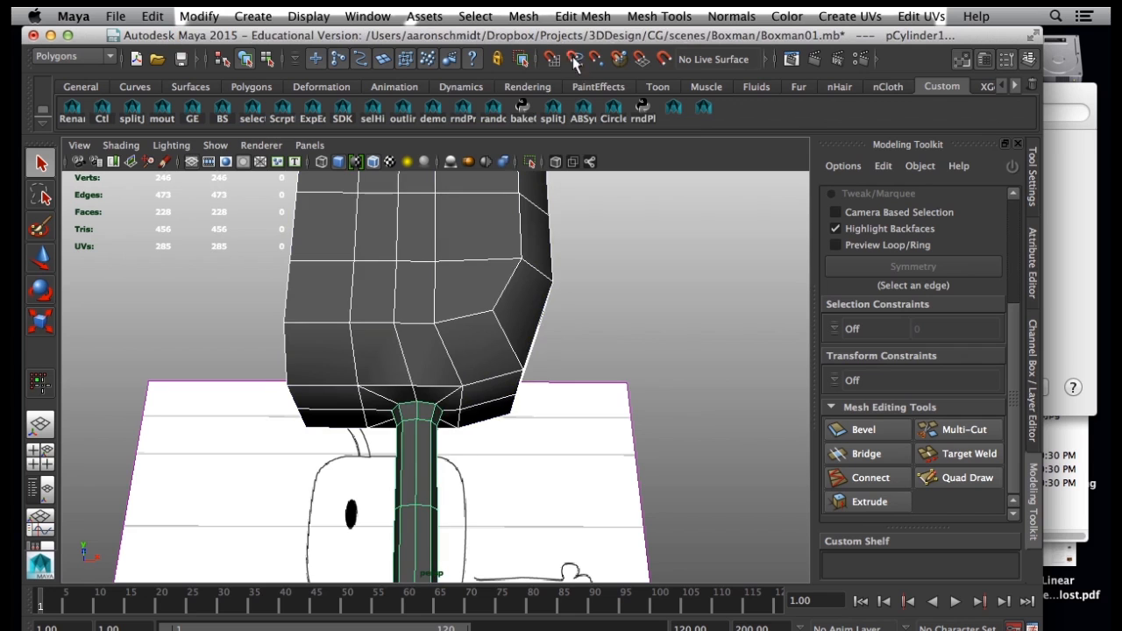
pyautogui.click(526, 18)
pyautogui.click(544, 79)
# Inspect the leg joint of the combined mesh in smooth preview, then return to the unsmoothed display.
pyautogui.click(563, 379)
pyautogui.click(437, 383)
pyautogui.keyDown('alt'); pyautogui.moveTo(430, 435); pyautogui.dragTo(457, 429); pyautogui.keyUp('alt')
pyautogui.keyDown('alt'); pyautogui.moveTo(349, 420); pyautogui.dragTo(405, 441); pyautogui.keyUp('alt')
pyautogui.keyDown('alt'); pyautogui.moveTo(405, 441); pyautogui.dragTo(445, 457, button='right'); pyautogui.keyUp('alt')
pyautogui.press('3')
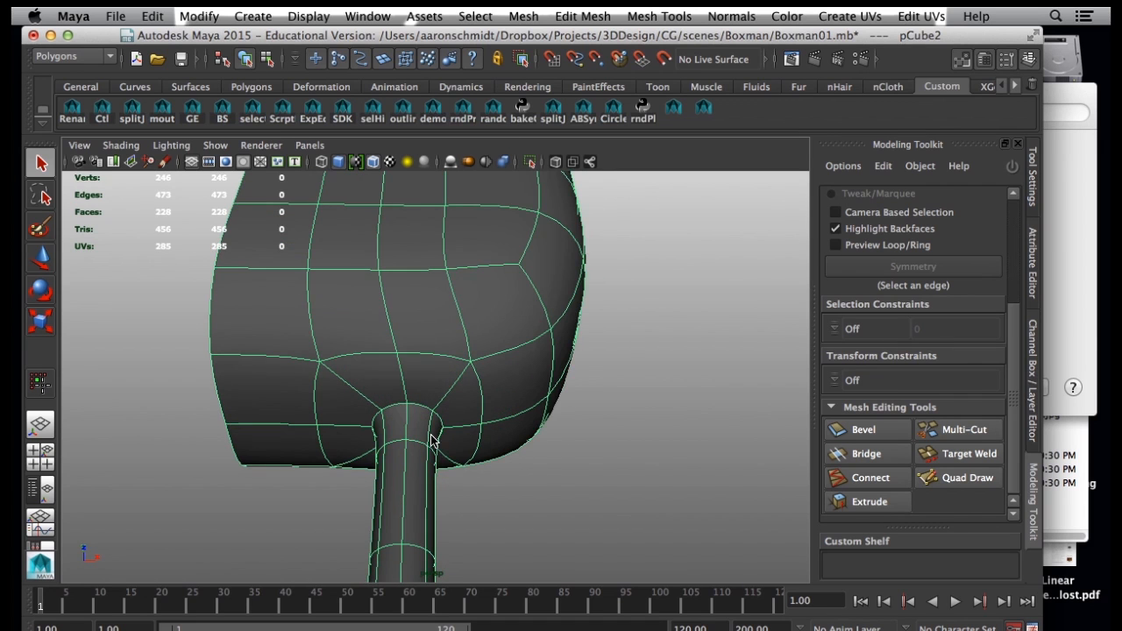
pyautogui.keyDown('alt'); pyautogui.moveTo(410, 443); pyautogui.dragTo(368, 408); pyautogui.keyUp('alt')
pyautogui.press('1')
# Try moving the front edge of the leg's top rim vertically to test whether it is joined to the body.
pyautogui.rightClick(381, 425)
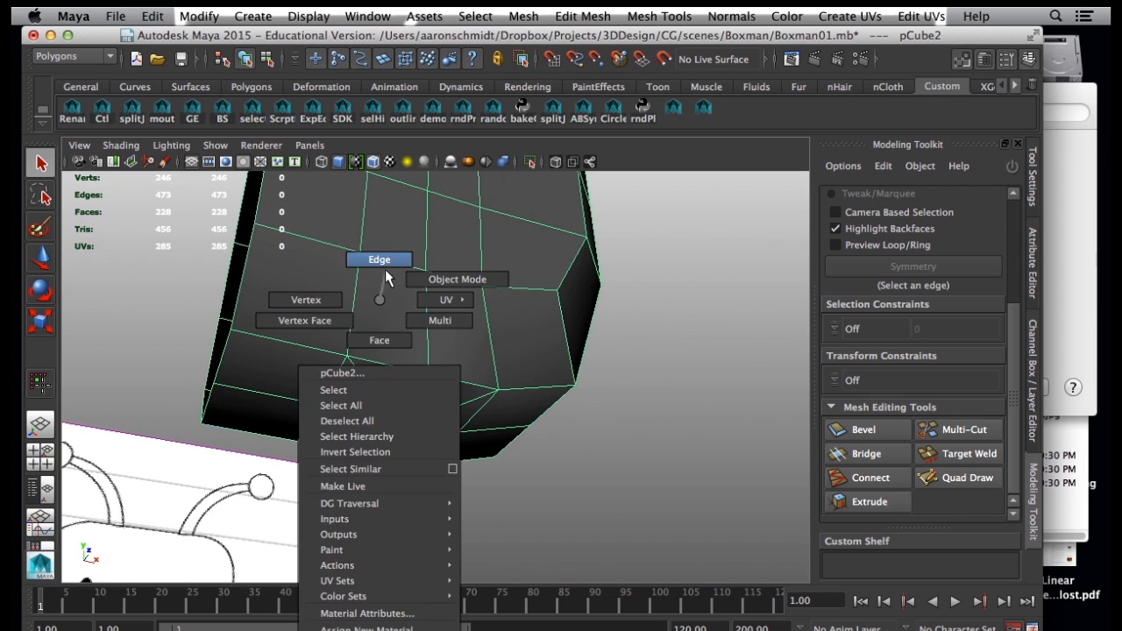
pyautogui.click(385, 272)
pyautogui.click(400, 411)
pyautogui.press('w')
pyautogui.moveTo(399, 340); pyautogui.dragTo(401, 365)
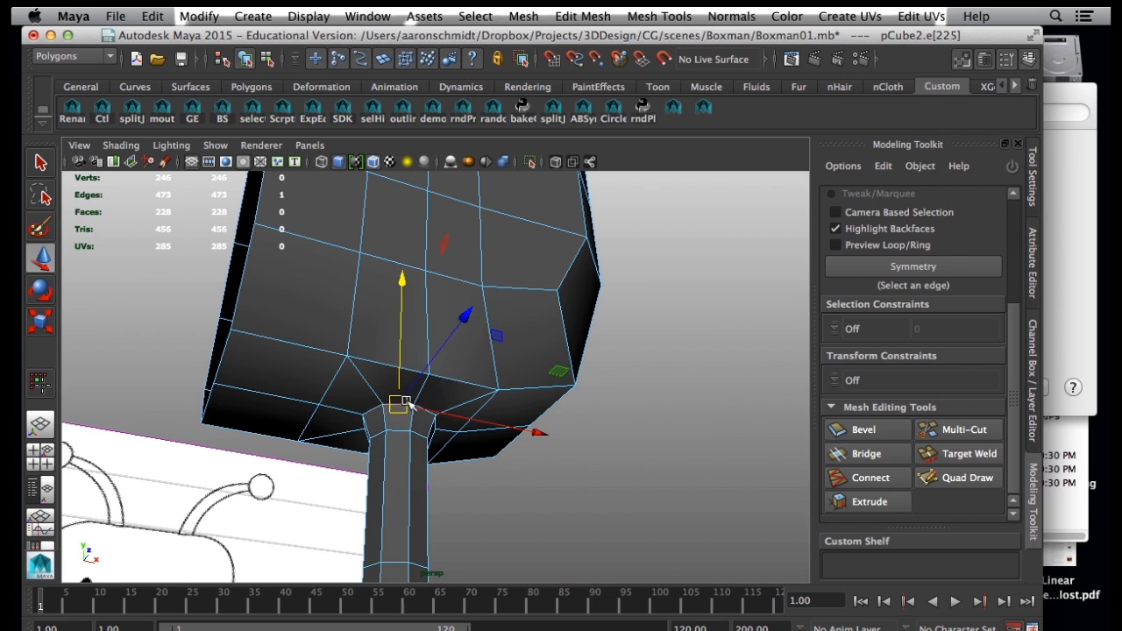
# Select only the overlapping body and leg vertices around the joint, removing stray vertices elsewhere from the selection.
pyautogui.moveTo(359, 300); pyautogui.dragTo(294, 302, button='right')
pyautogui.keyDown('alt'); pyautogui.moveTo(375, 438); pyautogui.dragTo(350, 394); pyautogui.keyUp('alt')
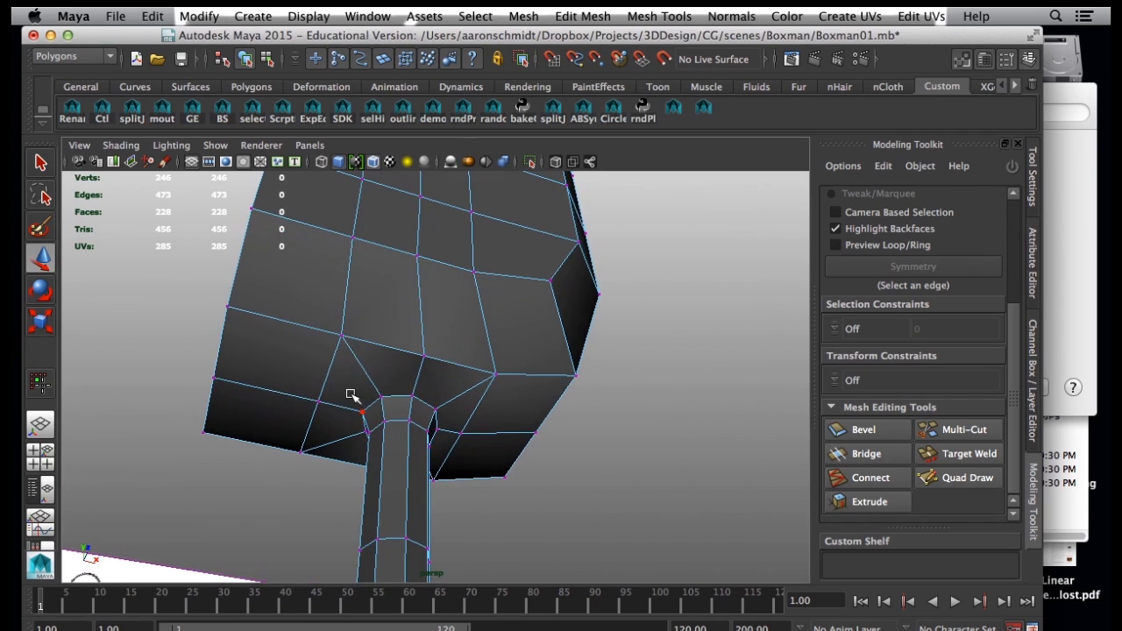
pyautogui.moveTo(453, 466)
pyautogui.mouseDown()
pyautogui.moveTo(228, 476)
pyautogui.moveTo(348, 426)
pyautogui.moveTo(423, 335)
pyautogui.moveTo(488, 481)
pyautogui.moveTo(446, 383)
pyautogui.moveTo(458, 425)
pyautogui.moveTo(727, 511)
pyautogui.moveTo(570, 458)
pyautogui.moveTo(496, 458)
pyautogui.moveTo(480, 442)
pyautogui.moveTo(375, 470)
pyautogui.moveTo(434, 451)
pyautogui.moveTo(370, 445)
pyautogui.moveTo(295, 218)
pyautogui.moveTo(413, 313)
pyautogui.moveTo(382, 306)
pyautogui.moveTo(259, 351)
pyautogui.moveTo(160, 348)
pyautogui.mouseUp()
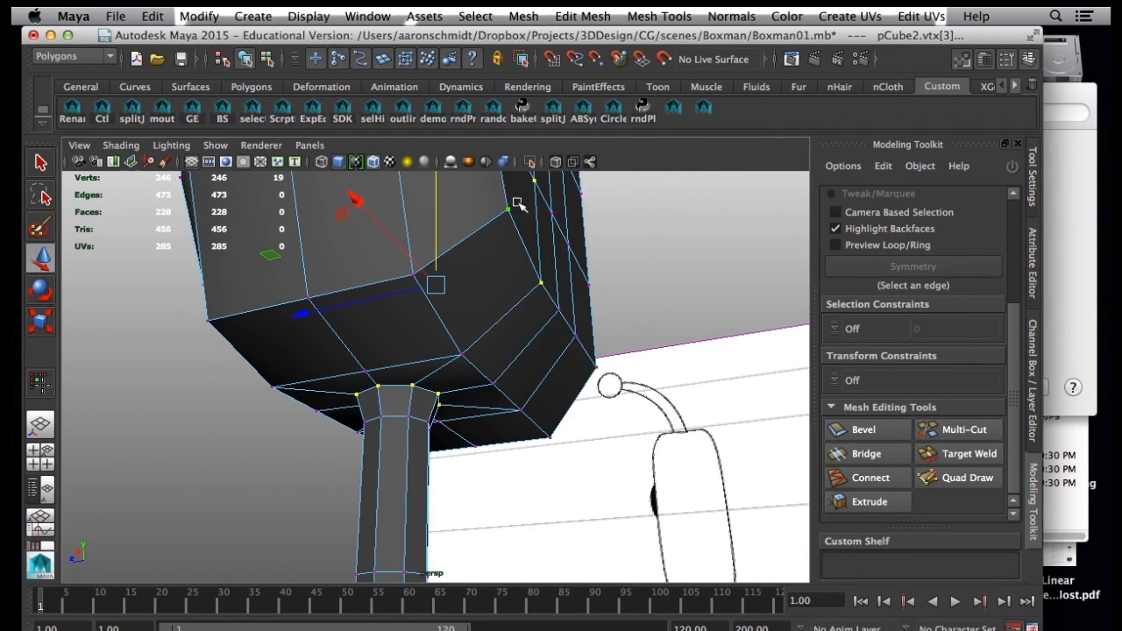
pyautogui.keyDown('alt'); pyautogui.moveTo(636, 314); pyautogui.dragTo(415, 273); pyautogui.keyUp('alt')
pyautogui.keyDown('ctrl'); pyautogui.moveTo(579, 241); pyautogui.dragTo(452, 344); pyautogui.keyUp('ctrl')
pyautogui.keyDown('alt'); pyautogui.moveTo(368, 349); pyautogui.dragTo(589, 379); pyautogui.keyUp('alt')
pyautogui.keyDown('alt'); pyautogui.moveTo(589, 378); pyautogui.dragTo(659, 434, button='right'); pyautogui.keyUp('alt')
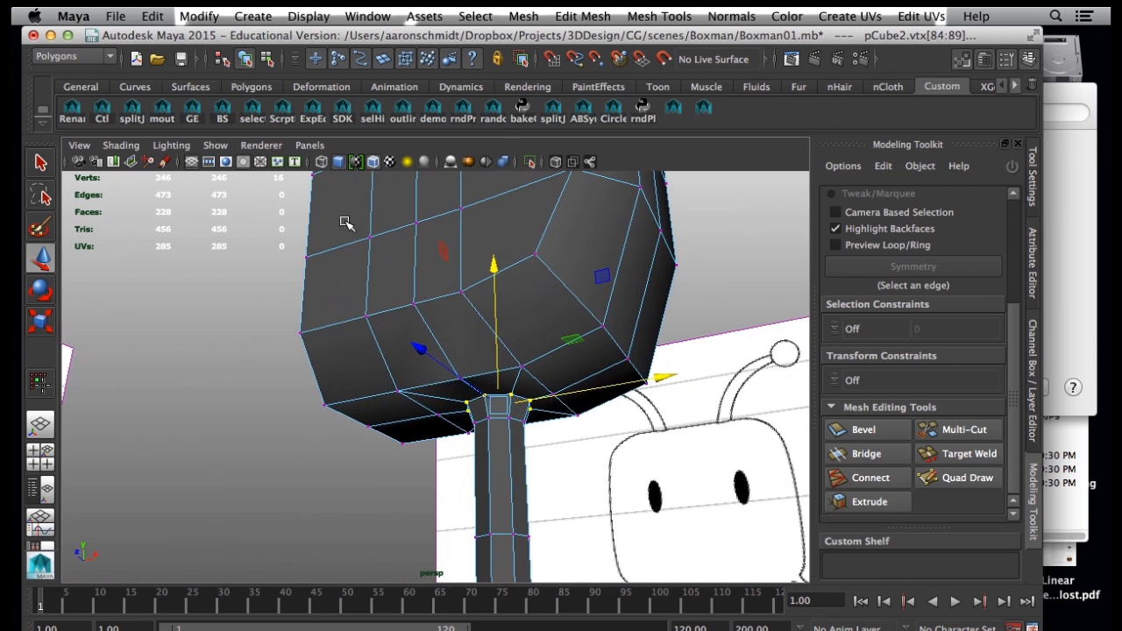
pyautogui.keyDown('alt'); pyautogui.moveTo(429, 401); pyautogui.dragTo(499, 346); pyautogui.keyUp('alt')
pyautogui.keyDown('alt'); pyautogui.moveTo(500, 346); pyautogui.dragTo(559, 396, button='right'); pyautogui.keyUp('alt')
pyautogui.keyDown('alt'); pyautogui.moveTo(493, 435); pyautogui.dragTo(617, 384); pyautogui.keyUp('alt')
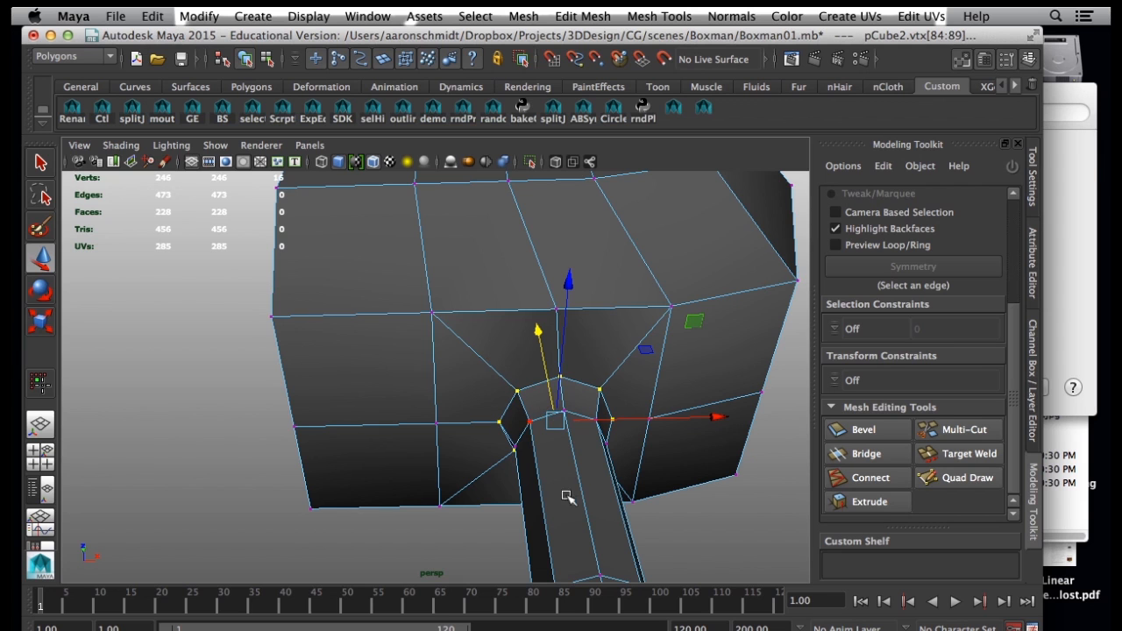
pyautogui.keyDown('alt'); pyautogui.moveTo(564, 512); pyautogui.dragTo(545, 422); pyautogui.keyUp('alt')
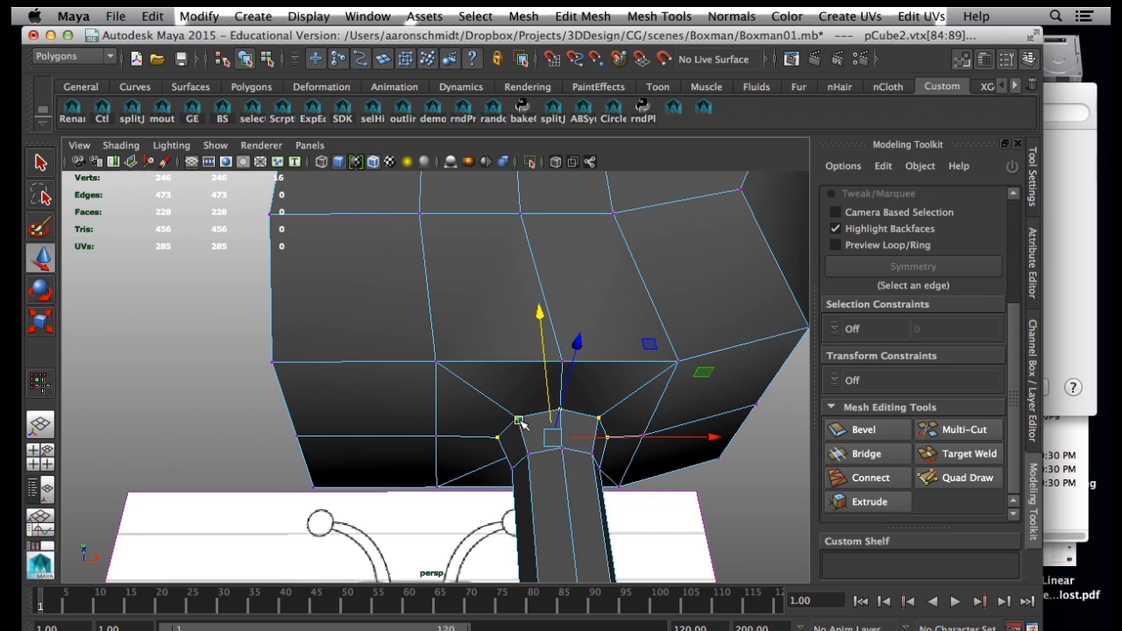
# Merge the selected overlapping vertices at the leg joint with Merge Components.
pyautogui.click(638, 17)
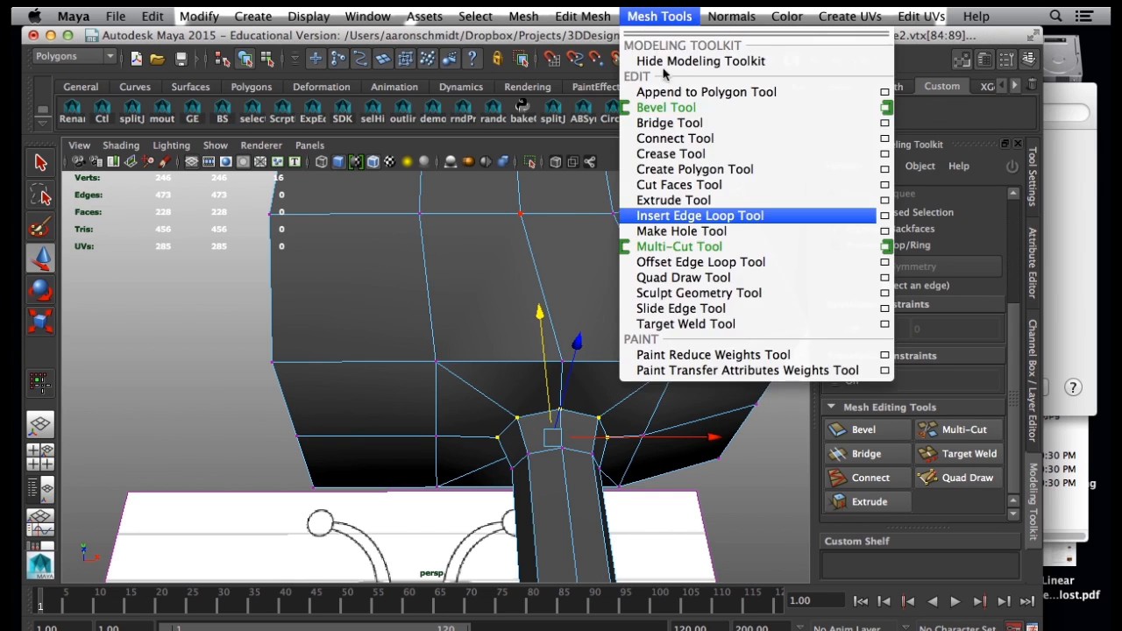
pyautogui.moveTo(607, 20)
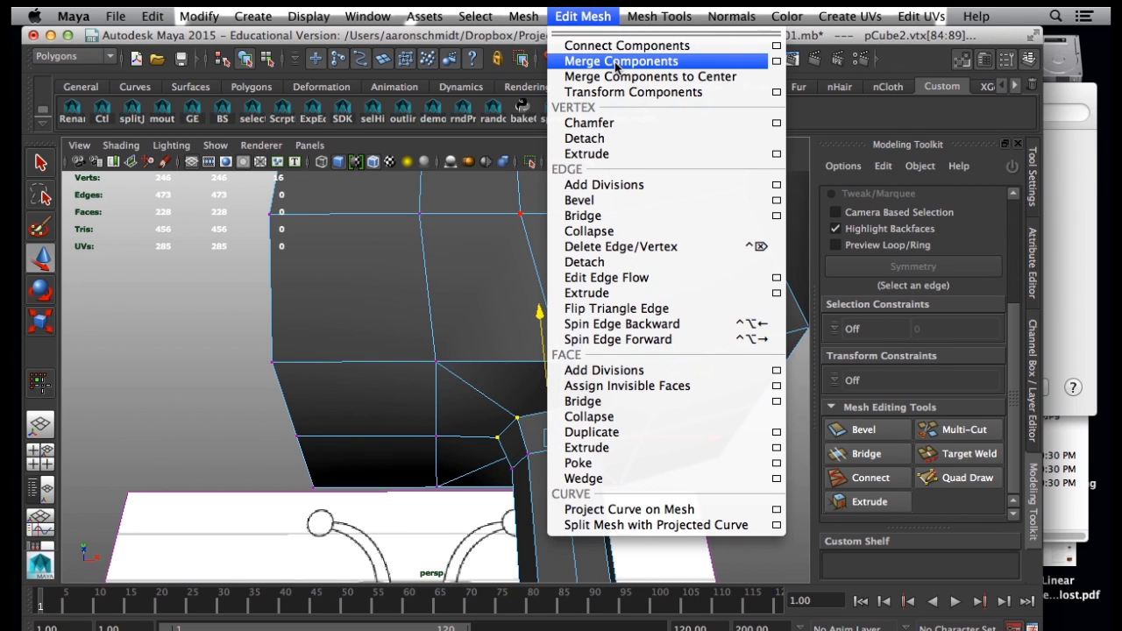
pyautogui.click(370, 202)
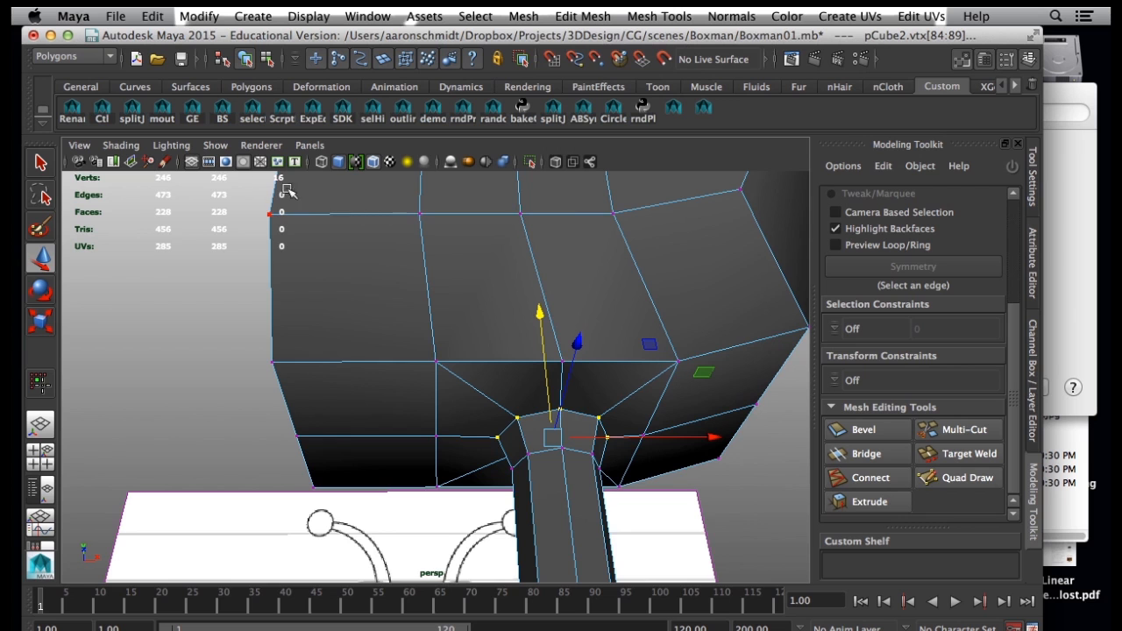
pyautogui.keyDown('alt'); pyautogui.moveTo(252, 222); pyautogui.dragTo(219, 238, button='middle'); pyautogui.keyUp('alt')
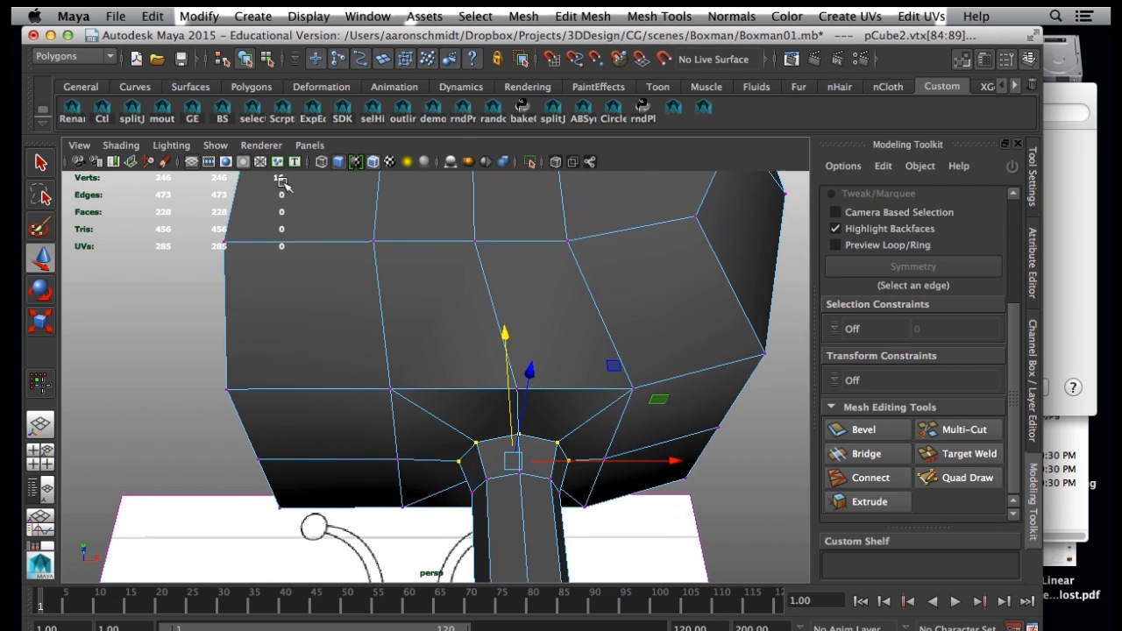
pyautogui.click(611, 12)
pyautogui.click(611, 65)
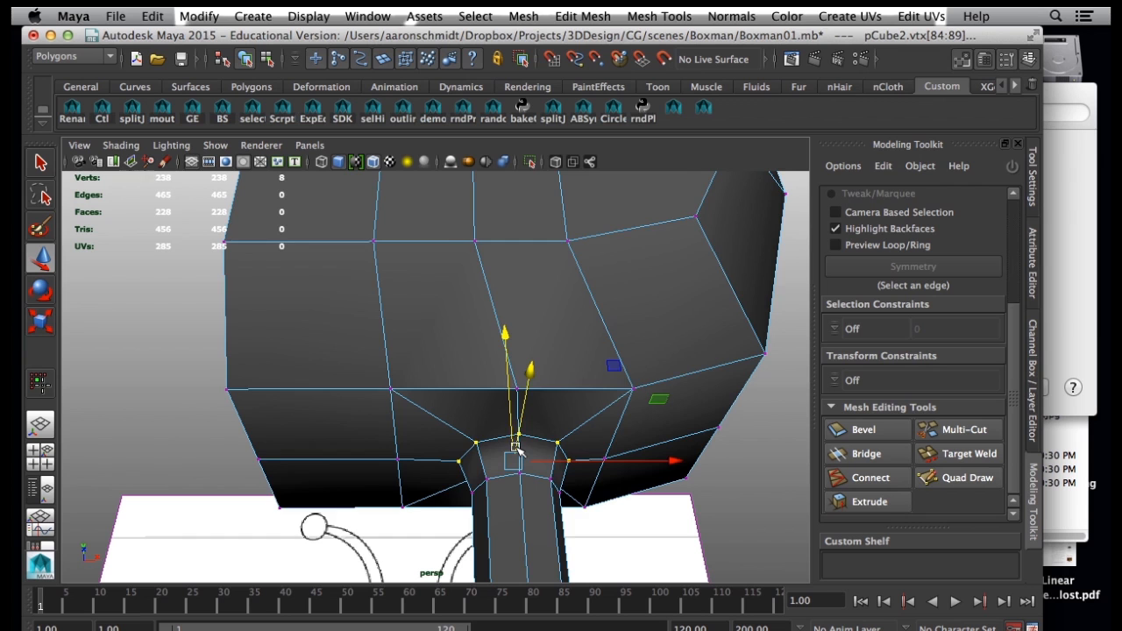
# Show the merged mesh in smooth preview, leave vertex editing and clear the selection to check the joint.
pyautogui.press('3')
pyautogui.moveTo(434, 425); pyautogui.dragTo(526, 270, button='right')
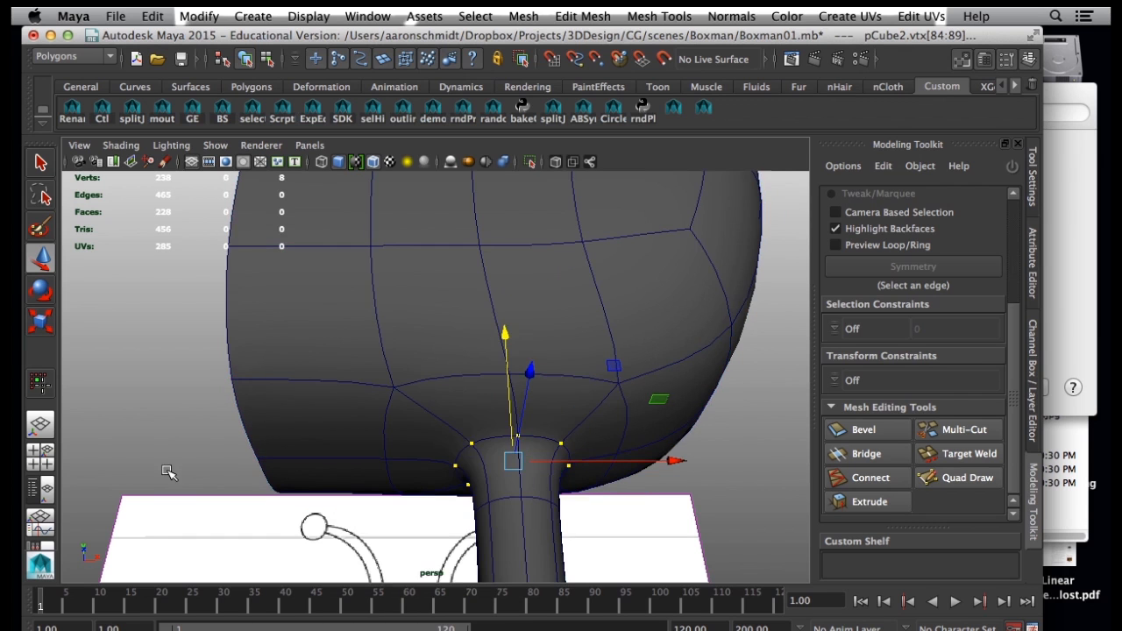
pyautogui.click(167, 472)
pyautogui.moveTo(291, 429)
pyautogui.keyDown('alt'); pyautogui.mouseDown()
pyautogui.moveTo(308, 485)
pyautogui.moveTo(301, 418)
pyautogui.mouseUp(); pyautogui.keyUp('alt')
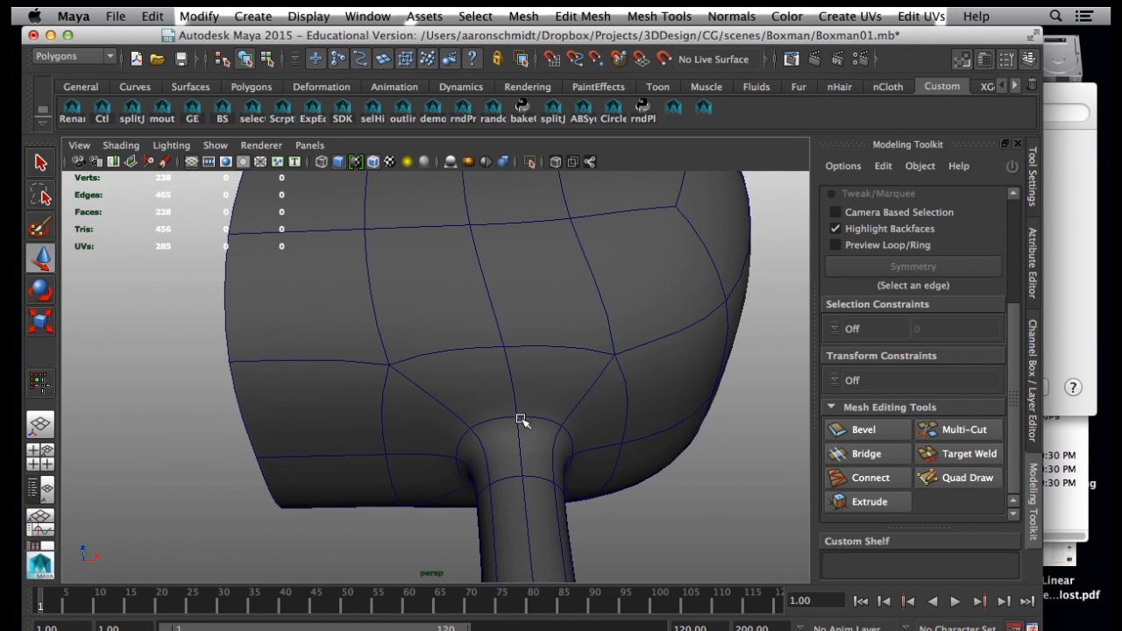
# Inspect the merged leg joint from several angles and return the body mesh to its unsmoothed display.
pyautogui.moveTo(529, 423)
pyautogui.keyDown('alt'); pyautogui.mouseDown()
pyautogui.moveTo(543, 461)
pyautogui.moveTo(370, 408)
pyautogui.moveTo(233, 420)
pyautogui.moveTo(302, 338)
pyautogui.moveTo(416, 426)
pyautogui.moveTo(320, 426)
pyautogui.mouseUp(); pyautogui.keyUp('alt')
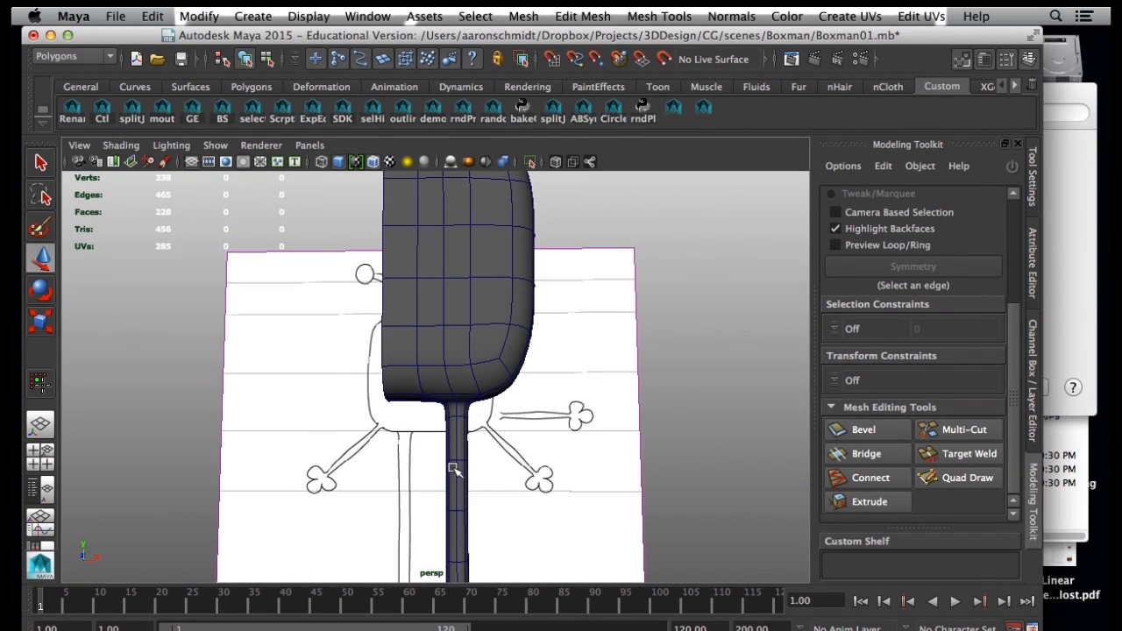
pyautogui.keyDown('alt'); pyautogui.moveTo(452, 469); pyautogui.dragTo(485, 372, button='middle'); pyautogui.keyUp('alt')
pyautogui.moveTo(486, 372)
pyautogui.keyDown('alt'); pyautogui.mouseDown()
pyautogui.moveTo(376, 421)
pyautogui.moveTo(274, 410)
pyautogui.mouseUp(); pyautogui.keyUp('alt')
pyautogui.moveTo(385, 451)
pyautogui.keyDown('alt'); pyautogui.mouseDown()
pyautogui.moveTo(371, 468)
pyautogui.moveTo(360, 312)
pyautogui.moveTo(576, 326)
pyautogui.moveTo(573, 446)
pyautogui.moveTo(436, 461)
pyautogui.moveTo(563, 471)
pyautogui.moveTo(358, 451)
pyautogui.moveTo(520, 426)
pyautogui.moveTo(508, 526)
pyautogui.moveTo(567, 482)
pyautogui.moveTo(478, 357)
pyautogui.moveTo(475, 388)
pyautogui.moveTo(459, 409)
pyautogui.moveTo(500, 399)
pyautogui.mouseUp(); pyautogui.keyUp('alt')
pyautogui.click(461, 364)
pyautogui.press('1')
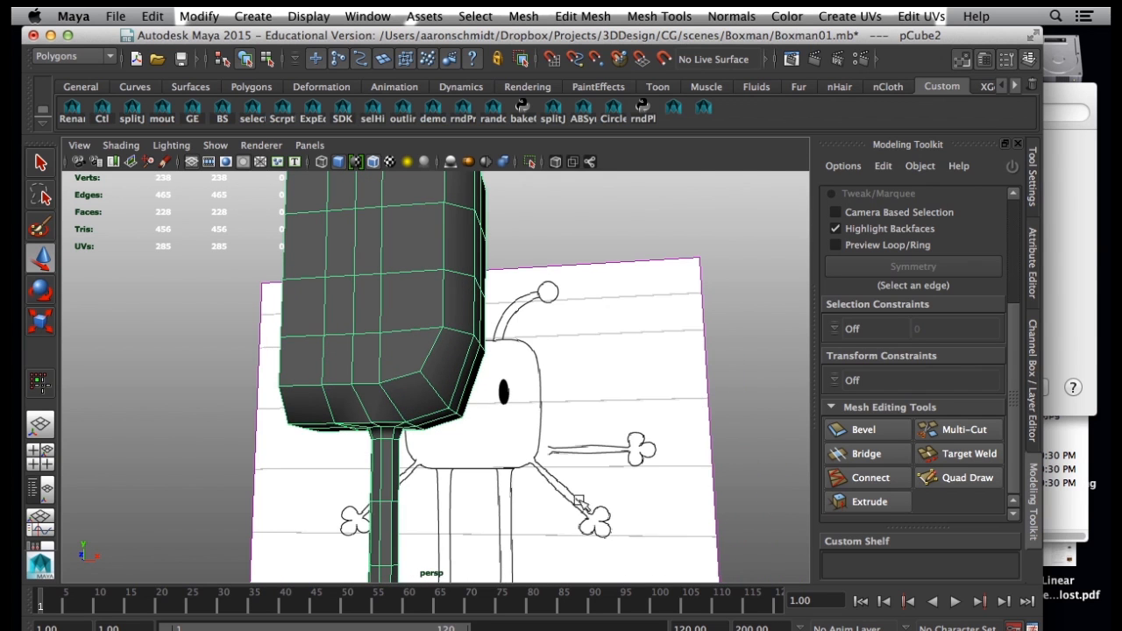
# Create a new polygon cylinder for the arm and scale it down uniformly to about 0.172.
pyautogui.click(263, 17)
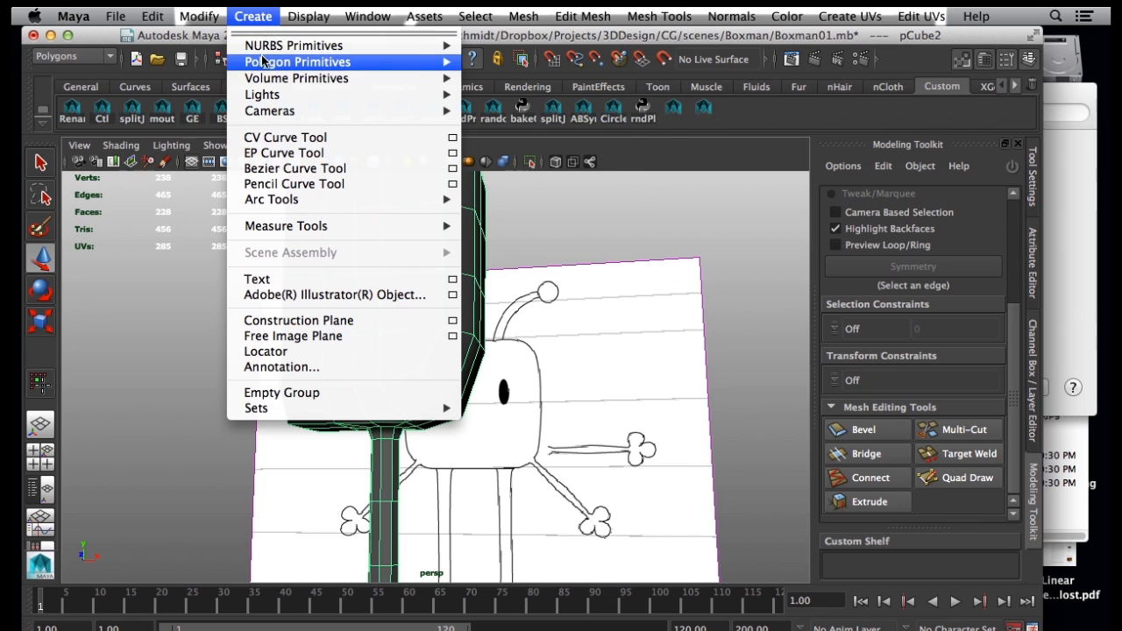
pyautogui.moveTo(265, 63)
pyautogui.click(490, 106)
pyautogui.keyDown('alt'); pyautogui.moveTo(487, 508); pyautogui.dragTo(508, 293, button='middle'); pyautogui.keyUp('alt')
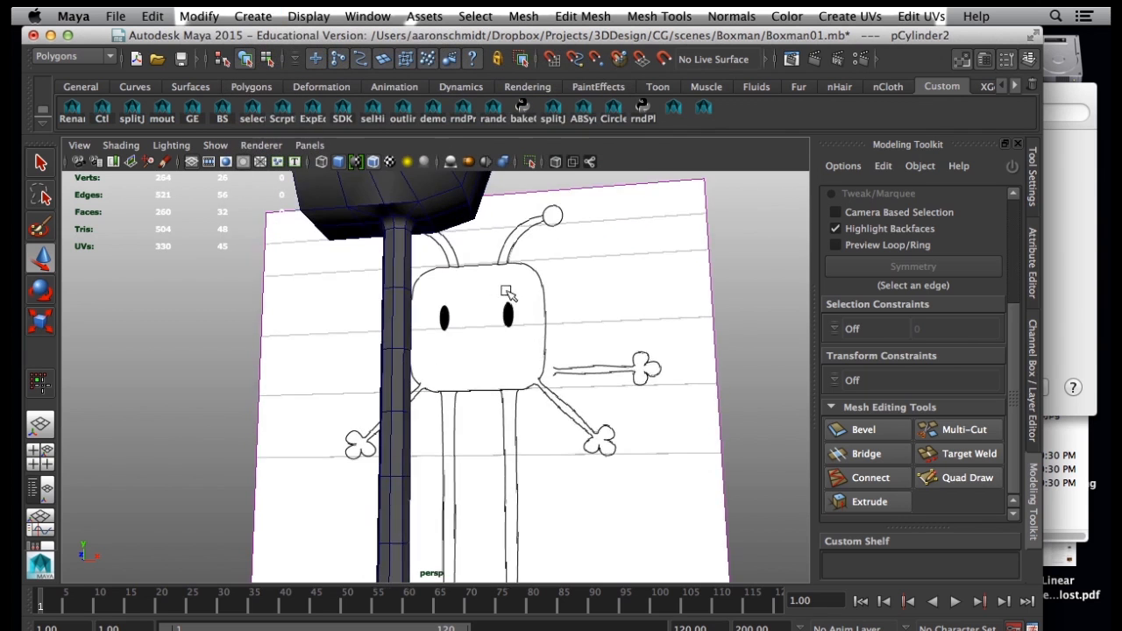
pyautogui.keyDown('alt'); pyautogui.moveTo(507, 293); pyautogui.dragTo(348, 435, button='right'); pyautogui.keyUp('alt')
pyautogui.press('r')
pyautogui.keyDown('alt'); pyautogui.moveTo(368, 508); pyautogui.dragTo(272, 538, button='right'); pyautogui.keyUp('alt')
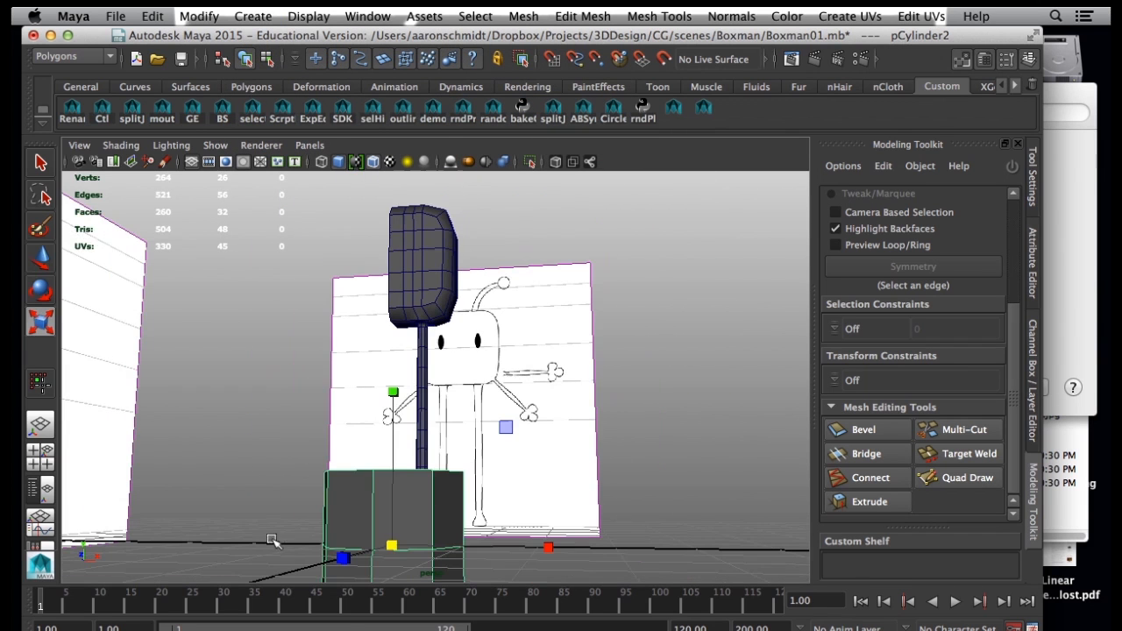
pyautogui.moveTo(393, 545); pyautogui.dragTo(291, 539)
# Raise the small cylinder from the ground and shift it sideways until it is clear of the body.
pyautogui.press('w')
pyautogui.moveTo(393, 391); pyautogui.dragTo(368, 219)
pyautogui.moveTo(563, 345); pyautogui.dragTo(652, 330)
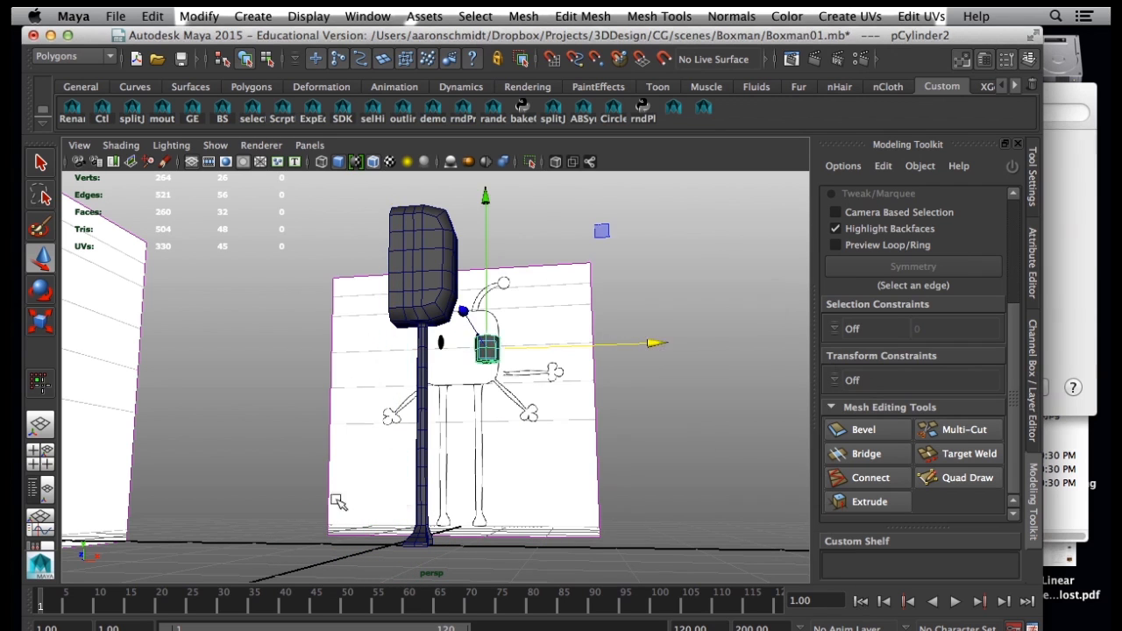
# In the front view, place the cylinder over the horizontal arm drawing at about X 1.528, Y 3.329.
pyautogui.press('space')
pyautogui.press('space')
pyautogui.keyDown('alt'); pyautogui.moveTo(526, 363); pyautogui.dragTo(18, 360, button='right'); pyautogui.keyUp('alt')
pyautogui.keyDown('alt'); pyautogui.moveTo(211, 325); pyautogui.dragTo(193, 513, button='middle'); pyautogui.keyUp('alt')
pyautogui.keyDown('alt'); pyautogui.moveTo(219, 482); pyautogui.dragTo(534, 486, button='right'); pyautogui.keyUp('alt')
pyautogui.press('f')
pyautogui.keyDown('alt'); pyautogui.moveTo(535, 410); pyautogui.dragTo(287, 422, button='right'); pyautogui.keyUp('alt')
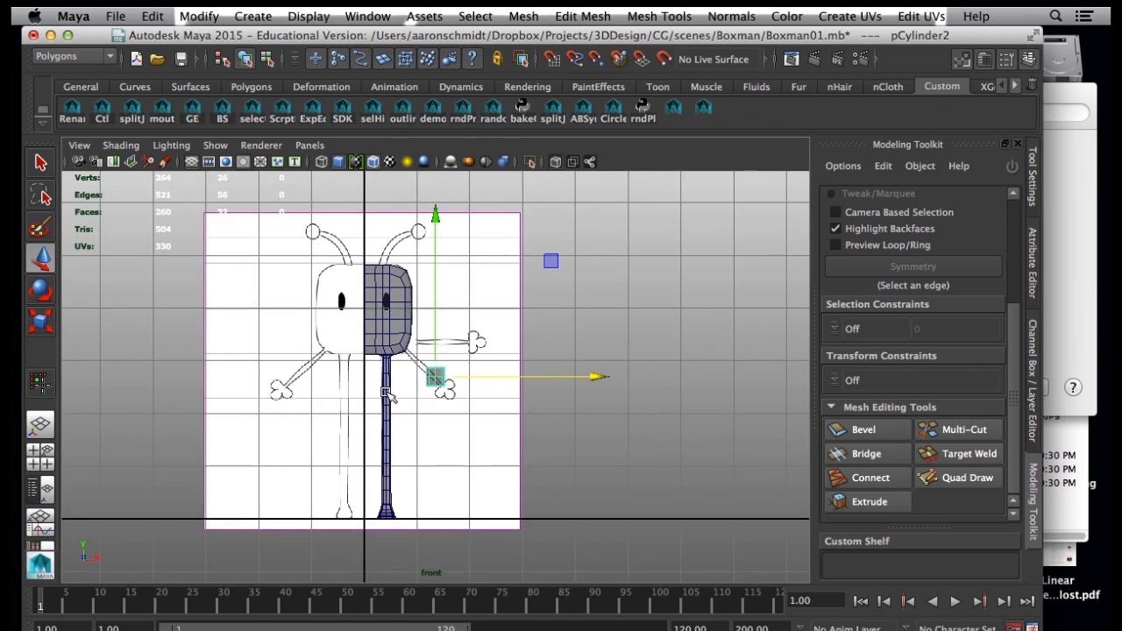
pyautogui.keyDown('alt'); pyautogui.moveTo(387, 393); pyautogui.dragTo(481, 370, button='right'); pyautogui.keyUp('alt')
pyautogui.moveTo(437, 377); pyautogui.dragTo(453, 321)
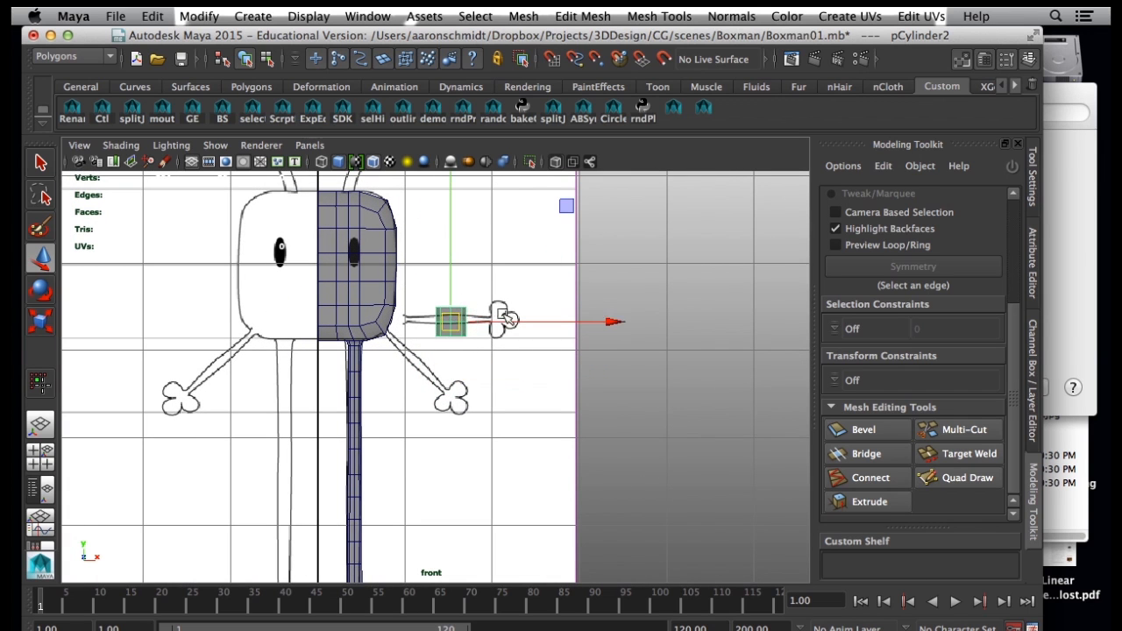
# Rotate the arm cylinder onto its side with a Rotate Z value of 90.
pyautogui.press('e')
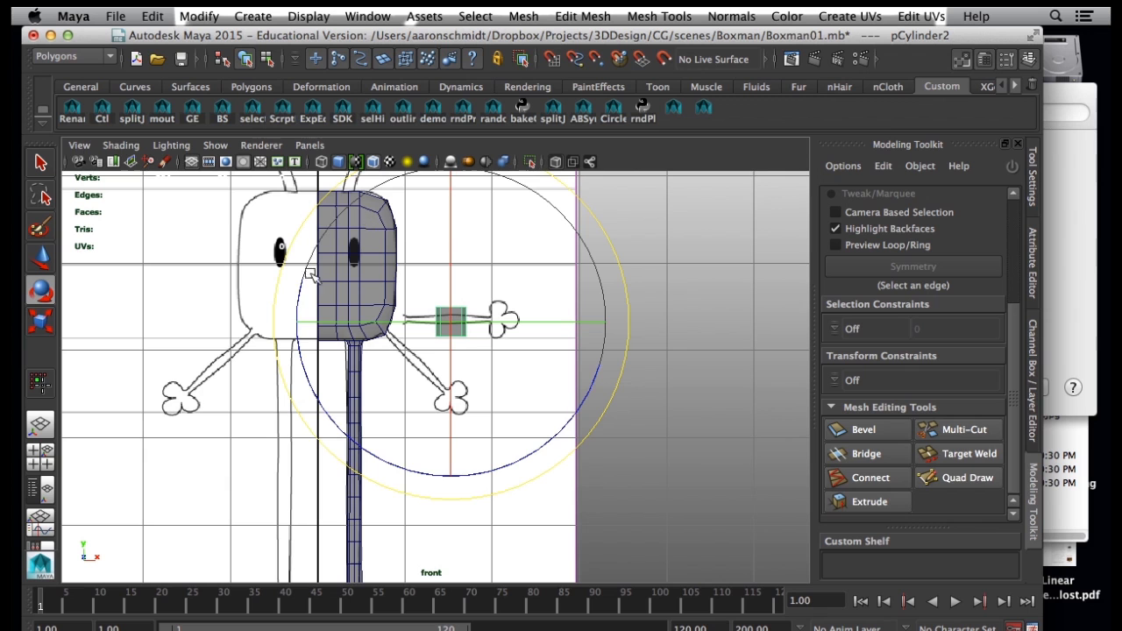
pyautogui.moveTo(298, 298); pyautogui.dragTo(433, 437)
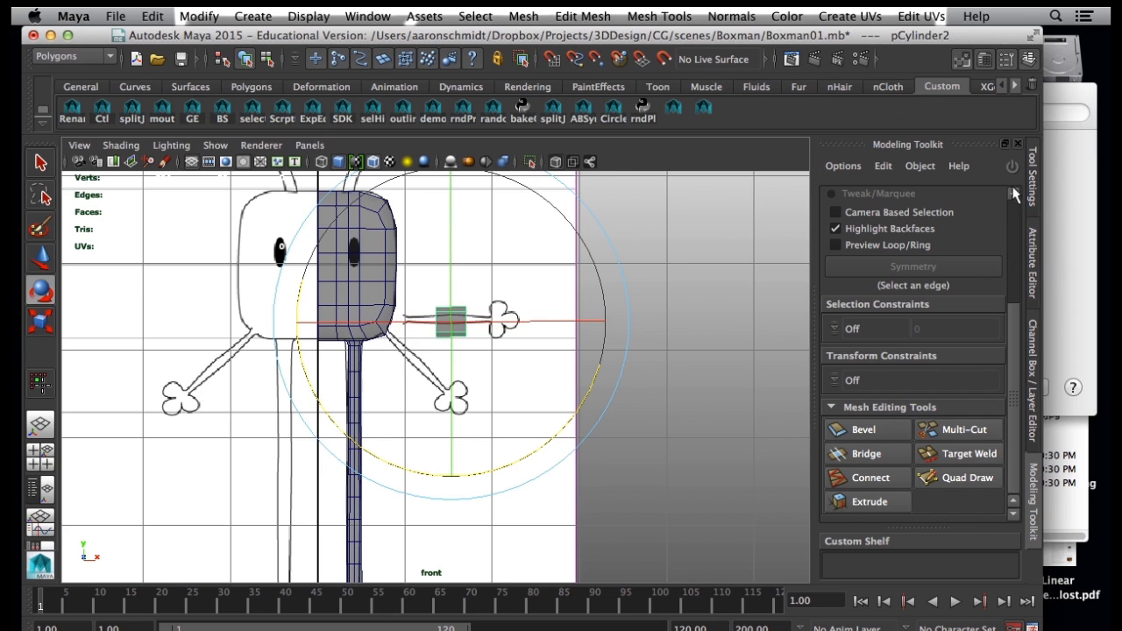
pyautogui.click(1038, 359)
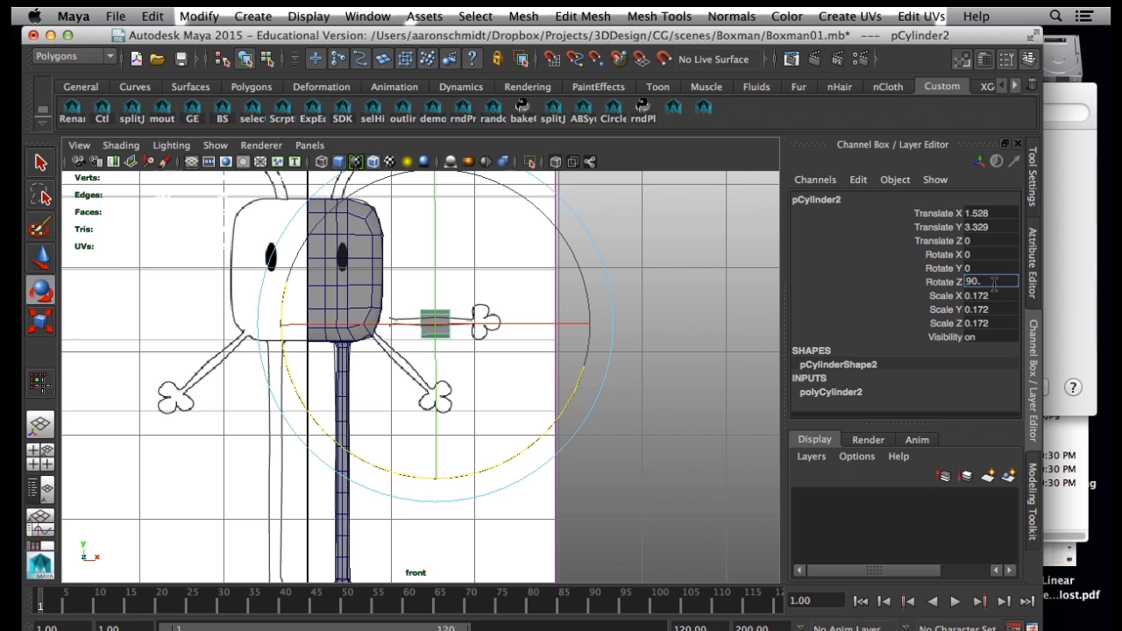
pyautogui.click(994, 282)
pyautogui.write('90.')
pyautogui.press('Return')
# Scale the arm cylinder down to about 0.062 and stretch it lengthwise to span the drawn arm.
pyautogui.keyDown('alt'); pyautogui.moveTo(443, 379); pyautogui.dragTo(437, 421, button='middle'); pyautogui.keyUp('alt')
pyautogui.keyDown('alt'); pyautogui.moveTo(437, 420); pyautogui.dragTo(727, 483, button='right'); pyautogui.keyUp('alt')
pyautogui.press('r')
pyautogui.moveTo(432, 351); pyautogui.dragTo(409, 360)
pyautogui.click(594, 355)
pyautogui.moveTo(588, 355); pyautogui.dragTo(722, 379)
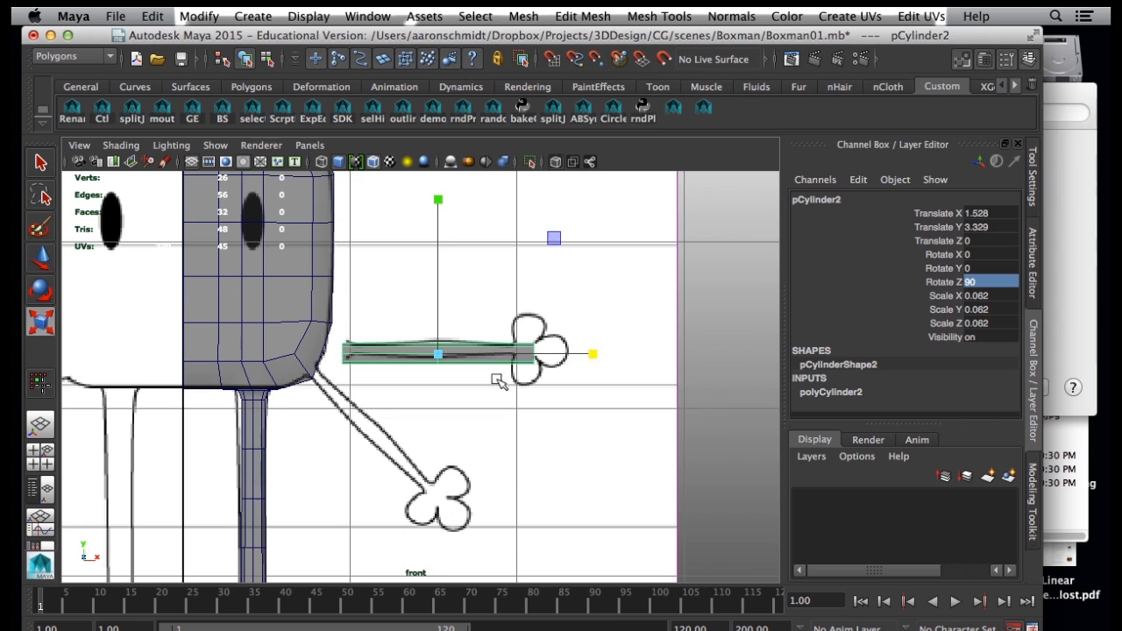
# Align the arm cylinder with the drawn arm outline at about X 1.554, Y 3.352, then deselect it to check the fit.
pyautogui.press('w')
pyautogui.moveTo(438, 352); pyautogui.dragTo(446, 351)
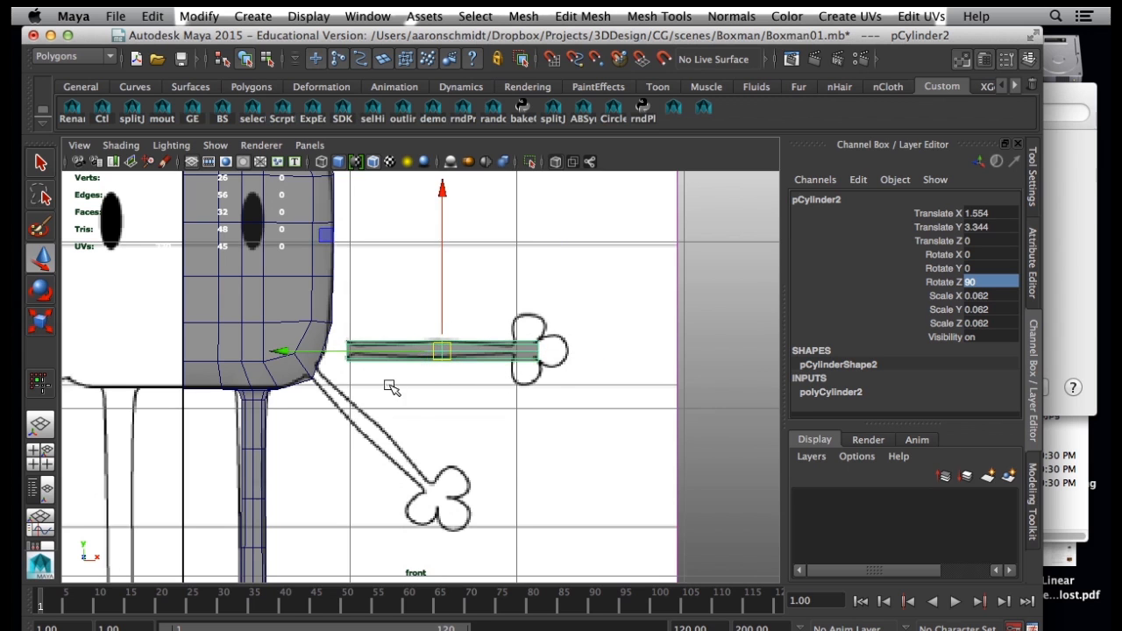
pyautogui.scroll(8, 513, 438)
pyautogui.moveTo(478, 319); pyautogui.dragTo(478, 314)
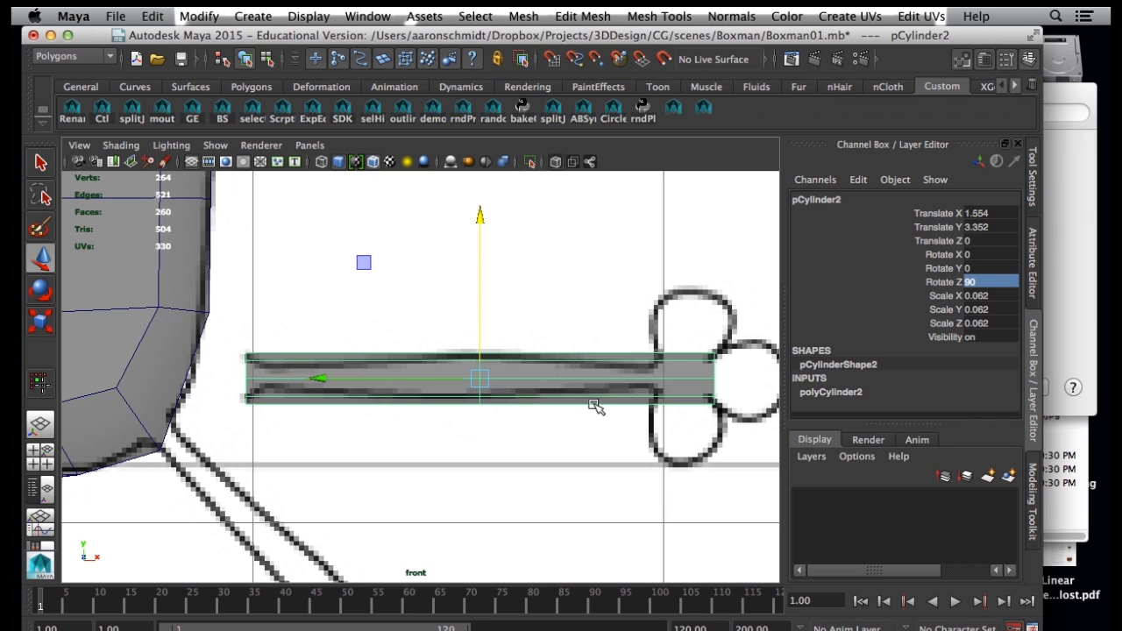
pyautogui.click(409, 328)
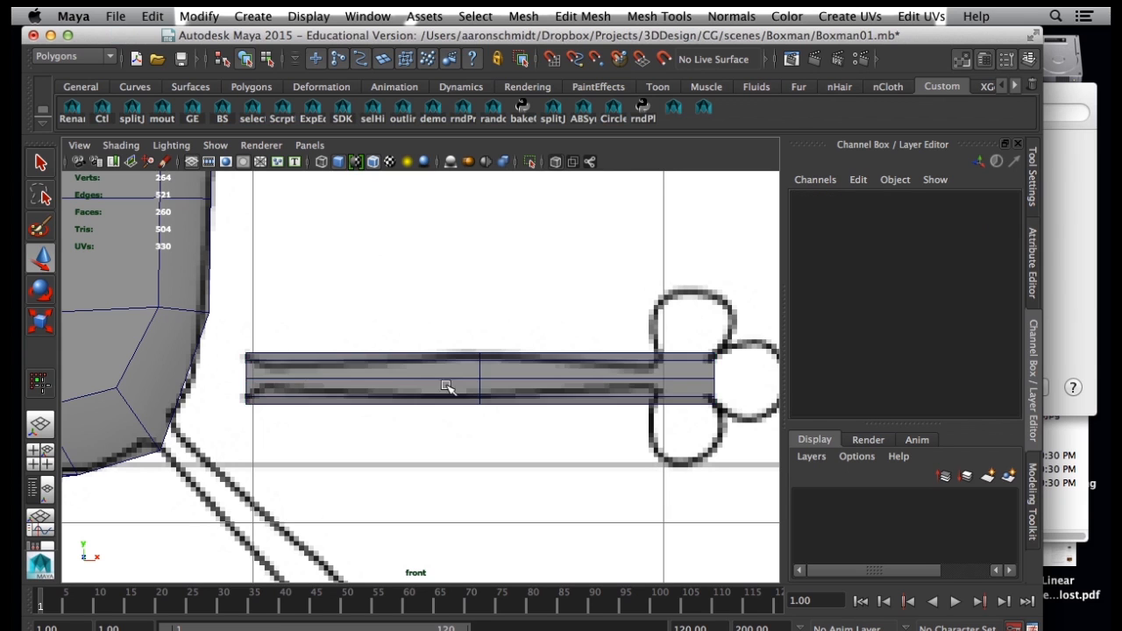
pyautogui.scroll(-5, 446, 386)
pyautogui.scroll(4, 420, 400)
pyautogui.scroll(2, 420, 377)
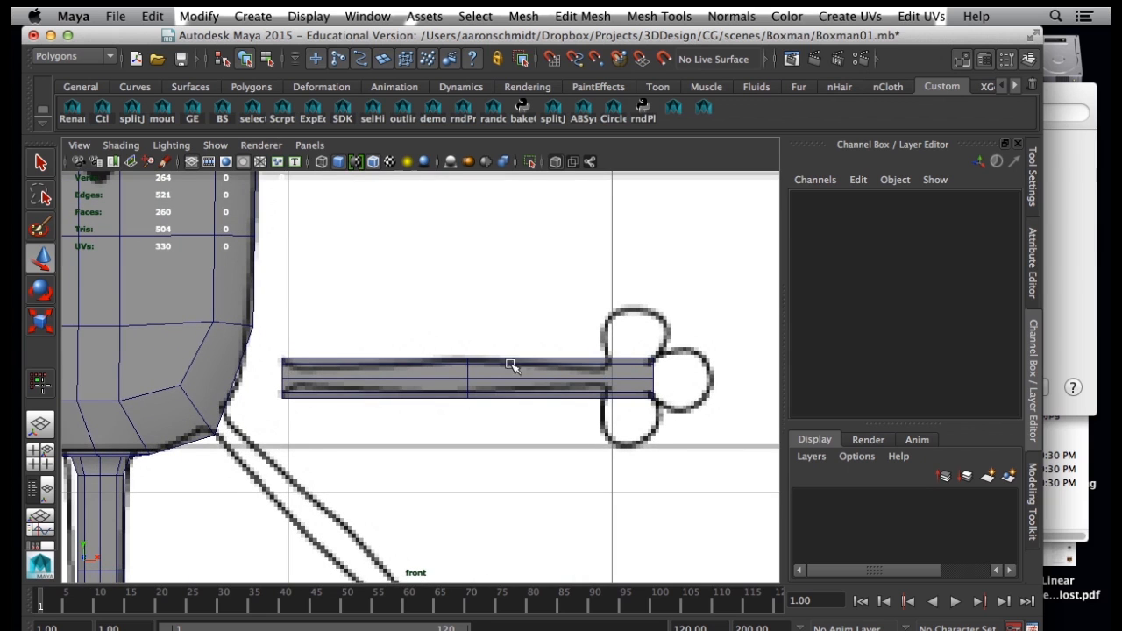
pyautogui.scroll(1, 394, 381)
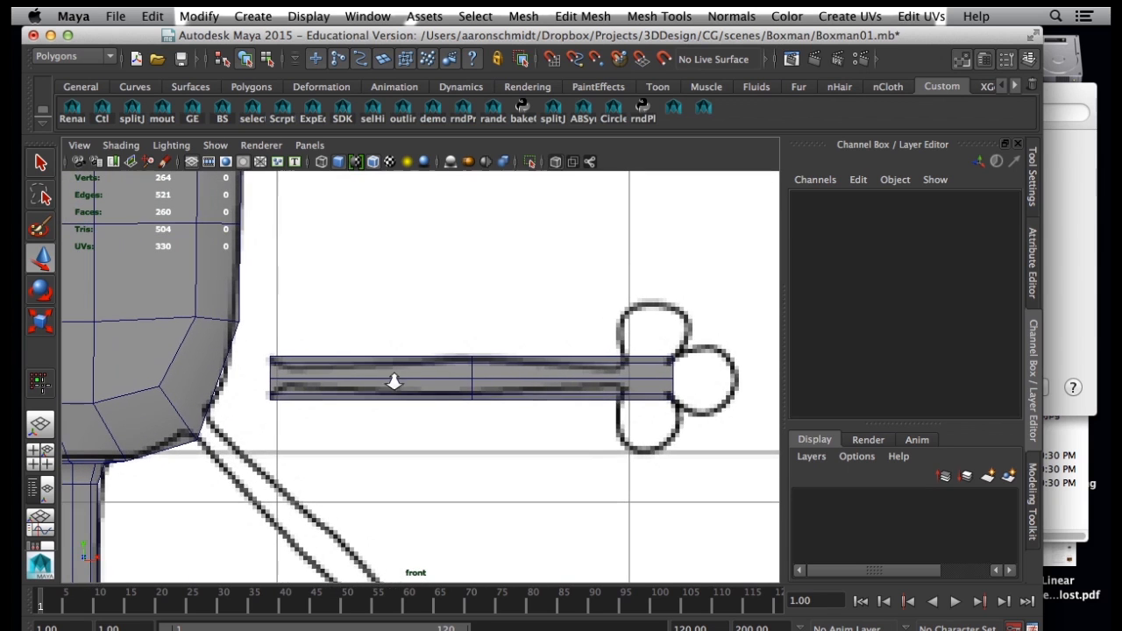
# Bend the arm slightly by moving its middle ring of vertices backward in the top view, then return to object selection.
pyautogui.click(570, 380)
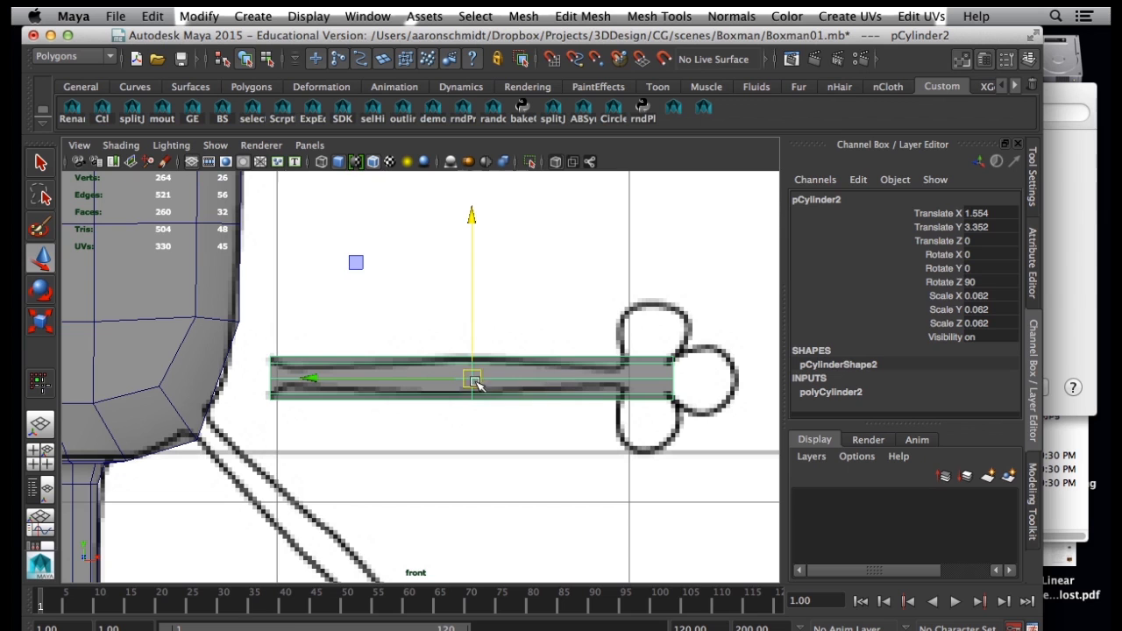
pyautogui.moveTo(474, 380); pyautogui.dragTo(549, 385, button='right')
pyautogui.moveTo(487, 300); pyautogui.dragTo(424, 300, button='right')
pyautogui.moveTo(440, 344); pyautogui.dragTo(491, 427)
pyautogui.press('space')
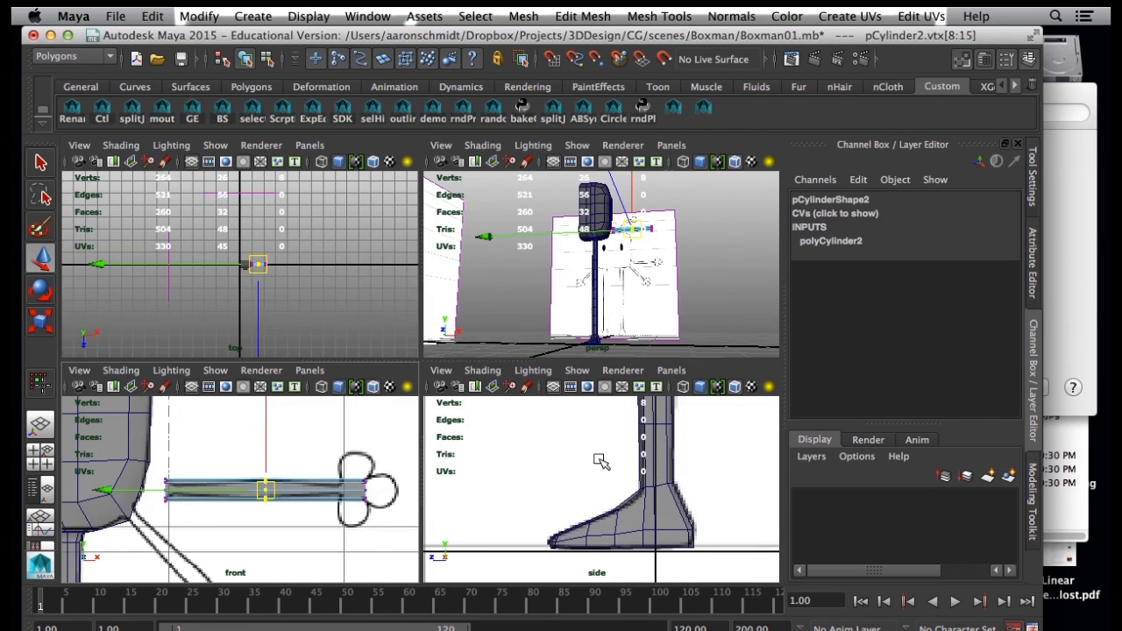
pyautogui.press('f')
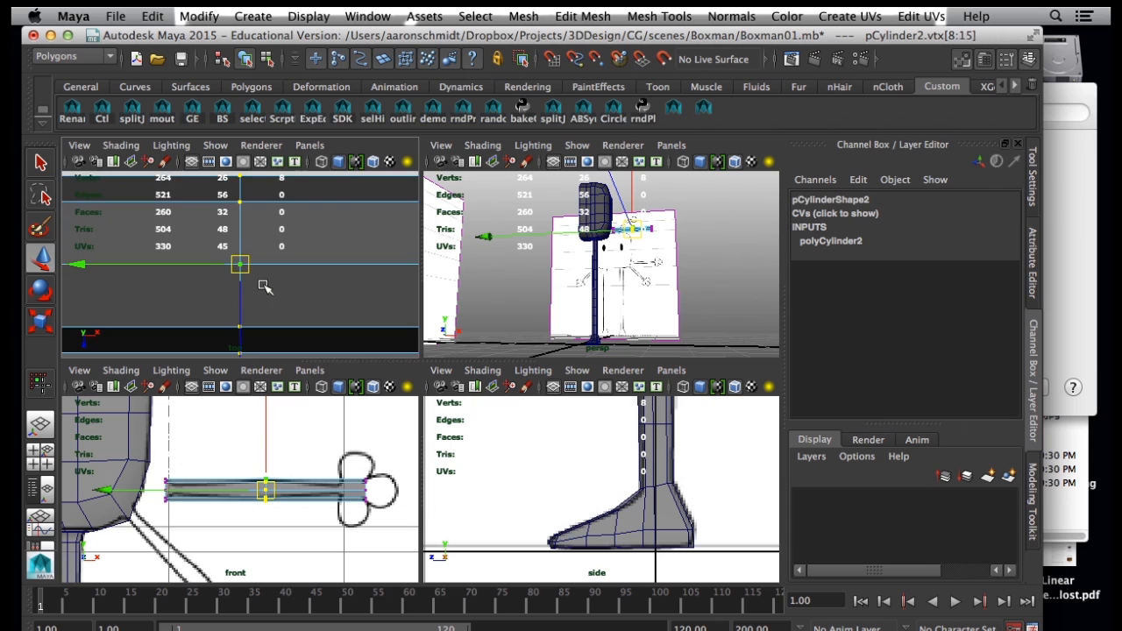
pyautogui.keyDown('alt'); pyautogui.moveTo(301, 292); pyautogui.dragTo(236, 301, button='right'); pyautogui.keyUp('alt')
pyautogui.moveTo(240, 303); pyautogui.dragTo(239, 300)
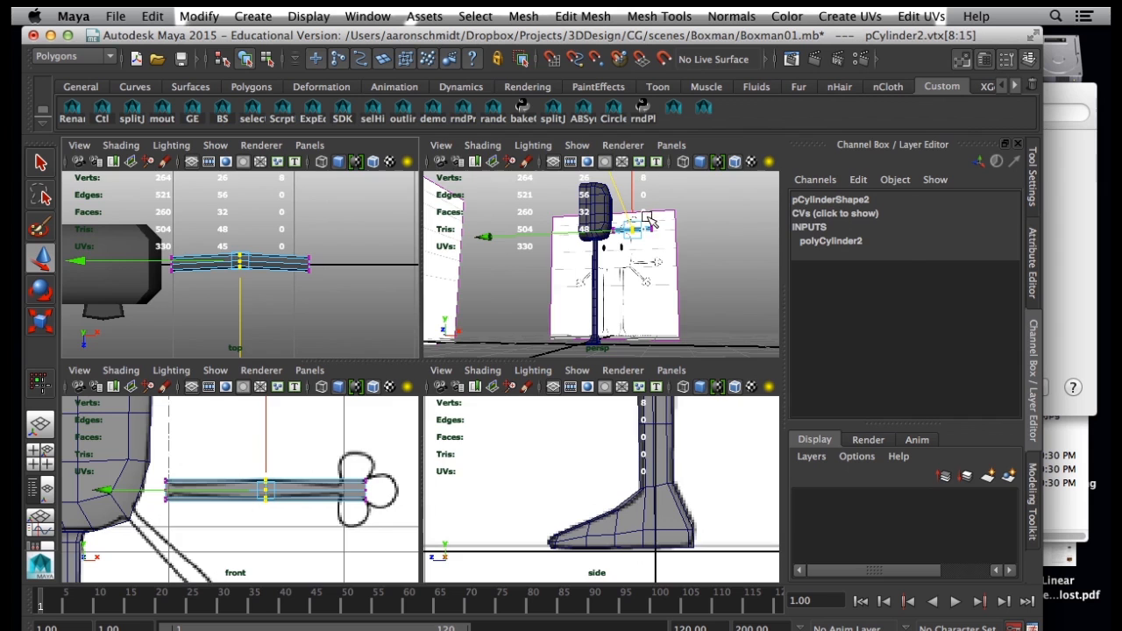
pyautogui.press('space')
pyautogui.keyDown('alt'); pyautogui.moveTo(623, 283); pyautogui.dragTo(574, 368); pyautogui.keyUp('alt')
pyautogui.moveTo(624, 215); pyautogui.dragTo(682, 193, button='right')
# Insert two edge loops on the upper arm with Multi-Cut, one near the shoulder end and one midway to the elbow.
pyautogui.keyDown('alt'); pyautogui.moveTo(614, 245); pyautogui.dragTo(416, 349); pyautogui.keyUp('alt')
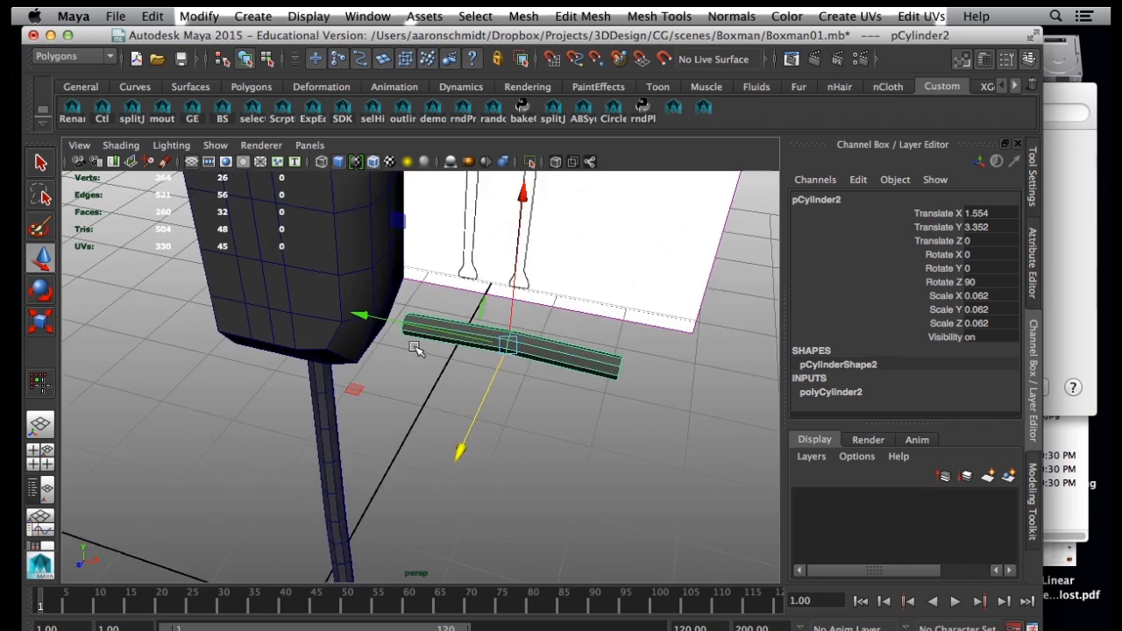
pyautogui.keyDown('alt'); pyautogui.moveTo(416, 348); pyautogui.dragTo(552, 386, button='right'); pyautogui.keyUp('alt')
pyautogui.keyDown('alt'); pyautogui.moveTo(505, 328); pyautogui.dragTo(551, 327); pyautogui.keyUp('alt')
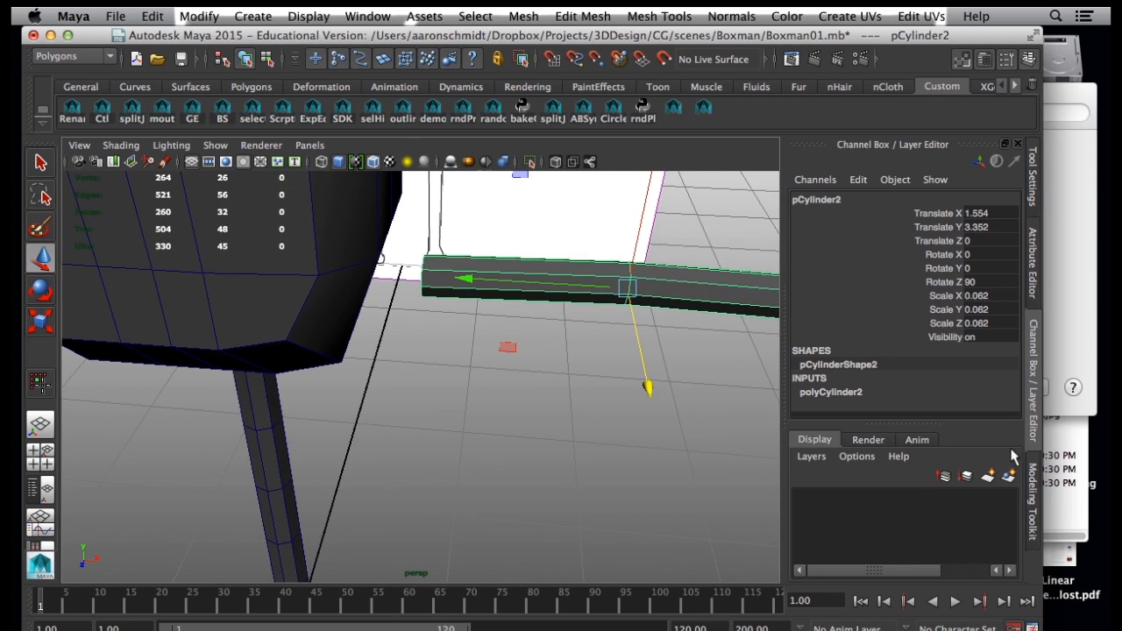
pyautogui.click(1036, 491)
pyautogui.click(973, 430)
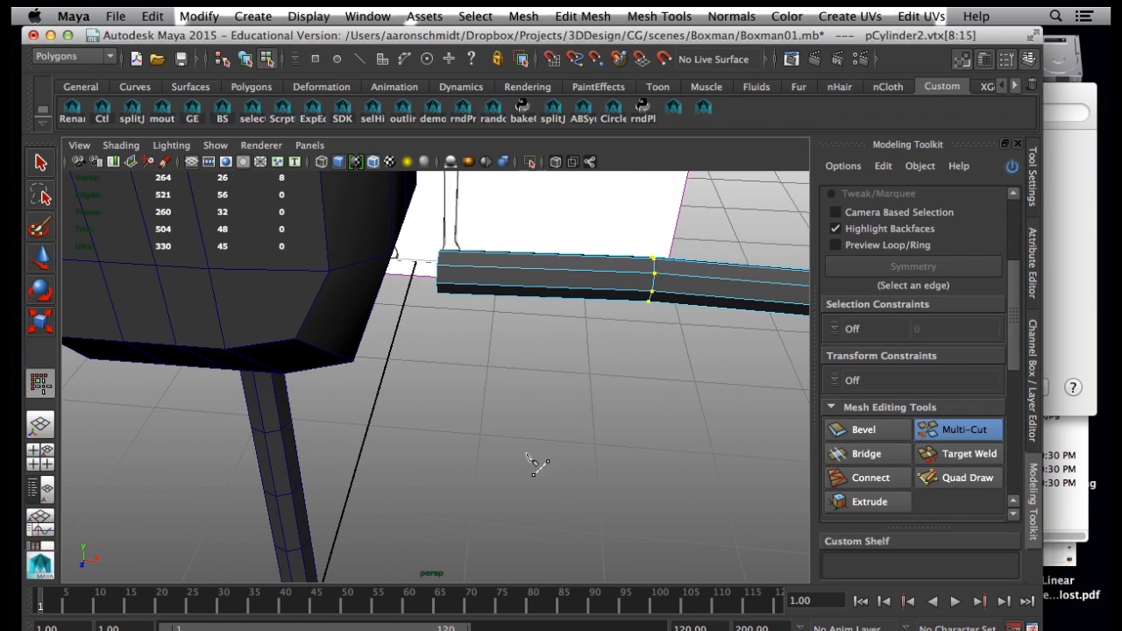
pyautogui.press('space')
pyautogui.scroll(5, 195, 439)
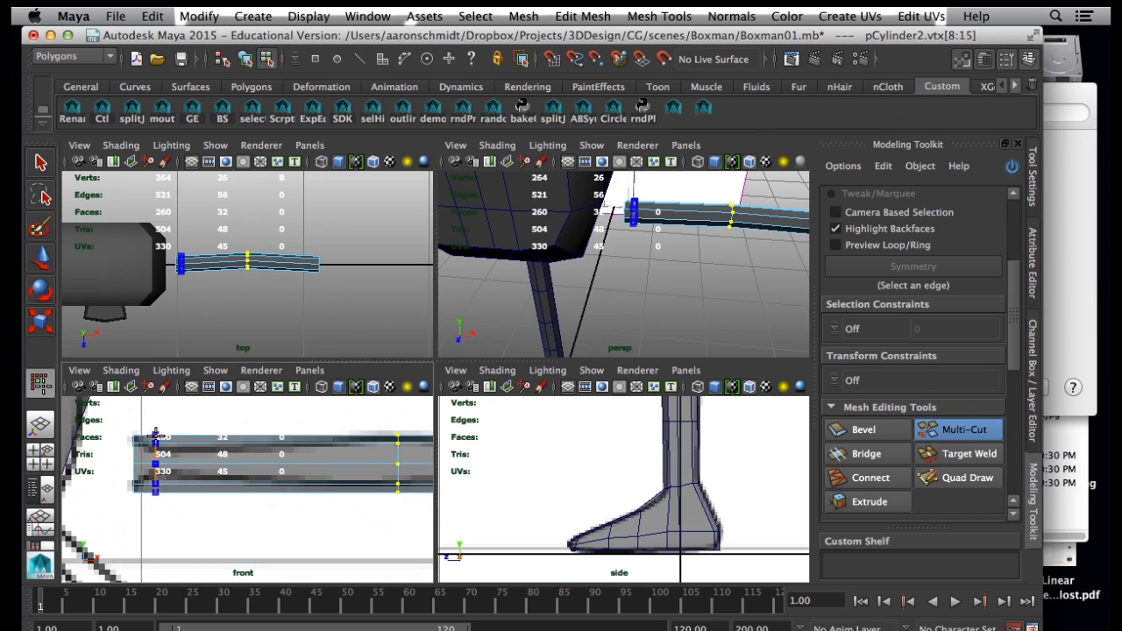
pyautogui.keyDown('ctrl'); pyautogui.click(155, 438); pyautogui.keyUp('ctrl')
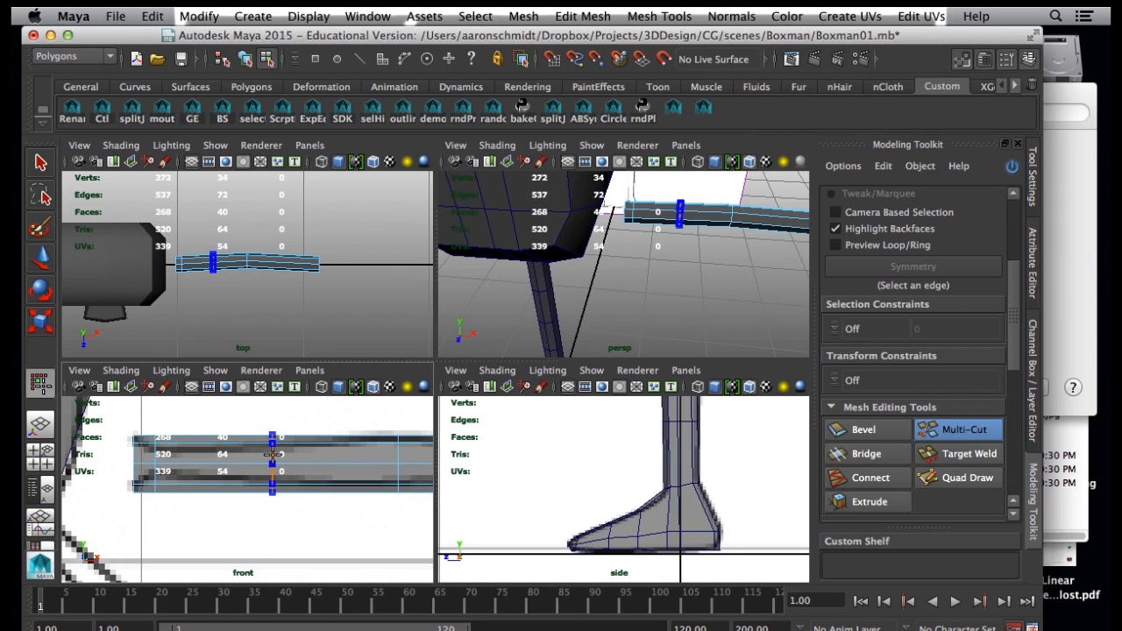
pyautogui.keyDown('ctrl'); pyautogui.click(273, 455); pyautogui.keyUp('ctrl')
# Insert two edge loops on the forearm, one midway past the elbow and one at the wrist.
pyautogui.keyDown('alt'); pyautogui.moveTo(325, 492); pyautogui.dragTo(147, 514, button='middle'); pyautogui.keyUp('alt')
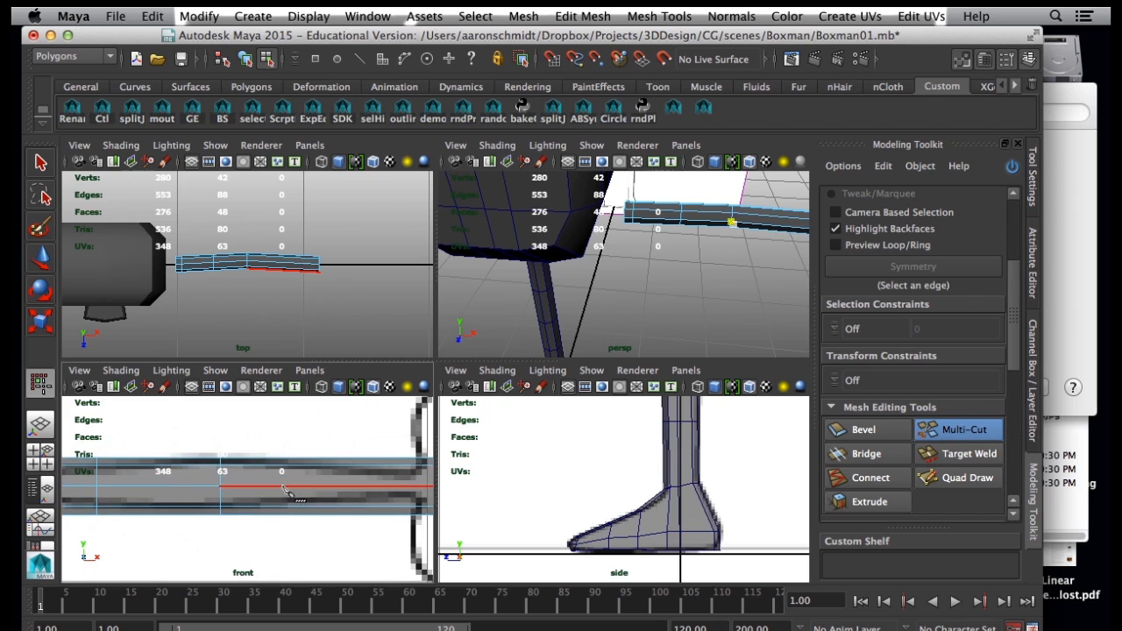
pyautogui.keyDown('ctrl'); pyautogui.click(324, 473); pyautogui.keyUp('ctrl')
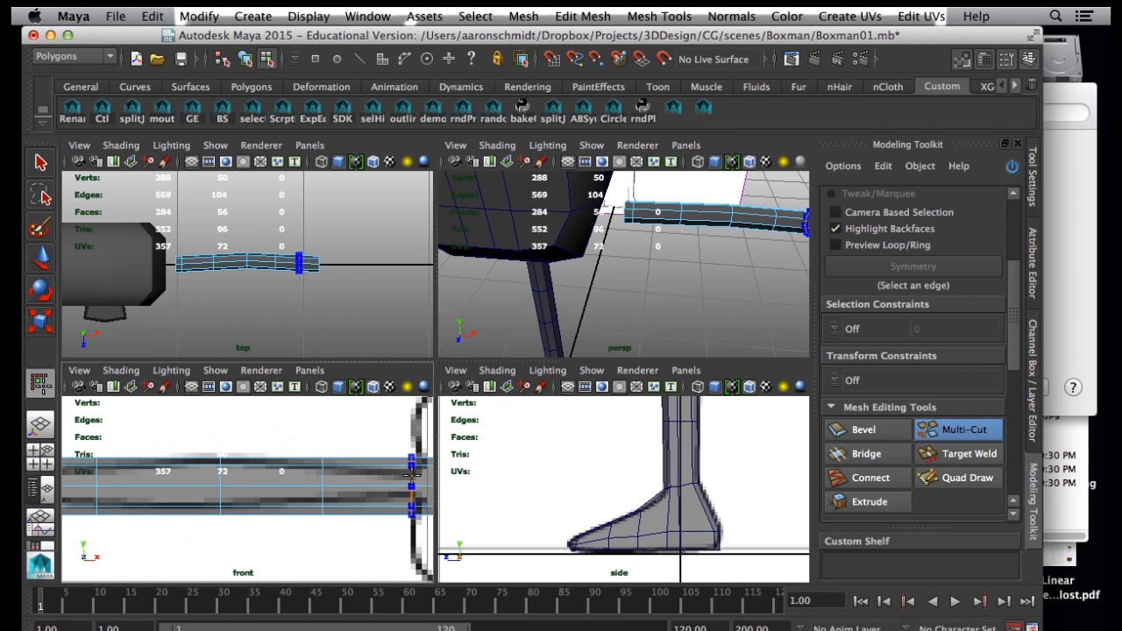
pyautogui.keyDown('ctrl'); pyautogui.click(411, 474); pyautogui.keyUp('ctrl')
pyautogui.keyDown('alt'); pyautogui.moveTo(411, 474); pyautogui.dragTo(448, 462, button='middle'); pyautogui.keyUp('alt')
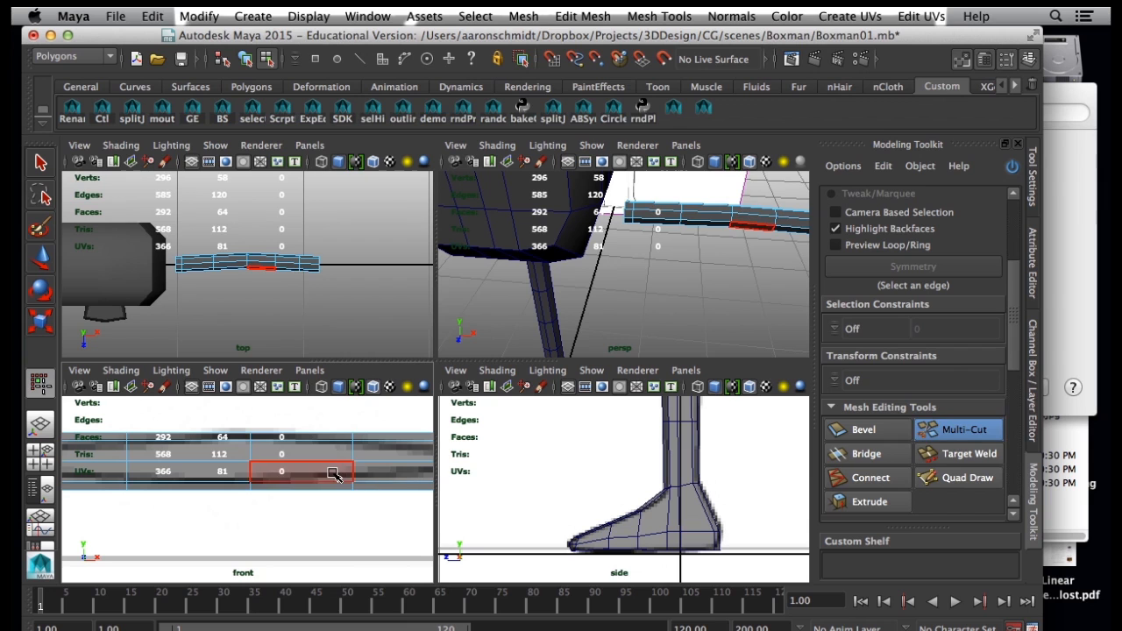
# Scale down the forearm and wrist vertex rings so the arm tapers toward the hand like the drawing.
pyautogui.press('q')
pyautogui.moveTo(323, 307); pyautogui.dragTo(254, 302, button='right')
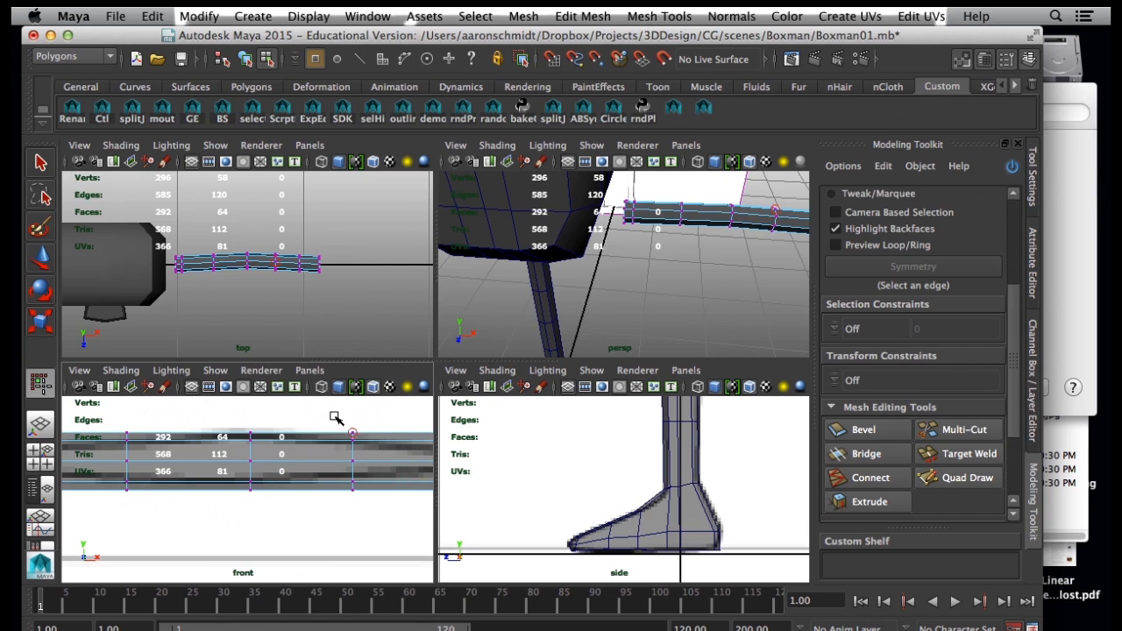
pyautogui.moveTo(373, 498); pyautogui.dragTo(354, 462)
pyautogui.press('w')
pyautogui.keyDown('alt'); pyautogui.moveTo(363, 476); pyautogui.dragTo(270, 487, button='middle'); pyautogui.keyUp('alt')
pyautogui.moveTo(324, 428); pyautogui.dragTo(364, 515)
pyautogui.moveTo(351, 470); pyautogui.dragTo(338, 474)
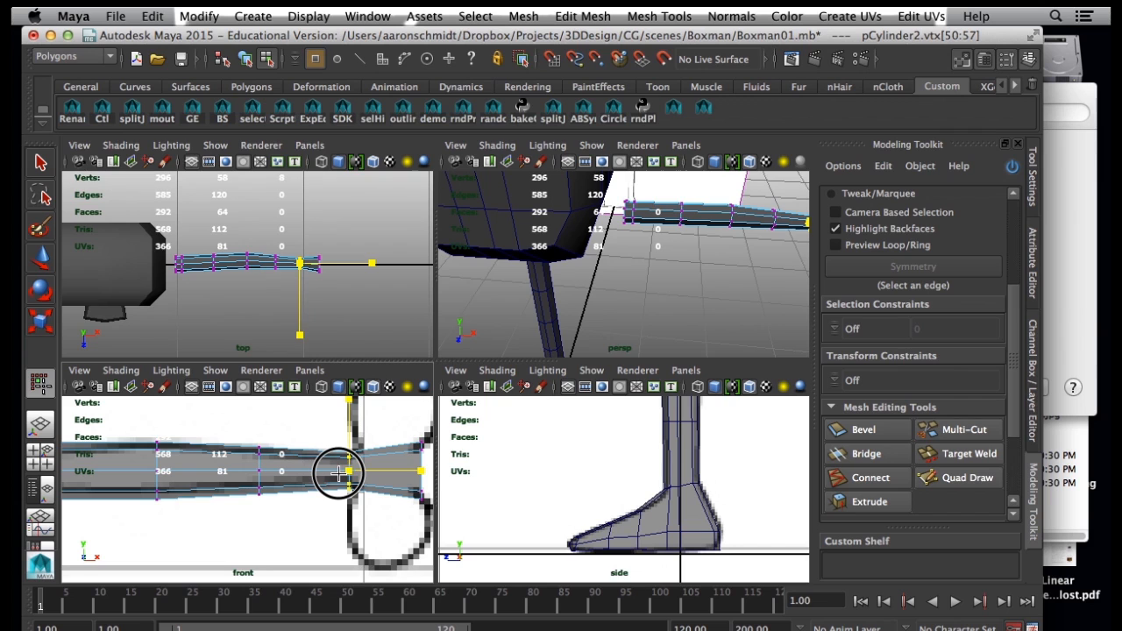
# Insert an edge loop just beyond the wrist with Multi-Cut and scale it up to widen the start of the hand.
pyautogui.click(960, 429)
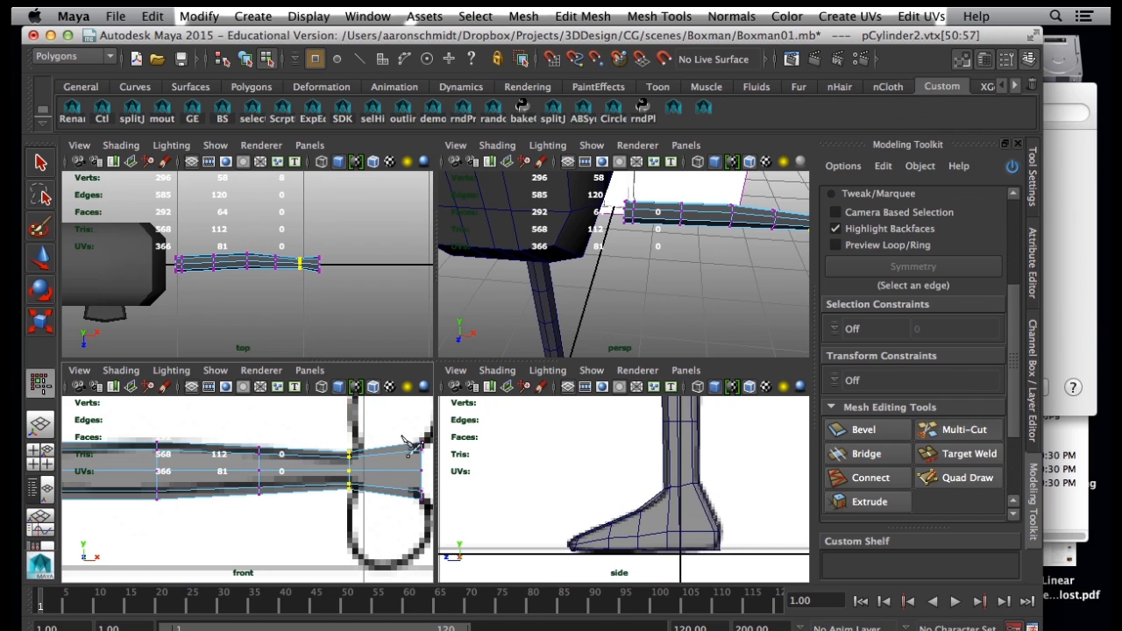
pyautogui.keyDown('ctrl'); pyautogui.click(377, 473); pyautogui.keyUp('ctrl')
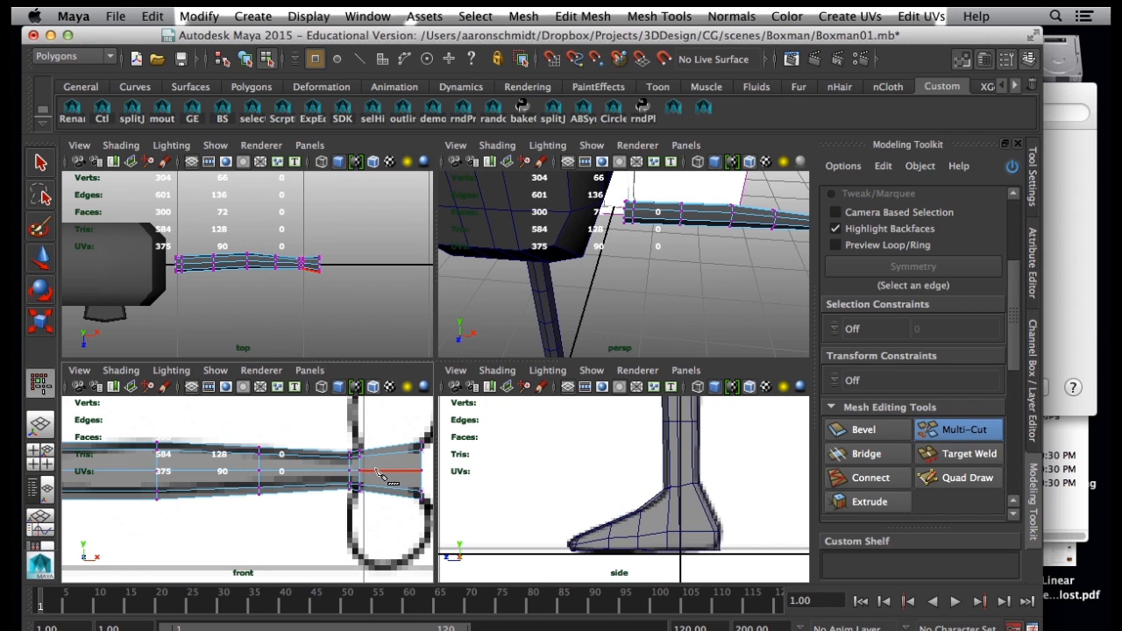
pyautogui.moveTo(367, 481)
pyautogui.mouseDown()
pyautogui.moveTo(355, 507)
pyautogui.moveTo(366, 475)
pyautogui.mouseUp()
pyautogui.press('w')
pyautogui.click(361, 472)
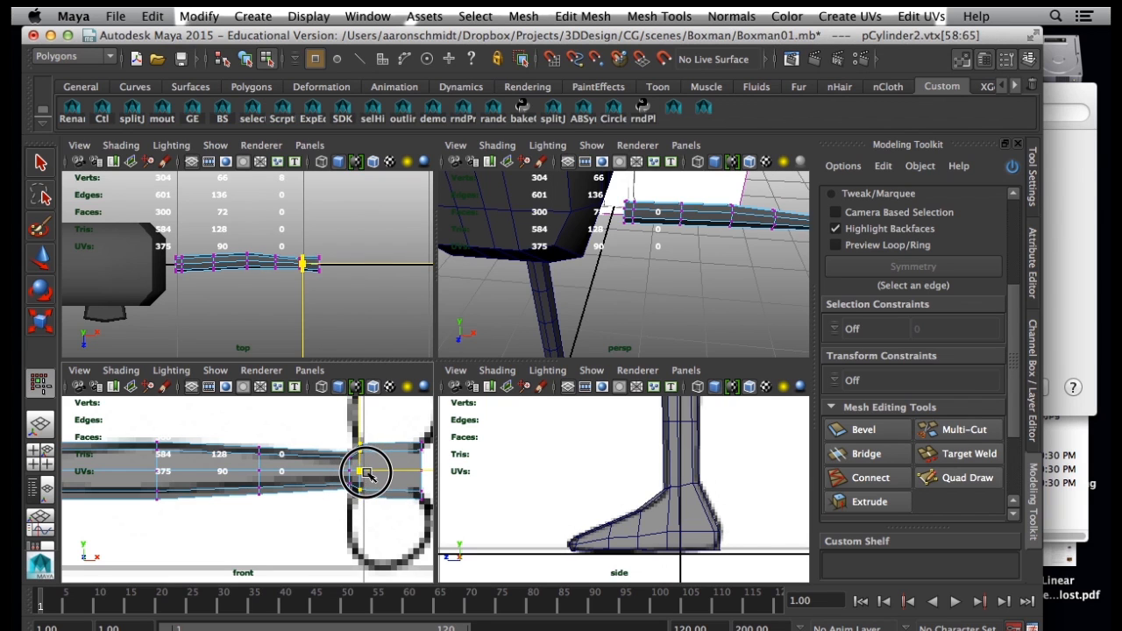
pyautogui.keyDown('alt'); pyautogui.moveTo(296, 480); pyautogui.dragTo(384, 483, button='middle'); pyautogui.keyUp('alt')
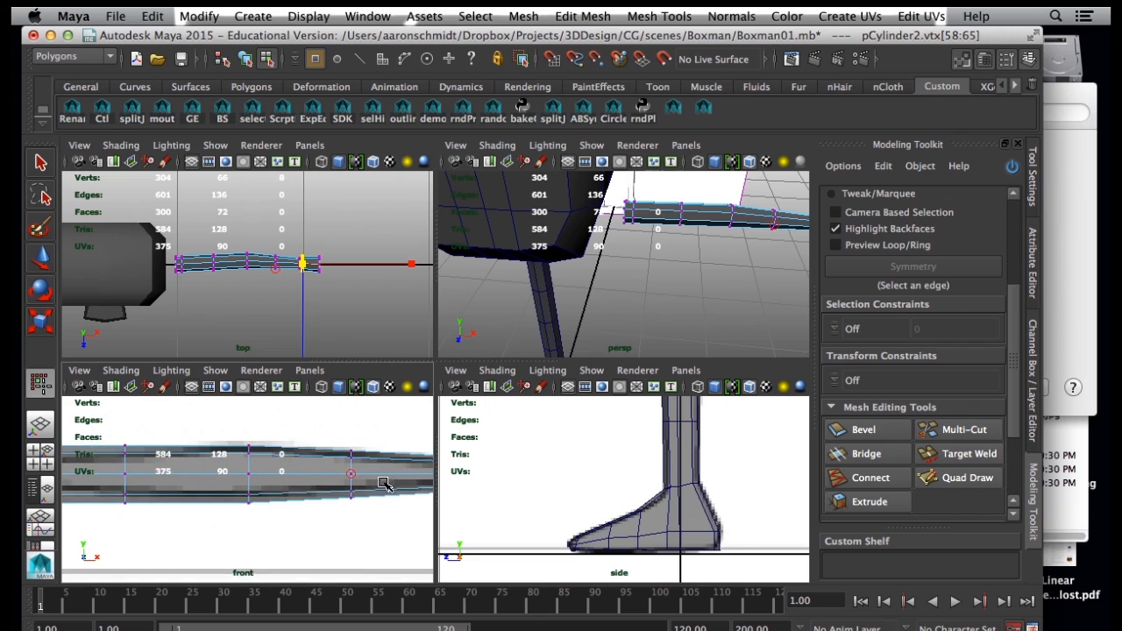
# Slightly scale down the upper-arm vertex ring and the ring next to the shoulder end to follow the drawing.
pyautogui.keyDown('alt'); pyautogui.moveTo(225, 480); pyautogui.dragTo(337, 475, button='middle'); pyautogui.keyUp('alt')
pyautogui.moveTo(254, 418); pyautogui.dragTo(229, 509)
pyautogui.moveTo(241, 471); pyautogui.dragTo(235, 474)
pyautogui.moveTo(141, 430); pyautogui.dragTo(112, 510)
pyautogui.moveTo(121, 471)
pyautogui.mouseDown()
pyautogui.moveTo(105, 477)
pyautogui.moveTo(116, 478)
pyautogui.mouseUp()
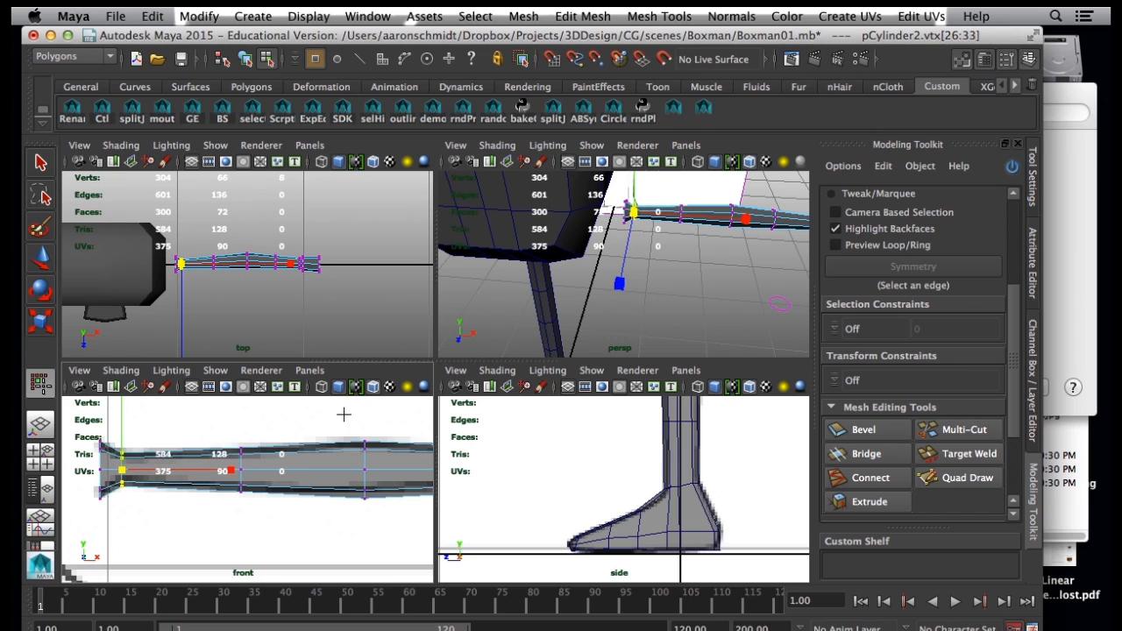
# Show the arm in smooth preview, return to object selection and inspect the arm in the full-size perspective view.
pyautogui.press('3')
pyautogui.click(245, 61)
pyautogui.press('space')
pyautogui.keyDown('alt'); pyautogui.moveTo(608, 325); pyautogui.dragTo(617, 292); pyautogui.keyUp('alt')
pyautogui.click(751, 310)
pyautogui.keyDown('alt'); pyautogui.moveTo(732, 276); pyautogui.dragTo(611, 373, button='middle'); pyautogui.keyUp('alt')
pyautogui.moveTo(611, 373)
pyautogui.keyDown('alt'); pyautogui.mouseDown()
pyautogui.moveTo(621, 443)
pyautogui.moveTo(613, 315)
pyautogui.moveTo(606, 411)
pyautogui.moveTo(601, 349)
pyautogui.moveTo(594, 395)
pyautogui.moveTo(600, 360)
pyautogui.moveTo(450, 357)
pyautogui.mouseUp(); pyautogui.keyUp('alt')
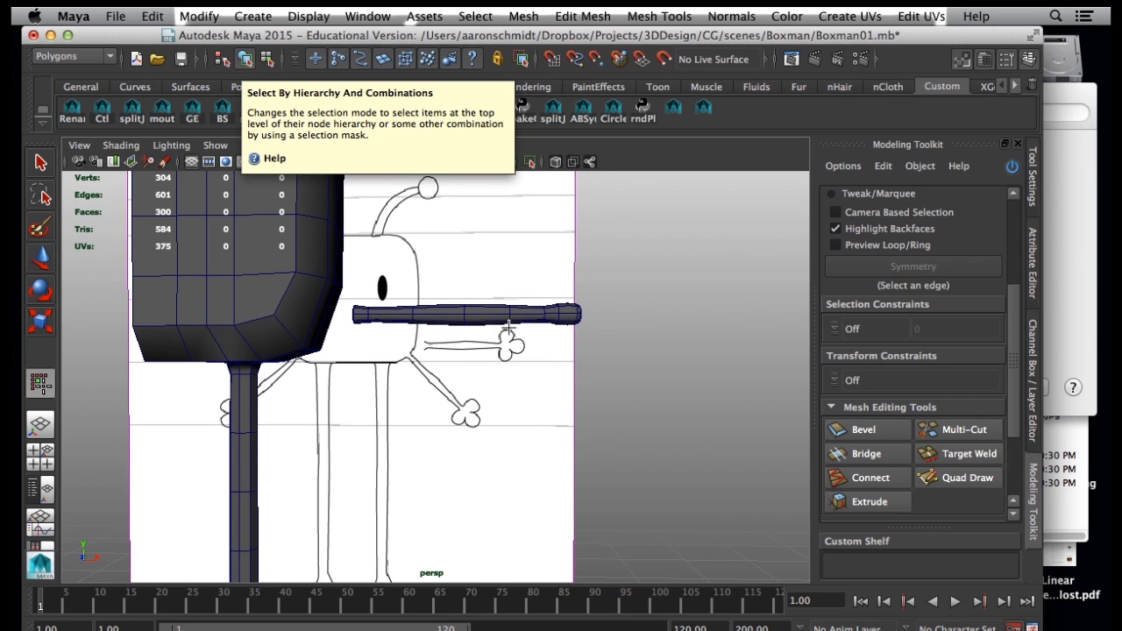
# Create a polygon sphere with radius 1, 8 axis divisions and 3 height divisions around the Y axis.
pyautogui.click(252, 16)
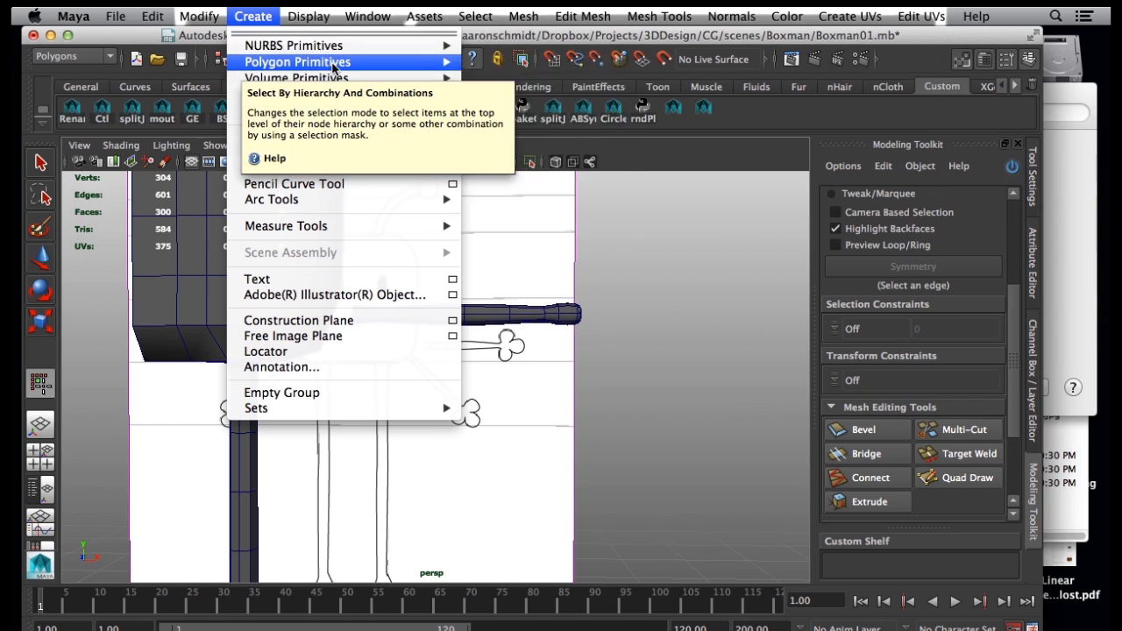
pyautogui.moveTo(351, 62)
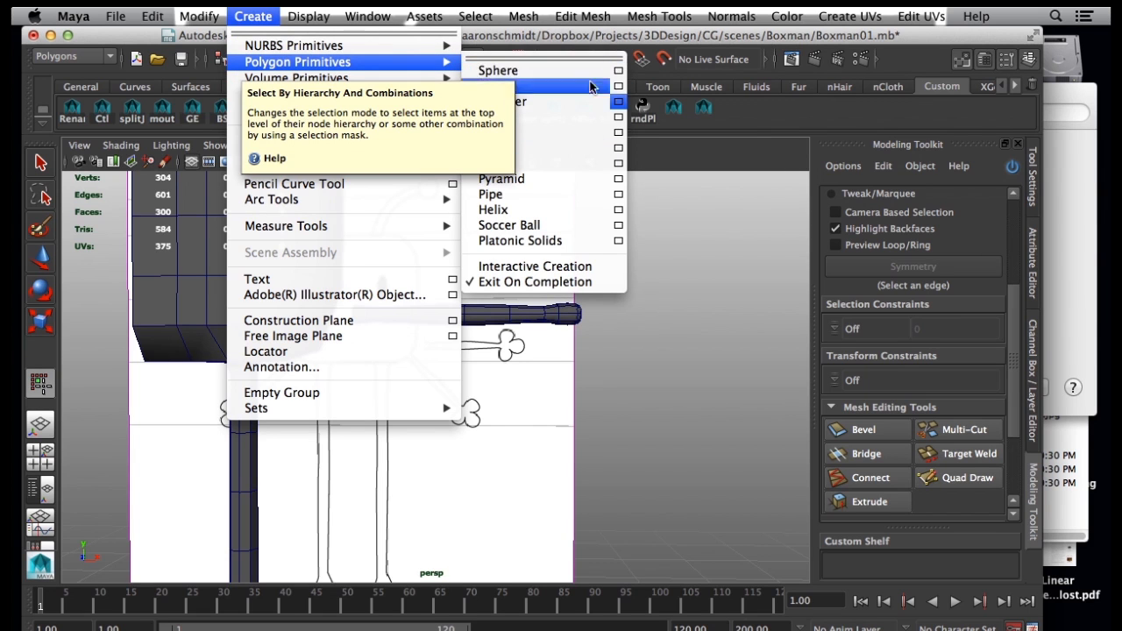
pyautogui.click(619, 70)
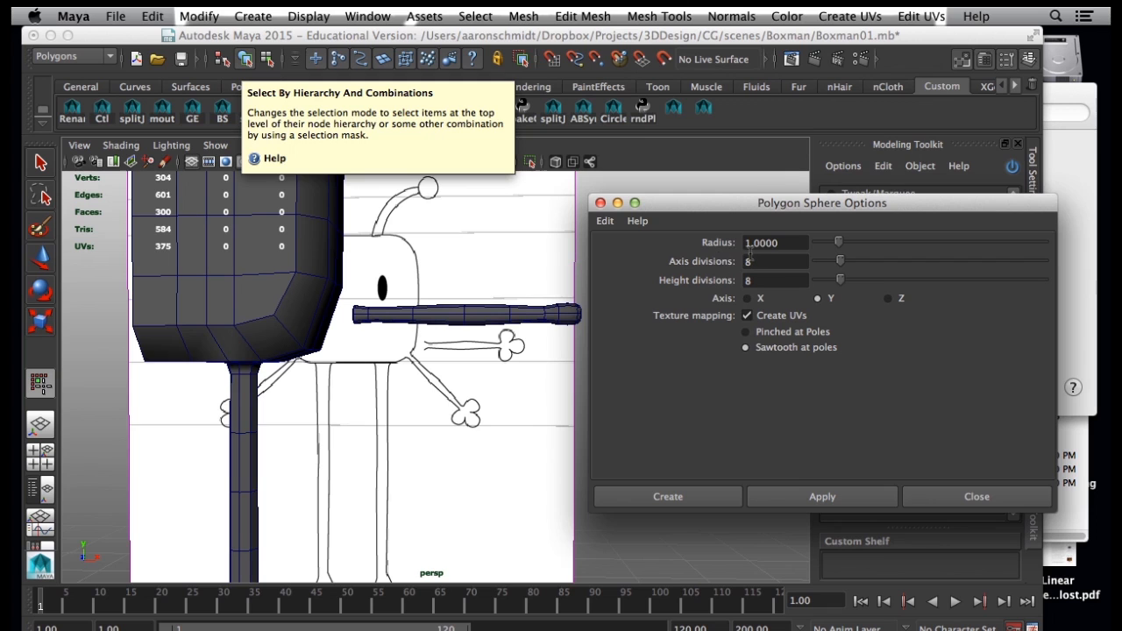
pyautogui.moveTo(728, 204); pyautogui.dragTo(749, 207)
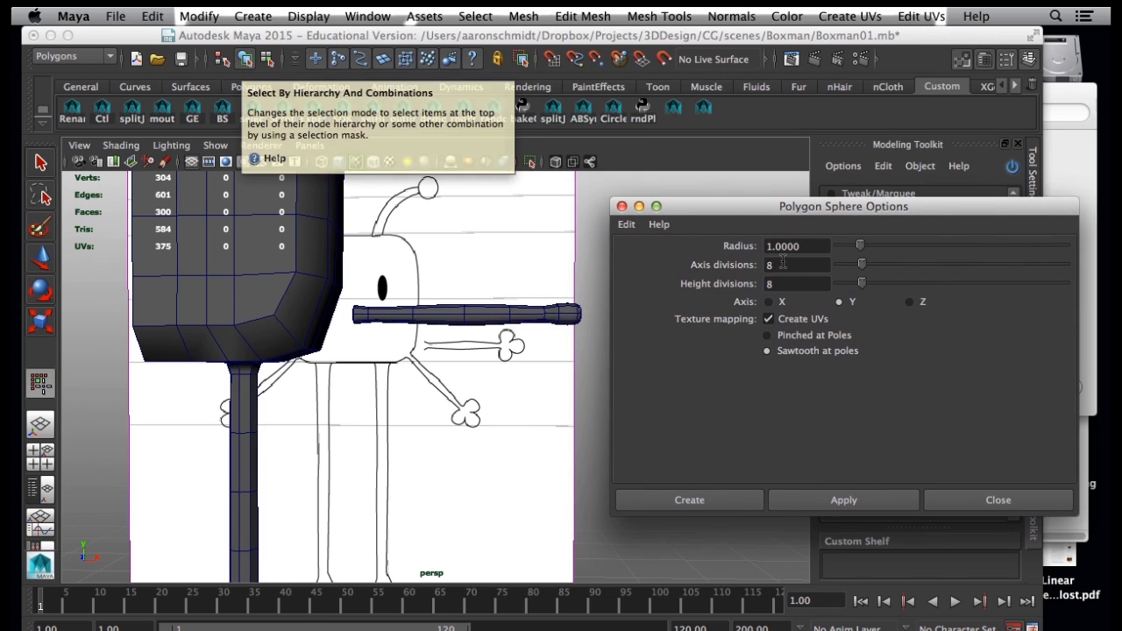
pyautogui.doubleClick(767, 283)
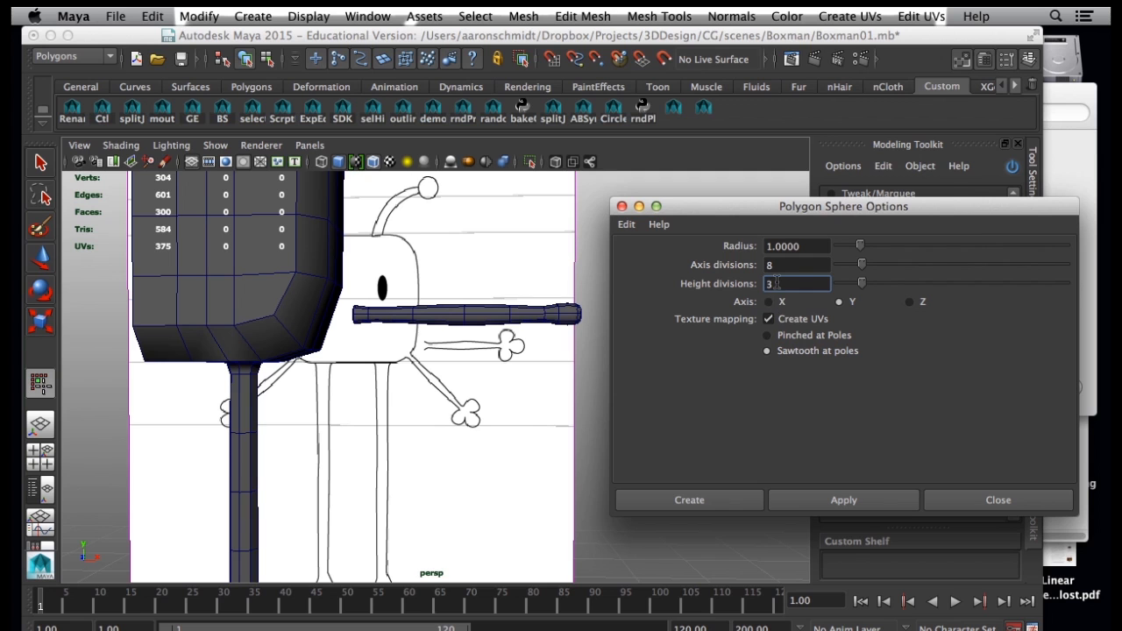
pyautogui.click(740, 500)
# Set the new sphere's height subdivisions to 4 in its construction inputs.
pyautogui.press('F10')
pyautogui.keyDown('alt'); pyautogui.moveTo(533, 478); pyautogui.dragTo(571, 335, button='middle'); pyautogui.keyUp('alt')
pyautogui.keyDown('alt'); pyautogui.moveTo(512, 448); pyautogui.dragTo(536, 254, button='middle'); pyautogui.keyUp('alt')
pyautogui.keyDown('alt'); pyautogui.moveTo(468, 315); pyautogui.dragTo(541, 289, button='middle'); pyautogui.keyUp('alt')
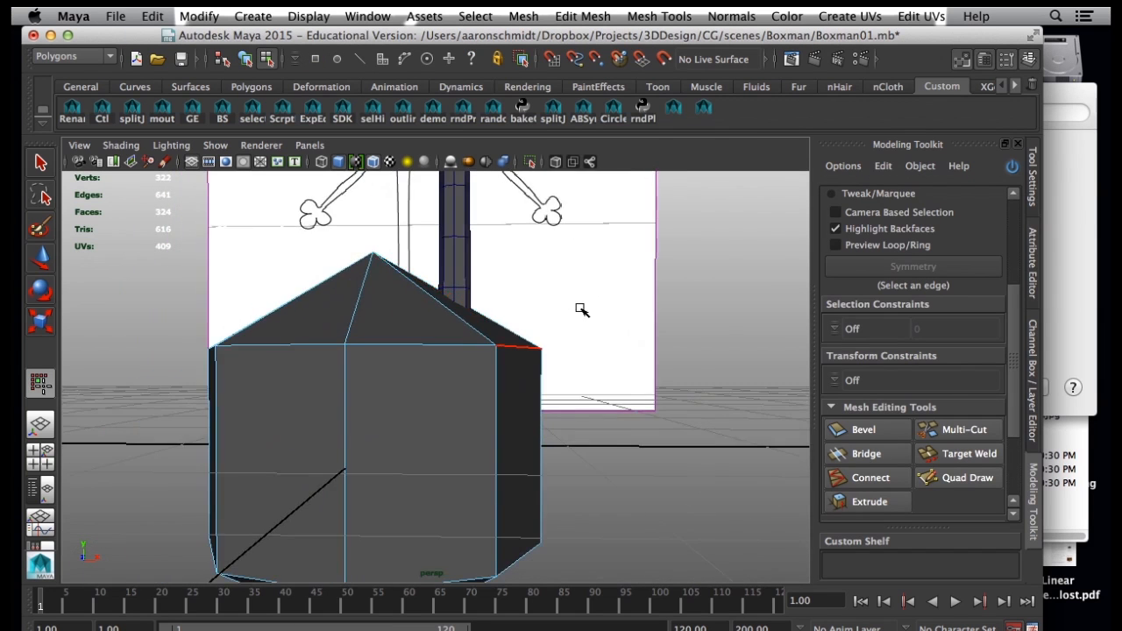
pyautogui.keyDown('alt'); pyautogui.moveTo(581, 310); pyautogui.dragTo(489, 327, button='right'); pyautogui.keyUp('alt')
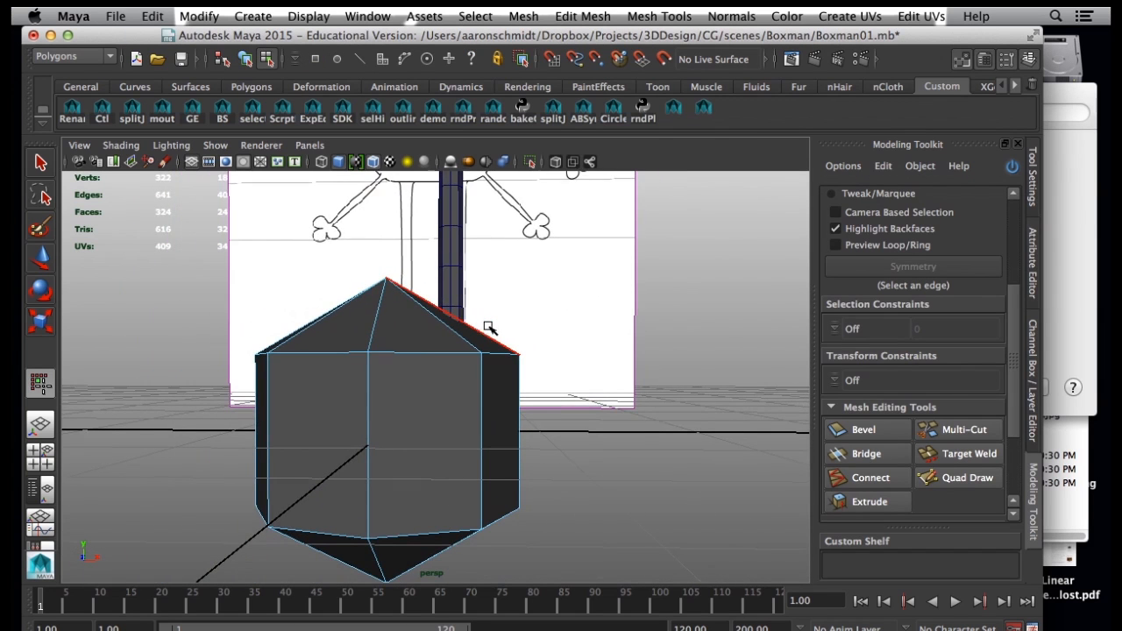
pyautogui.click(1038, 355)
pyautogui.rightClick(396, 367)
pyautogui.moveTo(396, 367); pyautogui.dragTo(431, 287, button='right')
pyautogui.click(418, 373)
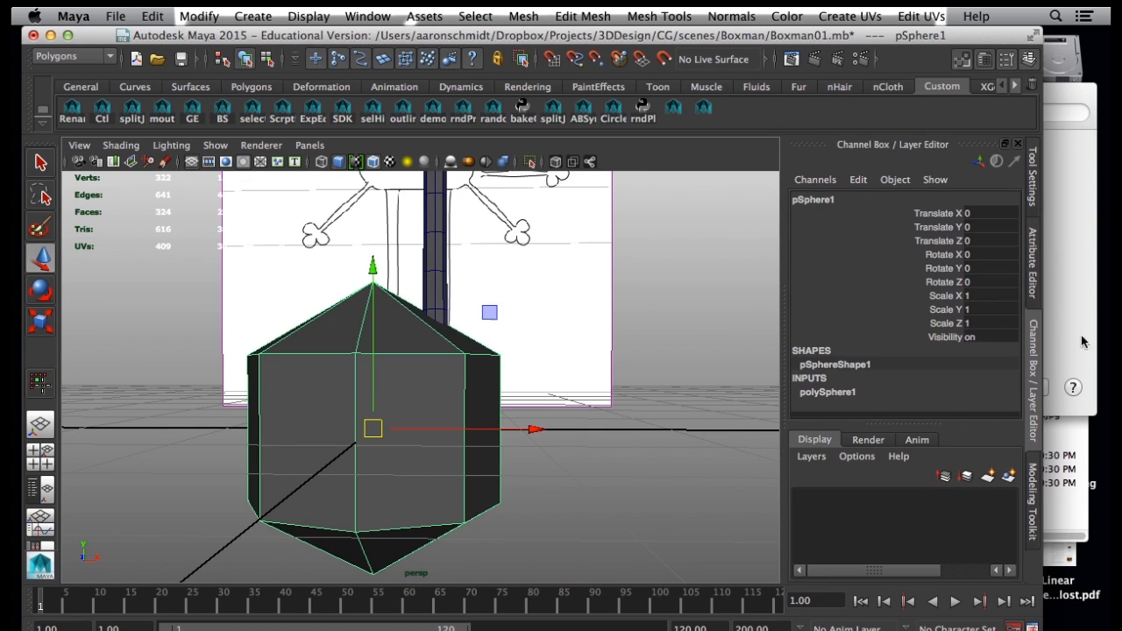
pyautogui.click(846, 391)
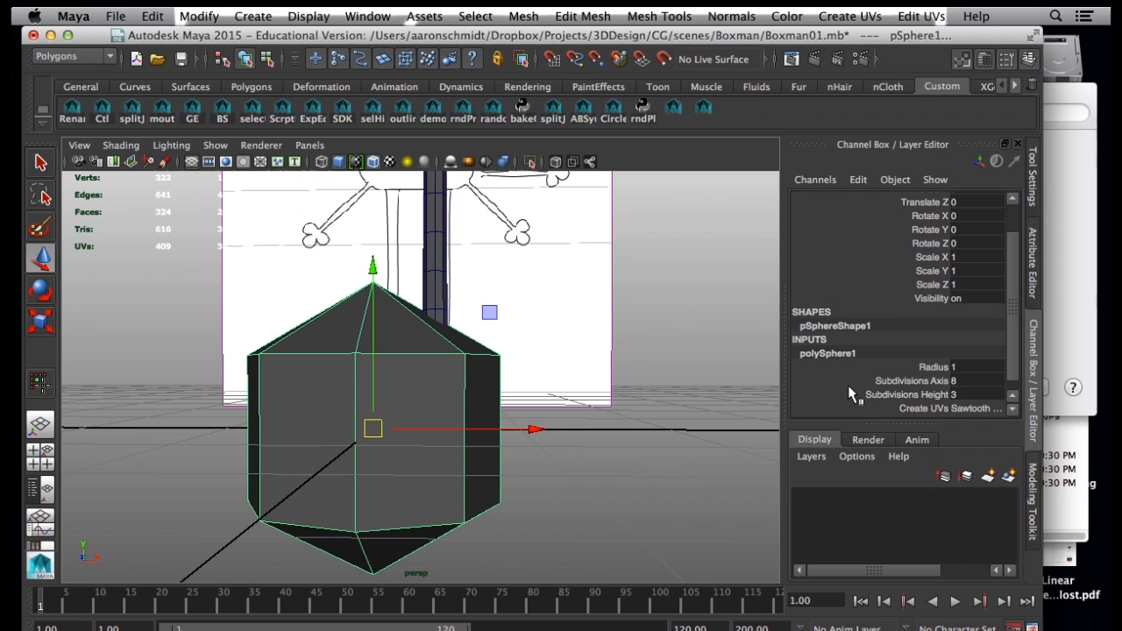
pyautogui.click(961, 396)
pyautogui.write('4')
pyautogui.press('Return')
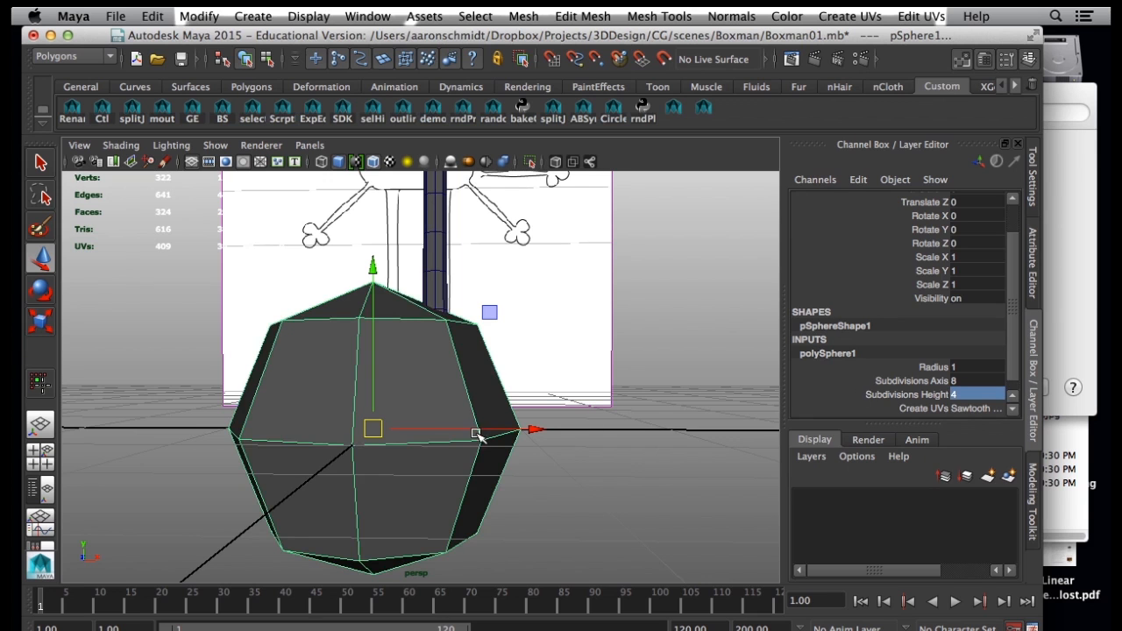
# Delete the triangular cap at the bottom pole of the sphere to leave an open end.
pyautogui.keyDown('alt'); pyautogui.moveTo(476, 433); pyautogui.dragTo(486, 396); pyautogui.keyUp('alt')
pyautogui.moveTo(388, 486); pyautogui.dragTo(389, 340, button='right')
pyautogui.keyDown('alt'); pyautogui.moveTo(408, 534); pyautogui.dragTo(440, 563); pyautogui.keyUp('alt')
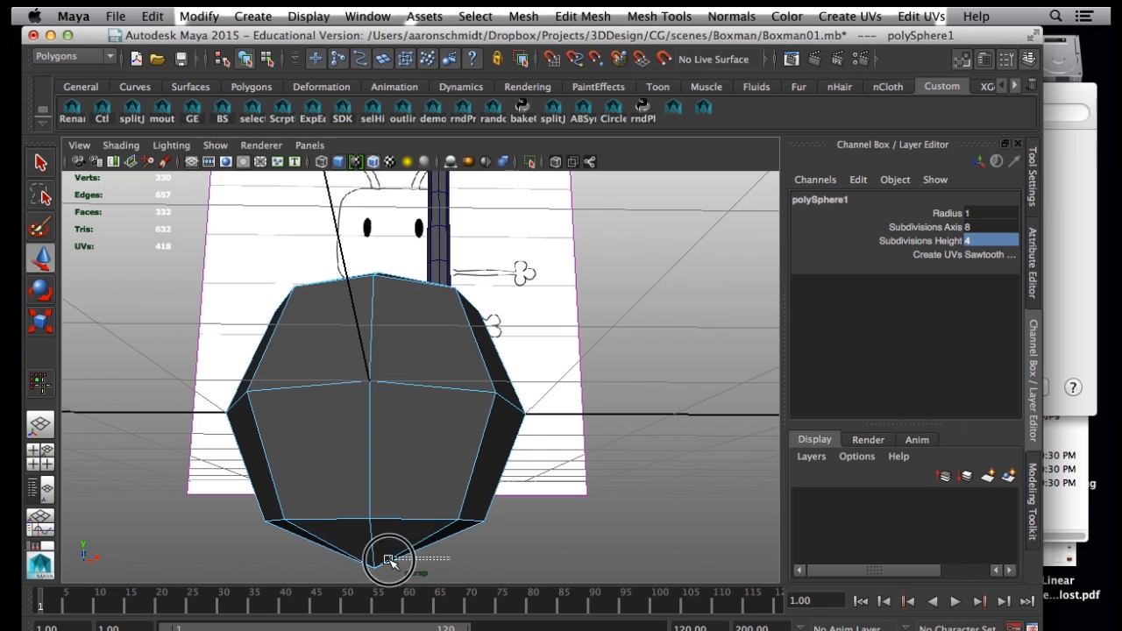
pyautogui.click(348, 536)
pyautogui.press('Delete')
# Scale the open sphere uniformly to about 0.249 and move it to the hand at the arm's end in the front view.
pyautogui.moveTo(419, 457); pyautogui.dragTo(465, 277, button='right')
pyautogui.click(429, 362)
pyautogui.keyDown('alt'); pyautogui.moveTo(429, 362); pyautogui.dragTo(225, 438, button='right'); pyautogui.keyUp('alt')
pyautogui.keyDown('alt'); pyautogui.moveTo(487, 324); pyautogui.dragTo(379, 469, button='middle'); pyautogui.keyUp('alt')
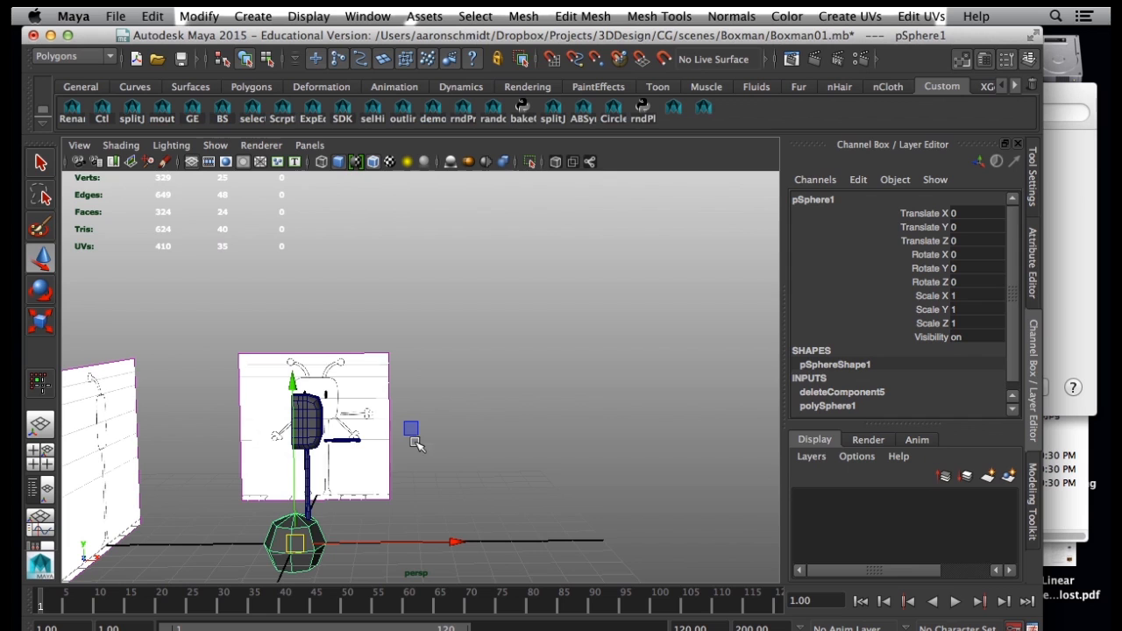
pyautogui.press('r')
pyautogui.moveTo(295, 543); pyautogui.dragTo(376, 440)
pyautogui.press('w')
pyautogui.press('space')
pyautogui.press('space')
pyautogui.keyDown('alt'); pyautogui.moveTo(501, 443); pyautogui.dragTo(699, 465, button='right'); pyautogui.keyUp('alt')
pyautogui.keyDown('alt'); pyautogui.moveTo(502, 404); pyautogui.dragTo(666, 452, button='right'); pyautogui.keyUp('alt')
pyautogui.keyDown('alt'); pyautogui.moveTo(474, 486); pyautogui.dragTo(353, 513, button='middle'); pyautogui.keyUp('alt')
pyautogui.keyDown('alt'); pyautogui.moveTo(517, 535); pyautogui.dragTo(658, 573, button='right'); pyautogui.keyUp('alt')
pyautogui.keyDown('alt'); pyautogui.moveTo(496, 501); pyautogui.dragTo(552, 519, button='right'); pyautogui.keyUp('alt')
pyautogui.keyDown('alt'); pyautogui.moveTo(551, 518); pyautogui.dragTo(556, 491, button='middle'); pyautogui.keyUp('alt')
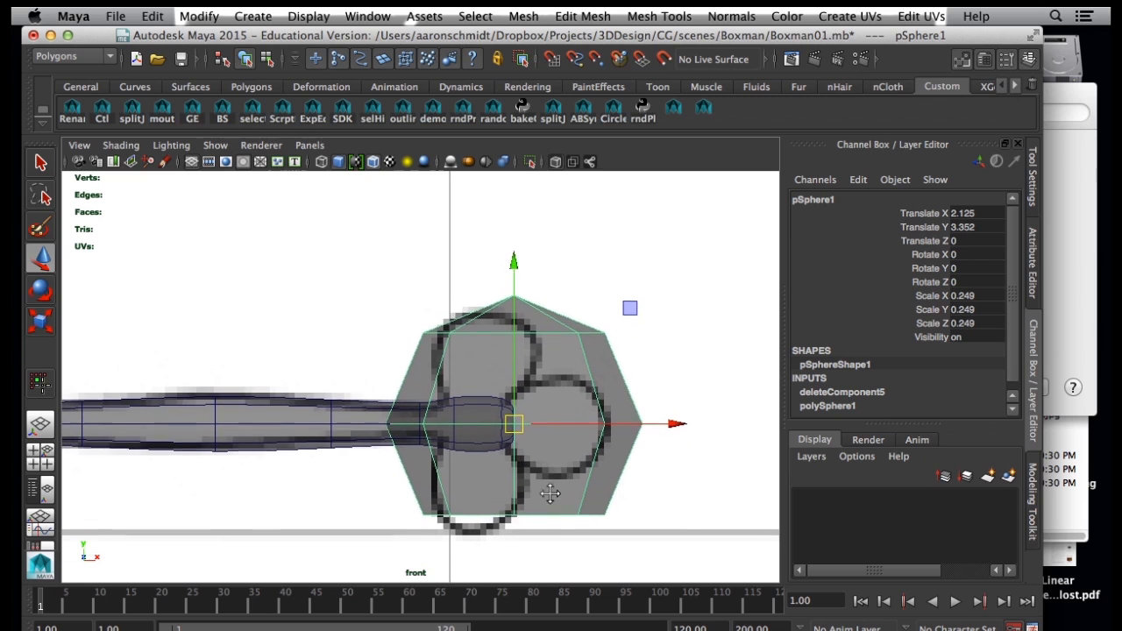
# Scale the sphere to about 0.105 and place it over the upper finger circle of the hand drawing.
pyautogui.press('r')
pyautogui.moveTo(514, 422); pyautogui.dragTo(378, 430)
pyautogui.press('w')
pyautogui.moveTo(514, 423); pyautogui.dragTo(486, 360)
pyautogui.press('r')
pyautogui.press('w')
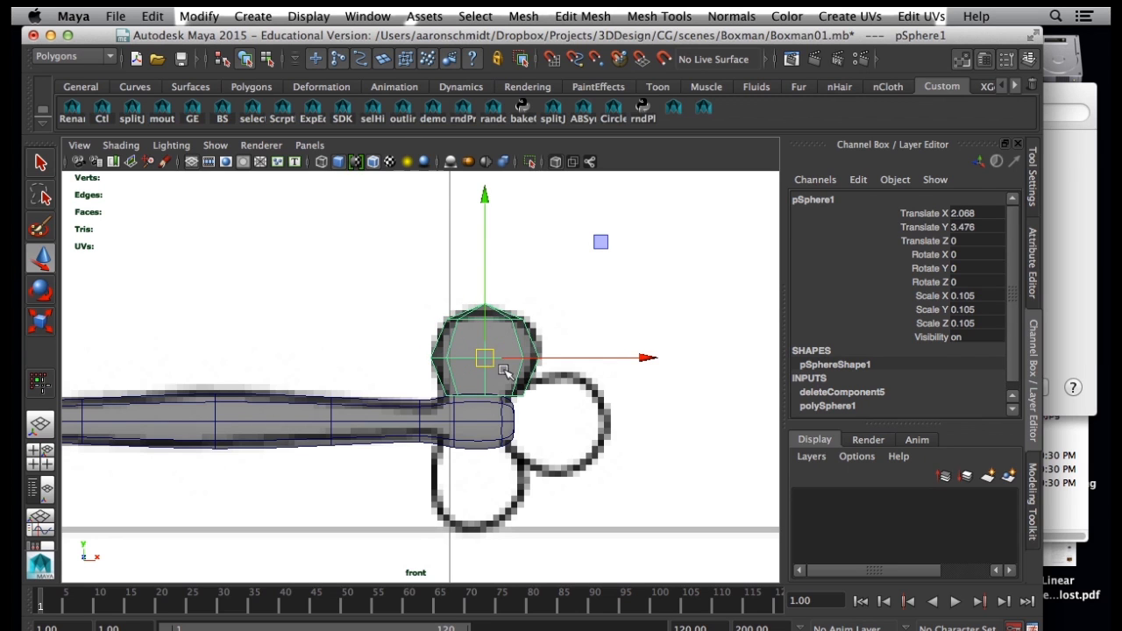
# Duplicate the finger sphere, set its Rotate Z to -90 and move it onto the outer finger circle.
pyautogui.hotkey('ctrl', 'd')
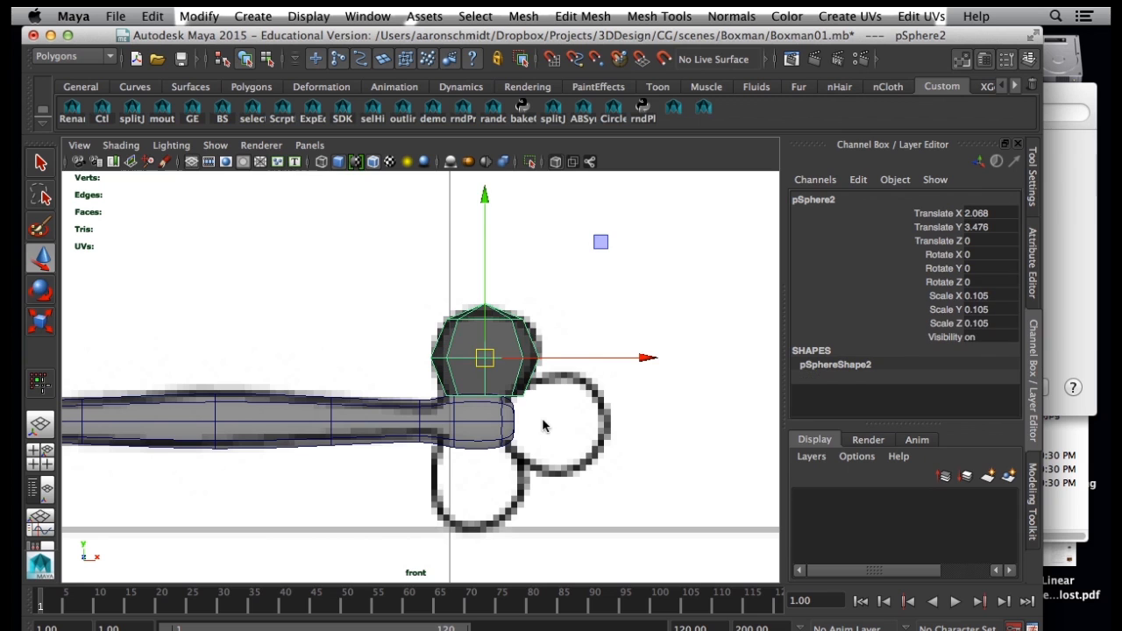
pyautogui.press('e')
pyautogui.moveTo(396, 240); pyautogui.dragTo(515, 238)
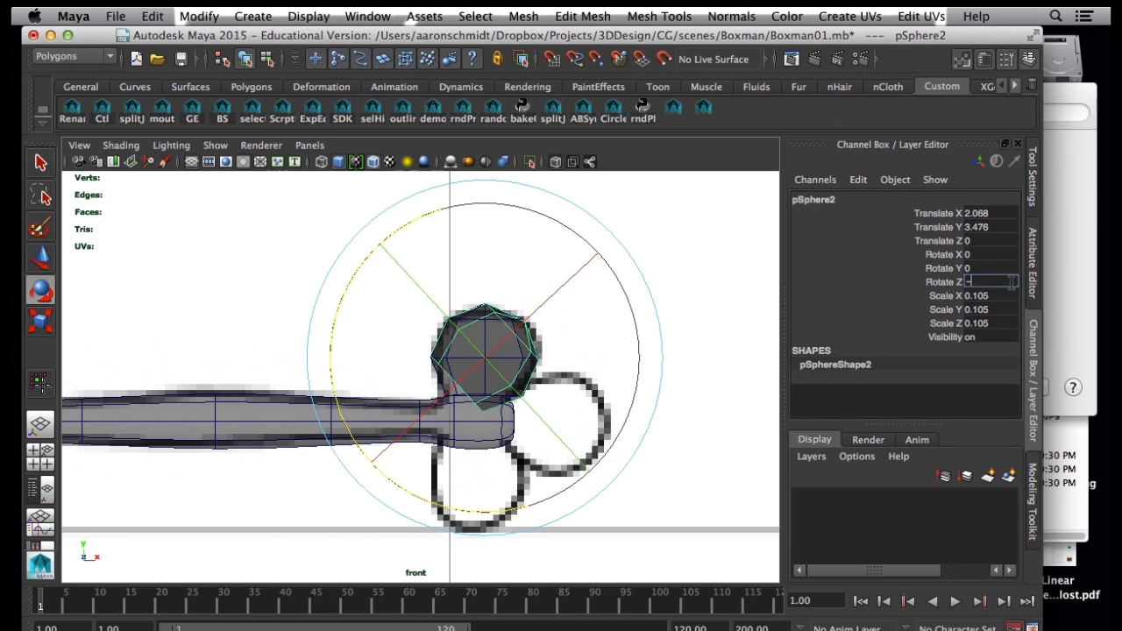
pyautogui.press('Return')
pyautogui.press('w')
pyautogui.moveTo(486, 360); pyautogui.dragTo(561, 430)
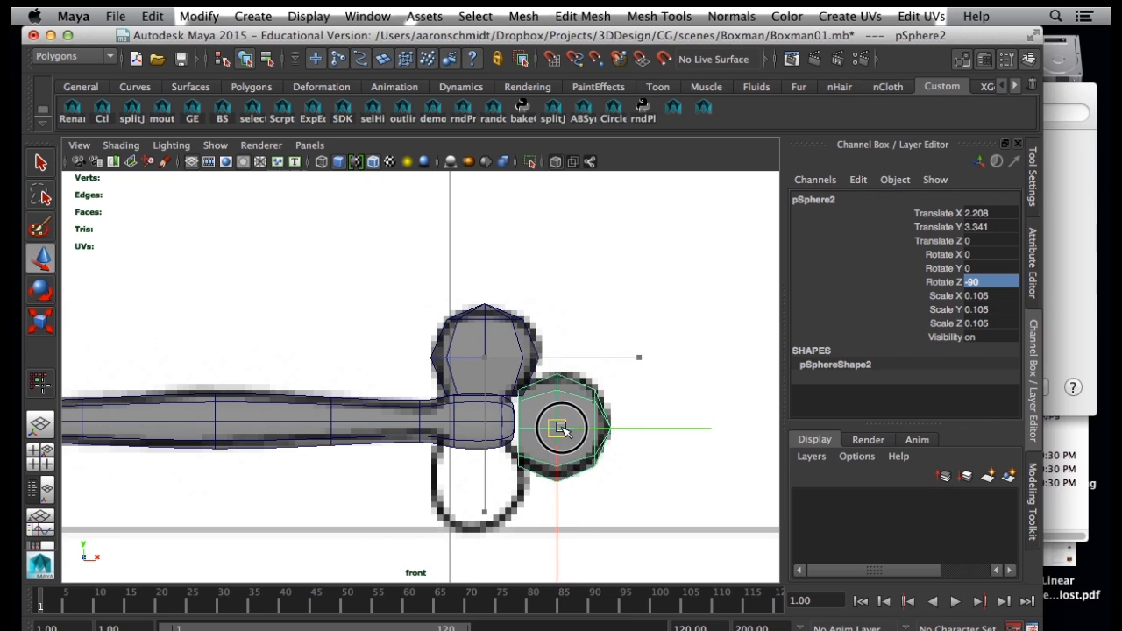
# Duplicate the upper finger sphere, set its Rotate Z to 180 and move it straight down onto the lower finger circle.
pyautogui.click(507, 392)
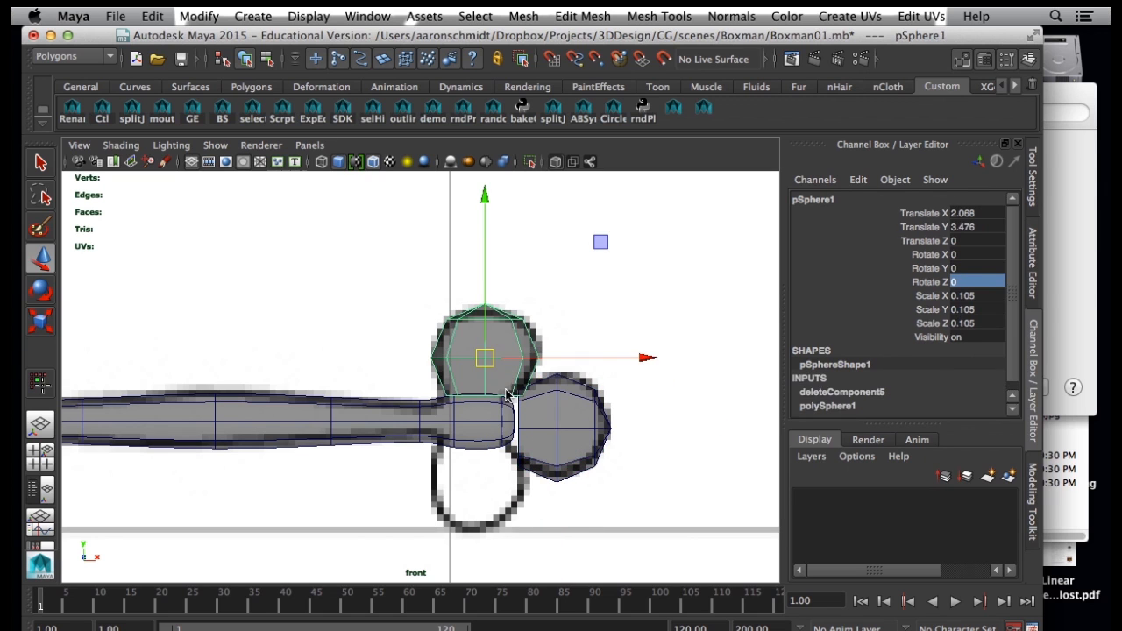
pyautogui.hotkey('ctrl', 'd')
pyautogui.press('e')
pyautogui.click(1001, 280)
pyautogui.press('Return')
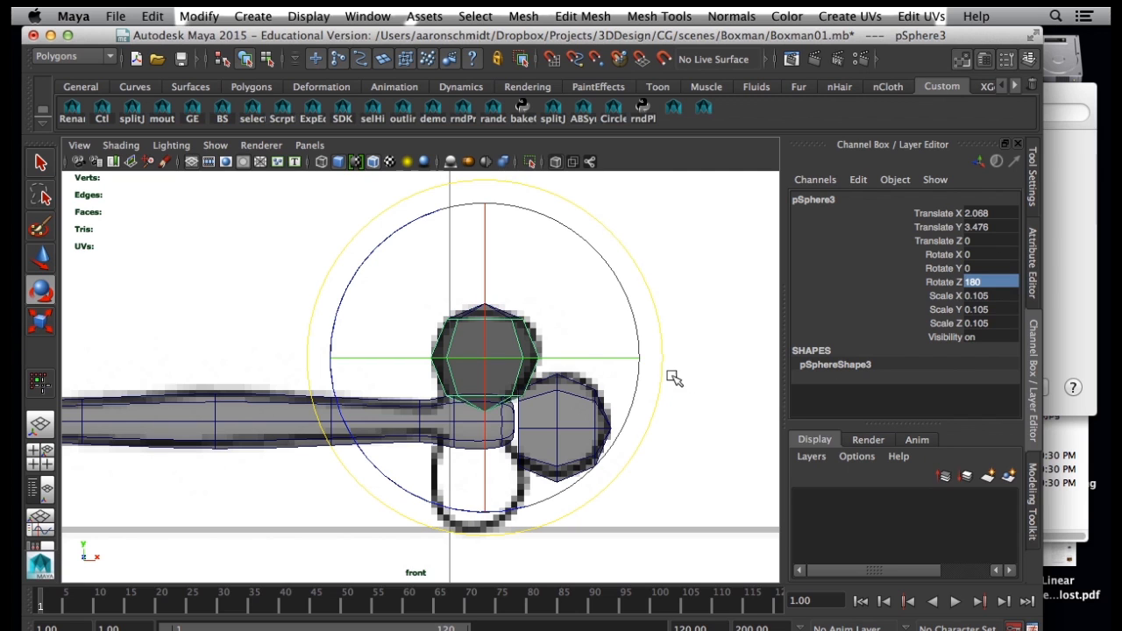
pyautogui.press('w')
pyautogui.moveTo(484, 358); pyautogui.dragTo(481, 492)
pyautogui.moveTo(482, 434); pyautogui.dragTo(481, 564)
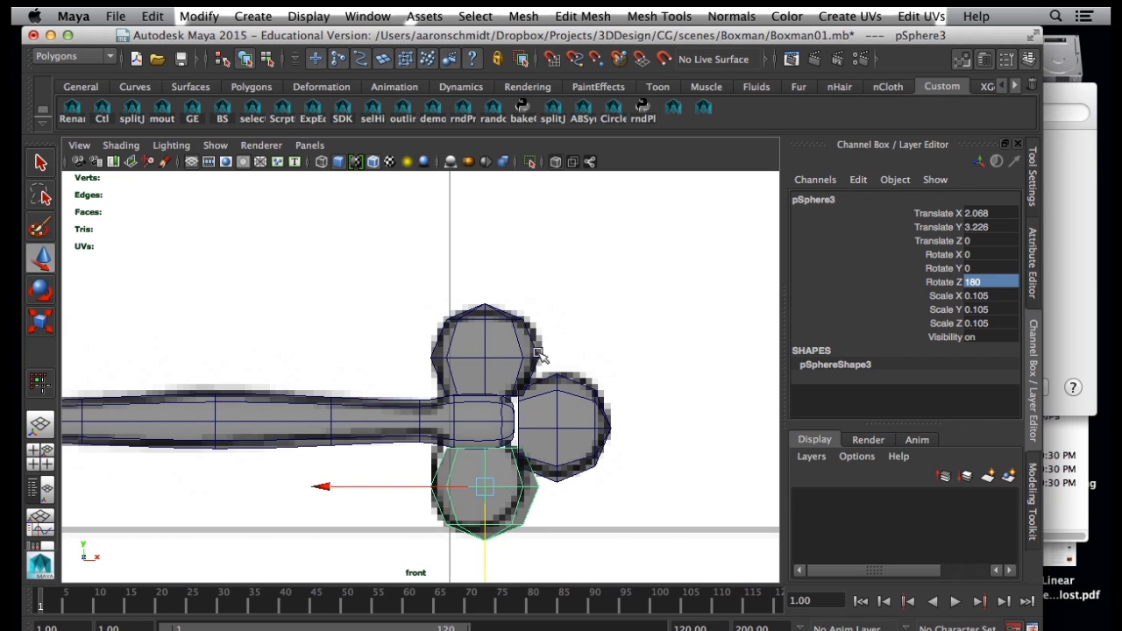
# Delete every other edge meeting at the upper finger's pole to turn its triangles into quads.
pyautogui.press('space')
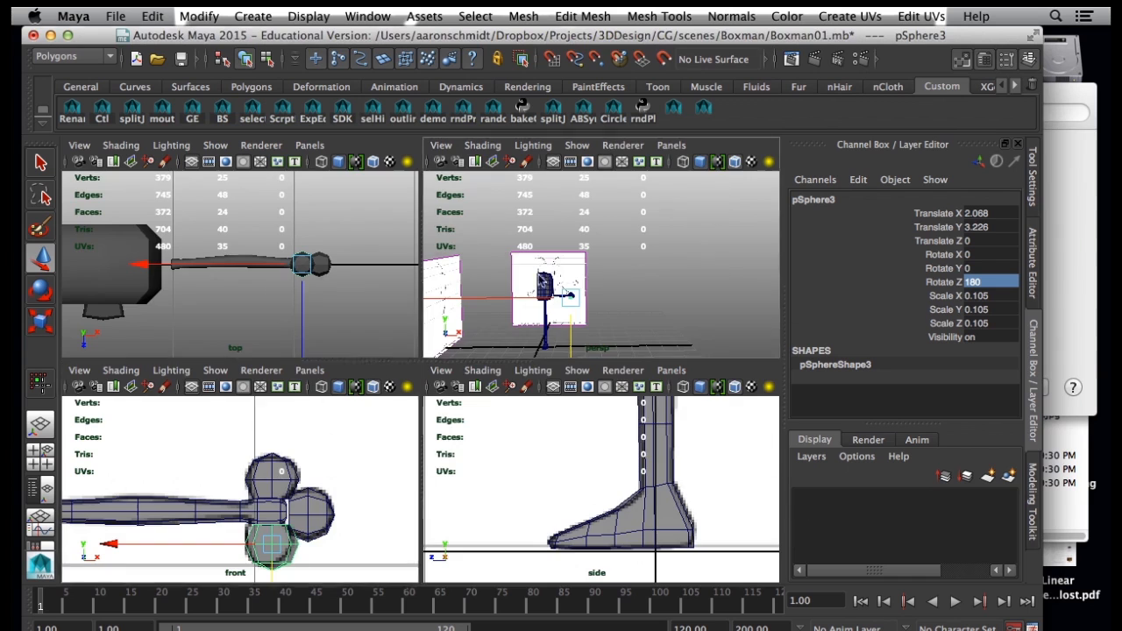
pyautogui.press('space')
pyautogui.press('space')
pyautogui.press('f')
pyautogui.press('space')
pyautogui.keyDown('alt'); pyautogui.moveTo(443, 373); pyautogui.dragTo(431, 351, button='right'); pyautogui.keyUp('alt')
pyautogui.keyDown('alt'); pyautogui.moveTo(465, 322); pyautogui.dragTo(459, 417, button='middle'); pyautogui.keyUp('alt')
pyautogui.keyDown('alt'); pyautogui.moveTo(459, 418); pyautogui.dragTo(429, 385); pyautogui.keyUp('alt')
pyautogui.moveTo(420, 281); pyautogui.dragTo(386, 231, button='right')
pyautogui.click(385, 230)
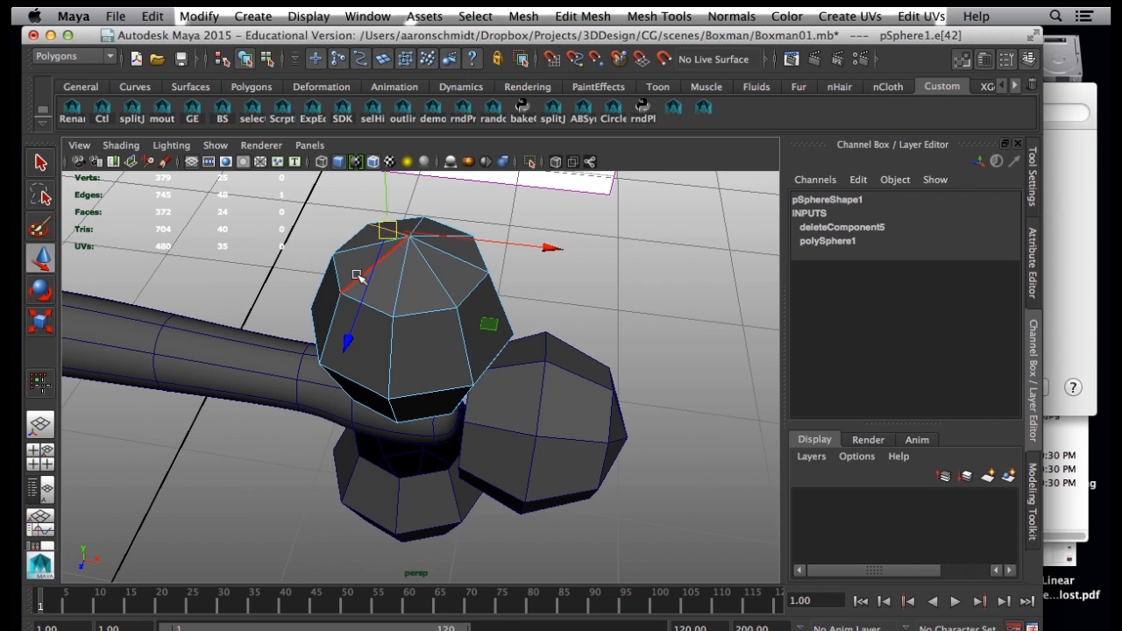
pyautogui.keyDown('shift'); pyautogui.click(461, 296); pyautogui.keyUp('shift')
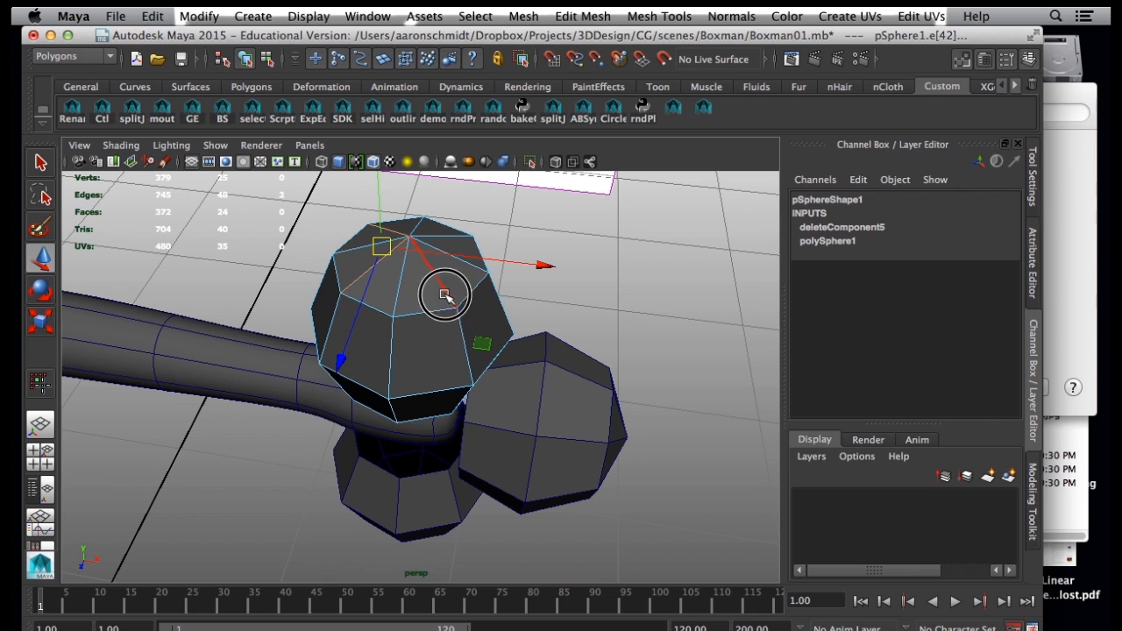
pyautogui.press('Delete')
# Delete every other edge meeting at the outer finger's pole to turn its triangles into quads.
pyautogui.click(533, 310)
pyautogui.keyDown('alt'); pyautogui.moveTo(438, 314); pyautogui.dragTo(416, 263); pyautogui.keyUp('alt')
pyautogui.click(485, 371)
pyautogui.moveTo(529, 299); pyautogui.dragTo(524, 265, button='right')
pyautogui.click(526, 363)
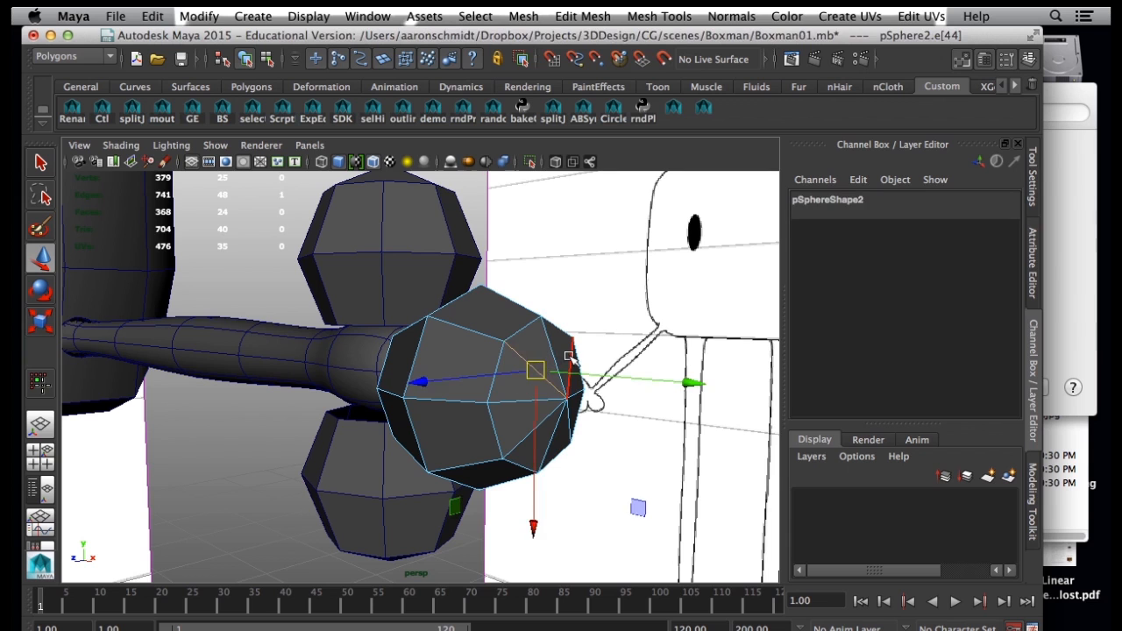
pyautogui.keyDown('shift'); pyautogui.click(526, 436); pyautogui.keyUp('shift')
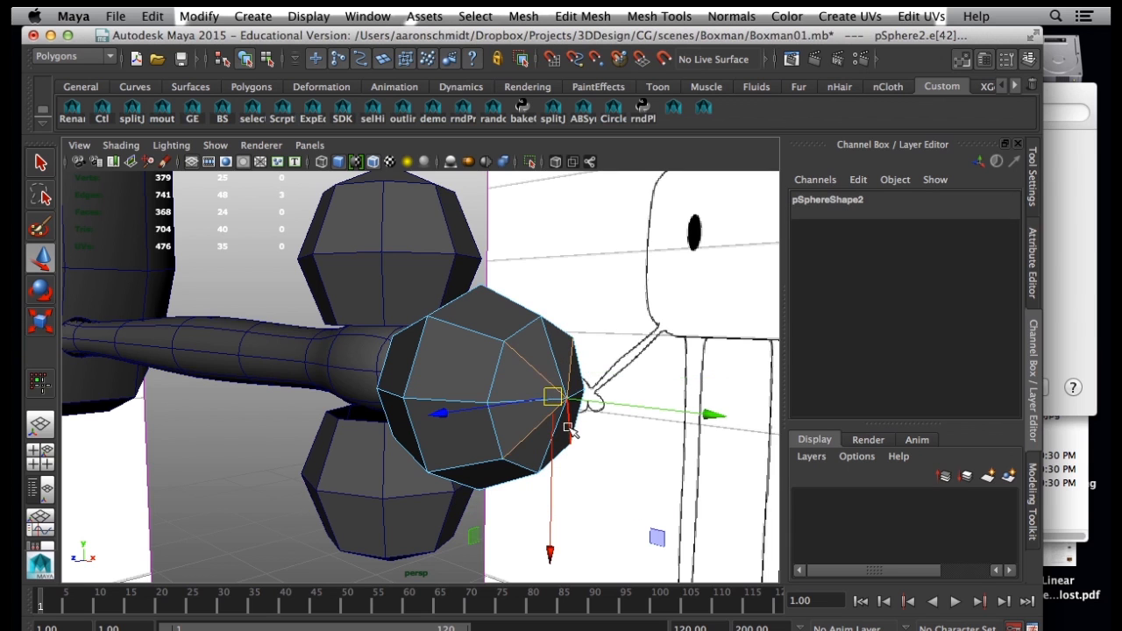
pyautogui.press('Delete')
# Delete every other edge meeting at the lower finger's pole to turn its triangles into quads.
pyautogui.keyDown('alt'); pyautogui.moveTo(456, 451); pyautogui.dragTo(510, 377); pyautogui.keyUp('alt')
pyautogui.click(445, 438)
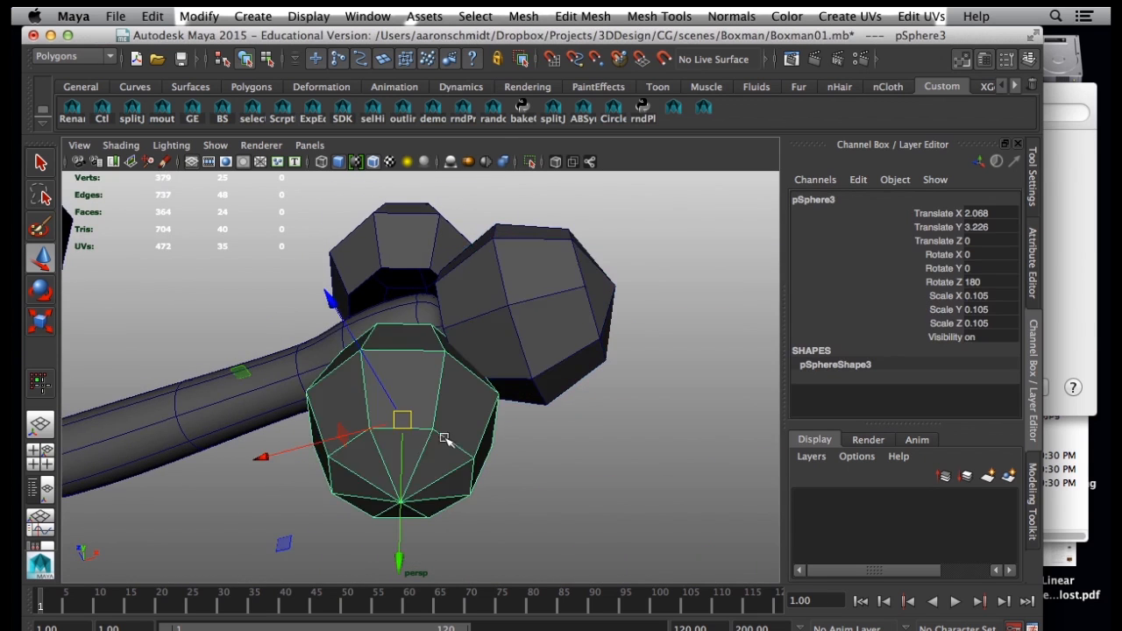
pyautogui.keyDown('alt'); pyautogui.moveTo(431, 443); pyautogui.dragTo(442, 429); pyautogui.keyUp('alt')
pyautogui.moveTo(442, 301); pyautogui.dragTo(445, 258, button='right')
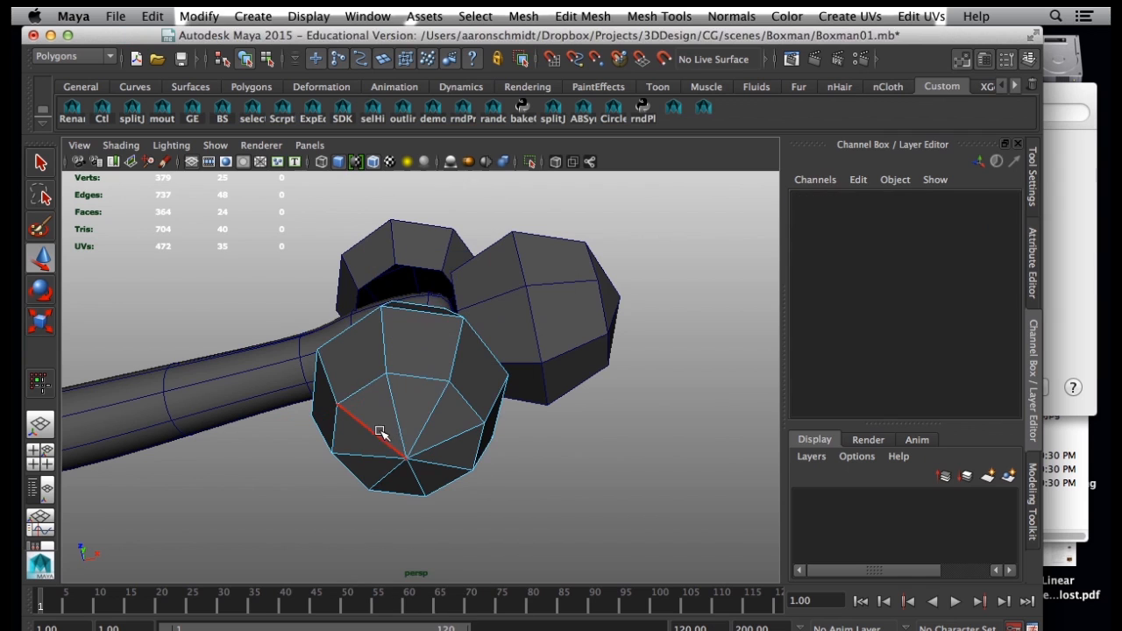
pyautogui.click(375, 428)
pyautogui.keyDown('shift'); pyautogui.click(431, 412); pyautogui.keyUp('shift')
pyautogui.keyDown('shift'); pyautogui.click(442, 465); pyautogui.keyUp('shift')
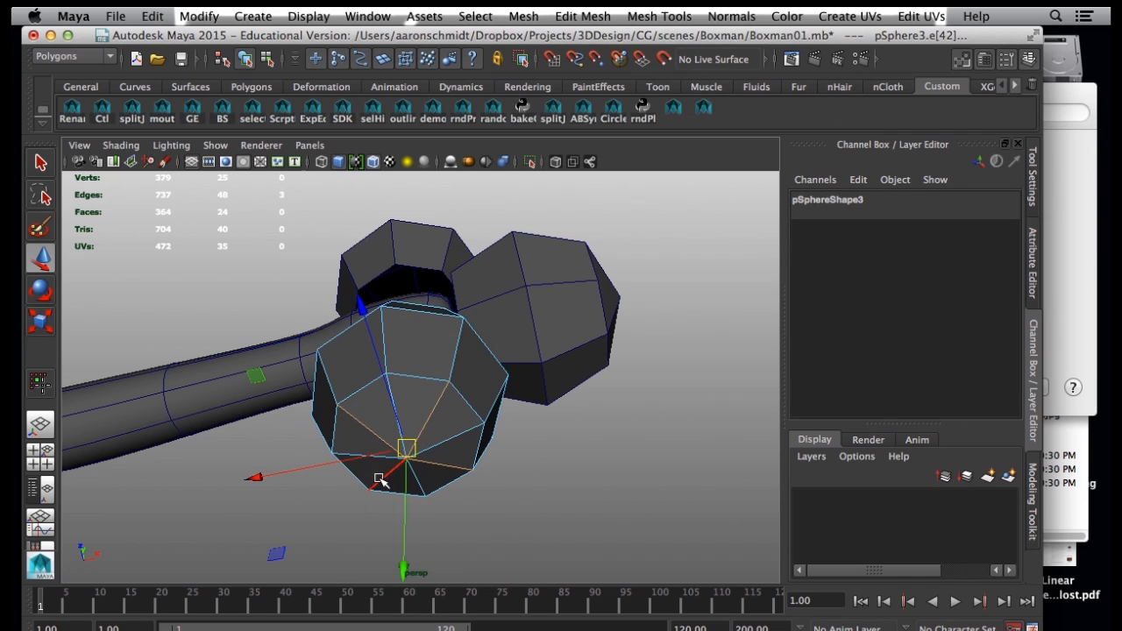
pyautogui.press('Delete')
# Turn off the arm's smooth preview and delete every other spoke edge on its hand-end cap.
pyautogui.keyDown('alt'); pyautogui.moveTo(406, 467); pyautogui.dragTo(472, 464); pyautogui.keyUp('alt')
pyautogui.click(413, 366)
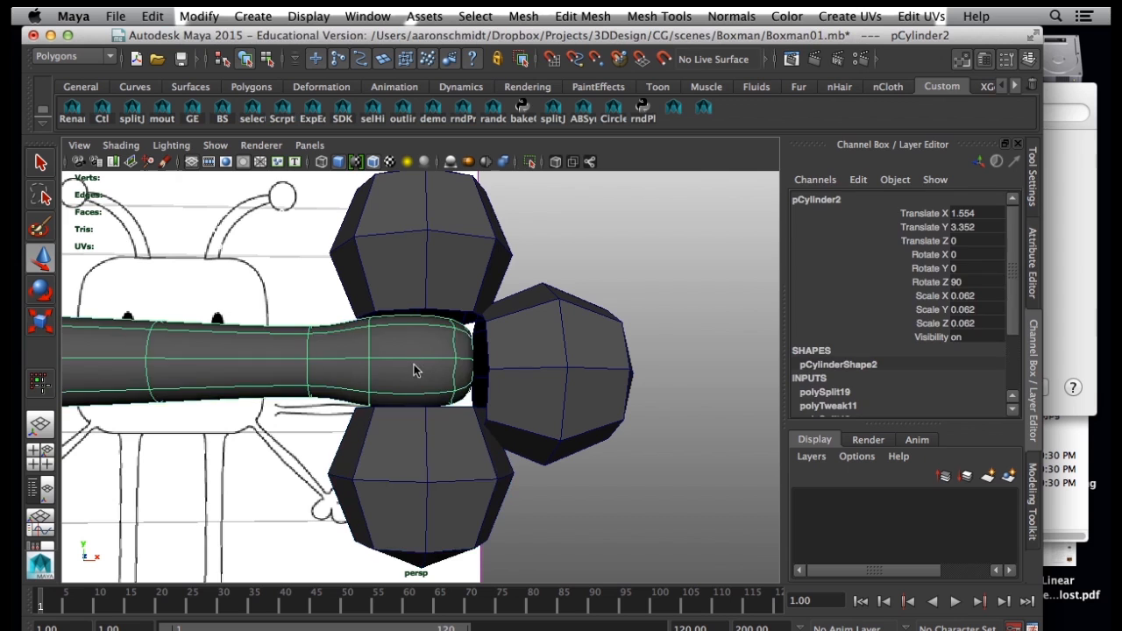
pyautogui.keyDown('alt'); pyautogui.moveTo(418, 376); pyautogui.dragTo(727, 396); pyautogui.keyUp('alt')
pyautogui.click(578, 401)
pyautogui.click(447, 372)
pyautogui.rightClick(444, 364)
pyautogui.moveTo(447, 371); pyautogui.dragTo(444, 263, button='right')
pyautogui.click(437, 355)
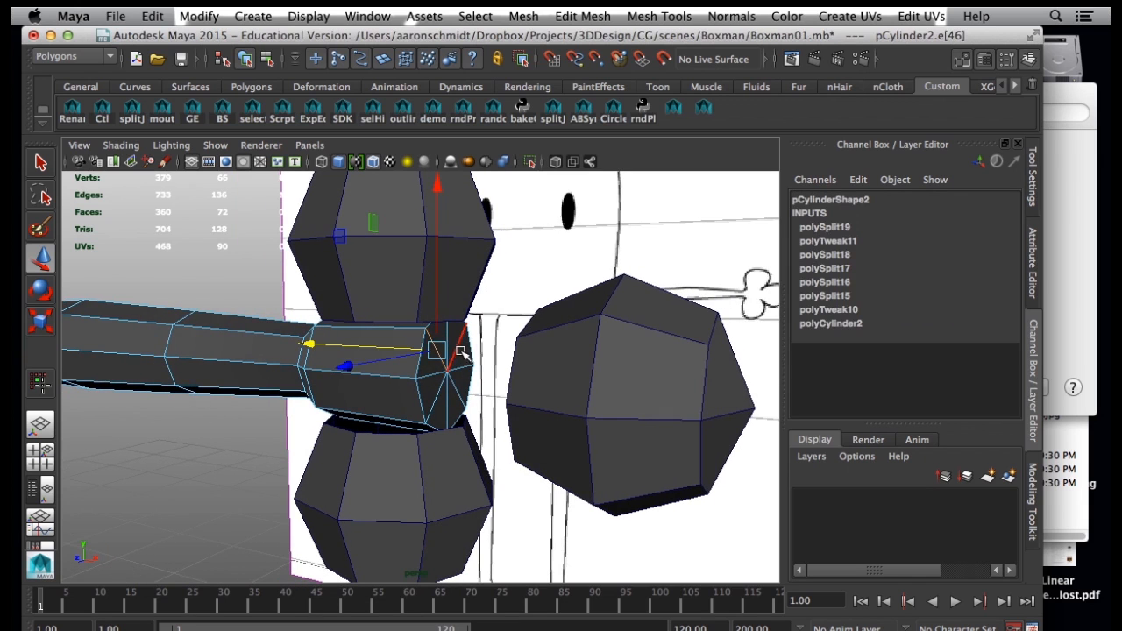
pyautogui.click(444, 395)
# Extrude the four cap faces at the arm's hand end with an inward offset and slightly outward along local Z.
pyautogui.rightClick(436, 362)
pyautogui.click(433, 340)
pyautogui.click(441, 386)
pyautogui.keyDown('shift'); pyautogui.click(441, 390); pyautogui.keyUp('shift')
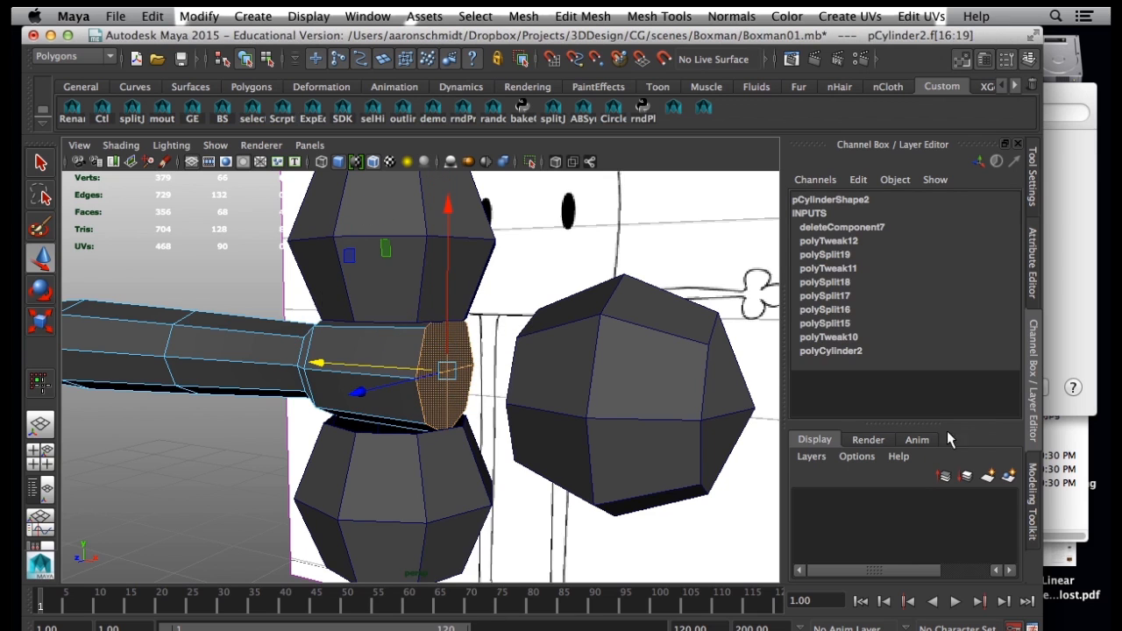
pyautogui.click(1032, 496)
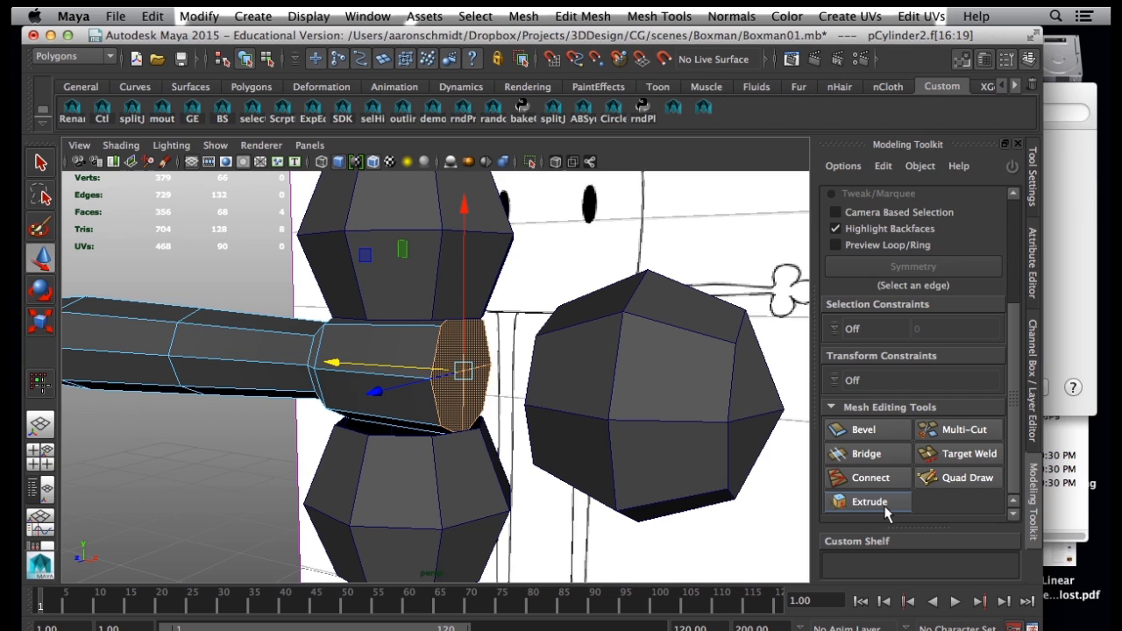
pyautogui.click(883, 506)
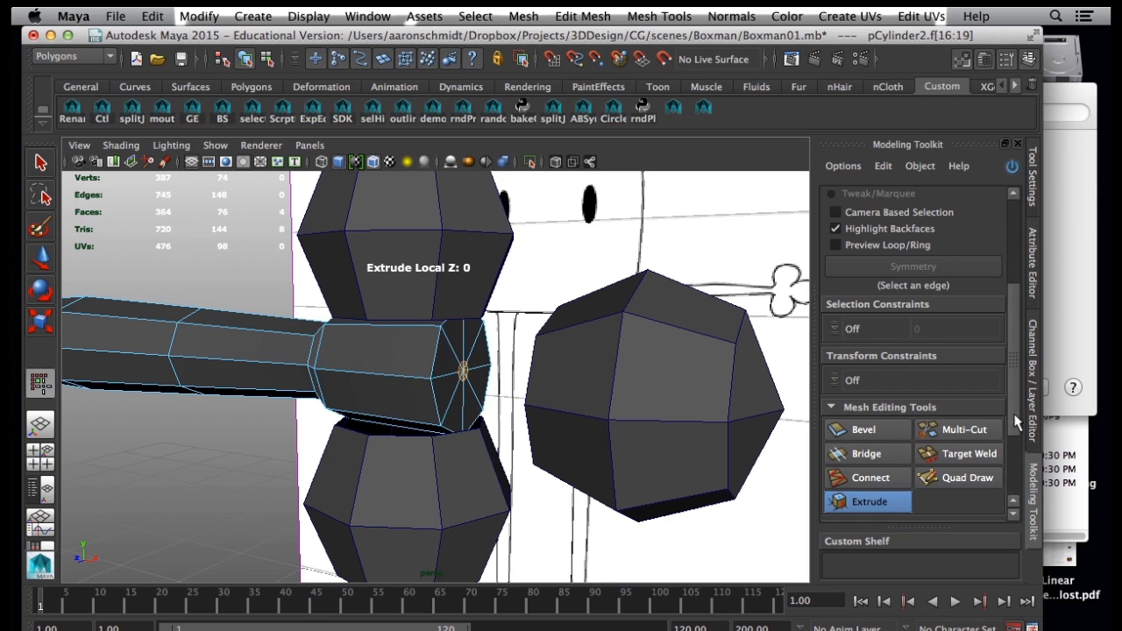
pyautogui.scroll(-3, 1015, 422)
pyautogui.click(849, 466)
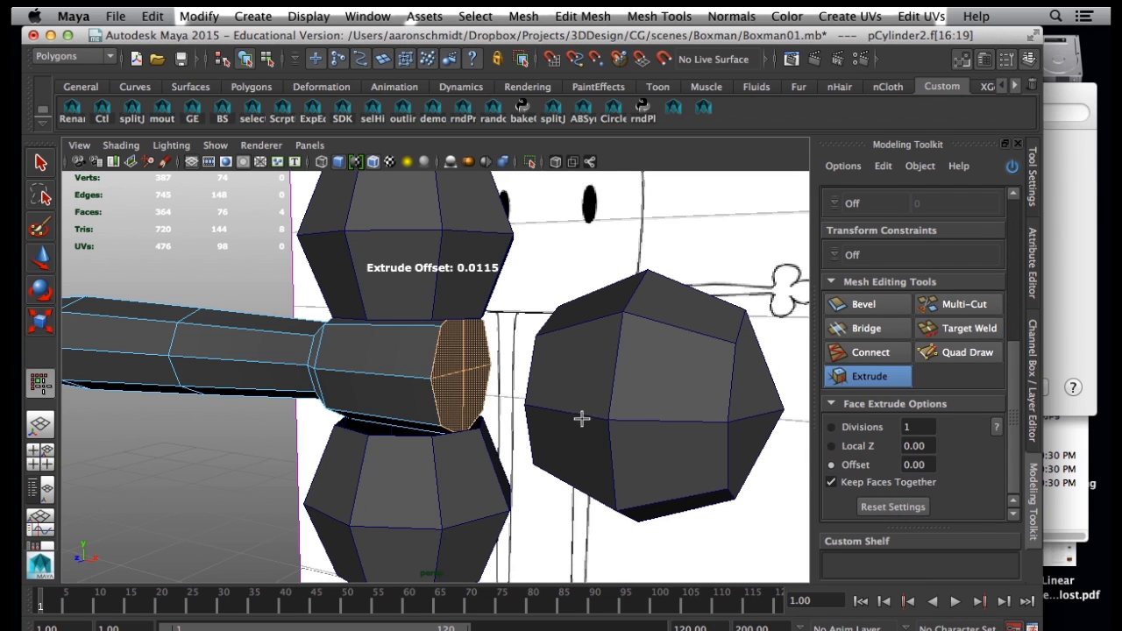
pyautogui.moveTo(581, 419); pyautogui.dragTo(683, 412)
pyautogui.click(847, 446)
pyautogui.moveTo(555, 447); pyautogui.dragTo(498, 389)
# Select the vertices at the arm's hand end and move them slightly outward along X.
pyautogui.press('w')
pyautogui.moveTo(488, 375); pyautogui.dragTo(437, 299, button='right')
pyautogui.moveTo(440, 302); pyautogui.dragTo(532, 478)
pyautogui.moveTo(605, 375); pyautogui.dragTo(614, 369)
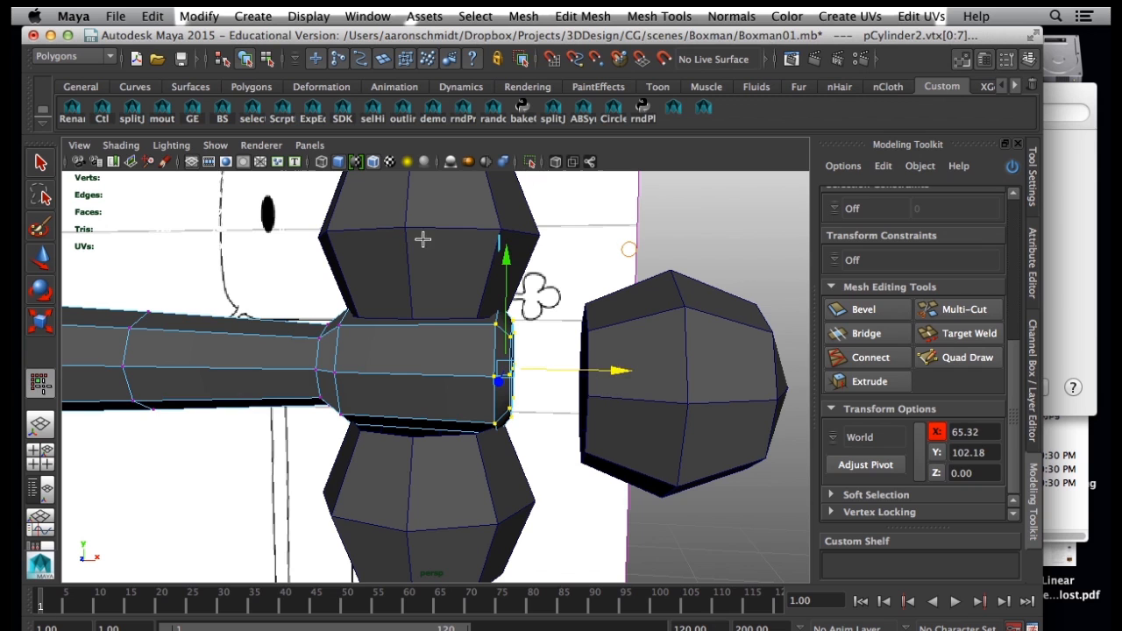
# Move the upper finger slightly up and the lower finger slightly down to clear the palm.
pyautogui.click(436, 265)
pyautogui.press('w')
pyautogui.moveTo(427, 209); pyautogui.dragTo(426, 188)
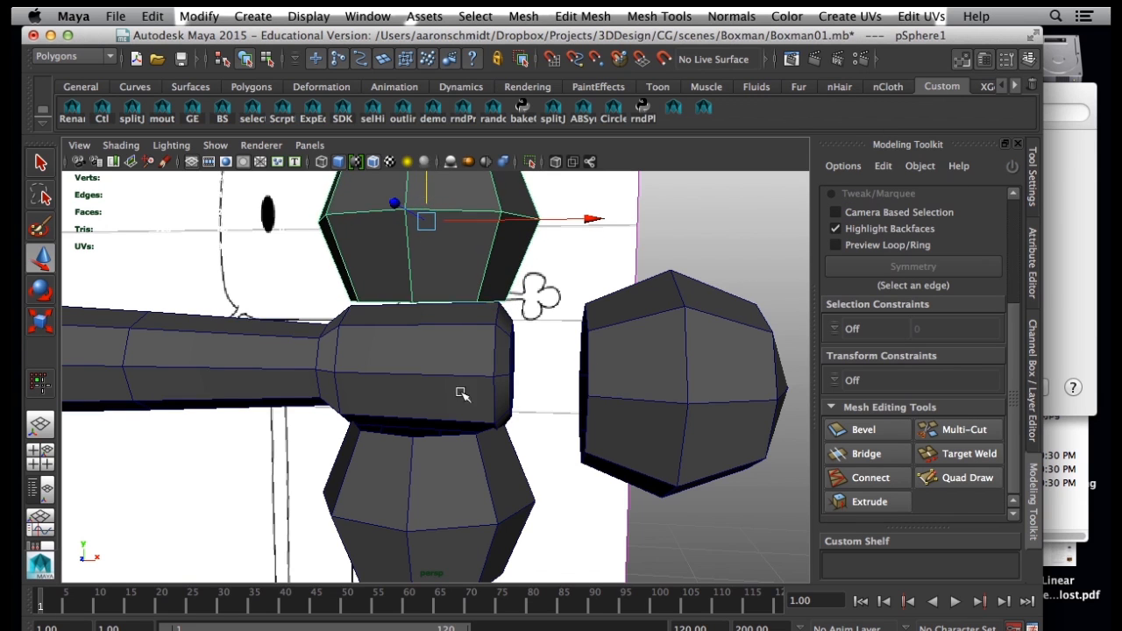
pyautogui.click(469, 460)
pyautogui.moveTo(429, 517); pyautogui.dragTo(427, 524)
# Move the outer finger inward along the arm until it sits close to the palm's end.
pyautogui.click(694, 408)
pyautogui.moveTo(777, 390); pyautogui.dragTo(701, 389)
pyautogui.keyDown('alt'); pyautogui.moveTo(613, 397); pyautogui.dragTo(560, 415); pyautogui.keyUp('alt')
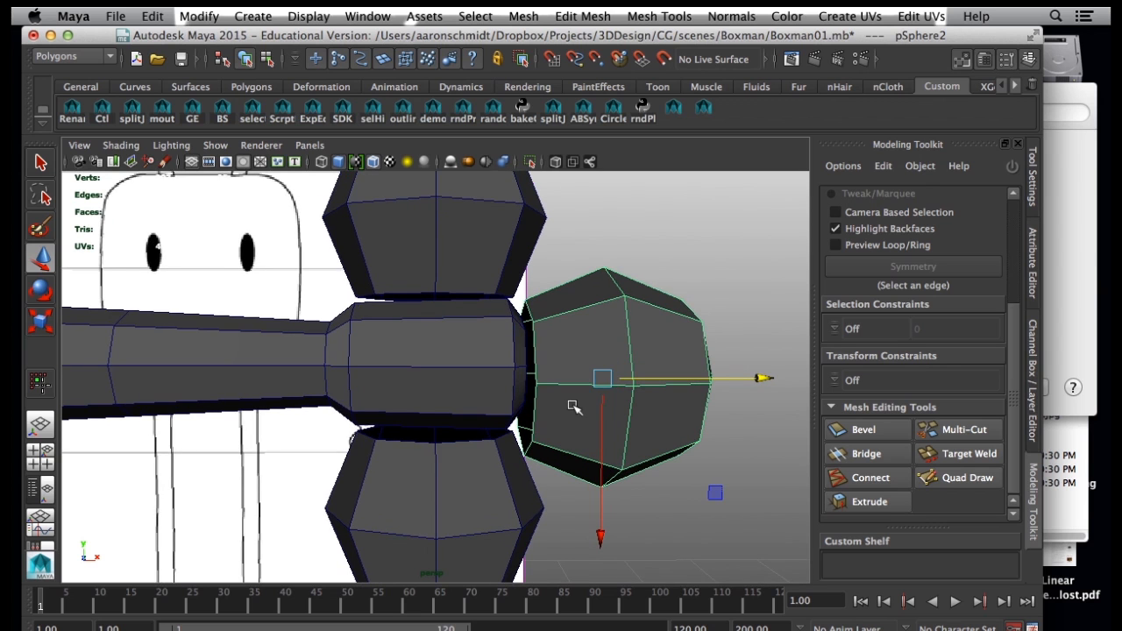
pyautogui.keyDown('alt'); pyautogui.moveTo(426, 323); pyautogui.dragTo(408, 358); pyautogui.keyUp('alt')
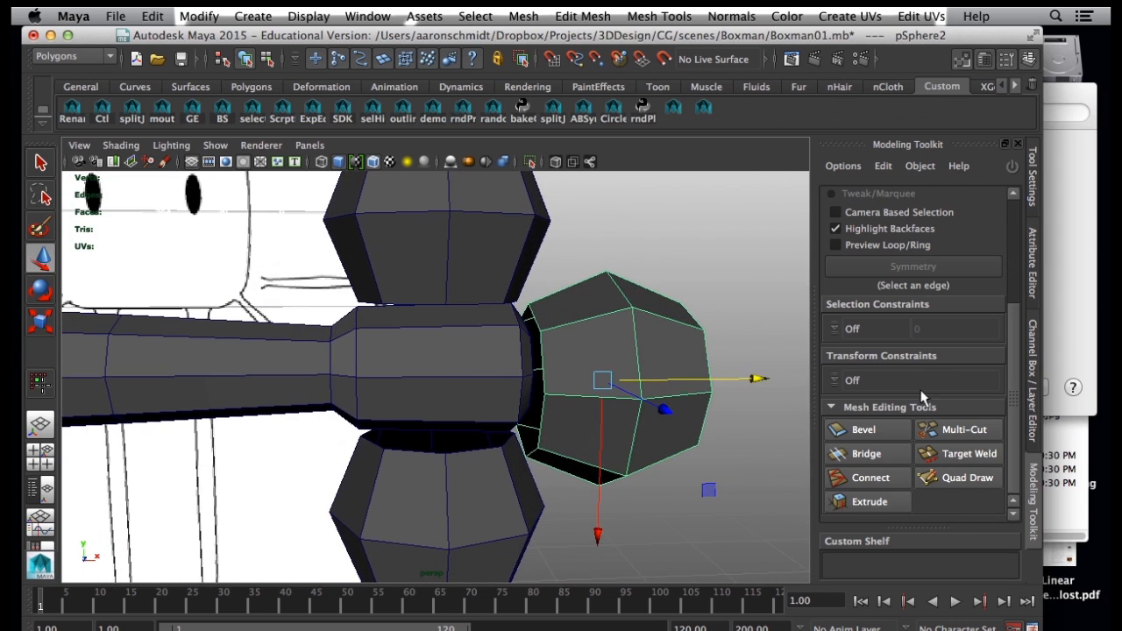
# Insert an edge loop around the middle of the arm's palm section with Multi-Cut.
pyautogui.click(953, 433)
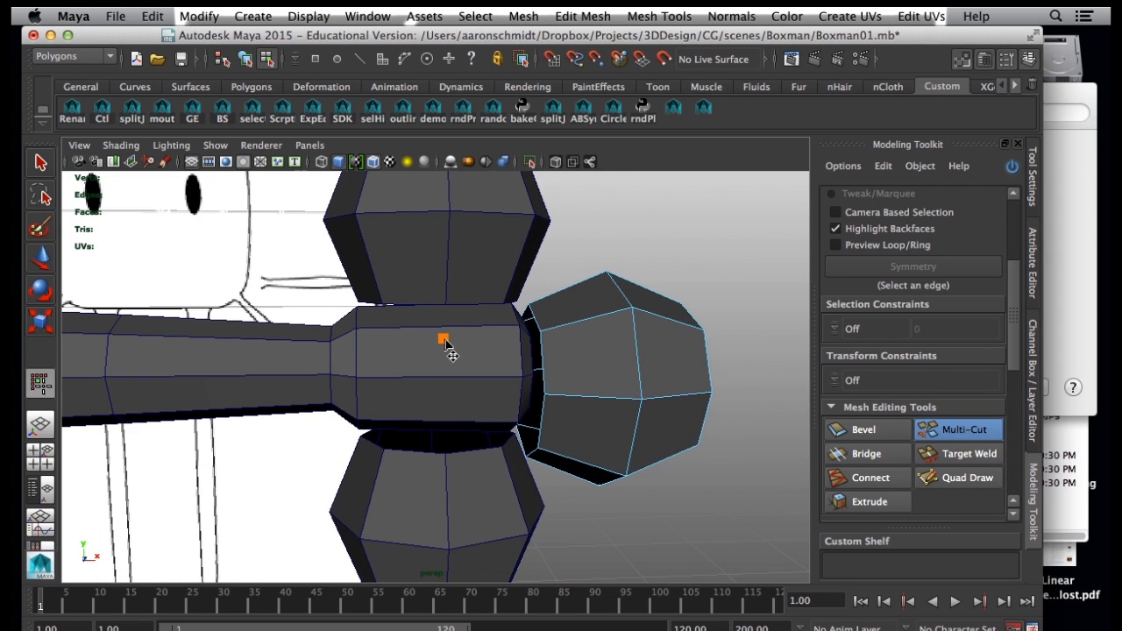
pyautogui.press('w')
pyautogui.click(441, 337)
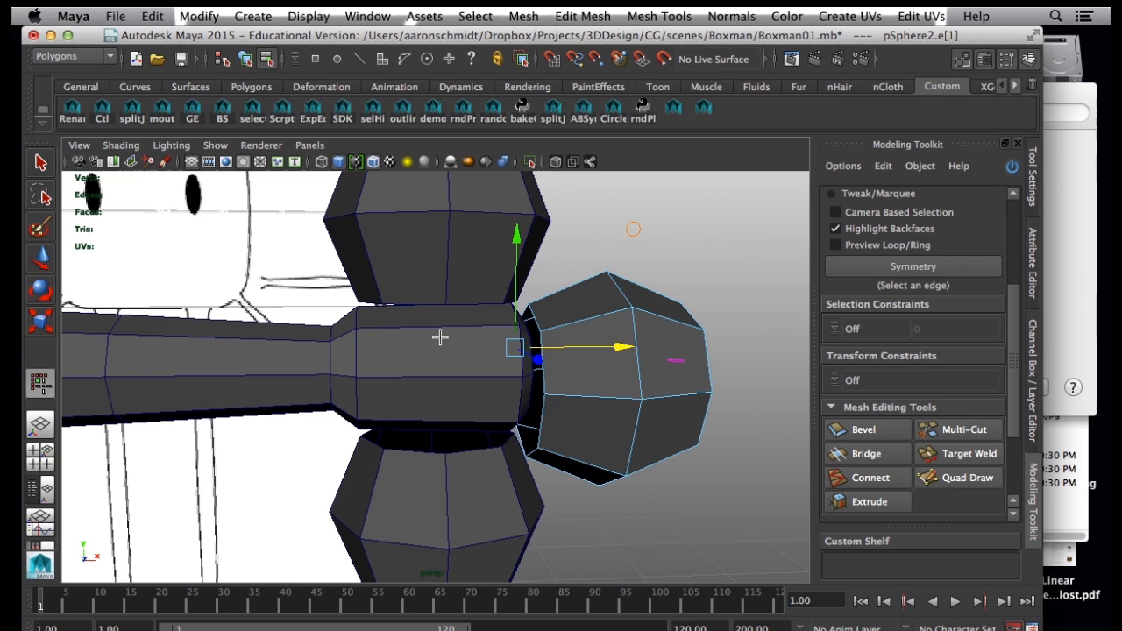
pyautogui.click(383, 330)
pyautogui.click(297, 346)
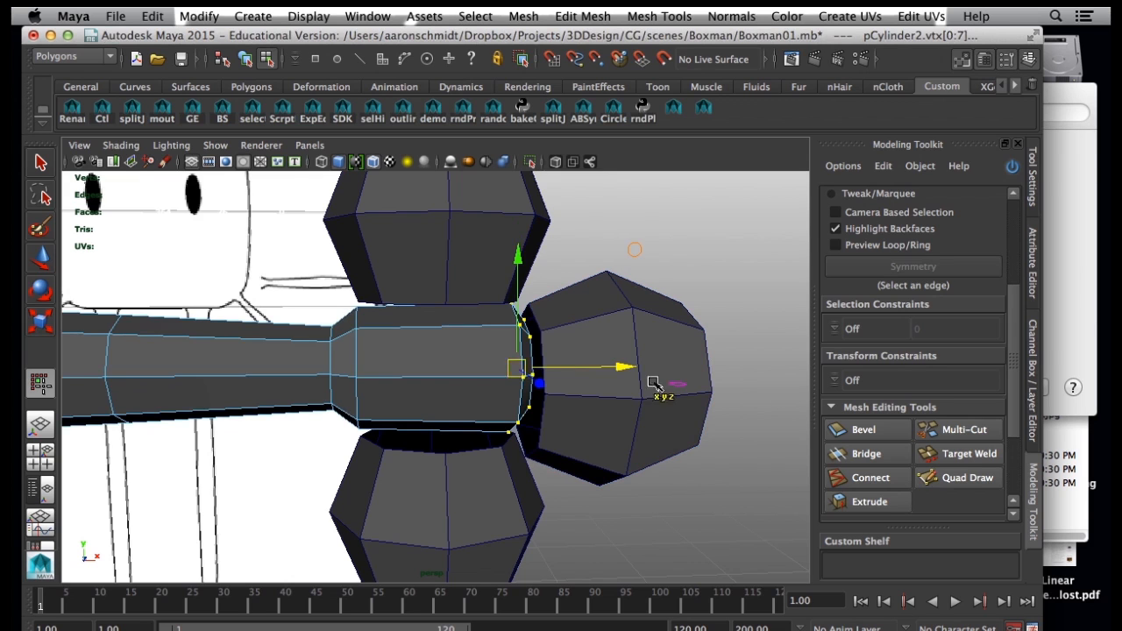
pyautogui.click(955, 430)
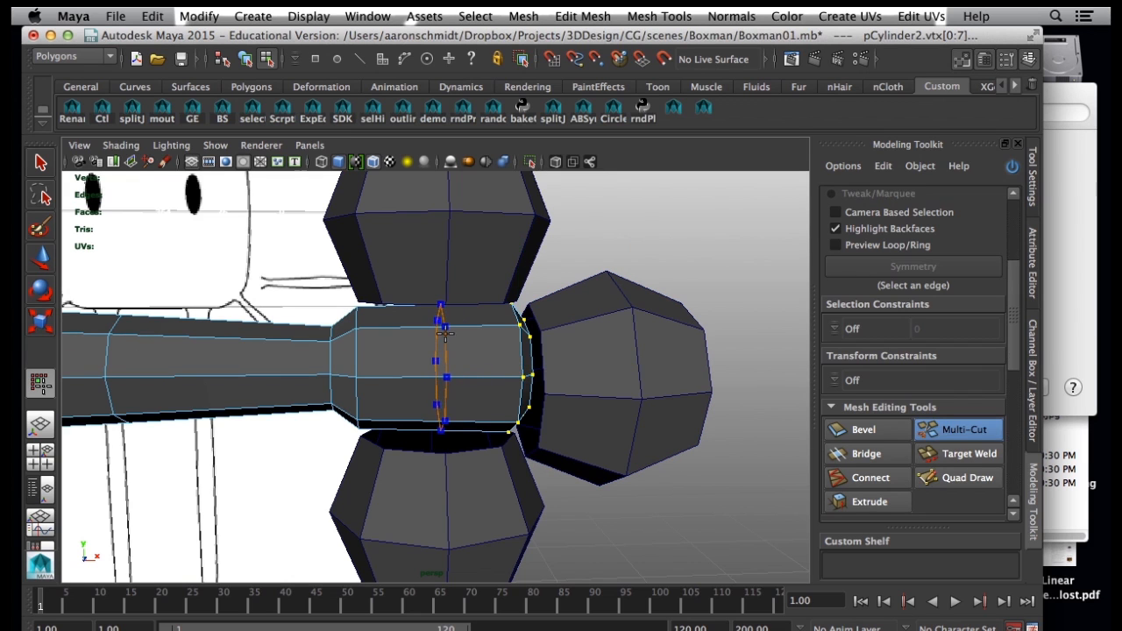
pyautogui.keyDown('ctrl'); pyautogui.click(447, 336); pyautogui.keyUp('ctrl')
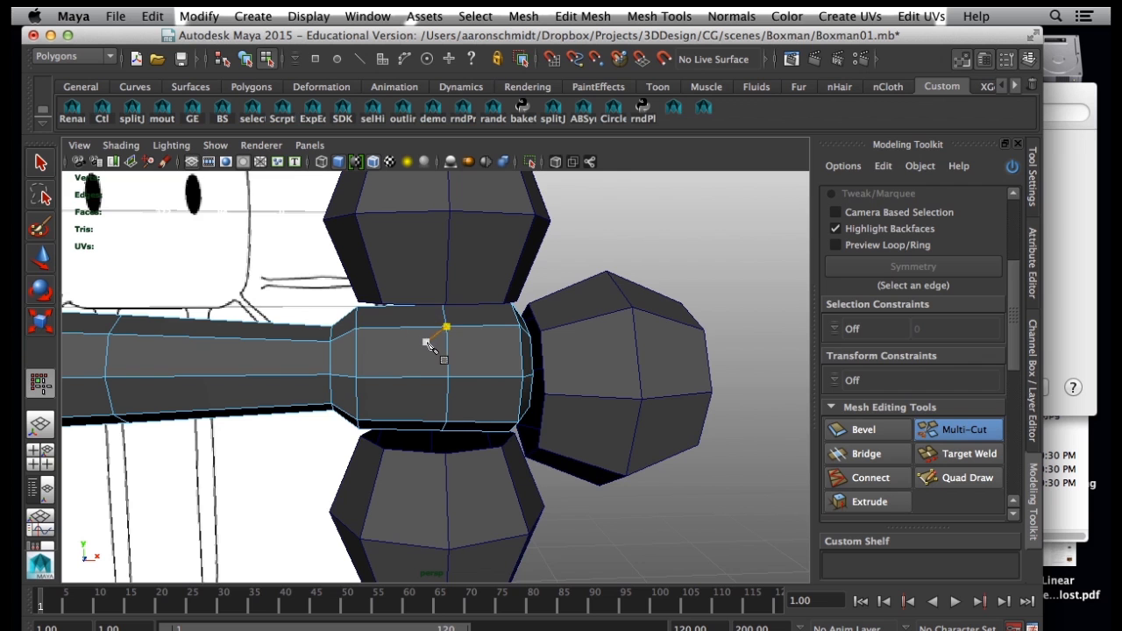
pyautogui.press('q')
# Examine from several angles how the palm's vertices line up with the three fingers.
pyautogui.moveTo(465, 366)
pyautogui.keyDown('alt'); pyautogui.mouseDown()
pyautogui.moveTo(415, 357)
pyautogui.moveTo(466, 364)
pyautogui.moveTo(420, 348)
pyautogui.moveTo(471, 352)
pyautogui.mouseUp(); pyautogui.keyUp('alt')
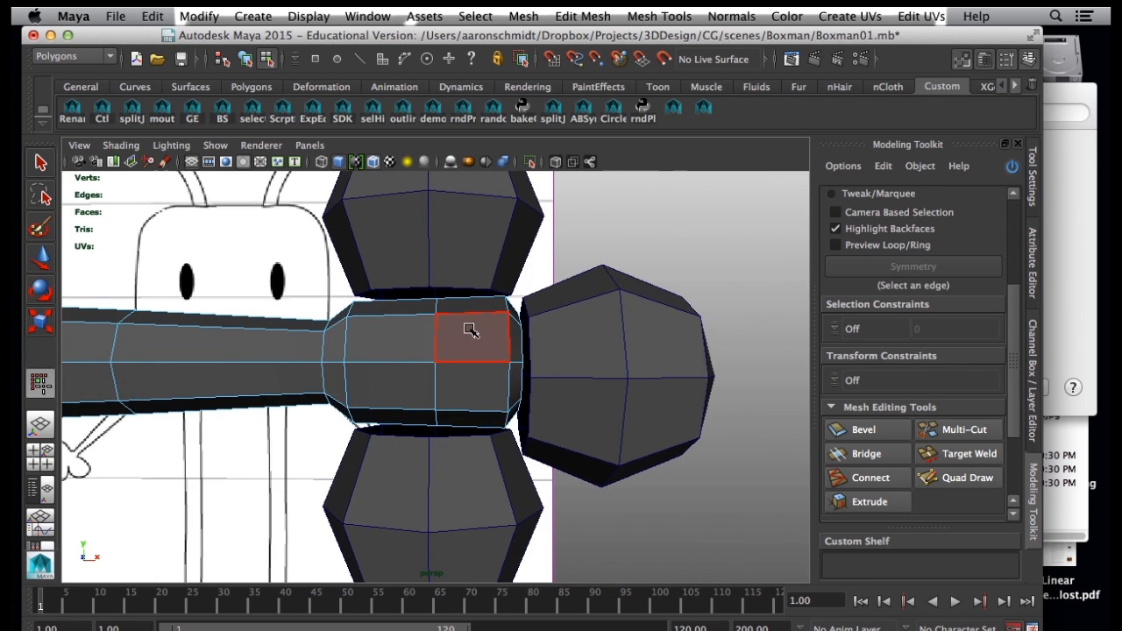
pyautogui.moveTo(471, 331)
pyautogui.keyDown('alt'); pyautogui.mouseDown()
pyautogui.moveTo(458, 338)
pyautogui.moveTo(465, 321)
pyautogui.mouseUp(); pyautogui.keyUp('alt')
pyautogui.moveTo(465, 320); pyautogui.dragTo(351, 296, button='right')
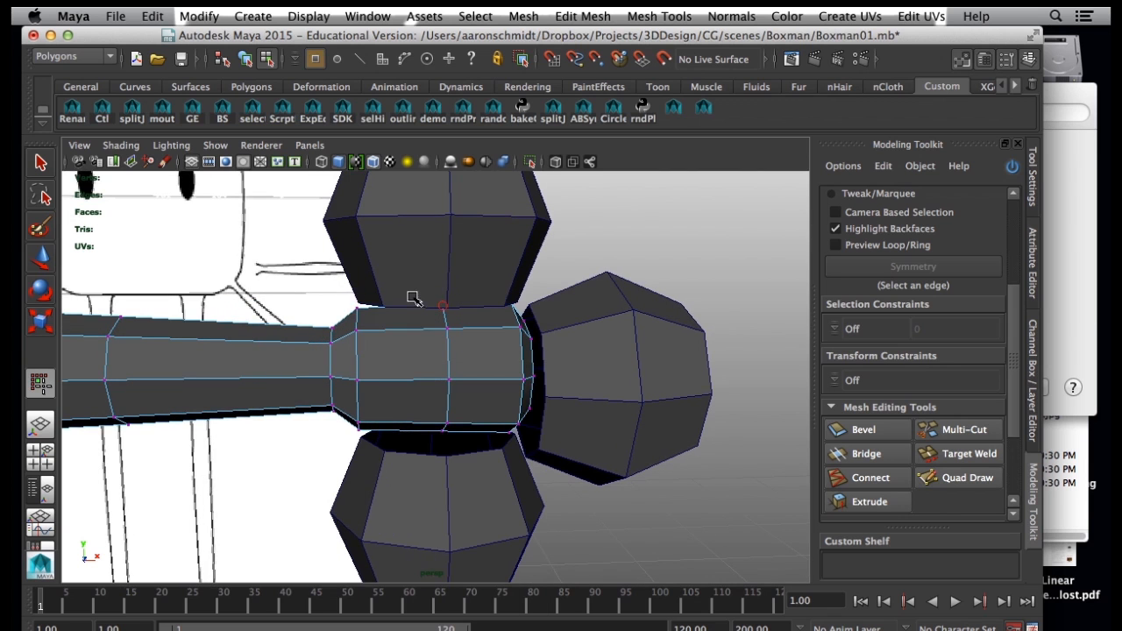
pyautogui.keyDown('alt'); pyautogui.moveTo(419, 324); pyautogui.dragTo(361, 311); pyautogui.keyUp('alt')
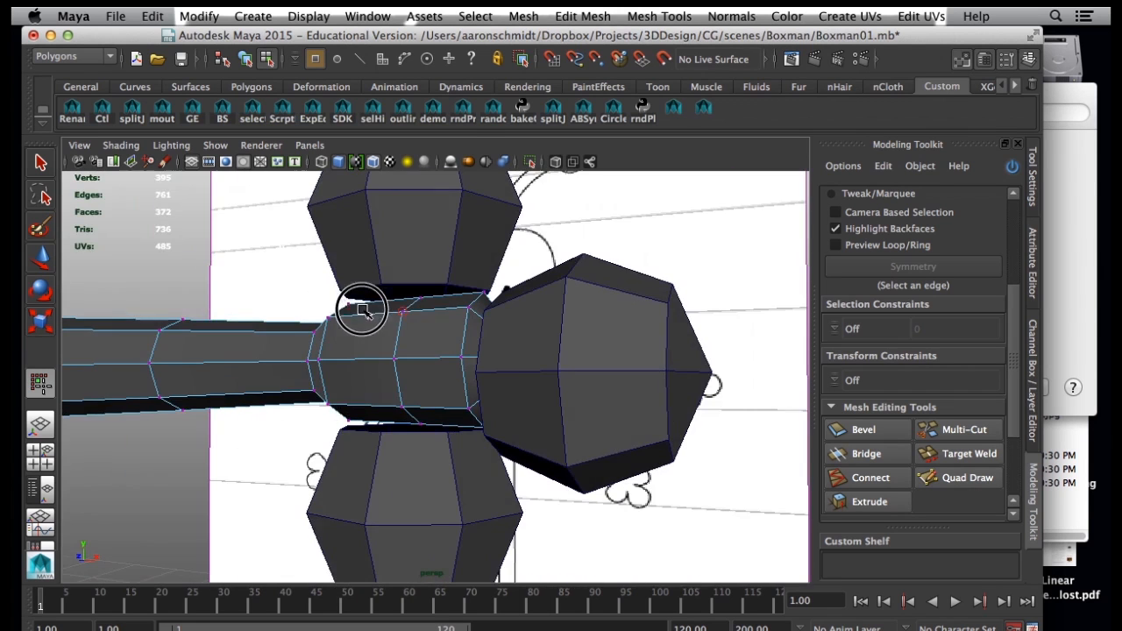
pyautogui.keyDown('alt'); pyautogui.moveTo(488, 364); pyautogui.dragTo(556, 373); pyautogui.keyUp('alt')
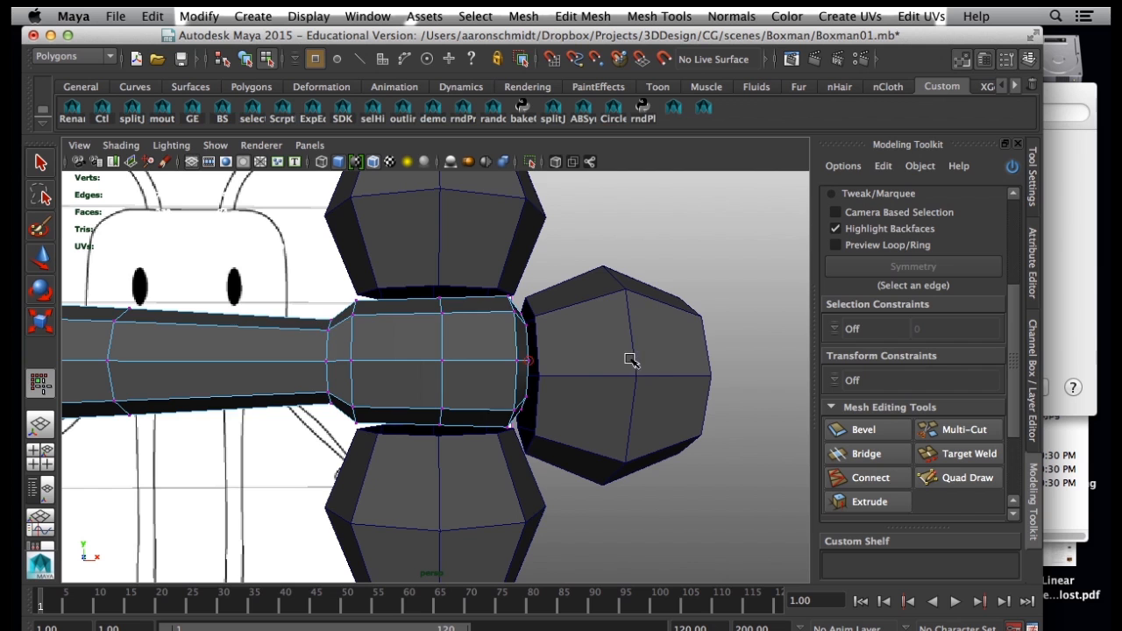
pyautogui.click(659, 405)
pyautogui.keyDown('alt'); pyautogui.moveTo(562, 310); pyautogui.dragTo(550, 318); pyautogui.keyUp('alt')
pyautogui.moveTo(549, 305); pyautogui.dragTo(587, 280, button='right')
pyautogui.click(625, 350)
pyautogui.moveTo(580, 349); pyautogui.dragTo(515, 306, button='right')
pyautogui.keyDown('alt'); pyautogui.moveTo(627, 366); pyautogui.dragTo(609, 358); pyautogui.keyUp('alt')
pyautogui.moveTo(607, 357); pyautogui.dragTo(663, 329, button='right')
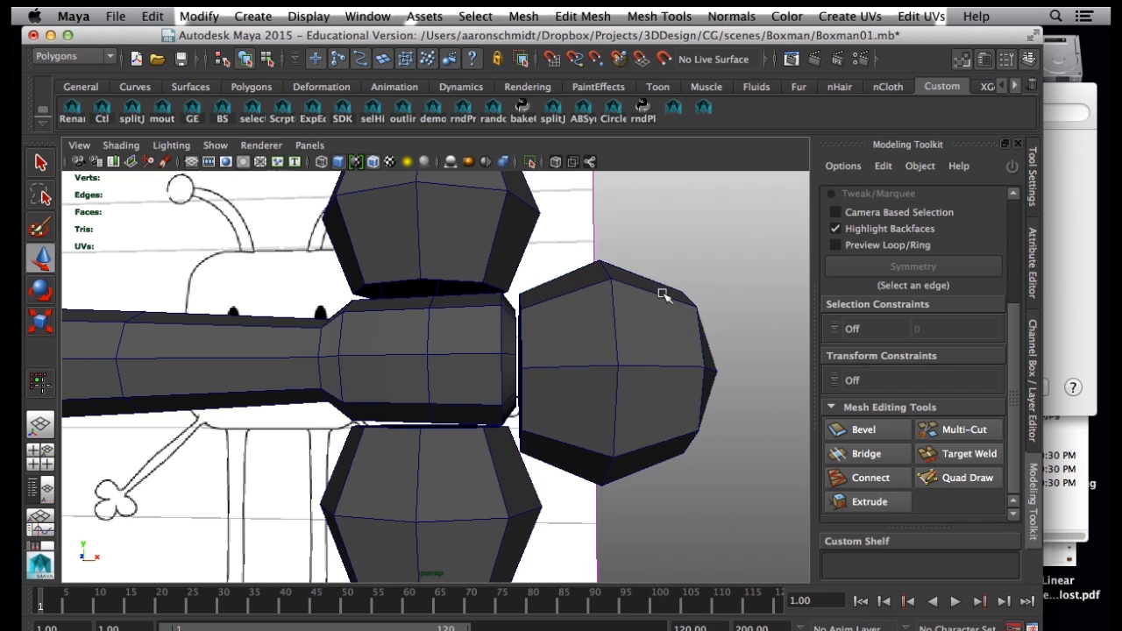
# Nudge the outer finger slightly upward in the front view to line it up with the arm.
pyautogui.click(587, 377)
pyautogui.press('space')
pyautogui.press('space')
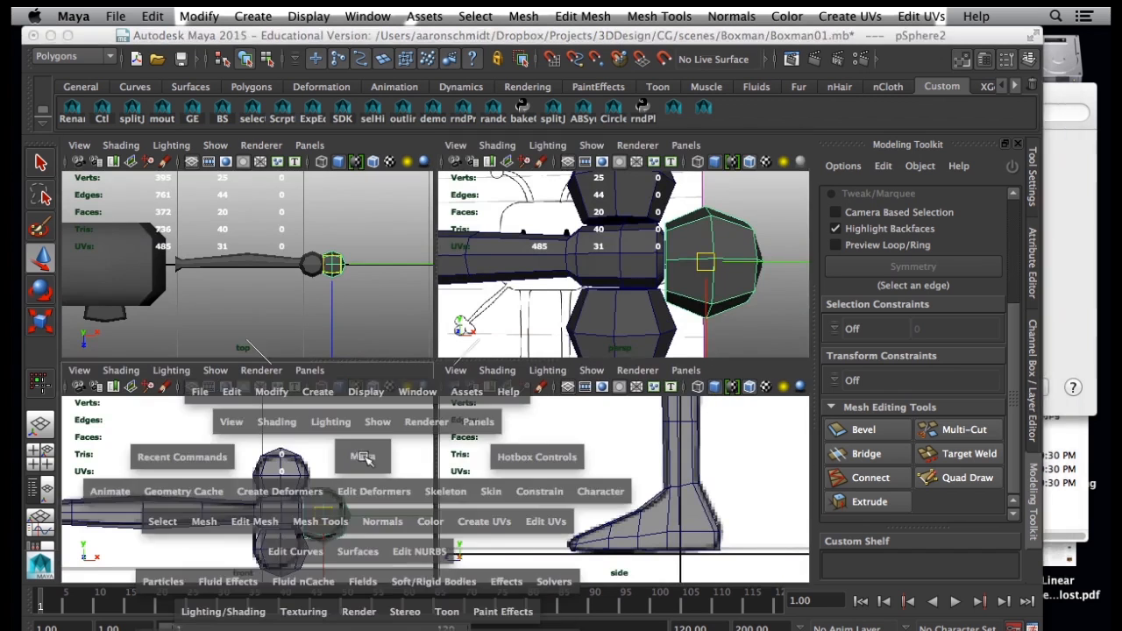
pyautogui.keyDown('alt'); pyautogui.moveTo(593, 488); pyautogui.dragTo(597, 487, button='right'); pyautogui.keyUp('alt')
pyautogui.moveTo(613, 525); pyautogui.dragTo(614, 517)
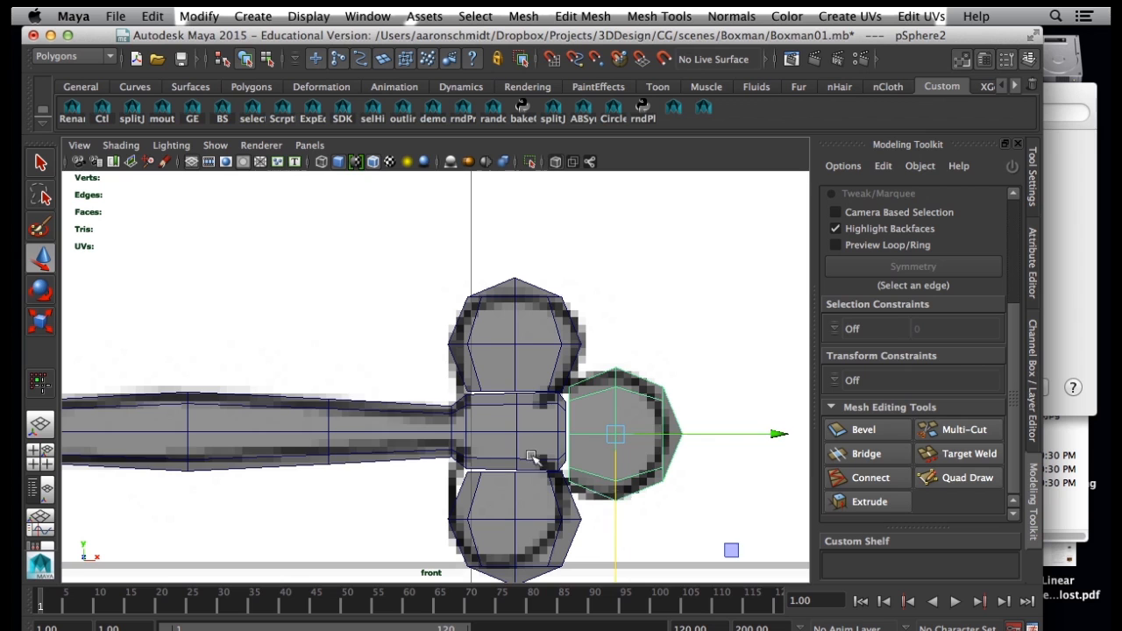
# Shorten the palm by moving its middle-loop and end vertices inward along the arm in the front view.
pyautogui.click(530, 454)
pyautogui.moveTo(515, 425); pyautogui.dragTo(444, 301, button='right')
pyautogui.moveTo(501, 389); pyautogui.dragTo(593, 482)
pyautogui.moveTo(408, 433); pyautogui.dragTo(369, 432)
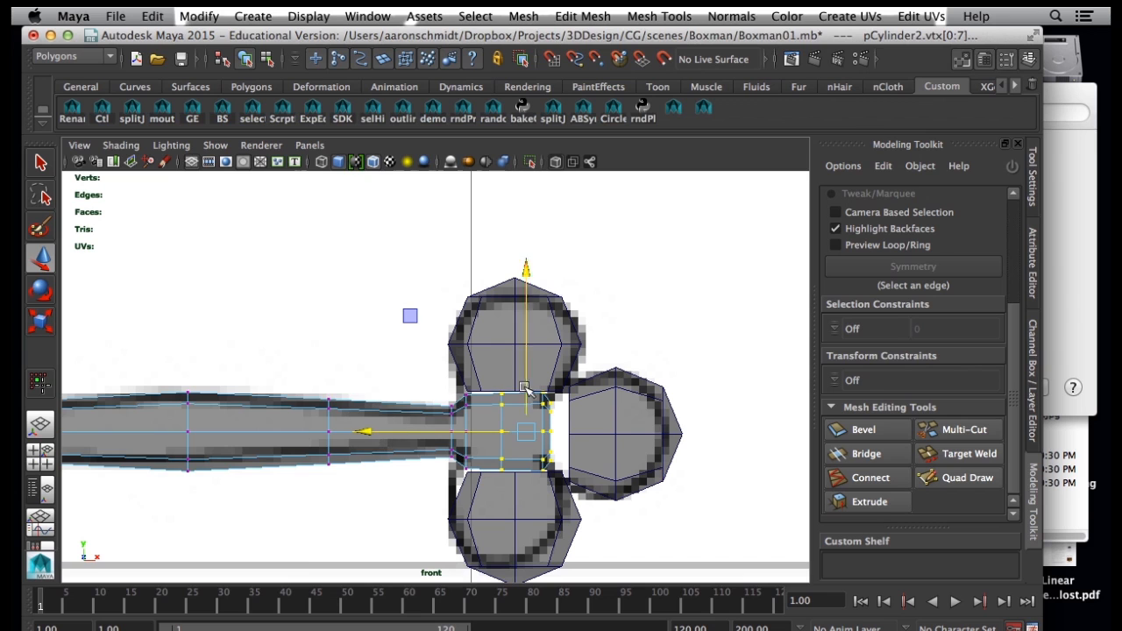
# Shift the upper and lower fingers slightly toward the arm to centre them on the shortened palm.
pyautogui.click(545, 347)
pyautogui.moveTo(683, 344); pyautogui.dragTo(675, 344)
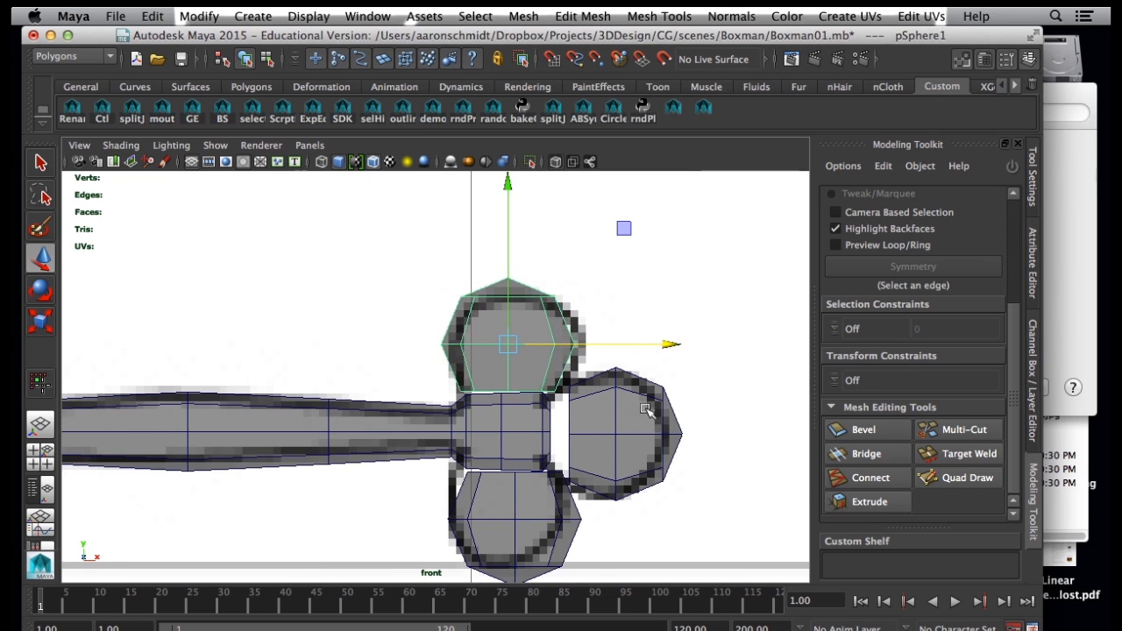
pyautogui.click(560, 516)
pyautogui.moveTo(456, 522); pyautogui.dragTo(448, 520)
# Scale the palm-side vertices of the upper and lower fingers inward to narrow both finger bases.
pyautogui.click(500, 328)
pyautogui.press('r')
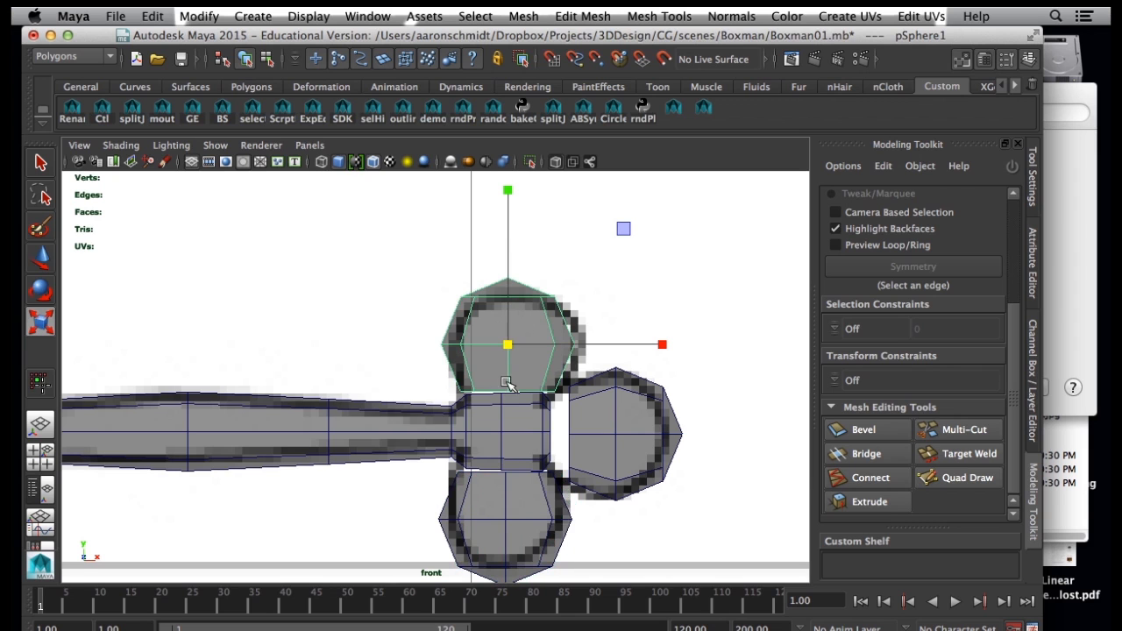
pyautogui.moveTo(511, 375); pyautogui.dragTo(429, 339, button='right')
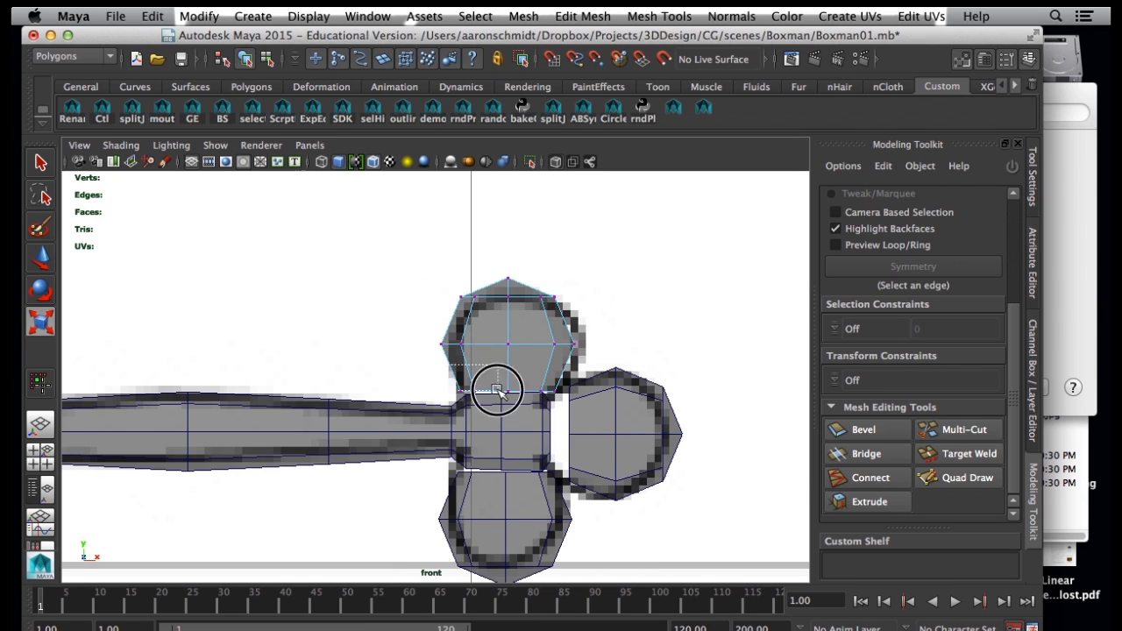
pyautogui.moveTo(495, 390); pyautogui.dragTo(548, 401)
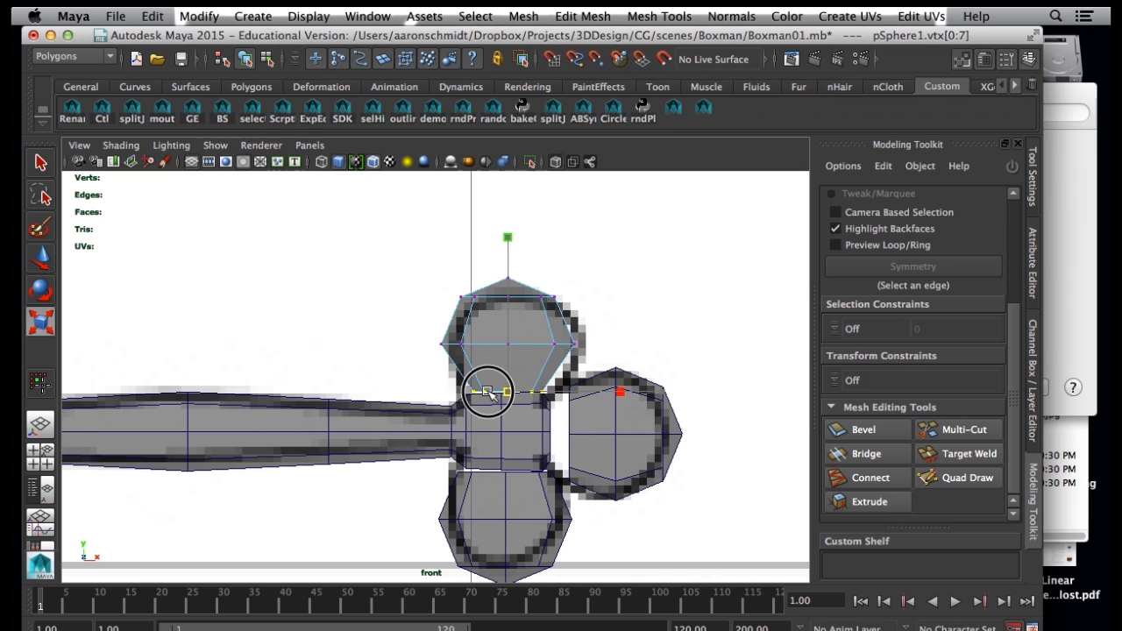
pyautogui.click(490, 496)
pyautogui.moveTo(471, 353); pyautogui.dragTo(390, 312, button='right')
pyautogui.moveTo(452, 463); pyautogui.dragTo(488, 471)
# Scale the palm-side vertices of the outer finger to narrow its base, and return to object selection.
pyautogui.click(595, 427)
pyautogui.moveTo(585, 418); pyautogui.dragTo(585, 419, button='right')
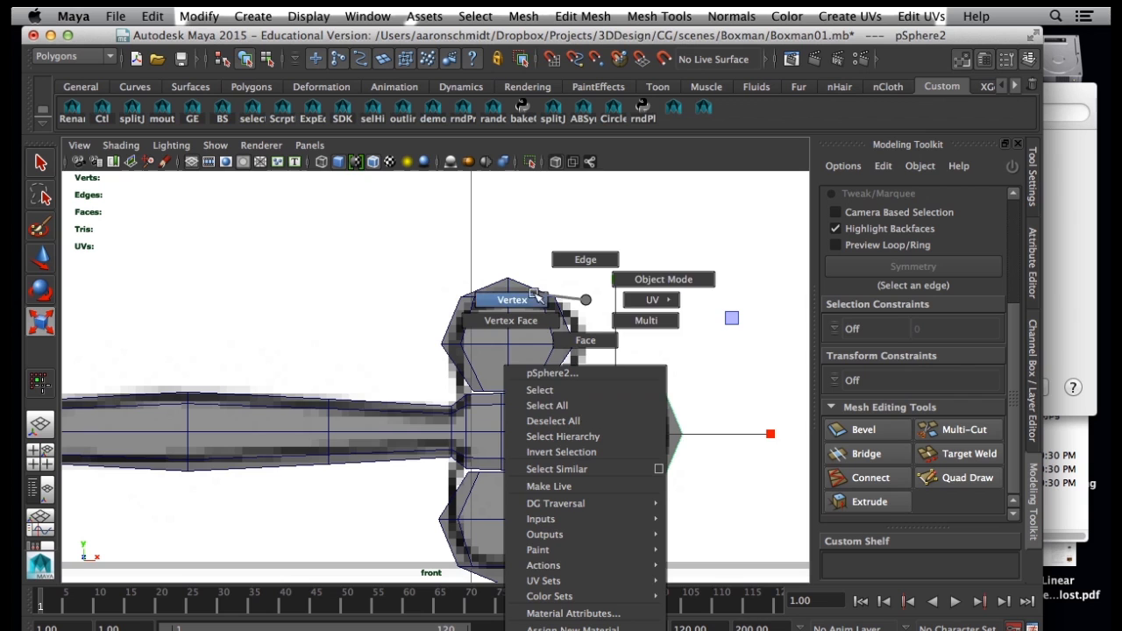
pyautogui.moveTo(536, 295); pyautogui.dragTo(538, 296, button='right')
pyautogui.moveTo(579, 456); pyautogui.dragTo(582, 494)
pyautogui.moveTo(570, 436); pyautogui.dragTo(559, 437)
pyautogui.moveTo(615, 415); pyautogui.dragTo(684, 283, button='right')
# Move the outer finger horizontally against the palm's end to match the reference drawing.
pyautogui.click(650, 409)
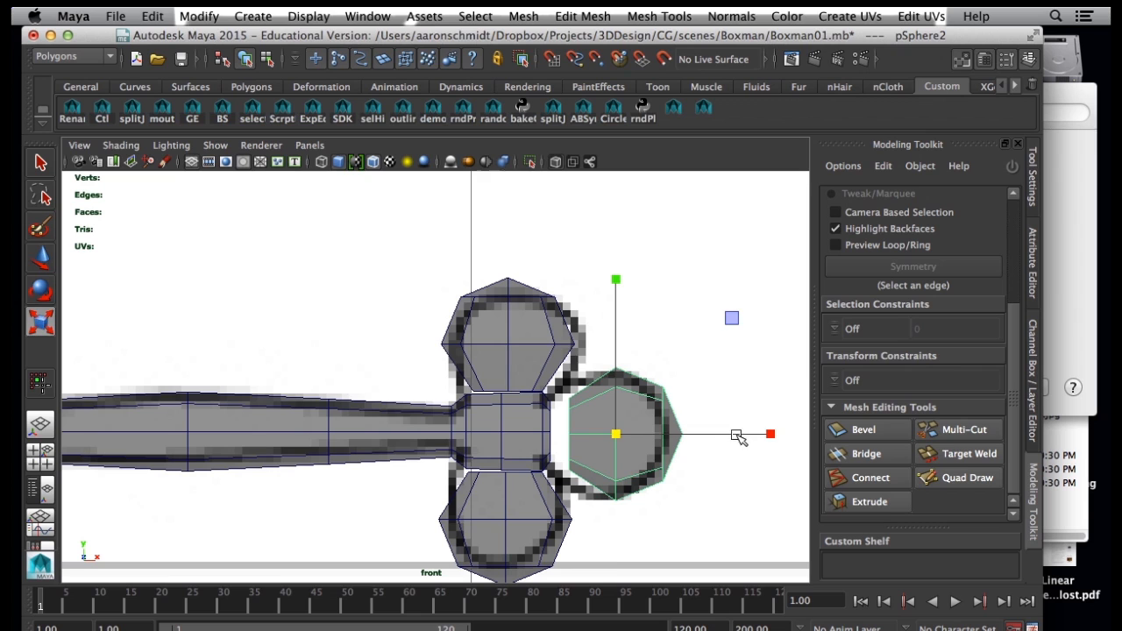
pyautogui.press('w')
pyautogui.moveTo(772, 433); pyautogui.dragTo(752, 434)
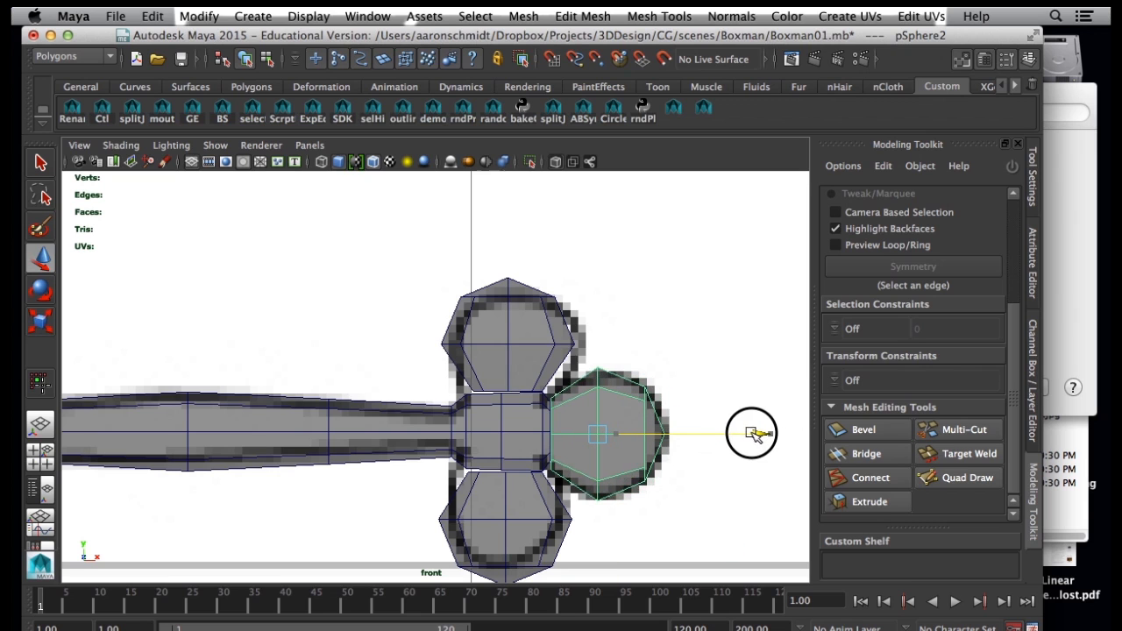
# Nudge the upper finger slightly down onto the palm and save the scene.
pyautogui.click(543, 368)
pyautogui.click(511, 230)
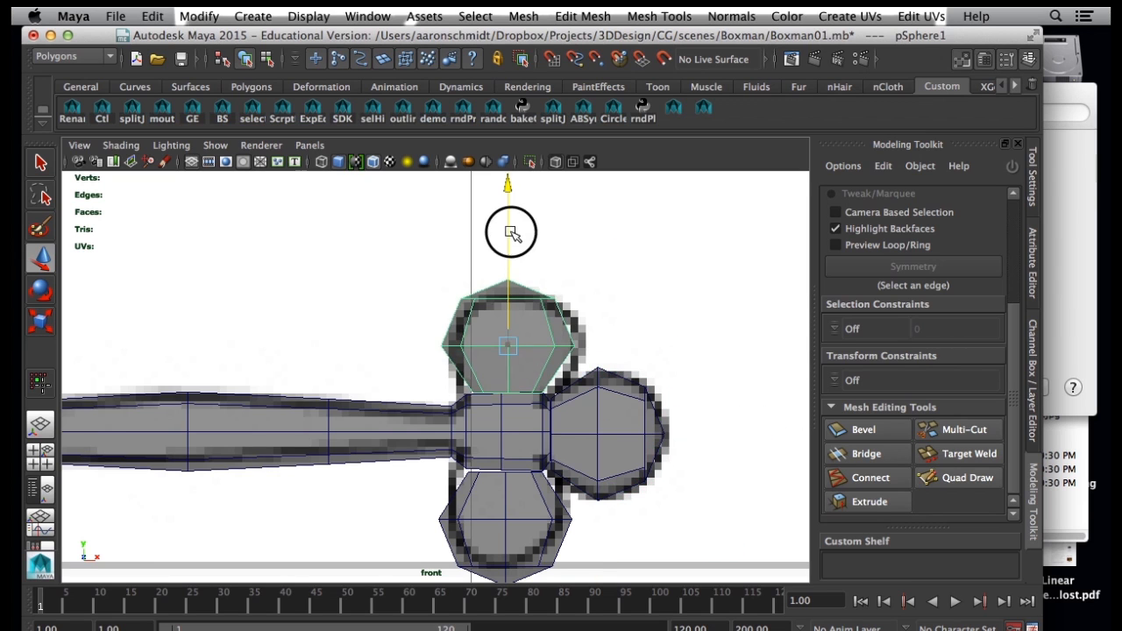
pyautogui.click(543, 517)
pyautogui.press('space')
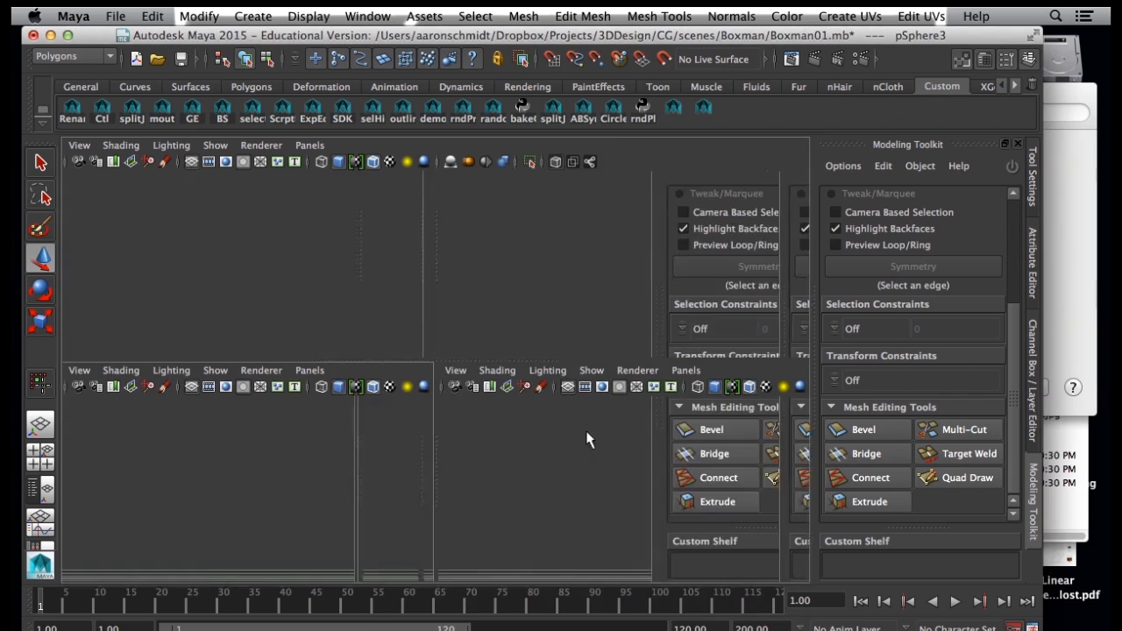
pyautogui.click(182, 61)
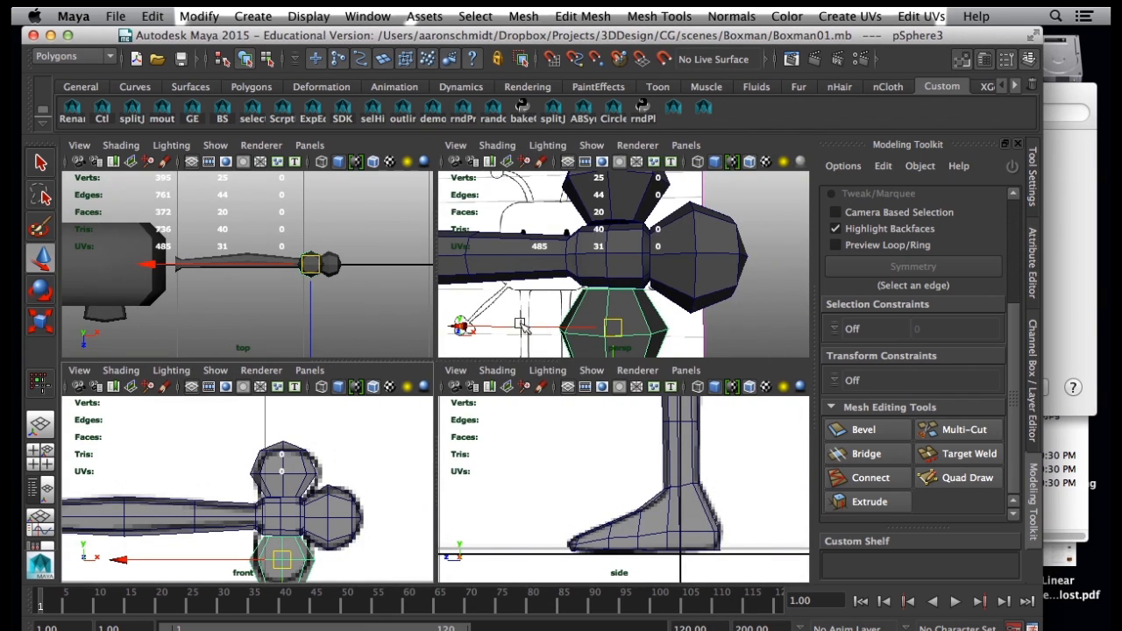
# Extrude the four palm faces under the upper finger inward with an offset of 0.275, and delete the inner faces to open a hole.
pyautogui.moveTo(617, 255)
pyautogui.keyDown('alt'); pyautogui.mouseDown()
pyautogui.moveTo(623, 301)
pyautogui.moveTo(598, 295)
pyautogui.moveTo(589, 264)
pyautogui.moveTo(617, 264)
pyautogui.mouseUp(); pyautogui.keyUp('alt')
pyautogui.press('space')
pyautogui.keyDown('alt'); pyautogui.moveTo(499, 303); pyautogui.dragTo(314, 328, button='right'); pyautogui.keyUp('alt')
pyautogui.keyDown('alt'); pyautogui.moveTo(314, 327); pyautogui.dragTo(342, 325, button='middle'); pyautogui.keyUp('alt')
pyautogui.keyDown('alt'); pyautogui.moveTo(343, 325); pyautogui.dragTo(488, 279, button='right'); pyautogui.keyUp('alt')
pyautogui.click(489, 317)
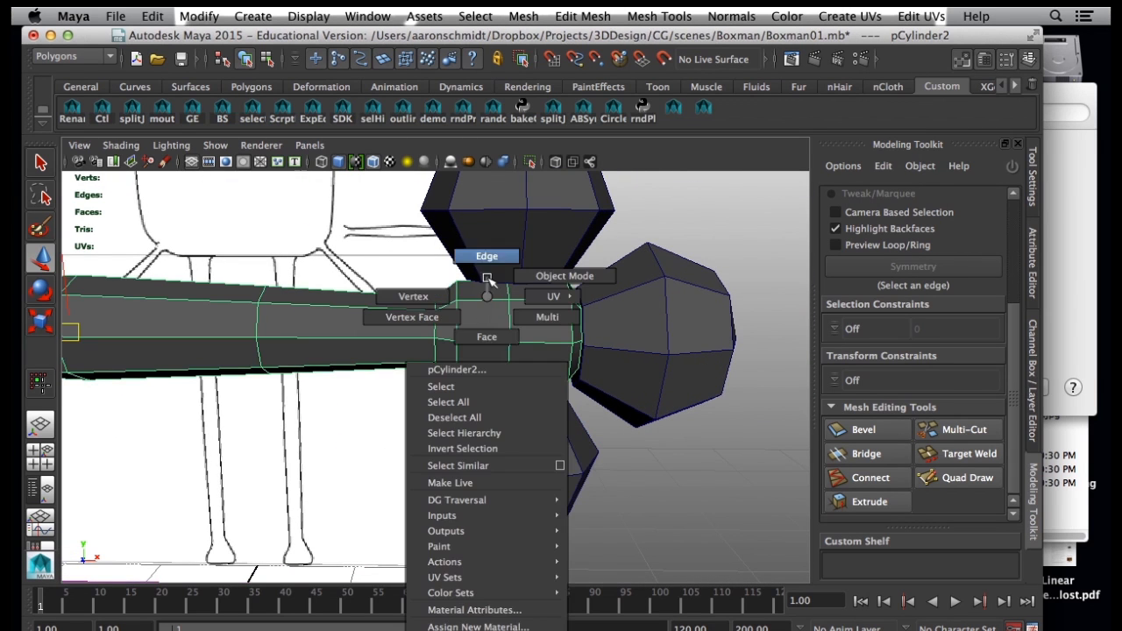
pyautogui.moveTo(487, 333); pyautogui.dragTo(488, 336, button='right')
pyautogui.click(489, 296)
pyautogui.keyDown('shift'); pyautogui.click(536, 296); pyautogui.keyUp('shift')
pyautogui.keyDown('alt'); pyautogui.moveTo(506, 324); pyautogui.dragTo(375, 351); pyautogui.keyUp('alt')
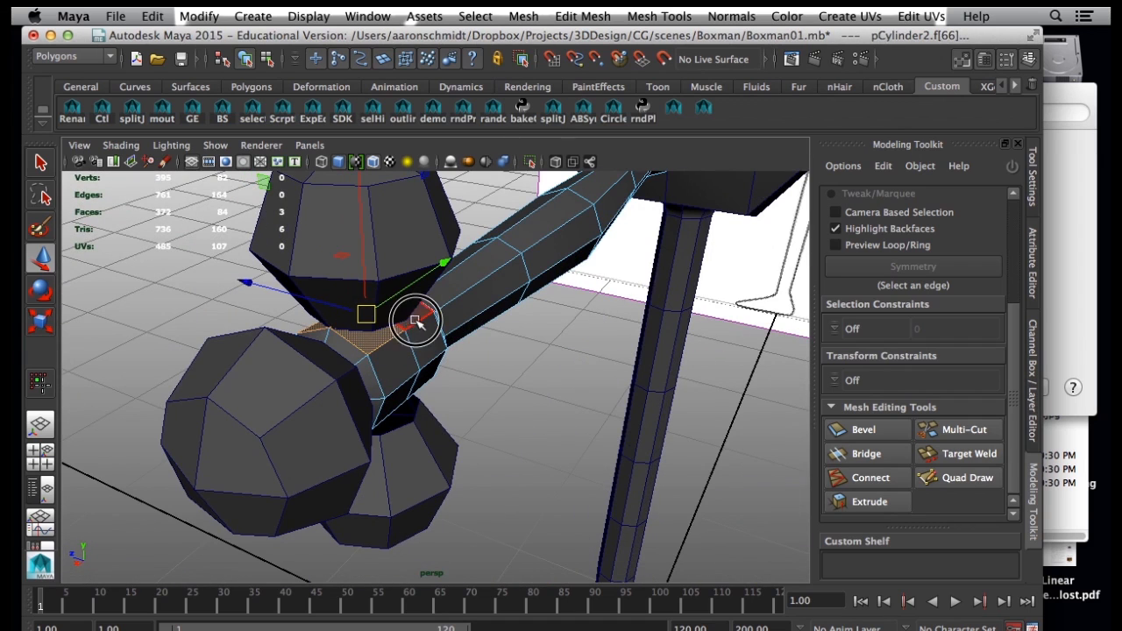
pyautogui.keyDown('shift'); pyautogui.click(416, 322); pyautogui.keyUp('shift')
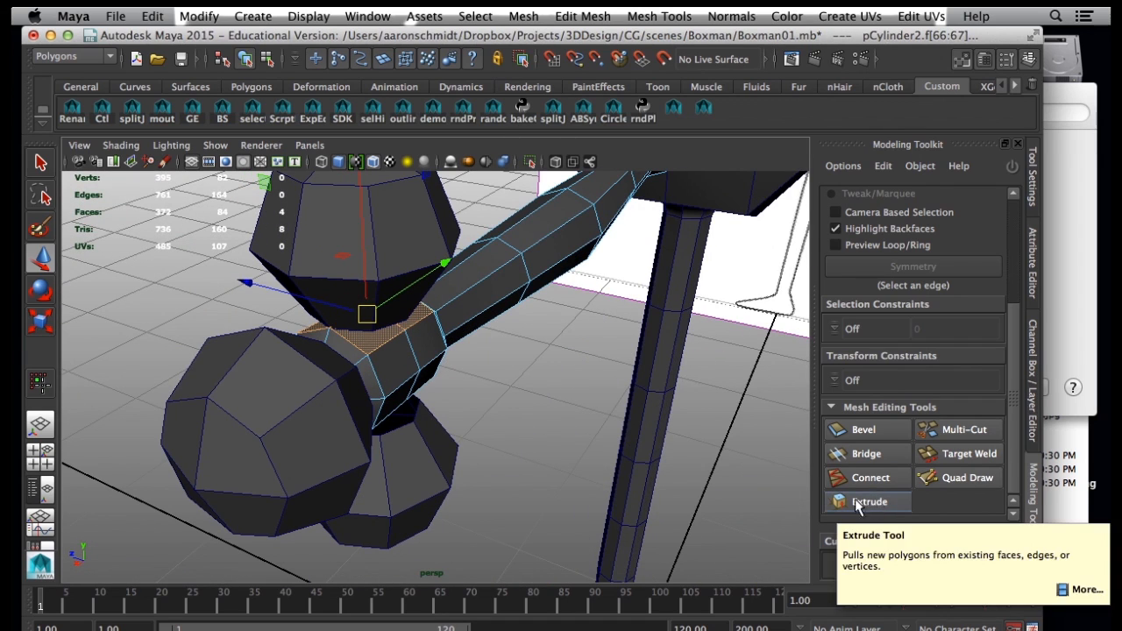
pyautogui.keyDown('alt'); pyautogui.moveTo(556, 446); pyautogui.dragTo(828, 473); pyautogui.keyUp('alt')
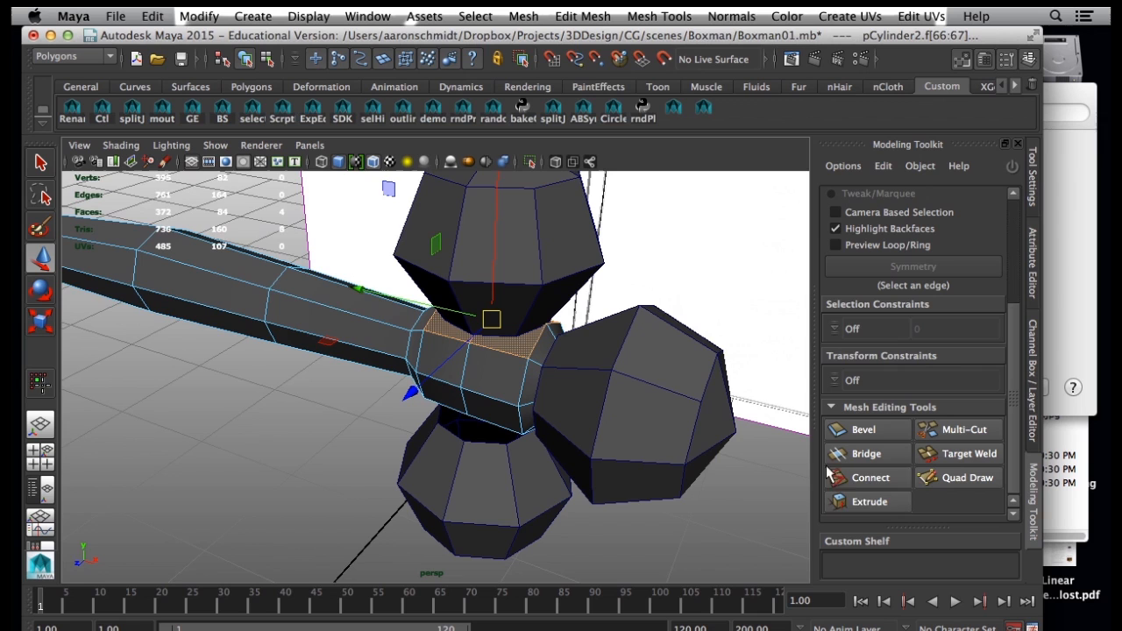
pyautogui.click(866, 503)
pyautogui.moveTo(1014, 400); pyautogui.dragTo(1006, 481)
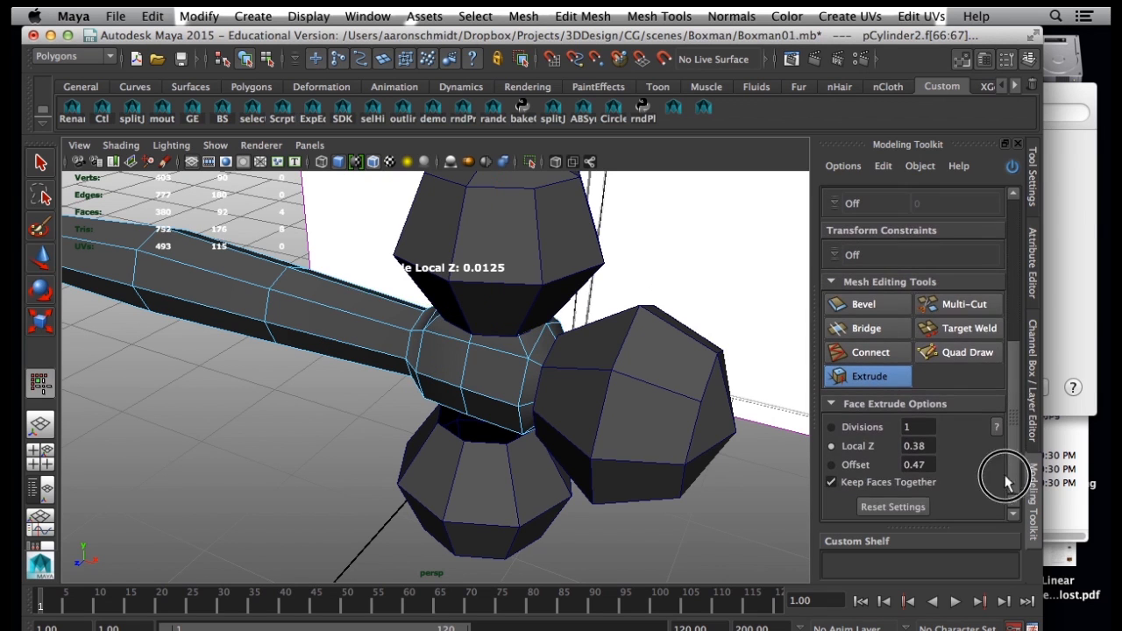
pyautogui.click(876, 506)
pyautogui.moveTo(586, 396); pyautogui.dragTo(614, 396)
pyautogui.scroll(10, 602, 380)
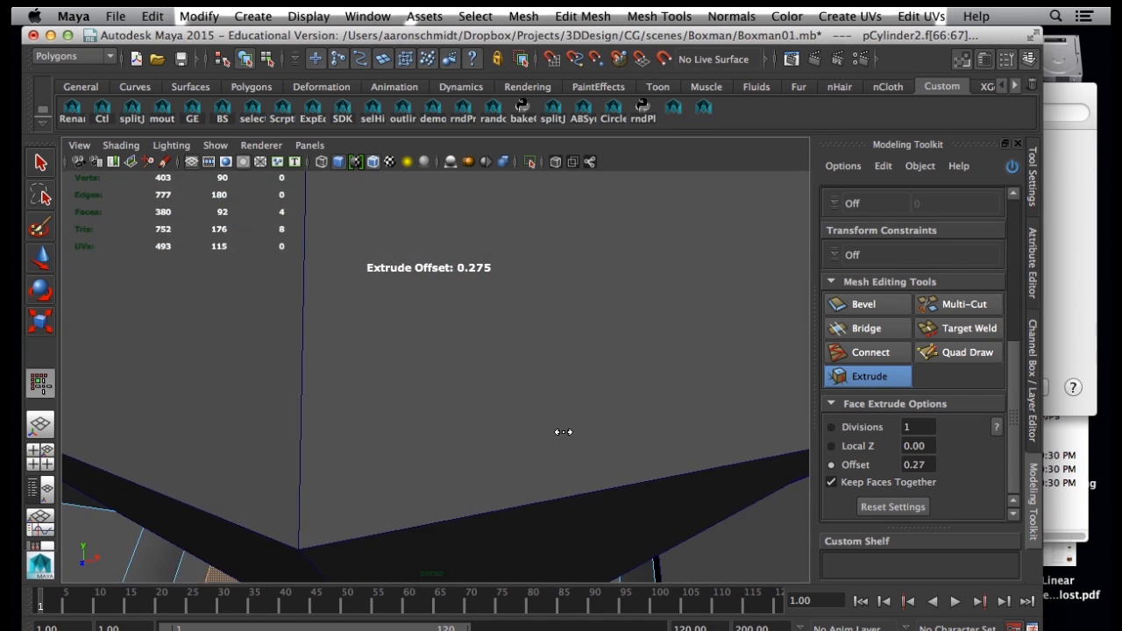
pyautogui.scroll(-4, 562, 432)
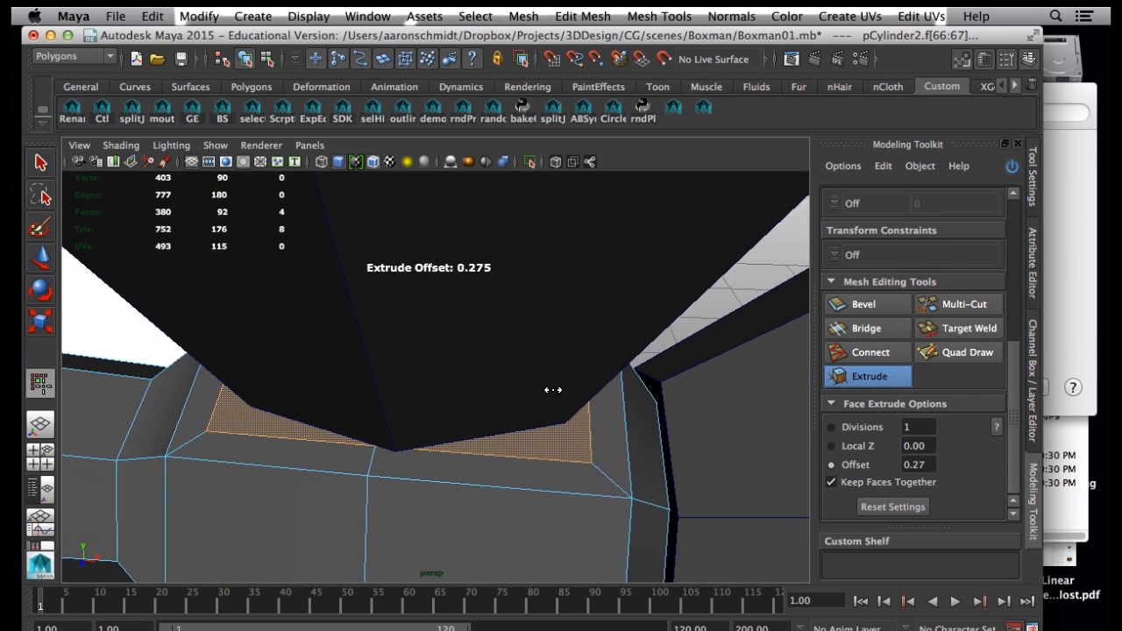
pyautogui.press('Delete')
# Extrude the four palm faces above the lower finger with a 0.27 offset, and delete the inner faces to open a second hole.
pyautogui.keyDown('alt'); pyautogui.moveTo(527, 455); pyautogui.dragTo(656, 350); pyautogui.keyUp('alt')
pyautogui.moveTo(604, 300); pyautogui.dragTo(611, 340, button='right')
pyautogui.press('q')
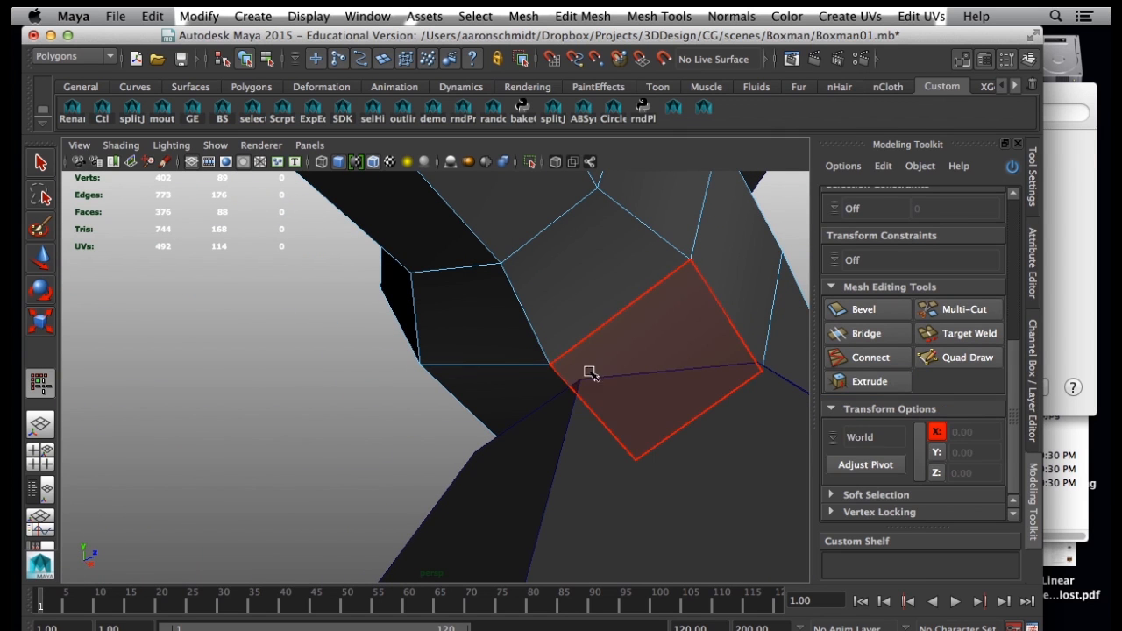
pyautogui.click(591, 373)
pyautogui.keyDown('shift'); pyautogui.click(536, 388); pyautogui.keyUp('shift')
pyautogui.keyDown('alt'); pyautogui.moveTo(626, 401); pyautogui.dragTo(363, 413); pyautogui.keyUp('alt')
pyautogui.keyDown('shift'); pyautogui.click(363, 413); pyautogui.keyUp('shift')
pyautogui.keyDown('shift'); pyautogui.click(175, 371); pyautogui.keyUp('shift')
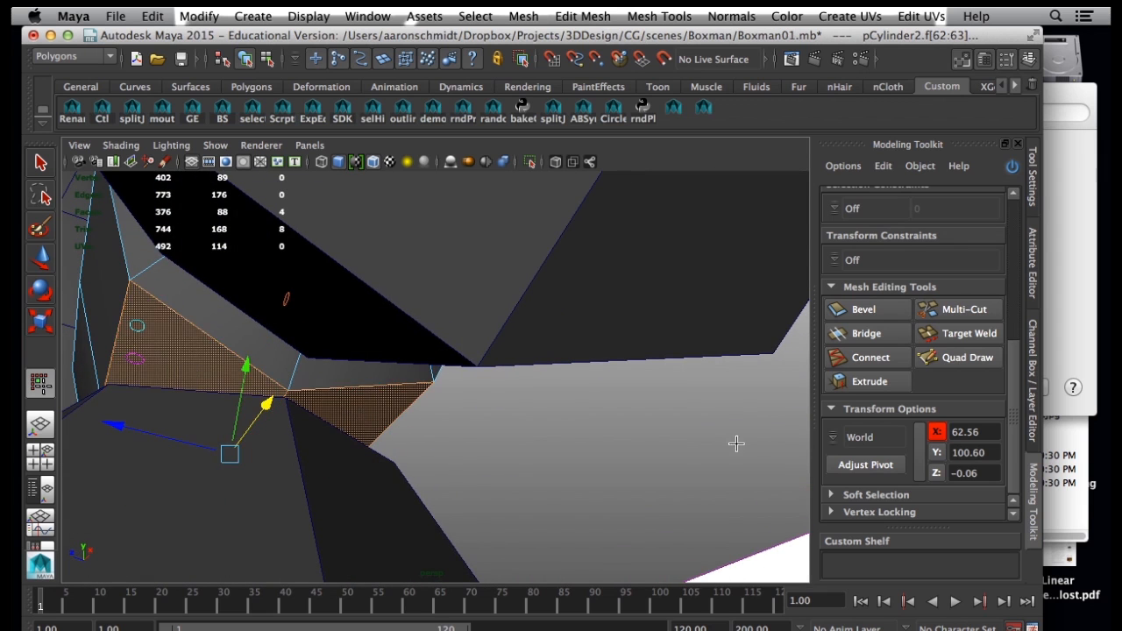
pyautogui.click(860, 389)
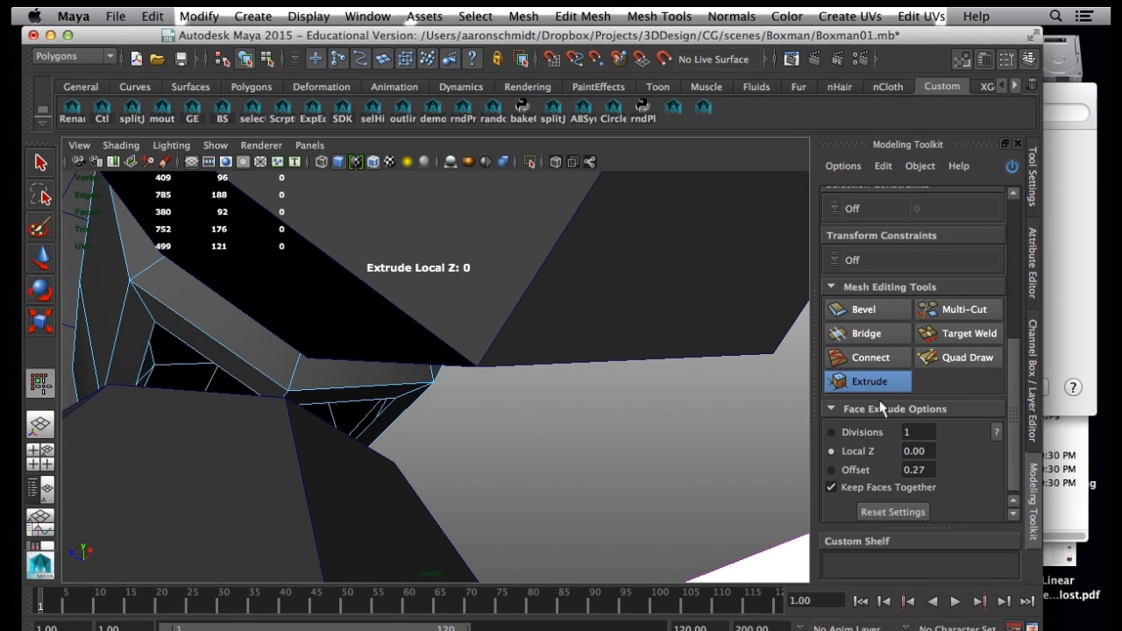
pyautogui.keyDown('alt'); pyautogui.moveTo(328, 371); pyautogui.dragTo(478, 444); pyautogui.keyUp('alt')
pyautogui.keyDown('alt'); pyautogui.moveTo(568, 441); pyautogui.dragTo(563, 470, button='right'); pyautogui.keyUp('alt')
pyautogui.keyDown('alt'); pyautogui.moveTo(410, 356); pyautogui.dragTo(361, 375); pyautogui.keyUp('alt')
pyautogui.keyDown('alt'); pyautogui.moveTo(361, 375); pyautogui.dragTo(405, 403, button='right'); pyautogui.keyUp('alt')
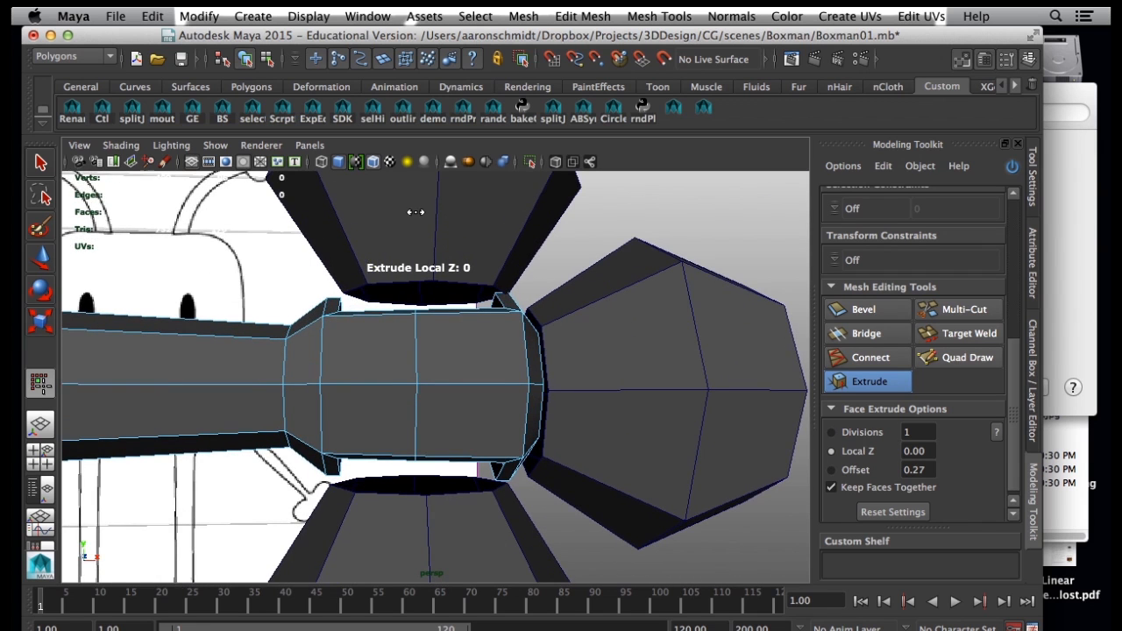
pyautogui.press('q')
# Nudge the upper finger slightly sideways to line its base up with the palm's upper opening.
pyautogui.click(538, 232)
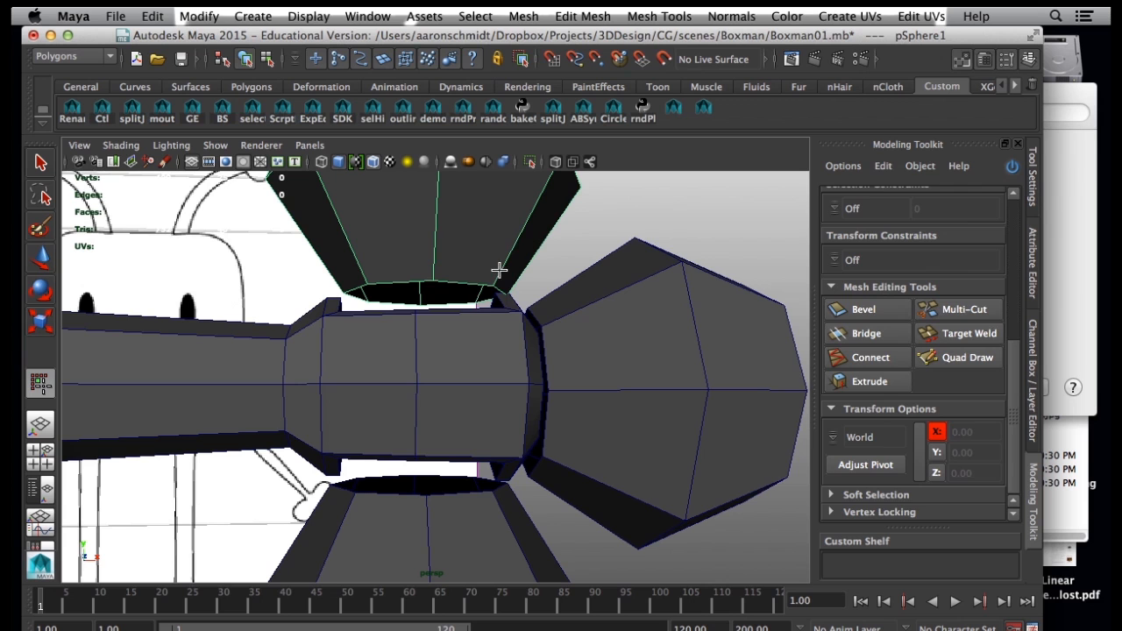
pyautogui.press('w')
pyautogui.keyDown('alt'); pyautogui.moveTo(504, 263); pyautogui.dragTo(534, 305, button='middle'); pyautogui.keyUp('alt')
pyautogui.moveTo(578, 236); pyautogui.dragTo(570, 237)
pyautogui.keyDown('alt'); pyautogui.moveTo(553, 326); pyautogui.dragTo(536, 356); pyautogui.keyUp('alt')
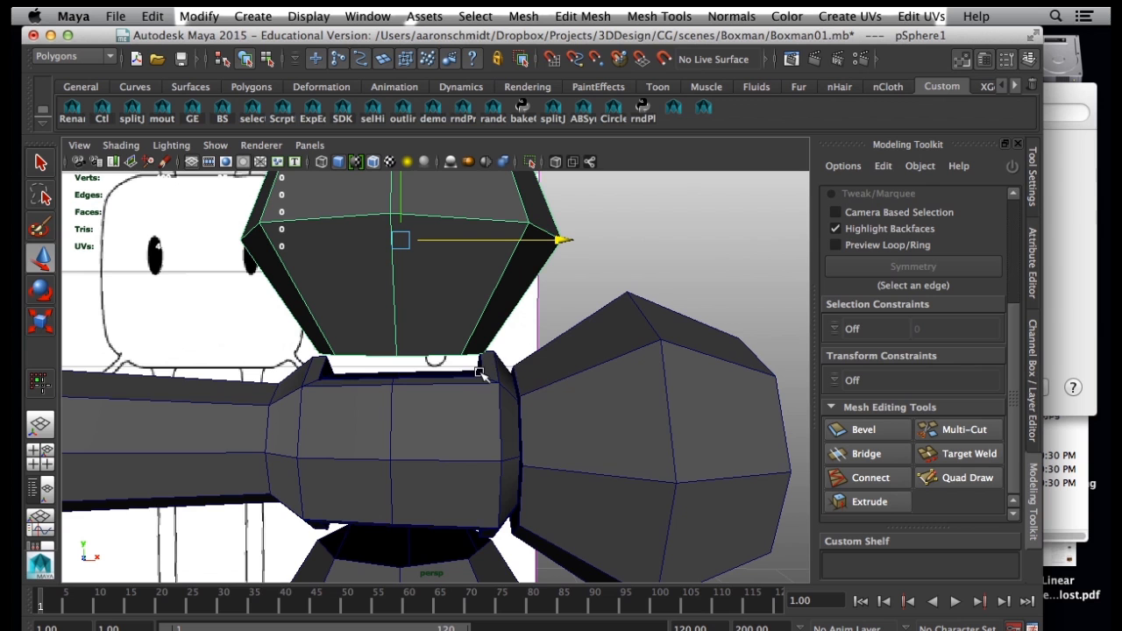
# Snap the first two rim vertices of the palm's upper opening onto the matching vertices of the upper finger's base.
pyautogui.moveTo(467, 383); pyautogui.dragTo(383, 315, button='right')
pyautogui.keyDown('alt'); pyautogui.moveTo(383, 316); pyautogui.dragTo(369, 370); pyautogui.keyUp('alt')
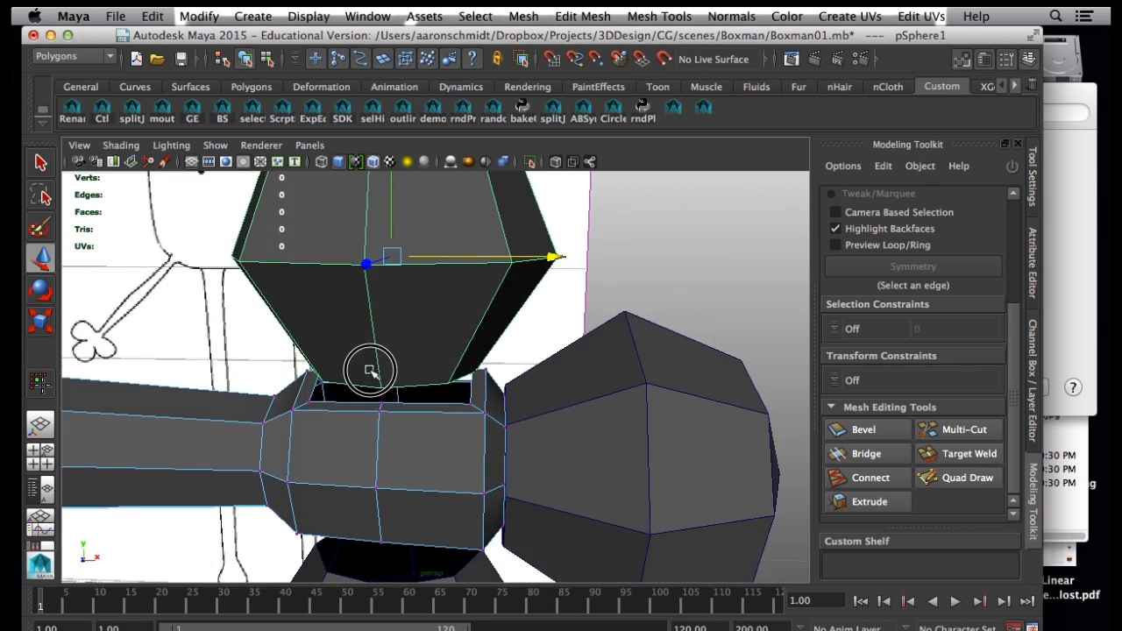
pyautogui.keyDown('alt'); pyautogui.moveTo(343, 365); pyautogui.dragTo(394, 373, button='right'); pyautogui.keyUp('alt')
pyautogui.moveTo(395, 373)
pyautogui.keyDown('alt'); pyautogui.mouseDown()
pyautogui.moveTo(403, 350)
pyautogui.moveTo(410, 362)
pyautogui.mouseUp(); pyautogui.keyUp('alt')
pyautogui.keyDown('alt'); pyautogui.moveTo(410, 362); pyautogui.dragTo(399, 354, button='right'); pyautogui.keyUp('alt')
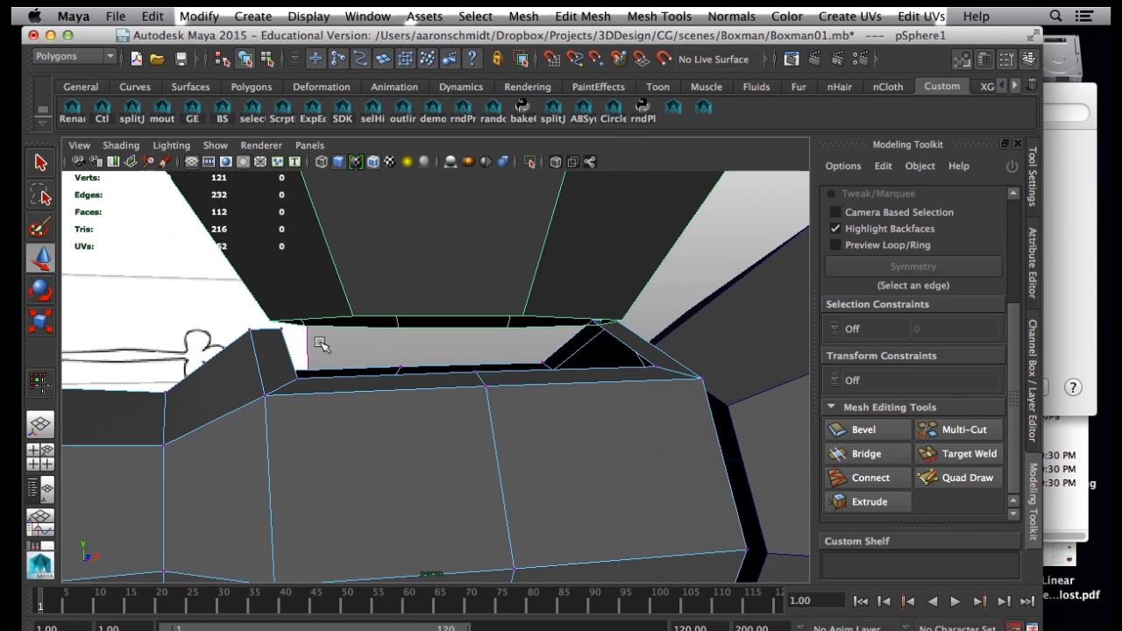
pyautogui.click(283, 327)
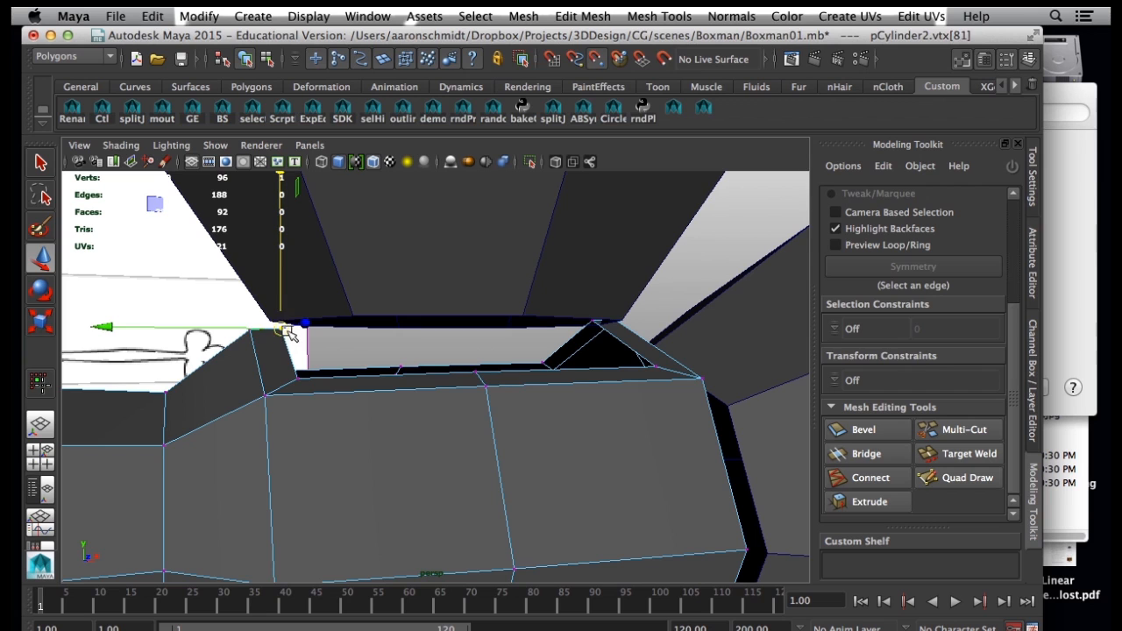
pyautogui.moveTo(290, 333); pyautogui.dragTo(276, 326)
pyautogui.click(295, 379)
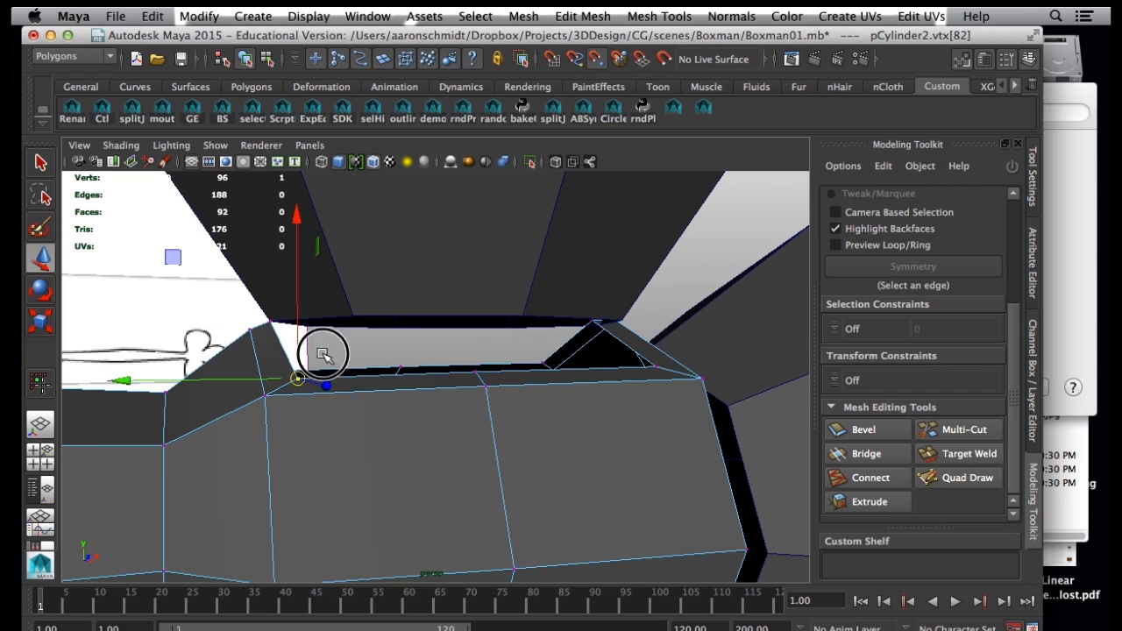
pyautogui.moveTo(301, 368); pyautogui.dragTo(354, 314)
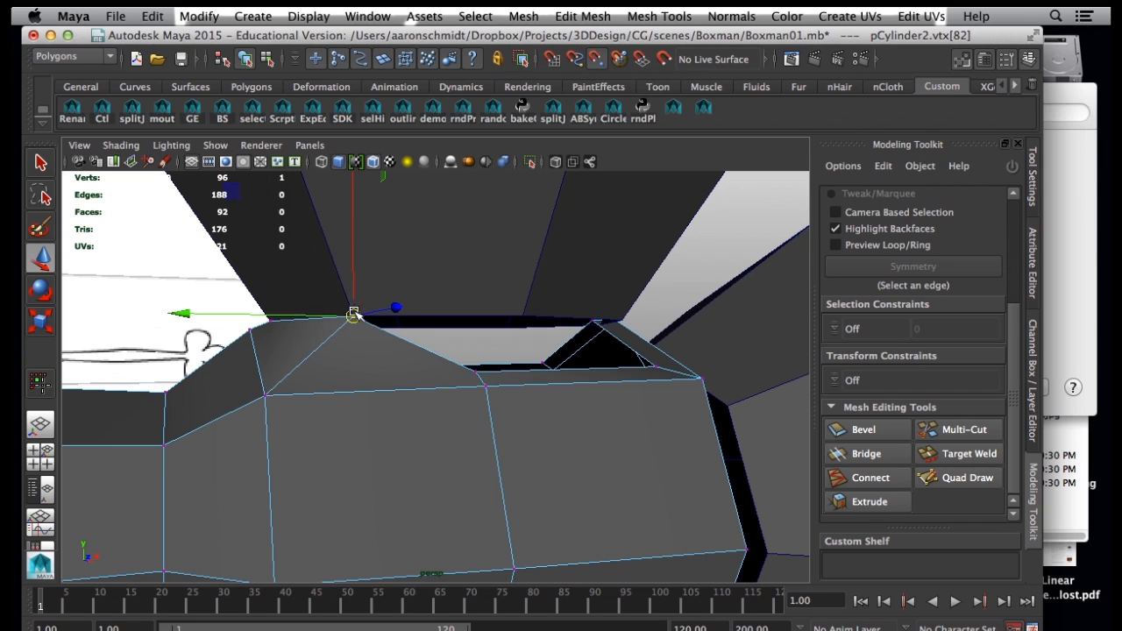
# Continue around the palm's upper opening, snapping the rim vertices at the outer-finger end onto the upper finger's base.
pyautogui.click(475, 363)
pyautogui.moveTo(474, 372); pyautogui.dragTo(502, 383)
pyautogui.click(479, 391)
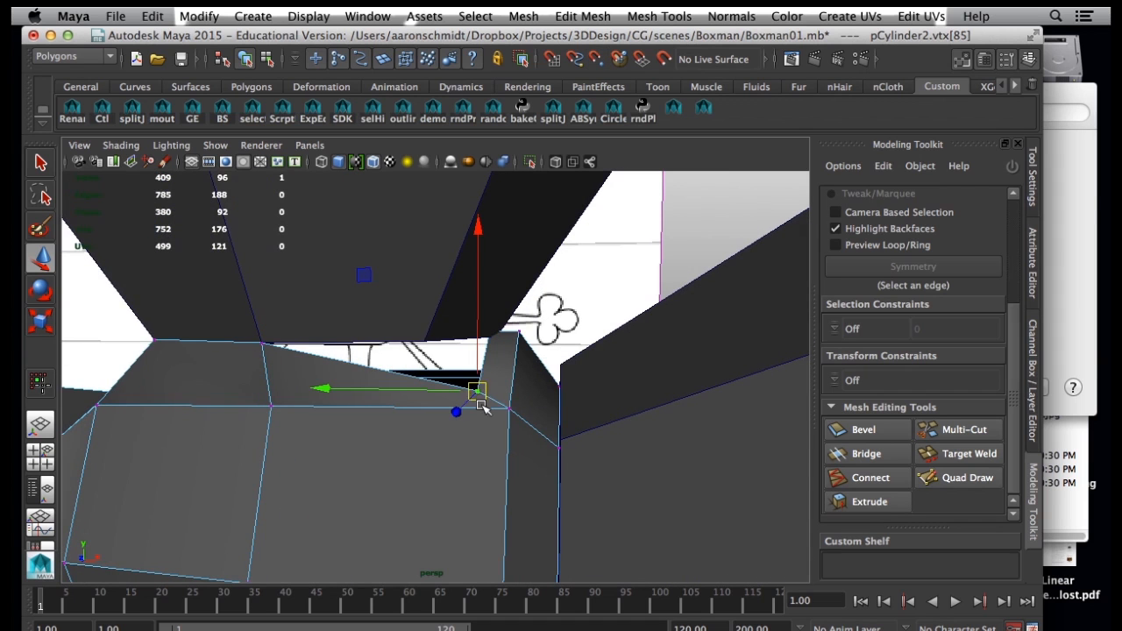
pyautogui.moveTo(473, 389); pyautogui.dragTo(423, 418)
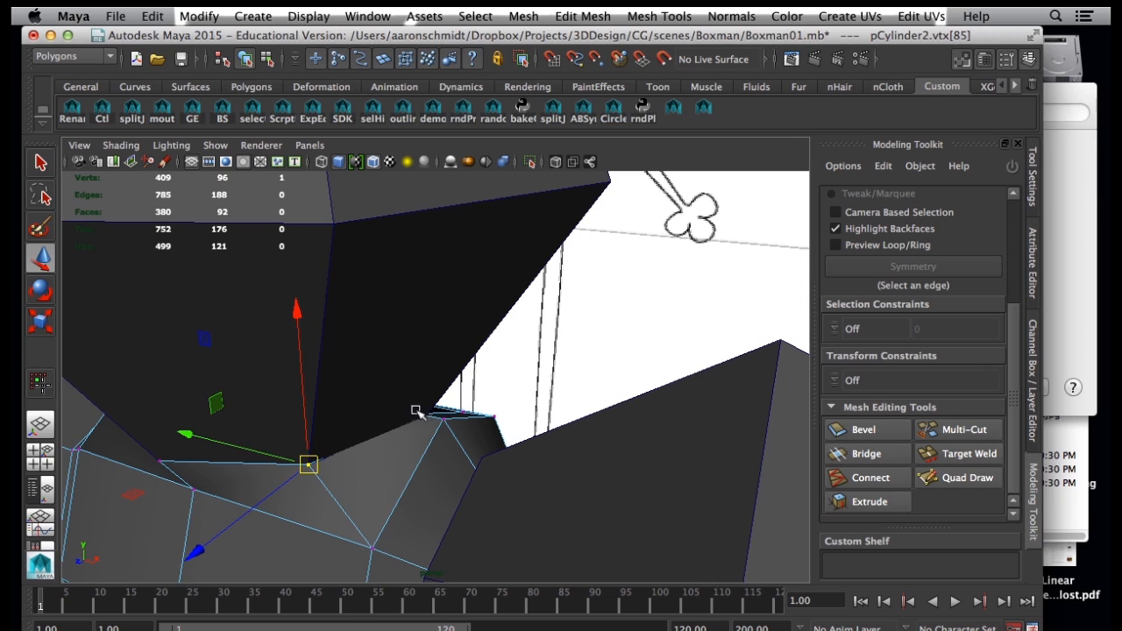
pyautogui.click(417, 412)
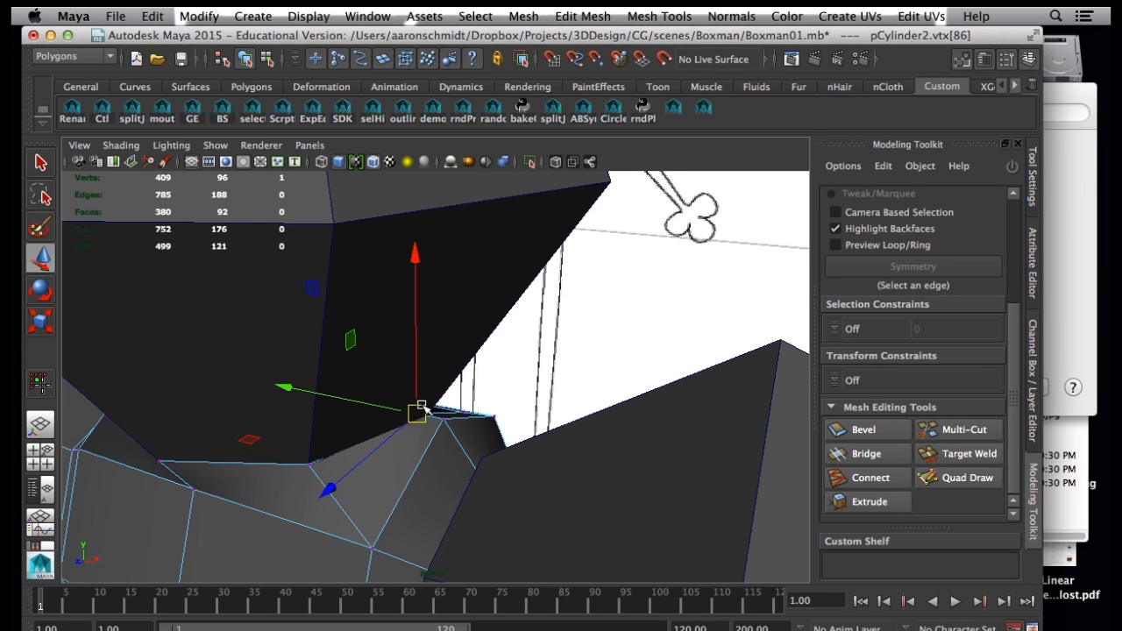
pyautogui.keyDown('alt'); pyautogui.moveTo(419, 411); pyautogui.dragTo(324, 373); pyautogui.keyUp('alt')
# Undo the misplaced rim vertex move, and snap the remaining vertices of the upper opening onto the upper finger's base.
pyautogui.click(326, 387)
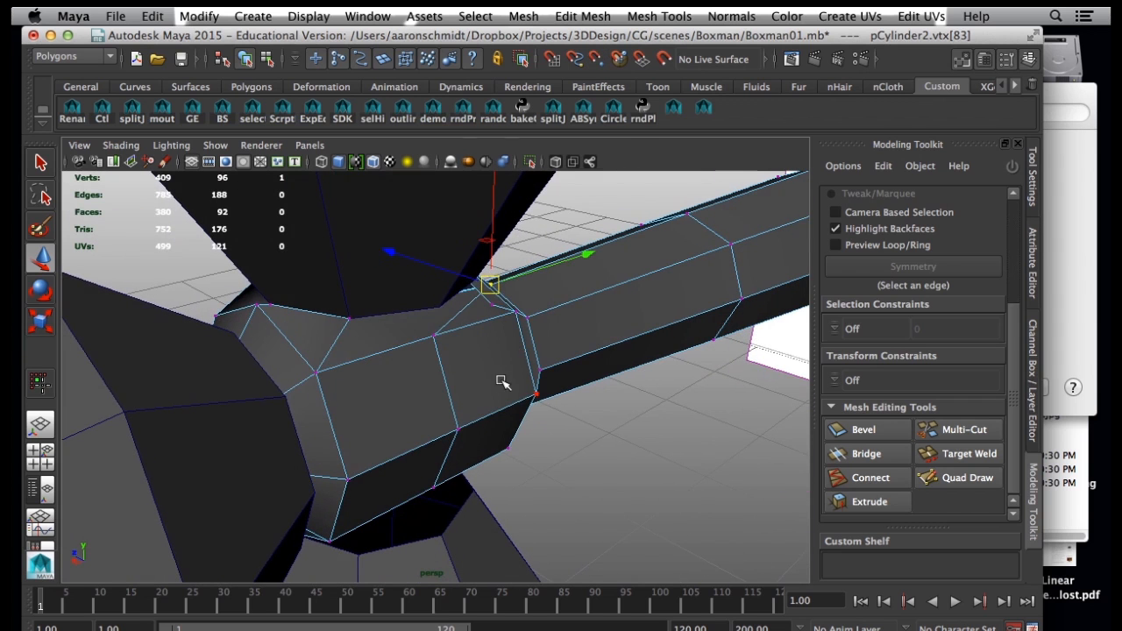
pyautogui.press('super+z')
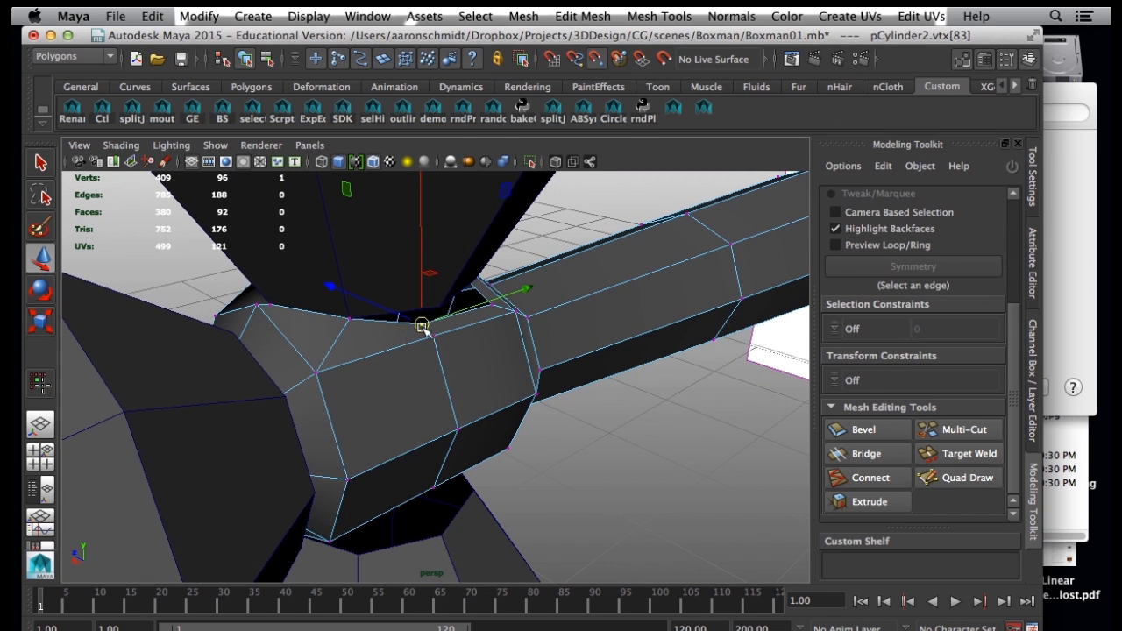
pyautogui.keyDown('alt'); pyautogui.moveTo(438, 308); pyautogui.dragTo(370, 384); pyautogui.keyUp('alt')
pyautogui.click(602, 341)
pyautogui.moveTo(373, 384)
pyautogui.keyDown('alt'); pyautogui.mouseDown(button='right')
pyautogui.moveTo(450, 405)
pyautogui.moveTo(377, 395)
pyautogui.mouseUp(button='right'); pyautogui.keyUp('alt')
pyautogui.keyDown('alt'); pyautogui.moveTo(440, 412); pyautogui.dragTo(466, 362); pyautogui.keyUp('alt')
pyautogui.keyDown('alt'); pyautogui.moveTo(503, 441); pyautogui.dragTo(465, 450); pyautogui.keyUp('alt')
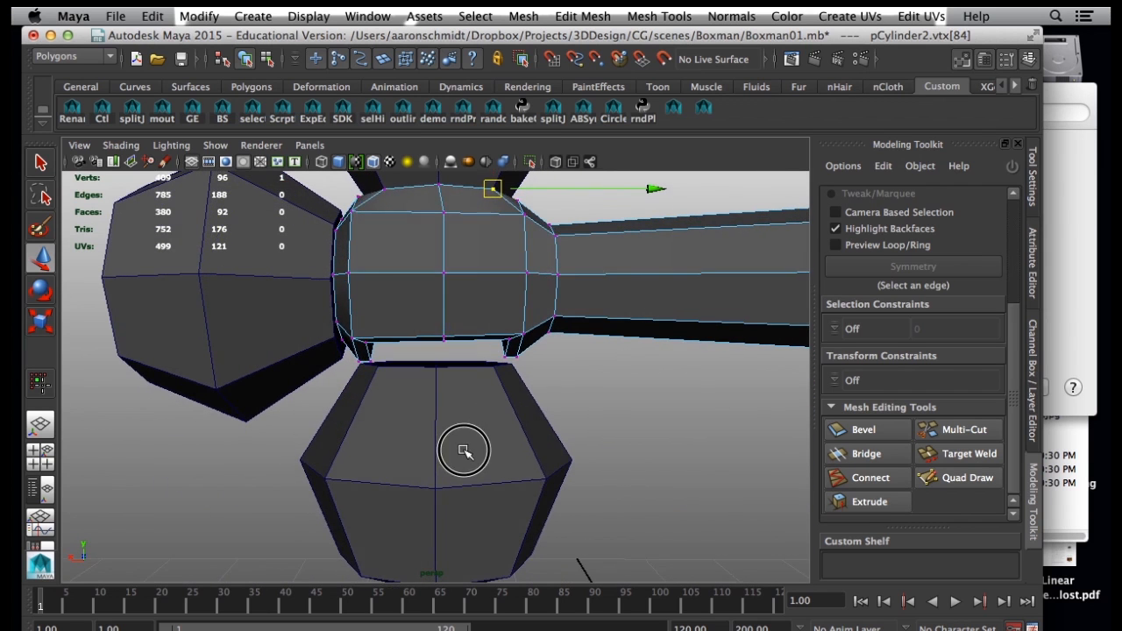
# Nudge the lower finger slightly up and sideways to line its base up with the palm's lower opening.
pyautogui.click(463, 450)
pyautogui.click(435, 494)
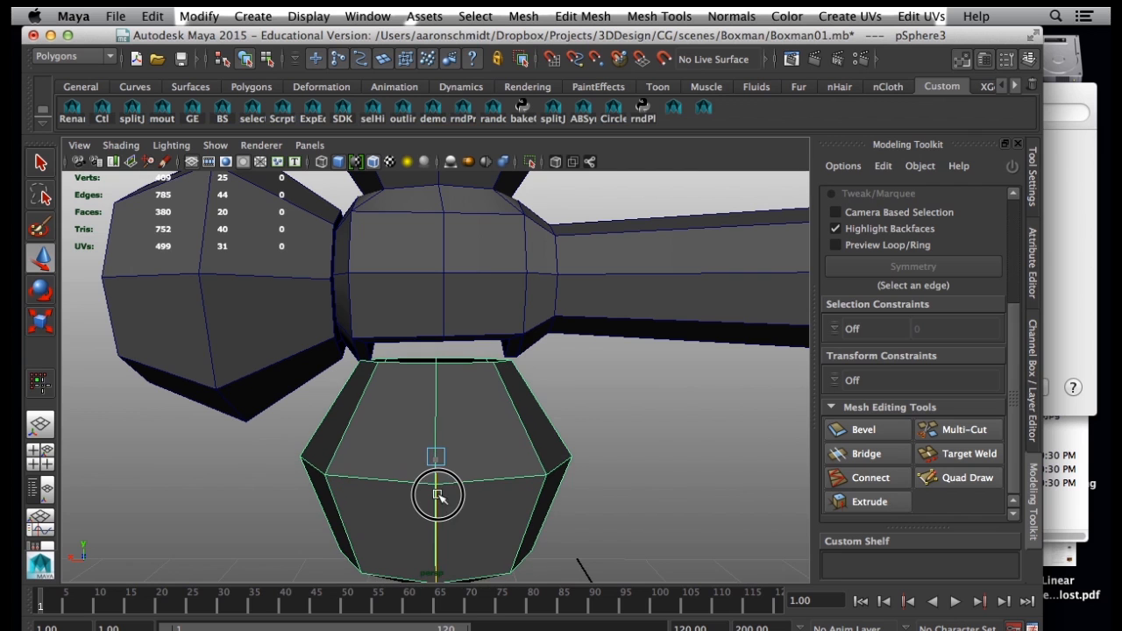
pyautogui.moveTo(594, 459); pyautogui.dragTo(596, 459)
# Snap the three near-side rim vertices of the palm's lower opening onto the matching vertices of the lower finger's base.
pyautogui.click(500, 314)
pyautogui.moveTo(495, 300); pyautogui.dragTo(415, 297, button='right')
pyautogui.scroll(10, 430, 330)
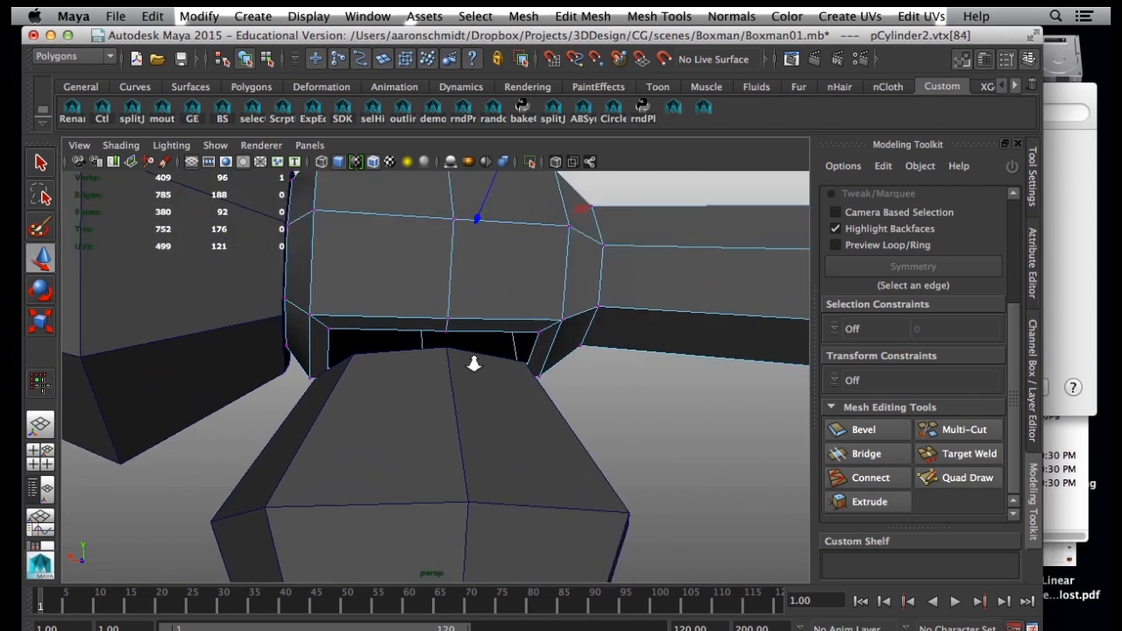
pyautogui.click(455, 307)
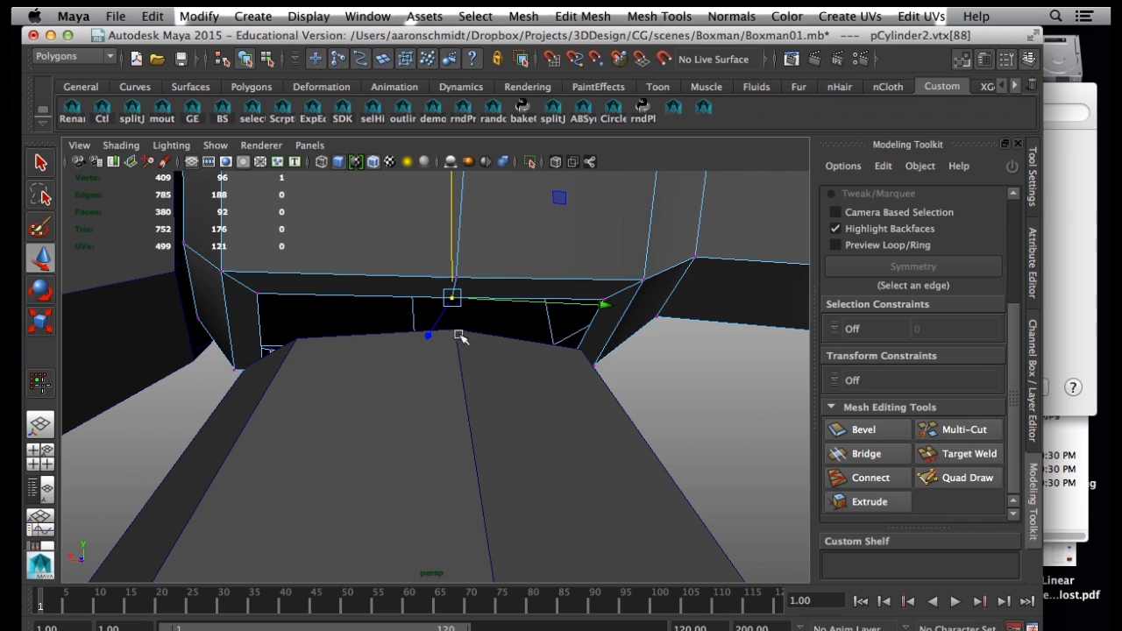
pyautogui.moveTo(455, 303); pyautogui.dragTo(435, 323)
pyautogui.click(264, 292)
pyautogui.moveTo(261, 294); pyautogui.dragTo(385, 337)
pyautogui.click(603, 299)
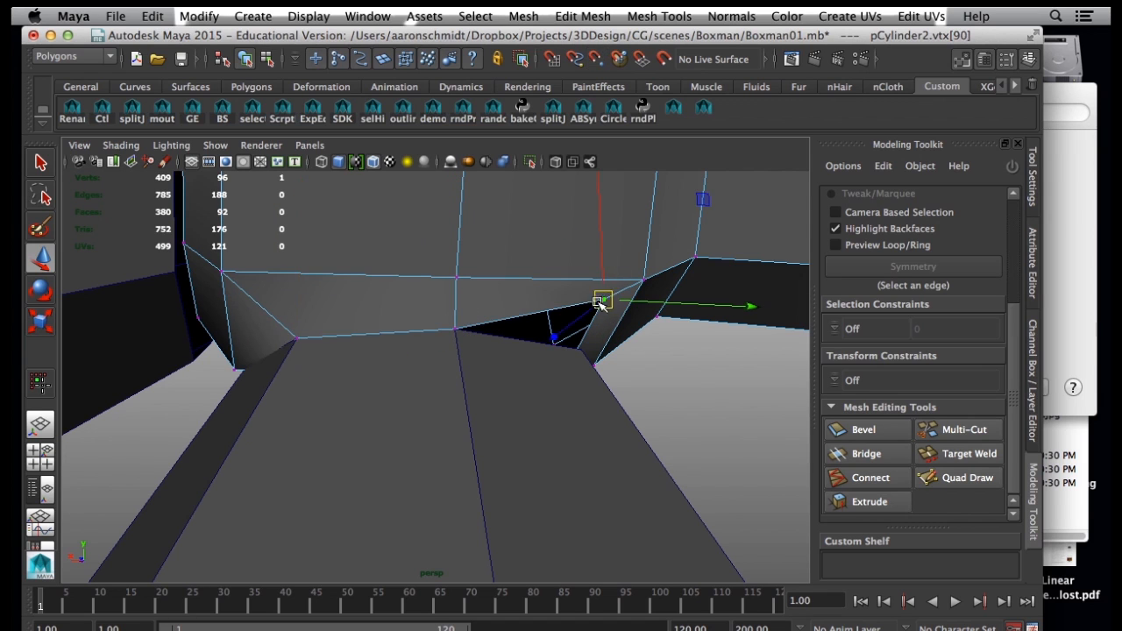
pyautogui.moveTo(604, 301); pyautogui.dragTo(433, 401)
# Snap the side and corner rim vertices of the palm's lower opening onto the lower finger's base.
pyautogui.click(704, 359)
pyautogui.keyDown('alt'); pyautogui.moveTo(704, 359); pyautogui.dragTo(749, 338); pyautogui.keyUp('alt')
pyautogui.click(679, 318)
pyautogui.keyDown('alt'); pyautogui.moveTo(679, 318); pyautogui.dragTo(743, 350); pyautogui.keyUp('alt')
pyautogui.click(743, 351)
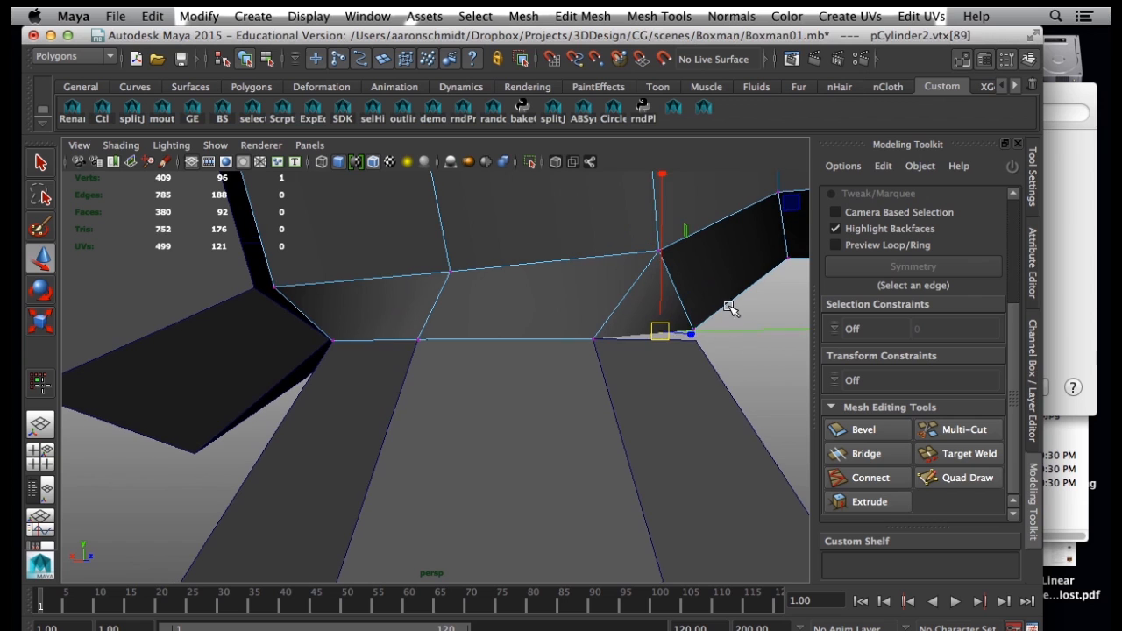
pyautogui.click(694, 335)
pyautogui.keyDown('alt'); pyautogui.moveTo(707, 333); pyautogui.dragTo(531, 354); pyautogui.keyUp('alt')
pyautogui.click(645, 328)
pyautogui.scroll(10, 531, 355)
pyautogui.scroll(-4, 511, 337)
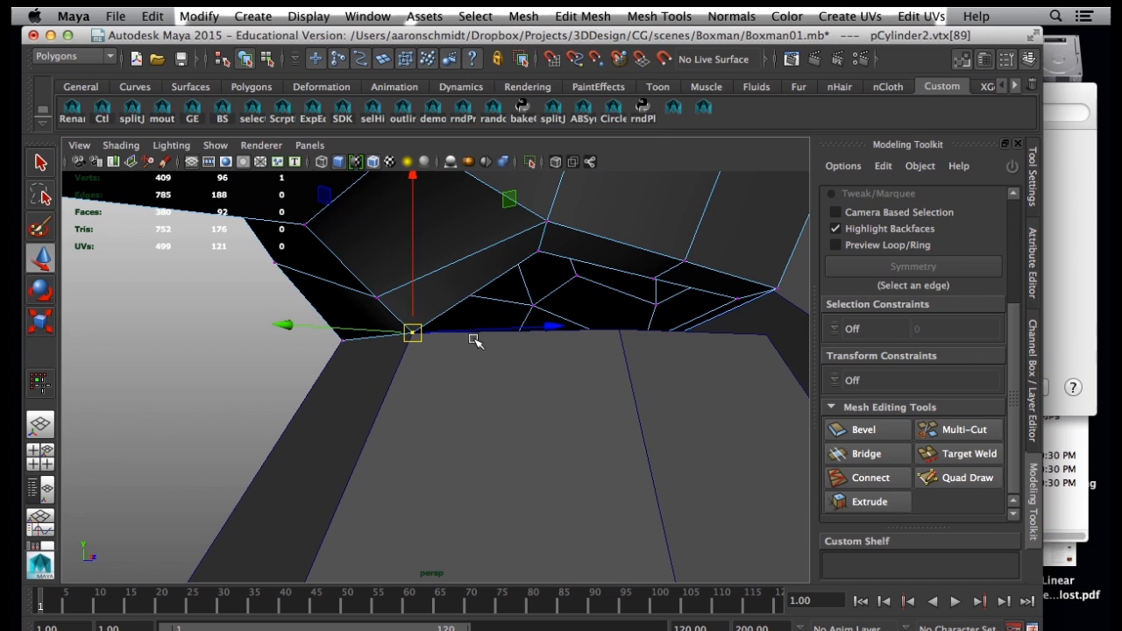
# Snap the last rim vertices on the far side of the lower opening onto the lower finger's base, and return to object selection.
pyautogui.click(537, 251)
pyautogui.keyDown('alt'); pyautogui.moveTo(541, 254); pyautogui.dragTo(619, 341); pyautogui.keyUp('alt')
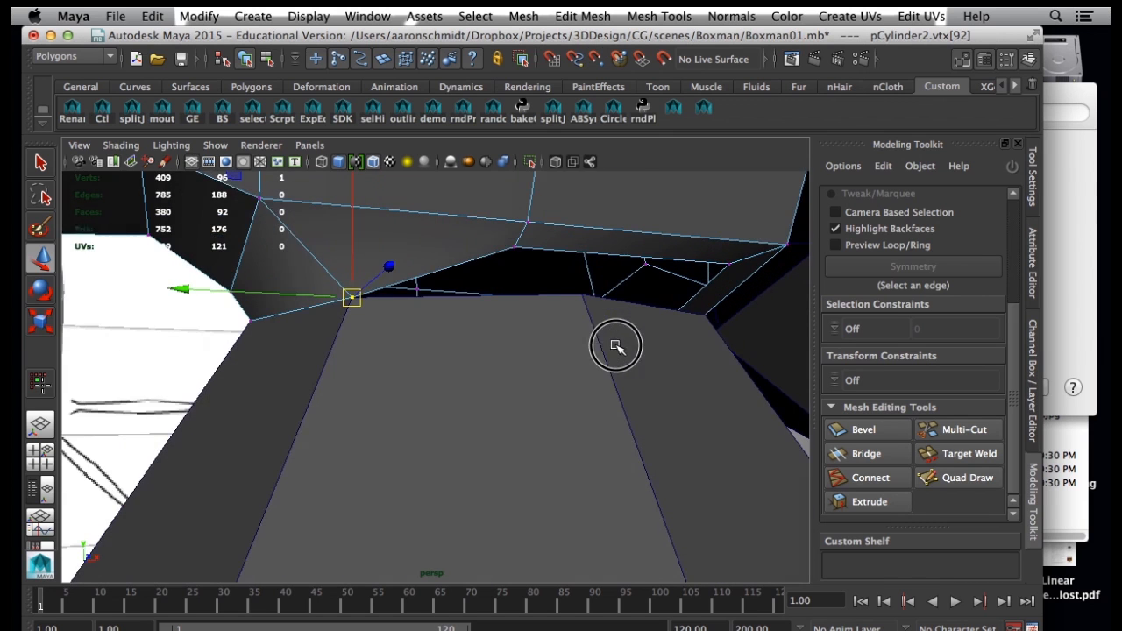
pyautogui.click(508, 246)
pyautogui.moveTo(511, 248); pyautogui.dragTo(567, 289)
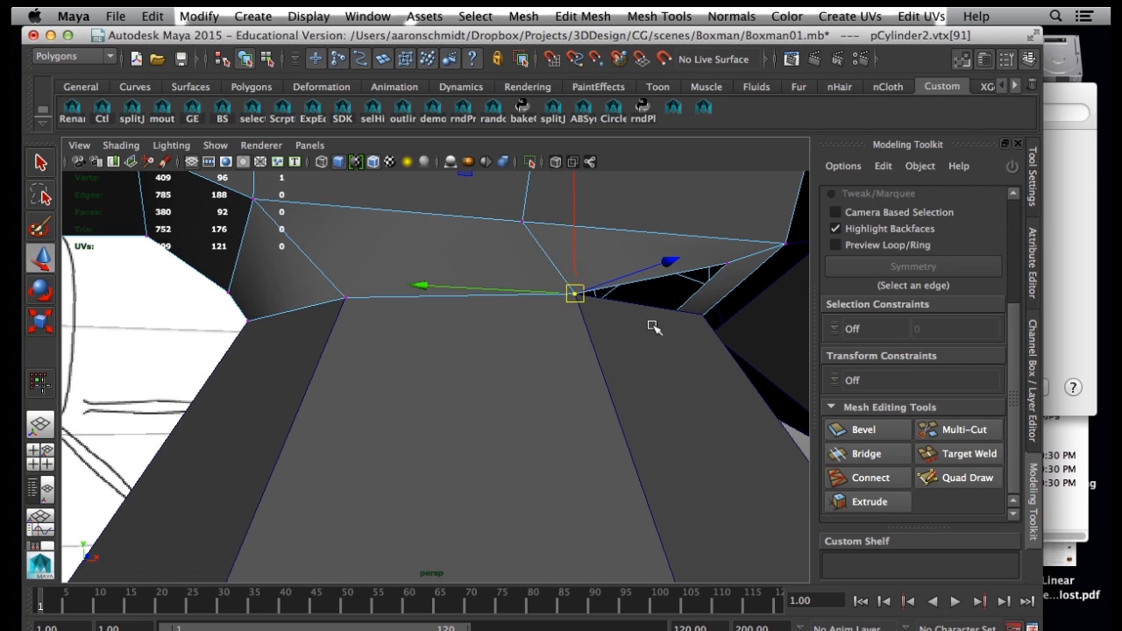
pyautogui.keyDown('alt'); pyautogui.moveTo(644, 334); pyautogui.dragTo(632, 338); pyautogui.keyUp('alt')
pyautogui.click(701, 276)
pyautogui.press('v')
pyautogui.moveTo(700, 275); pyautogui.dragTo(655, 327)
pyautogui.keyDown('alt'); pyautogui.moveTo(669, 356); pyautogui.dragTo(508, 363, button='right'); pyautogui.keyUp('alt')
pyautogui.keyDown('alt'); pyautogui.moveTo(508, 367); pyautogui.dragTo(488, 398); pyautogui.keyUp('alt')
pyautogui.moveTo(443, 298); pyautogui.dragTo(513, 279, button='right')
pyautogui.keyDown('alt'); pyautogui.moveTo(445, 313); pyautogui.dragTo(493, 333); pyautogui.keyUp('alt')
pyautogui.keyDown('alt'); pyautogui.moveTo(493, 333); pyautogui.dragTo(250, 320, button='right'); pyautogui.keyUp('alt')
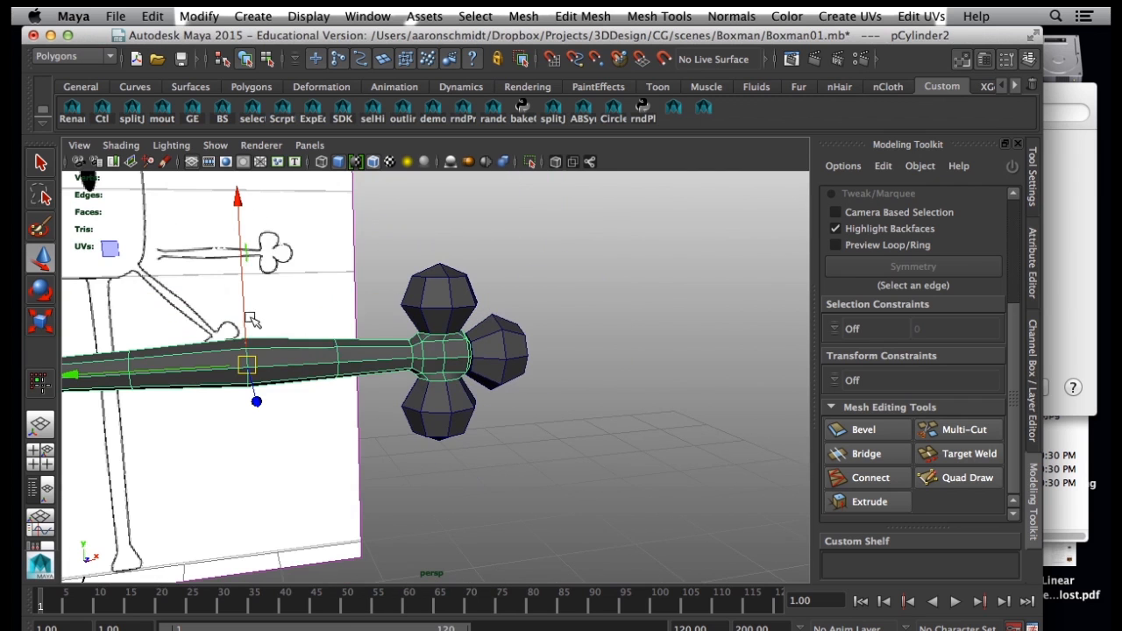
# Scale the end finger's base vertices to fit the palm's end opening, and return to object selection.
pyautogui.keyDown('alt'); pyautogui.moveTo(333, 364); pyautogui.dragTo(269, 360); pyautogui.keyUp('alt')
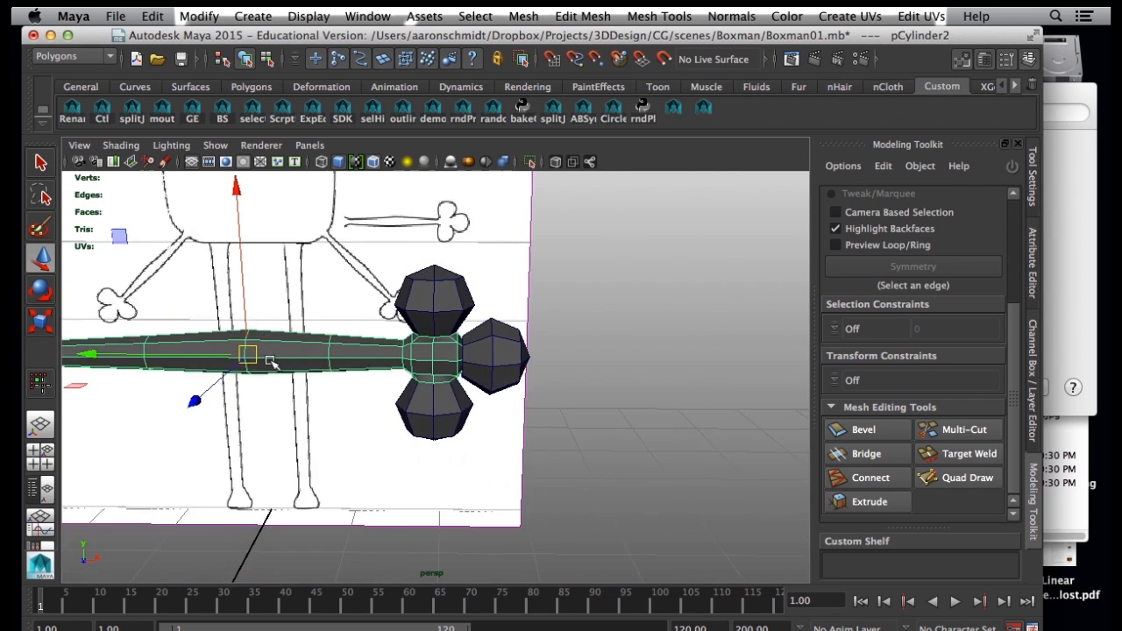
pyautogui.keyDown('alt'); pyautogui.moveTo(269, 360); pyautogui.dragTo(475, 402, button='right'); pyautogui.keyUp('alt')
pyautogui.click(501, 343)
pyautogui.moveTo(496, 298); pyautogui.dragTo(458, 293, button='right')
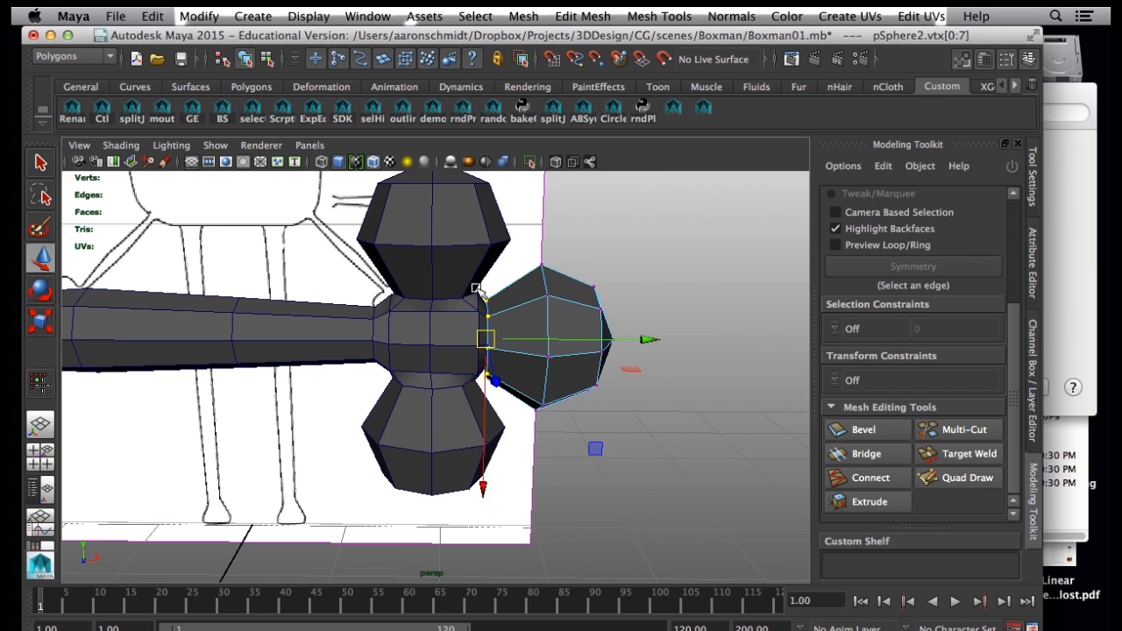
pyautogui.press('r')
pyautogui.keyDown('alt'); pyautogui.moveTo(496, 336); pyautogui.dragTo(600, 425, button='right'); pyautogui.keyUp('alt')
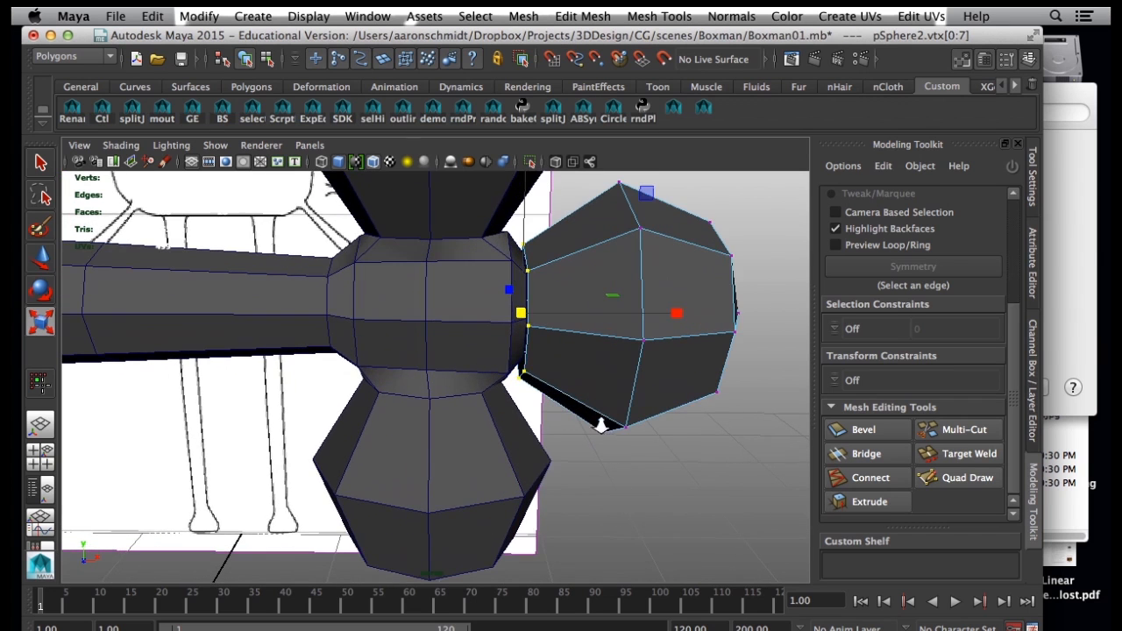
pyautogui.moveTo(523, 311); pyautogui.dragTo(521, 381)
pyautogui.moveTo(548, 300); pyautogui.dragTo(596, 320, button='right')
pyautogui.click(611, 351)
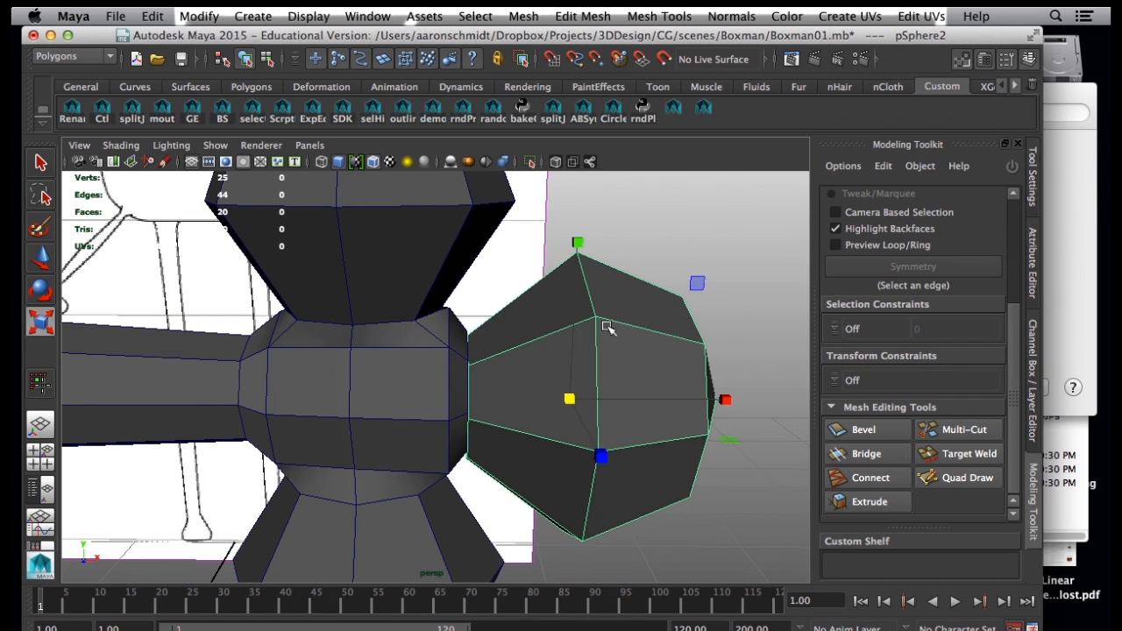
# Nudge the end finger slightly upward to line its base up with the palm's end opening.
pyautogui.press('w')
pyautogui.moveTo(570, 448); pyautogui.dragTo(568, 437)
pyautogui.moveTo(497, 356); pyautogui.dragTo(423, 304, button='right')
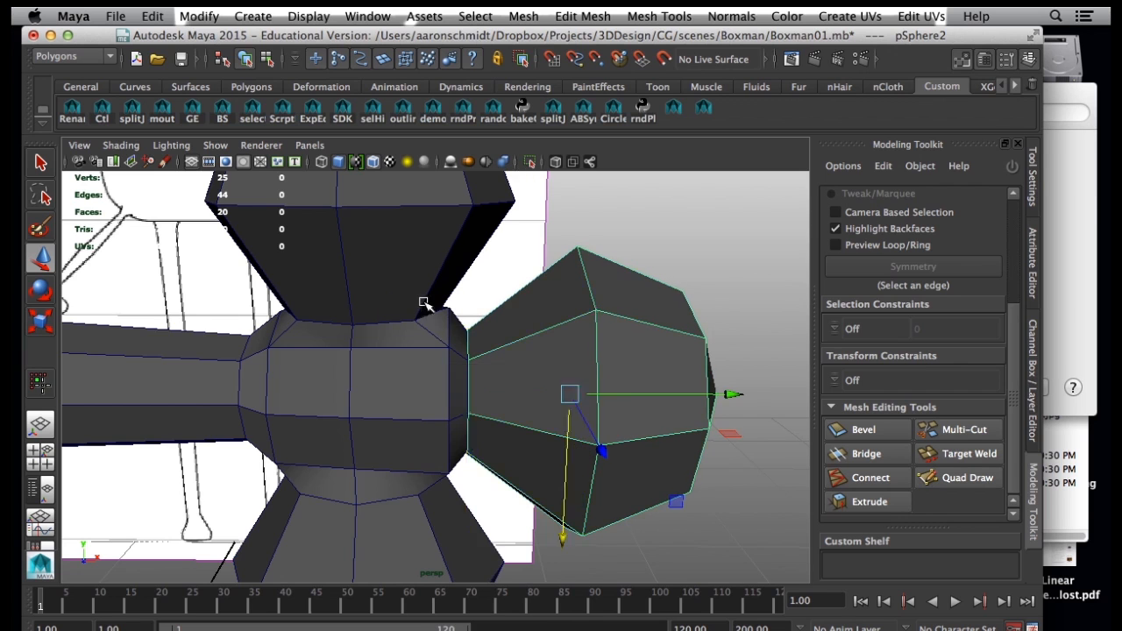
pyautogui.moveTo(480, 355); pyautogui.dragTo(456, 384)
pyautogui.click(469, 359)
pyautogui.click(462, 329)
pyautogui.click(489, 333)
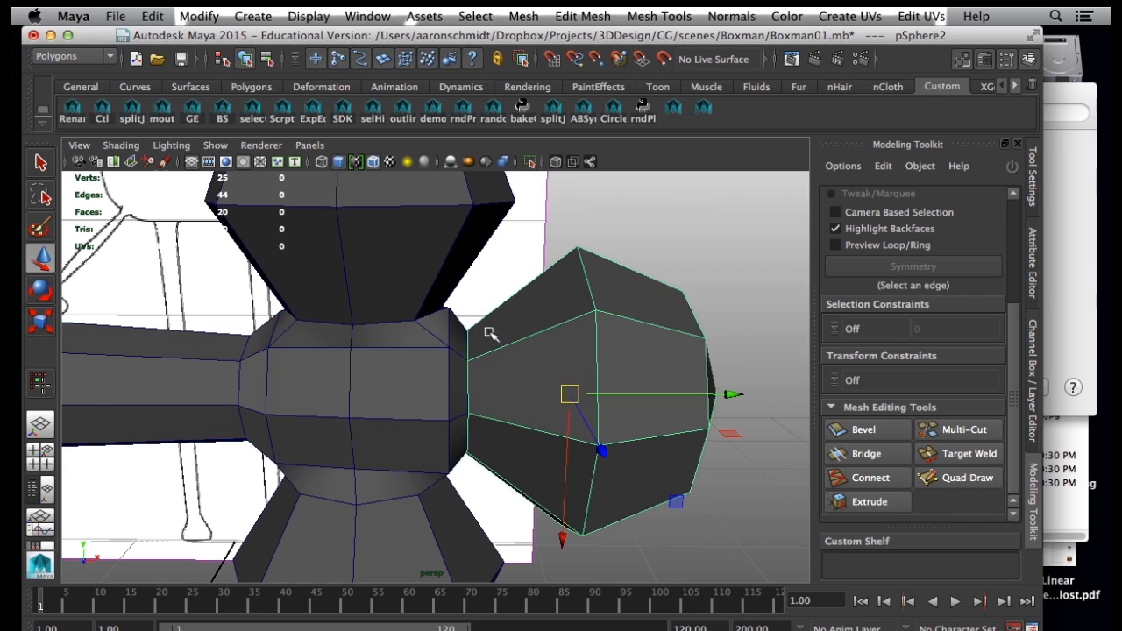
# Snap the lower vertices of the end finger's base onto the matching rim vertices of the palm's end opening.
pyautogui.moveTo(500, 301); pyautogui.dragTo(437, 301, button='right')
pyautogui.moveTo(487, 308); pyautogui.dragTo(450, 455)
pyautogui.click(387, 392)
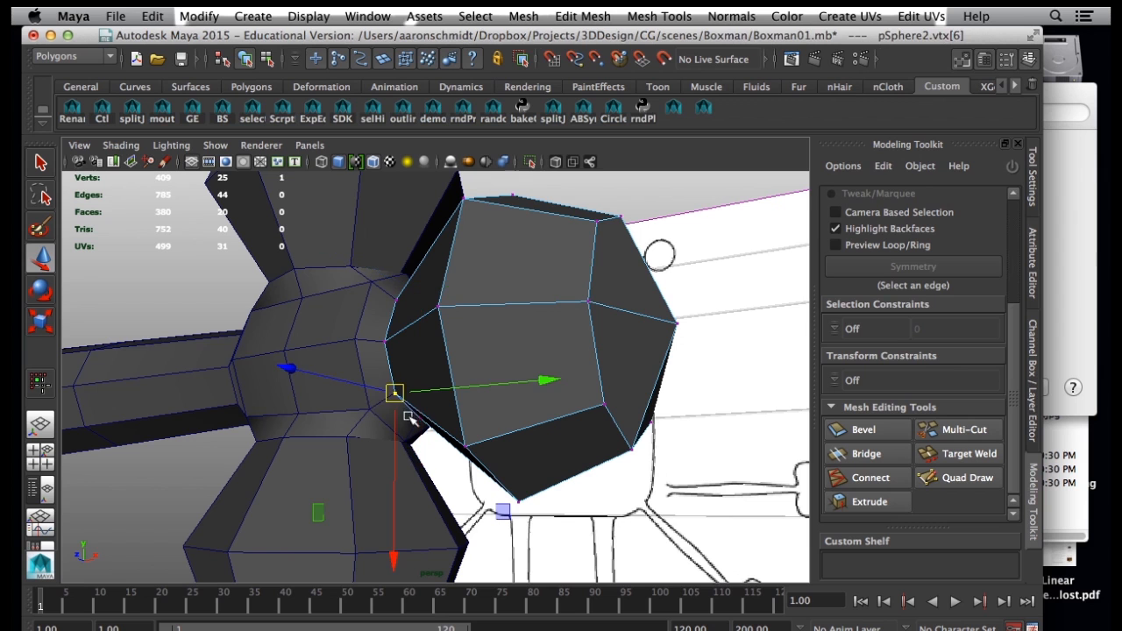
pyautogui.press('v')
pyautogui.click(398, 394)
pyautogui.click(419, 431)
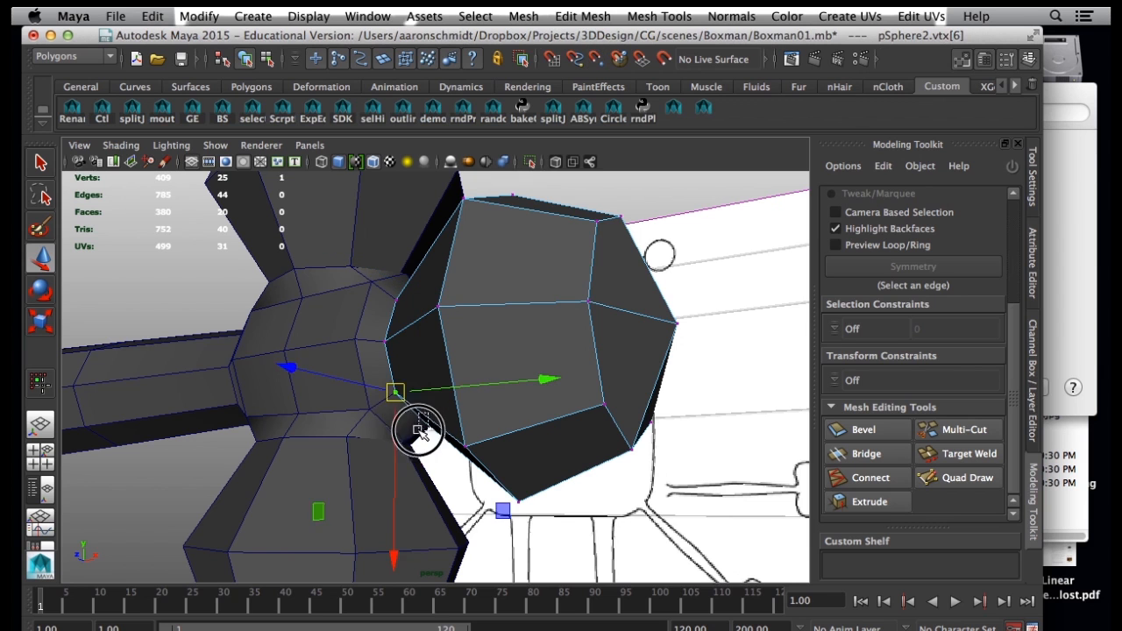
pyautogui.press('v')
pyautogui.click(421, 420)
pyautogui.moveTo(420, 419); pyautogui.dragTo(324, 448)
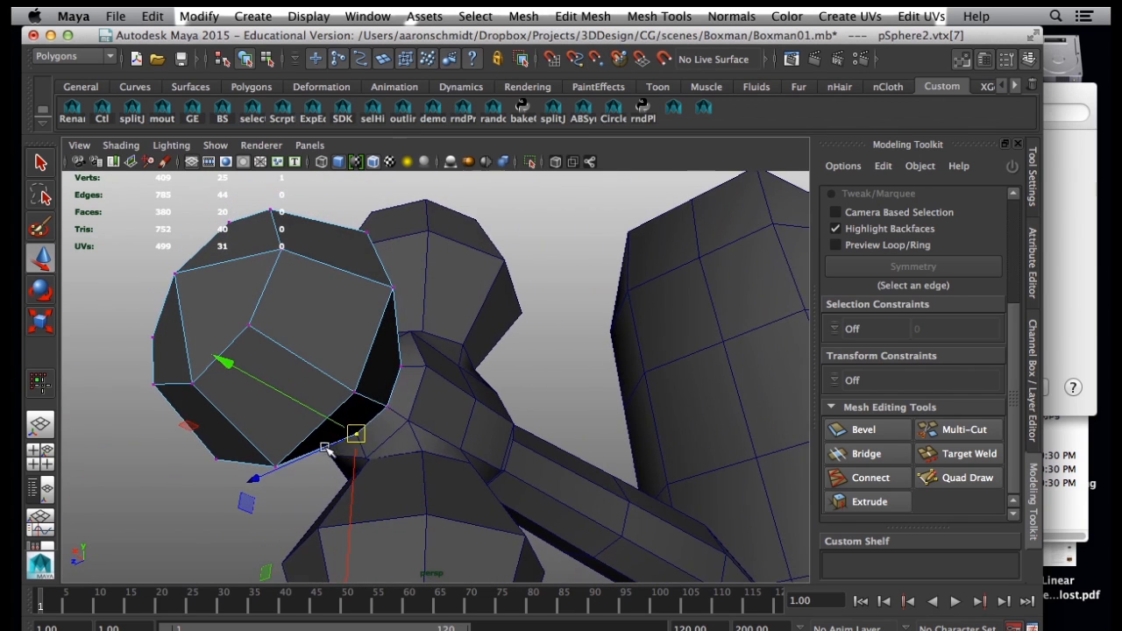
# Snap the remaining base vertices of the end finger, around the far and upper sides, onto the palm's rim.
pyautogui.click(384, 406)
pyautogui.moveTo(388, 409)
pyautogui.mouseDown()
pyautogui.moveTo(387, 399)
pyautogui.moveTo(397, 423)
pyautogui.mouseUp()
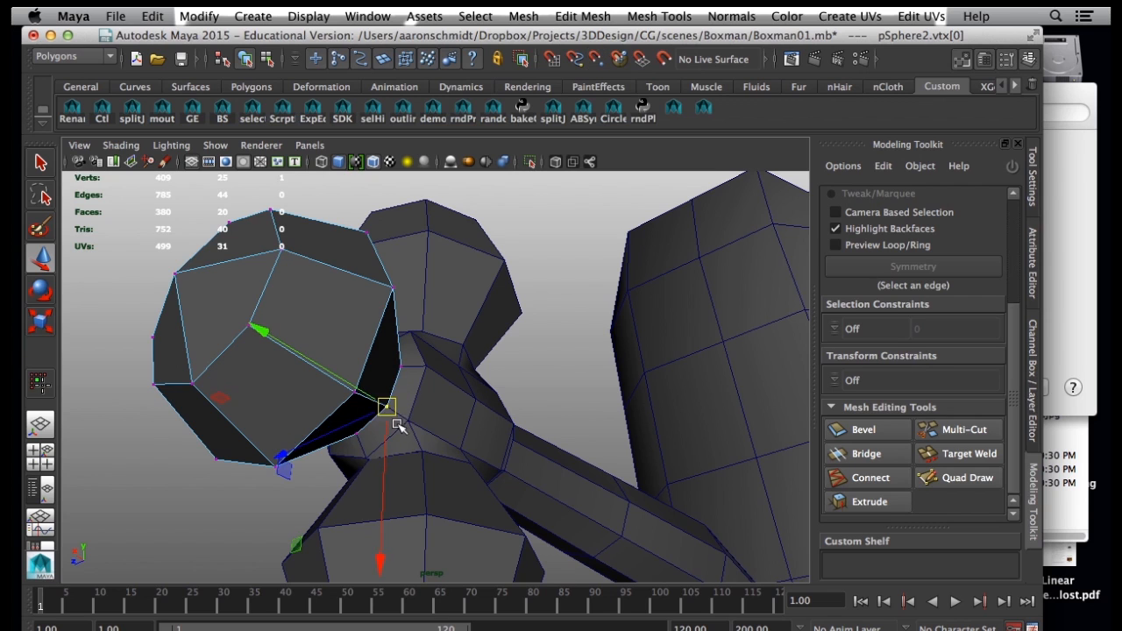
pyautogui.click(401, 367)
pyautogui.moveTo(418, 353)
pyautogui.keyDown('alt'); pyautogui.mouseDown()
pyautogui.moveTo(338, 421)
pyautogui.moveTo(394, 372)
pyautogui.moveTo(407, 388)
pyautogui.moveTo(385, 307)
pyautogui.moveTo(537, 373)
pyautogui.moveTo(463, 368)
pyautogui.mouseUp(); pyautogui.keyUp('alt')
pyautogui.click(378, 290)
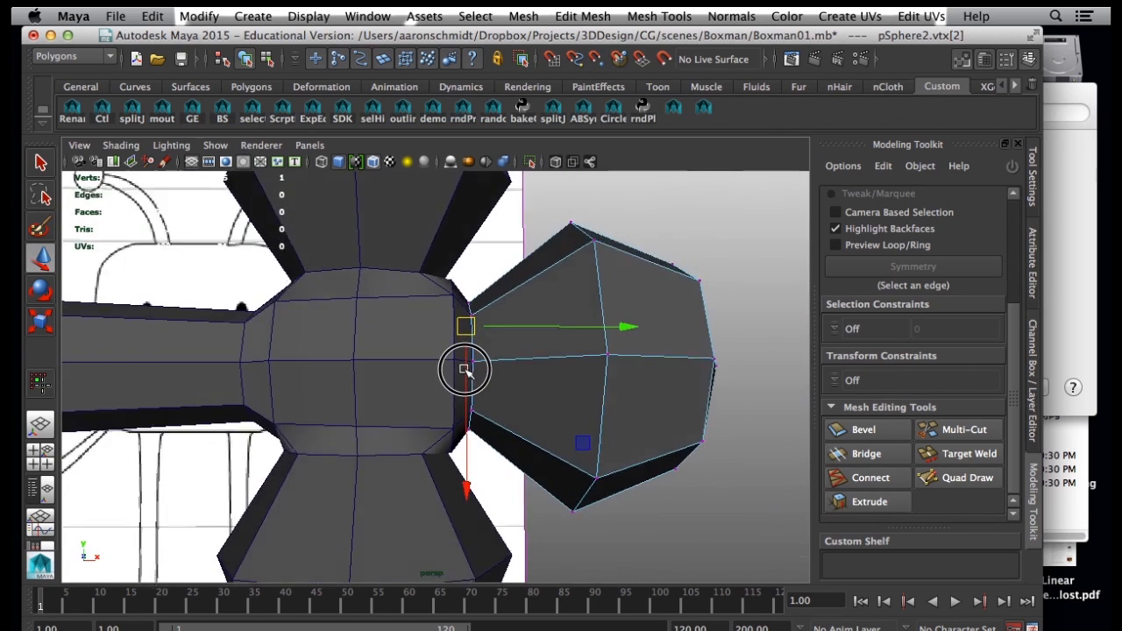
pyautogui.keyDown('alt'); pyautogui.moveTo(449, 410); pyautogui.dragTo(533, 375); pyautogui.keyUp('alt')
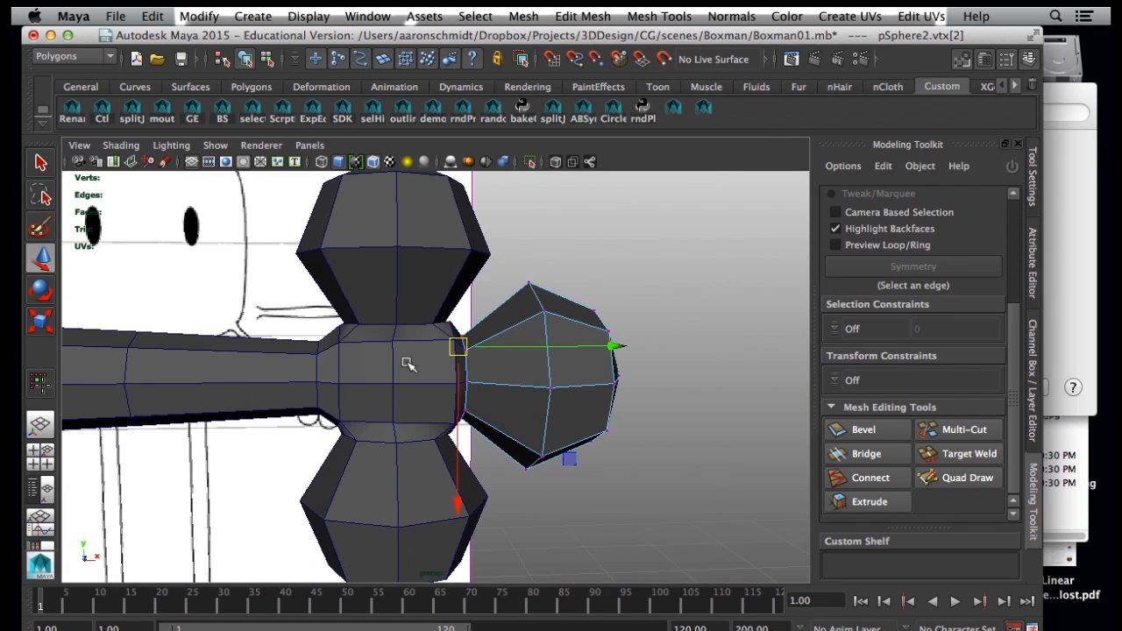
# Combine the three fingers and the arm with its palm into a single mesh.
pyautogui.moveTo(500, 298); pyautogui.dragTo(588, 283, button='right')
pyautogui.click(520, 345)
pyautogui.keyDown('shift'); pyautogui.click(447, 289); pyautogui.keyUp('shift')
pyautogui.keyDown('shift'); pyautogui.click(411, 386); pyautogui.keyUp('shift')
pyautogui.keyDown('shift'); pyautogui.click(432, 501); pyautogui.keyUp('shift')
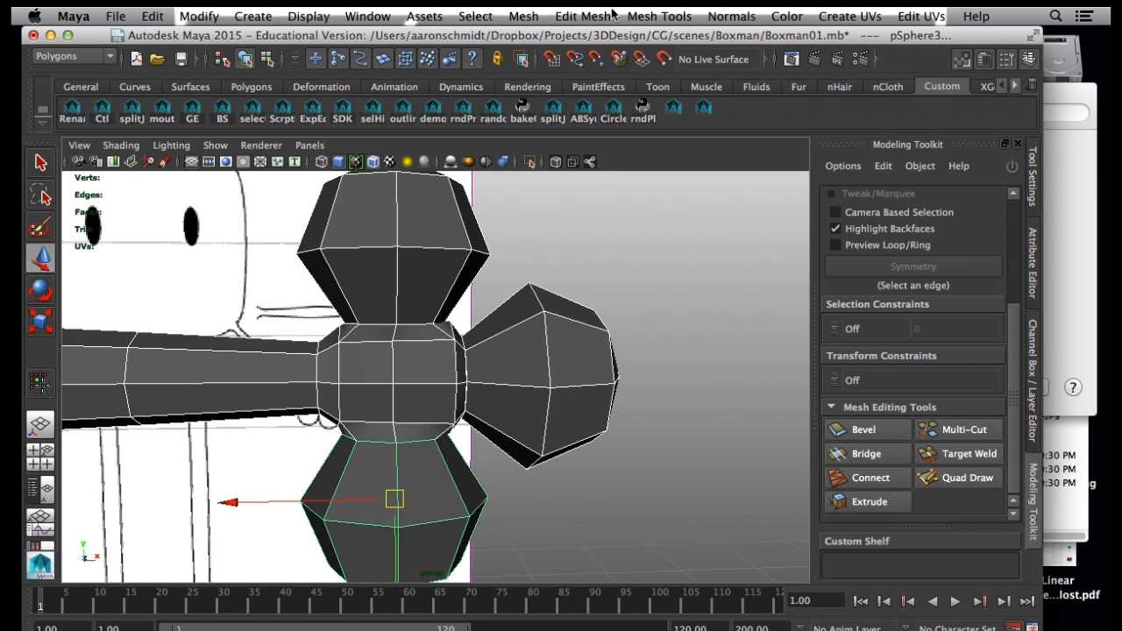
pyautogui.click(523, 16)
pyautogui.click(537, 78)
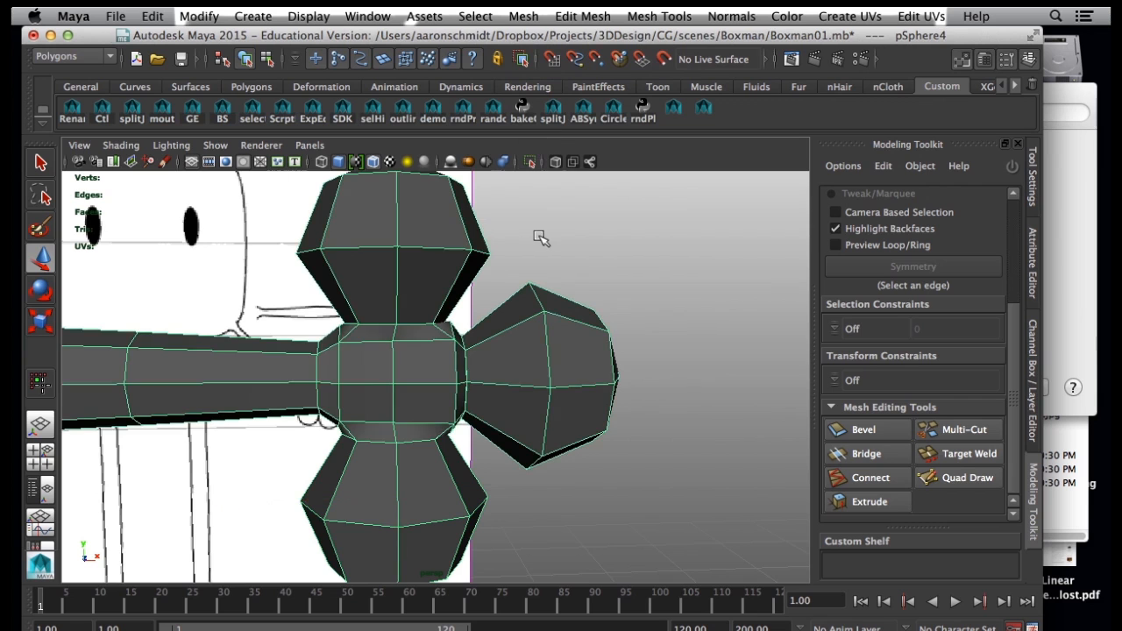
# Preview the combined arm and hand in smooth display, and return to the unsmoothed display.
pyautogui.press('3')
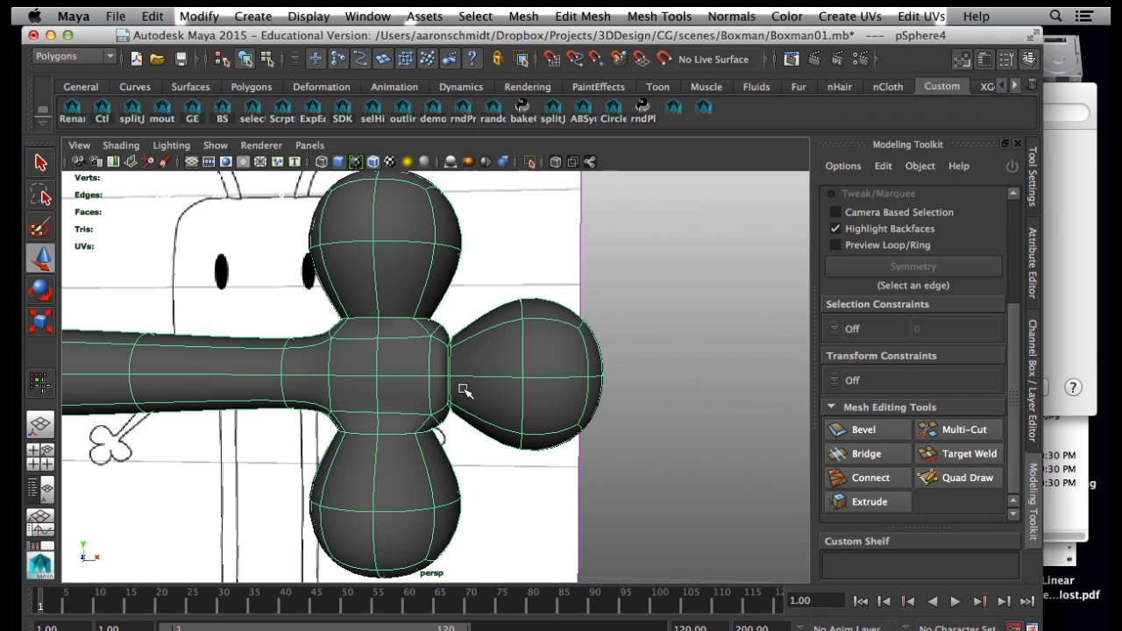
pyautogui.press('q')
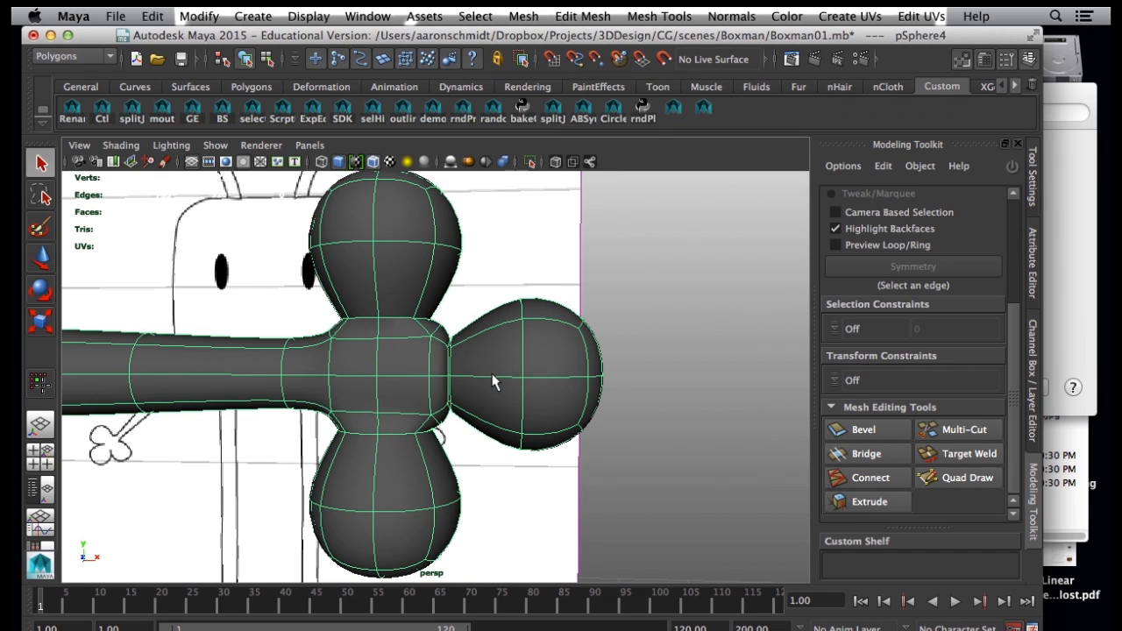
pyautogui.press('1')
# Examine the joint between the palm and the end finger, and turn on X-Ray shading.
pyautogui.moveTo(526, 369); pyautogui.dragTo(564, 331, button='right')
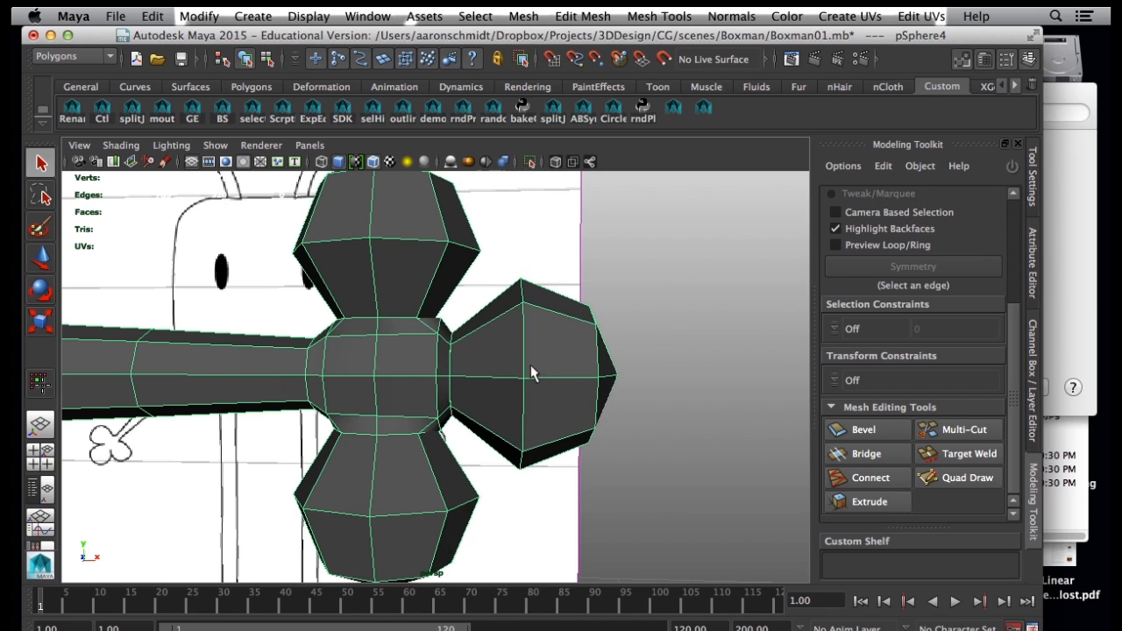
pyautogui.keyDown('alt'); pyautogui.moveTo(424, 377); pyautogui.dragTo(602, 368); pyautogui.keyUp('alt')
pyautogui.keyDown('alt'); pyautogui.moveTo(601, 368); pyautogui.dragTo(404, 384, button='right'); pyautogui.keyUp('alt')
pyautogui.keyDown('alt'); pyautogui.moveTo(481, 377); pyautogui.dragTo(395, 375); pyautogui.keyUp('alt')
pyautogui.keyDown('alt'); pyautogui.moveTo(395, 375); pyautogui.dragTo(600, 274, button='right'); pyautogui.keyUp('alt')
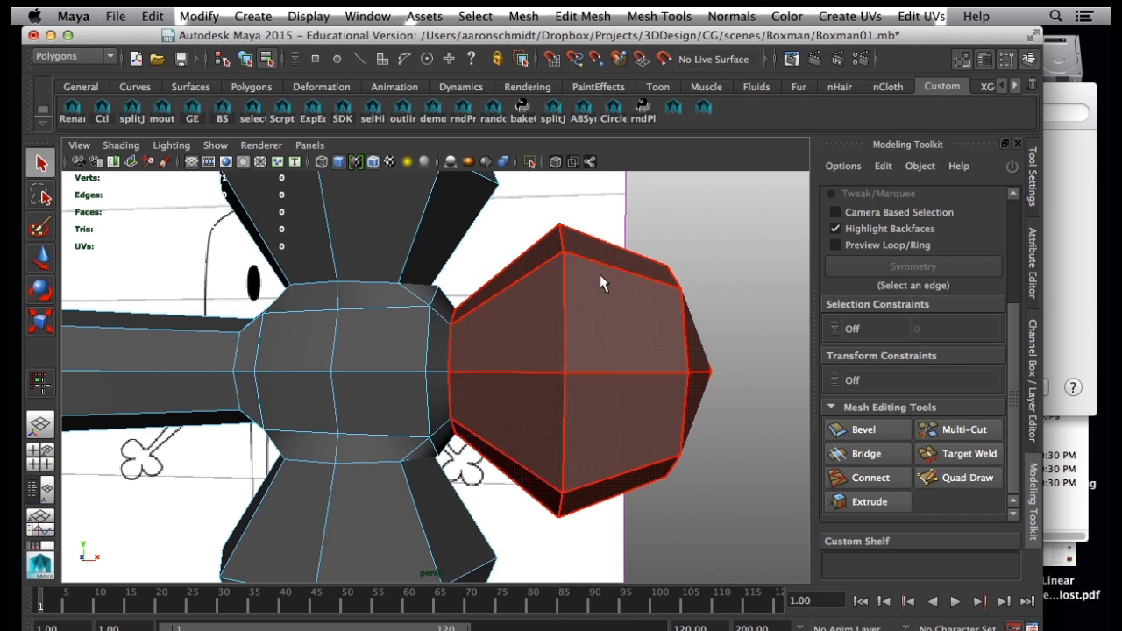
pyautogui.click(417, 368)
pyautogui.moveTo(399, 351); pyautogui.dragTo(323, 300, button='right')
pyautogui.keyDown('alt'); pyautogui.moveTo(353, 339); pyautogui.dragTo(390, 360, button='right'); pyautogui.keyUp('alt')
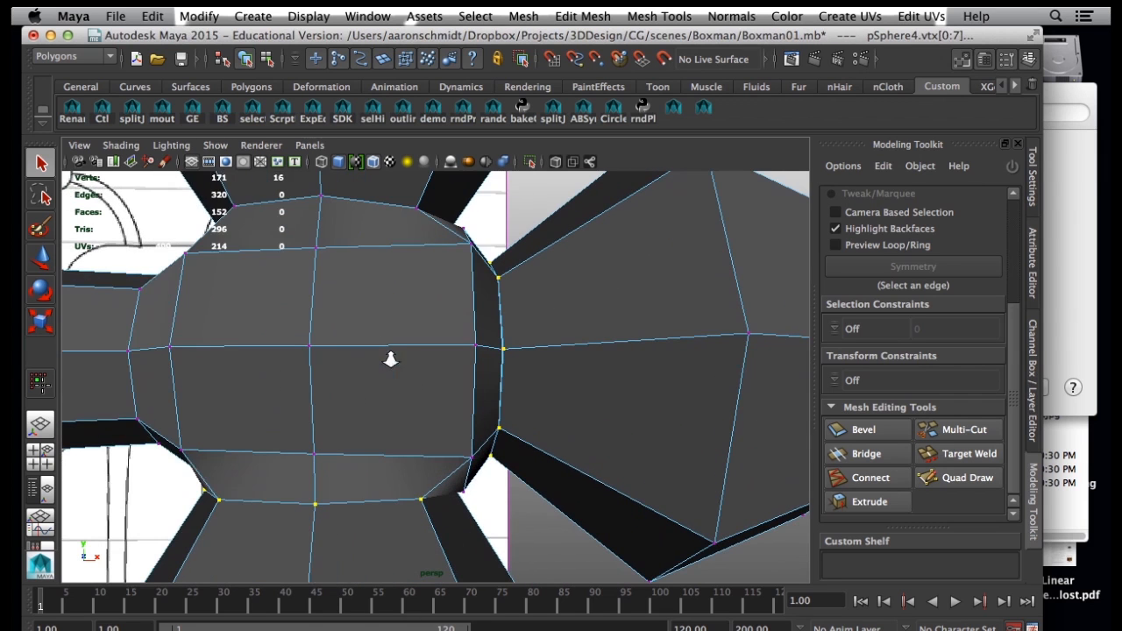
pyautogui.click(123, 145)
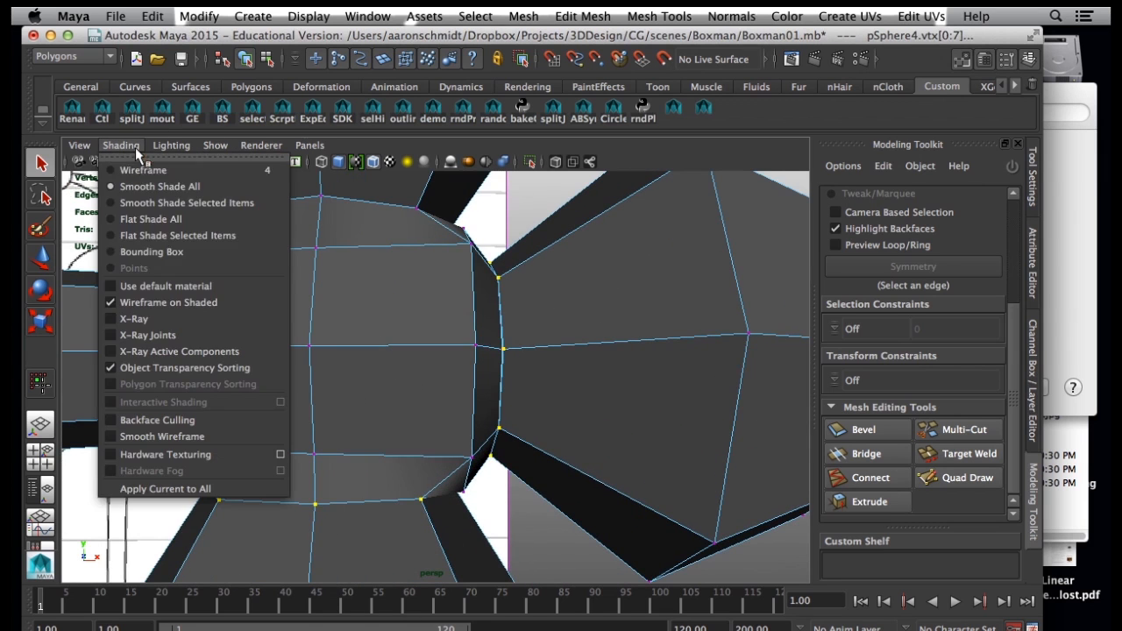
pyautogui.click(156, 313)
# Delete the four internal cap faces inside the joint between the palm and the end finger.
pyautogui.keyDown('alt'); pyautogui.moveTo(314, 327); pyautogui.dragTo(384, 341); pyautogui.keyUp('alt')
pyautogui.keyDown('alt'); pyautogui.moveTo(452, 369); pyautogui.dragTo(573, 371); pyautogui.keyUp('alt')
pyautogui.keyDown('alt'); pyautogui.moveTo(576, 376); pyautogui.dragTo(600, 364, button='right'); pyautogui.keyUp('alt')
pyautogui.moveTo(591, 301); pyautogui.dragTo(591, 360, button='right')
pyautogui.click(599, 339)
pyautogui.keyDown('shift'); pyautogui.click(558, 338); pyautogui.keyUp('shift')
pyautogui.keyDown('shift'); pyautogui.click(552, 393); pyautogui.keyUp('shift')
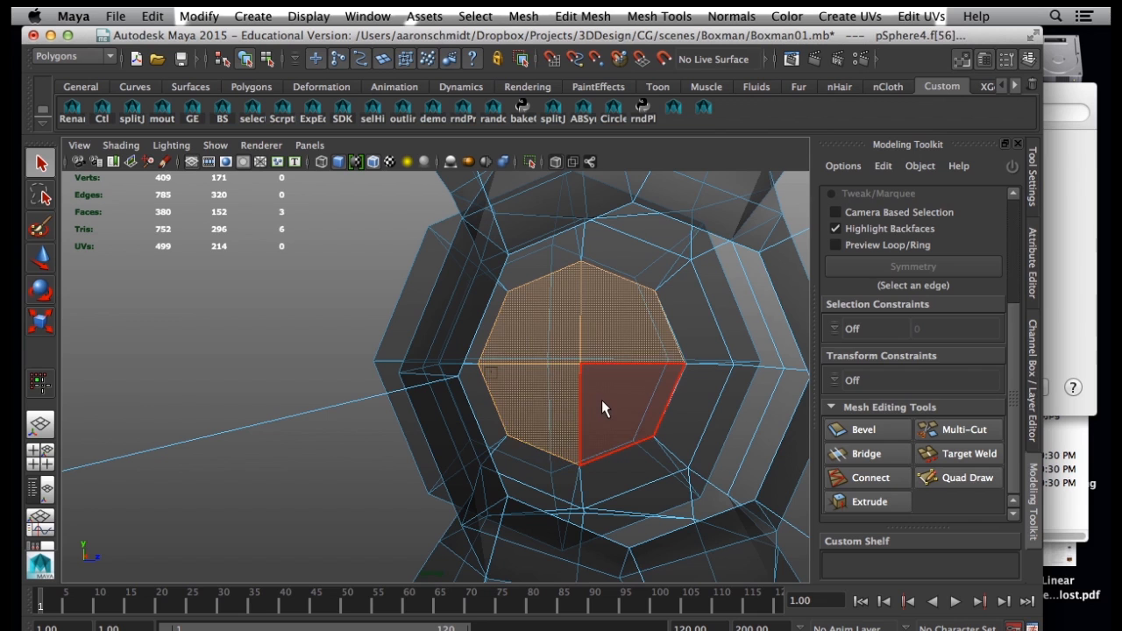
pyautogui.keyDown('shift'); pyautogui.click(601, 403); pyautogui.keyUp('shift')
pyautogui.press('Delete')
# Display the arm mesh smoothed and turn X-Ray shading off.
pyautogui.keyDown('alt'); pyautogui.moveTo(583, 426); pyautogui.dragTo(488, 319); pyautogui.keyUp('alt')
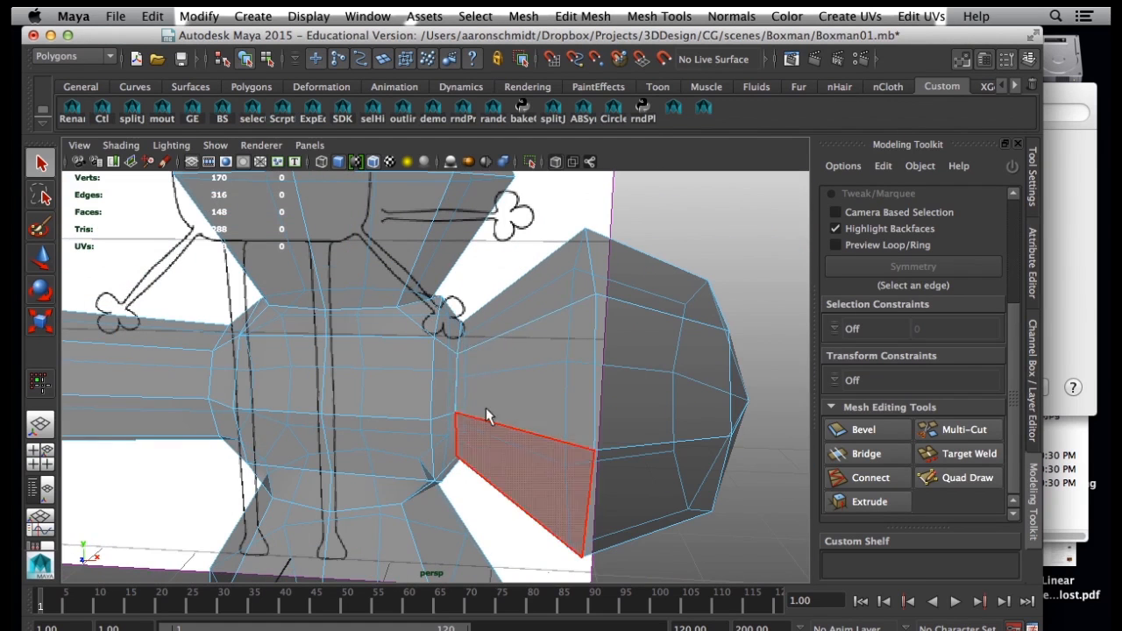
pyautogui.press('3')
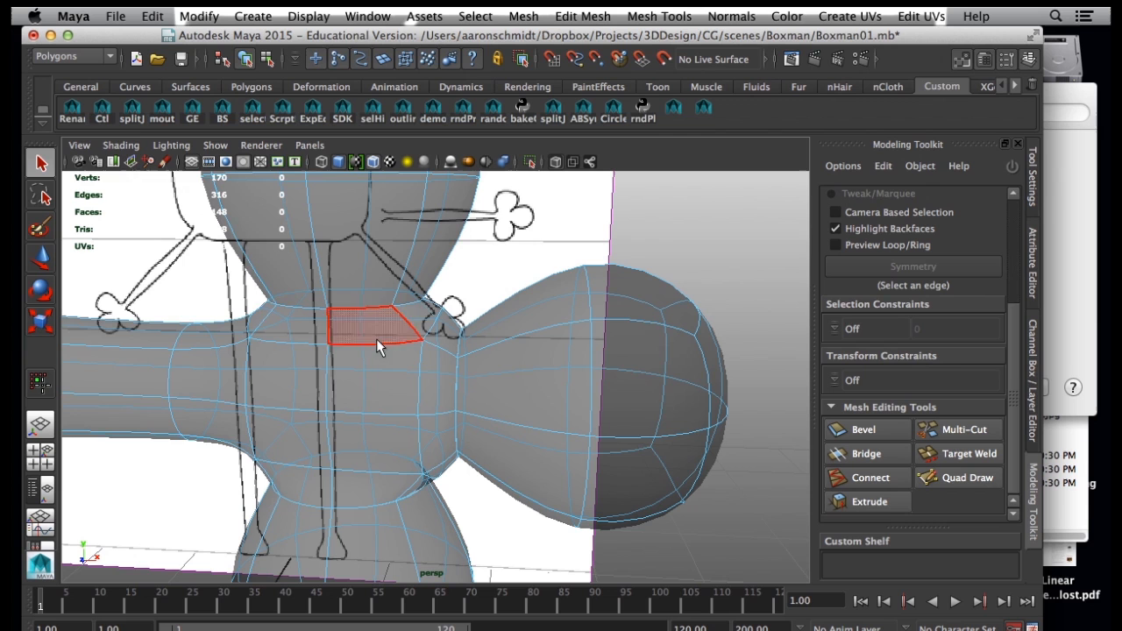
pyautogui.click(120, 146)
pyautogui.click(142, 320)
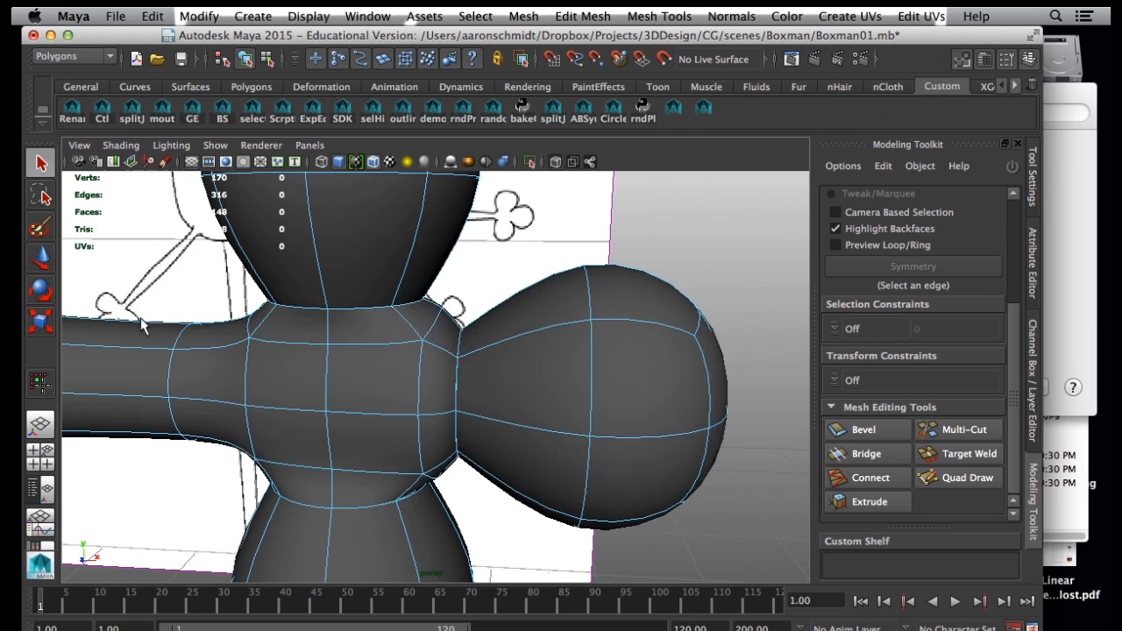
# Select all vertices around the palm and finger bases and merge them with Merge Components.
pyautogui.keyDown('alt'); pyautogui.moveTo(512, 375); pyautogui.dragTo(410, 380, button='right'); pyautogui.keyUp('alt')
pyautogui.keyDown('alt'); pyautogui.moveTo(410, 380); pyautogui.dragTo(440, 363); pyautogui.keyUp('alt')
pyautogui.moveTo(434, 364); pyautogui.dragTo(342, 308, button='right')
pyautogui.moveTo(333, 312); pyautogui.dragTo(476, 446)
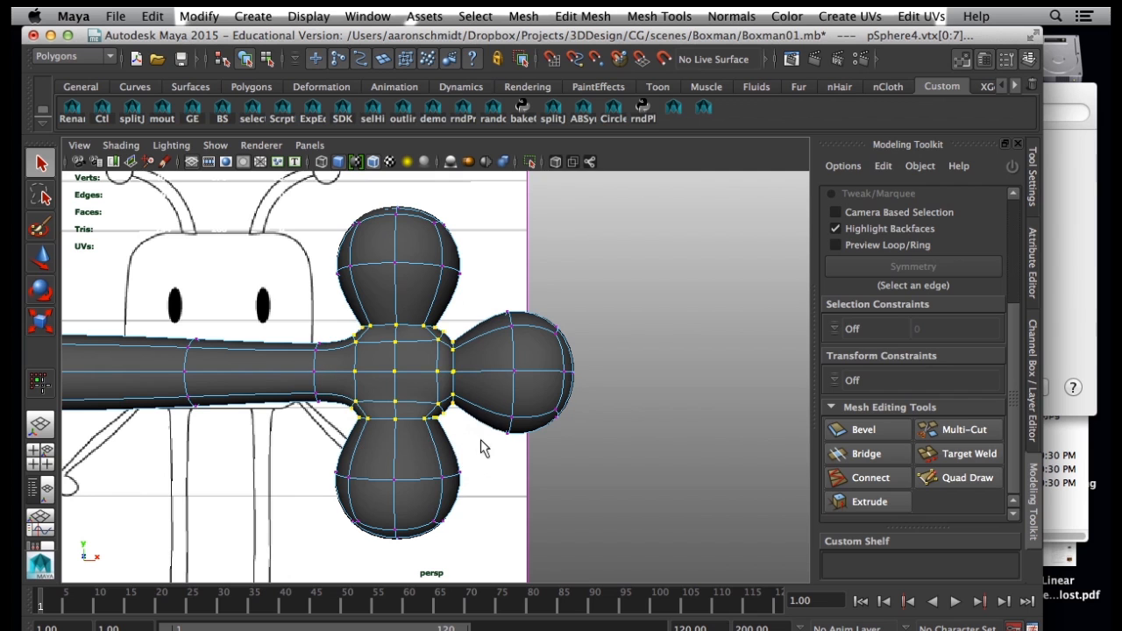
pyautogui.keyDown('alt'); pyautogui.moveTo(375, 254); pyautogui.dragTo(463, 328, button='middle'); pyautogui.keyUp('alt')
pyautogui.keyDown('alt'); pyautogui.moveTo(427, 309); pyautogui.dragTo(388, 272); pyautogui.keyUp('alt')
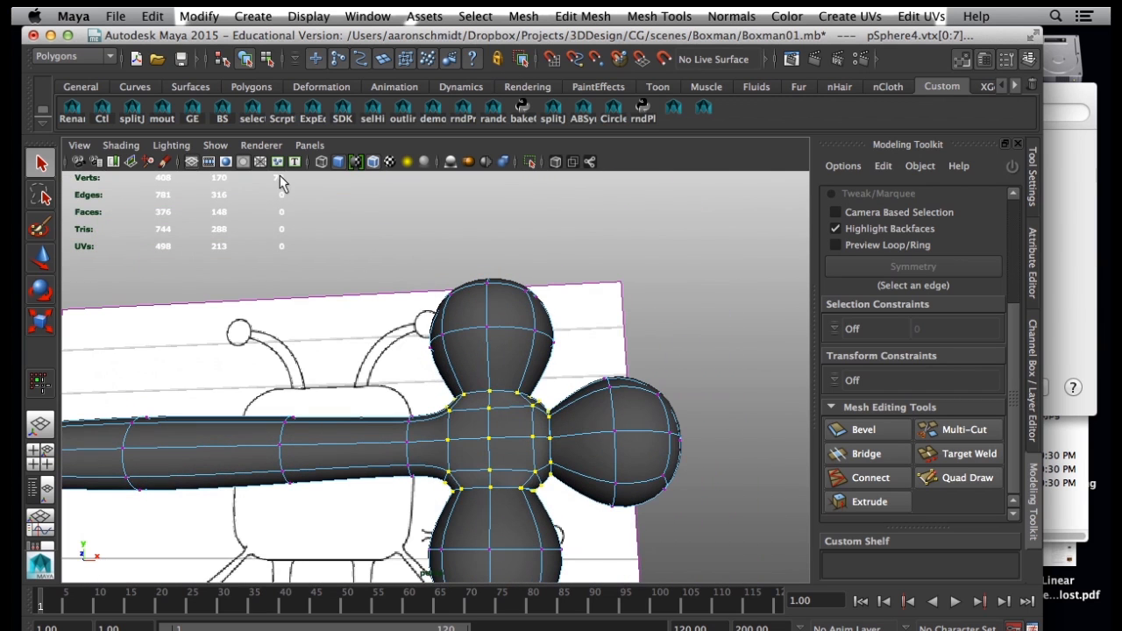
pyautogui.click(524, 16)
pyautogui.moveTo(571, 23)
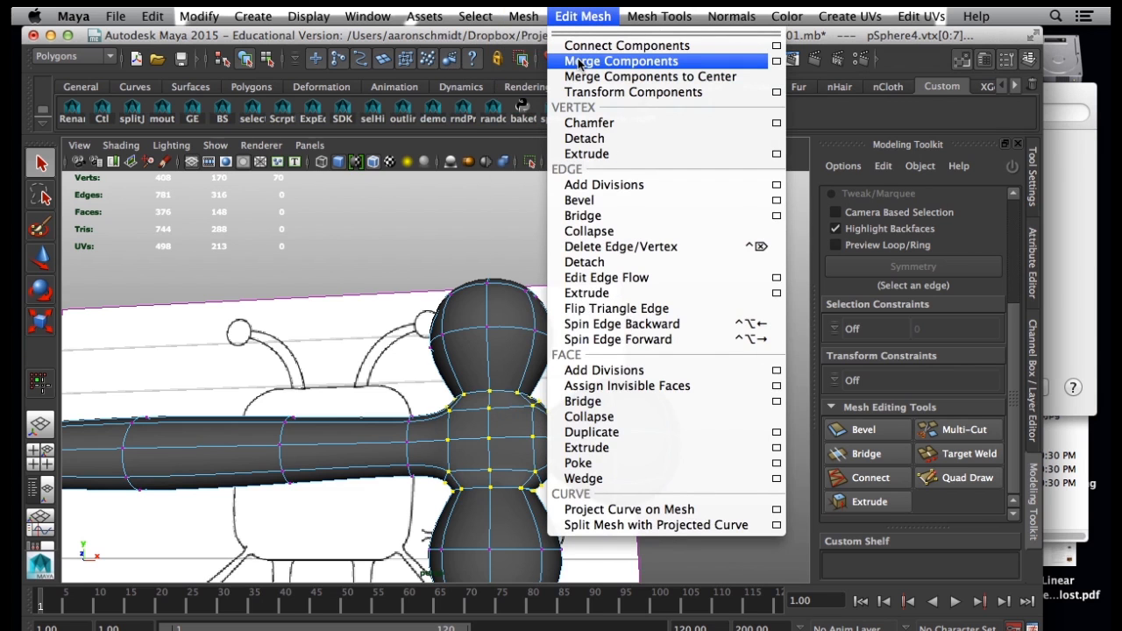
pyautogui.click(578, 62)
# Compare the palm joints before and after merging, and redo the vertex merge.
pyautogui.keyDown('alt'); pyautogui.moveTo(467, 397); pyautogui.dragTo(474, 441); pyautogui.keyUp('alt')
pyautogui.moveTo(531, 301)
pyautogui.mouseDown(button='right')
pyautogui.moveTo(594, 328)
pyautogui.moveTo(592, 275)
pyautogui.moveTo(570, 299)
pyautogui.moveTo(534, 303)
pyautogui.mouseUp(button='right')
pyautogui.moveTo(581, 494)
pyautogui.keyDown('alt'); pyautogui.mouseDown()
pyautogui.moveTo(581, 463)
pyautogui.moveTo(567, 519)
pyautogui.mouseUp(); pyautogui.keyUp('alt')
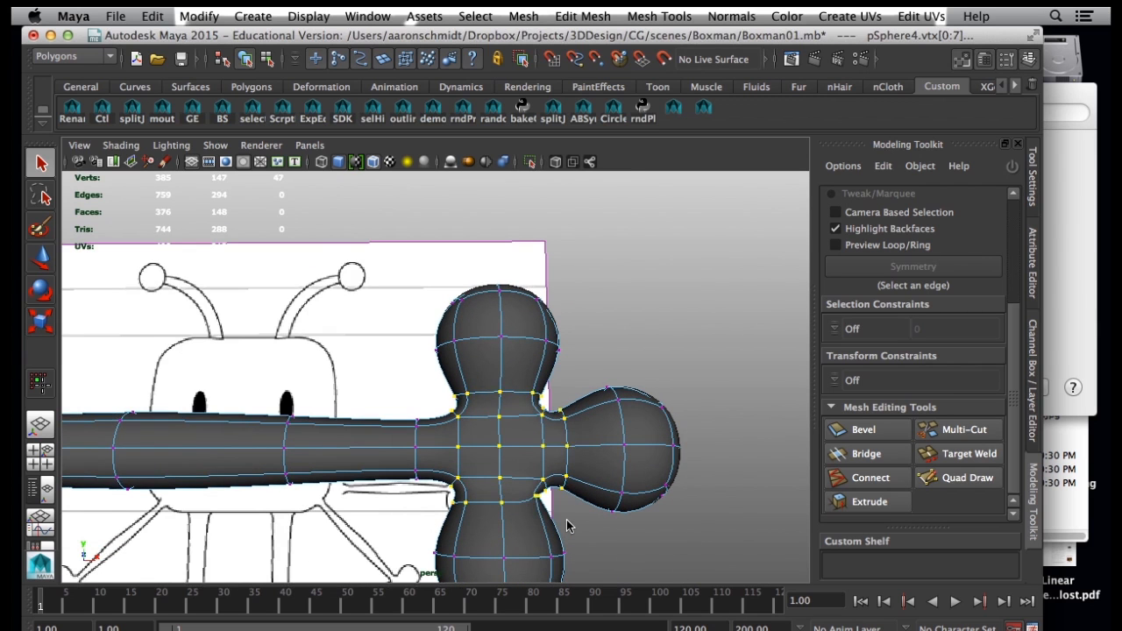
pyautogui.click(152, 15)
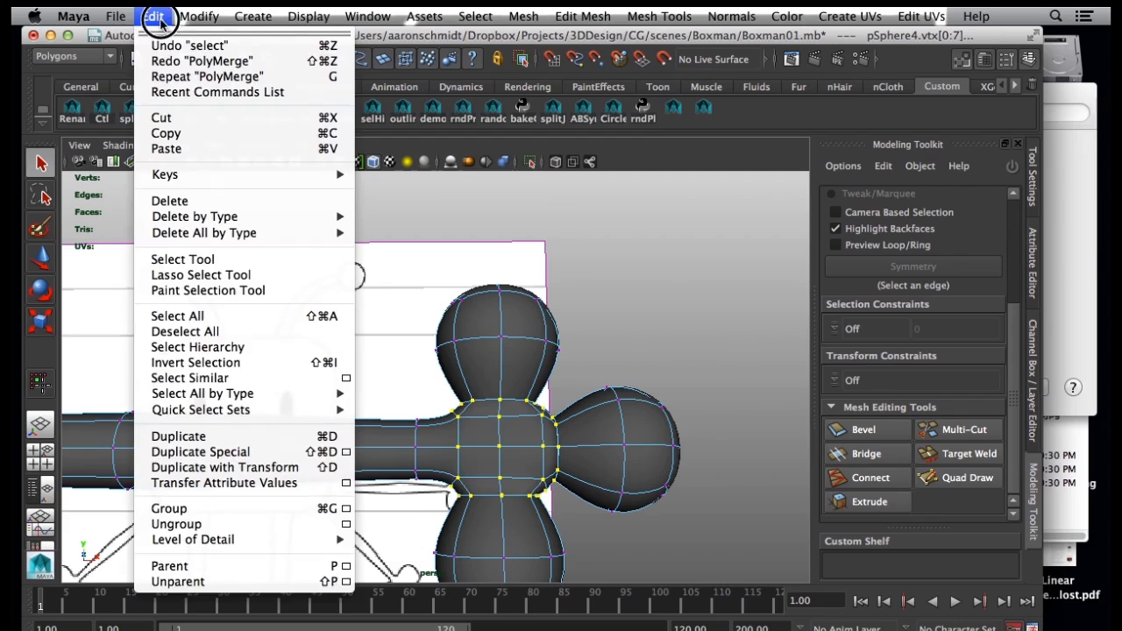
pyautogui.click(179, 61)
# Delete the cap faces closing the arm's shoulder end, with the mesh displayed as an unsmoothed wireframe.
pyautogui.moveTo(508, 300); pyautogui.dragTo(580, 280, button='right')
pyautogui.keyDown('alt'); pyautogui.moveTo(549, 401); pyautogui.dragTo(767, 400); pyautogui.keyUp('alt')
pyautogui.keyDown('alt'); pyautogui.moveTo(626, 438); pyautogui.dragTo(520, 467); pyautogui.keyUp('alt')
pyautogui.click(475, 415)
pyautogui.keyDown('alt'); pyautogui.moveTo(377, 445); pyautogui.dragTo(414, 440); pyautogui.keyUp('alt')
pyautogui.moveTo(332, 413); pyautogui.dragTo(319, 347, button='right')
pyautogui.moveTo(313, 420)
pyautogui.mouseDown()
pyautogui.moveTo(320, 442)
pyautogui.moveTo(298, 463)
pyautogui.mouseUp()
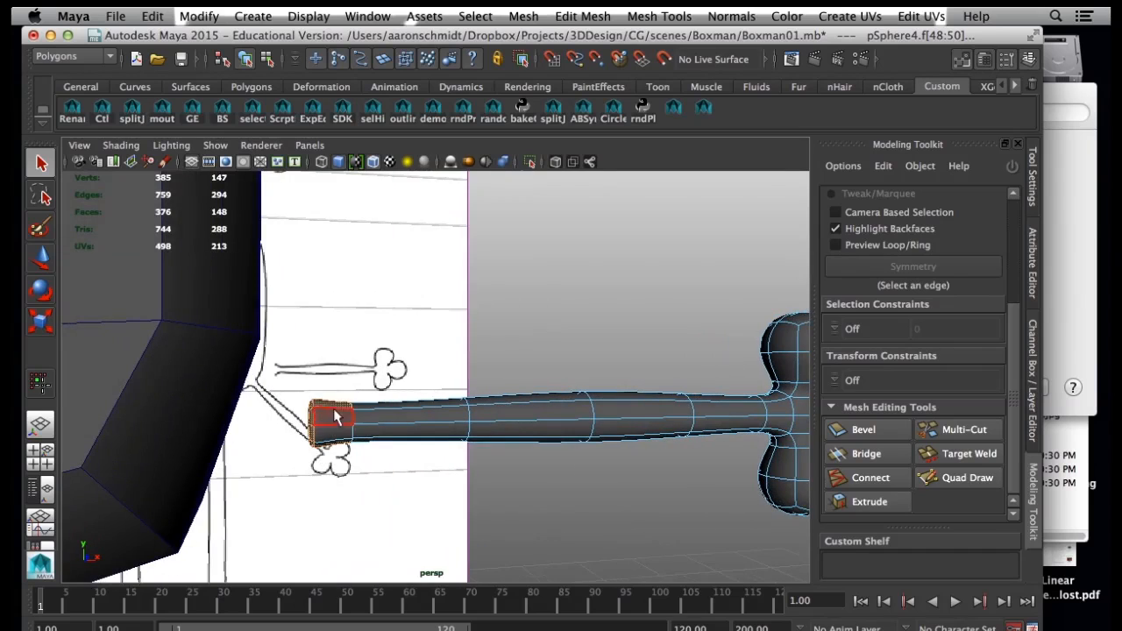
pyautogui.keyDown('ctrl'); pyautogui.moveTo(317, 361); pyautogui.dragTo(347, 463); pyautogui.keyUp('ctrl')
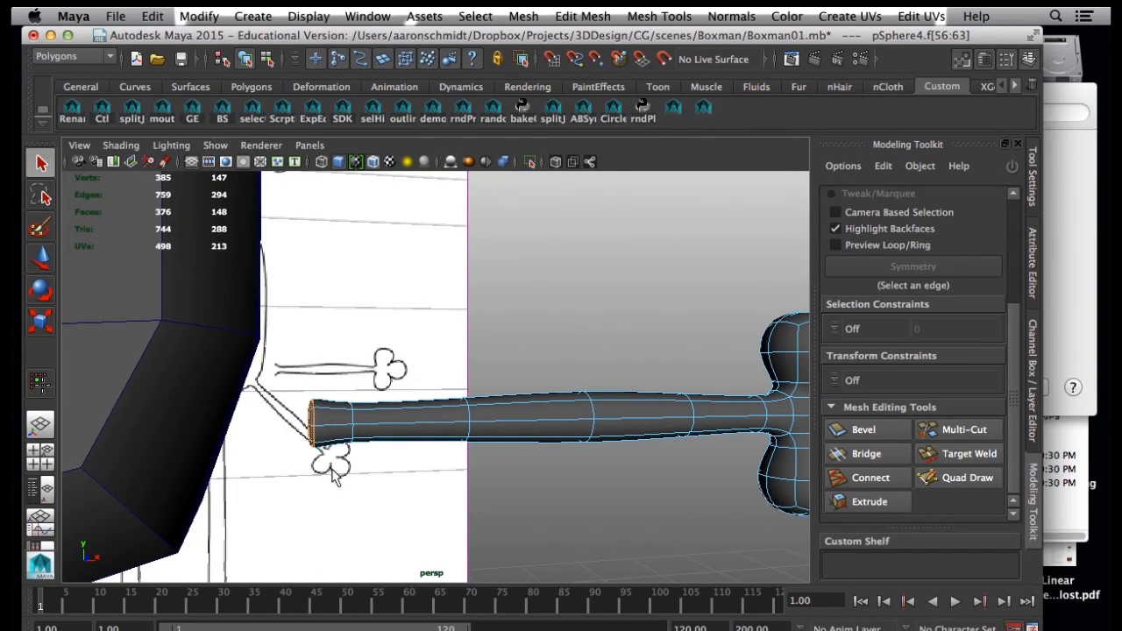
pyautogui.press('4')
pyautogui.press('1')
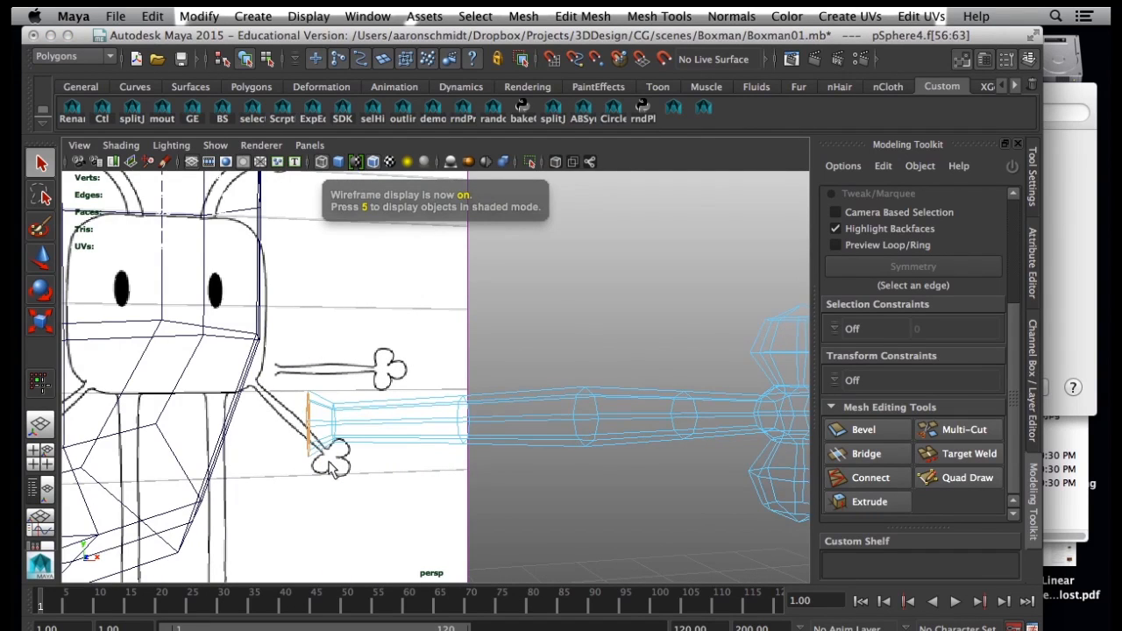
pyautogui.press('Delete')
# Return to shaded display and undo the deletion of the cap faces at the arm's shoulder end.
pyautogui.moveTo(336, 419)
pyautogui.mouseDown(button='right')
pyautogui.moveTo(451, 287)
pyautogui.moveTo(419, 281)
pyautogui.mouseUp(button='right')
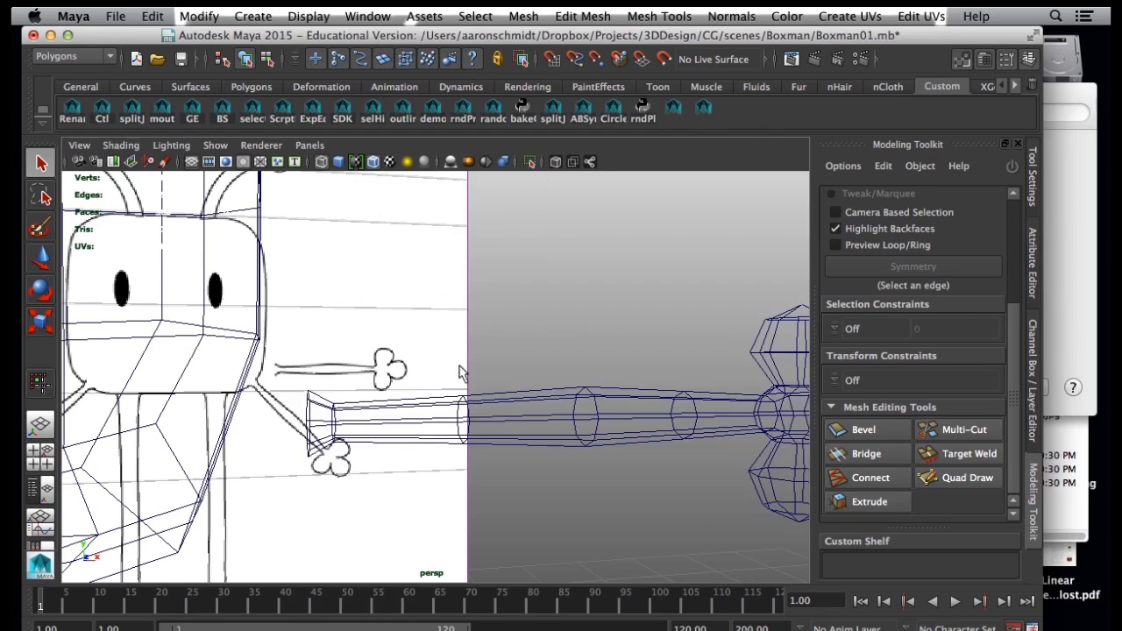
pyautogui.press('5')
pyautogui.keyDown('alt'); pyautogui.moveTo(437, 483); pyautogui.dragTo(368, 470, button='right'); pyautogui.keyUp('alt')
pyautogui.moveTo(368, 470)
pyautogui.keyDown('alt'); pyautogui.mouseDown()
pyautogui.moveTo(303, 460)
pyautogui.moveTo(353, 465)
pyautogui.mouseUp(); pyautogui.keyUp('alt')
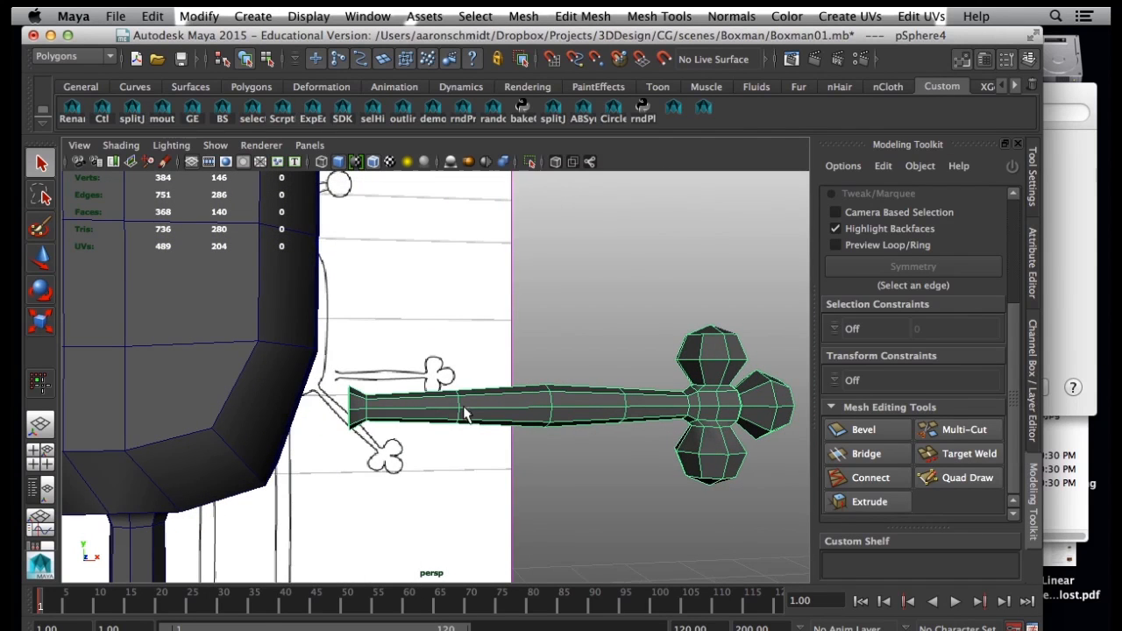
pyautogui.press('z')
pyautogui.press('z')
pyautogui.press('z')
pyautogui.press('z')
pyautogui.press('z')
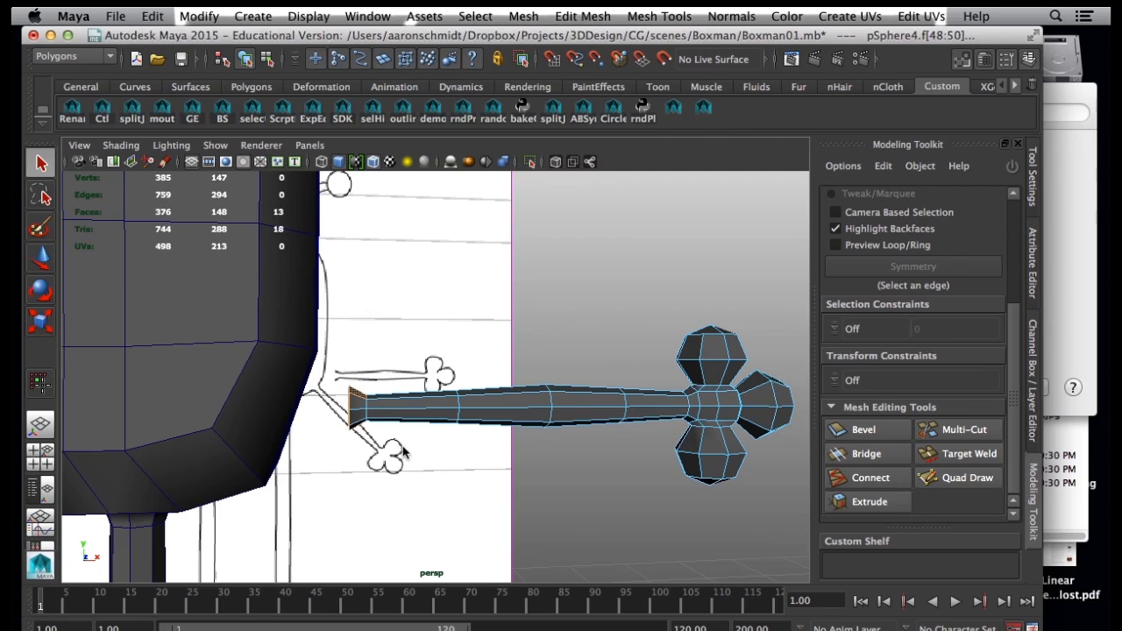
# Undo the last face selection and return the arm mesh to object mode.
pyautogui.press('z')
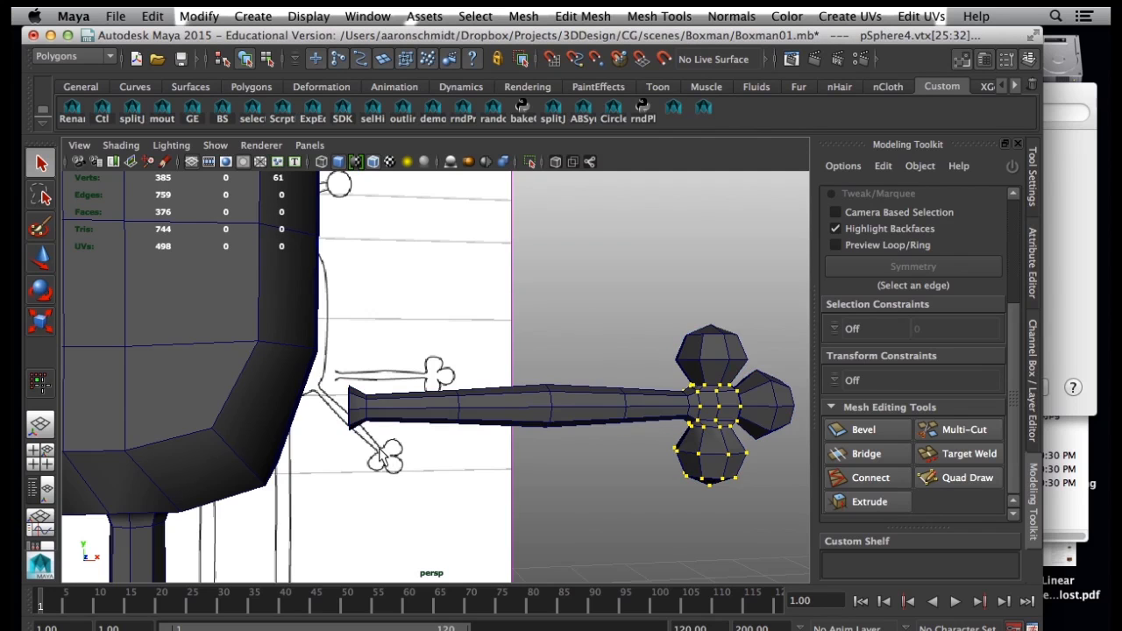
pyautogui.keyDown('alt'); pyautogui.moveTo(379, 449); pyautogui.dragTo(411, 436); pyautogui.keyUp('alt')
pyautogui.rightClick(382, 410)
pyautogui.click(383, 401)
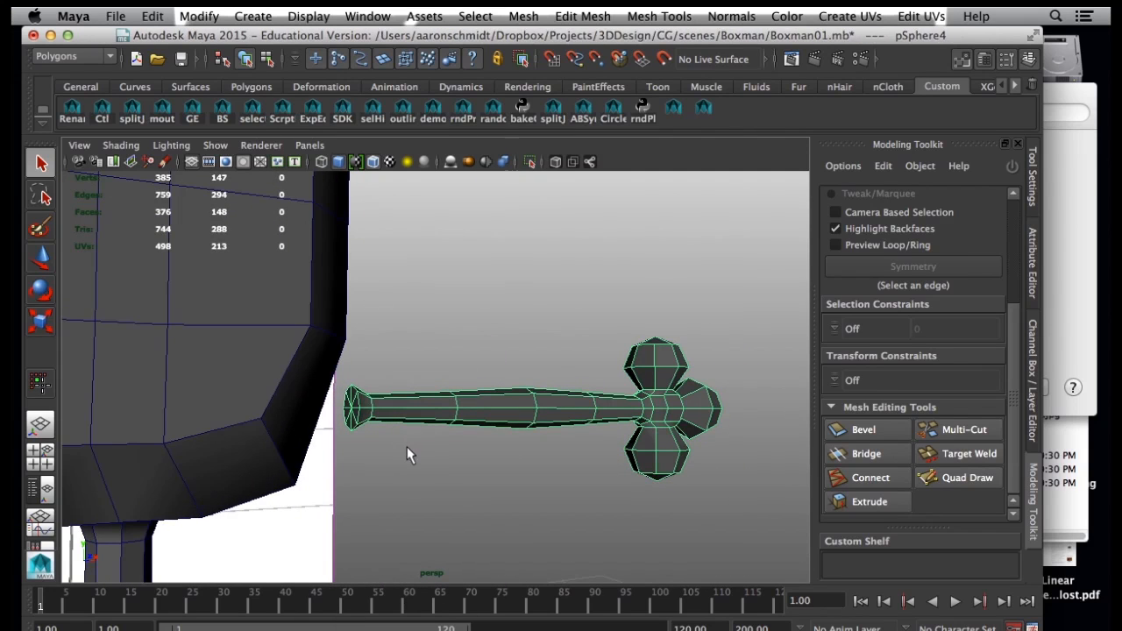
# Move the arm's pivot from the world origin to the centre vertex of its shoulder end.
pyautogui.press('w')
pyautogui.keyDown('alt'); pyautogui.moveTo(538, 456); pyautogui.dragTo(280, 443, button='right'); pyautogui.keyUp('alt')
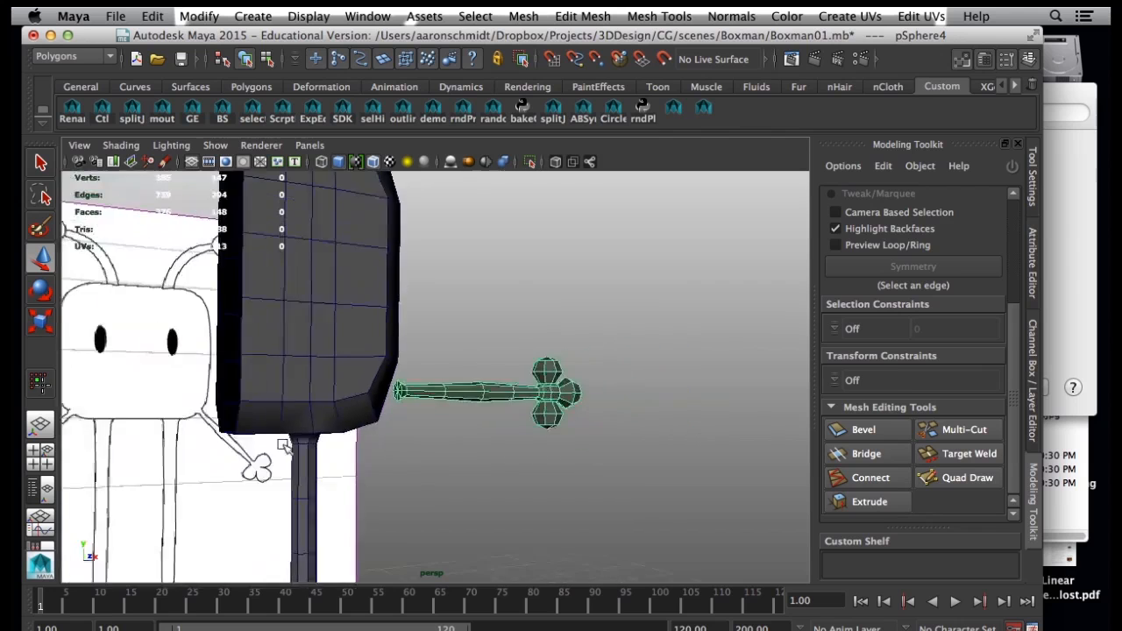
pyautogui.keyDown('alt'); pyautogui.moveTo(416, 489); pyautogui.dragTo(327, 487, button='right'); pyautogui.keyUp('alt')
pyautogui.keyDown('alt'); pyautogui.moveTo(331, 493); pyautogui.dragTo(338, 417); pyautogui.keyUp('alt')
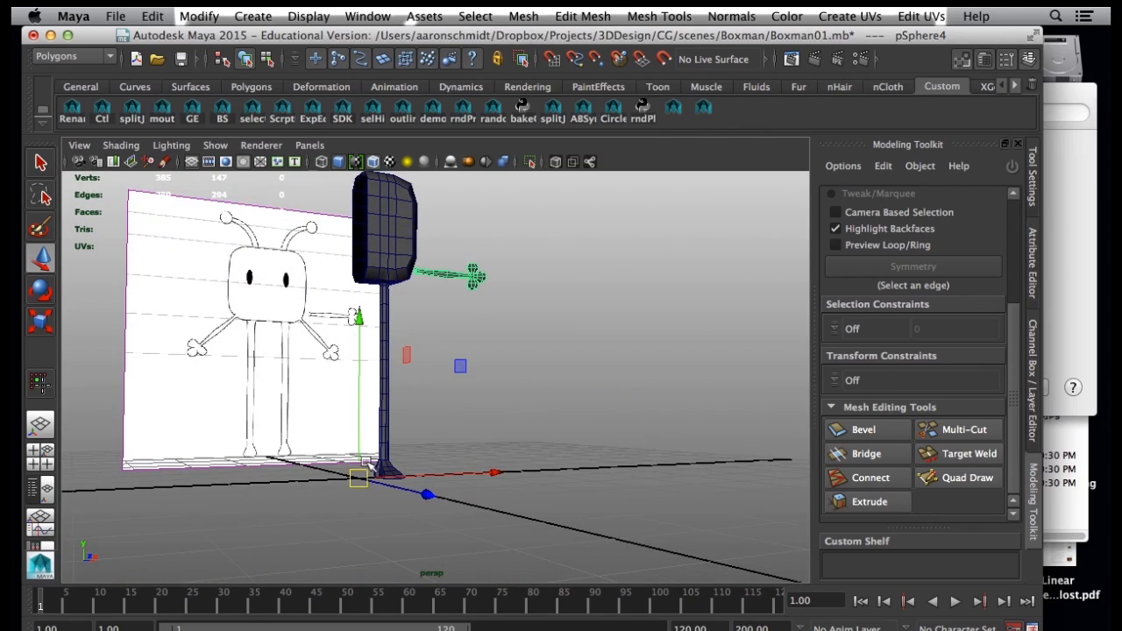
pyautogui.keyDown('alt'); pyautogui.moveTo(367, 463); pyautogui.dragTo(361, 445); pyautogui.keyUp('alt')
pyautogui.keyDown('alt'); pyautogui.moveTo(361, 445); pyautogui.dragTo(433, 523, button='right'); pyautogui.keyUp('alt')
pyautogui.keyDown('alt'); pyautogui.moveTo(432, 523); pyautogui.dragTo(418, 507); pyautogui.keyUp('alt')
pyautogui.moveTo(418, 508)
pyautogui.keyDown('alt'); pyautogui.mouseDown(button='middle')
pyautogui.moveTo(424, 437)
pyautogui.moveTo(418, 486)
pyautogui.mouseUp(button='middle'); pyautogui.keyUp('alt')
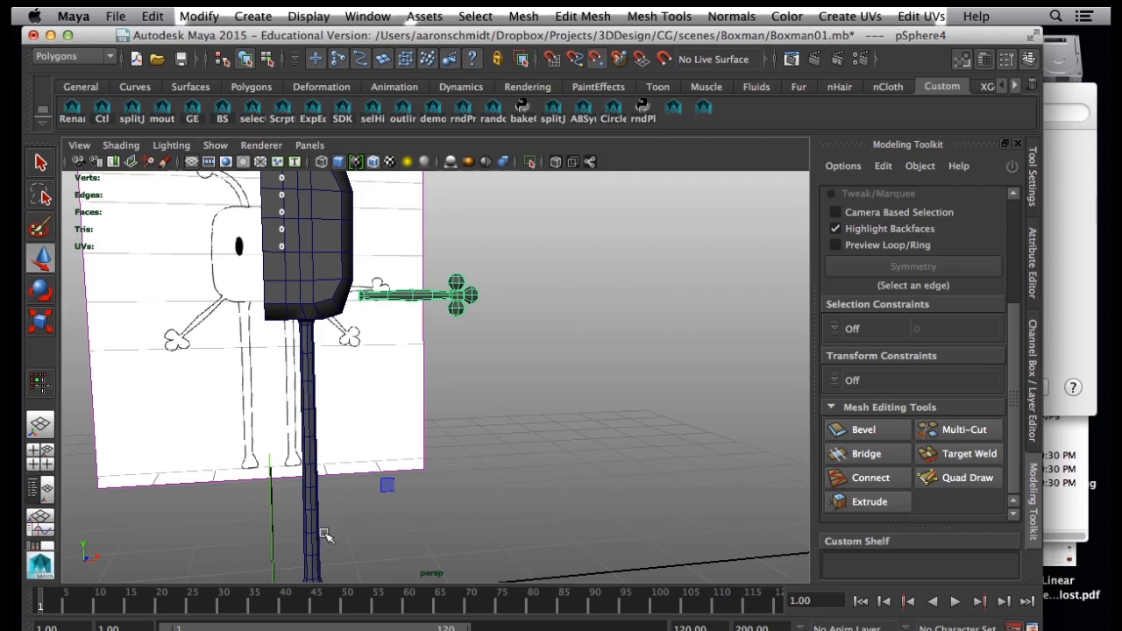
pyautogui.keyDown('alt'); pyautogui.moveTo(311, 532); pyautogui.dragTo(378, 260); pyautogui.keyUp('alt')
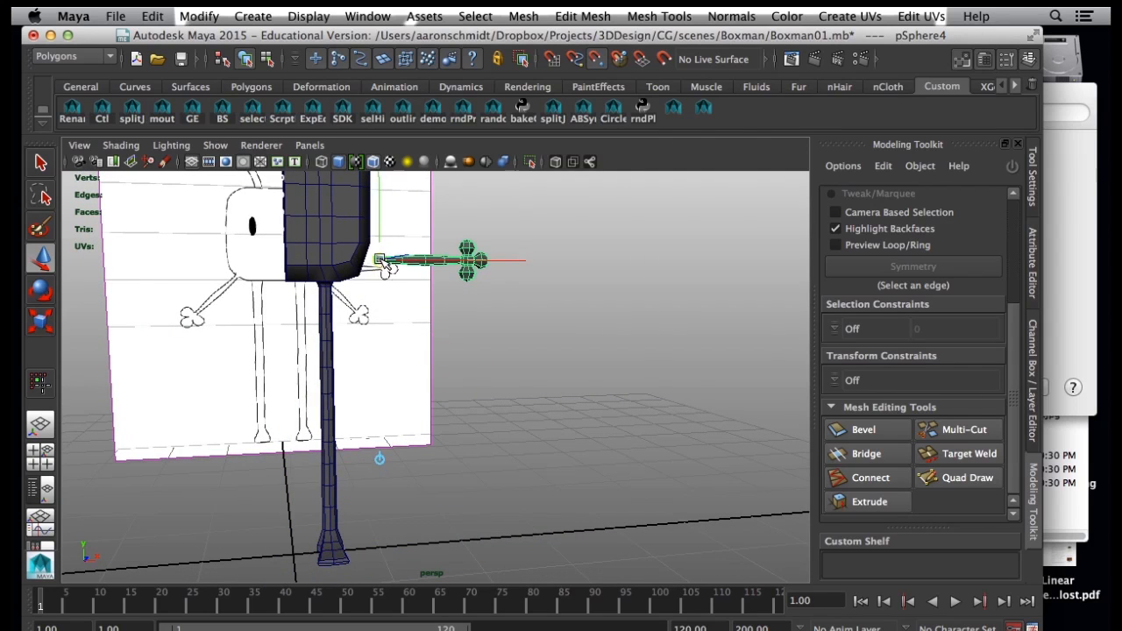
pyautogui.press('f')
pyautogui.keyDown('alt'); pyautogui.moveTo(449, 391); pyautogui.dragTo(451, 410); pyautogui.keyUp('alt')
pyautogui.moveTo(189, 411); pyautogui.dragTo(156, 416)
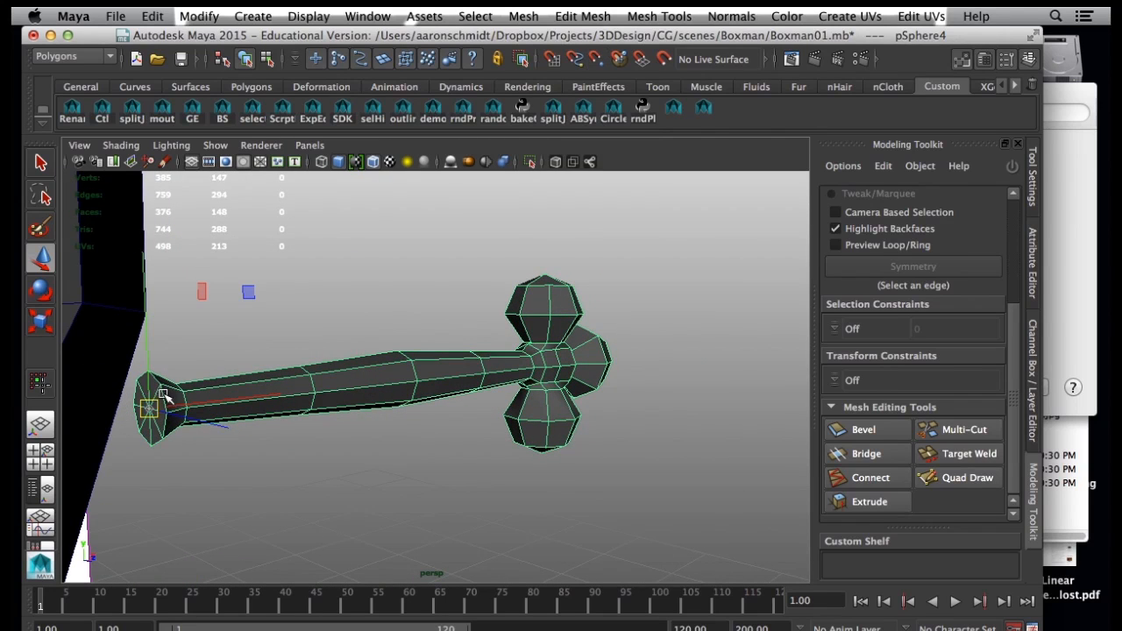
# Delete the cap faces closing the arm's shoulder end, keeping the flared ring, and reselect the arm as an object.
pyautogui.moveTo(217, 440)
pyautogui.keyDown('alt'); pyautogui.mouseDown()
pyautogui.moveTo(163, 438)
pyautogui.moveTo(211, 422)
pyautogui.mouseUp(); pyautogui.keyUp('alt')
pyautogui.moveTo(176, 366); pyautogui.dragTo(174, 342, button='right')
pyautogui.keyDown('alt'); pyautogui.moveTo(210, 357); pyautogui.dragTo(104, 324); pyautogui.keyUp('alt')
pyautogui.moveTo(125, 395); pyautogui.dragTo(144, 326)
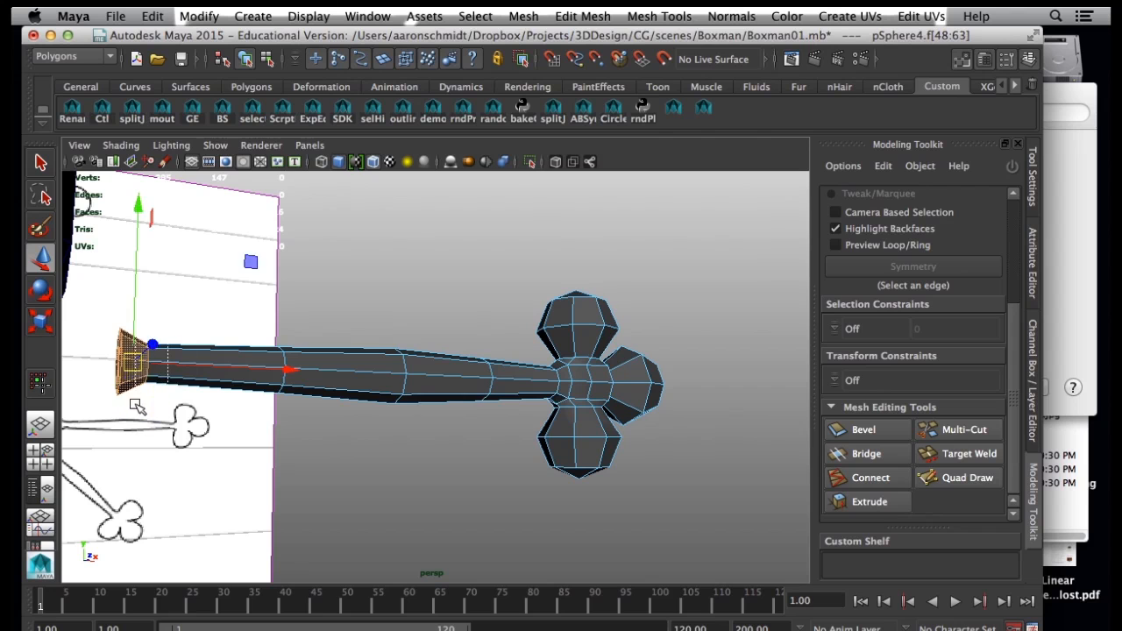
pyautogui.click(169, 326)
pyautogui.moveTo(172, 300); pyautogui.dragTo(243, 282, button='right')
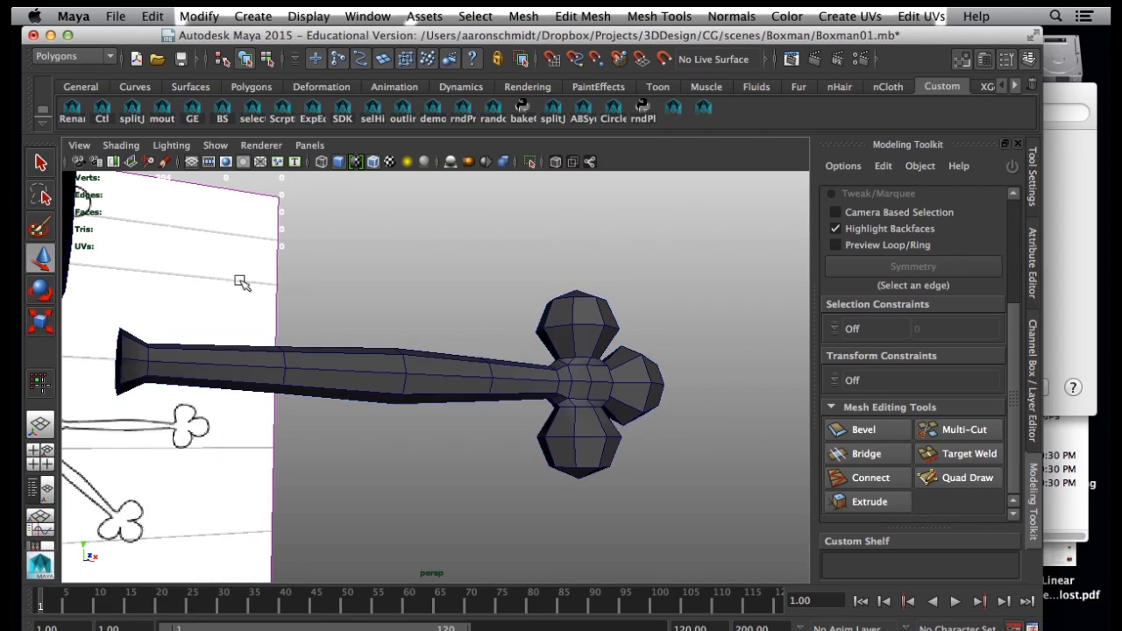
pyautogui.click(237, 368)
# Switch to the four-view layout and activate Rotate on the arm in the front view.
pyautogui.keyDown('alt'); pyautogui.moveTo(355, 437); pyautogui.dragTo(168, 430, button='right'); pyautogui.keyUp('alt')
pyautogui.keyDown('alt'); pyautogui.moveTo(168, 430); pyautogui.dragTo(150, 378); pyautogui.keyUp('alt')
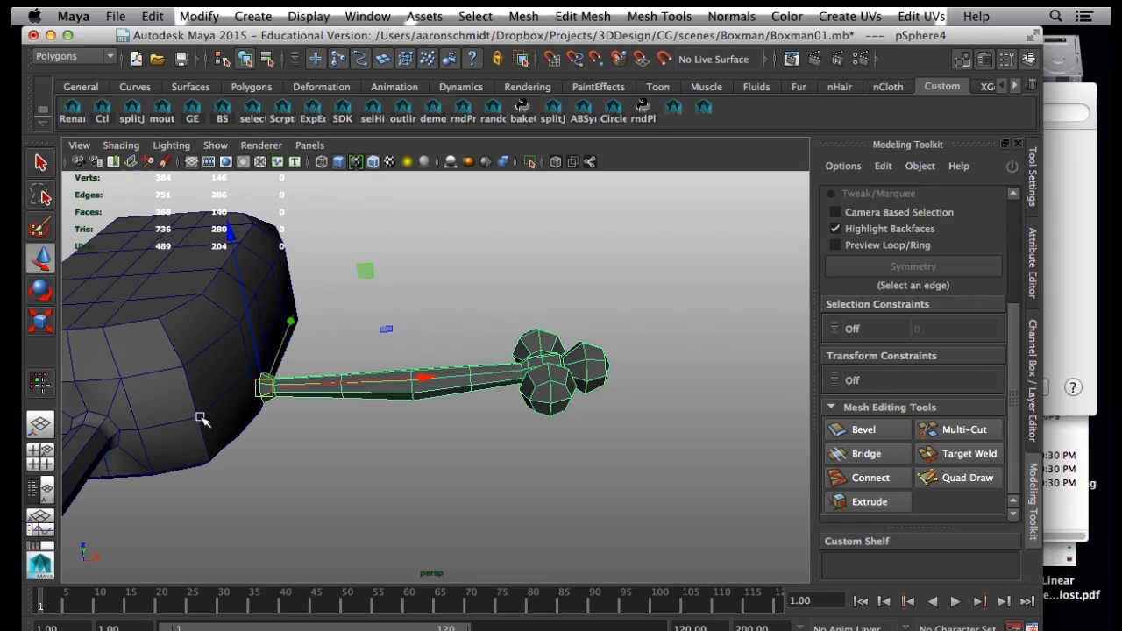
pyautogui.keyDown('alt'); pyautogui.moveTo(201, 419); pyautogui.dragTo(253, 483); pyautogui.keyUp('alt')
pyautogui.keyDown('alt'); pyautogui.moveTo(258, 353); pyautogui.dragTo(207, 466); pyautogui.keyUp('alt')
pyautogui.press('space')
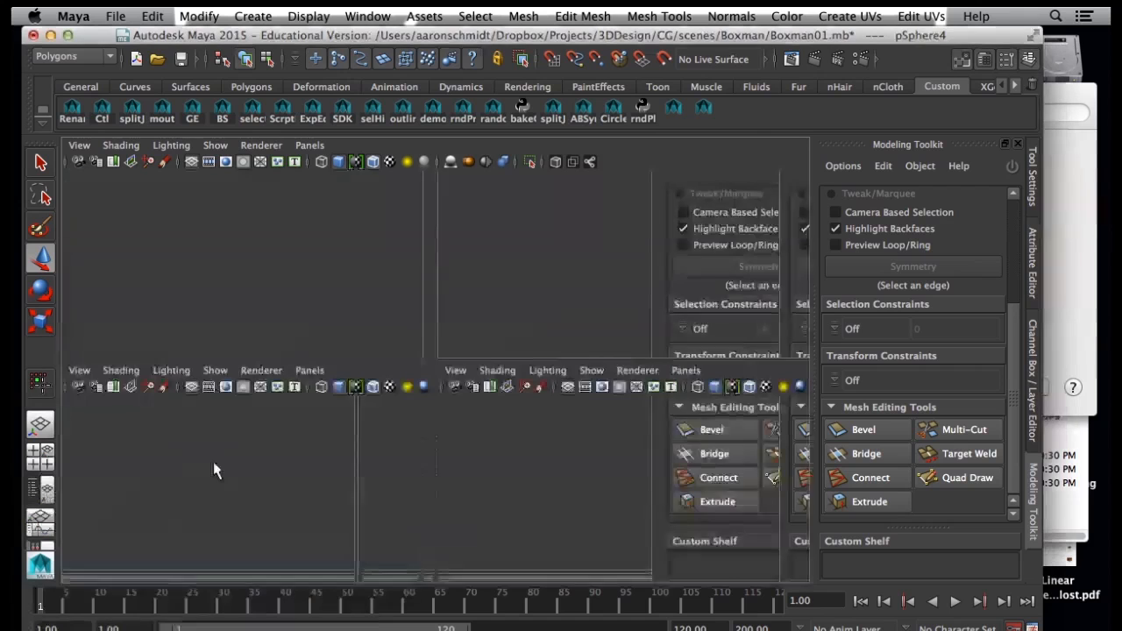
pyautogui.keyDown('alt'); pyautogui.moveTo(251, 471); pyautogui.dragTo(358, 491, button='right'); pyautogui.keyUp('alt')
pyautogui.press('e')
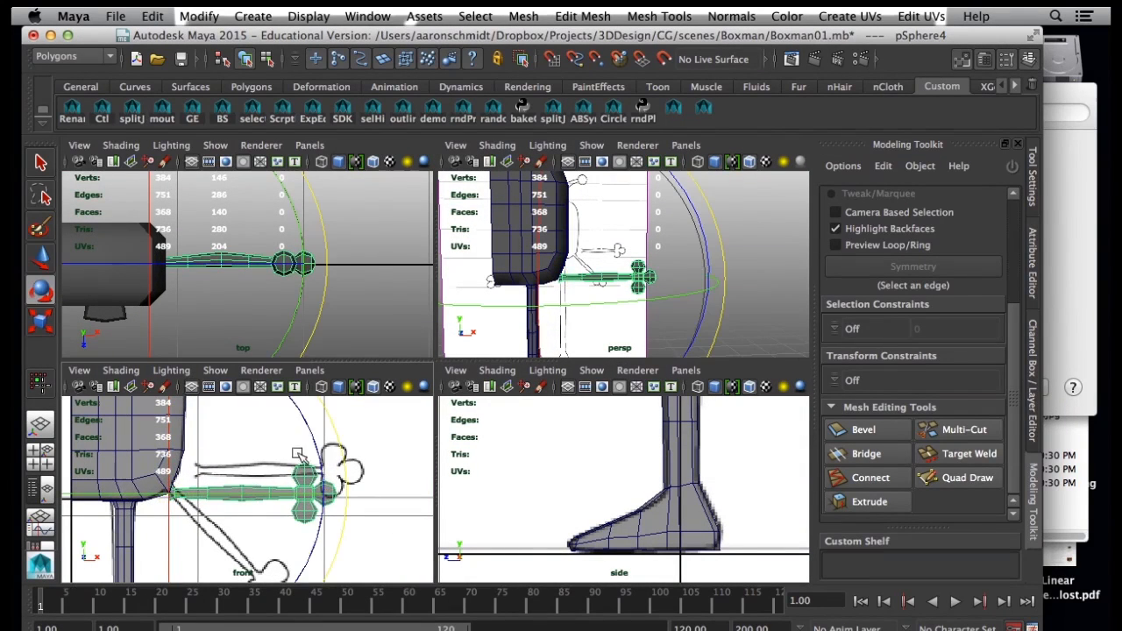
# Try rotating the arm down to the sketched lowered arm in the front view, and undo the rotation.
pyautogui.moveTo(318, 449)
pyautogui.mouseDown()
pyautogui.moveTo(321, 476)
pyautogui.moveTo(289, 547)
pyautogui.mouseUp()
pyautogui.keyDown('alt'); pyautogui.moveTo(259, 545); pyautogui.dragTo(273, 463, button='middle'); pyautogui.keyUp('alt')
pyautogui.keyDown('alt'); pyautogui.moveTo(274, 462); pyautogui.dragTo(309, 487, button='right'); pyautogui.keyUp('alt')
pyautogui.keyDown('alt'); pyautogui.moveTo(309, 487); pyautogui.dragTo(323, 535, button='middle'); pyautogui.keyUp('alt')
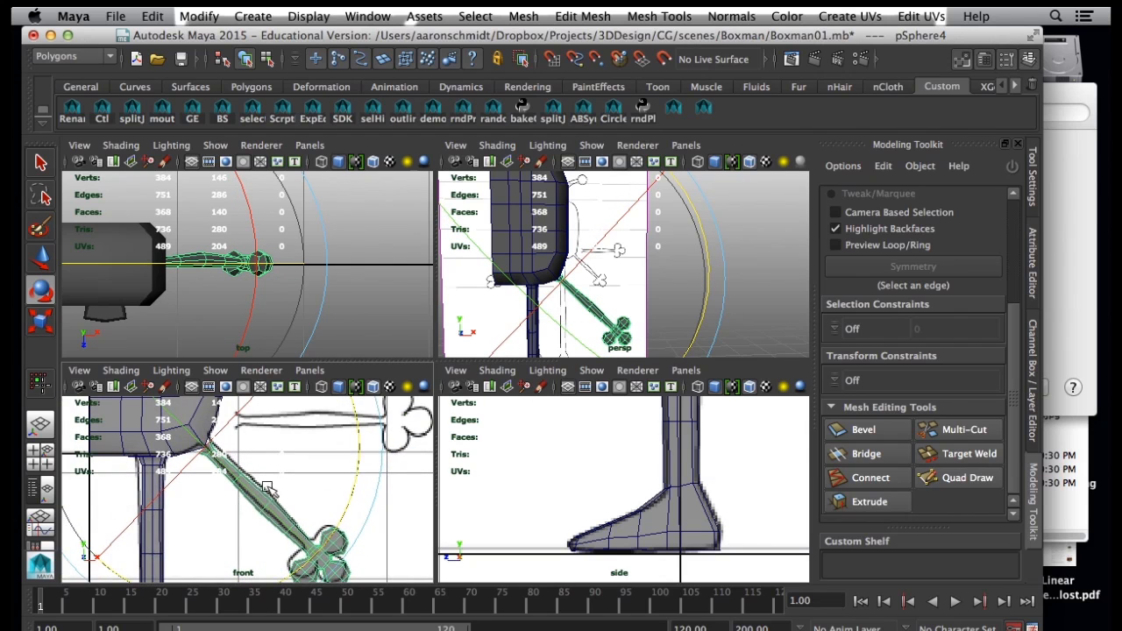
pyautogui.press('r')
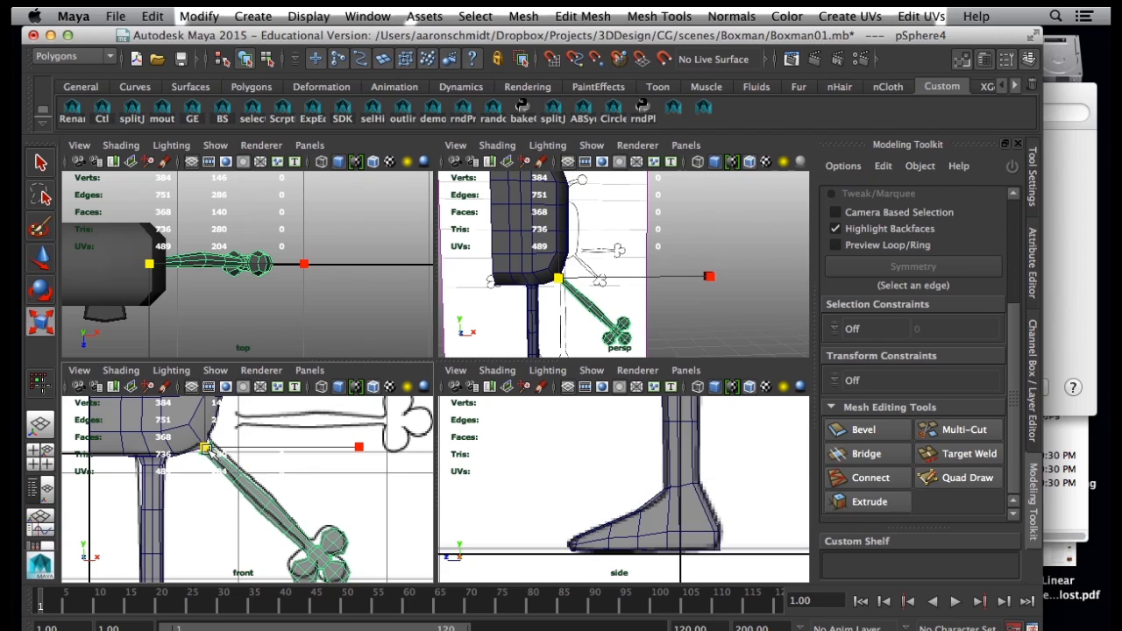
pyautogui.keyDown('alt'); pyautogui.moveTo(241, 478); pyautogui.dragTo(269, 480); pyautogui.keyUp('alt')
pyautogui.press('z')
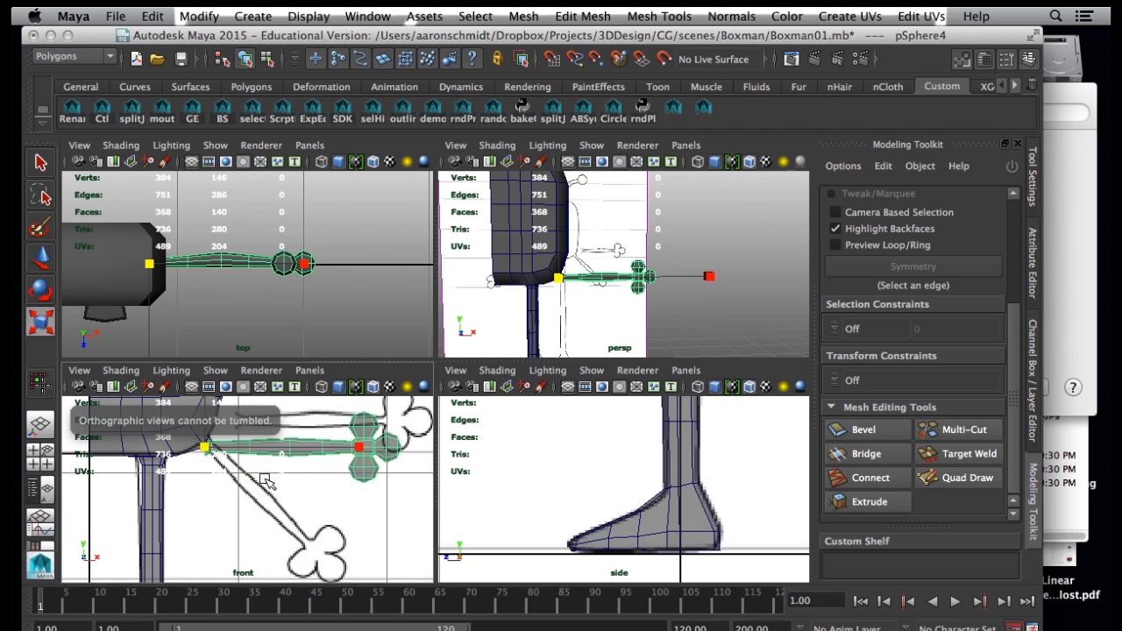
# Rotate the arm down about its shoulder in the front view to match the sketched lowered arm, and return to full perspective.
pyautogui.moveTo(358, 448)
pyautogui.mouseDown()
pyautogui.moveTo(359, 478)
pyautogui.moveTo(333, 544)
pyautogui.mouseUp()
pyautogui.press('e')
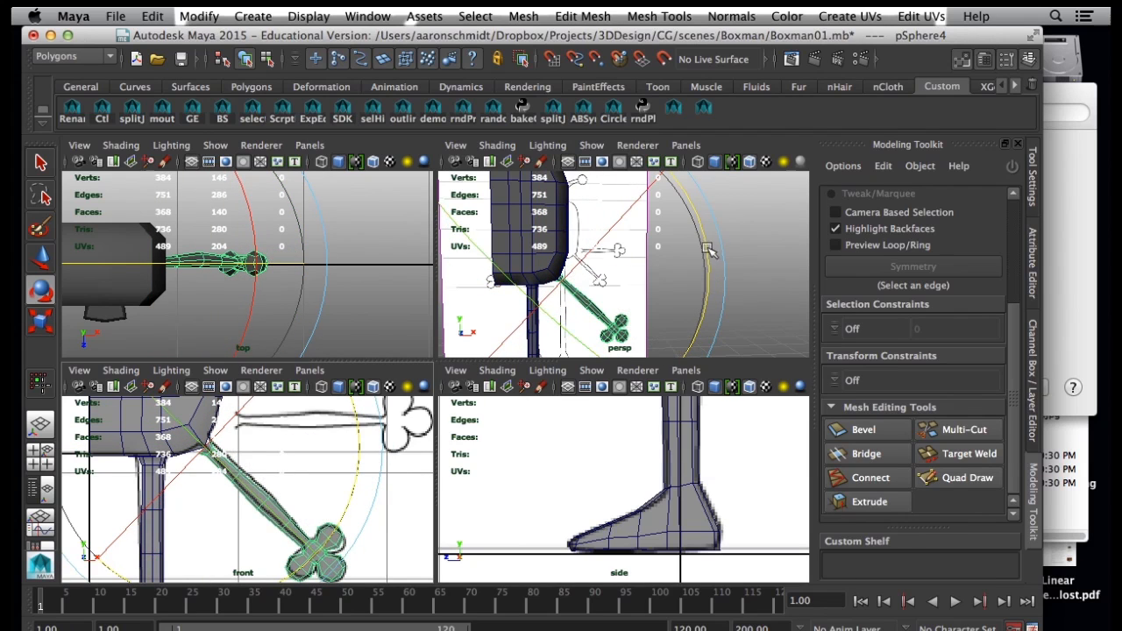
pyautogui.press('space')
pyautogui.moveTo(534, 301)
pyautogui.keyDown('alt'); pyautogui.mouseDown()
pyautogui.moveTo(351, 319)
pyautogui.moveTo(304, 336)
pyautogui.moveTo(358, 338)
pyautogui.moveTo(415, 415)
pyautogui.moveTo(426, 381)
pyautogui.moveTo(401, 376)
pyautogui.moveTo(493, 333)
pyautogui.moveTo(421, 313)
pyautogui.mouseUp(); pyautogui.keyUp('alt')
pyautogui.press('q')
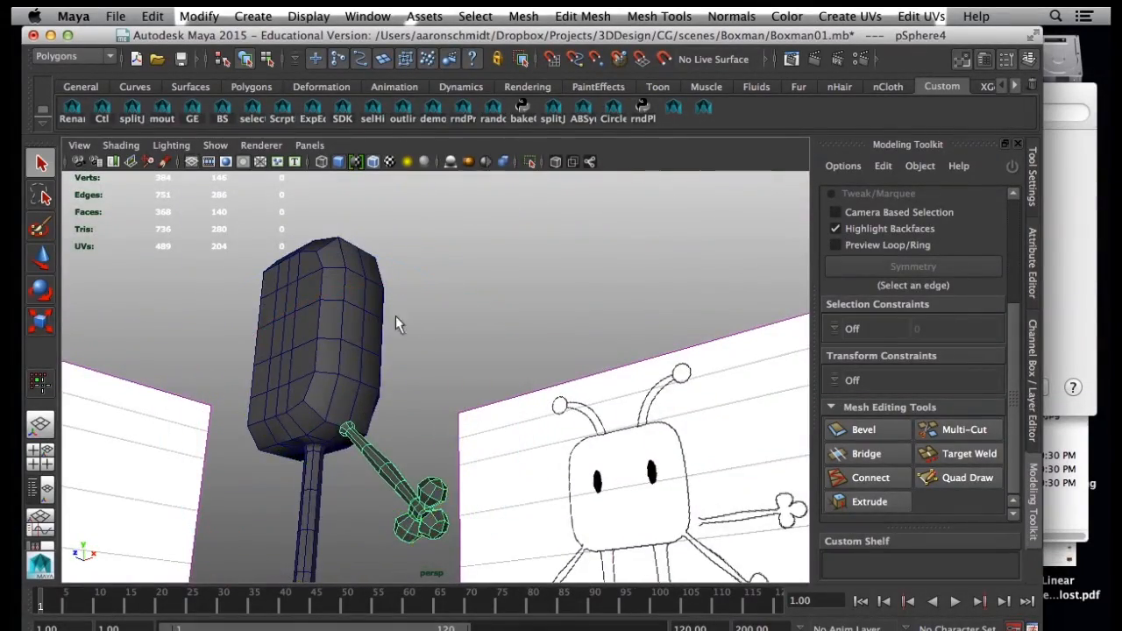
# Extrude the four body faces around the shoulder with an inward offset of about 4, keeping faces together.
pyautogui.click(369, 342)
pyautogui.keyDown('alt'); pyautogui.moveTo(412, 395); pyautogui.dragTo(467, 362, button='middle'); pyautogui.keyUp('alt')
pyautogui.keyDown('alt'); pyautogui.moveTo(468, 362); pyautogui.dragTo(629, 418, button='right'); pyautogui.keyUp('alt')
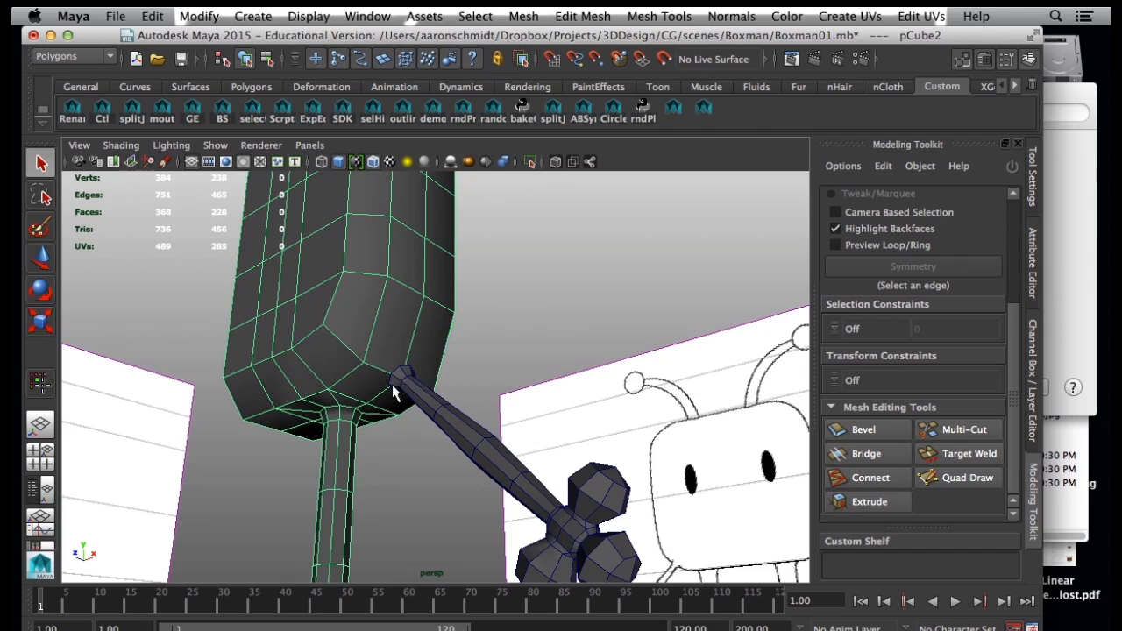
pyautogui.keyDown('alt'); pyautogui.moveTo(511, 452); pyautogui.dragTo(375, 333); pyautogui.keyUp('alt')
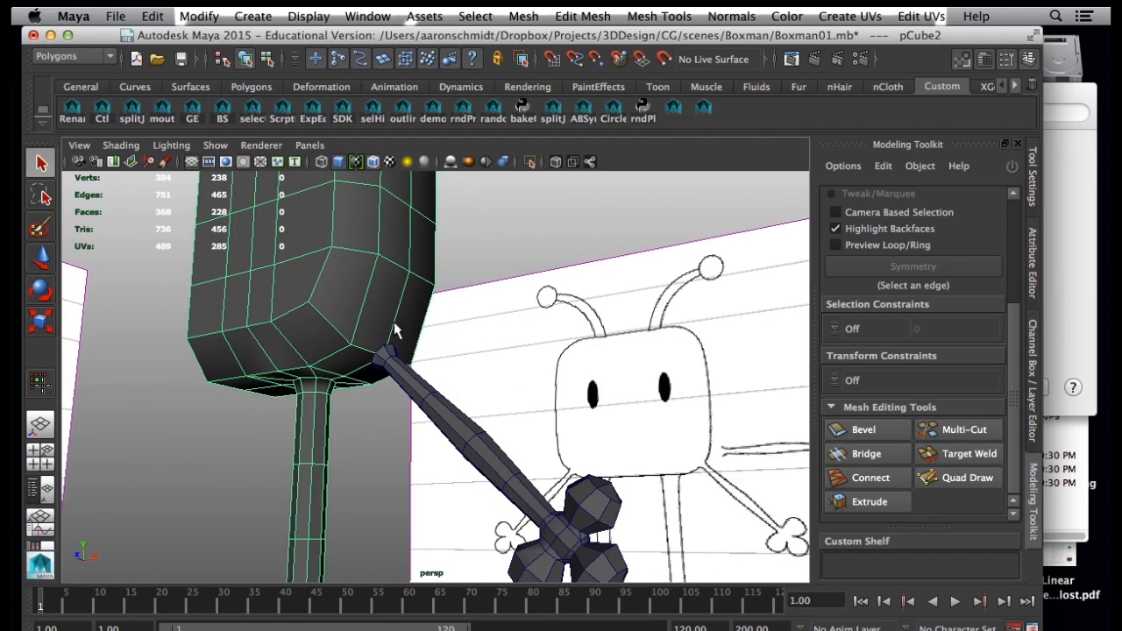
pyautogui.keyDown('alt'); pyautogui.moveTo(305, 387); pyautogui.dragTo(293, 413); pyautogui.keyUp('alt')
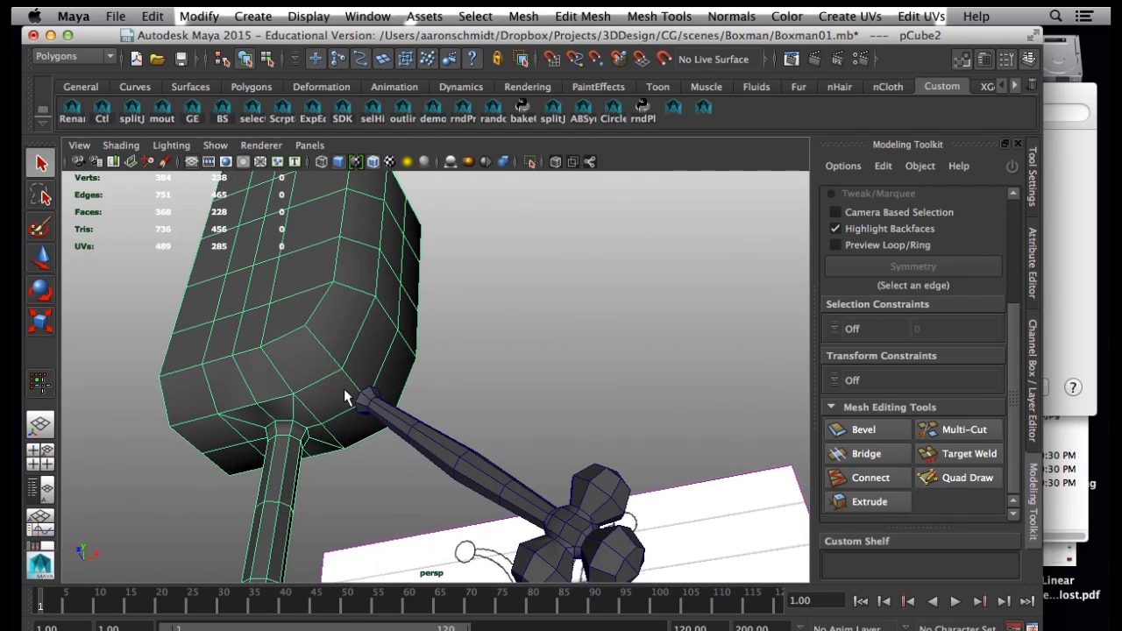
pyautogui.moveTo(363, 363); pyautogui.dragTo(368, 351, button='right')
pyautogui.click(369, 354)
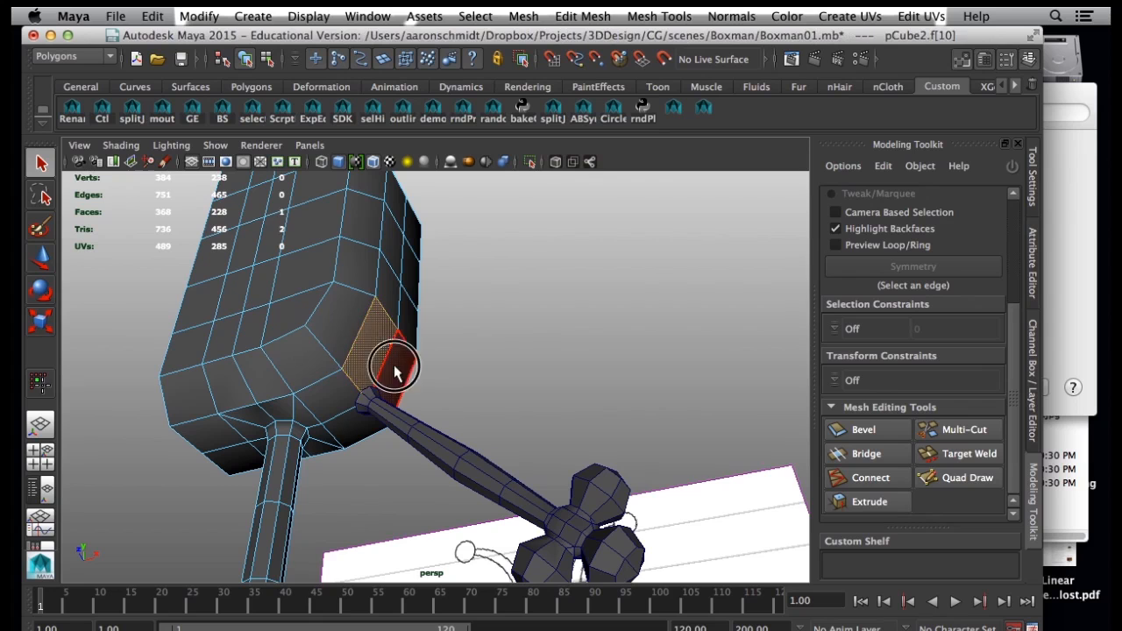
pyautogui.keyDown('shift'); pyautogui.click(395, 367); pyautogui.keyUp('shift')
pyautogui.keyDown('shift'); pyautogui.click(333, 402); pyautogui.keyUp('shift')
pyautogui.click(863, 502)
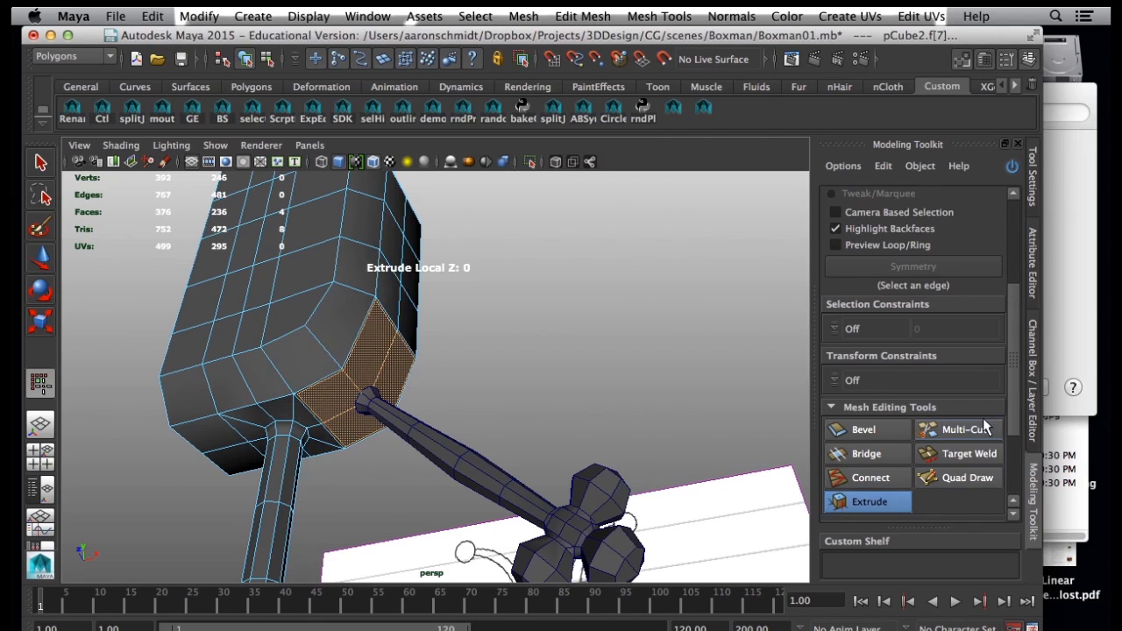
pyautogui.click(863, 463)
pyautogui.moveTo(486, 451); pyautogui.dragTo(759, 367)
pyautogui.moveTo(389, 391); pyautogui.dragTo(598, 380)
pyautogui.moveTo(531, 375)
pyautogui.mouseDown()
pyautogui.moveTo(517, 394)
pyautogui.moveTo(542, 391)
pyautogui.mouseUp()
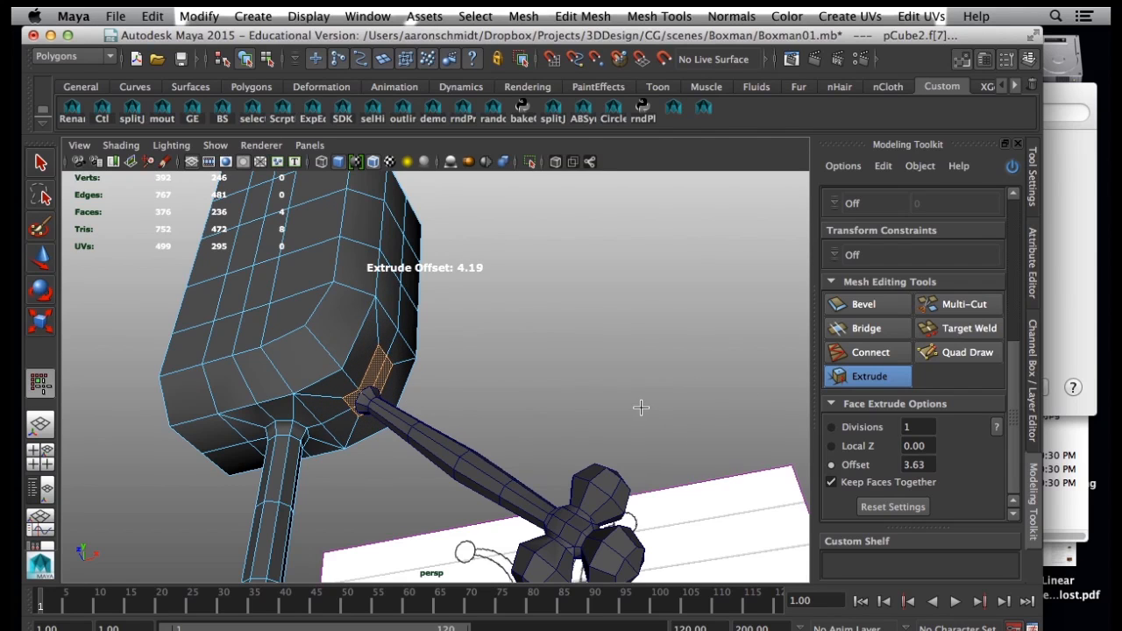
# Delete the four inset body faces behind the shoulder to open a hole for the arm.
pyautogui.keyDown('alt'); pyautogui.moveTo(366, 409); pyautogui.dragTo(244, 440); pyautogui.keyUp('alt')
pyautogui.keyDown('alt'); pyautogui.moveTo(246, 435); pyautogui.dragTo(486, 377, button='right'); pyautogui.keyUp('alt')
pyautogui.keyDown('alt'); pyautogui.moveTo(486, 377); pyautogui.dragTo(372, 390); pyautogui.keyUp('alt')
pyautogui.press('w')
pyautogui.moveTo(384, 300); pyautogui.dragTo(372, 343, button='right')
pyautogui.click(355, 407)
pyautogui.click(401, 354)
pyautogui.keyDown('shift'); pyautogui.click(399, 381); pyautogui.keyUp('shift')
pyautogui.keyDown('alt'); pyautogui.moveTo(394, 394); pyautogui.dragTo(395, 378); pyautogui.keyUp('alt')
pyautogui.keyDown('shift'); pyautogui.click(311, 519); pyautogui.keyUp('shift')
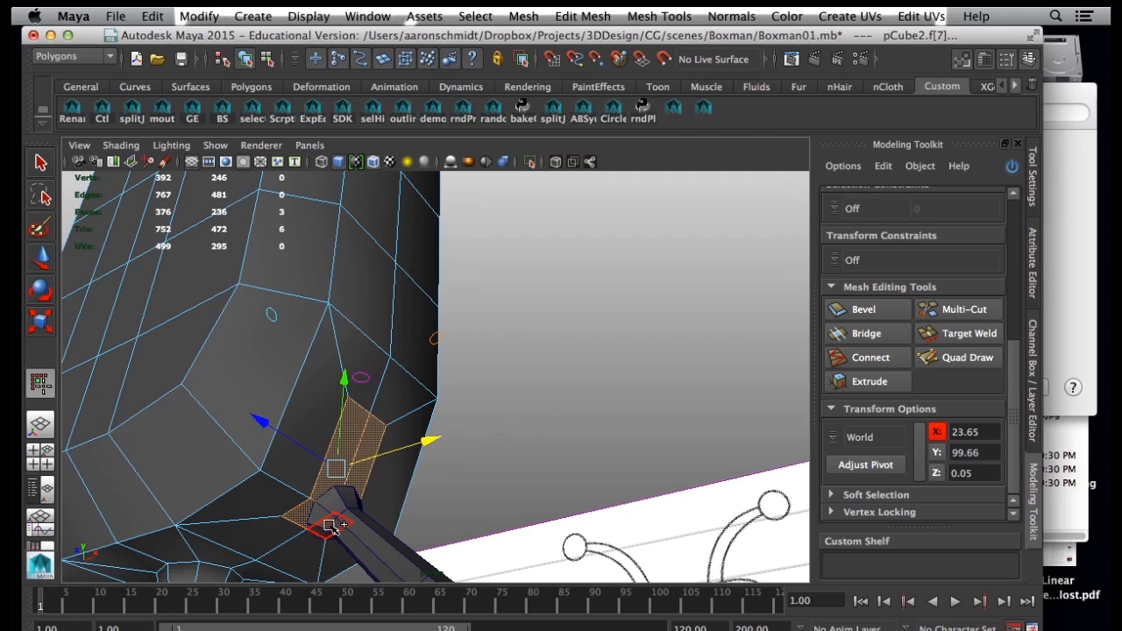
pyautogui.press('4')
pyautogui.press('5')
pyautogui.press('Delete')
# Snap the vertices on the front side of the body's shoulder hole to the matching vertices of the arm's open end.
pyautogui.moveTo(306, 298); pyautogui.dragTo(230, 301, button='right')
pyautogui.click(307, 497)
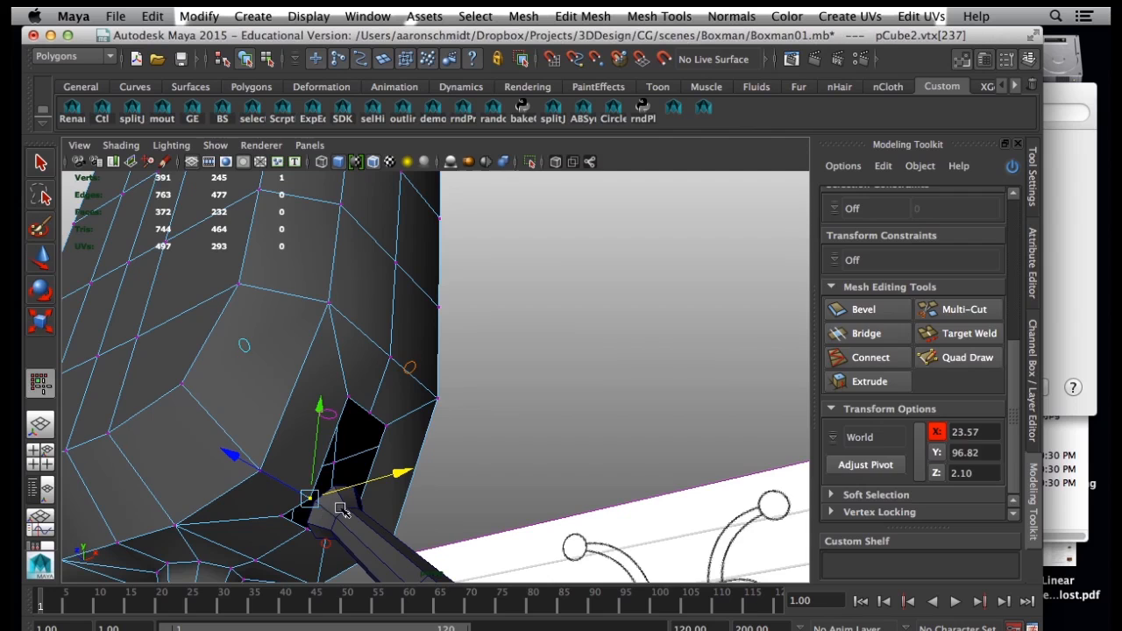
pyautogui.press('w')
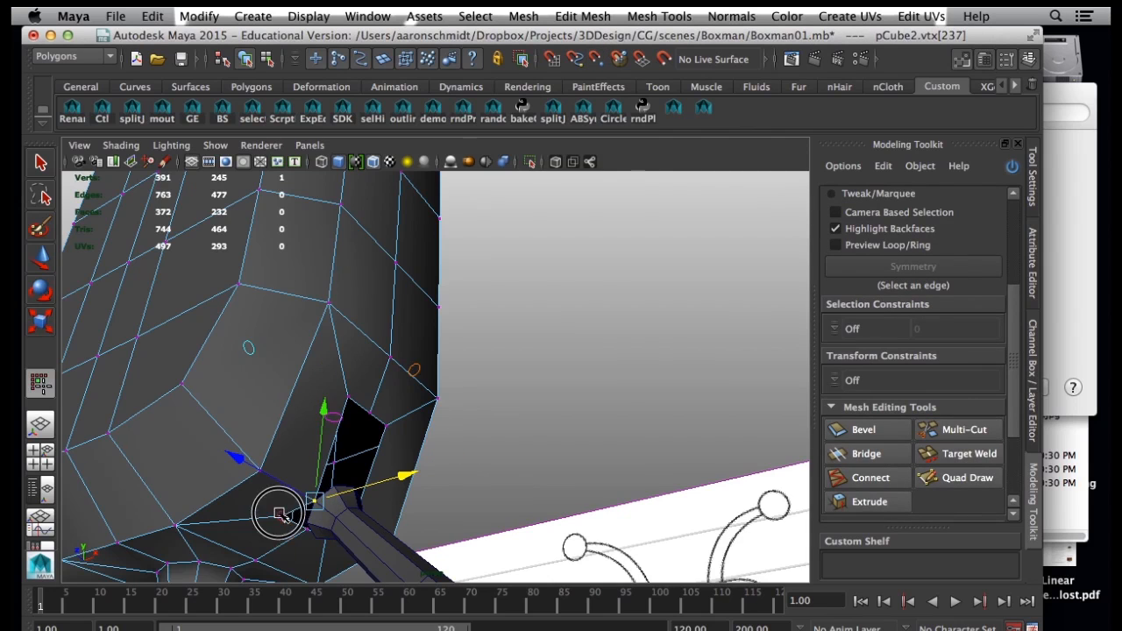
pyautogui.click(280, 517)
pyautogui.click(279, 515)
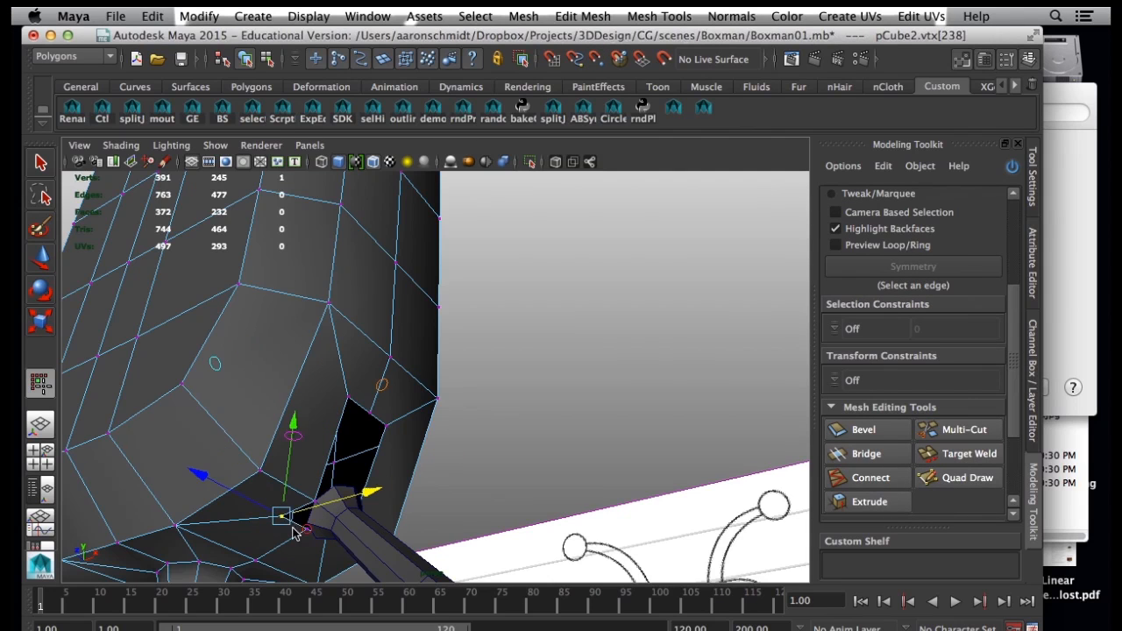
pyautogui.press('v')
pyautogui.moveTo(281, 517); pyautogui.dragTo(266, 458)
pyautogui.click(255, 463)
pyautogui.press('v')
# Snap the lower and rear vertices of the body's shoulder hole to the nearest vertices of the arm's open end.
pyautogui.click(276, 492)
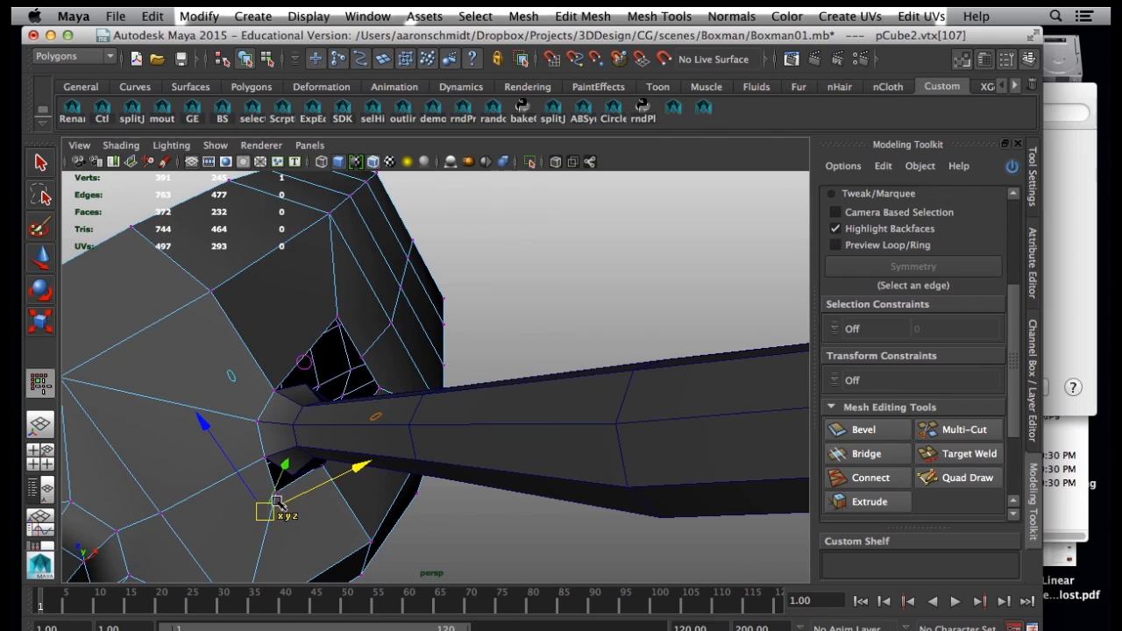
pyautogui.click(285, 488)
pyautogui.press('v')
pyautogui.moveTo(277, 492); pyautogui.dragTo(283, 486)
pyautogui.keyDown('alt'); pyautogui.moveTo(374, 452); pyautogui.dragTo(158, 482); pyautogui.keyUp('alt')
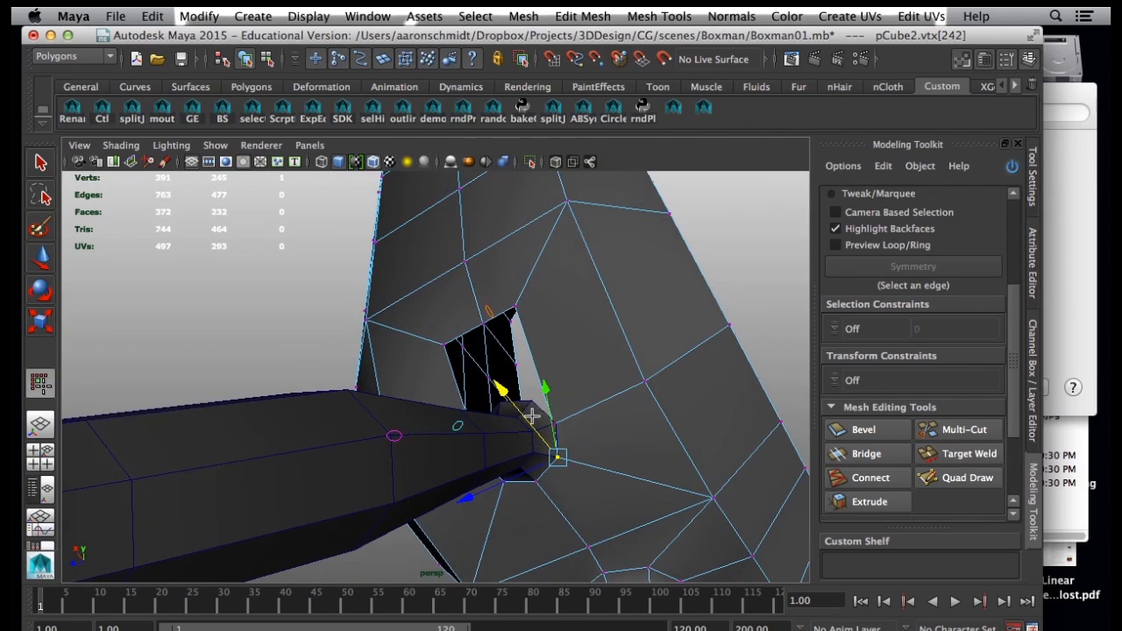
pyautogui.click(553, 424)
pyautogui.press('v')
pyautogui.moveTo(558, 426); pyautogui.dragTo(557, 421)
# Snap the remaining upper vertices of the body's shoulder hole to the arm's open end.
pyautogui.moveTo(520, 300); pyautogui.dragTo(554, 363)
pyautogui.click(512, 317)
pyautogui.press('v')
pyautogui.moveTo(501, 281); pyautogui.dragTo(505, 390)
pyautogui.click(461, 300)
pyautogui.press('v')
pyautogui.moveTo(462, 296); pyautogui.dragTo(475, 383)
pyautogui.keyDown('alt'); pyautogui.moveTo(424, 314); pyautogui.dragTo(357, 369); pyautogui.keyUp('alt')
pyautogui.click(379, 262)
pyautogui.press('v')
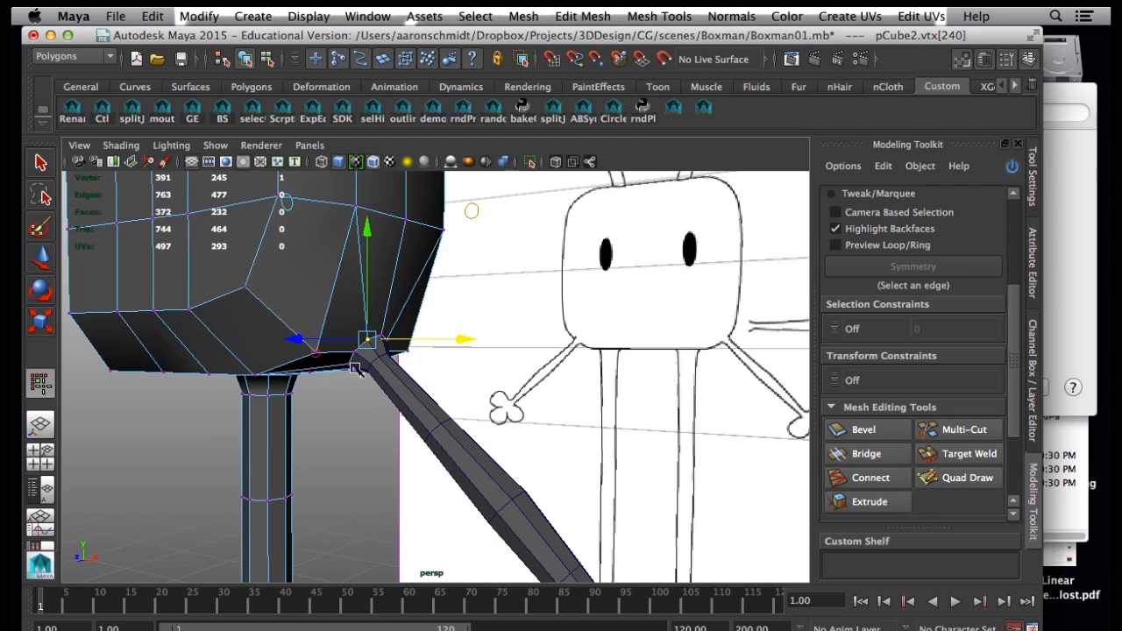
# Select the body and arm as objects and combine them into one mesh.
pyautogui.press('3')
pyautogui.press('1')
pyautogui.moveTo(355, 368); pyautogui.dragTo(375, 352, button='right')
pyautogui.click(374, 351)
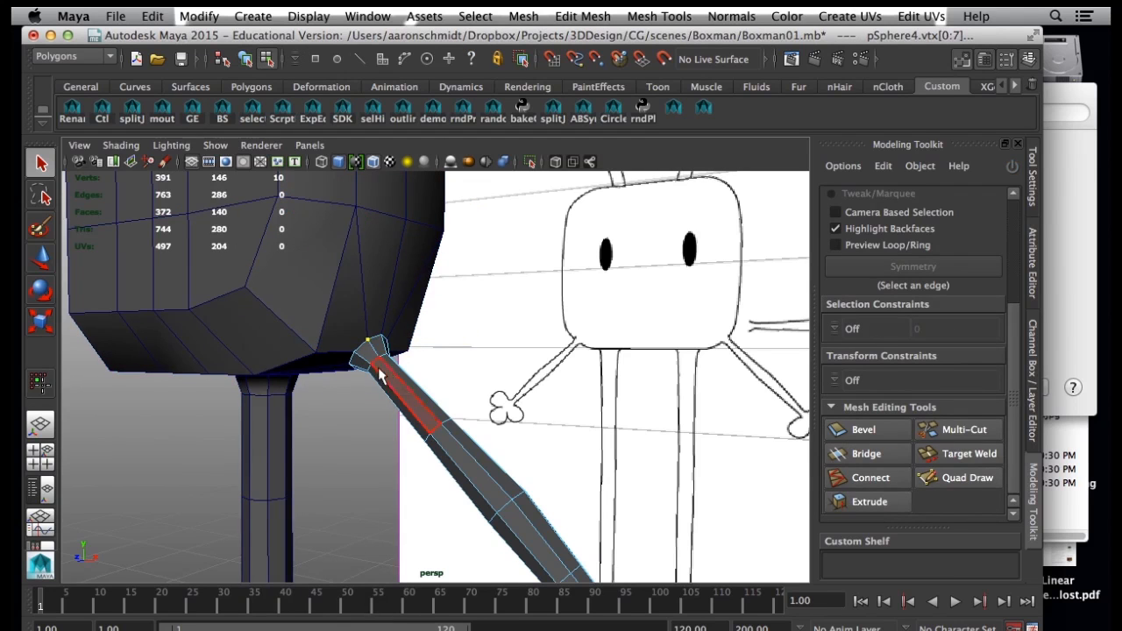
pyautogui.keyDown('shift'); pyautogui.click(404, 292); pyautogui.keyUp('shift')
pyautogui.click(244, 59)
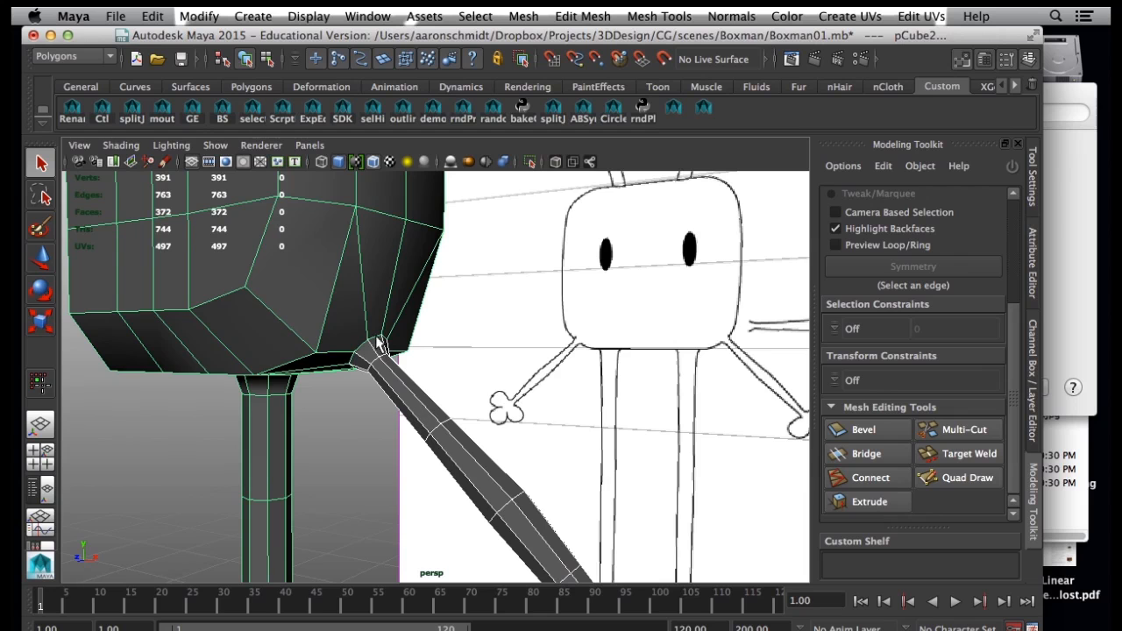
pyautogui.click(375, 366)
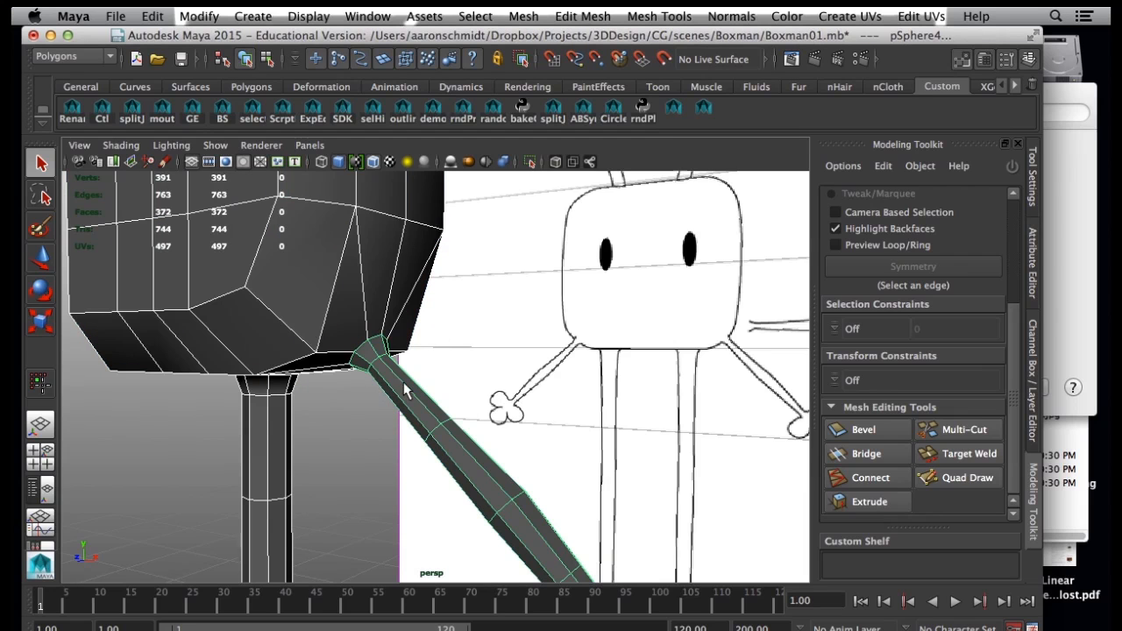
pyautogui.click(522, 16)
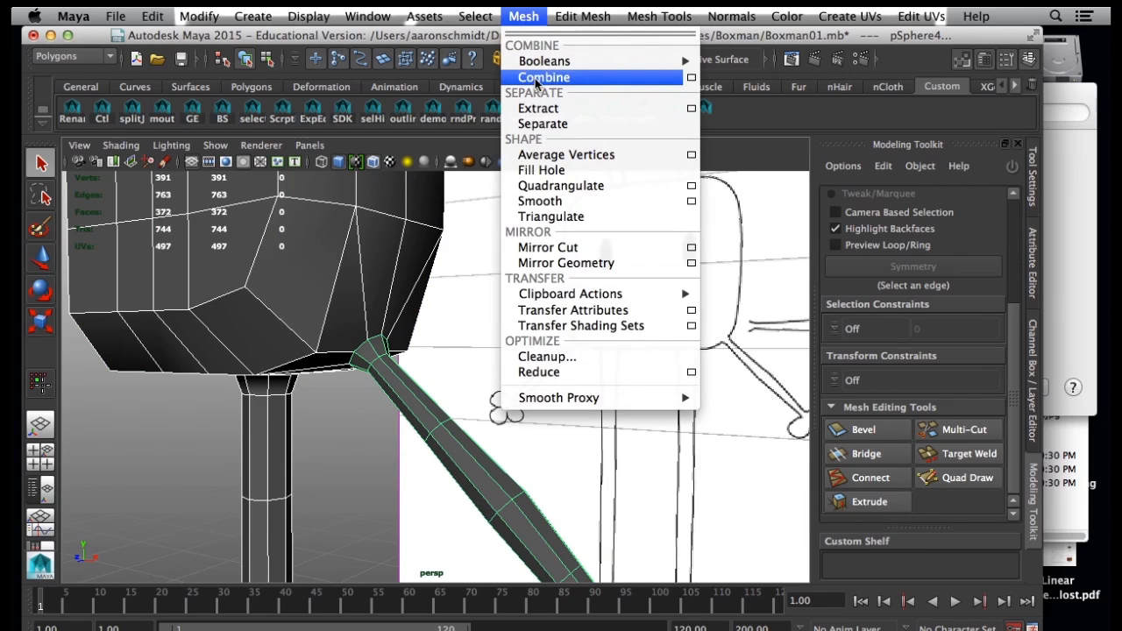
pyautogui.click(536, 79)
# Select the overlapping vertices around the shoulder joint in vertex mode and merge them.
pyautogui.moveTo(353, 345); pyautogui.dragTo(272, 300, button='right')
pyautogui.press('3')
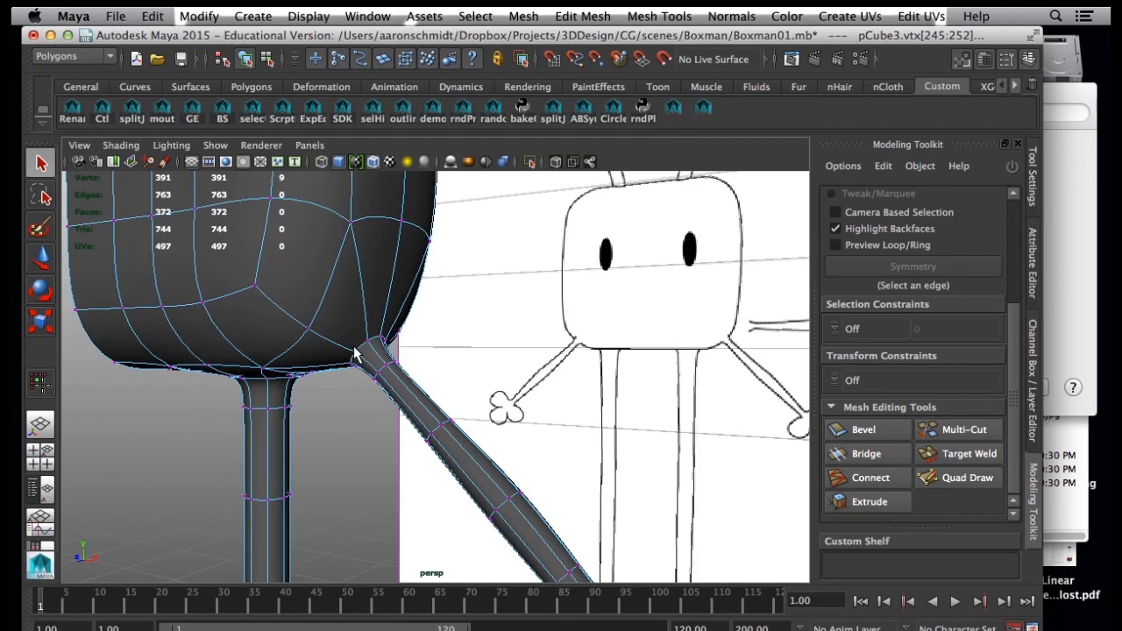
pyautogui.press('1')
pyautogui.moveTo(399, 327); pyautogui.dragTo(338, 395)
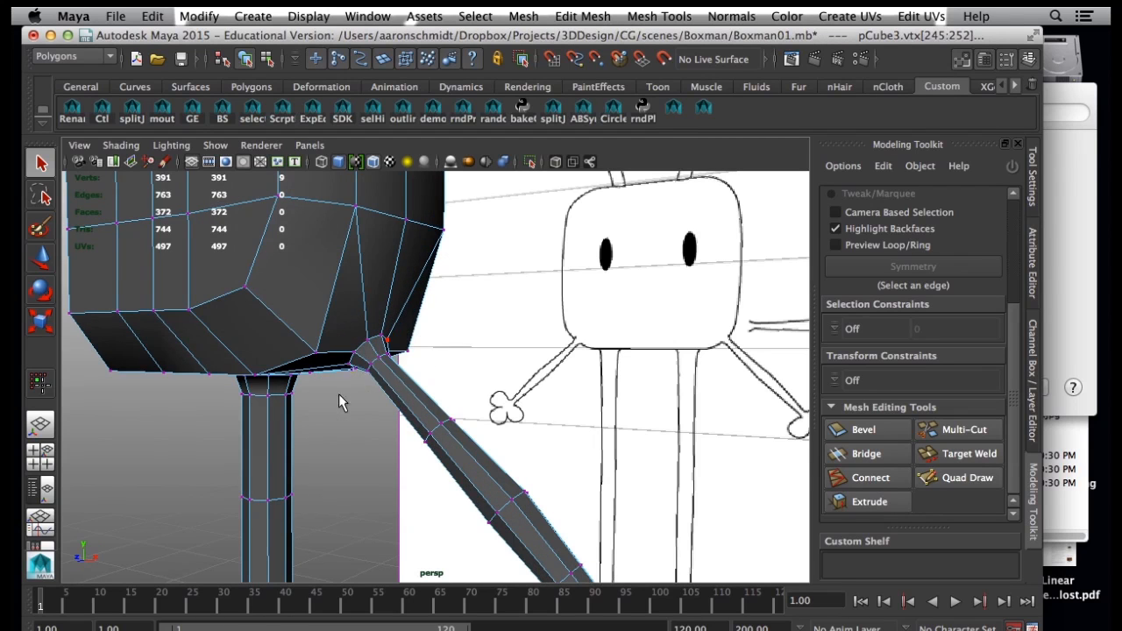
pyautogui.click(561, 21)
pyautogui.click(587, 61)
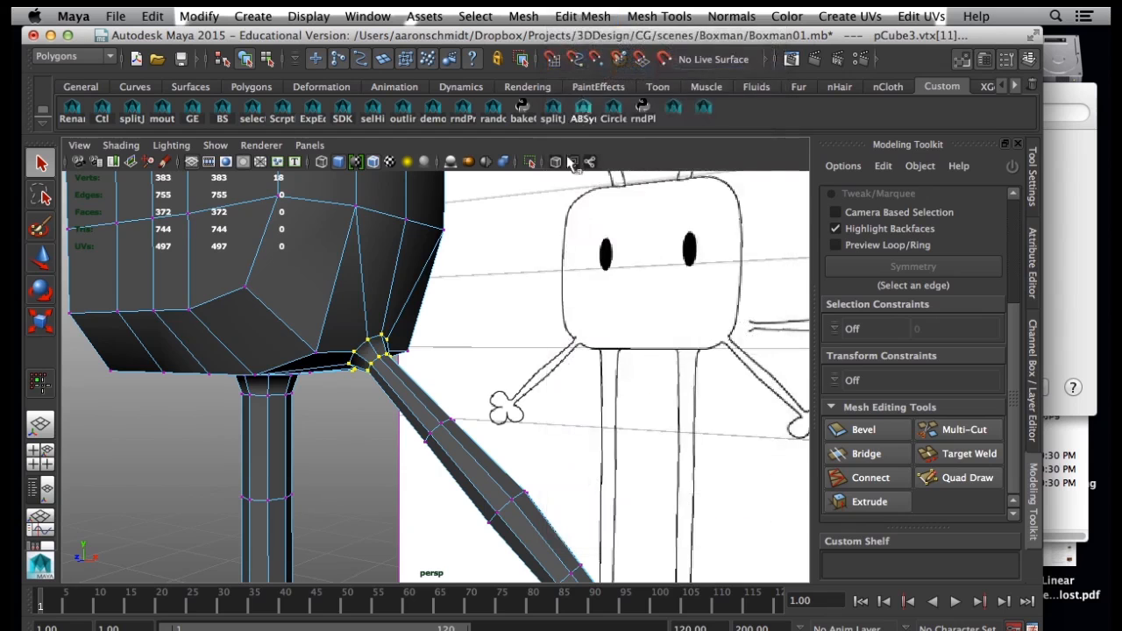
# Return the joined body and arm to object mode, turn on its smooth mesh preview and deselect it.
pyautogui.moveTo(366, 276); pyautogui.dragTo(426, 245, button='right')
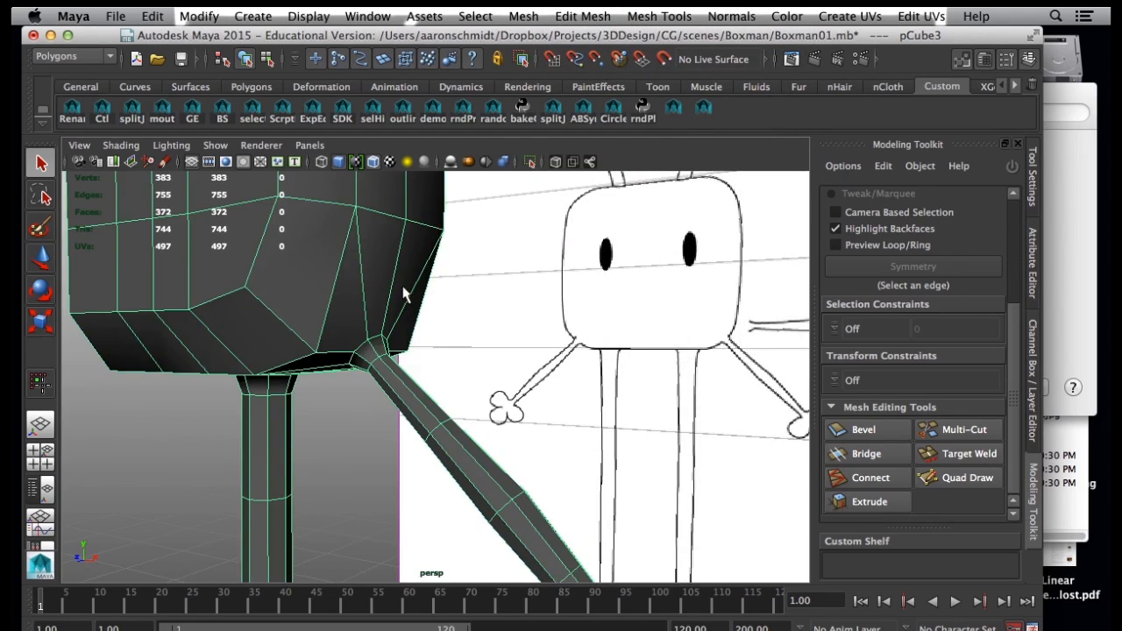
pyautogui.press('3')
pyautogui.keyDown('alt'); pyautogui.moveTo(384, 367); pyautogui.dragTo(360, 335); pyautogui.keyUp('alt')
pyautogui.moveTo(362, 300); pyautogui.dragTo(421, 286, button='right')
pyautogui.click(460, 302)
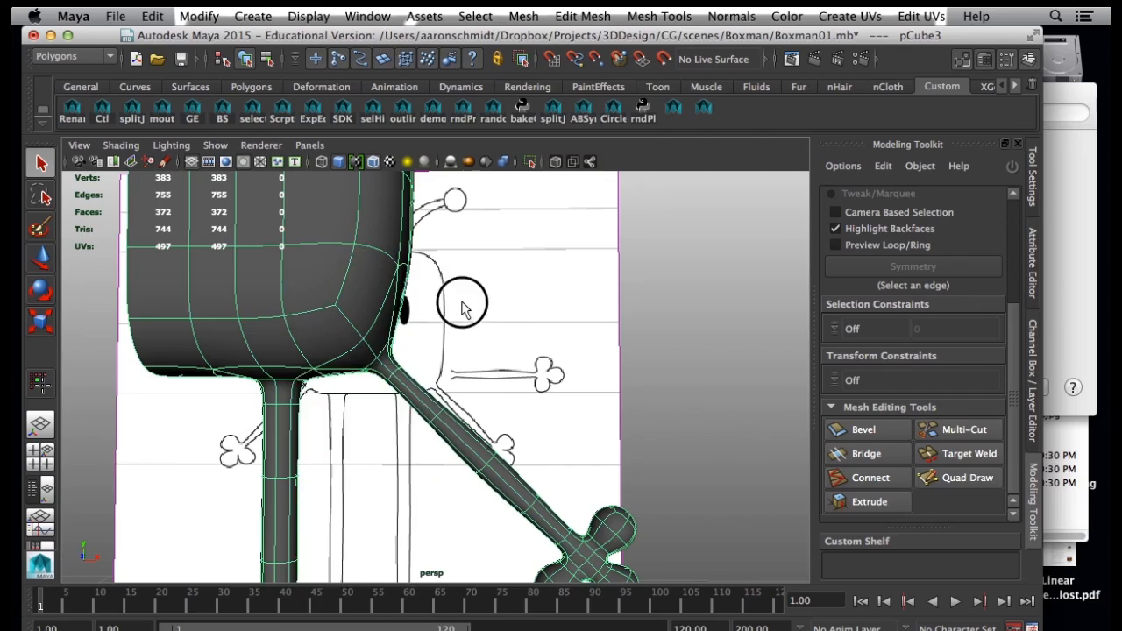
# Save the Boxman01.mb scene with the arm attached to the body.
pyautogui.keyDown('alt'); pyautogui.moveTo(685, 349); pyautogui.dragTo(407, 320); pyautogui.keyUp('alt')
pyautogui.keyDown('alt'); pyautogui.moveTo(406, 320); pyautogui.dragTo(382, 468, button='middle'); pyautogui.keyUp('alt')
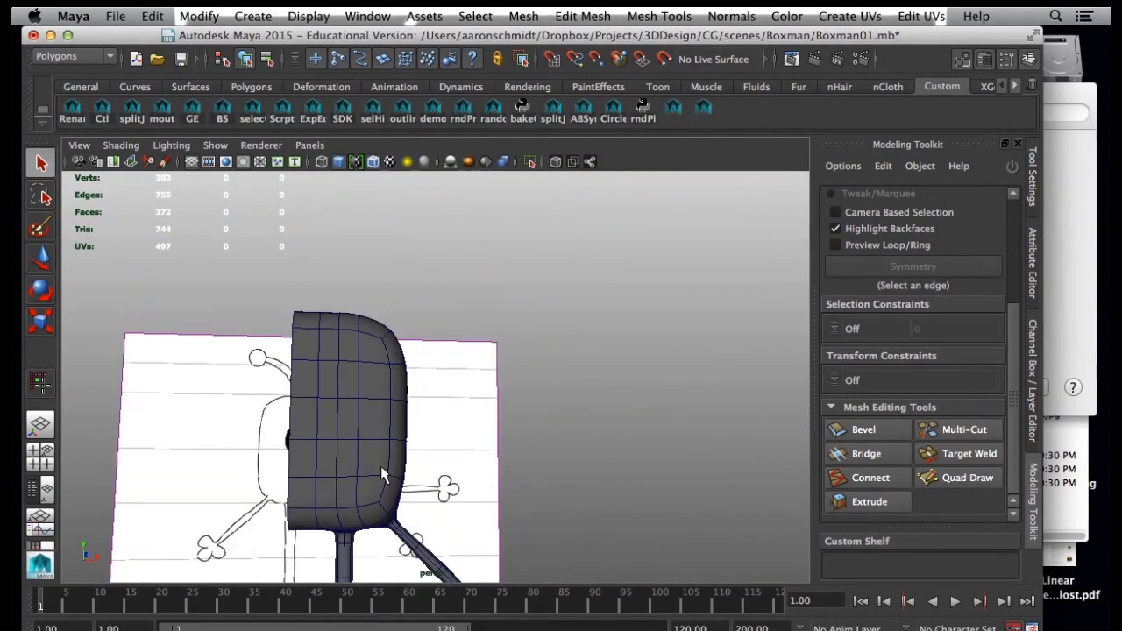
pyautogui.keyDown('alt'); pyautogui.moveTo(365, 452); pyautogui.dragTo(367, 460); pyautogui.keyUp('alt')
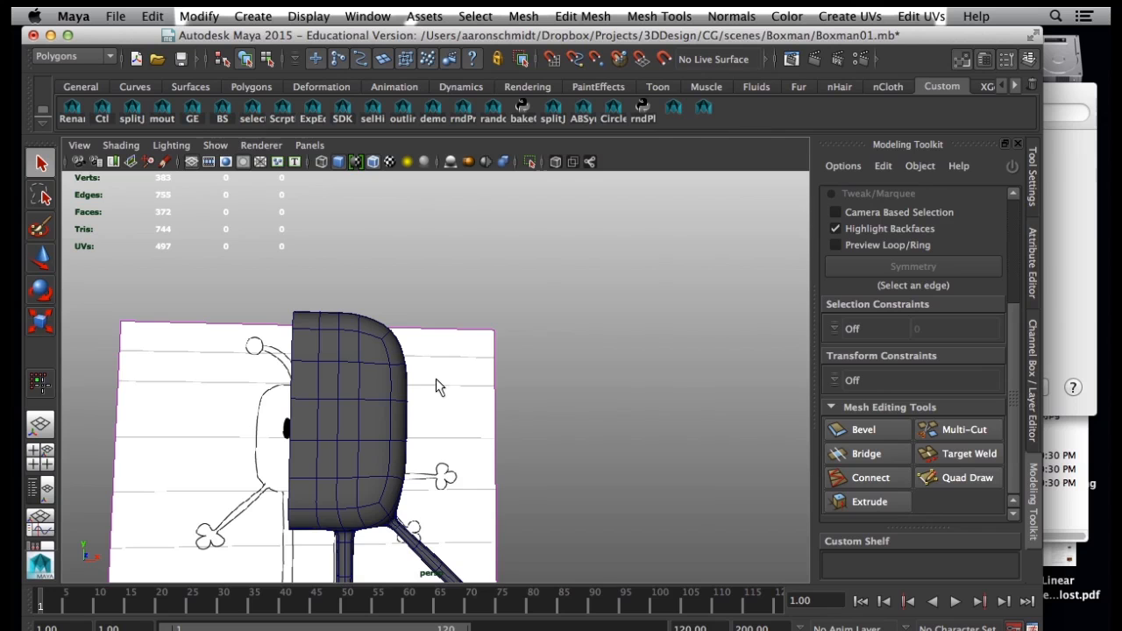
pyautogui.keyDown('alt'); pyautogui.moveTo(340, 477); pyautogui.dragTo(302, 417); pyautogui.keyUp('alt')
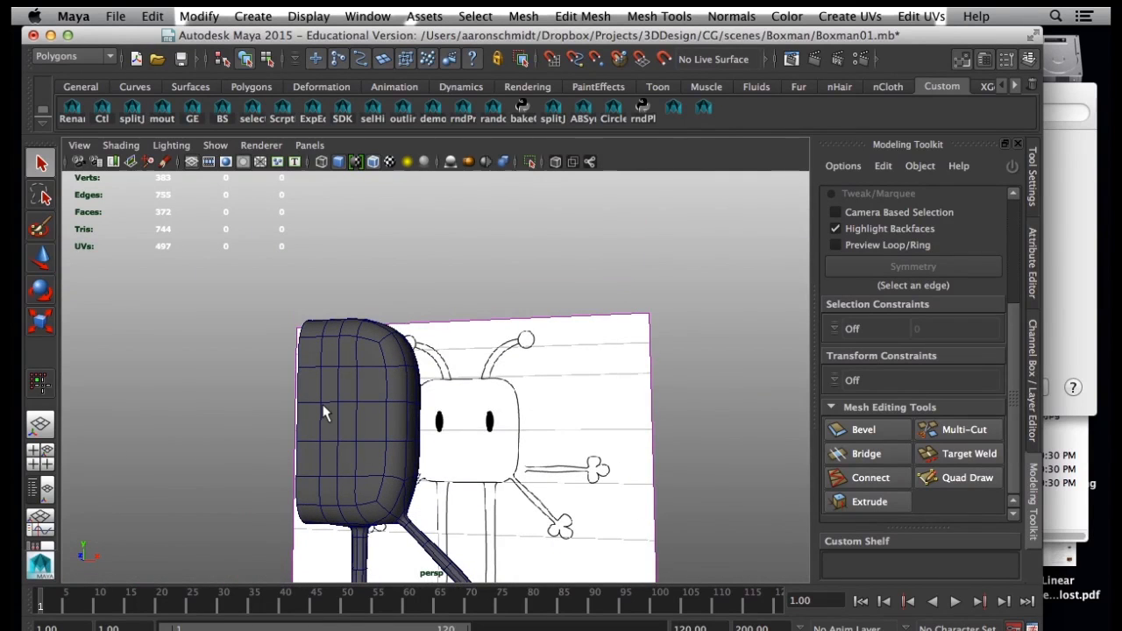
pyautogui.click(180, 58)
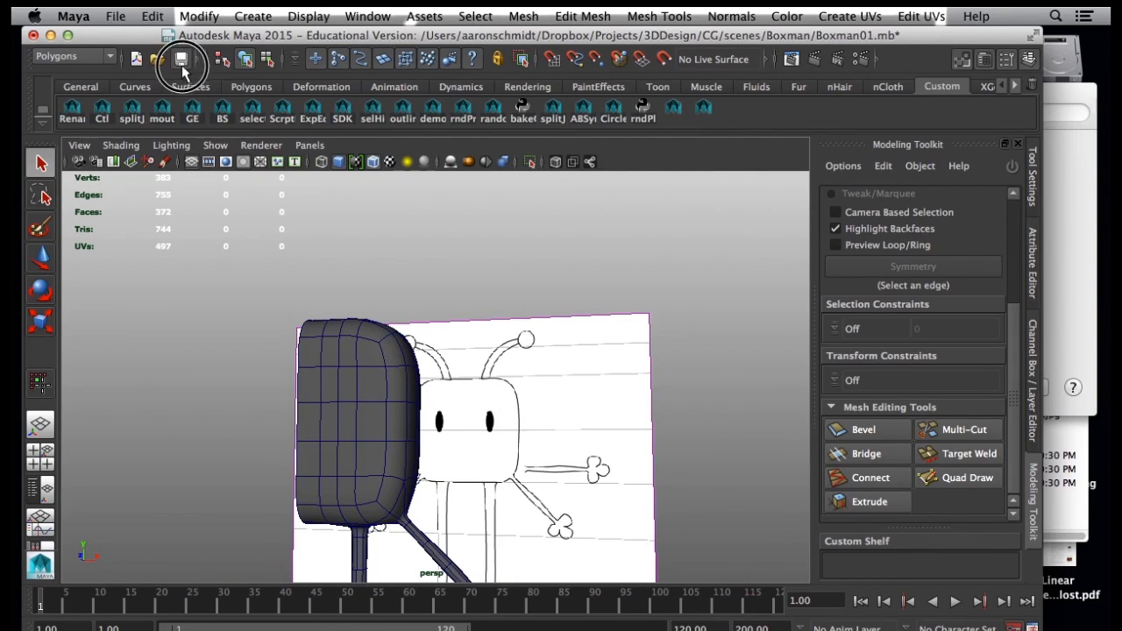